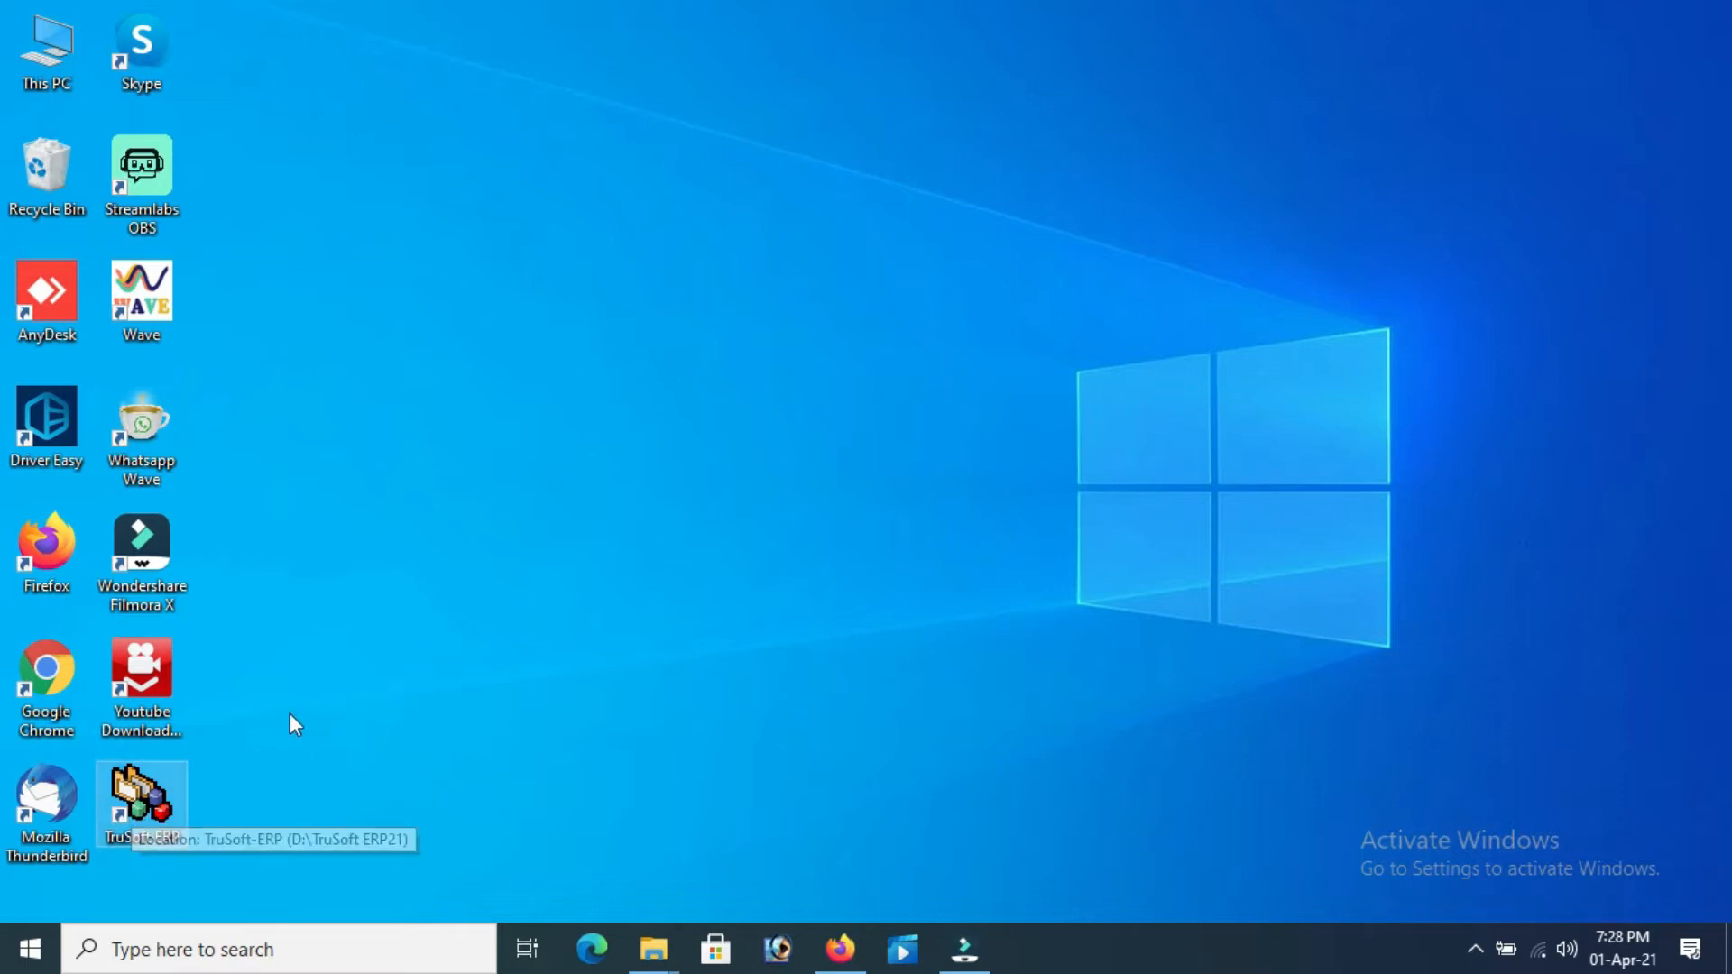
# Launch TruSoft-ERP from its desktop shortcut
pyautogui.click(145, 803)
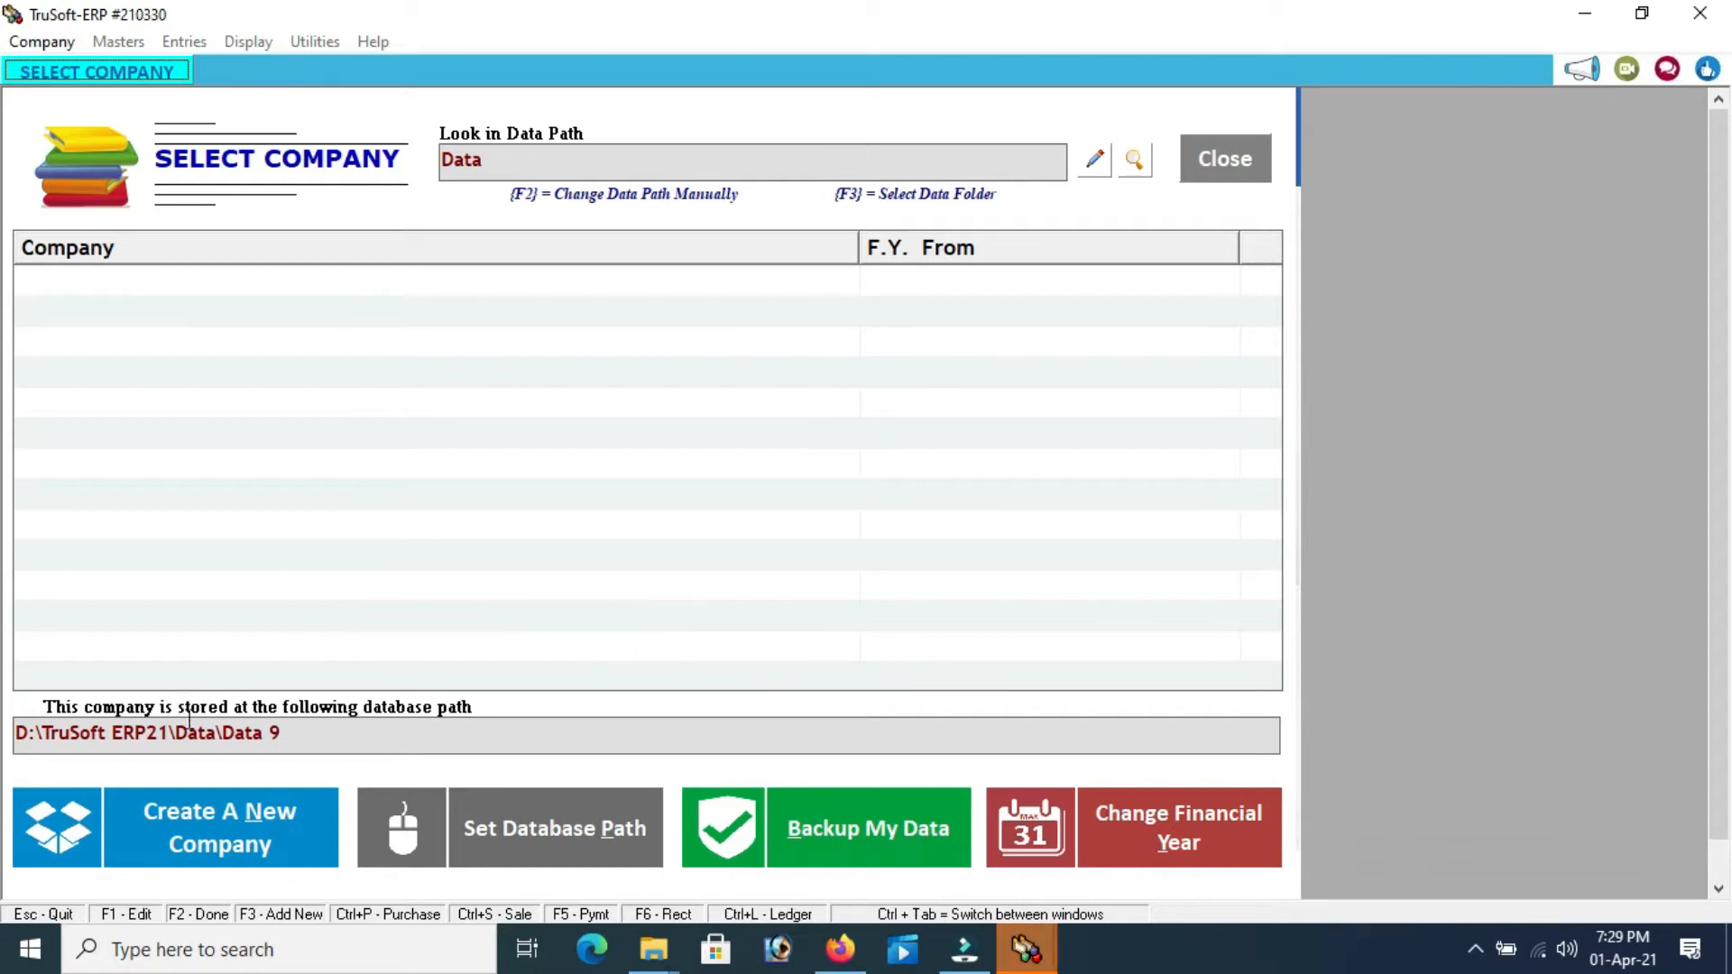
# Start a new company named VISHAL ENTERPRISES, leaving the trade unselected
pyautogui.click(219, 819)
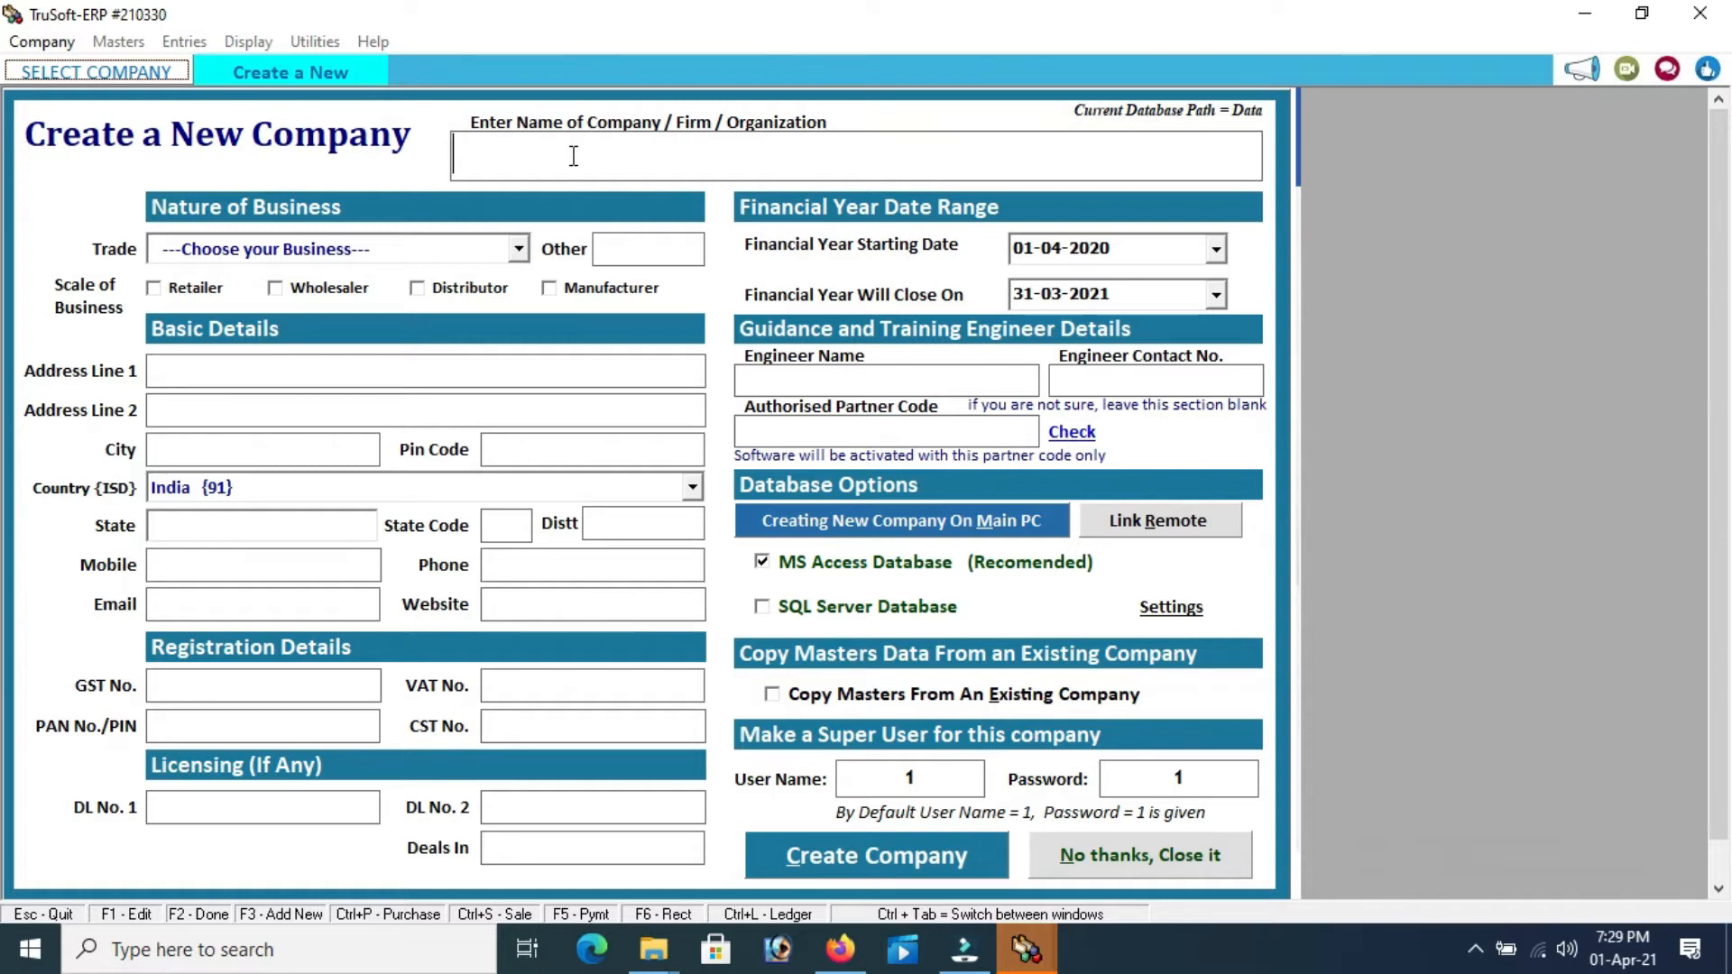
pyautogui.write('VISH')
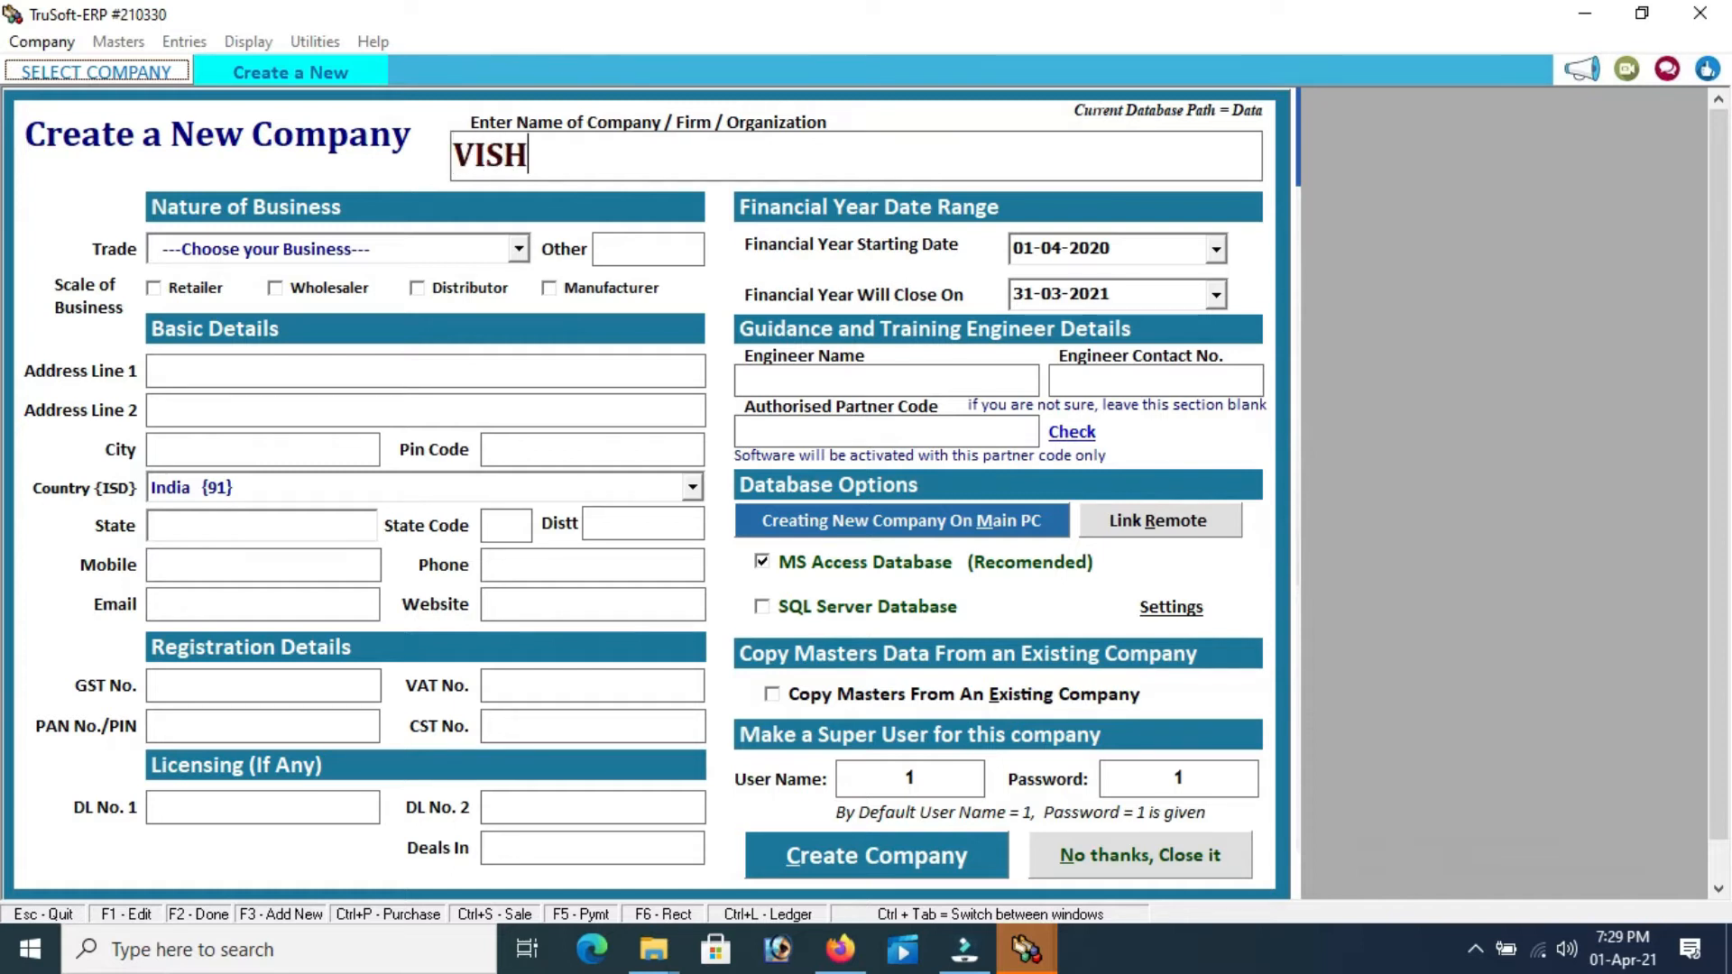
pyautogui.write('AL ENT')
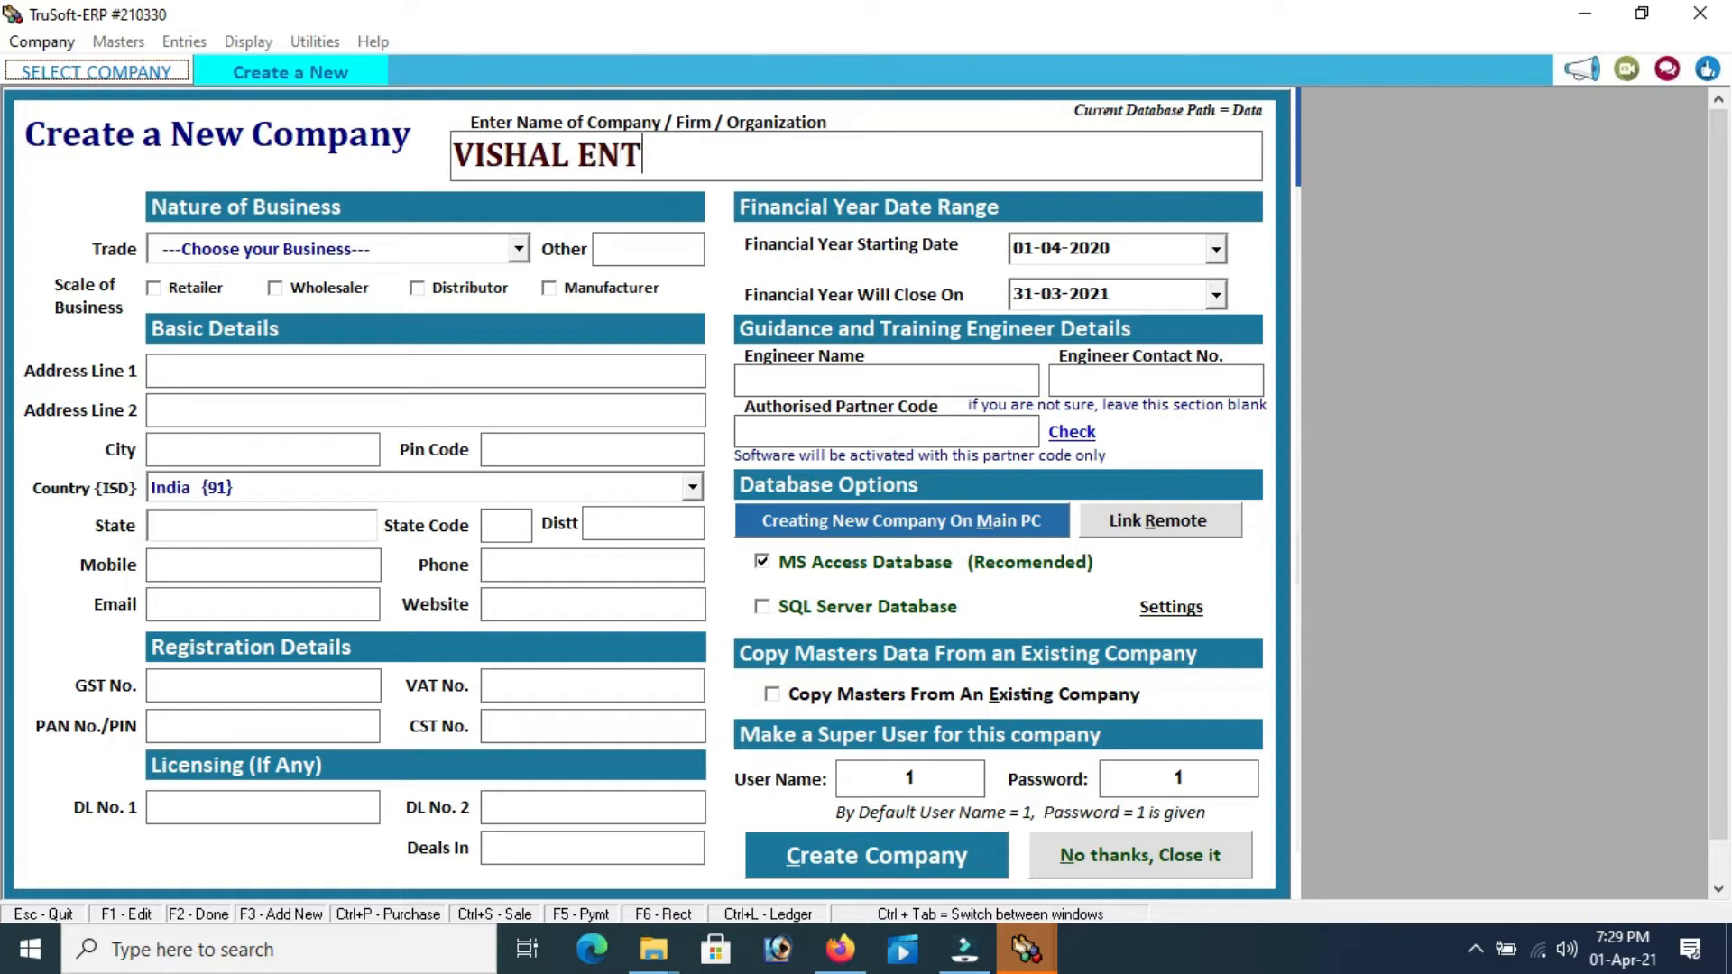
pyautogui.write('ERPRI')
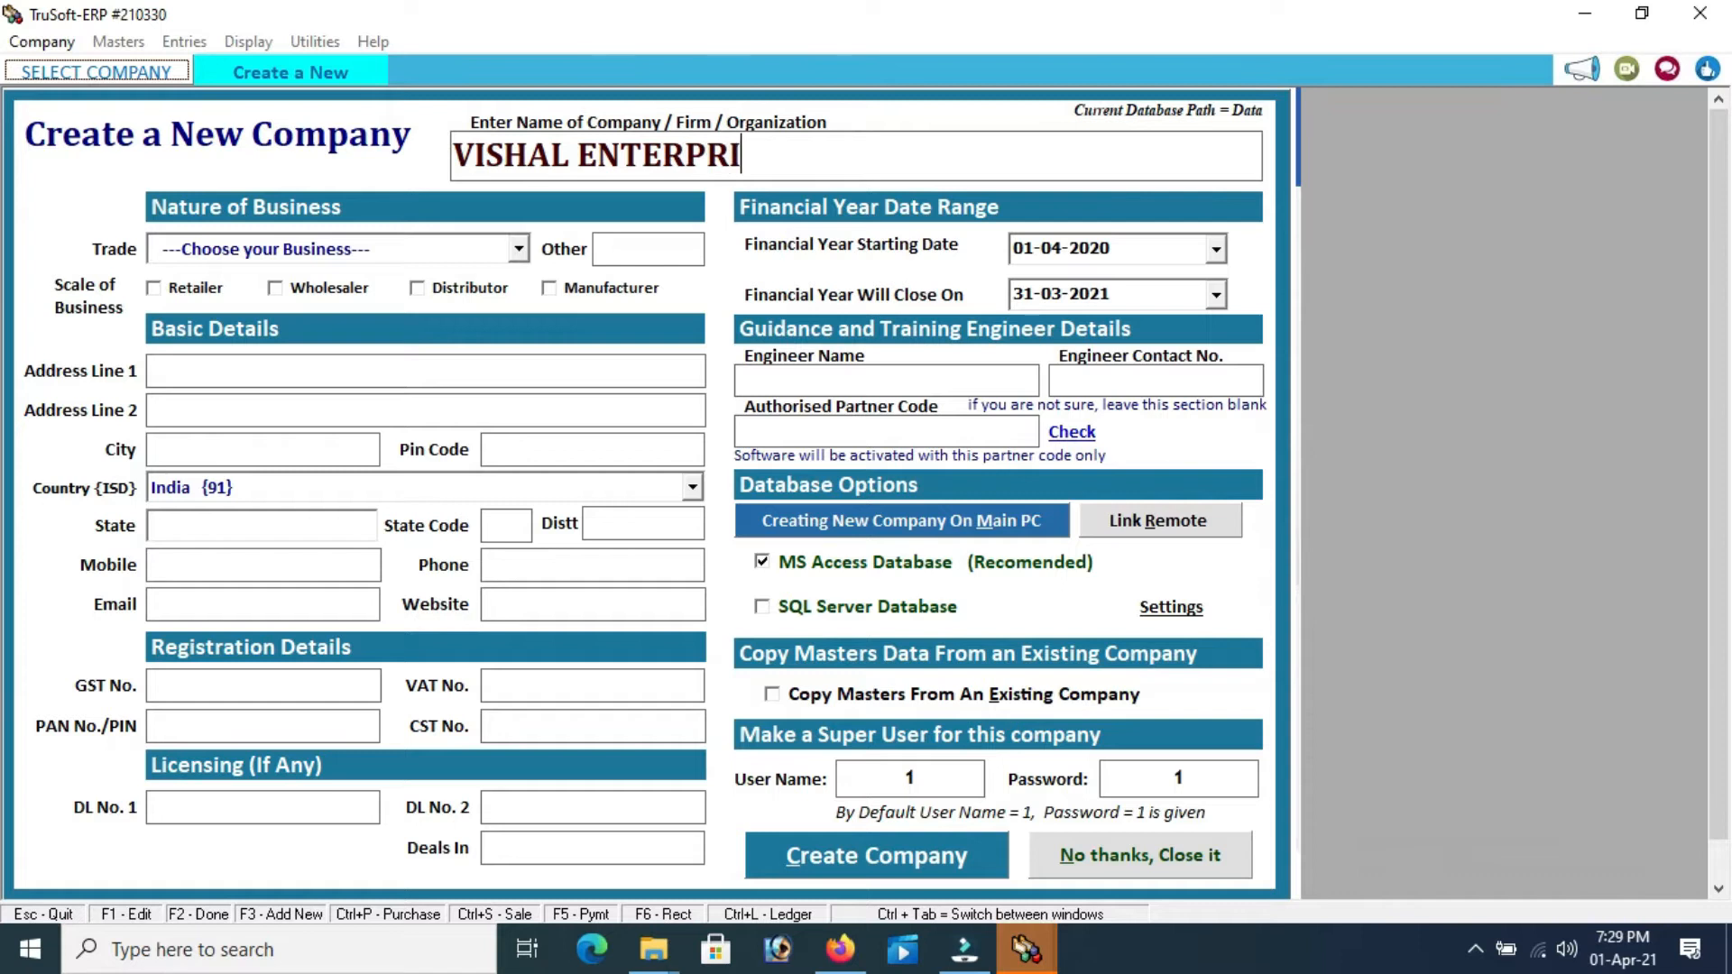
pyautogui.write('SES')
pyautogui.press('Return')
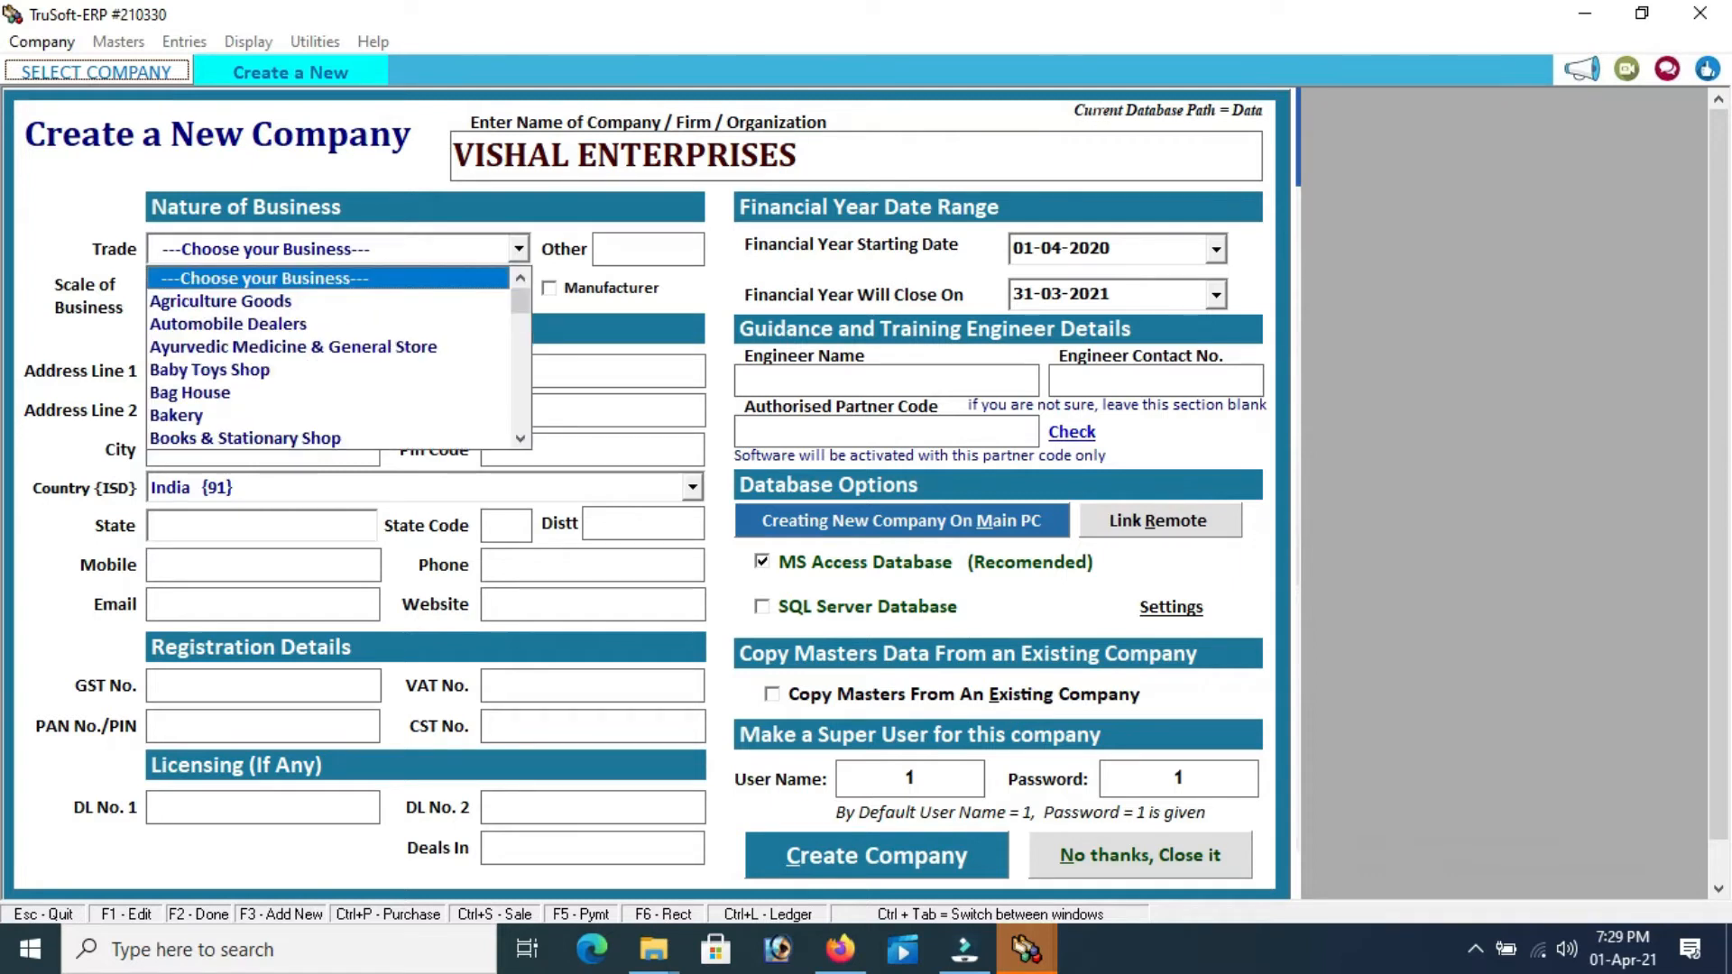
pyautogui.press('Return')
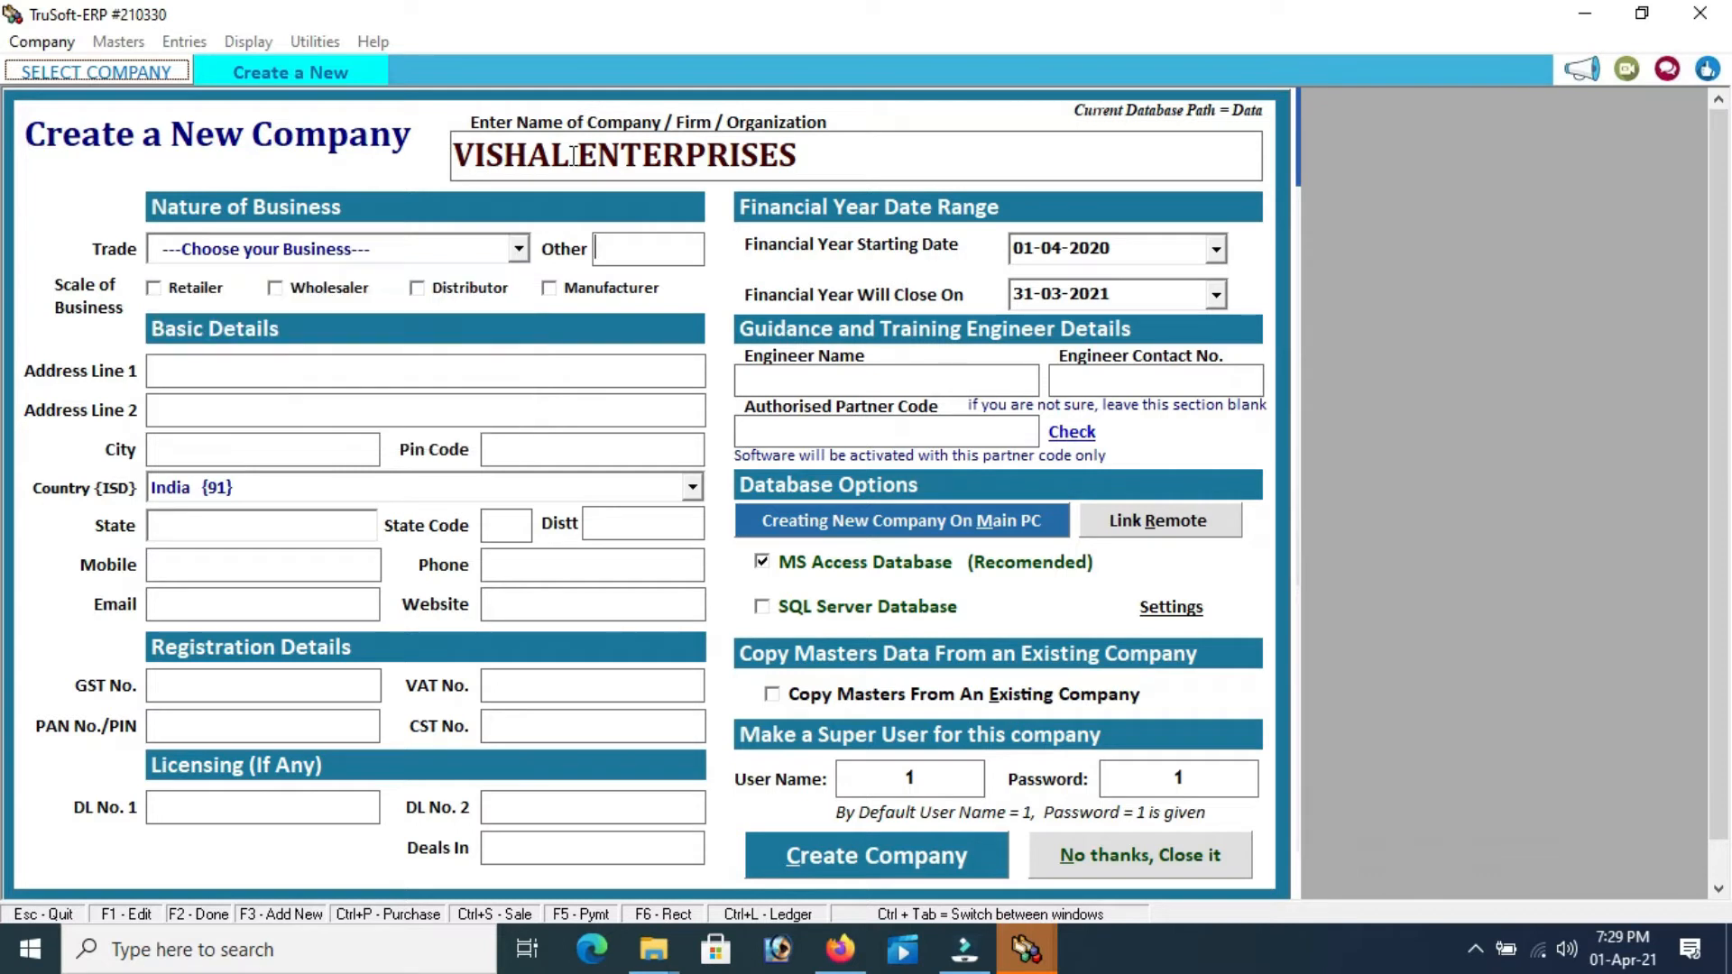
pyautogui.press('Return')
pyautogui.press('Return')
pyautogui.press('Return')
pyautogui.press('Return')
# Enter address 123, phase 7, city mohali, state Punjab (03) and district SAS Nagar
pyautogui.write('123, phase 7')
pyautogui.press('Return')
pyautogui.press('Return')
pyautogui.write('mohali')
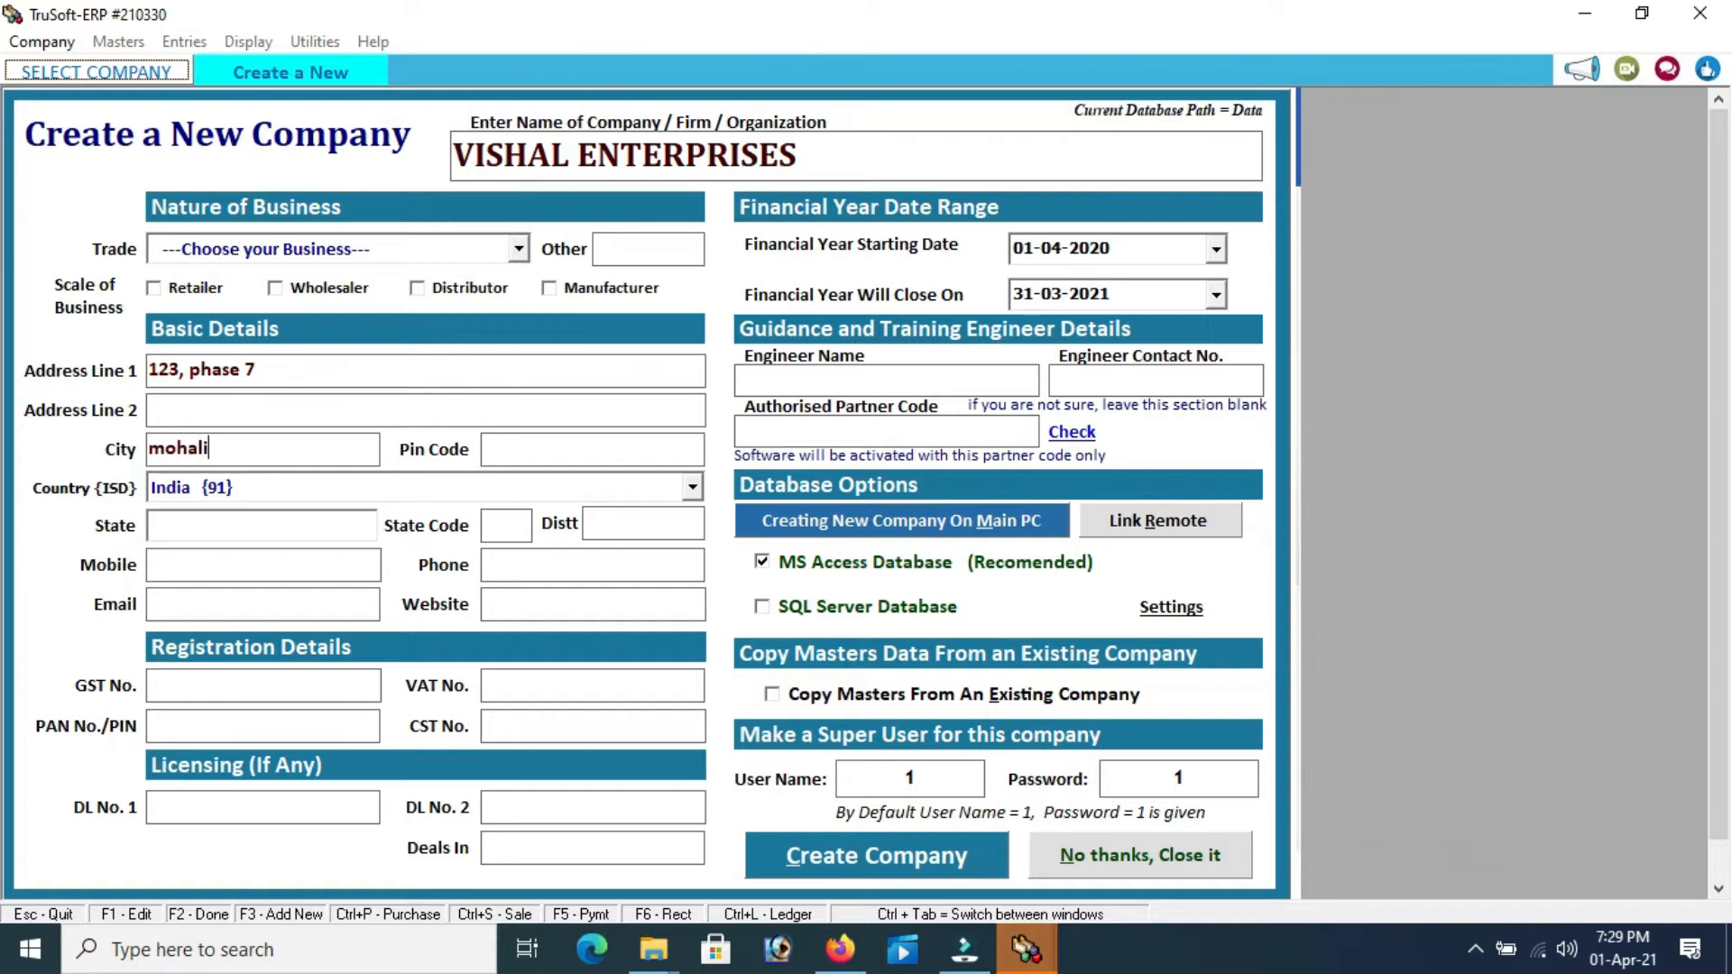
pyautogui.press('Return')
pyautogui.press('Return')
pyautogui.press('Return')
pyautogui.write('punjab')
pyautogui.press('Return')
pyautogui.press('Return')
pyautogui.write('SAS Nagar')
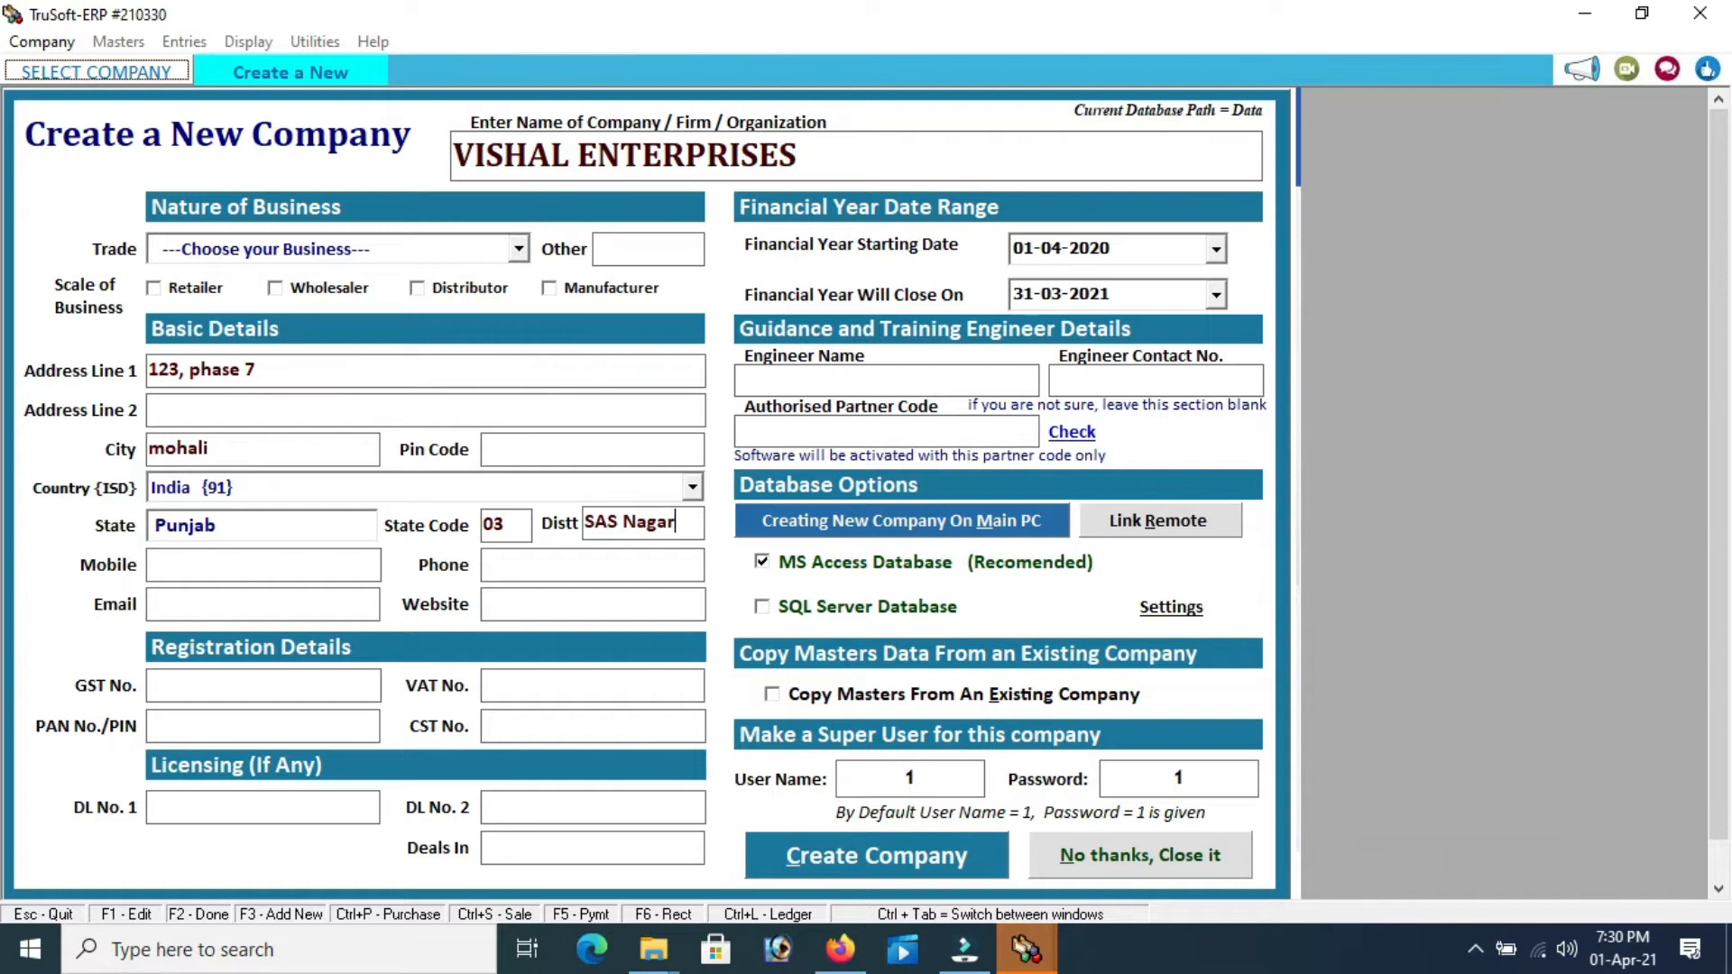
# Enter the company's mobile number, landline phone number and e-mail address
pyautogui.press('Return')
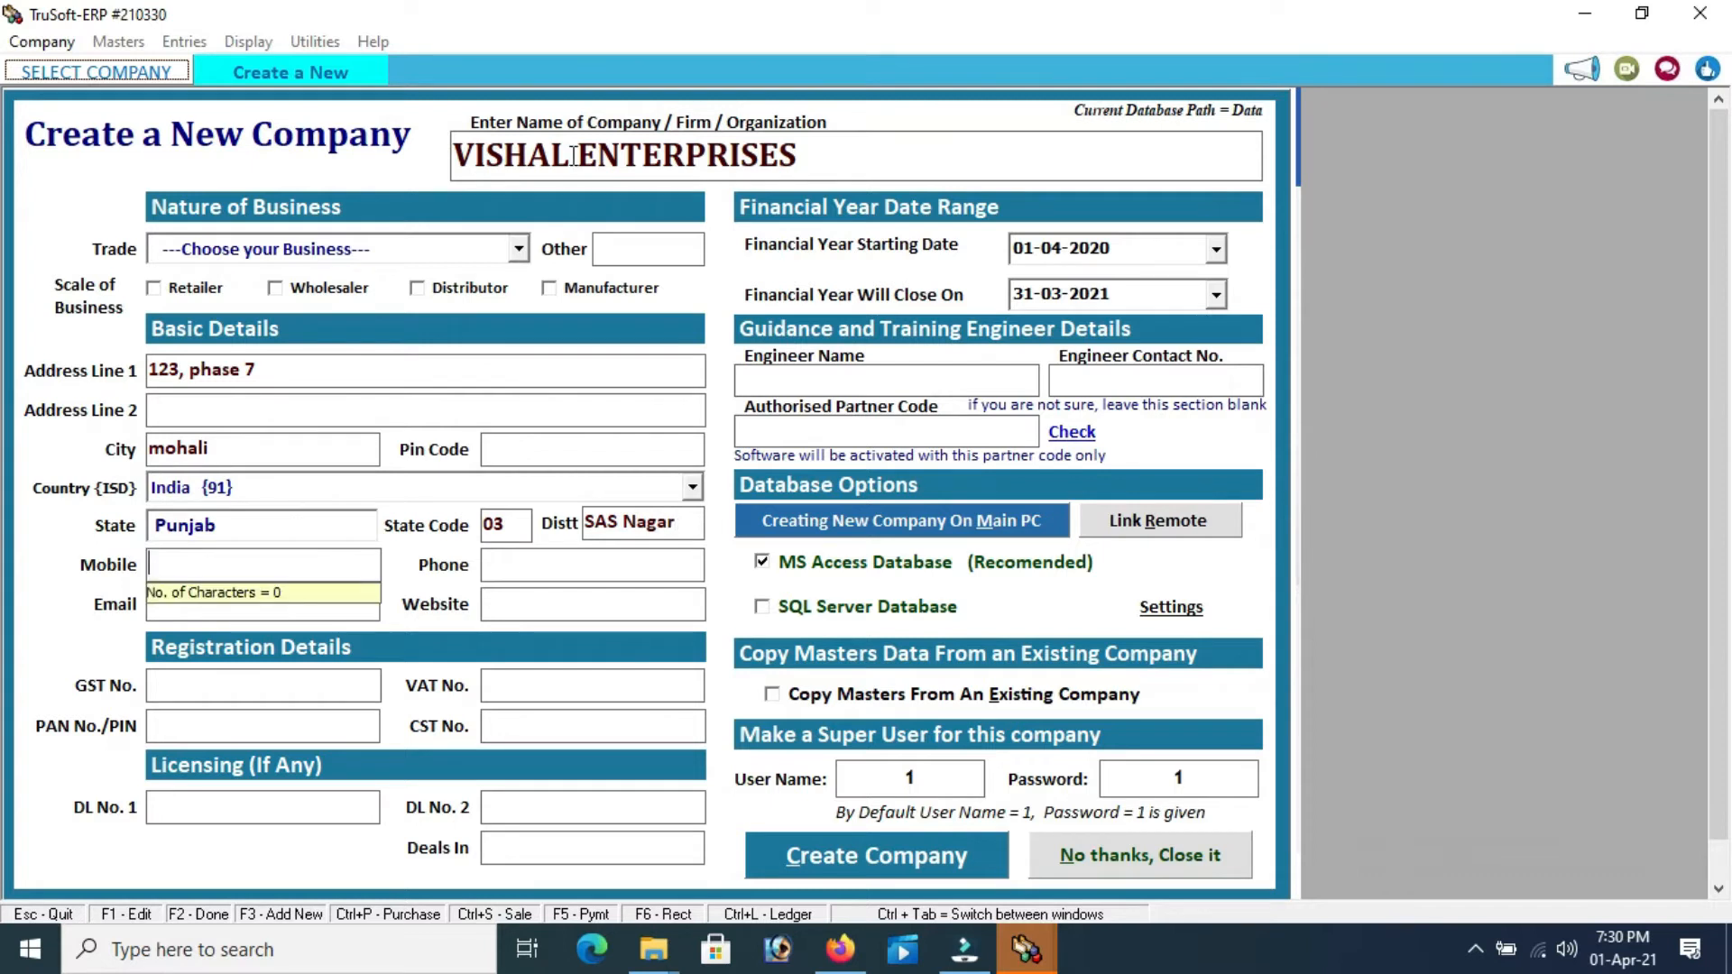
pyautogui.write('9876543210')
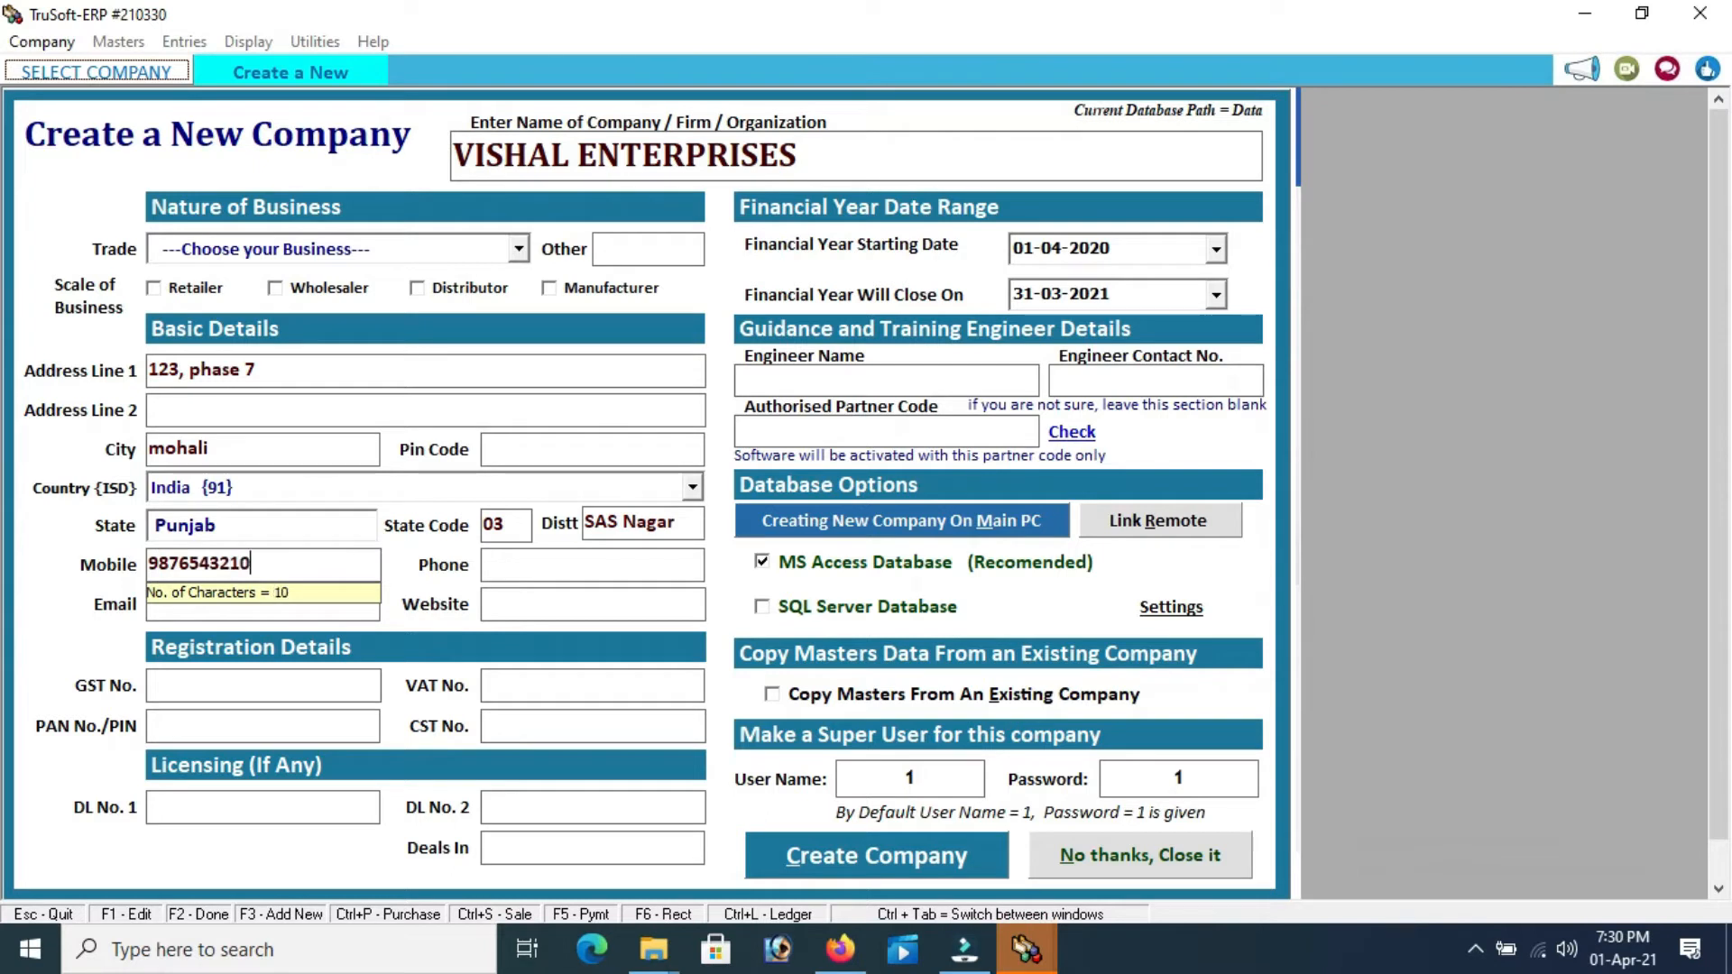
pyautogui.press('Return')
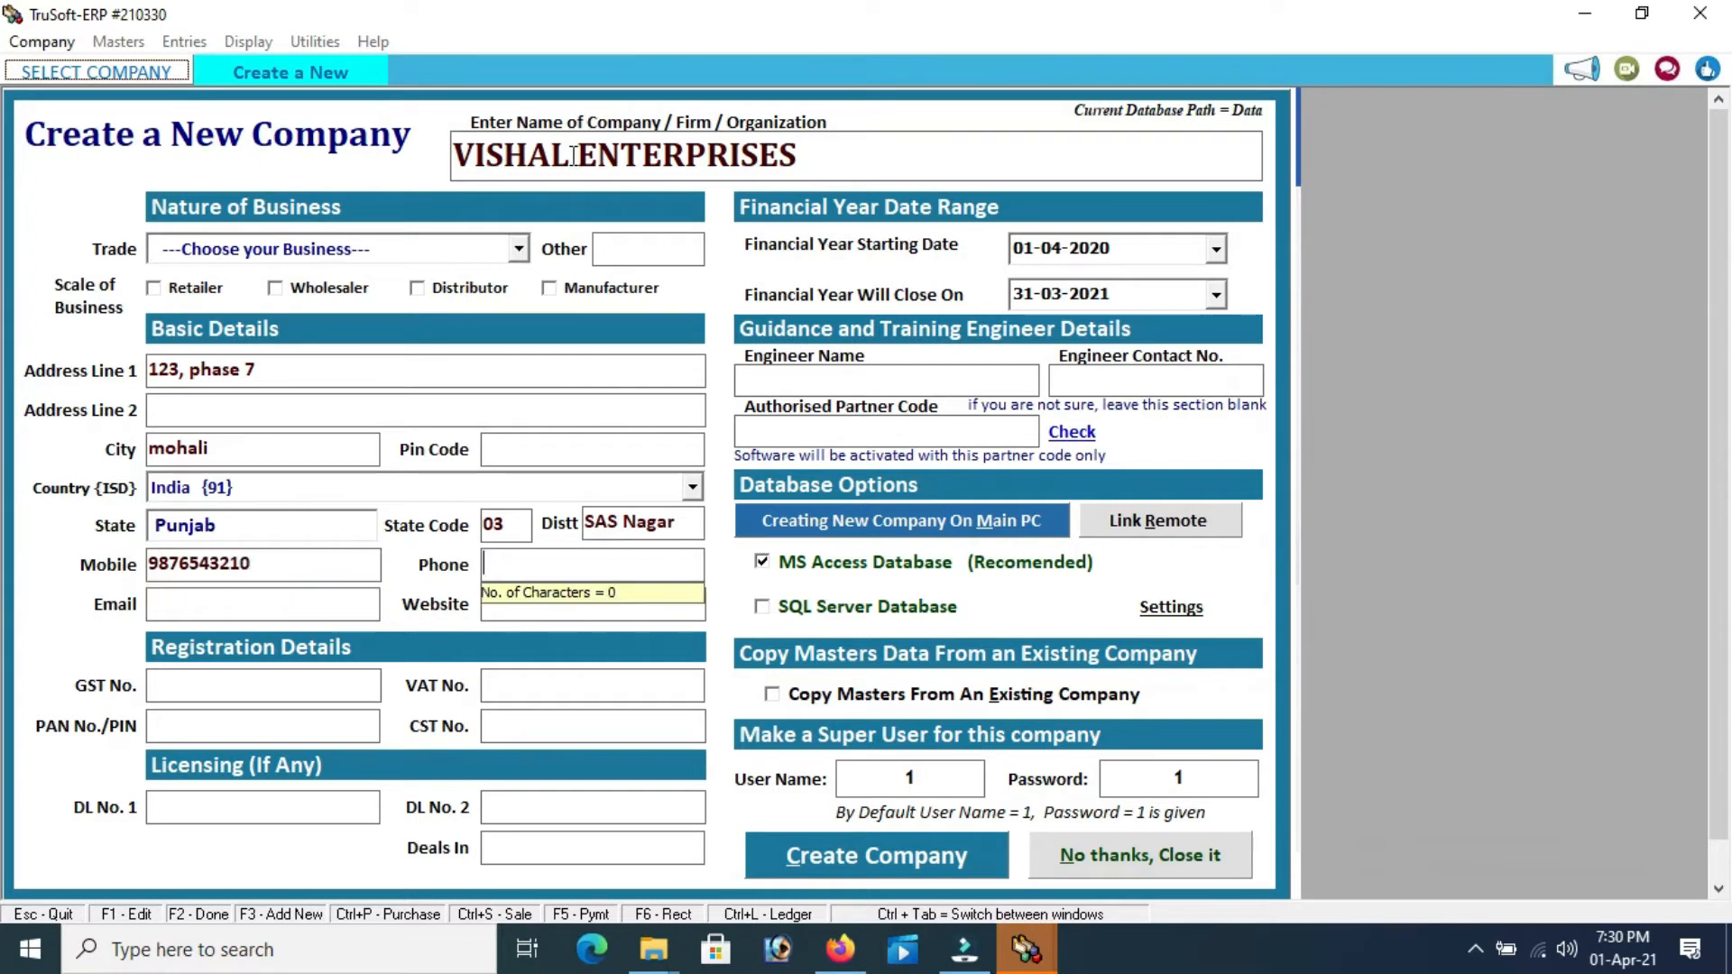
pyautogui.press('Return')
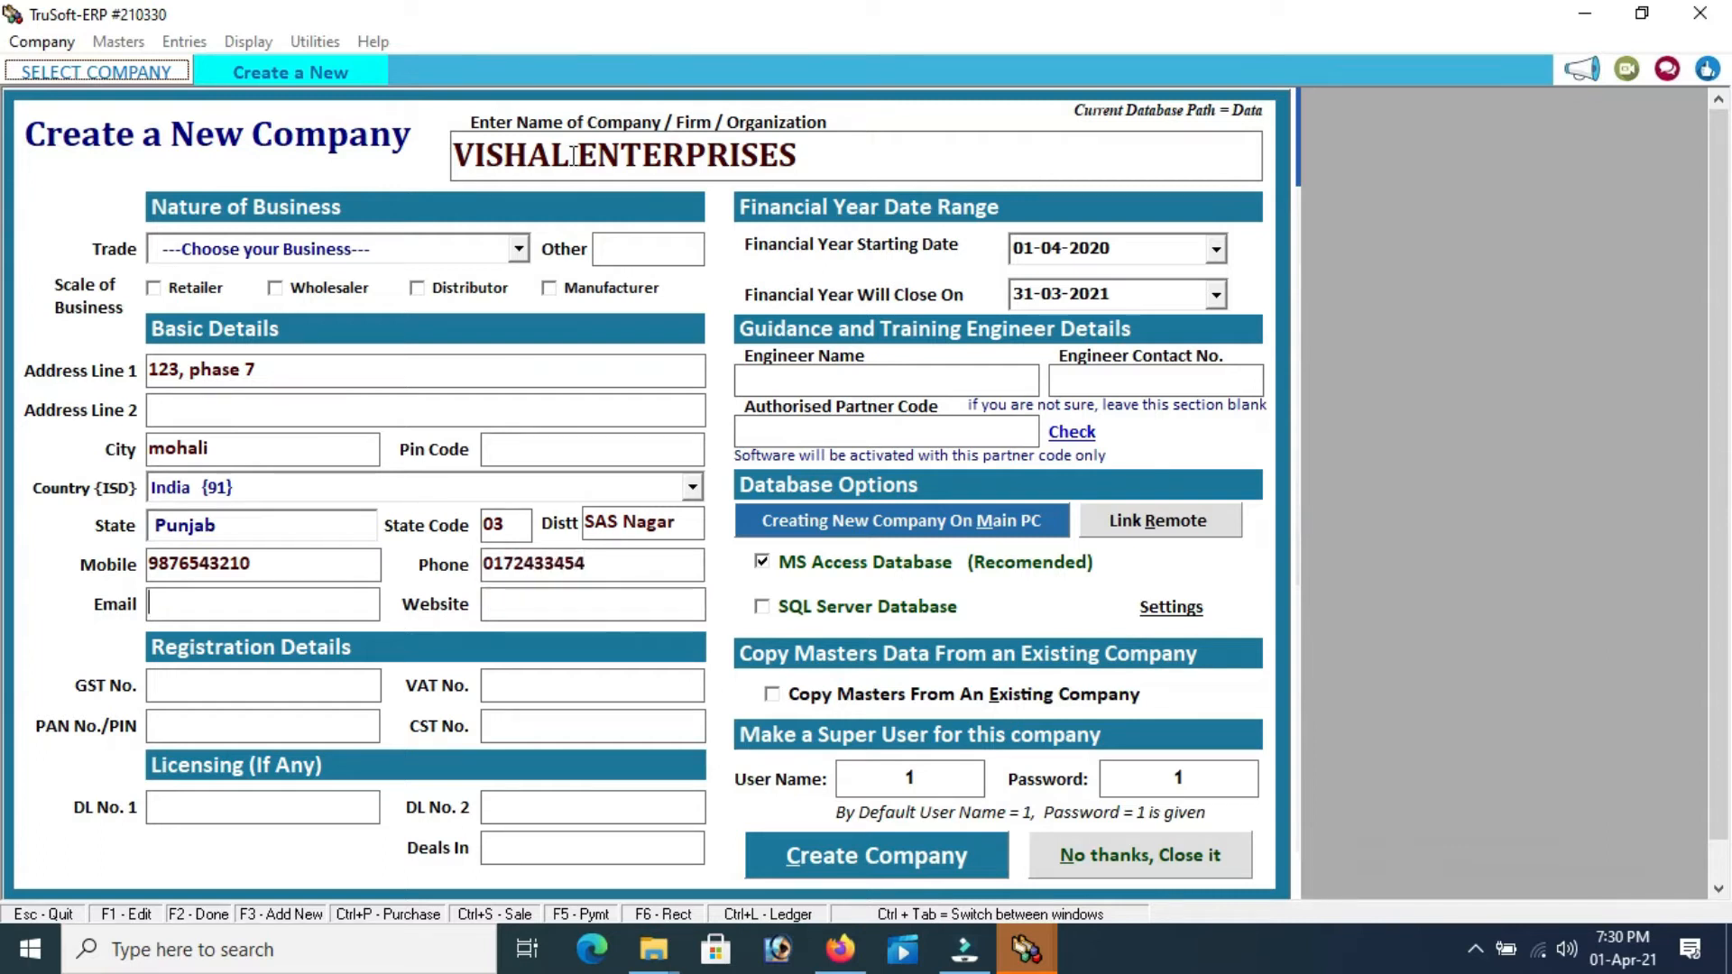
pyautogui.write('info@abc.com')
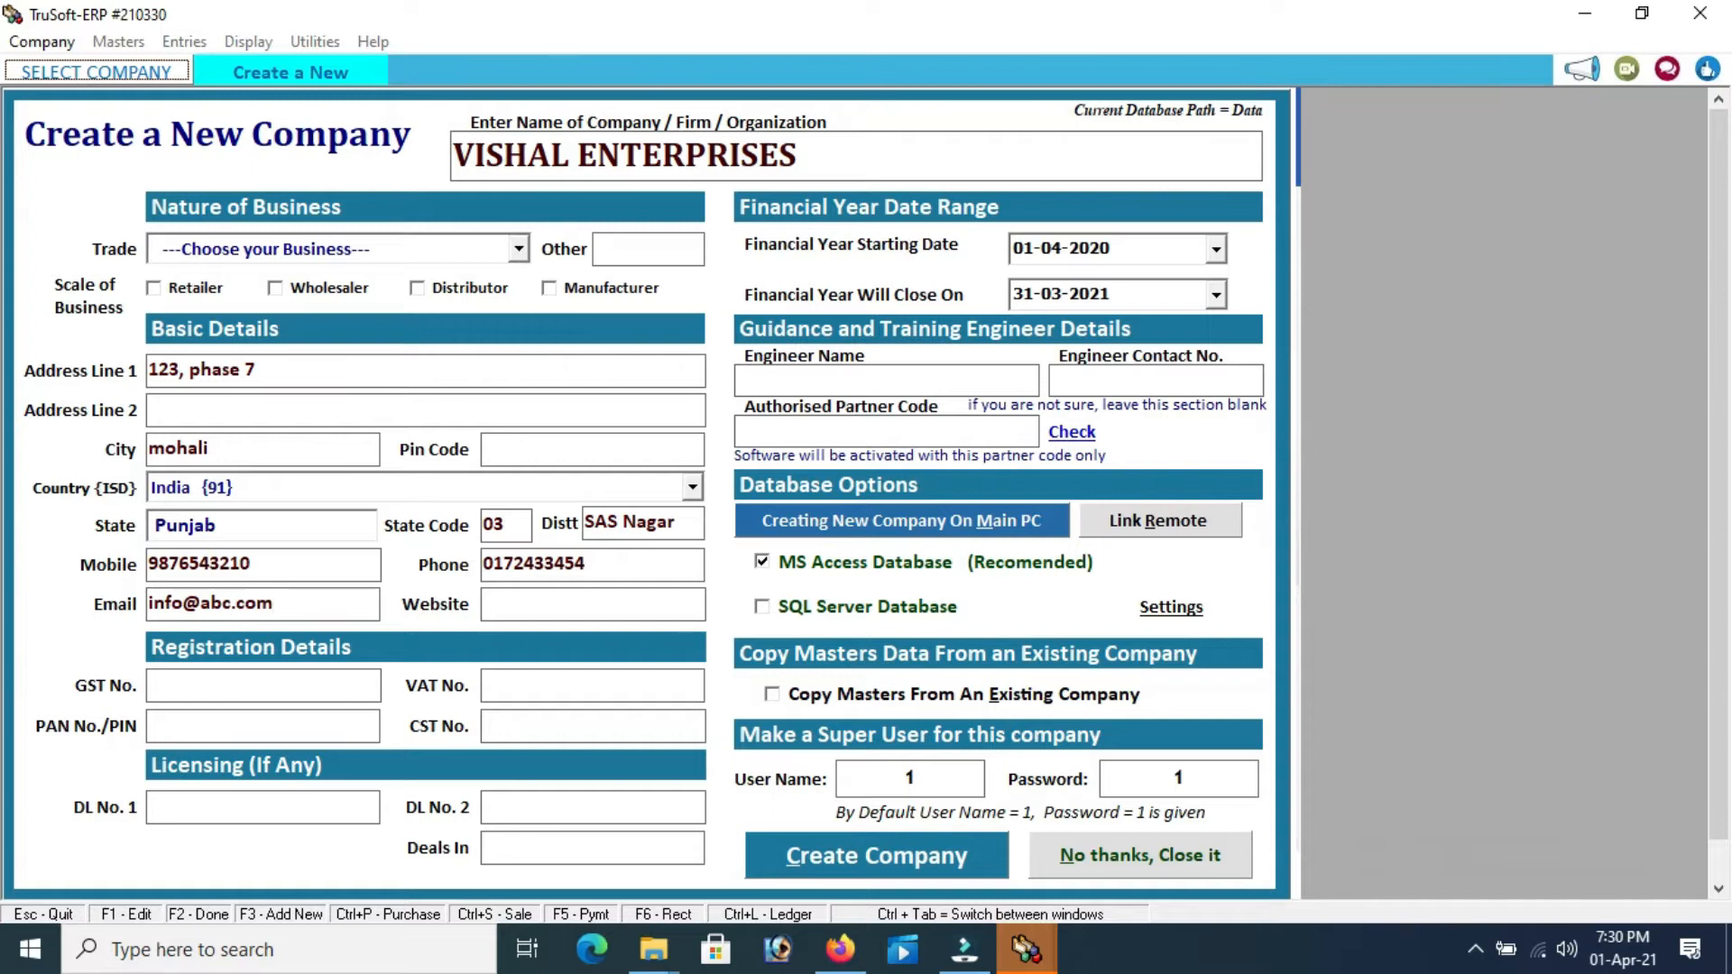
pyautogui.press('Tab')
pyautogui.press('Tab')
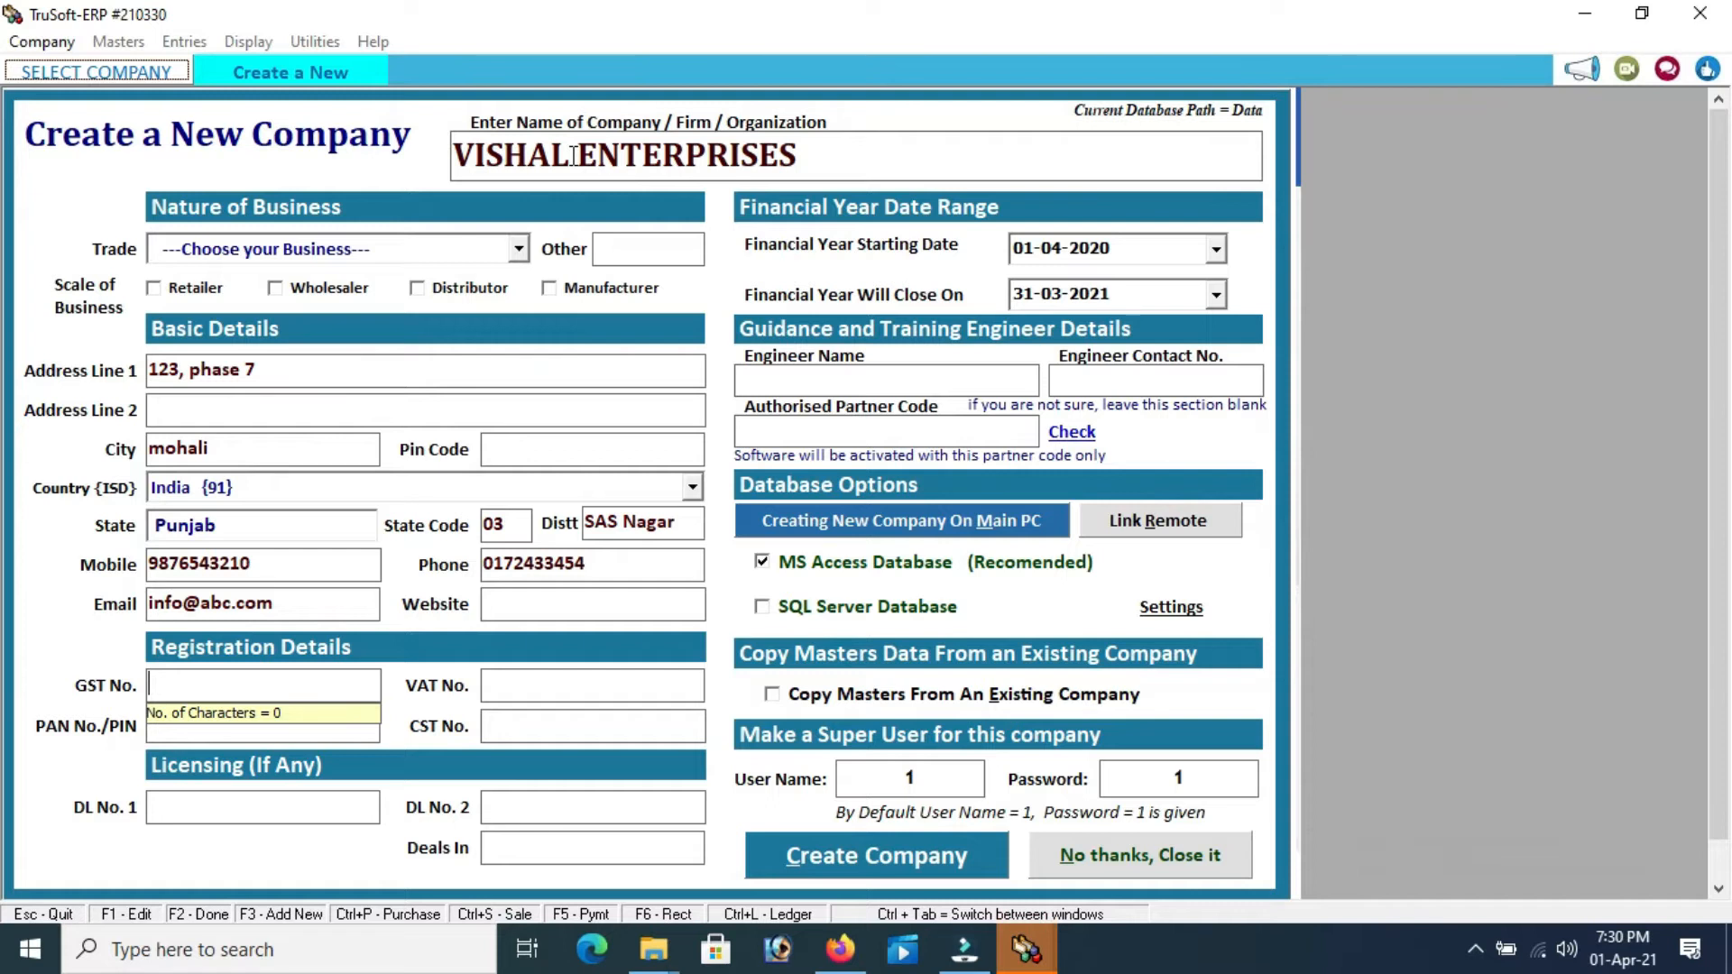
# Enter the company's GST registration number, skipping the remaining registration and licensing fields
pyautogui.write('03AGDDG45GG5')
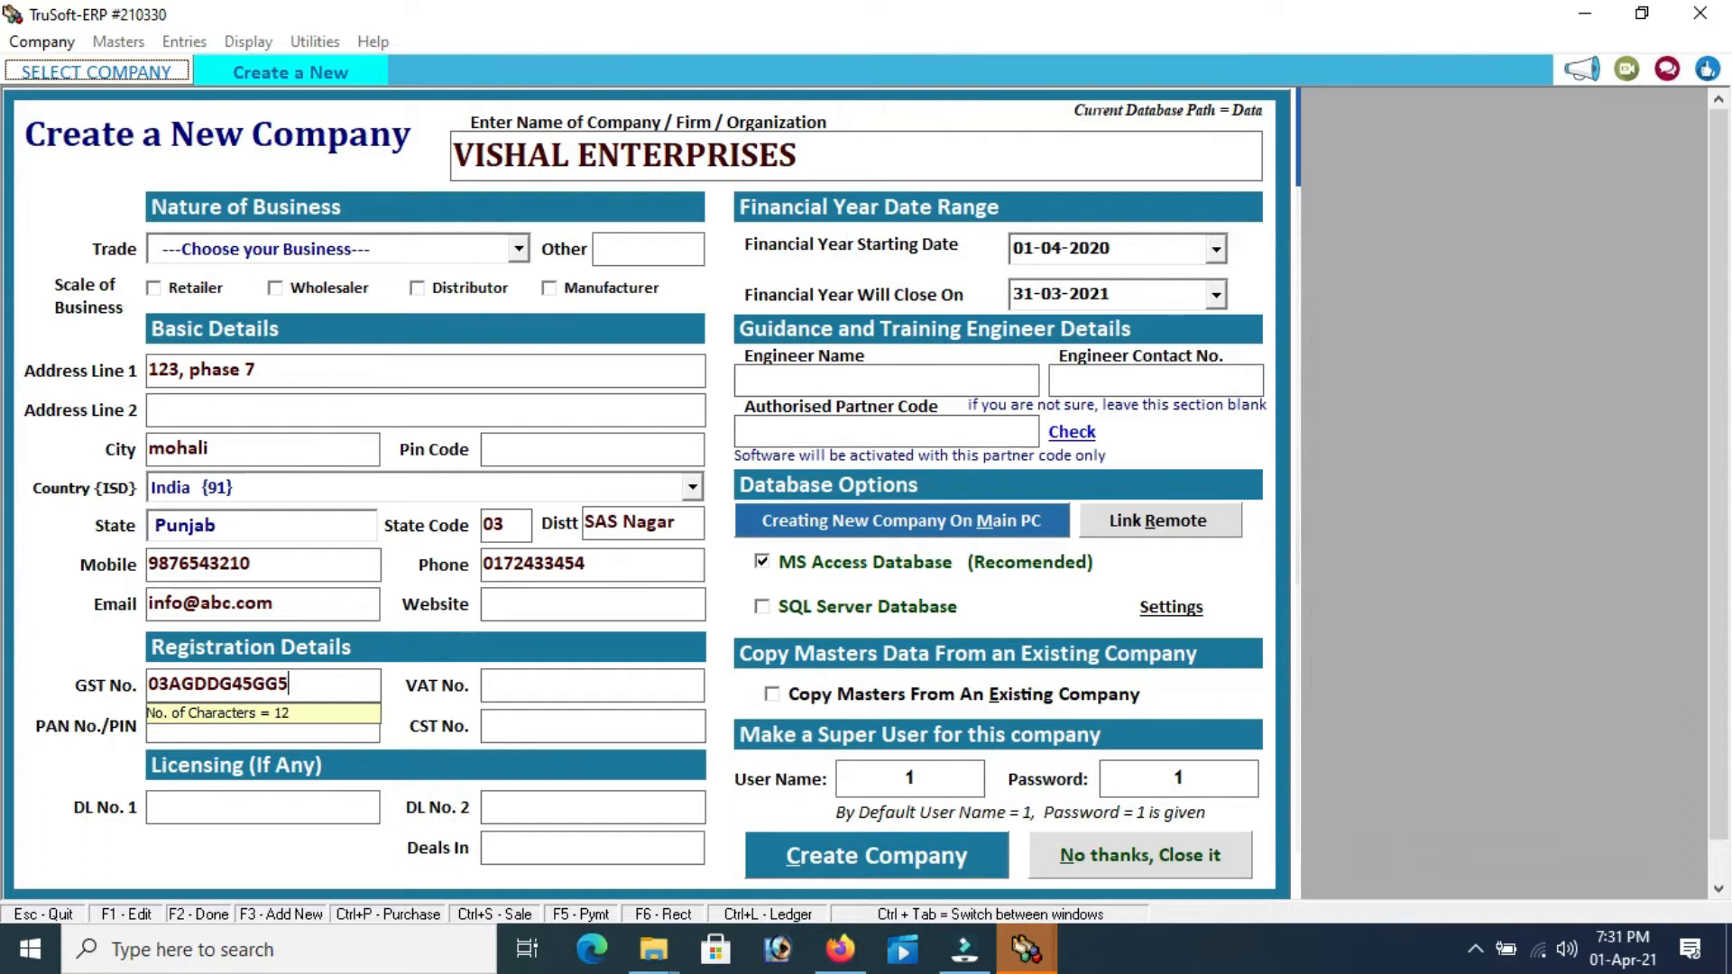
pyautogui.press('Tab')
pyautogui.press('Tab')
pyautogui.press('Tab')
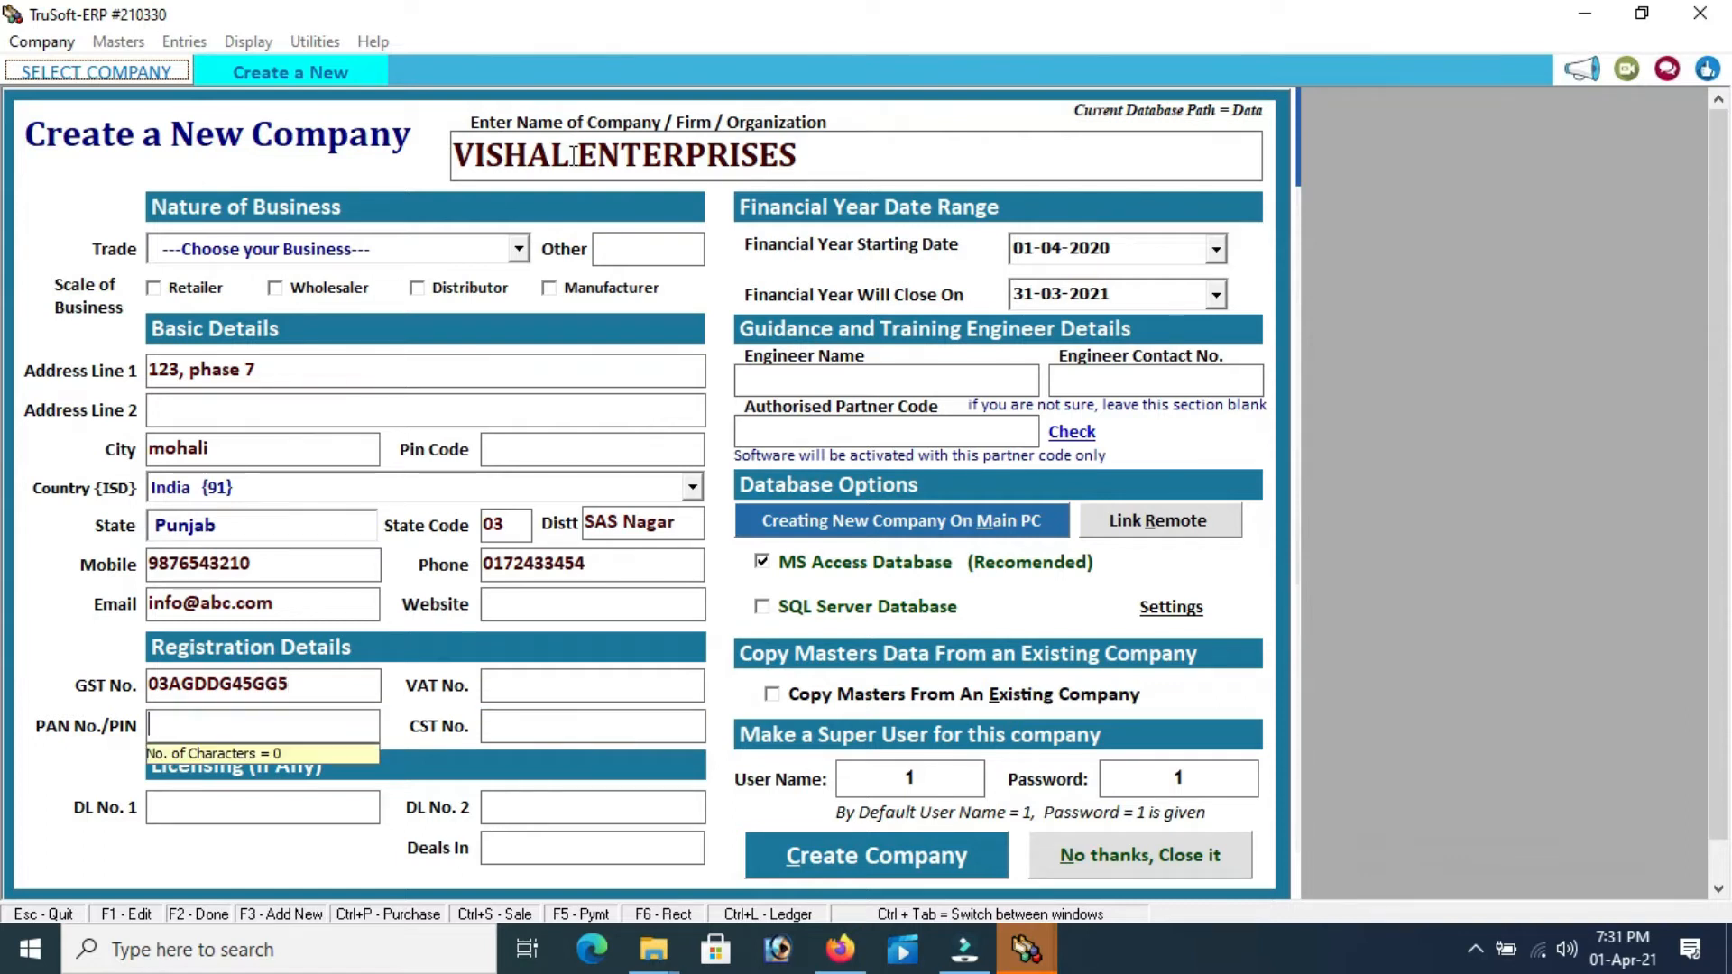
pyautogui.press('Tab')
pyautogui.press('Tab')
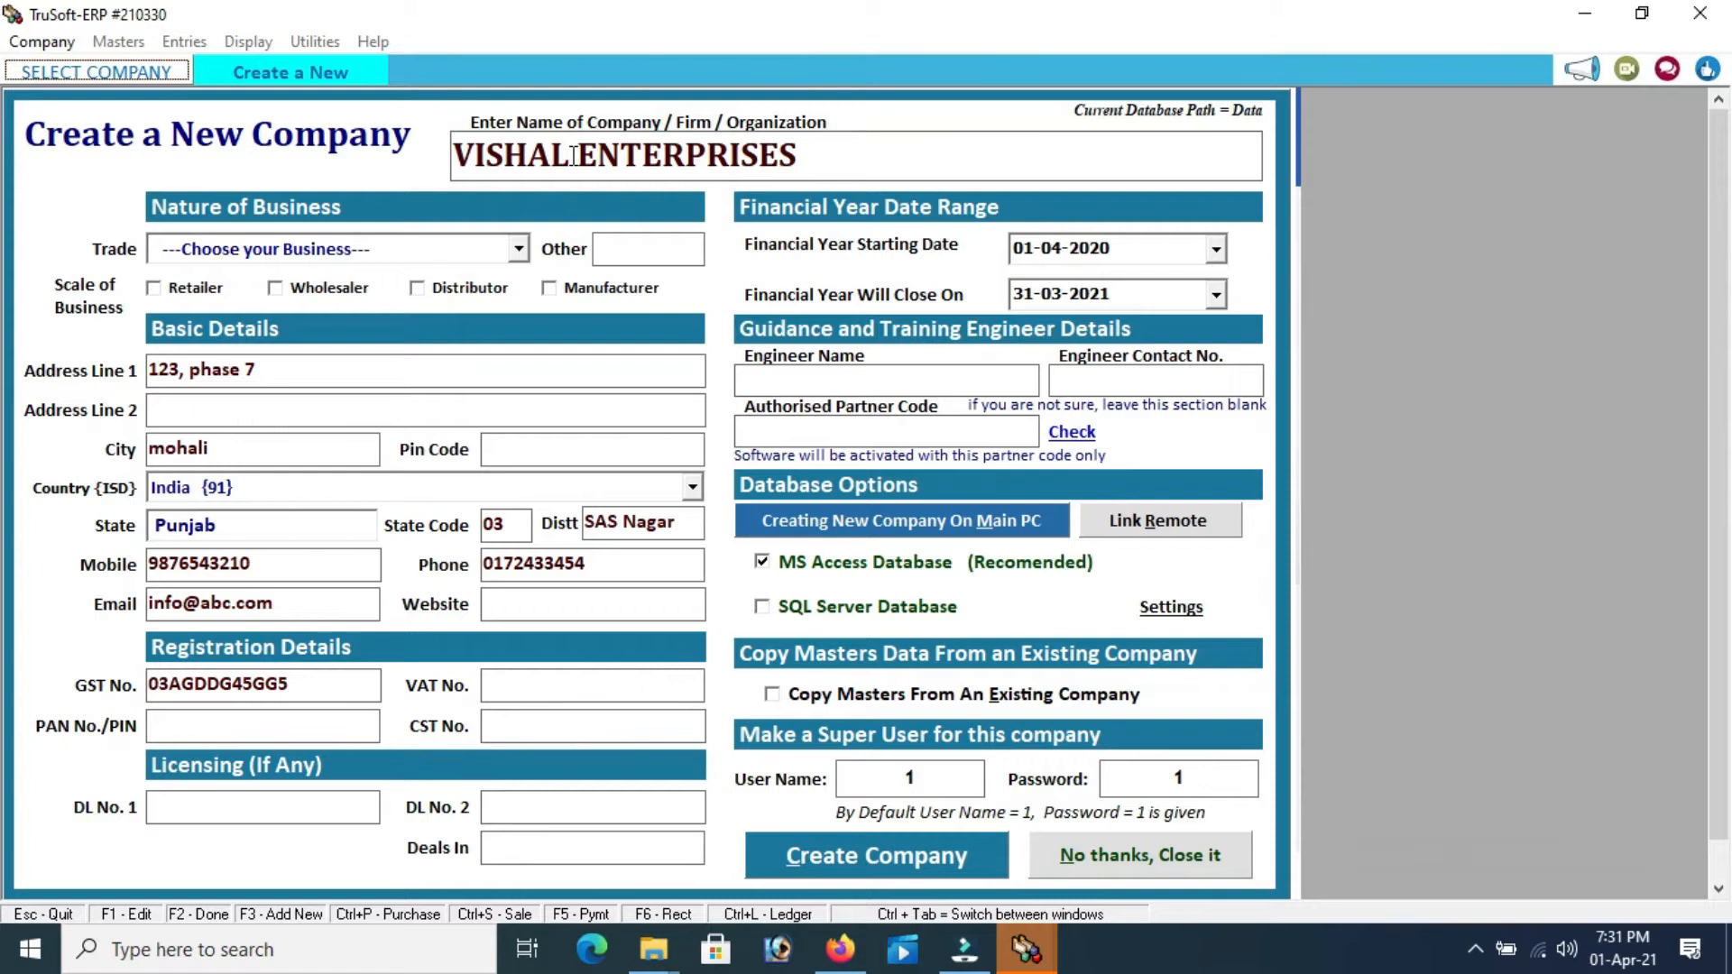
pyautogui.press('Tab')
# Set the financial year to start 01-04-2021, ending 31-03-2022
pyautogui.click(1119, 245)
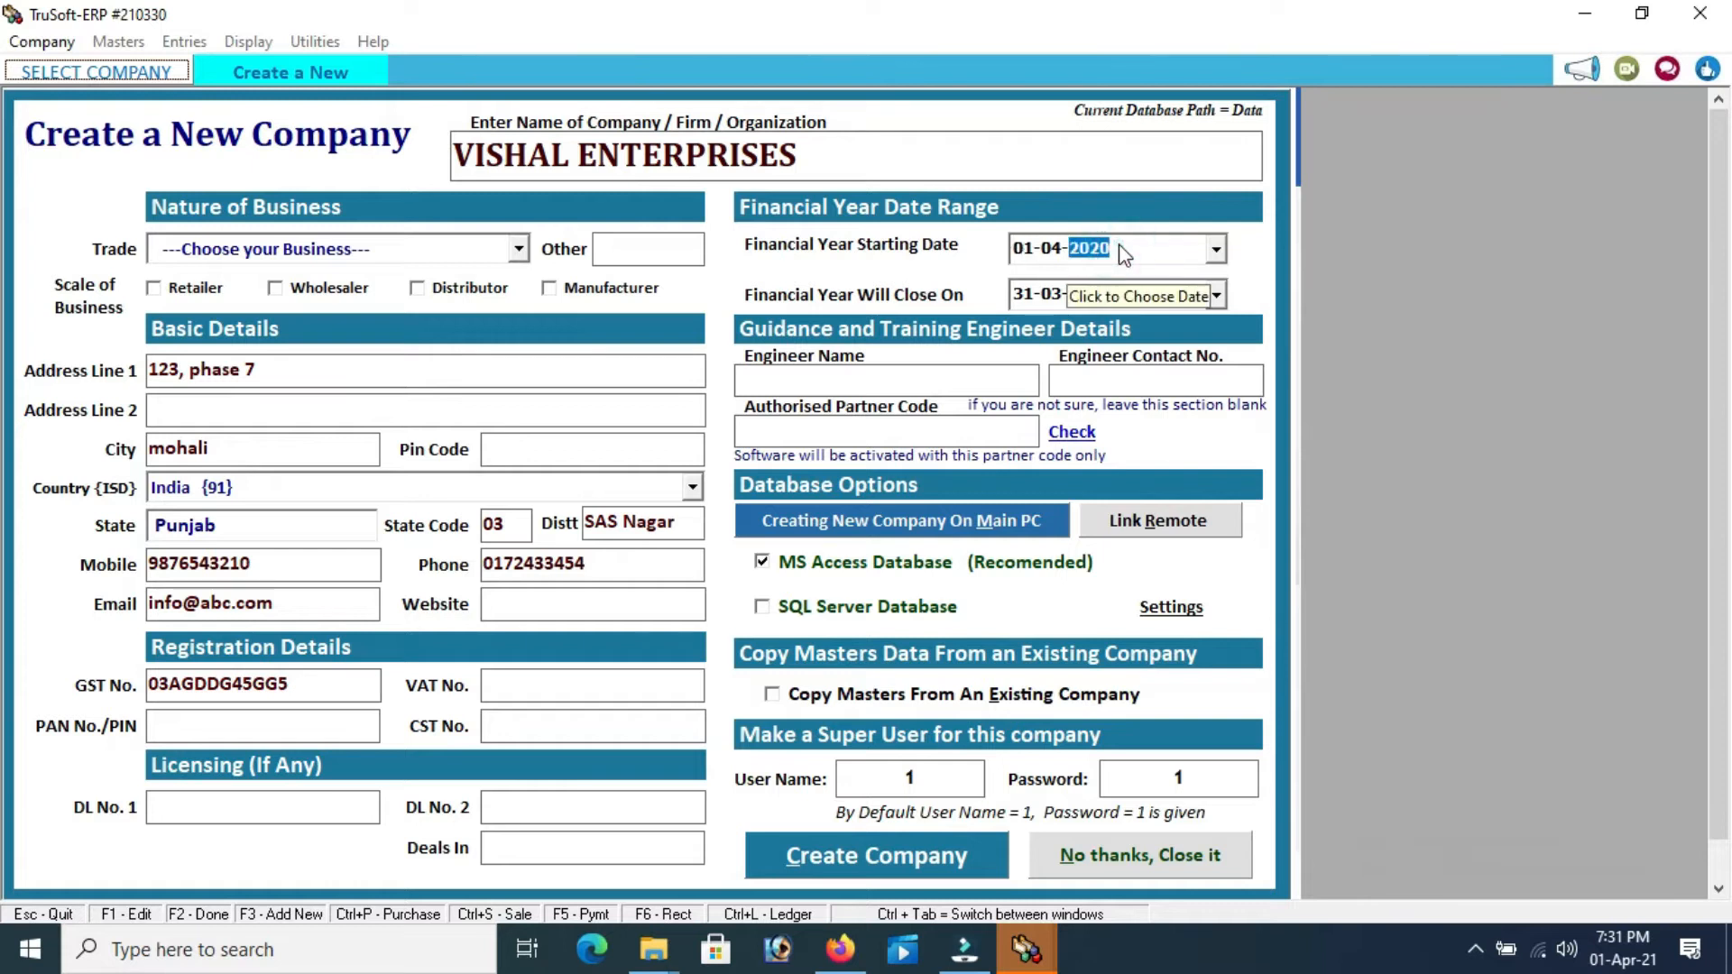
pyautogui.write('201')
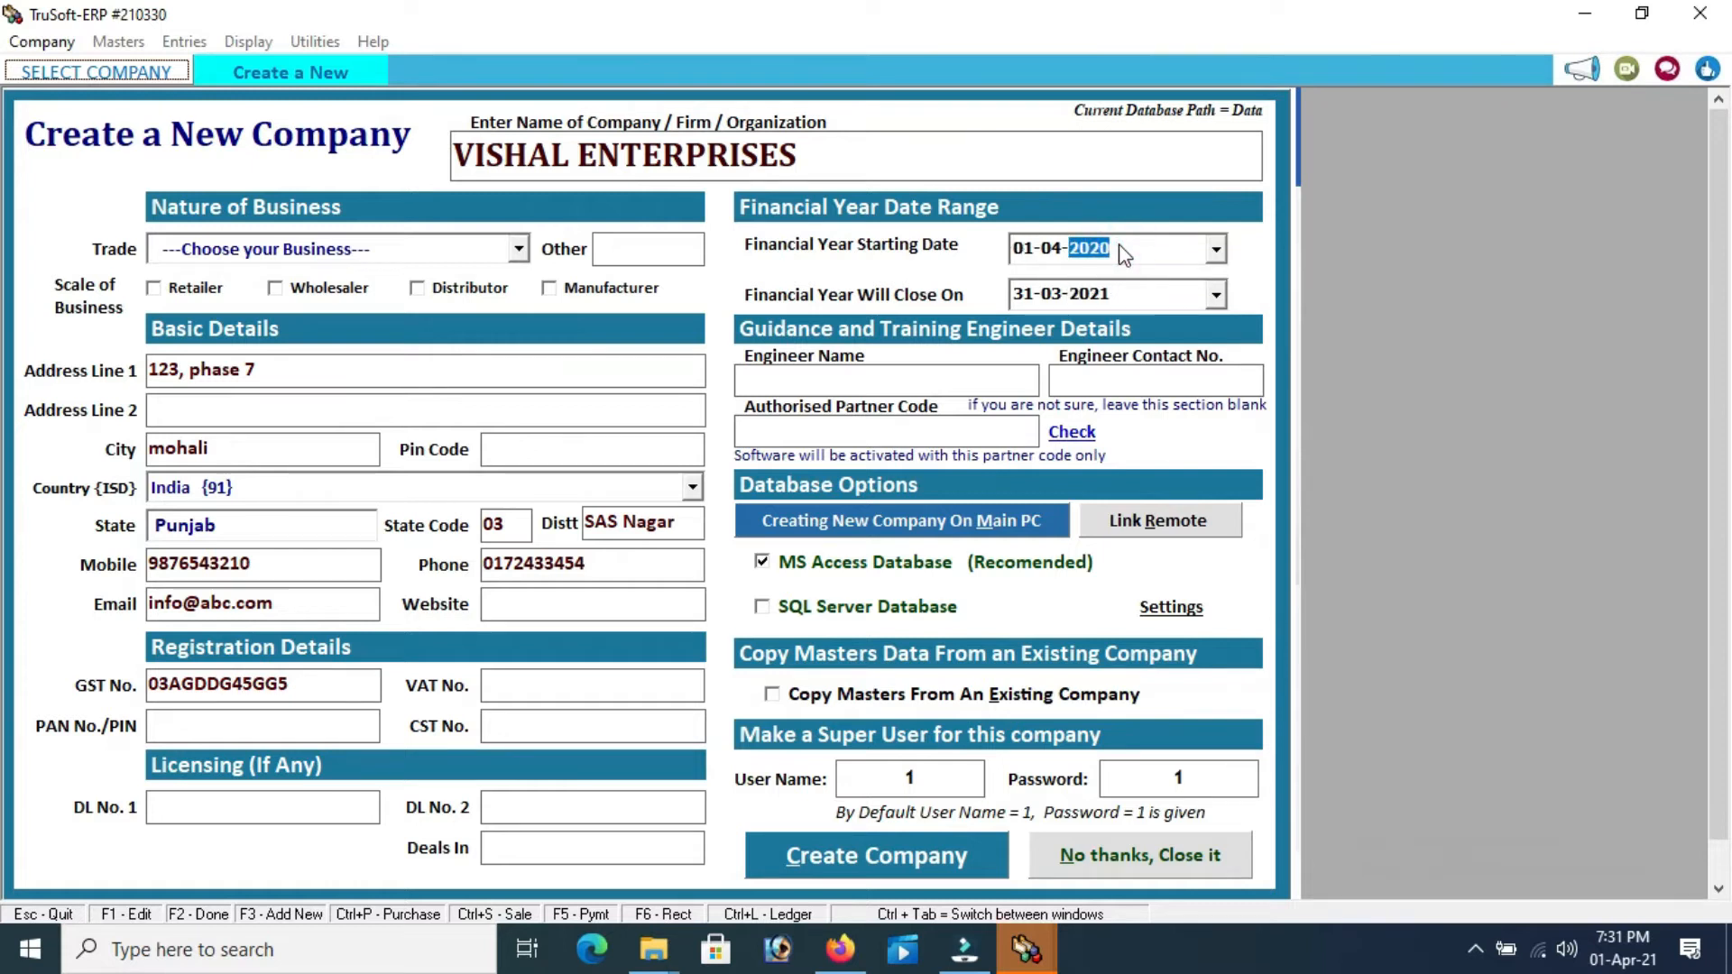
pyautogui.write('2021')
pyautogui.press('Return')
pyautogui.press('Tab')
pyautogui.press('Tab')
pyautogui.press('Tab')
pyautogui.press('Tab')
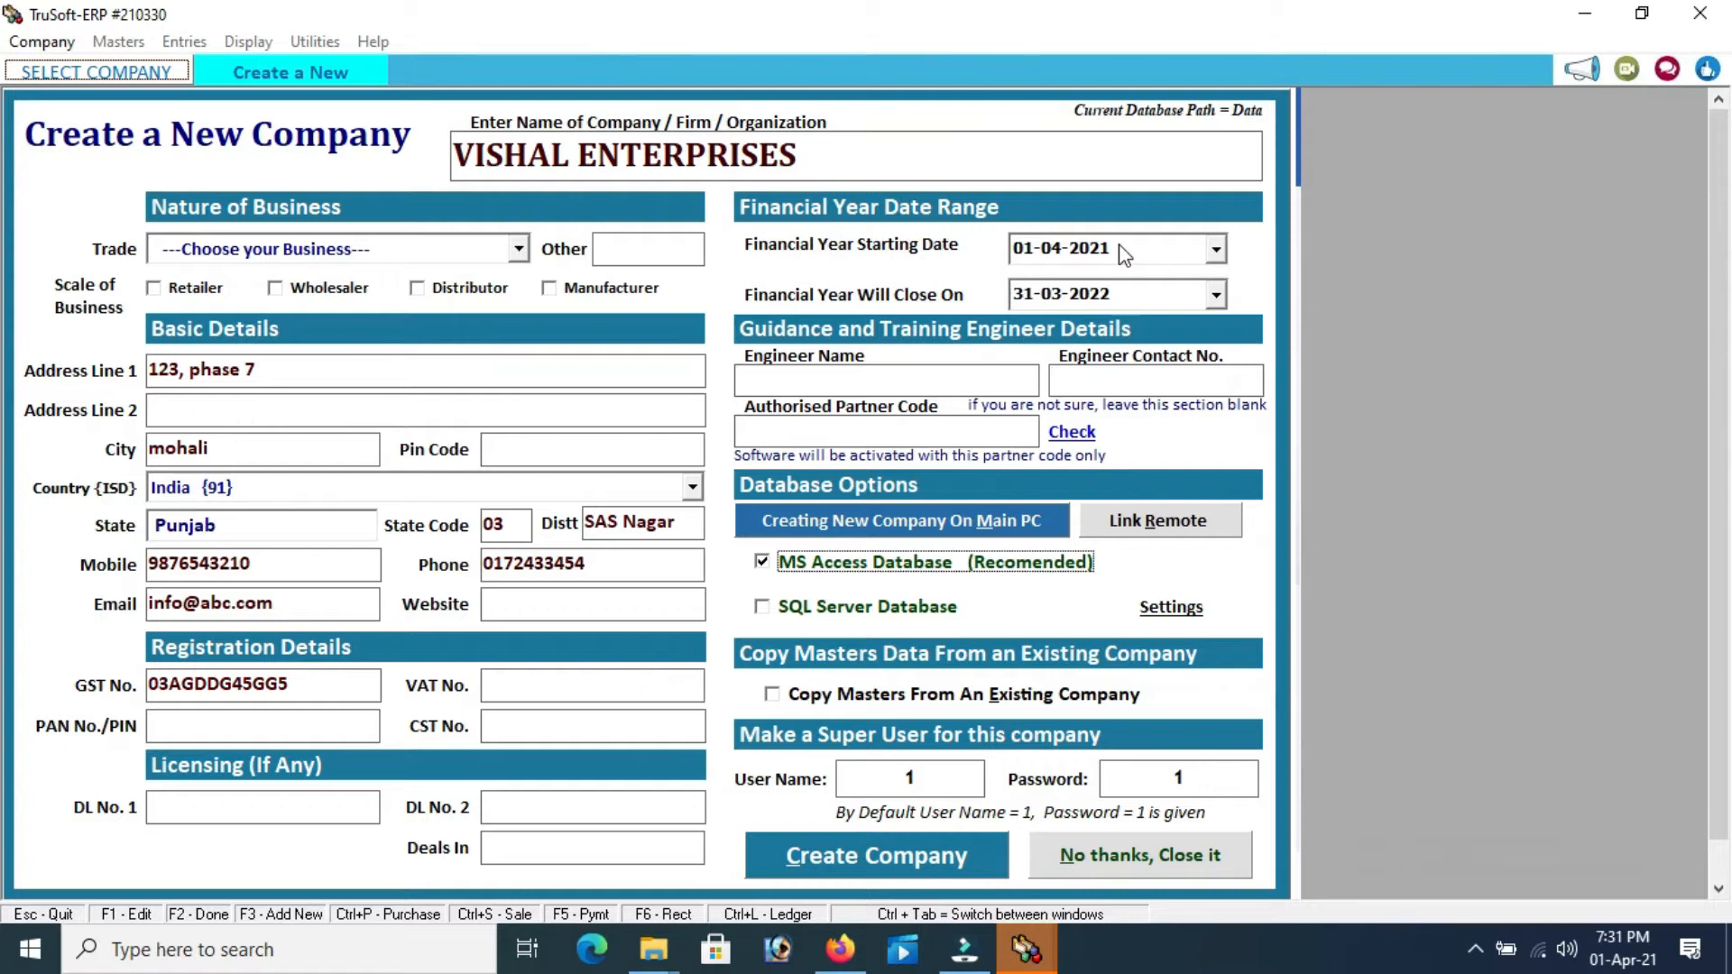
pyautogui.press('Tab')
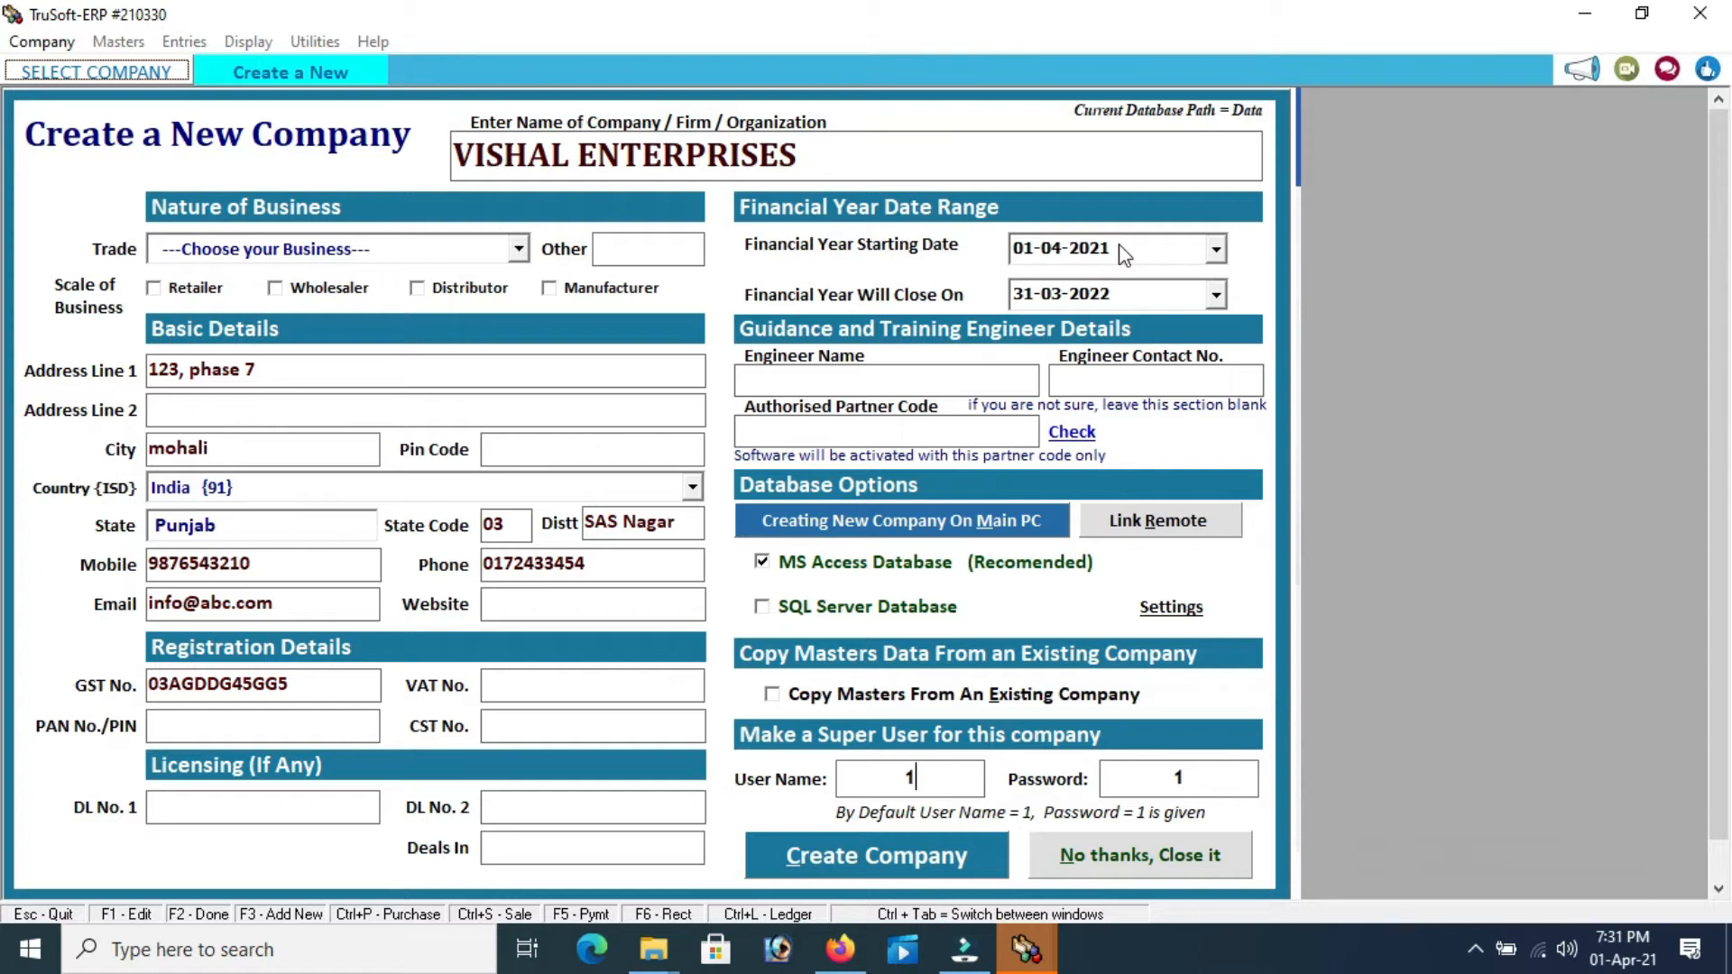
# Set the super user name to 1 and enter a new password
pyautogui.press('BackSpace')
pyautogui.write('RTTH434')
pyautogui.press('BackSpace')
pyautogui.press('BackSpace')
pyautogui.press('BackSpace')
pyautogui.press('BackSpace')
pyautogui.press('BackSpace')
pyautogui.press('BackSpace')
pyautogui.press('BackSpace')
pyautogui.write('1')
pyautogui.press('Tab')
pyautogui.press('BackSpace')
pyautogui.write('****')
pyautogui.press('BackSpace')
pyautogui.press('BackSpace')
pyautogui.press('BackSpace')
pyautogui.press('Tab')
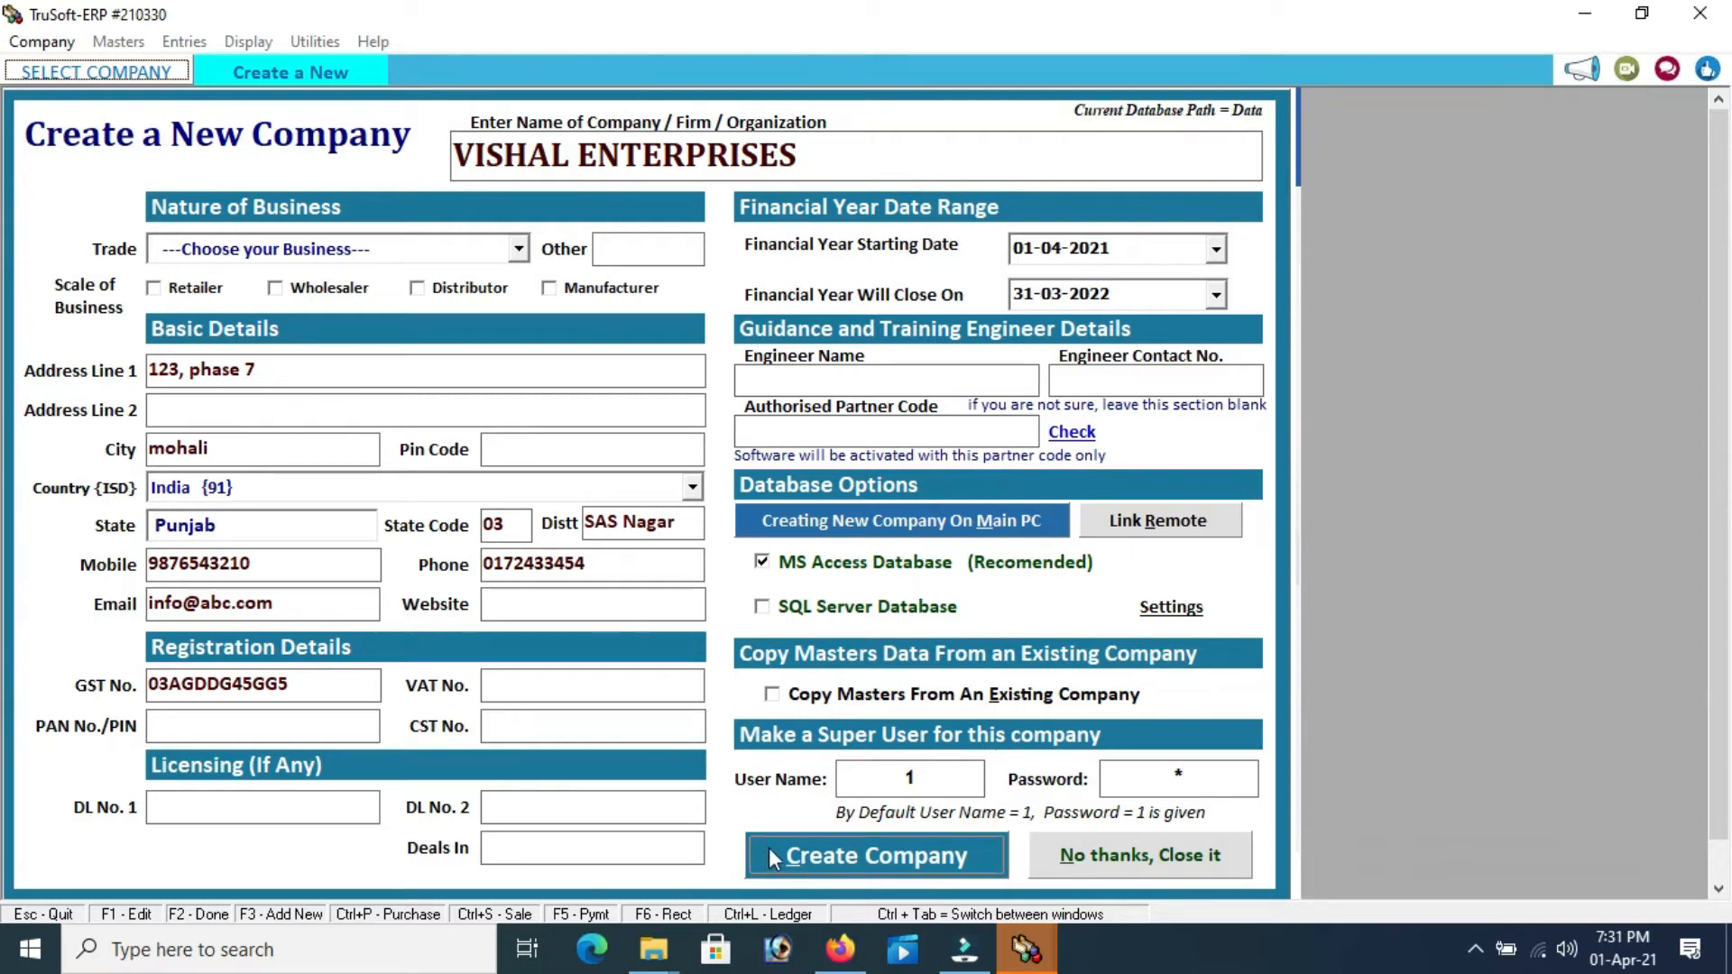
# Create VISHAL ENTERPRISES, dismissing the partner-code warnings and acknowledging the success message
pyautogui.click(810, 855)
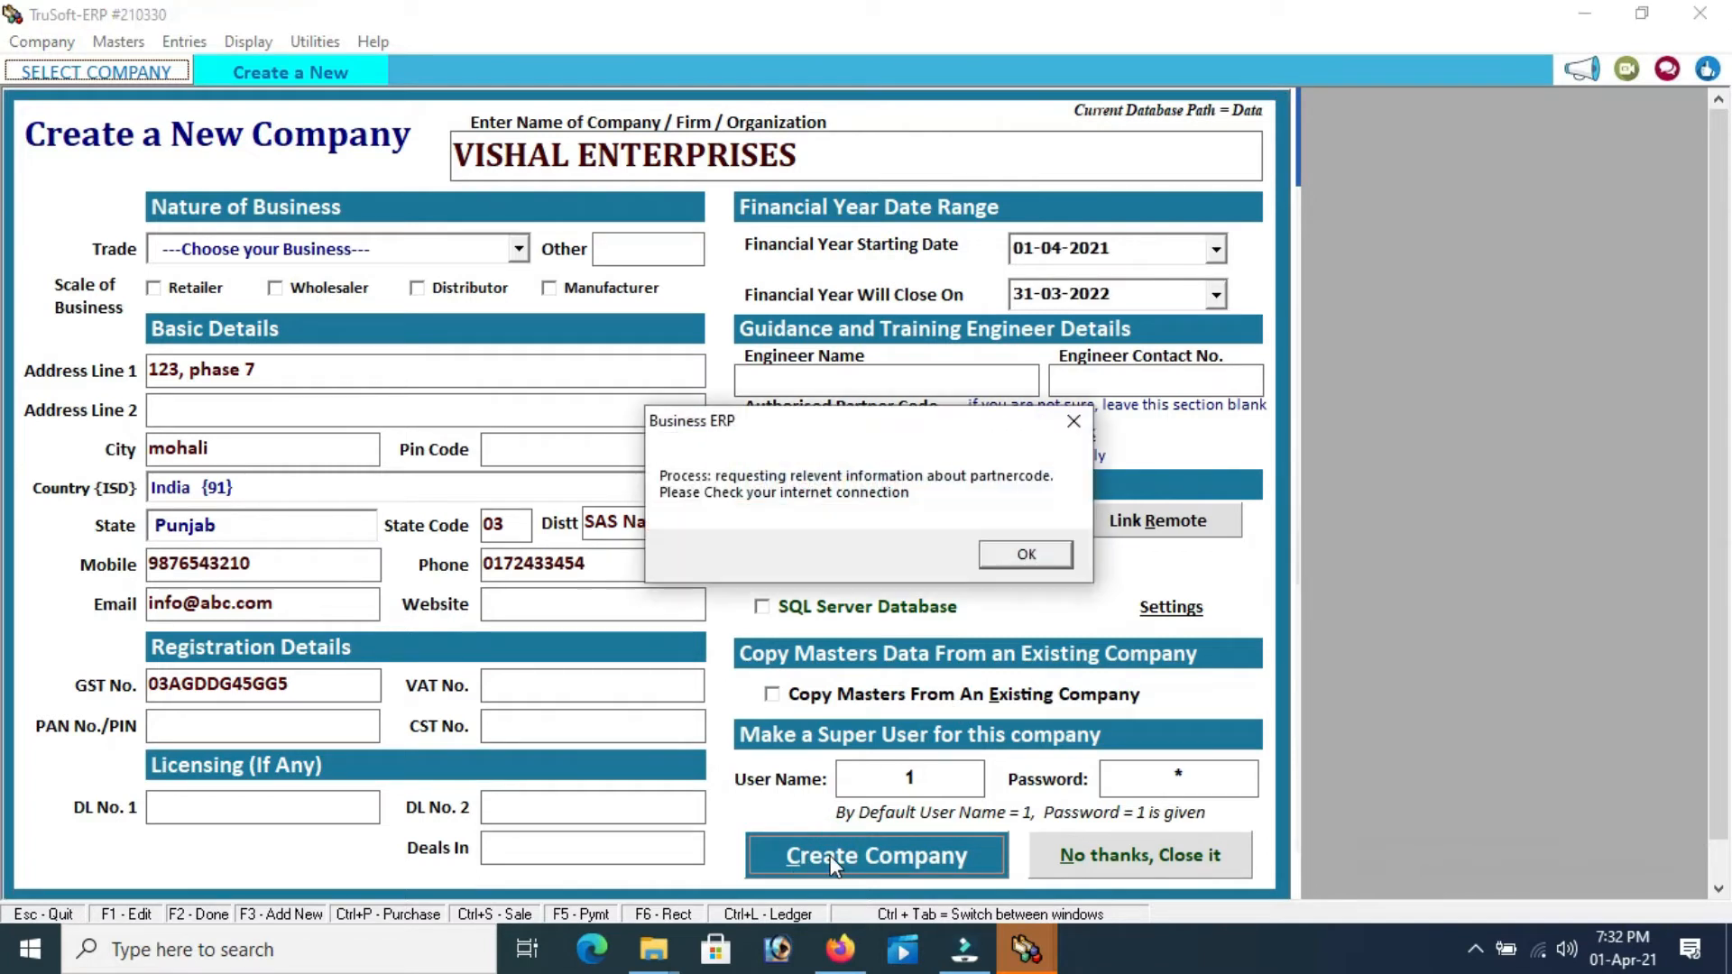
pyautogui.click(1024, 555)
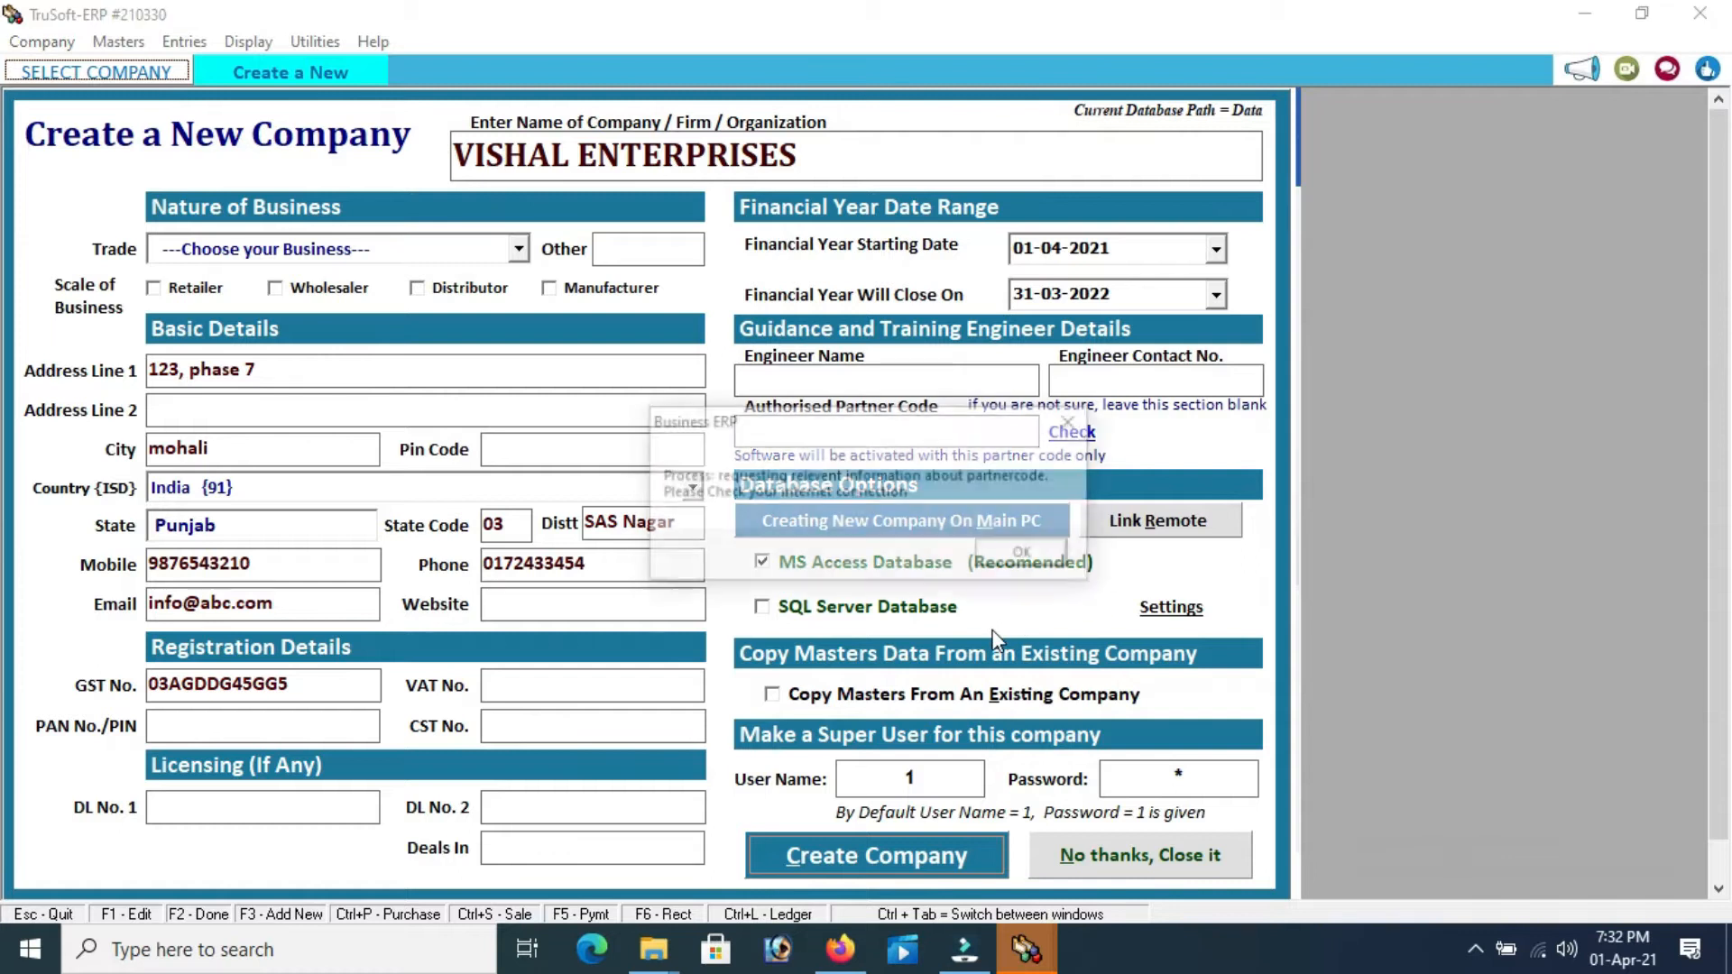
pyautogui.click(1002, 560)
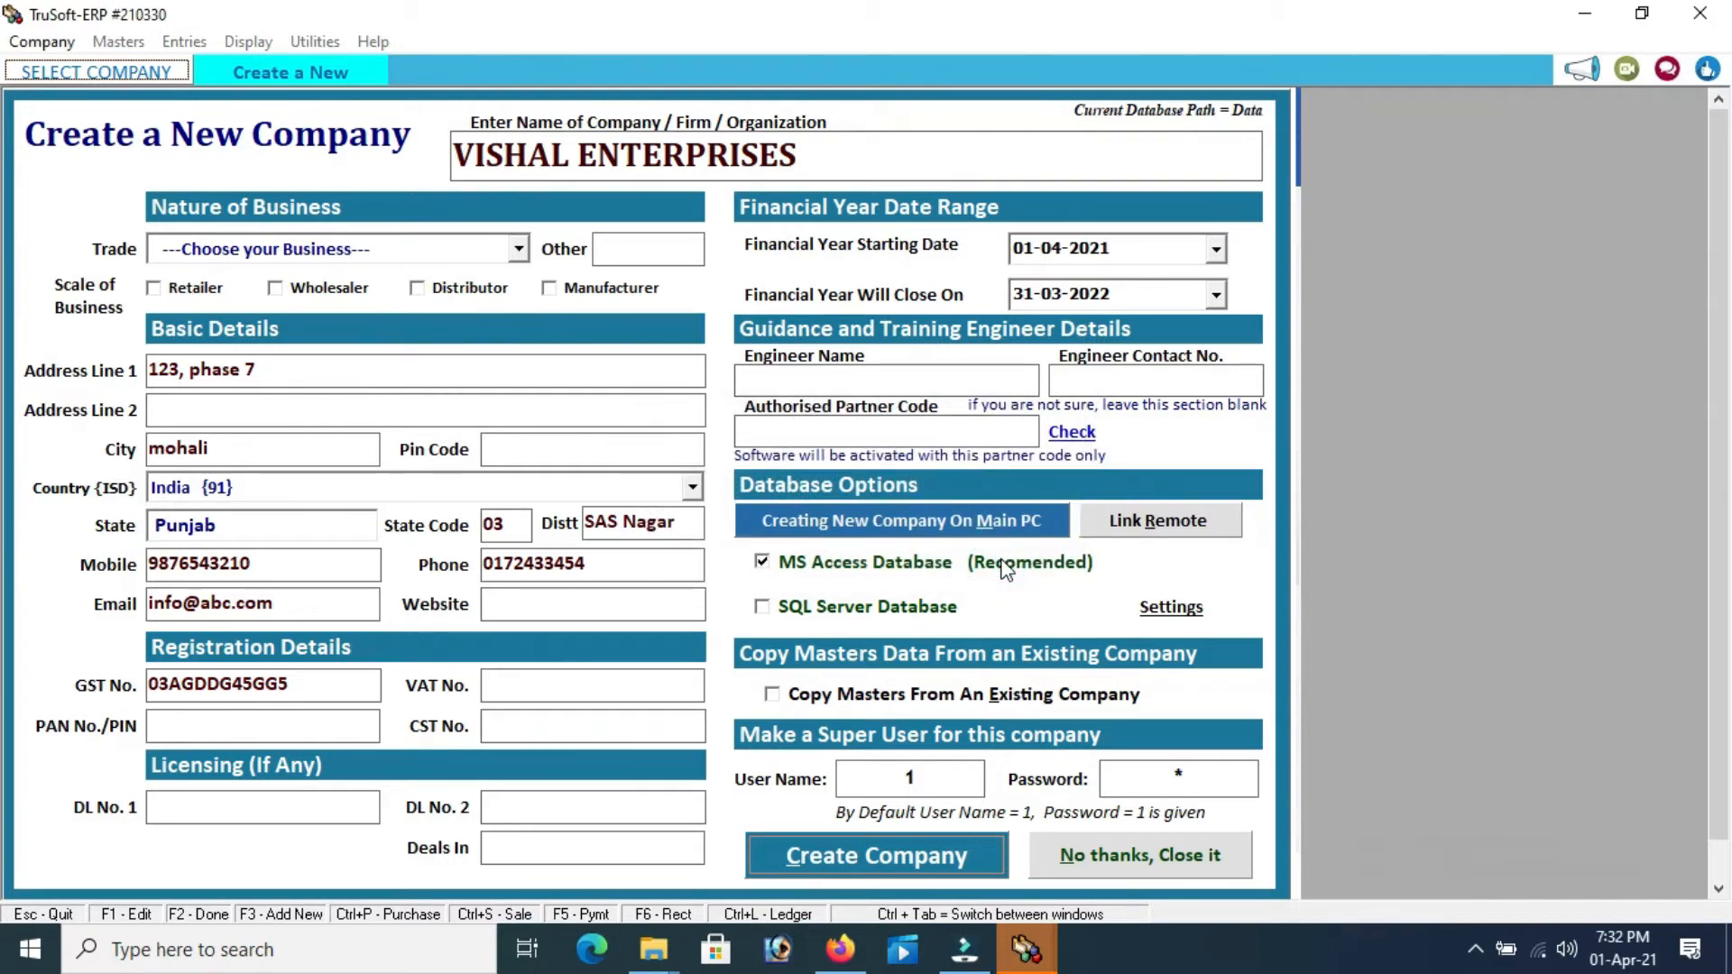
pyautogui.click(1002, 559)
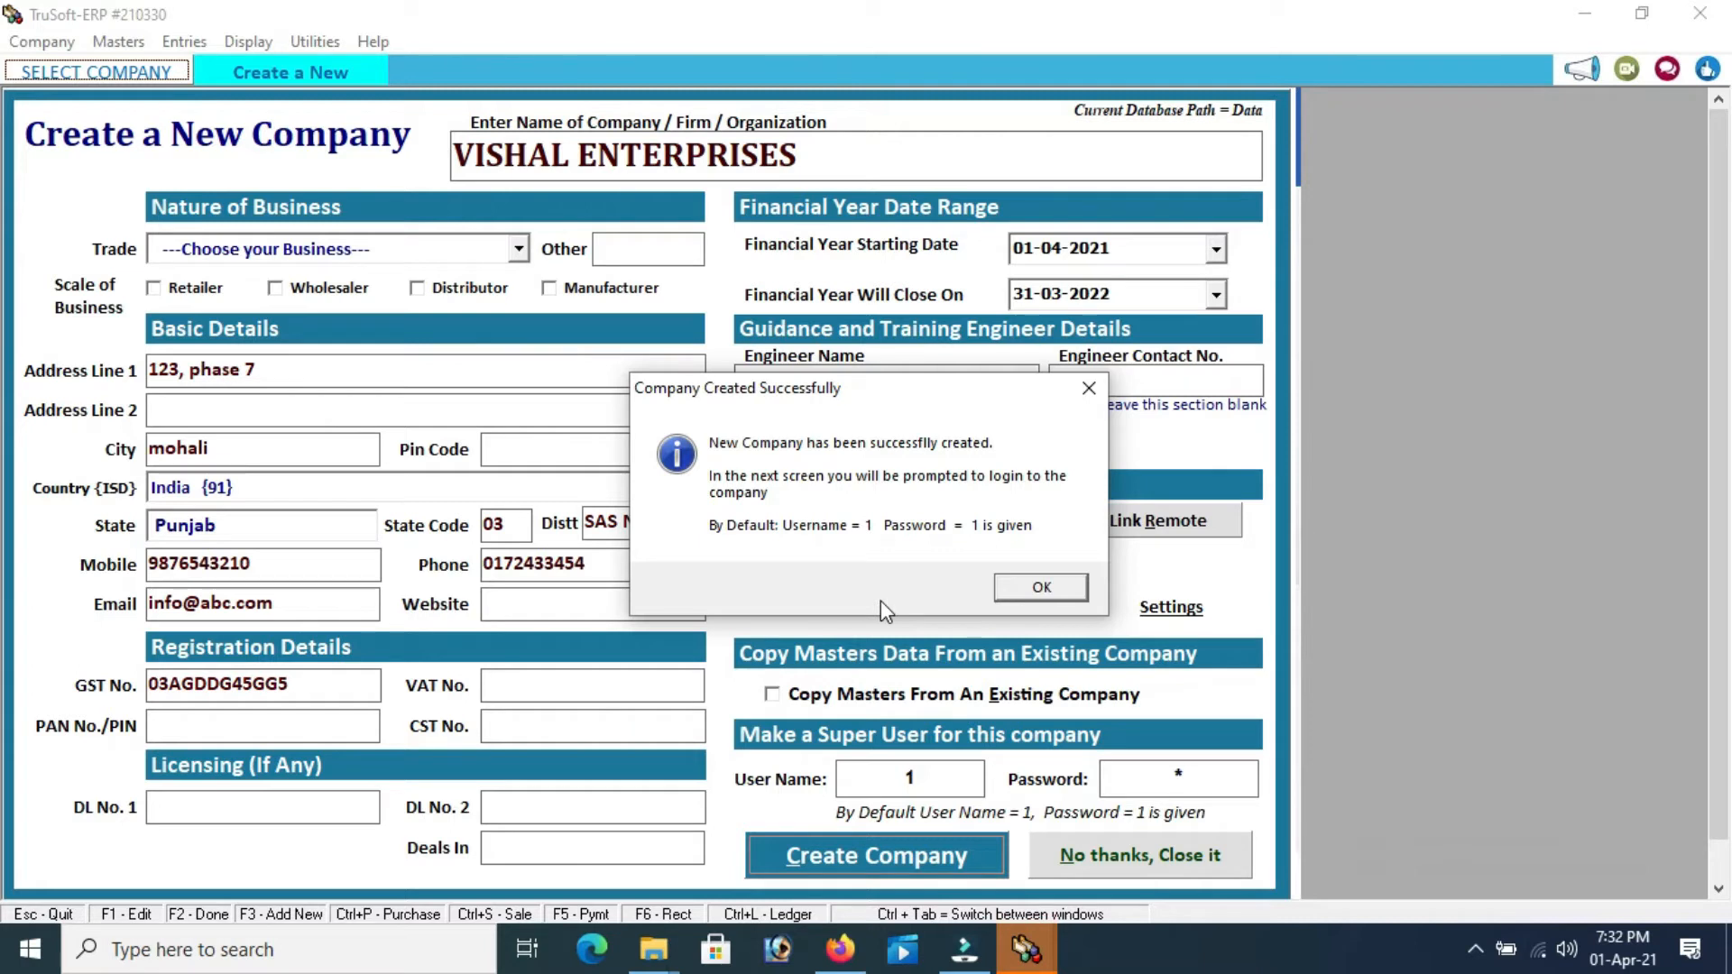
pyautogui.click(1019, 588)
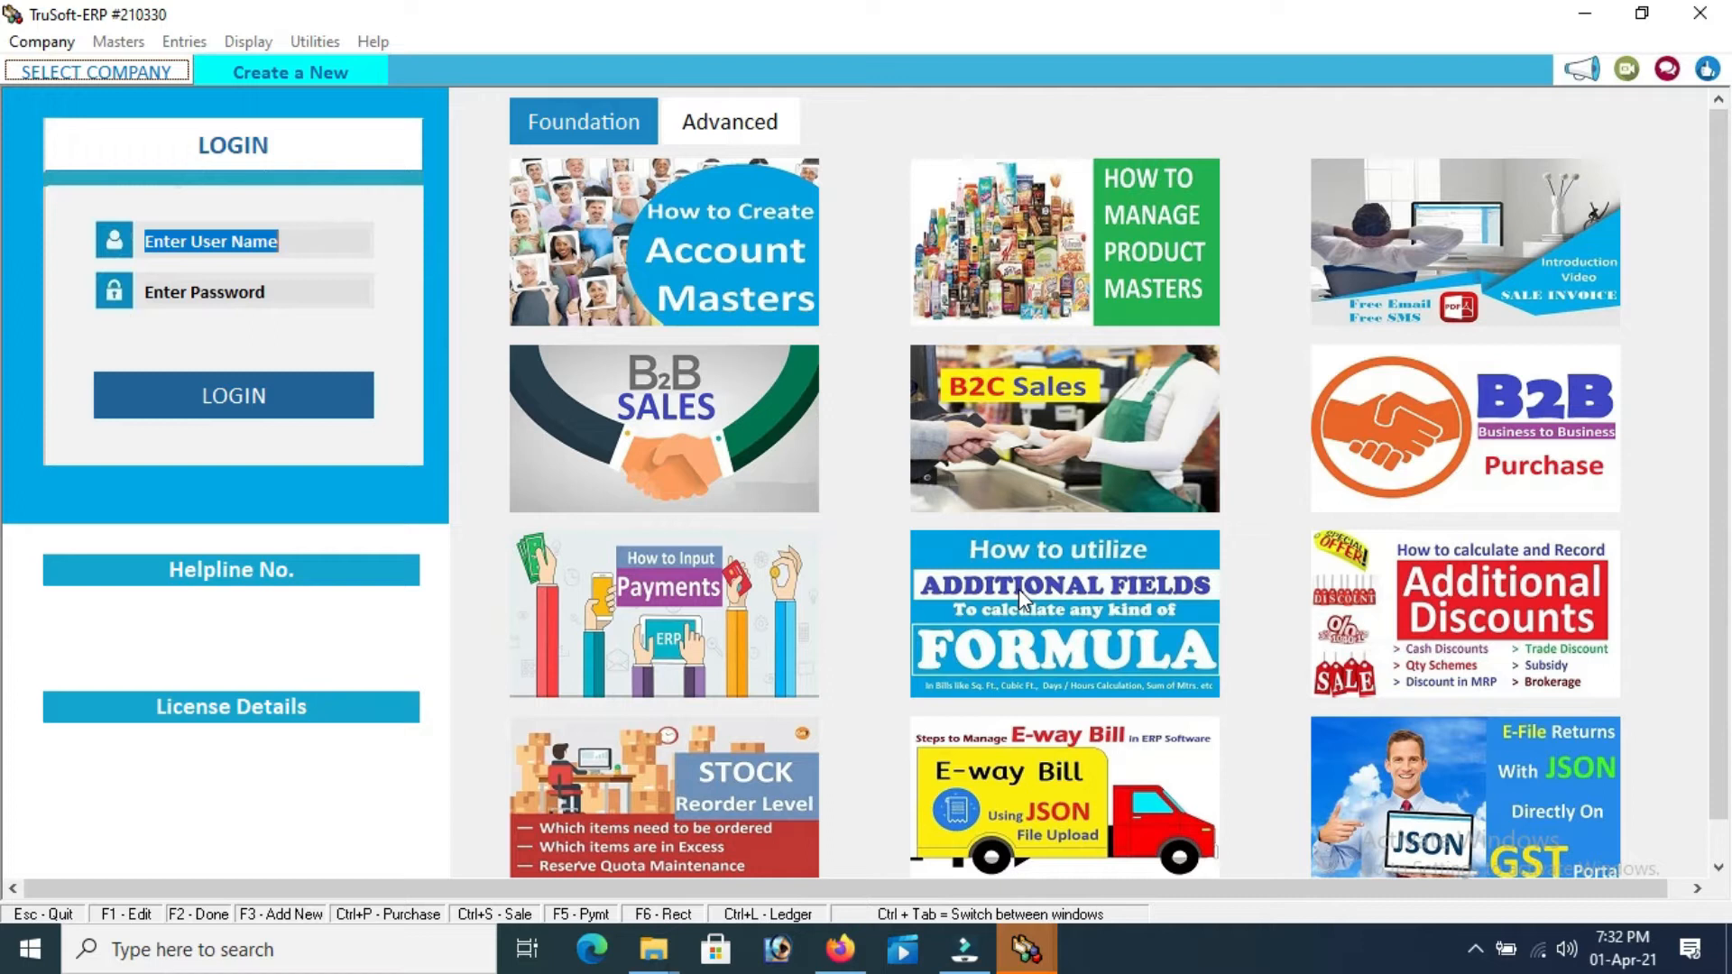
# Log in to VISHAL ENTERPRISES as user 1 with the account password
pyautogui.write('1')
pyautogui.press('Return')
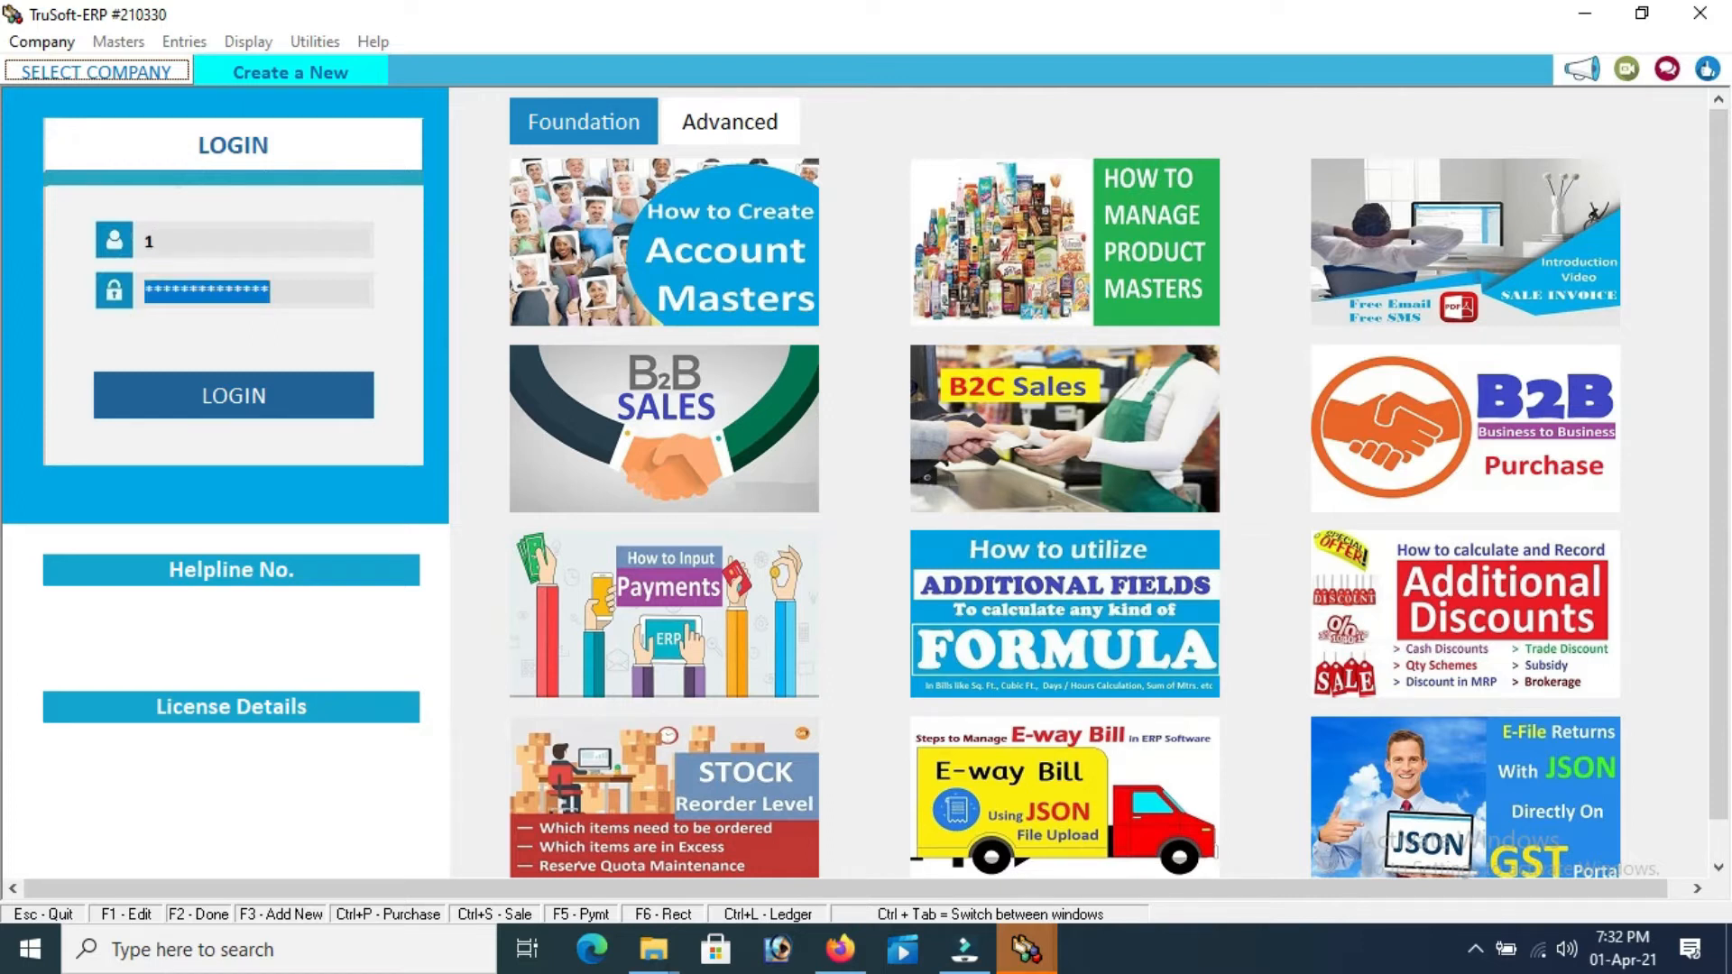
pyautogui.write('1')
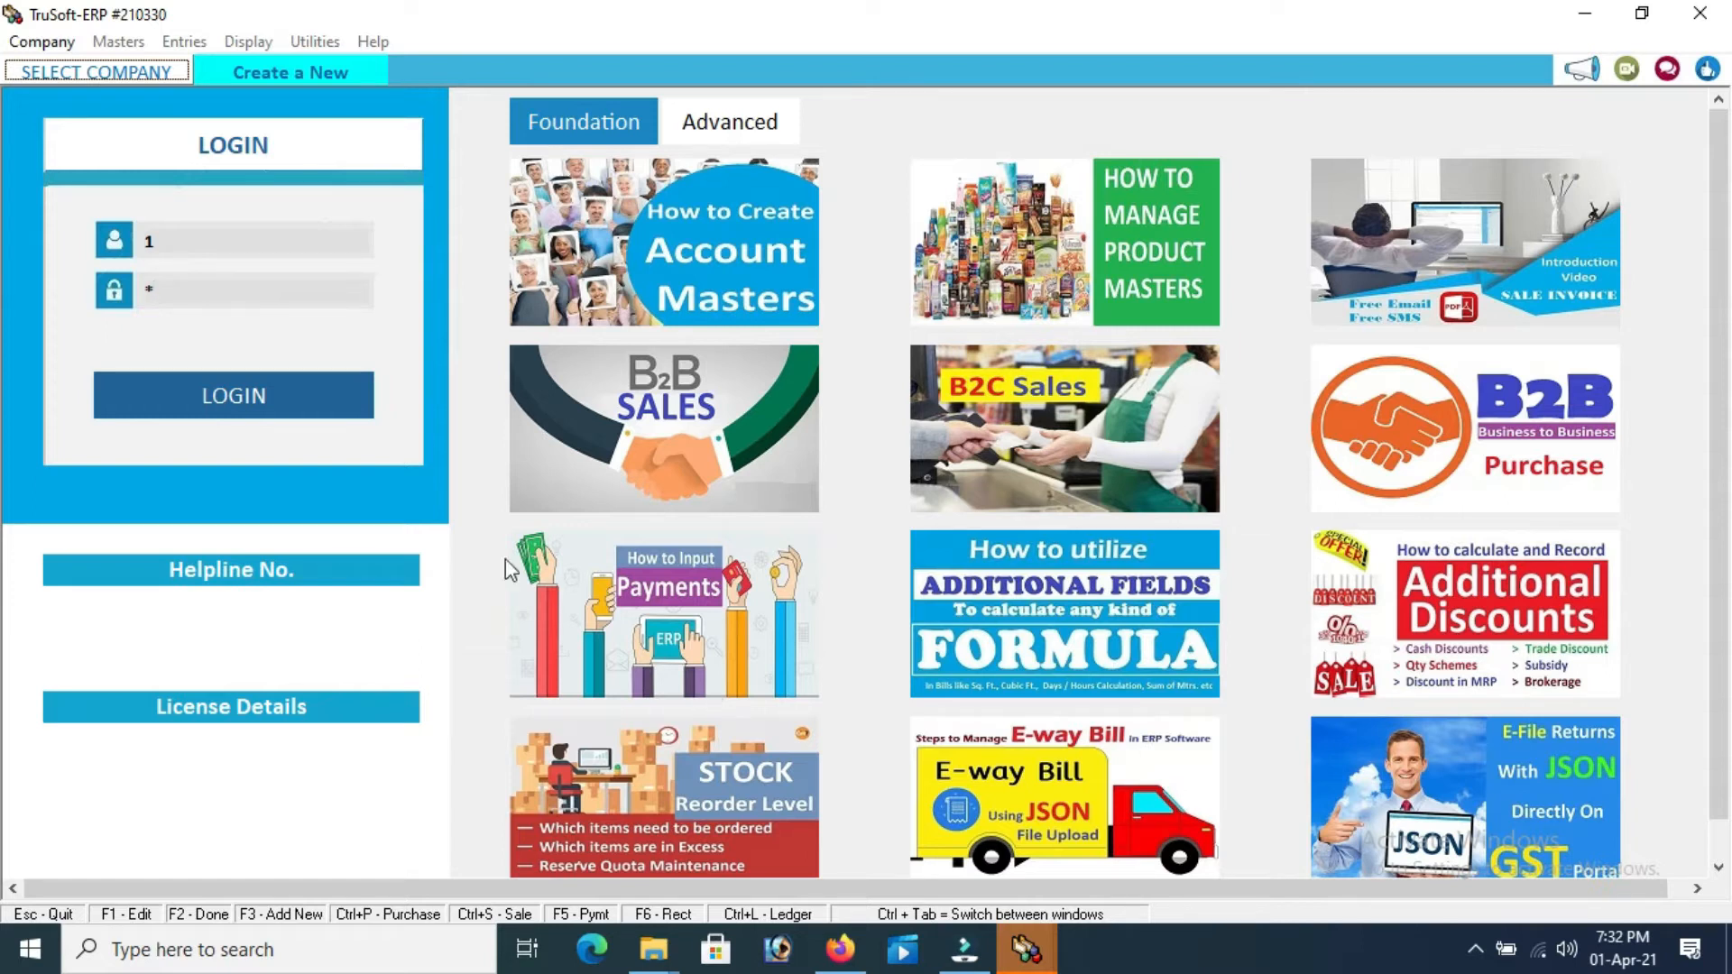
pyautogui.click(245, 393)
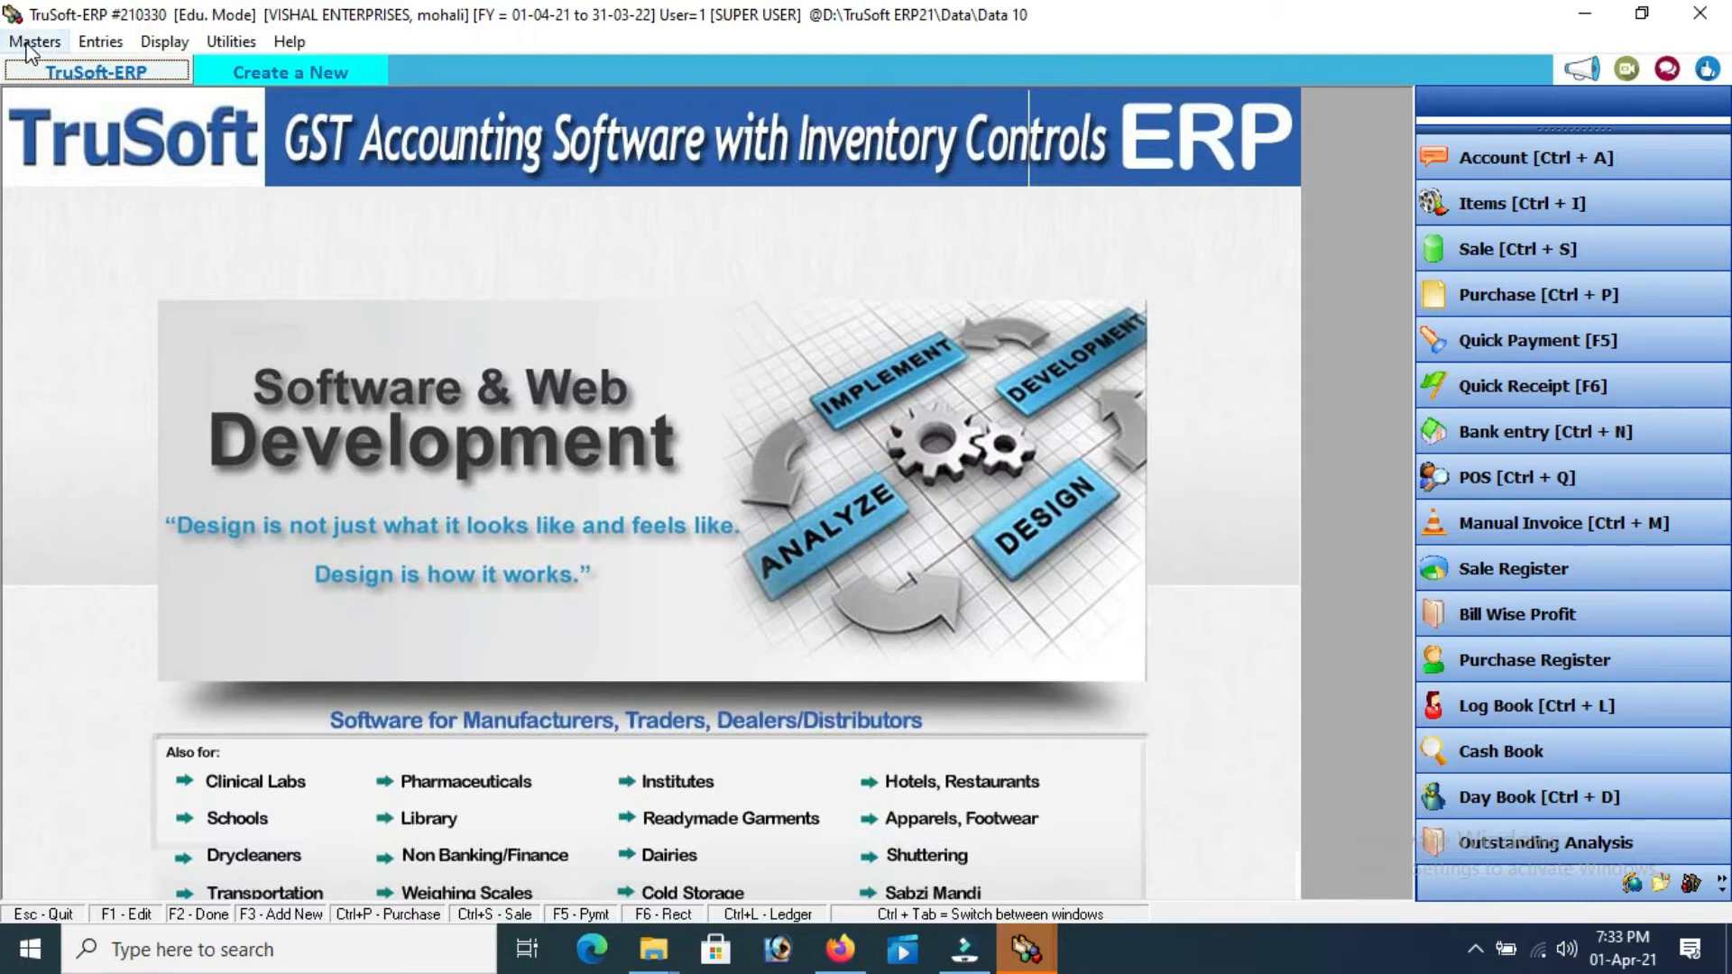
# Open the Address Book from Masters > Account and start a blank new account
pyautogui.click(35, 41)
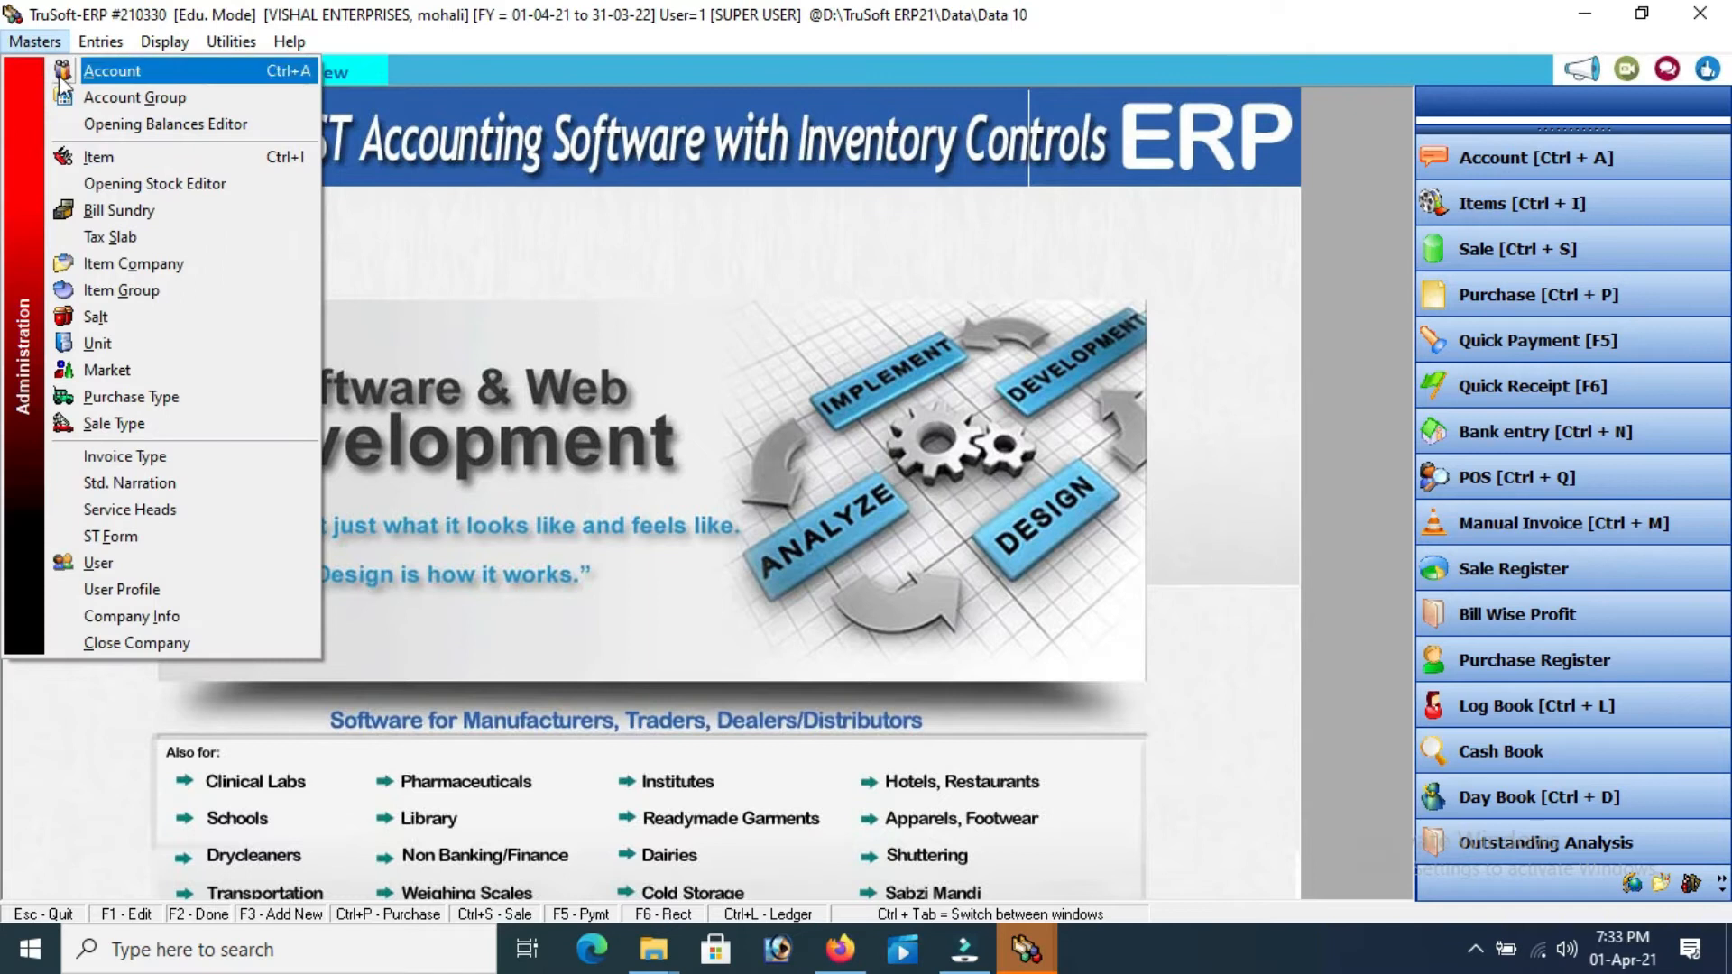
pyautogui.click(90, 74)
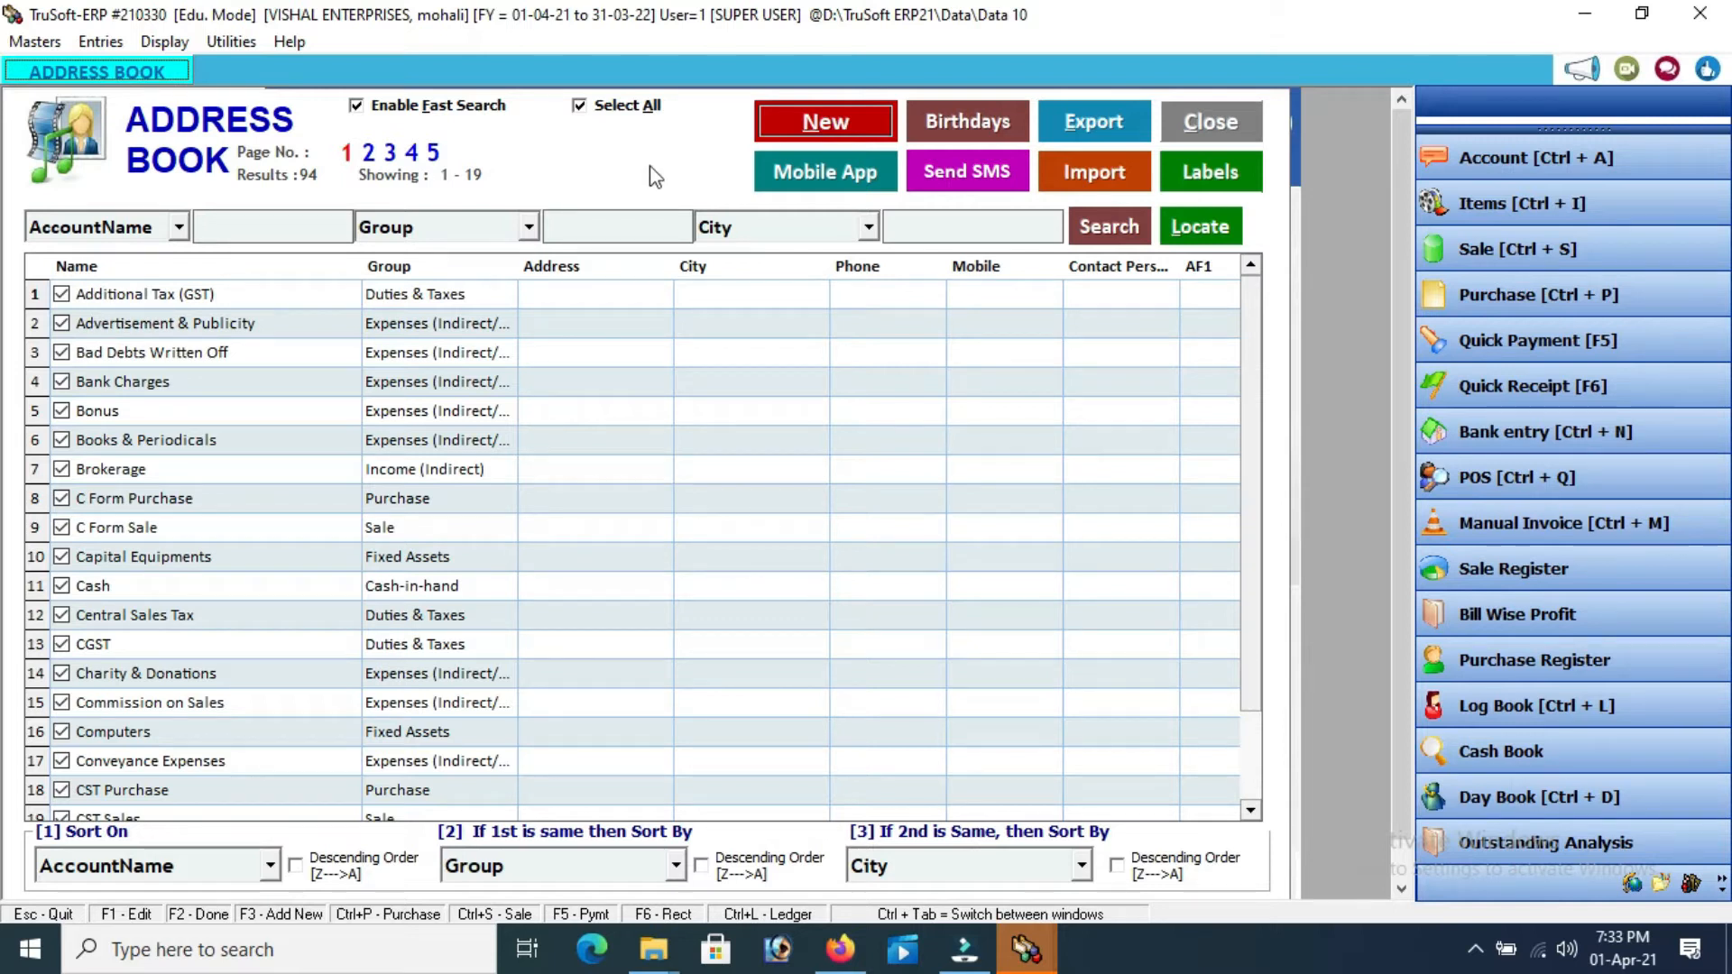
pyautogui.click(787, 127)
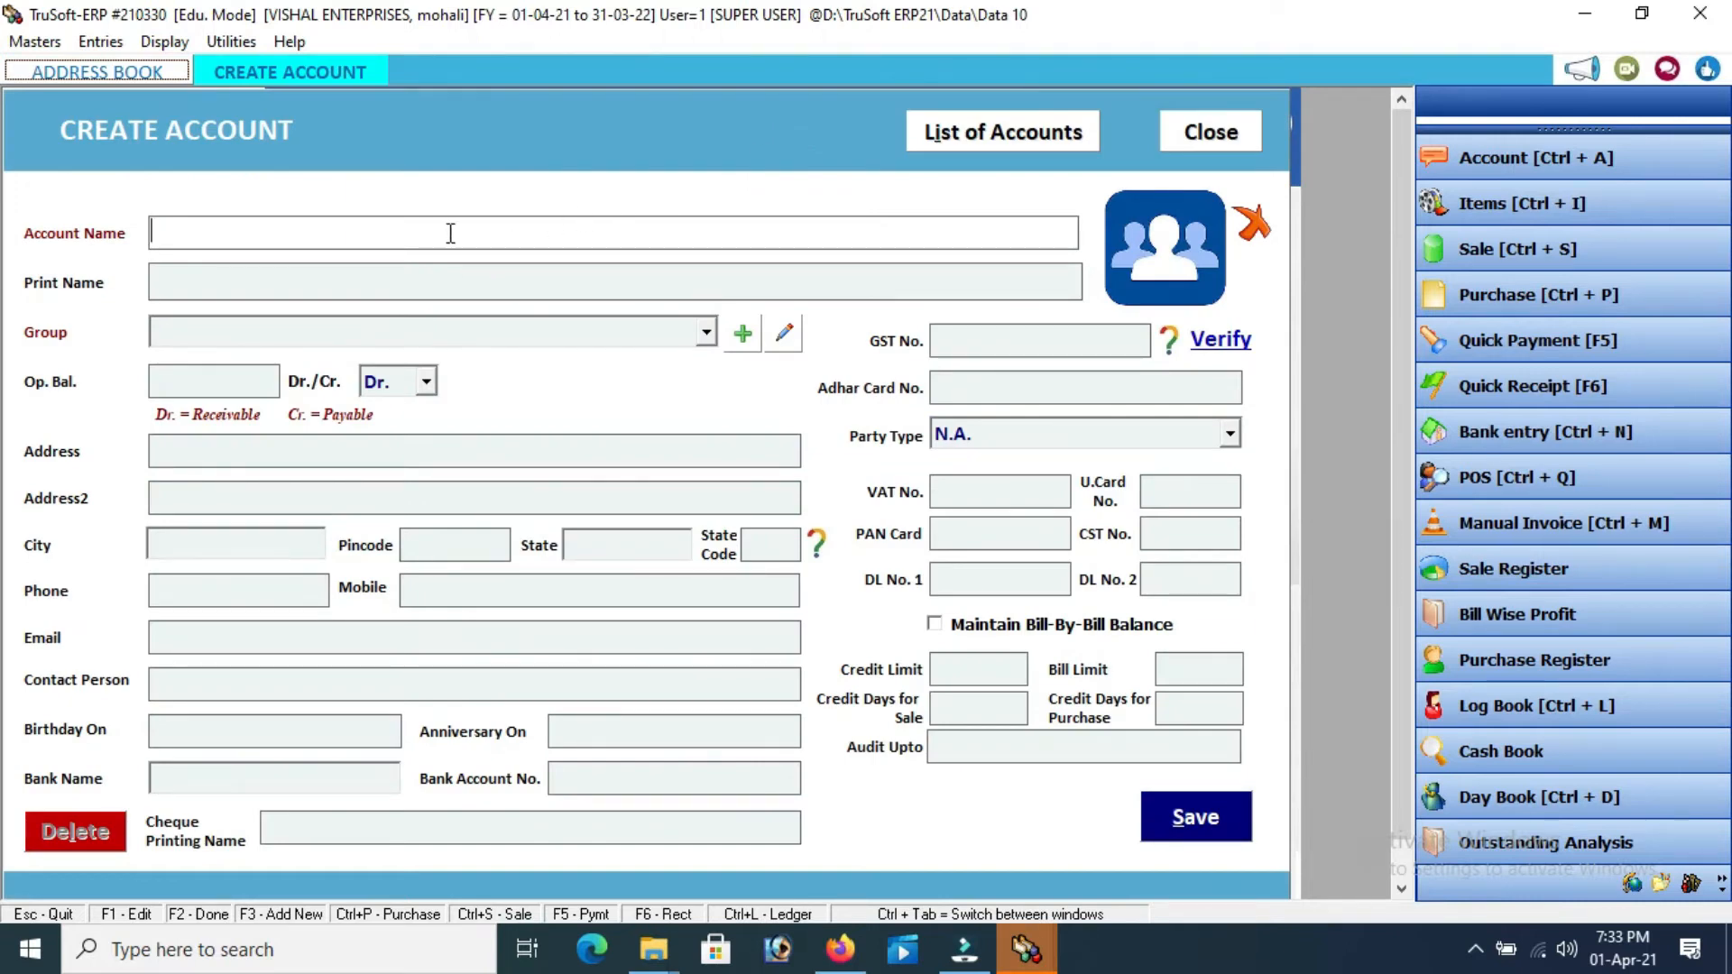
# Name the account Customer A and place it in the CUSTOMERS group
pyautogui.write('customer a')
pyautogui.press('Return')
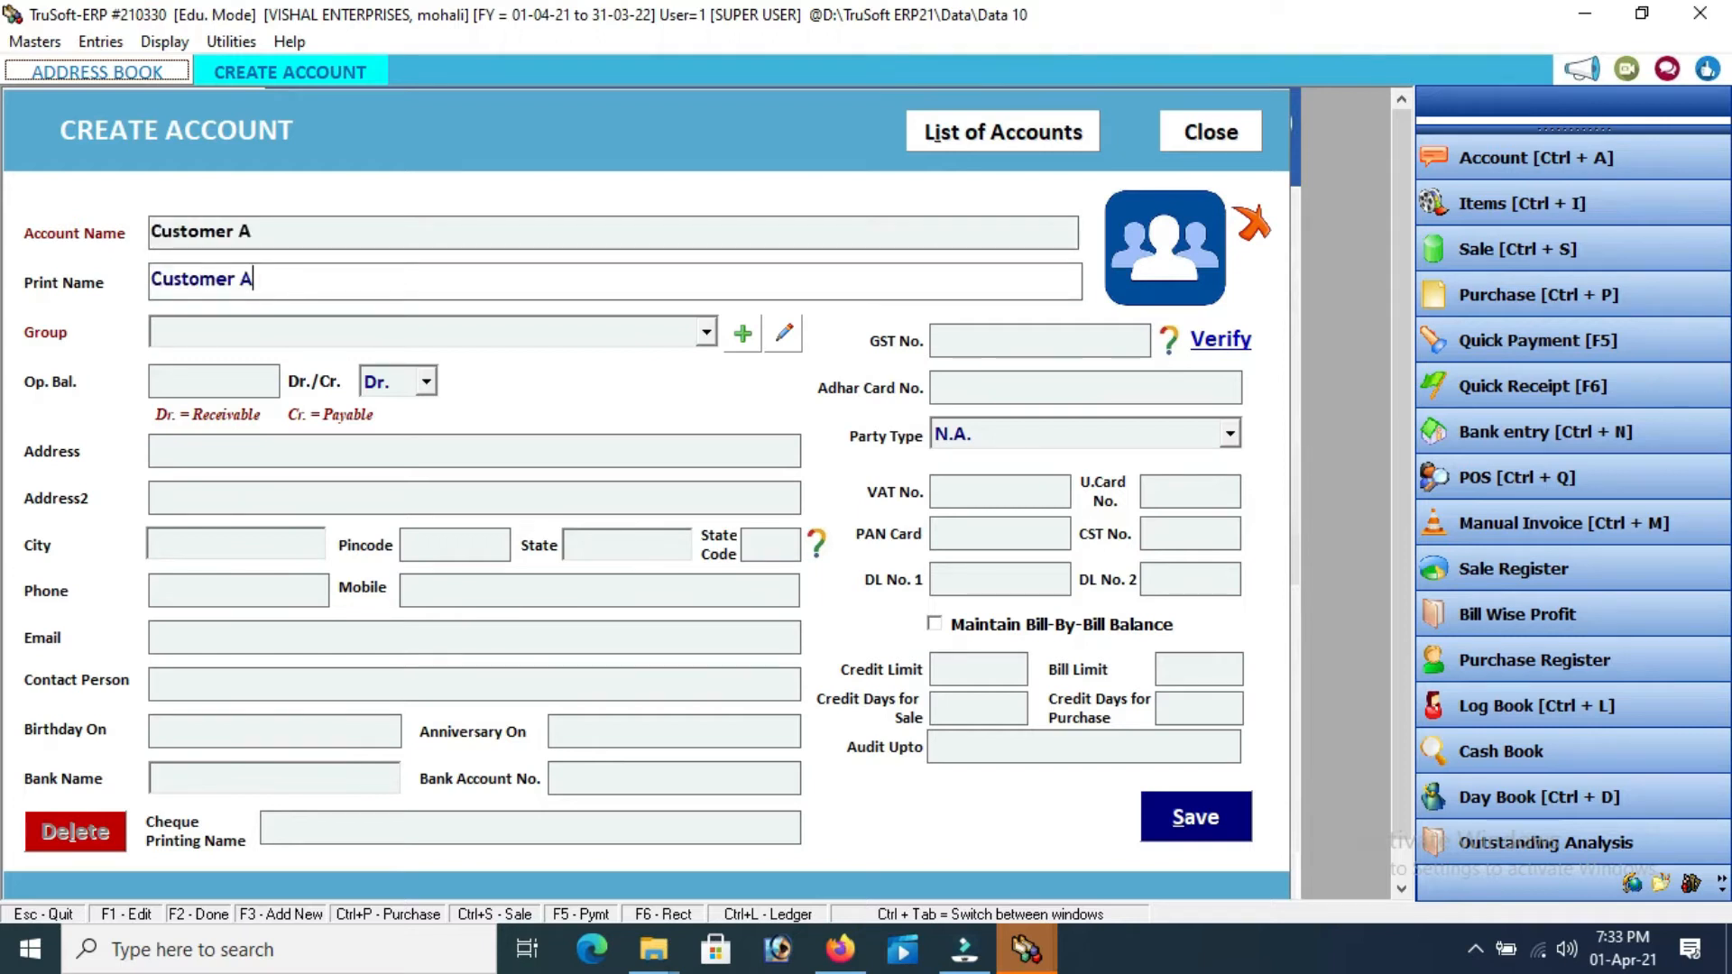
pyautogui.press('Return')
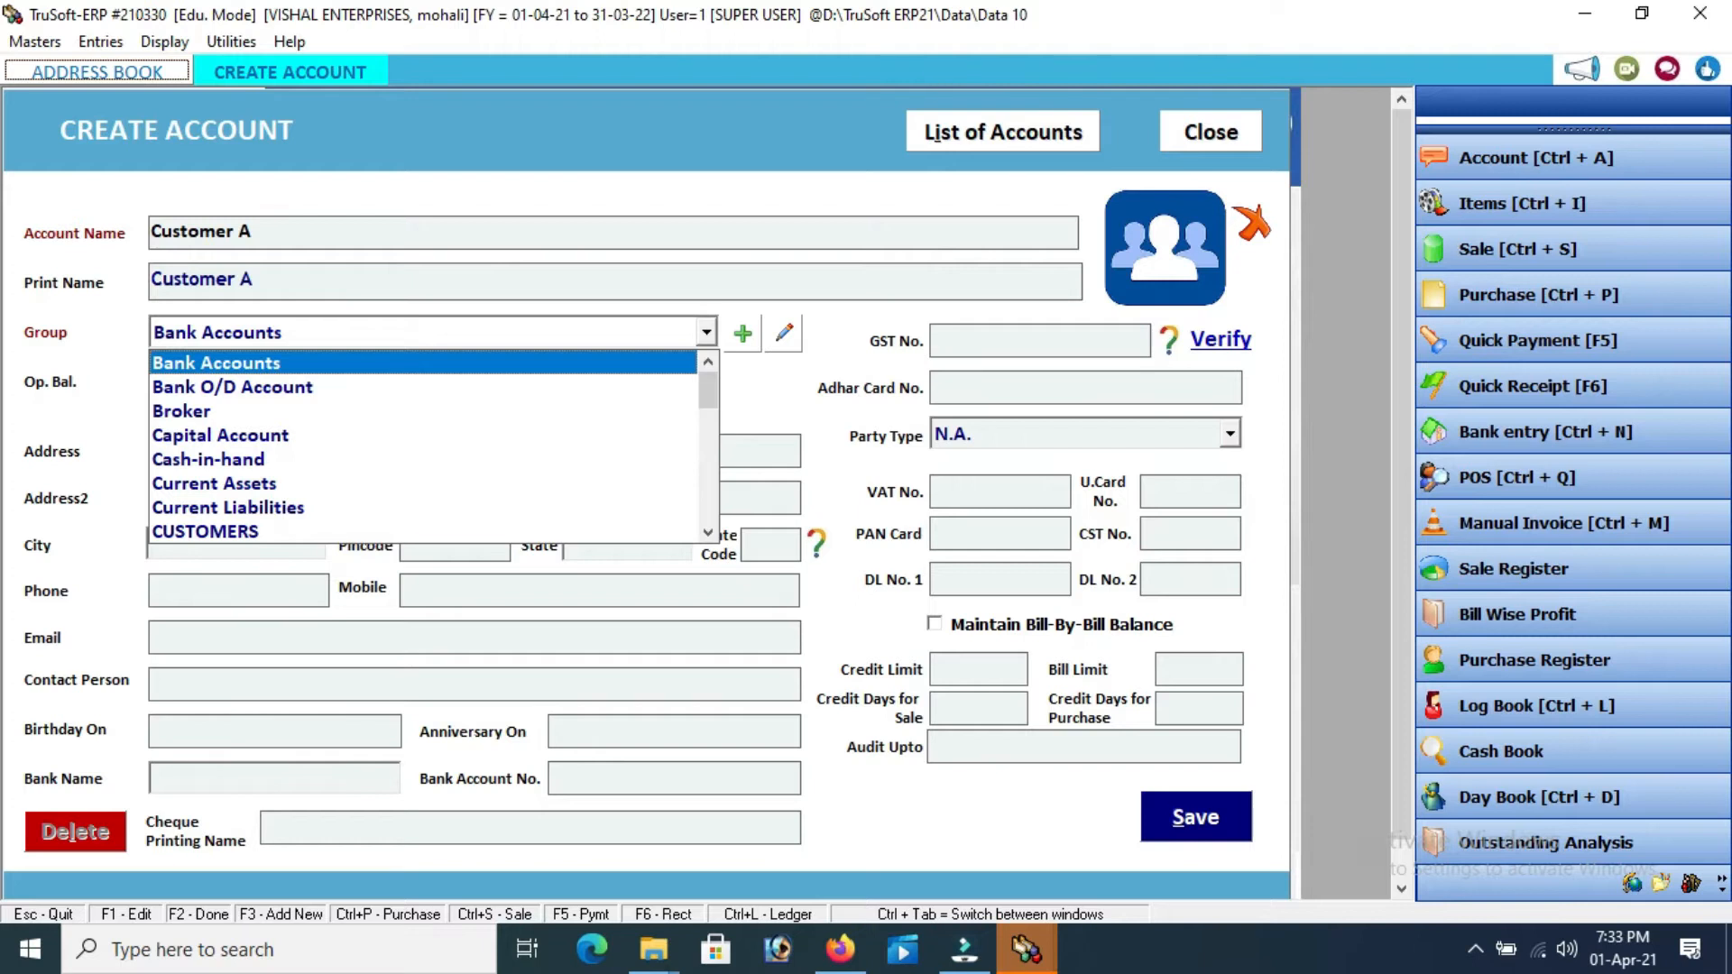
pyautogui.press('Down')
pyautogui.press('Down')
pyautogui.press('Down')
pyautogui.press('Down')
pyautogui.press('Down')
pyautogui.press('Down')
pyautogui.press('Down')
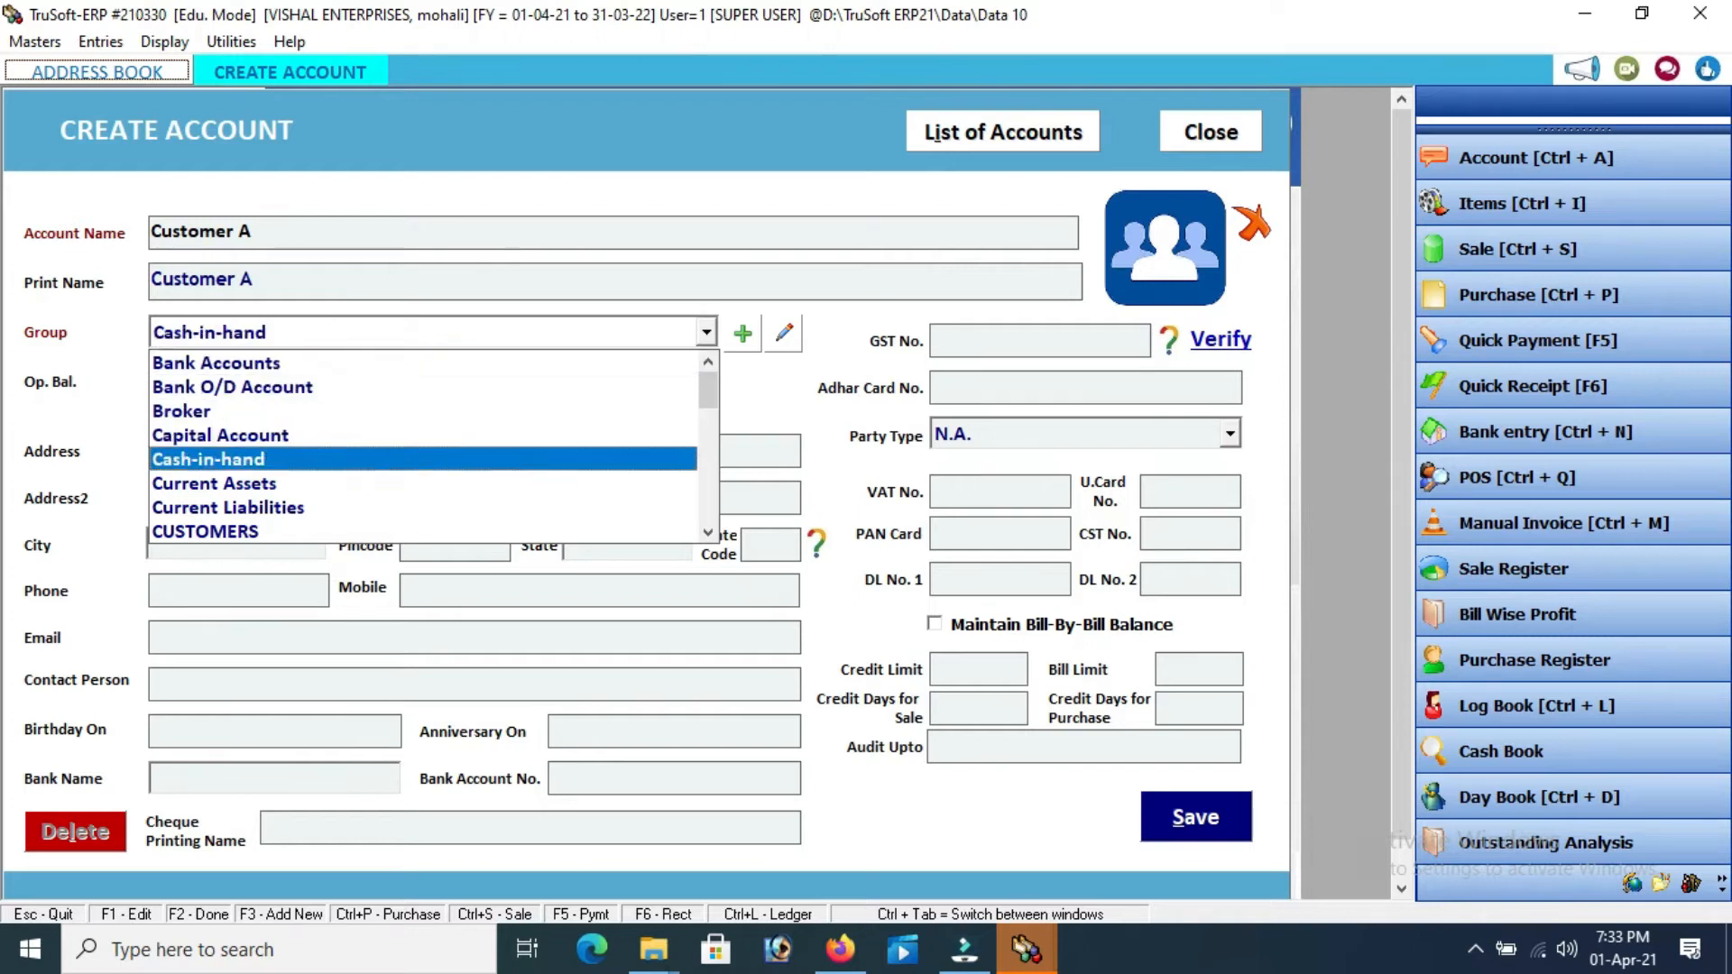
pyautogui.press('Return')
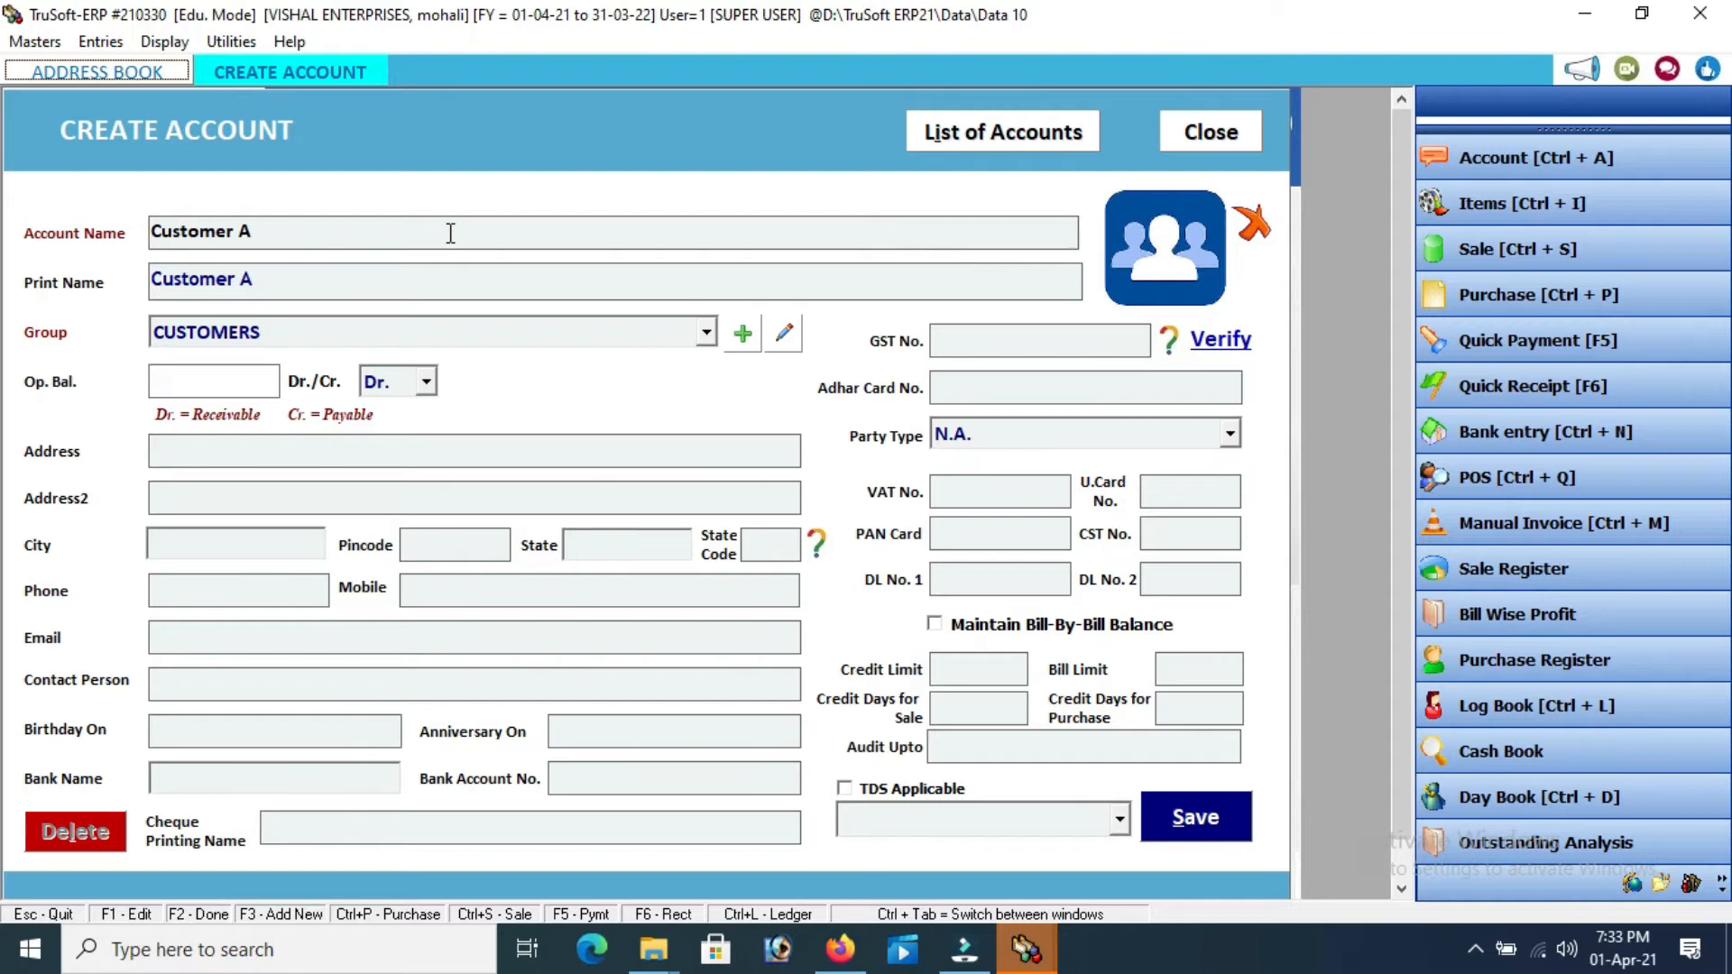
pyautogui.press('Return')
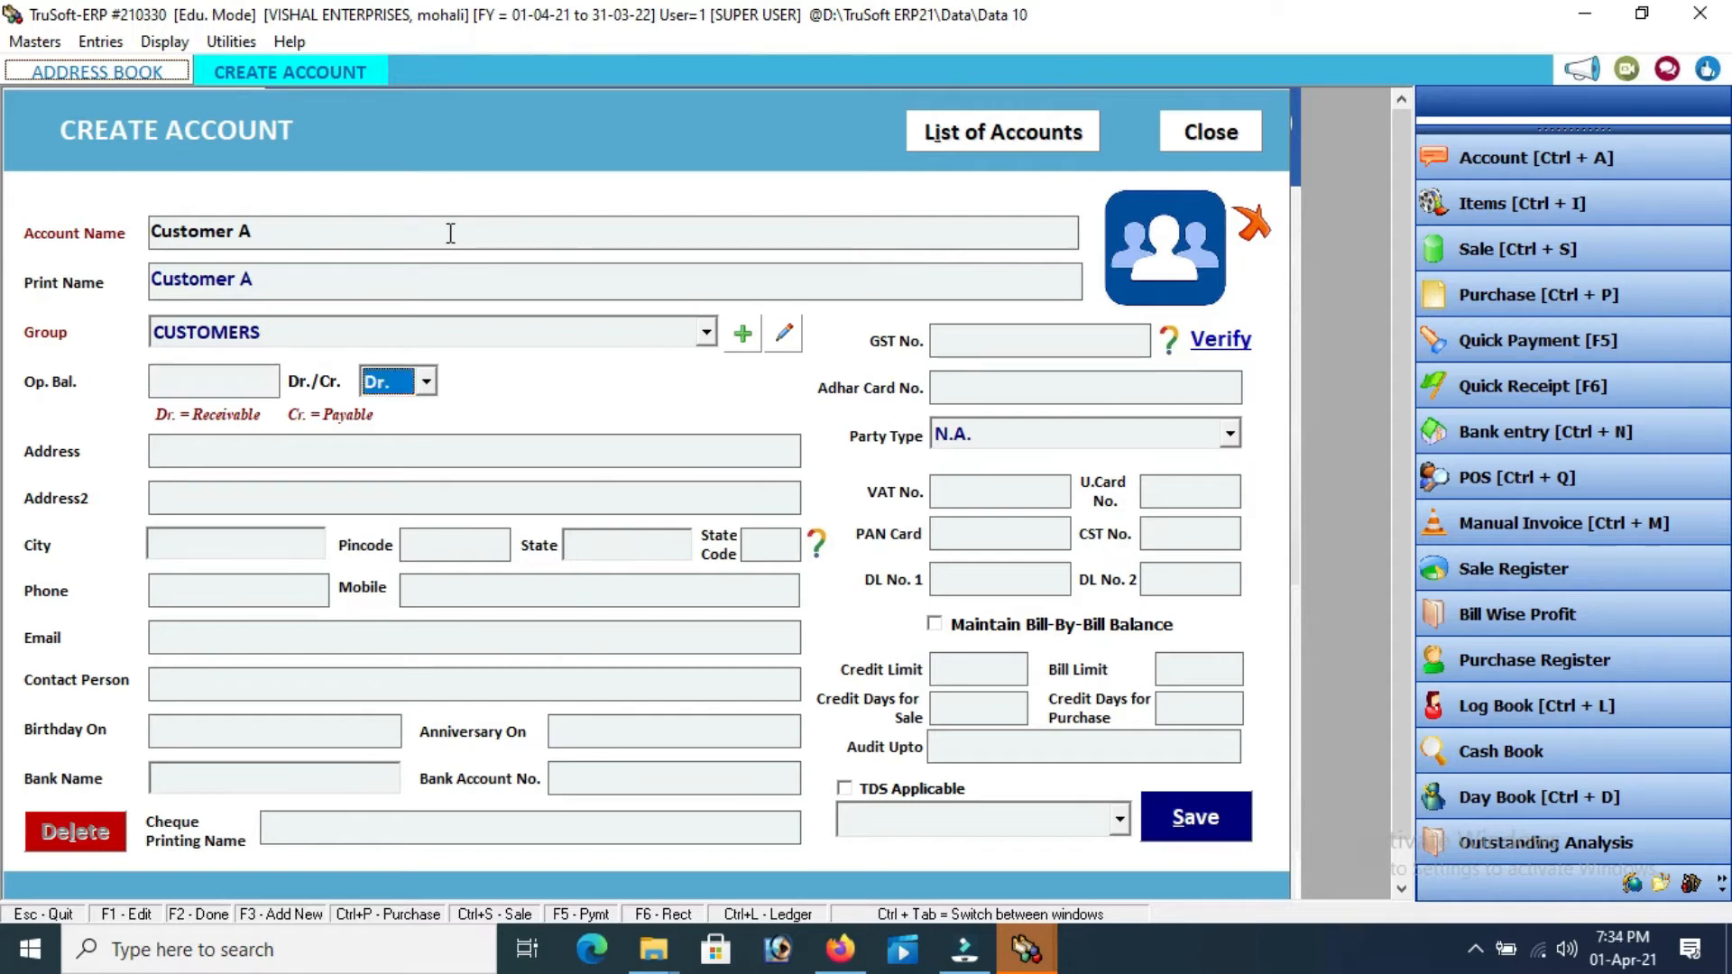
pyautogui.press('Return')
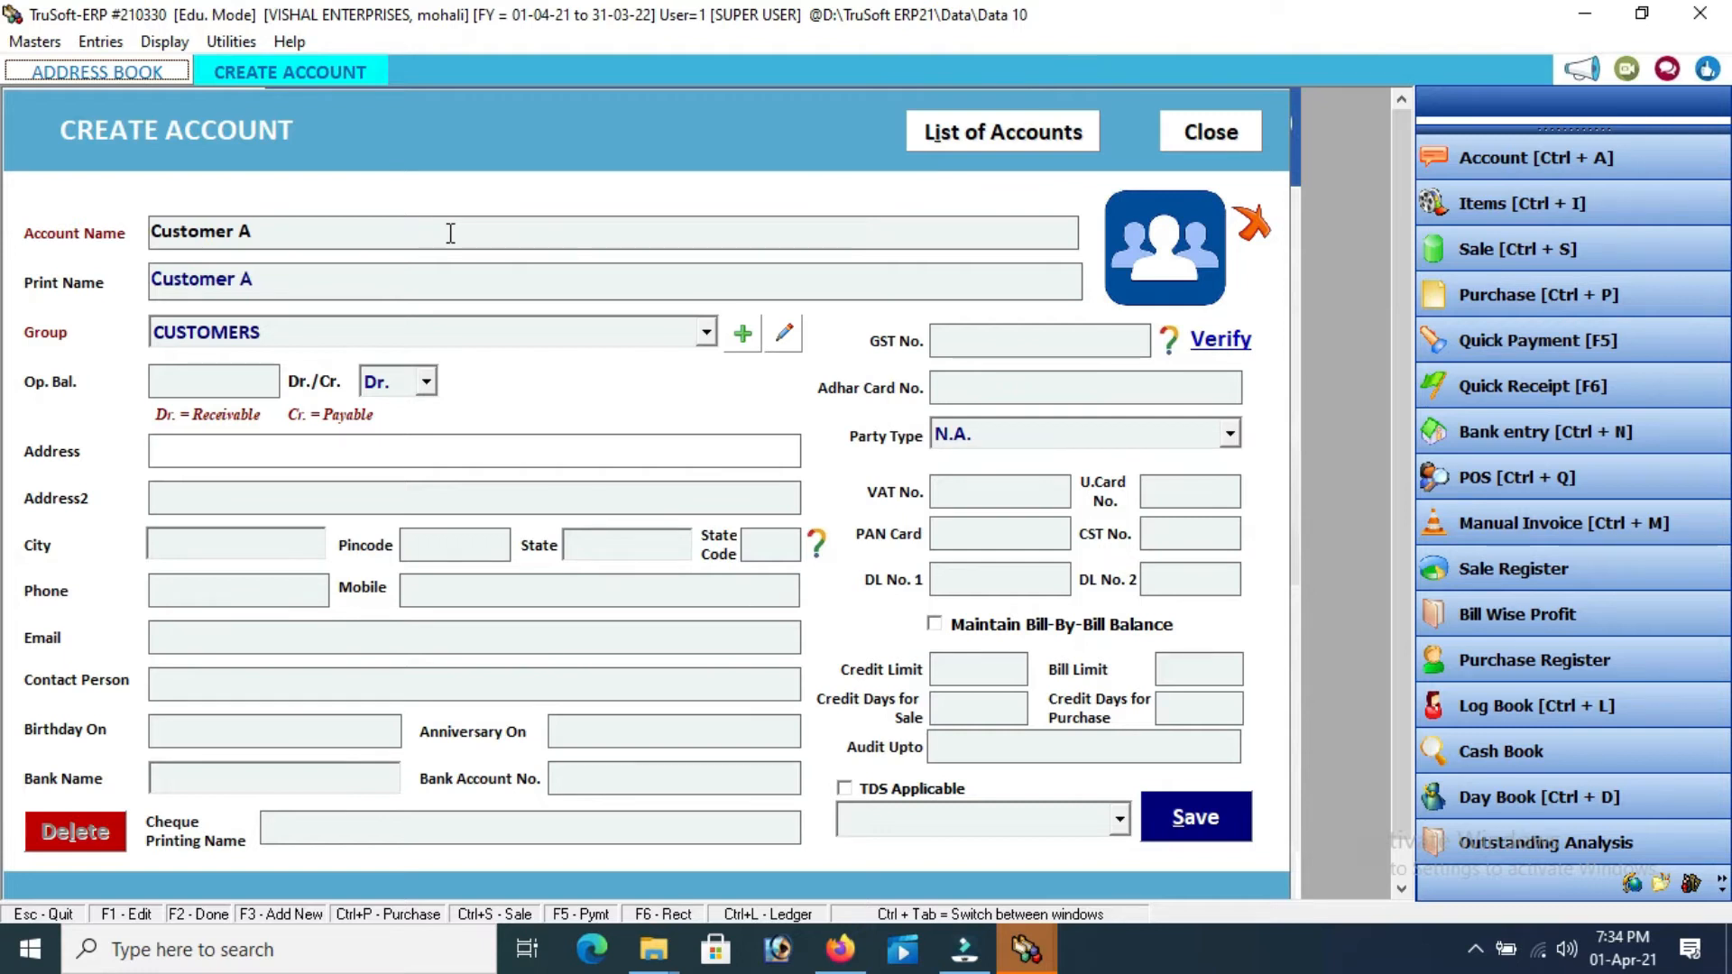
# Set Customer A's city to Mohali and state to Punjab (03)
pyautogui.press('Return')
pyautogui.press('Return')
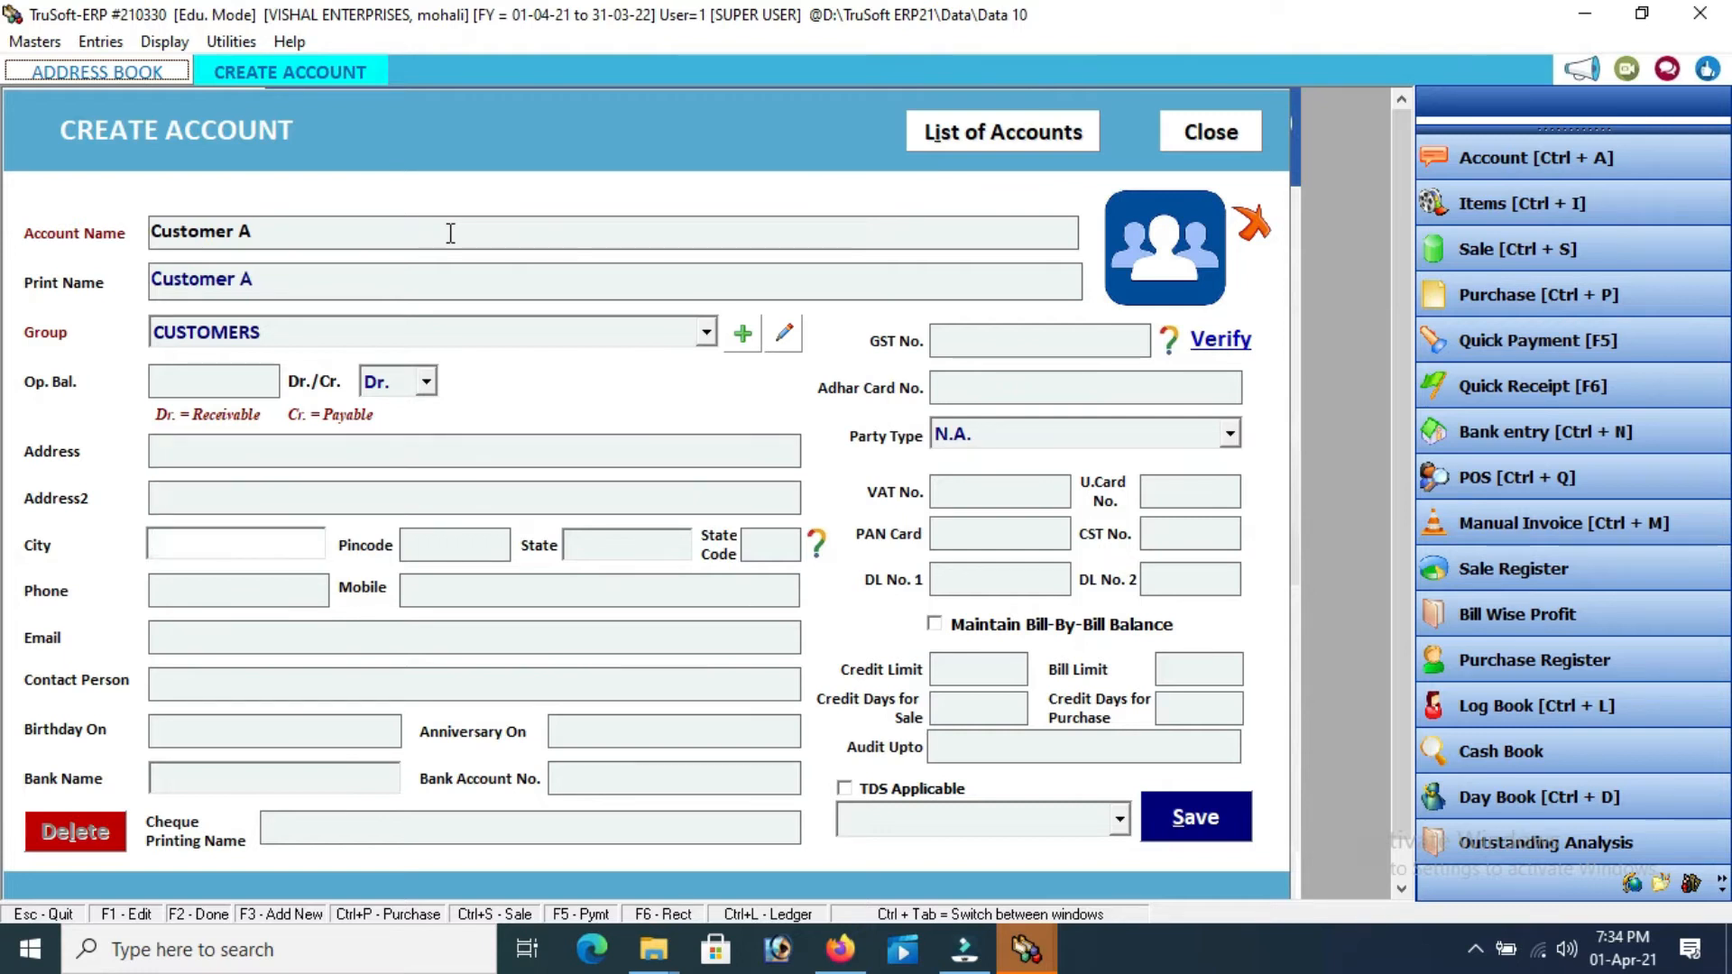
pyautogui.write('Mohali')
pyautogui.press('Return')
pyautogui.press('Return')
pyautogui.write('p')
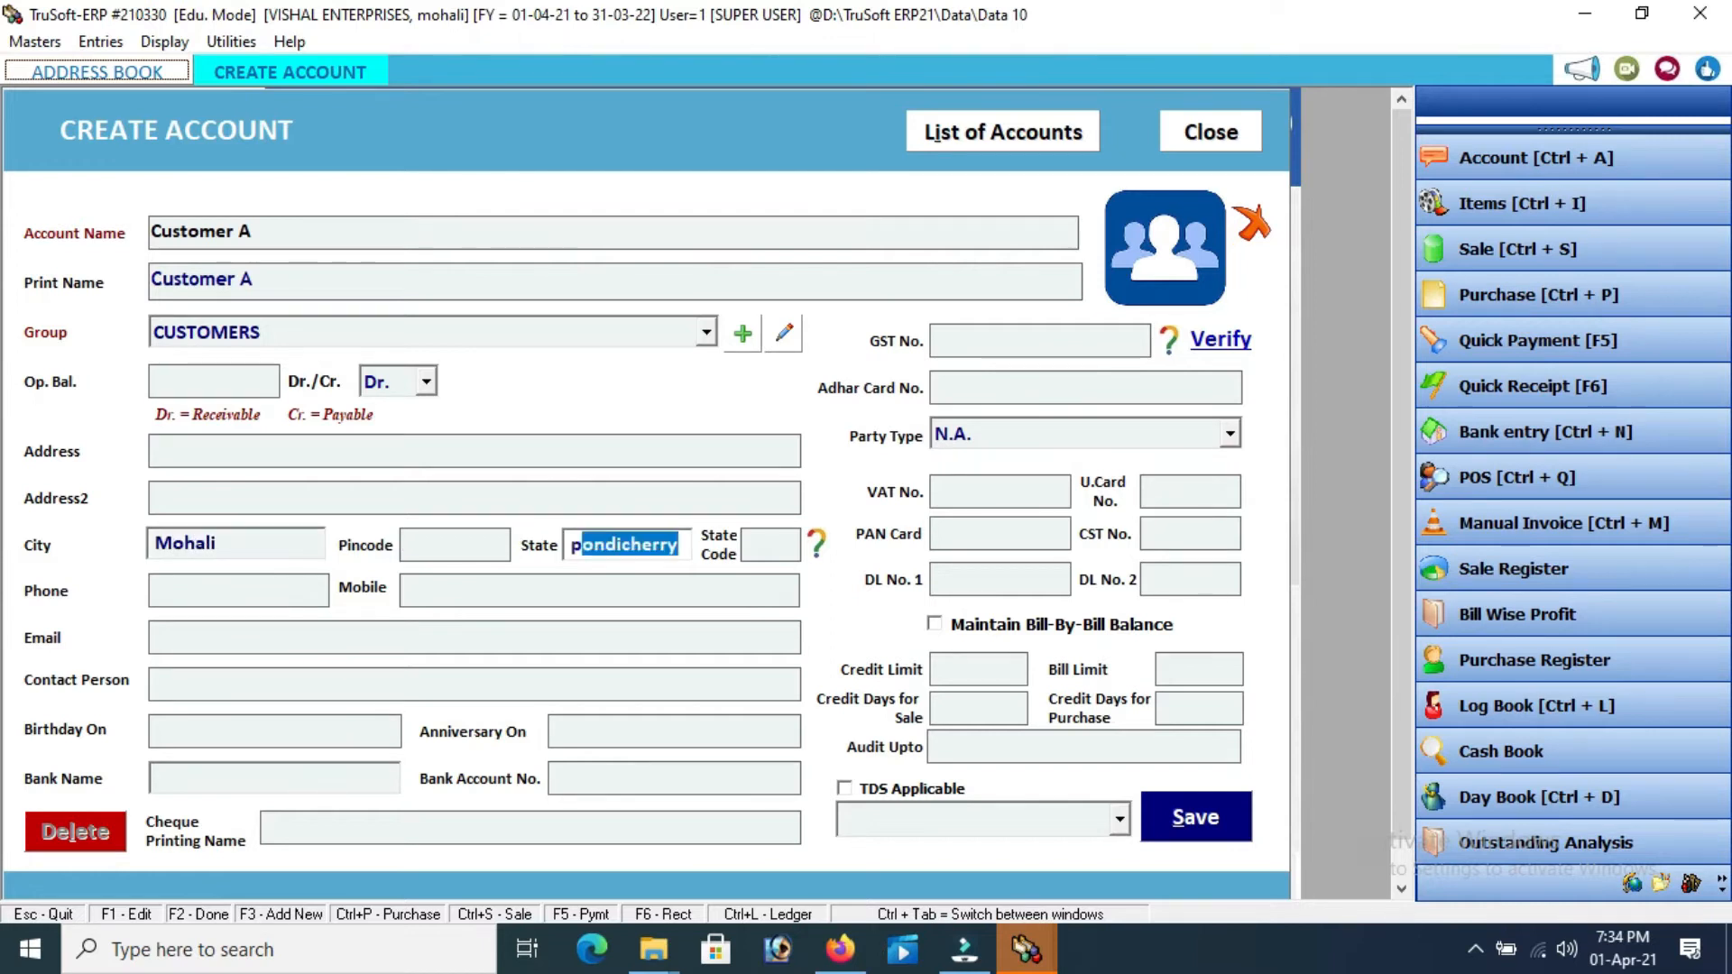
pyautogui.write('u')
pyautogui.press('Return')
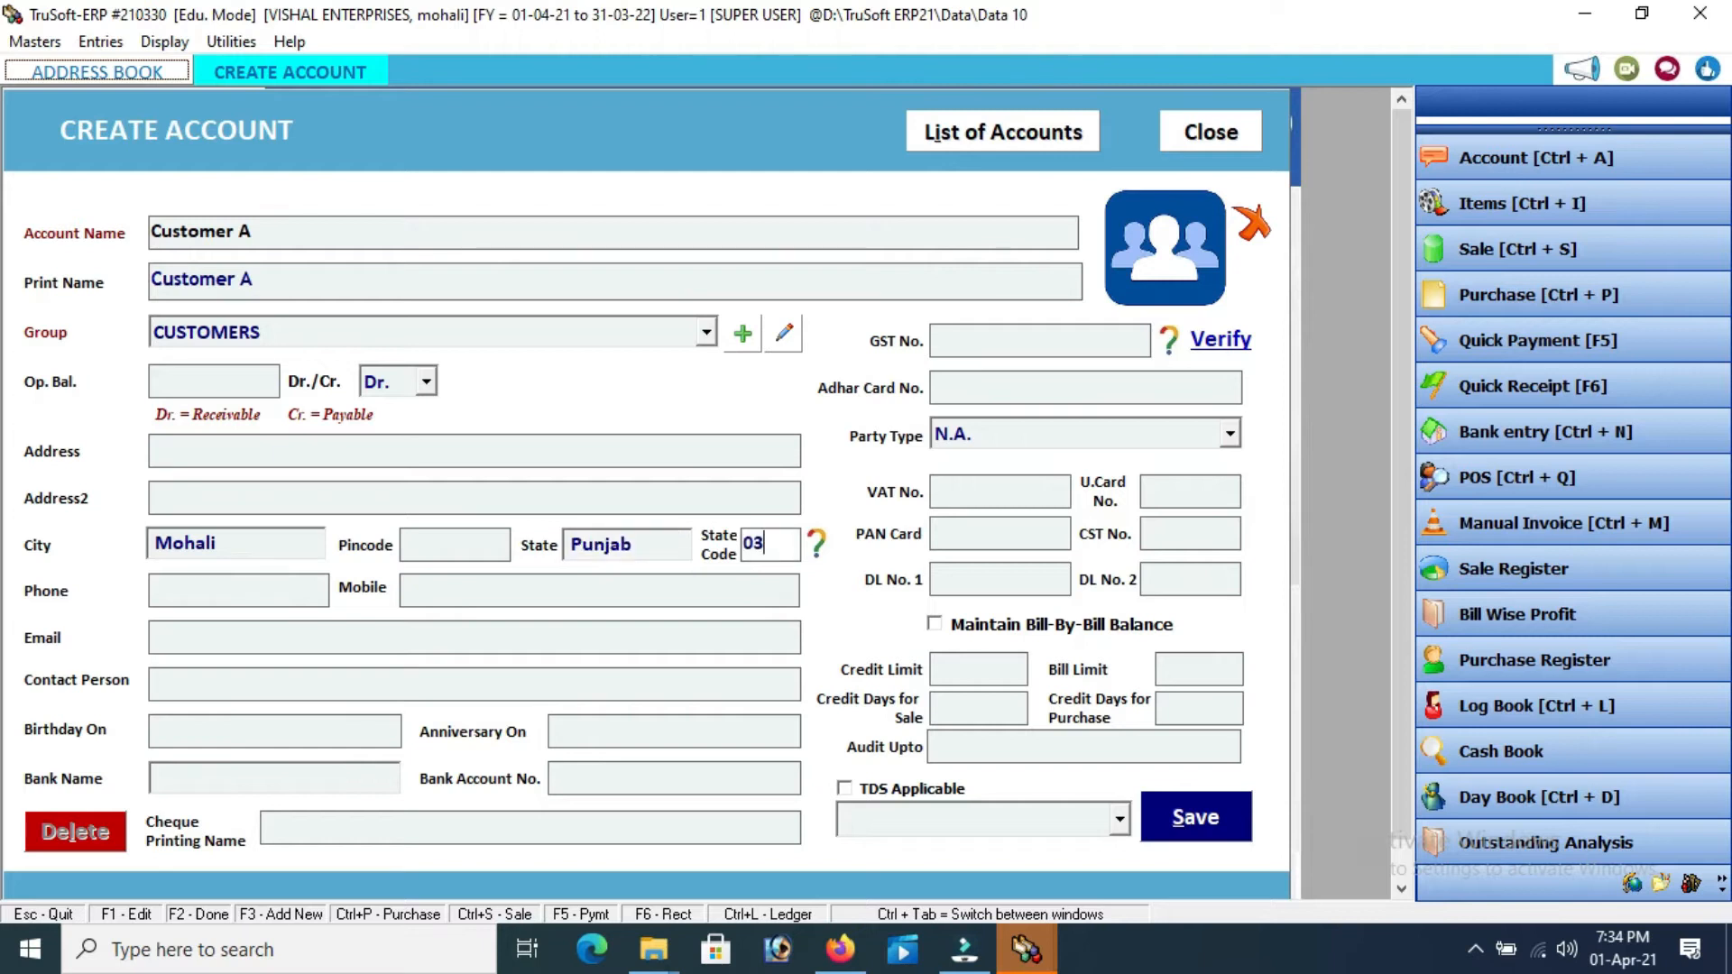
pyautogui.press('Return')
pyautogui.press('Return')
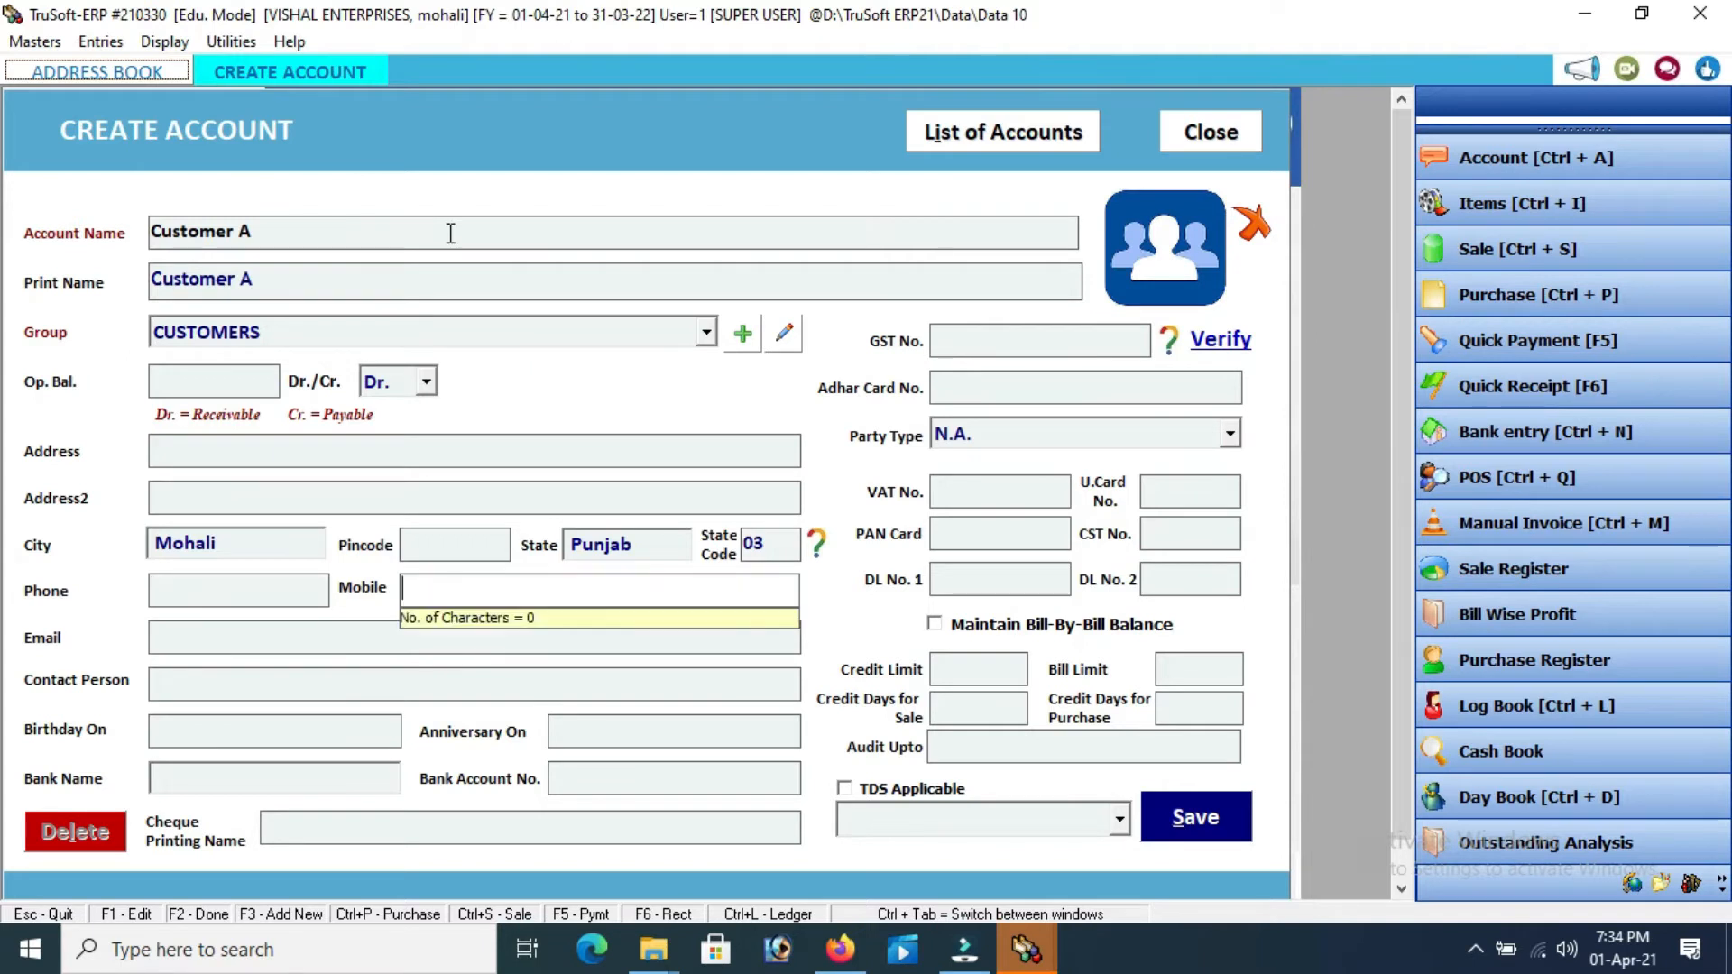
pyautogui.press('Return')
pyautogui.press('Return')
pyautogui.press('Return')
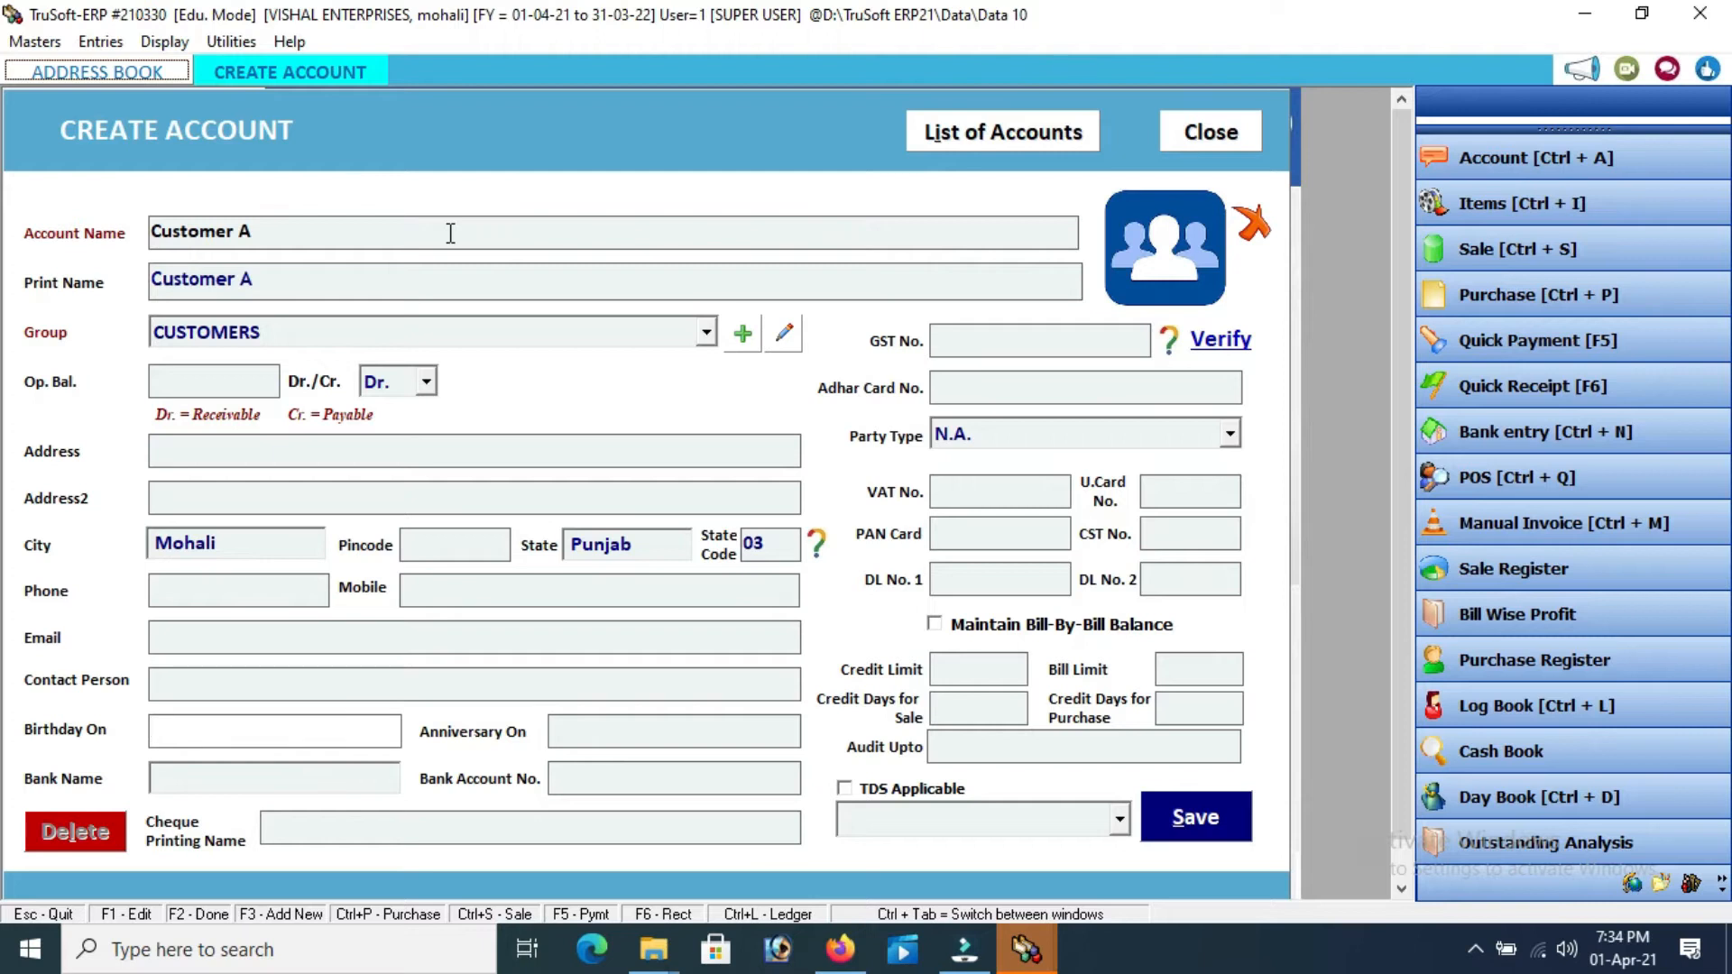
pyautogui.press('Return')
pyautogui.press('Return')
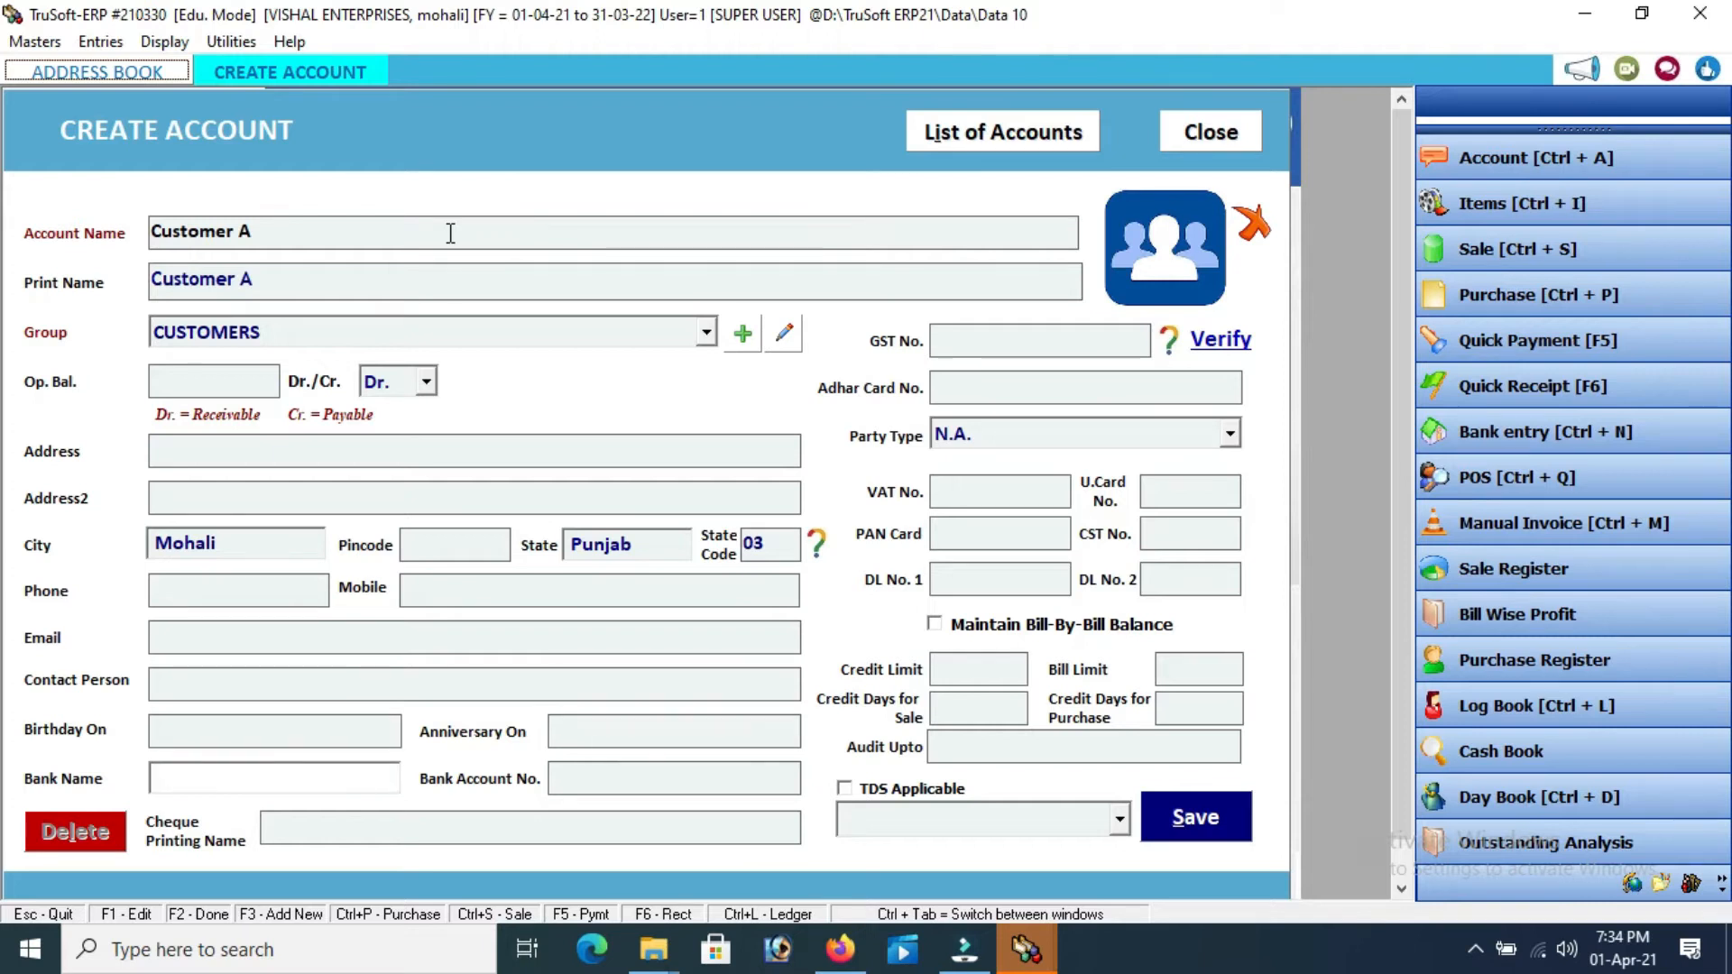
pyautogui.press('Return')
pyautogui.press('Return')
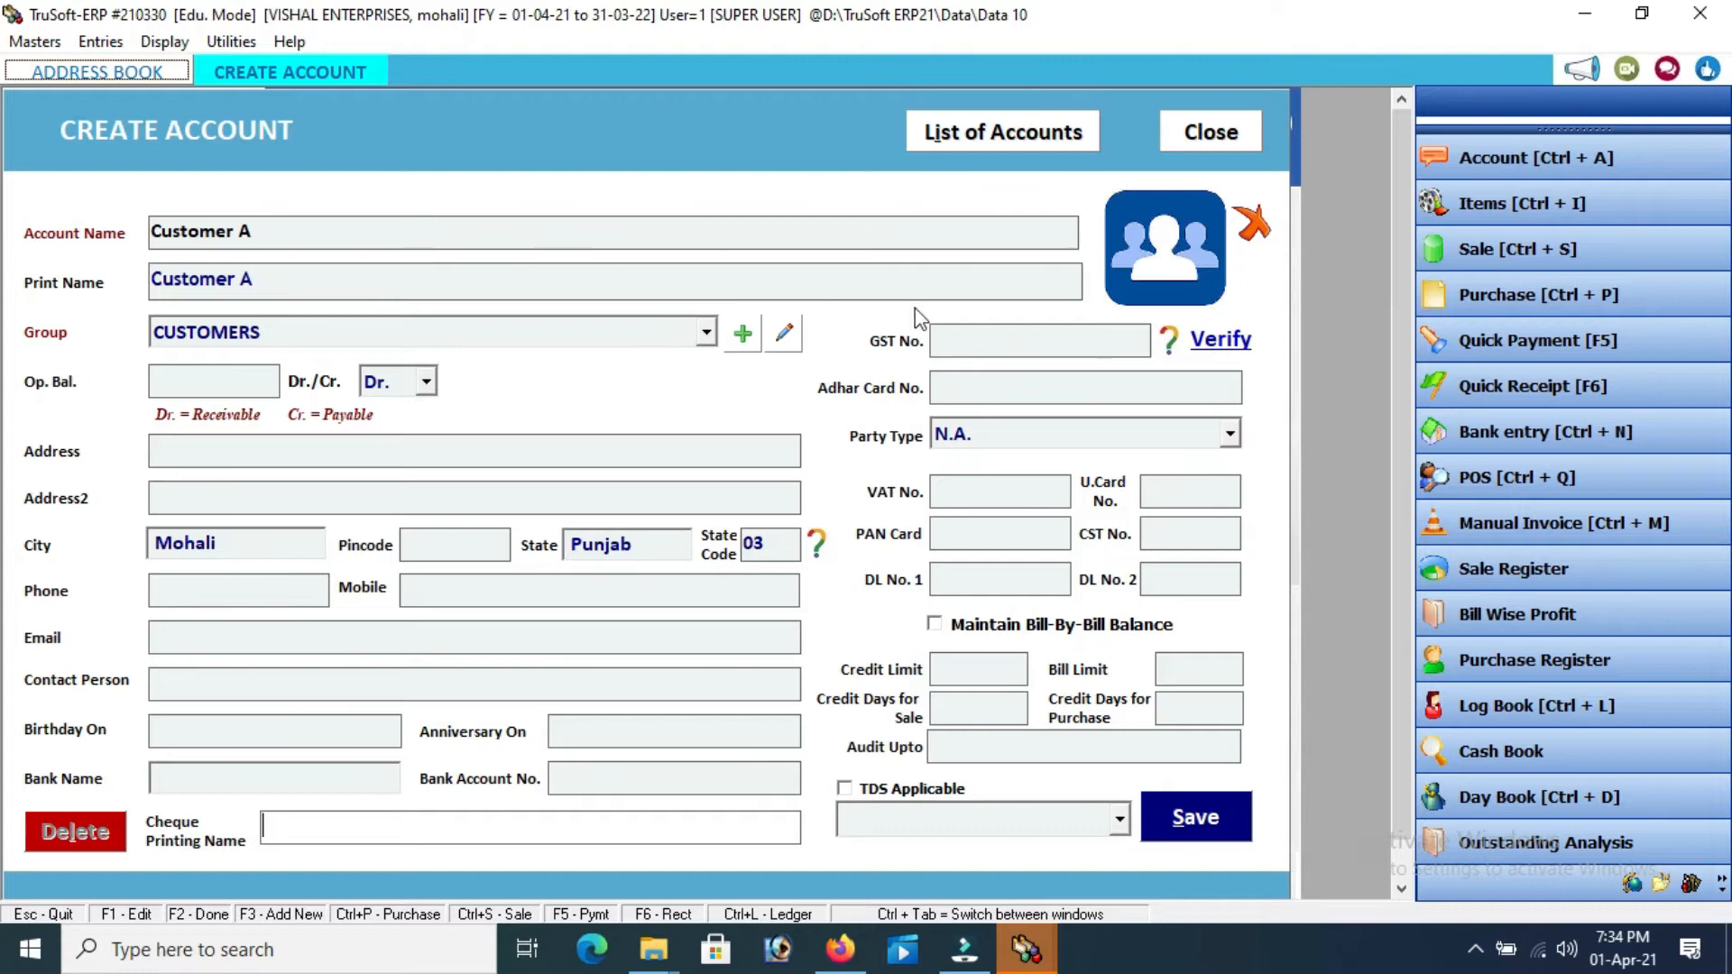
pyautogui.press('Return')
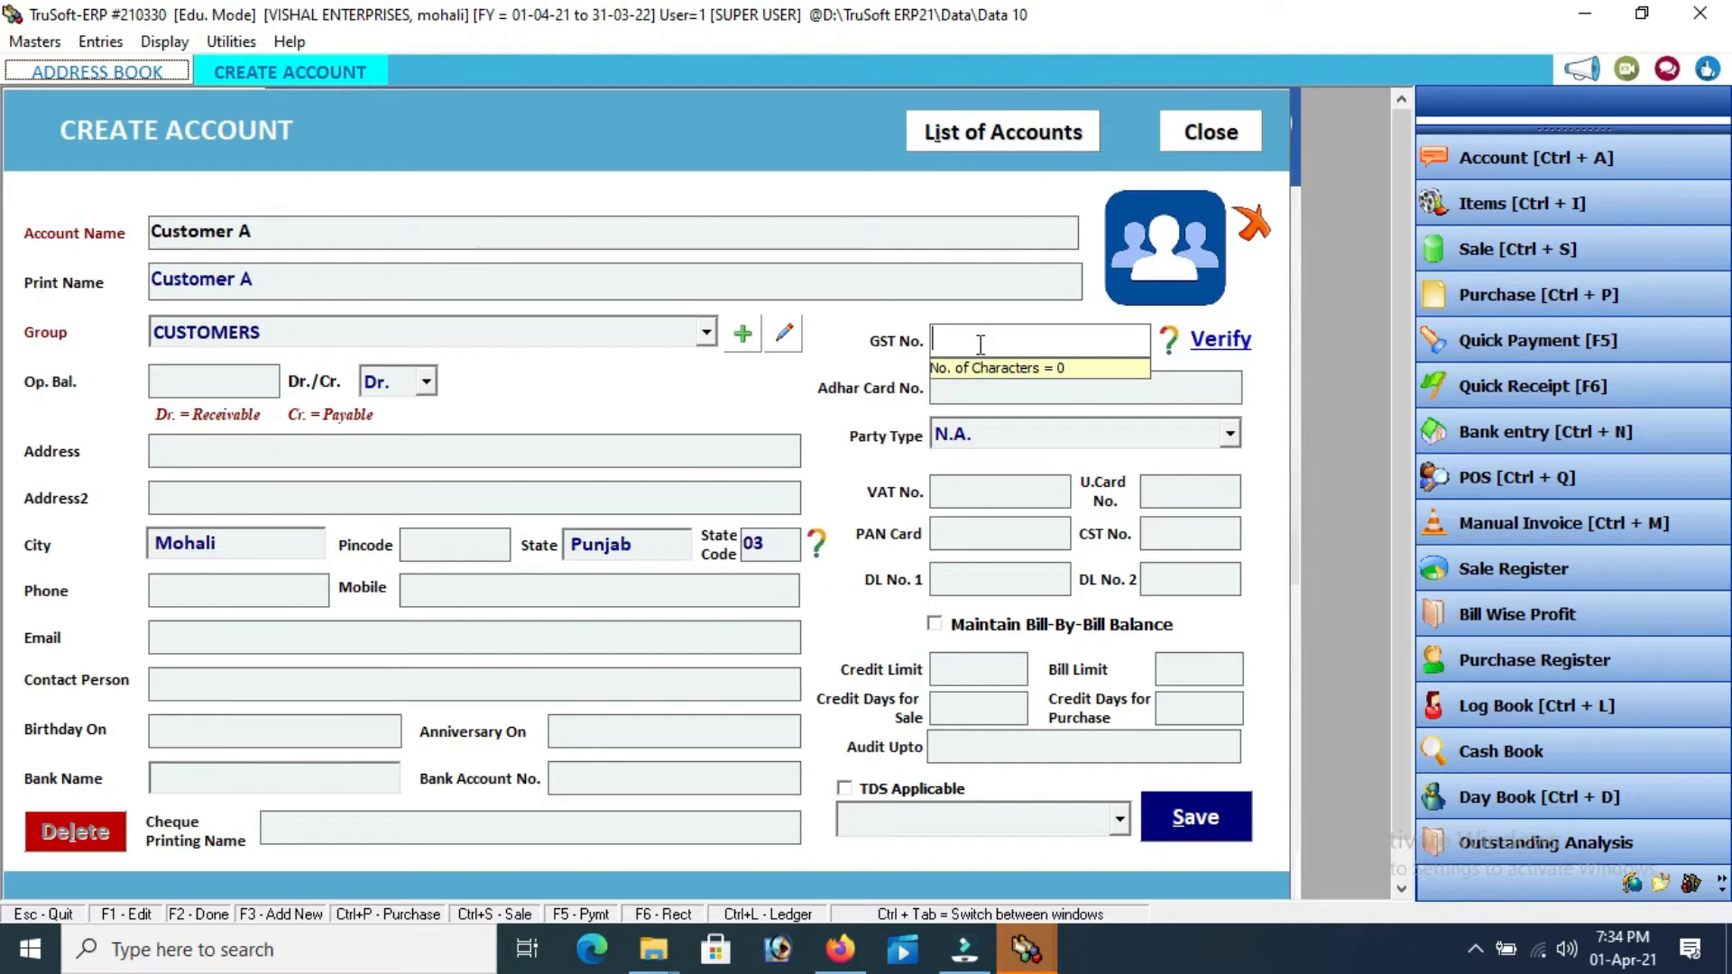
# Enter Customer A's GST number as a Within State B2B Party and save the account
pyautogui.write('03a5g5hfggf')
pyautogui.press('Return')
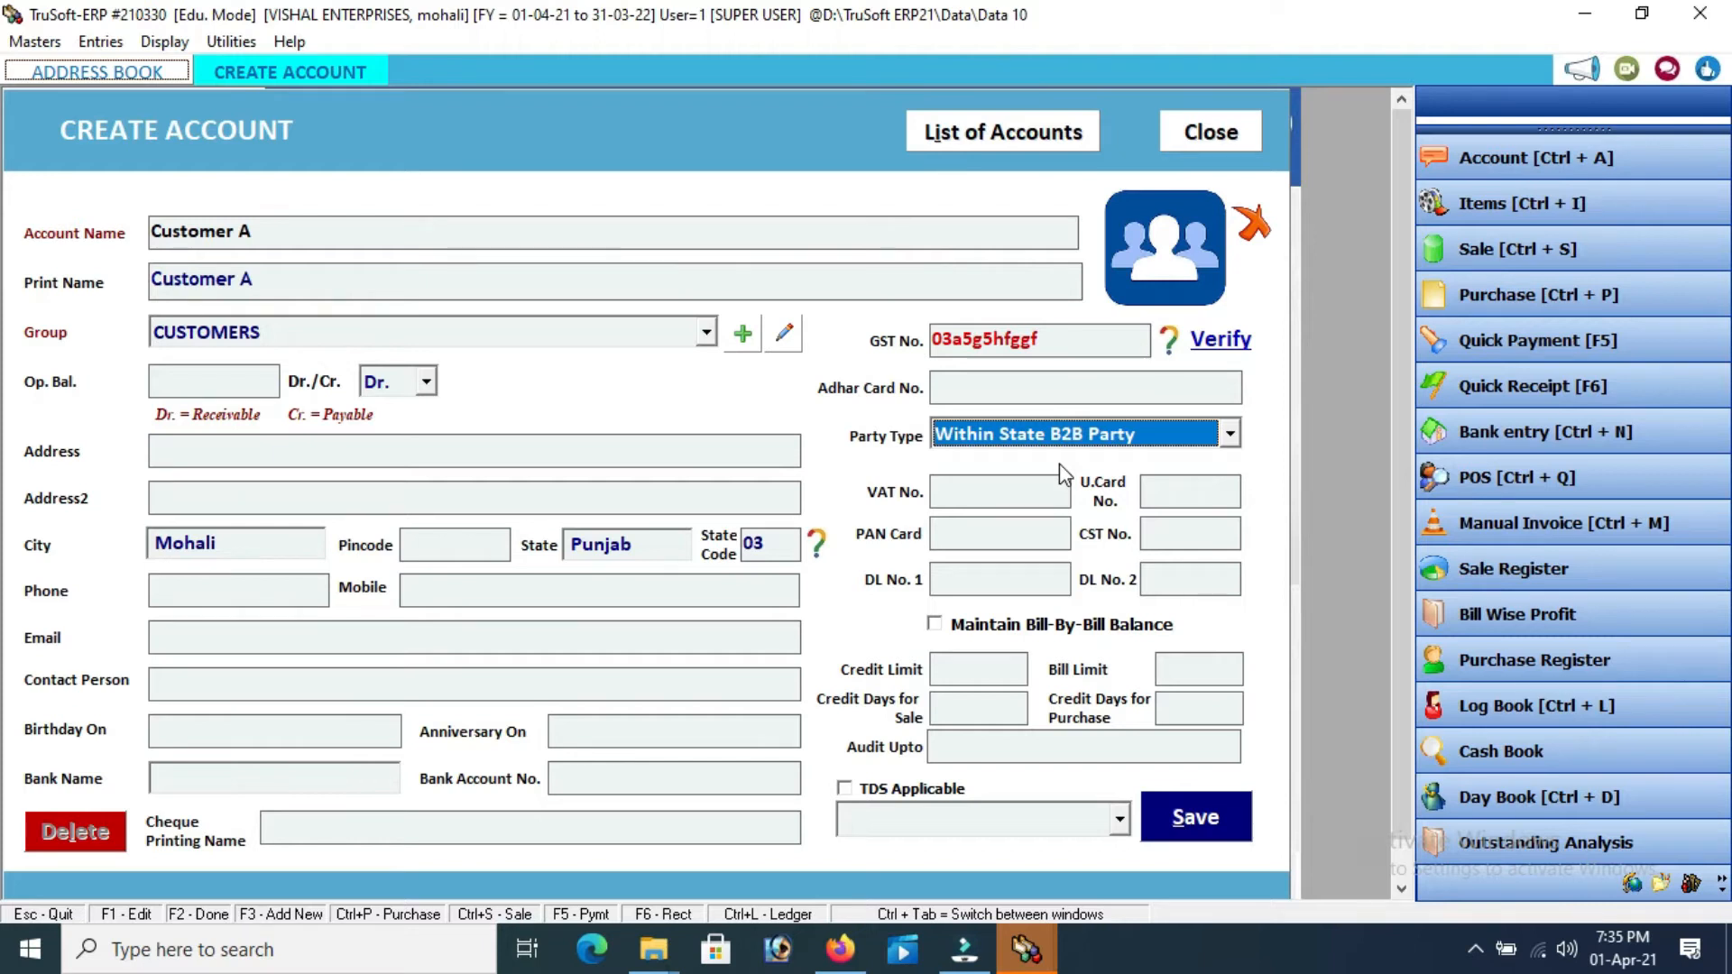
pyautogui.press('Return')
pyautogui.press('Return')
pyautogui.press('Return')
pyautogui.press('Return')
pyautogui.press('Return')
pyautogui.press('Return')
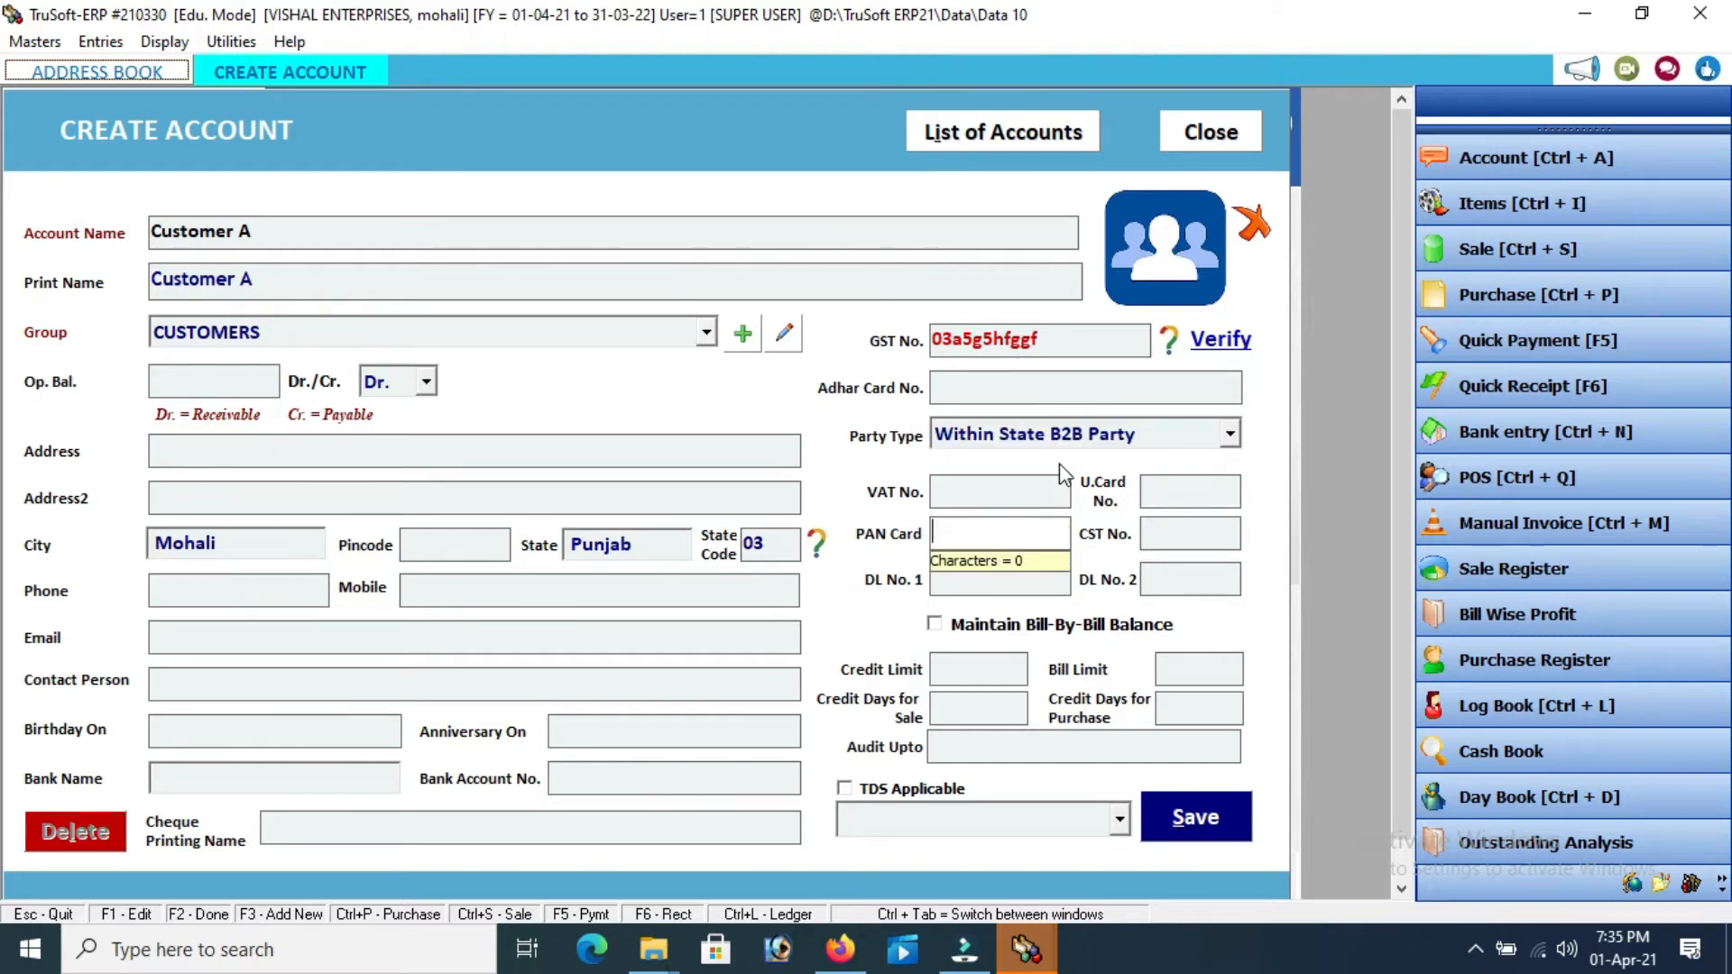
pyautogui.press('Return')
pyautogui.press('Return')
pyautogui.press('Return')
pyautogui.press('Return')
pyautogui.press('Return')
pyautogui.press('Return')
pyautogui.press('Return')
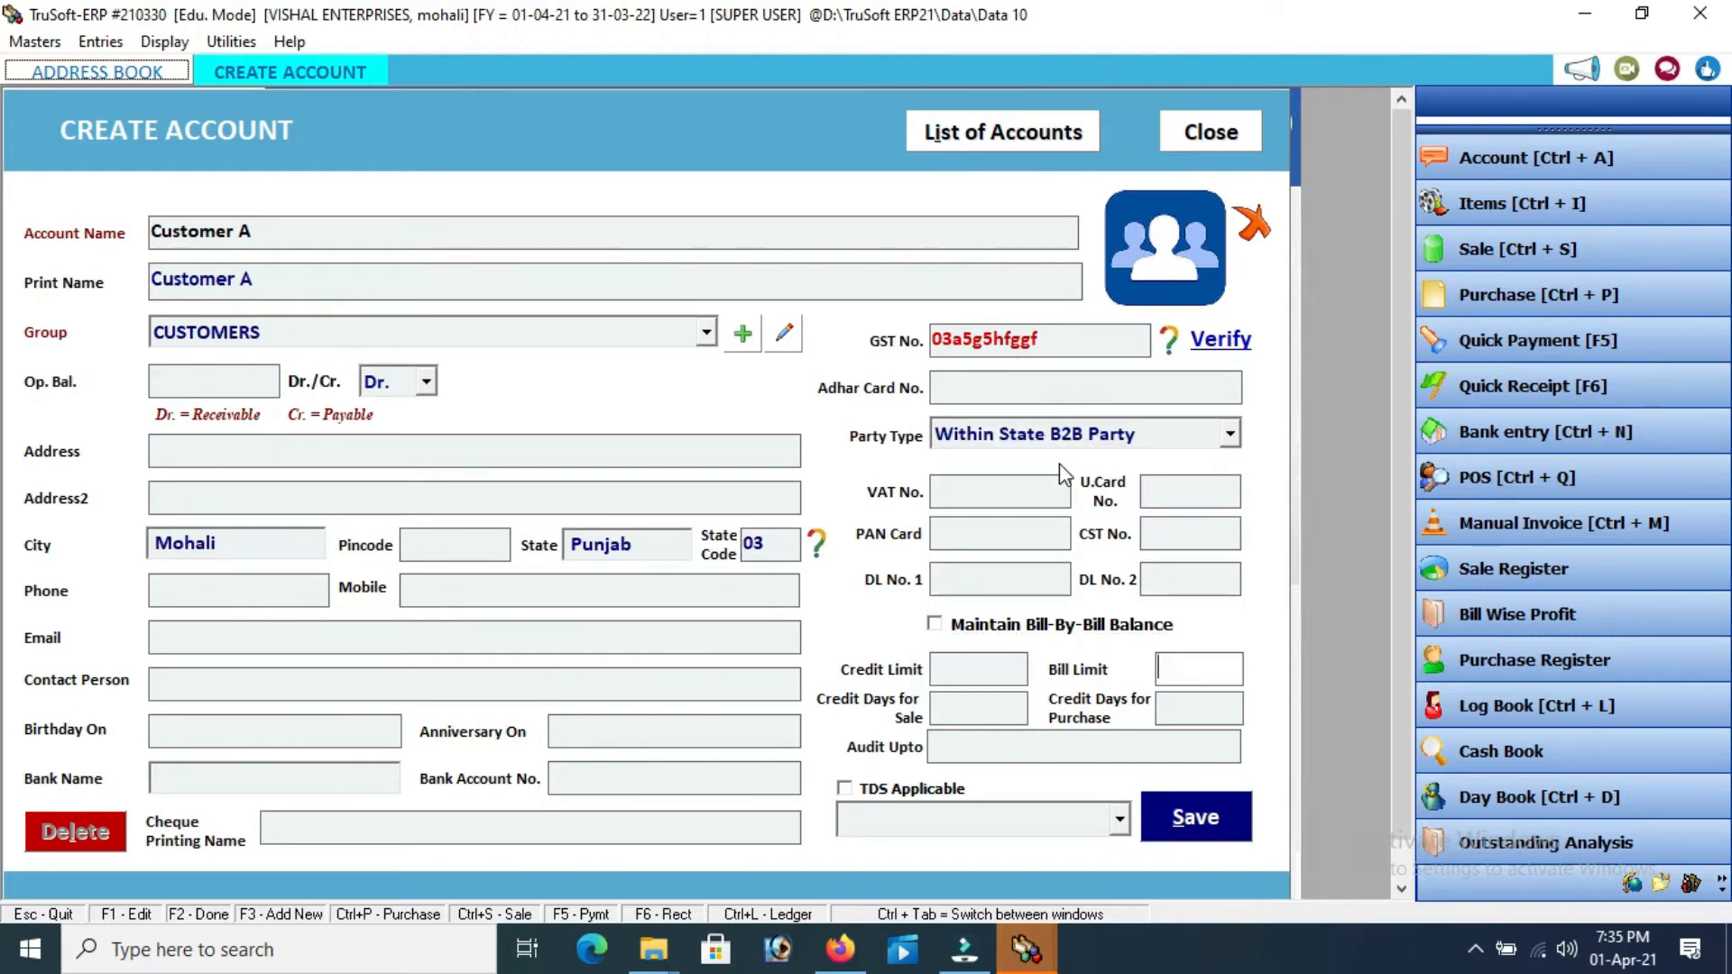
pyautogui.press('Return')
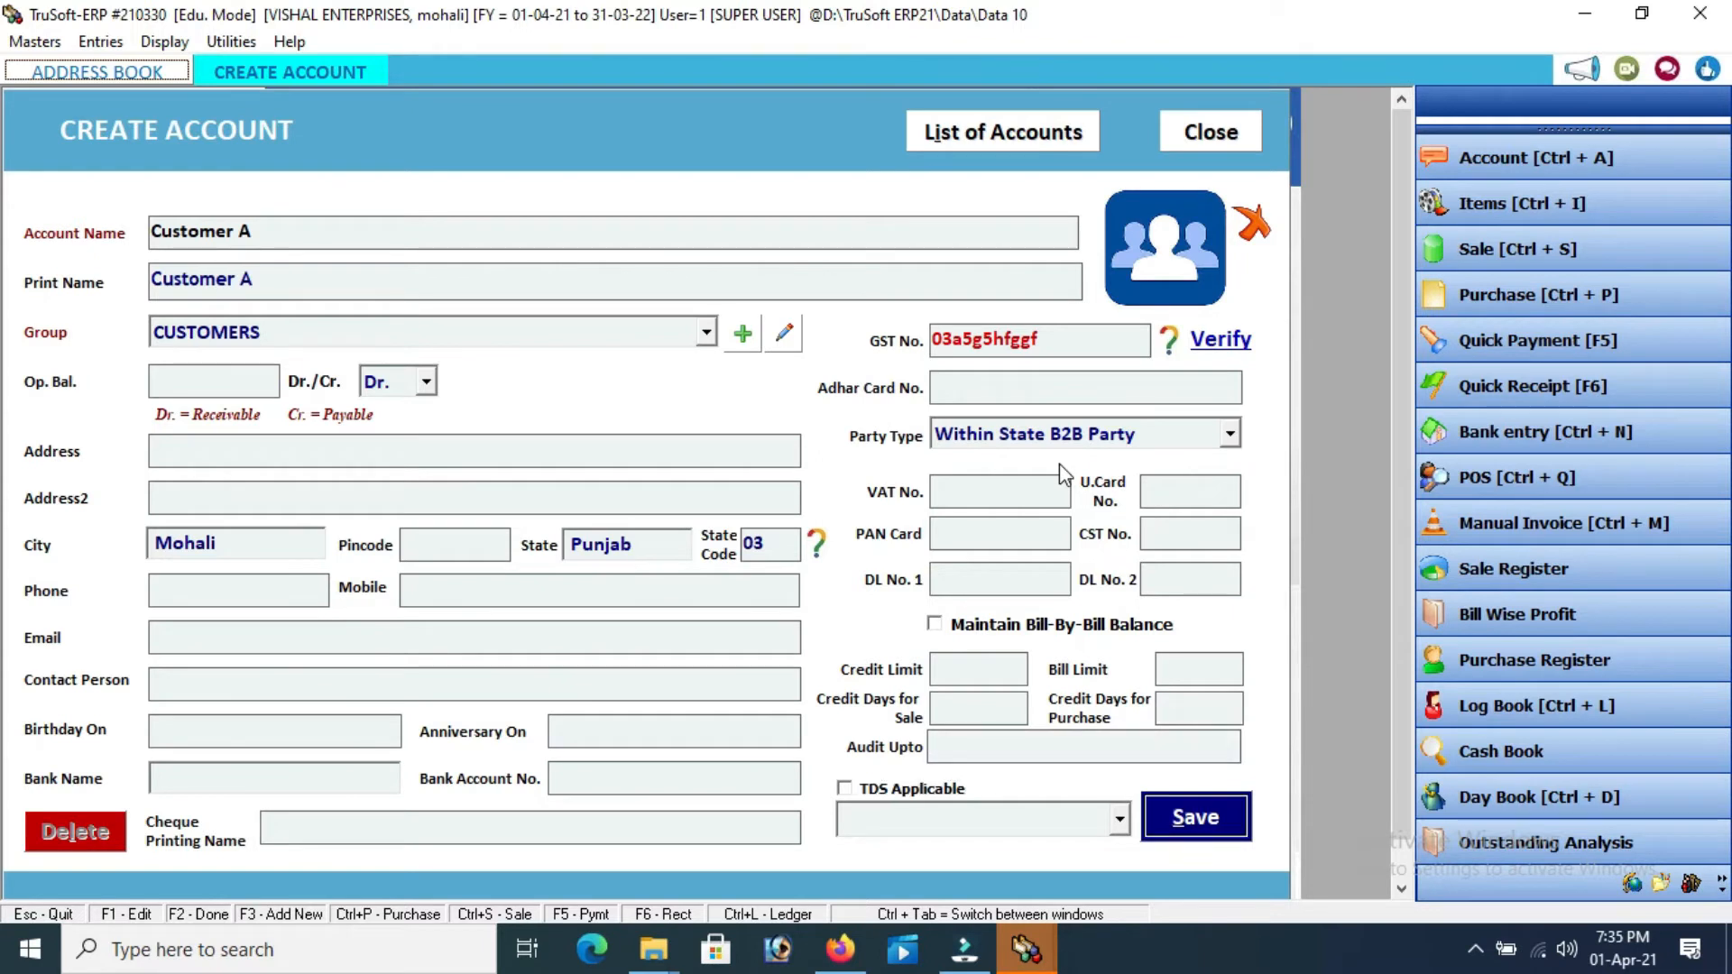
pyautogui.click(1195, 823)
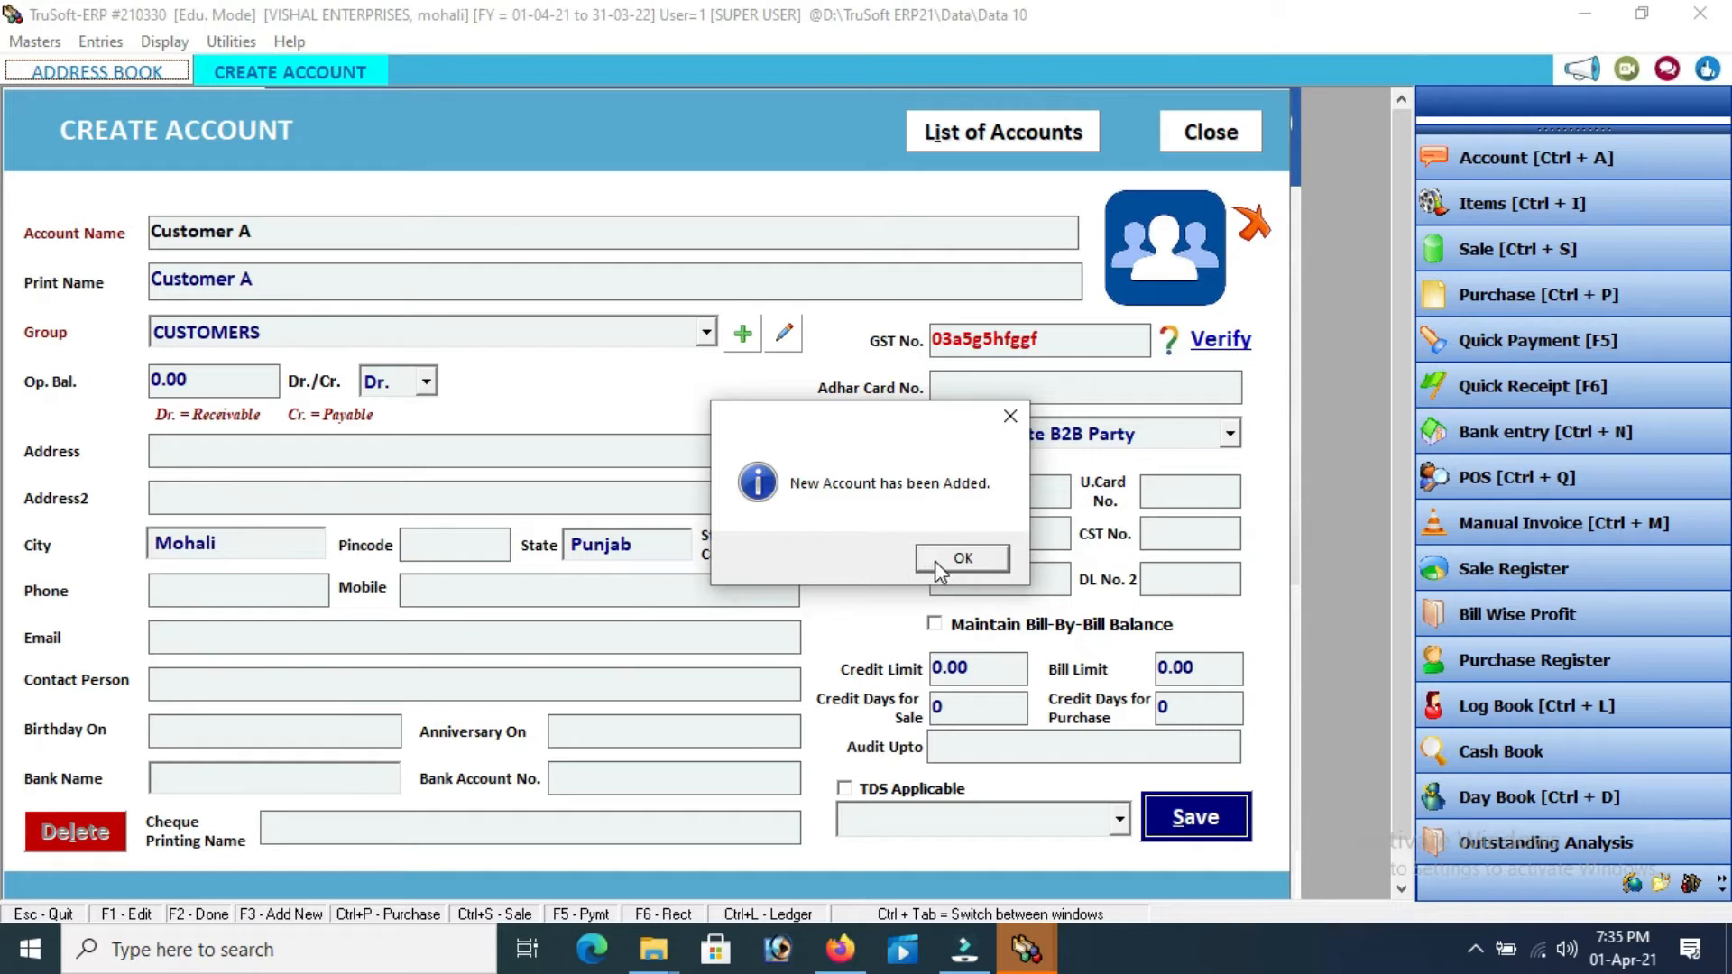
# Start a new Customer B account in the CUSTOMERS group, skipping opening balance and Dr./Cr
pyautogui.click(962, 558)
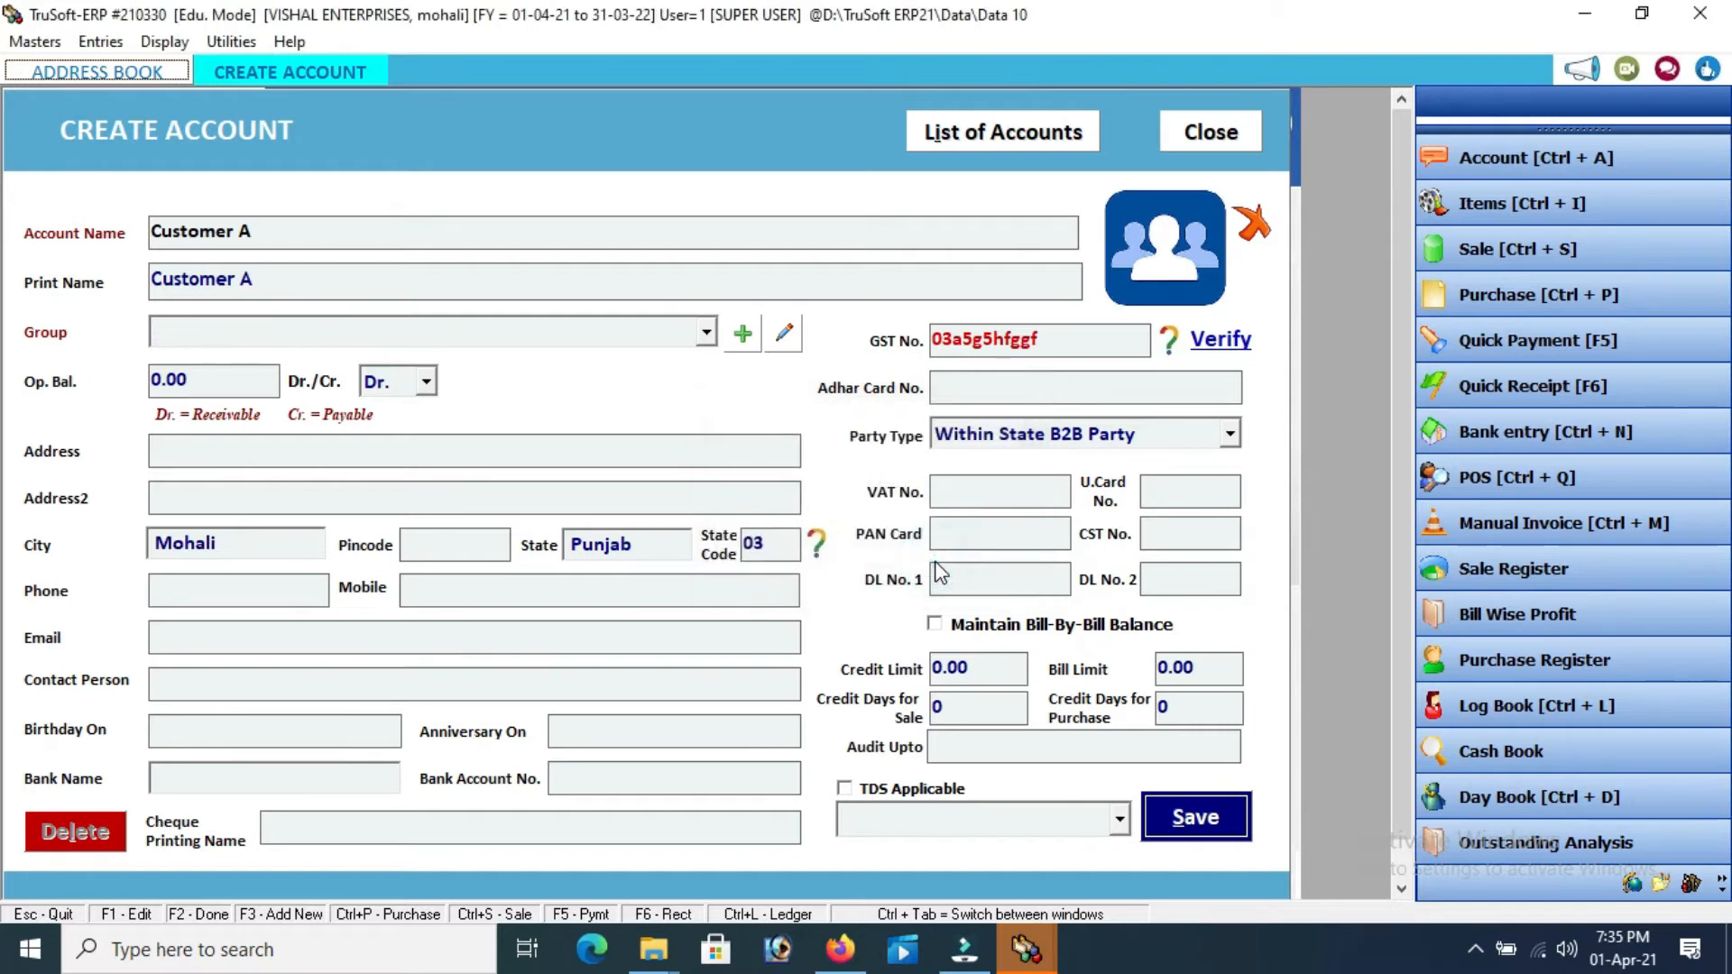
pyautogui.write('customer b')
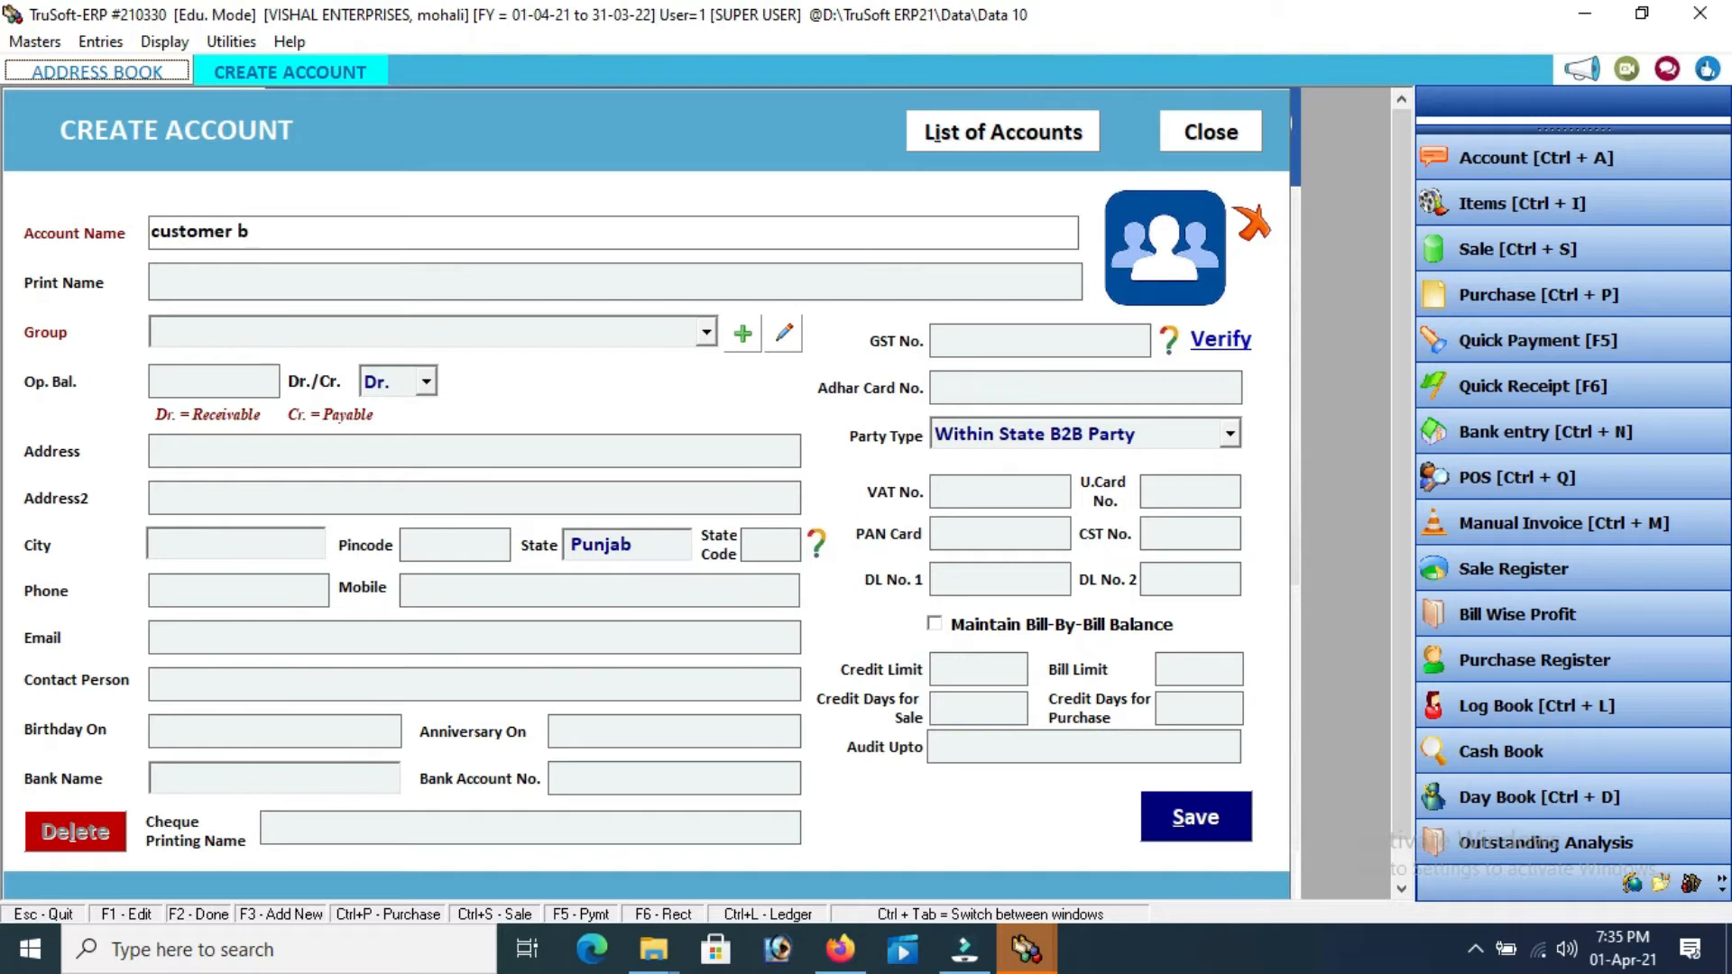
pyautogui.press('Return')
pyautogui.press('Return')
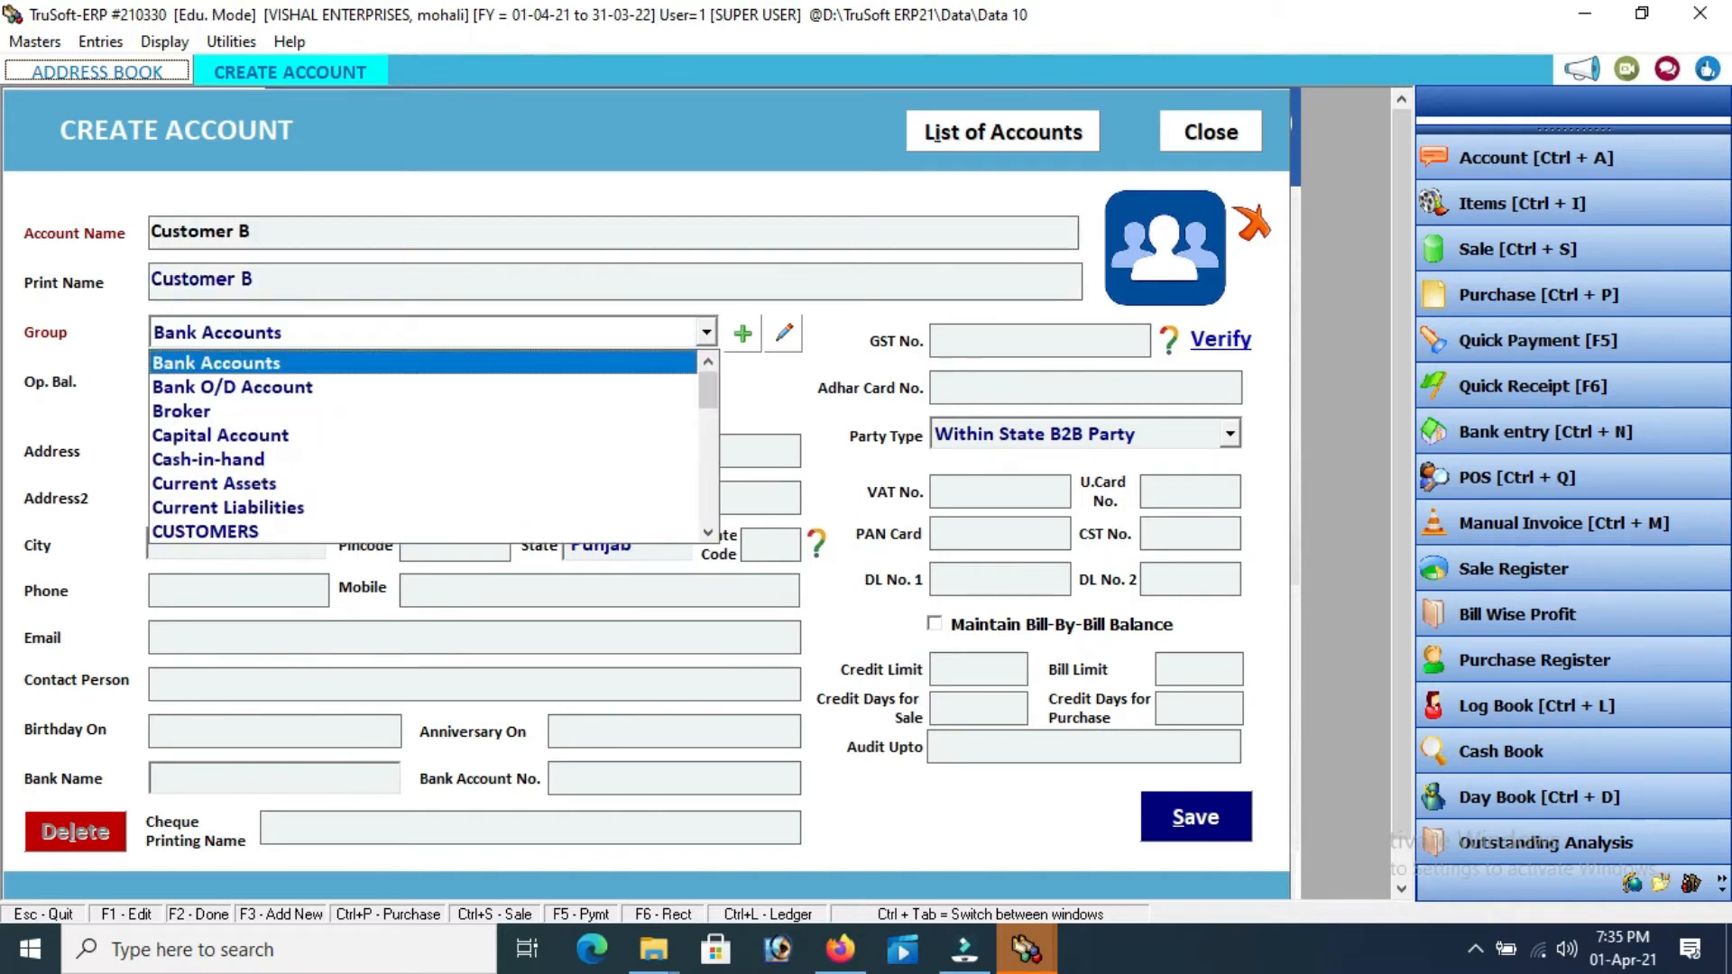
pyautogui.press('Down')
pyautogui.press('Down')
pyautogui.press('Down')
pyautogui.press('Down')
pyautogui.press('Down')
pyautogui.press('Down')
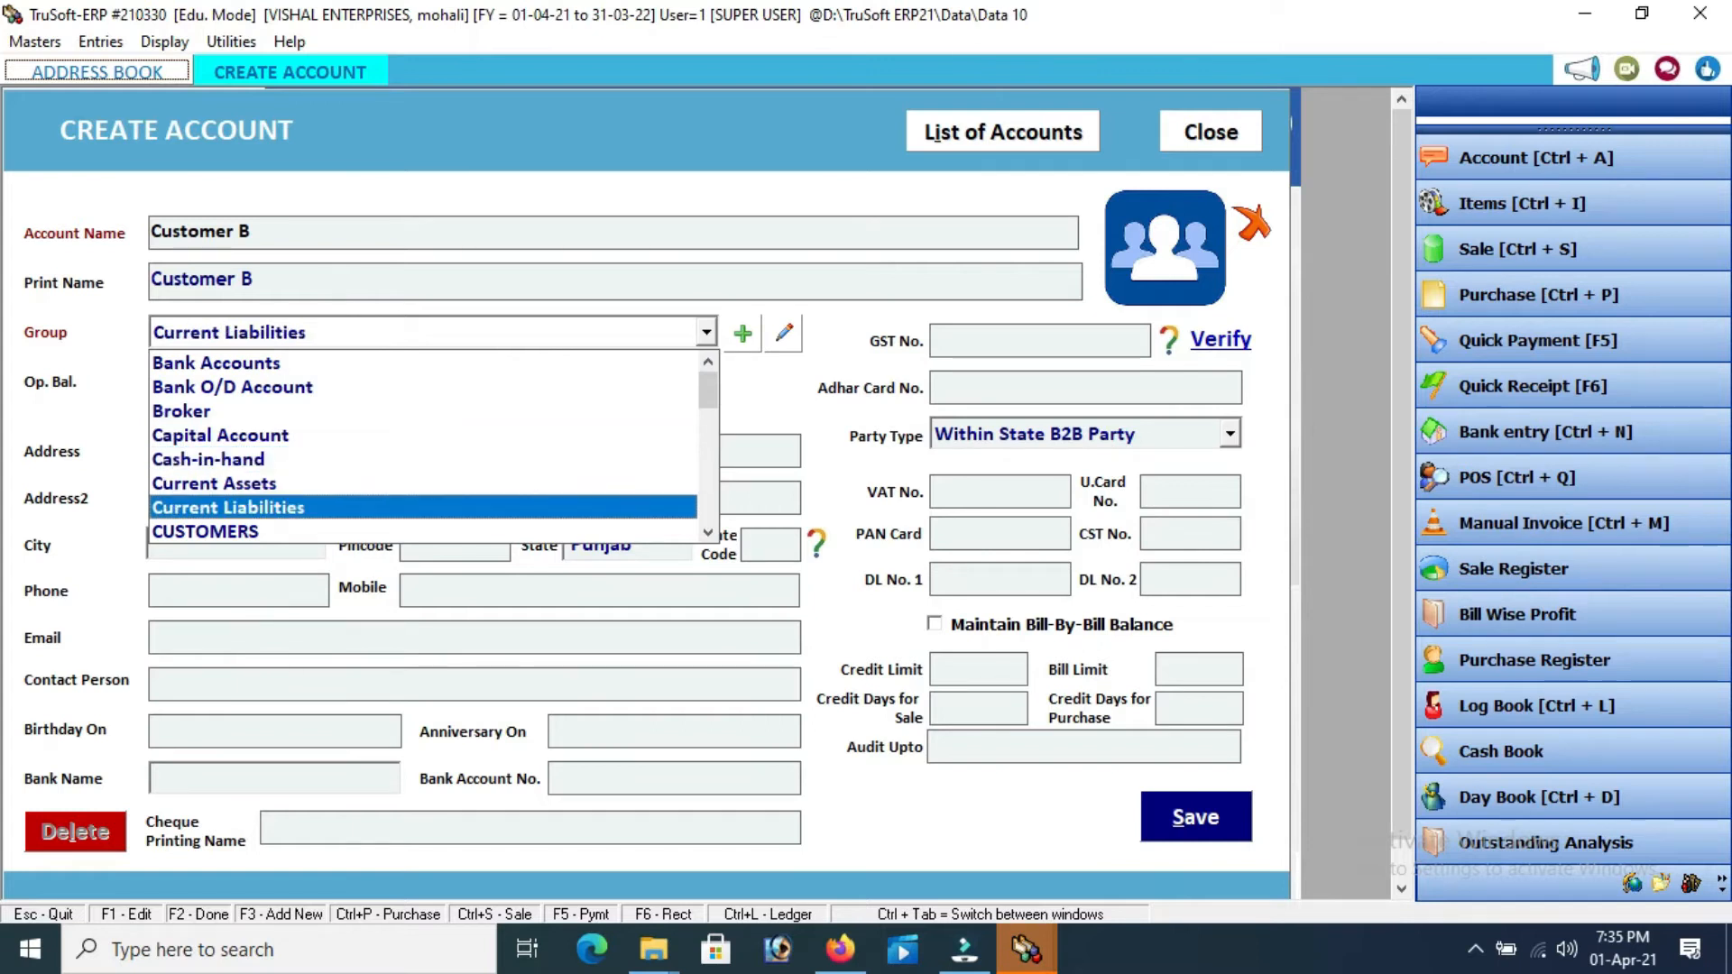
pyautogui.press('Down')
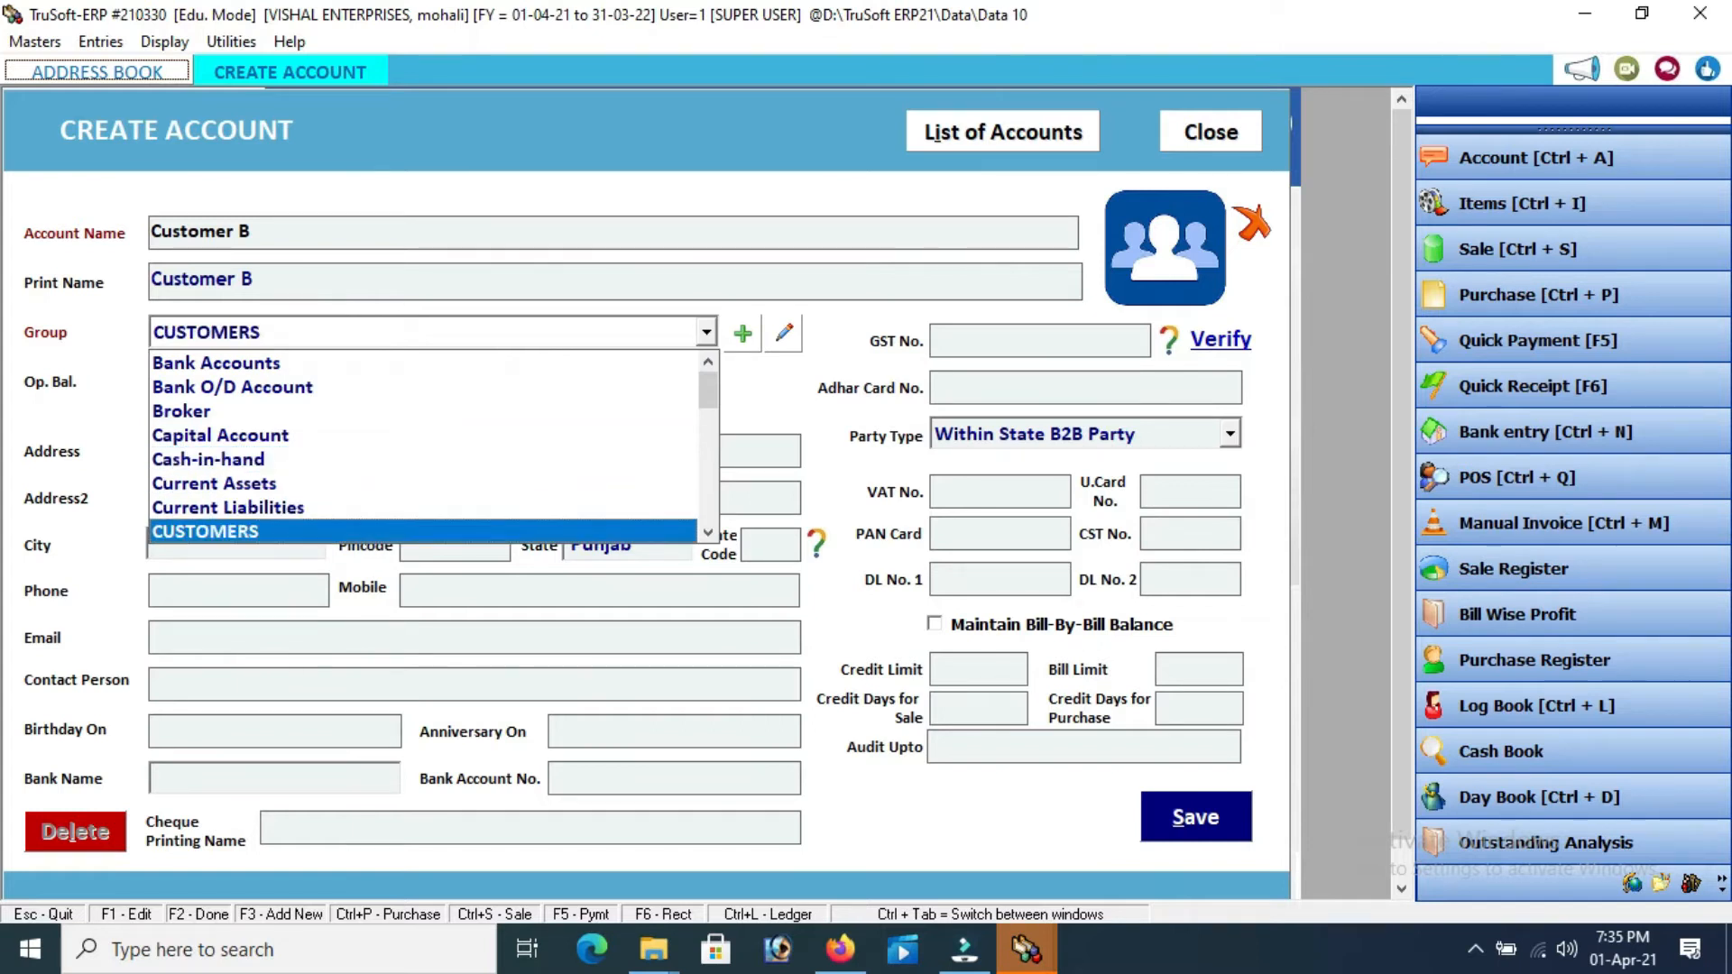
pyautogui.press('Return')
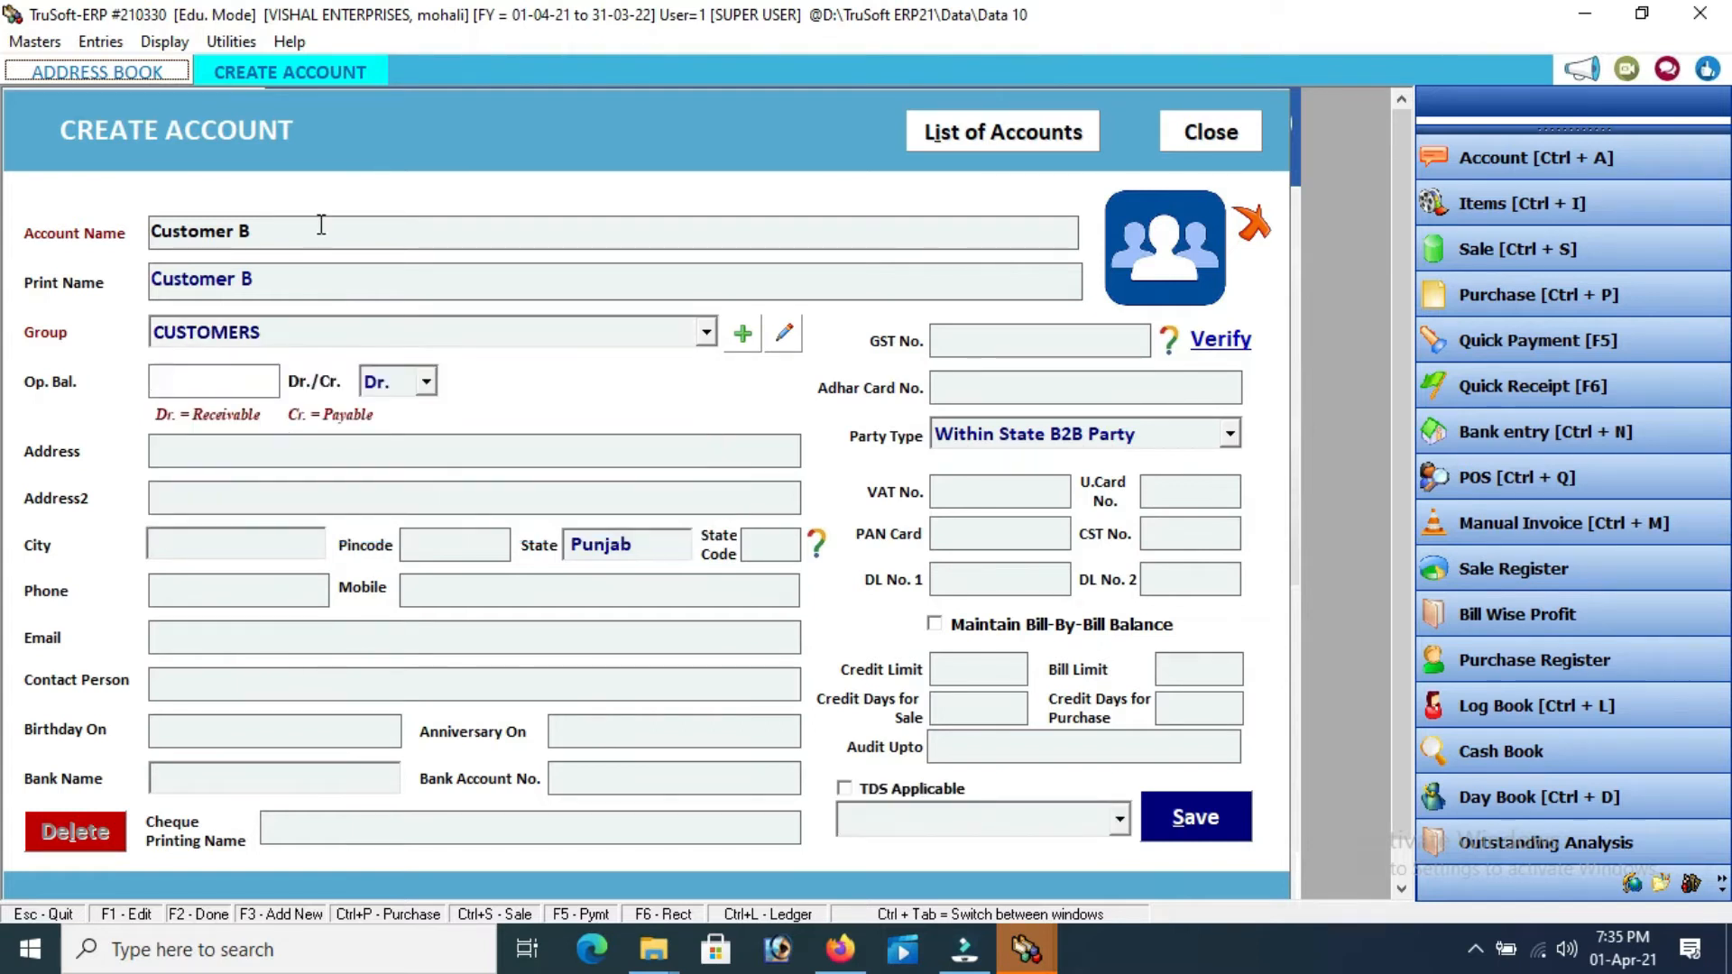
pyautogui.press('Return')
pyautogui.press('Return')
pyautogui.press('Return')
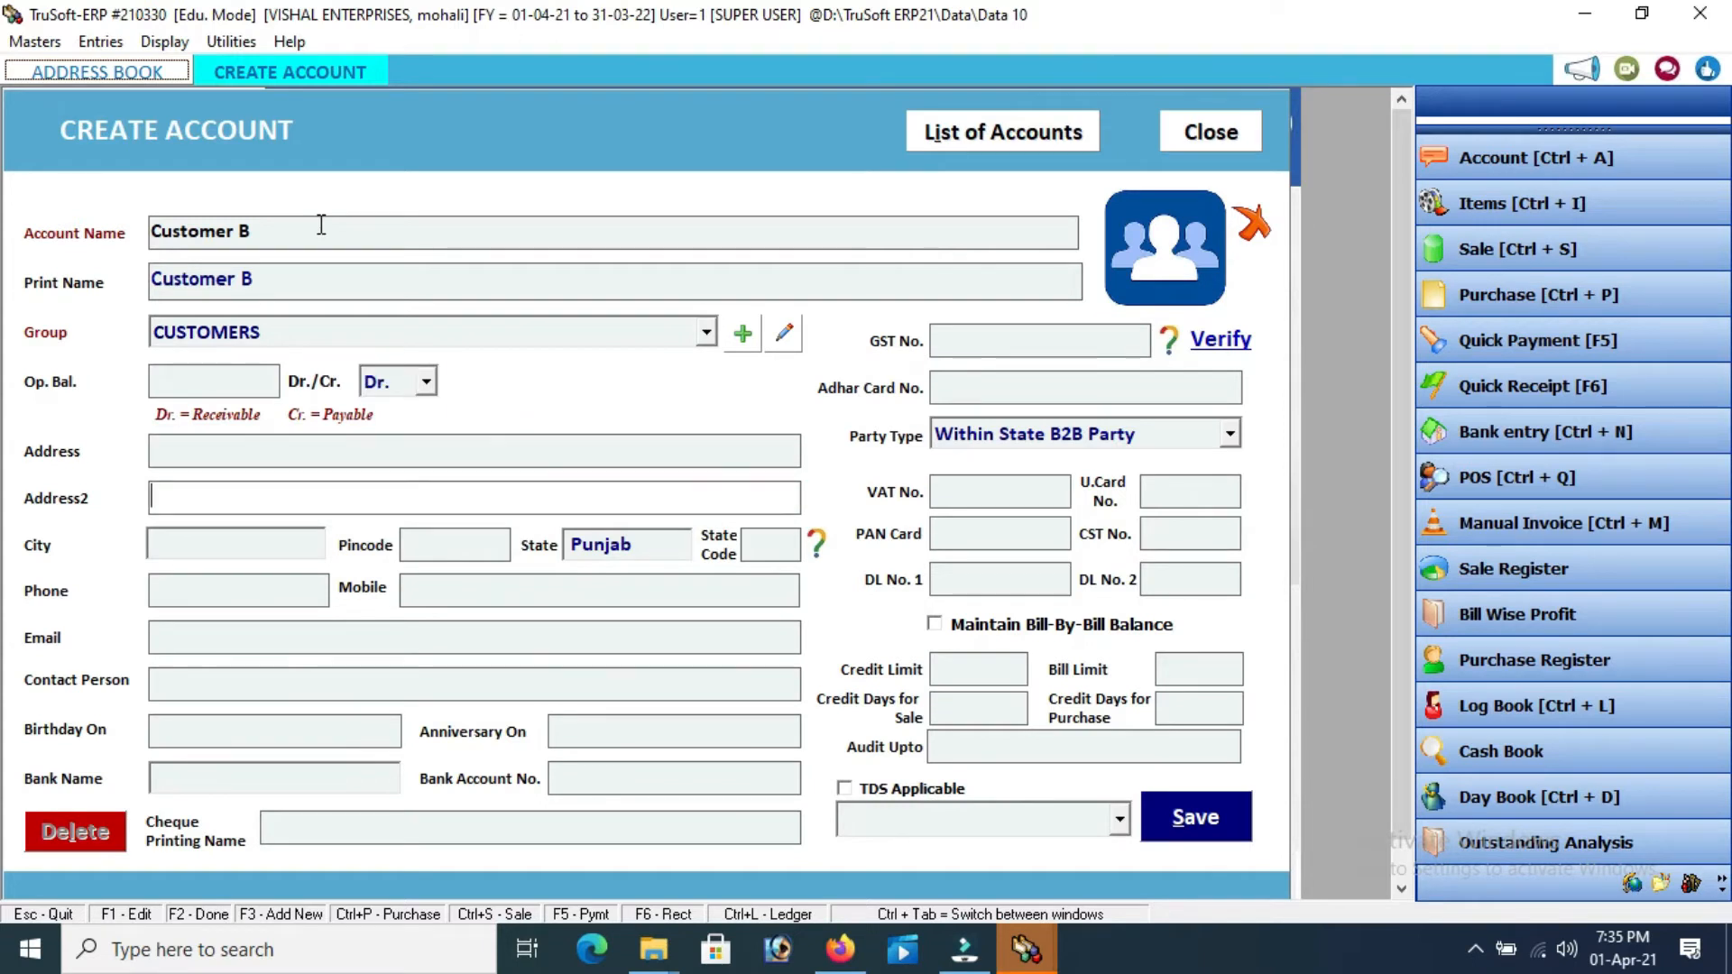
# Set Customer B's city to Panchkula and state to Haryana (code 06), advancing to GST No
pyautogui.press('Return')
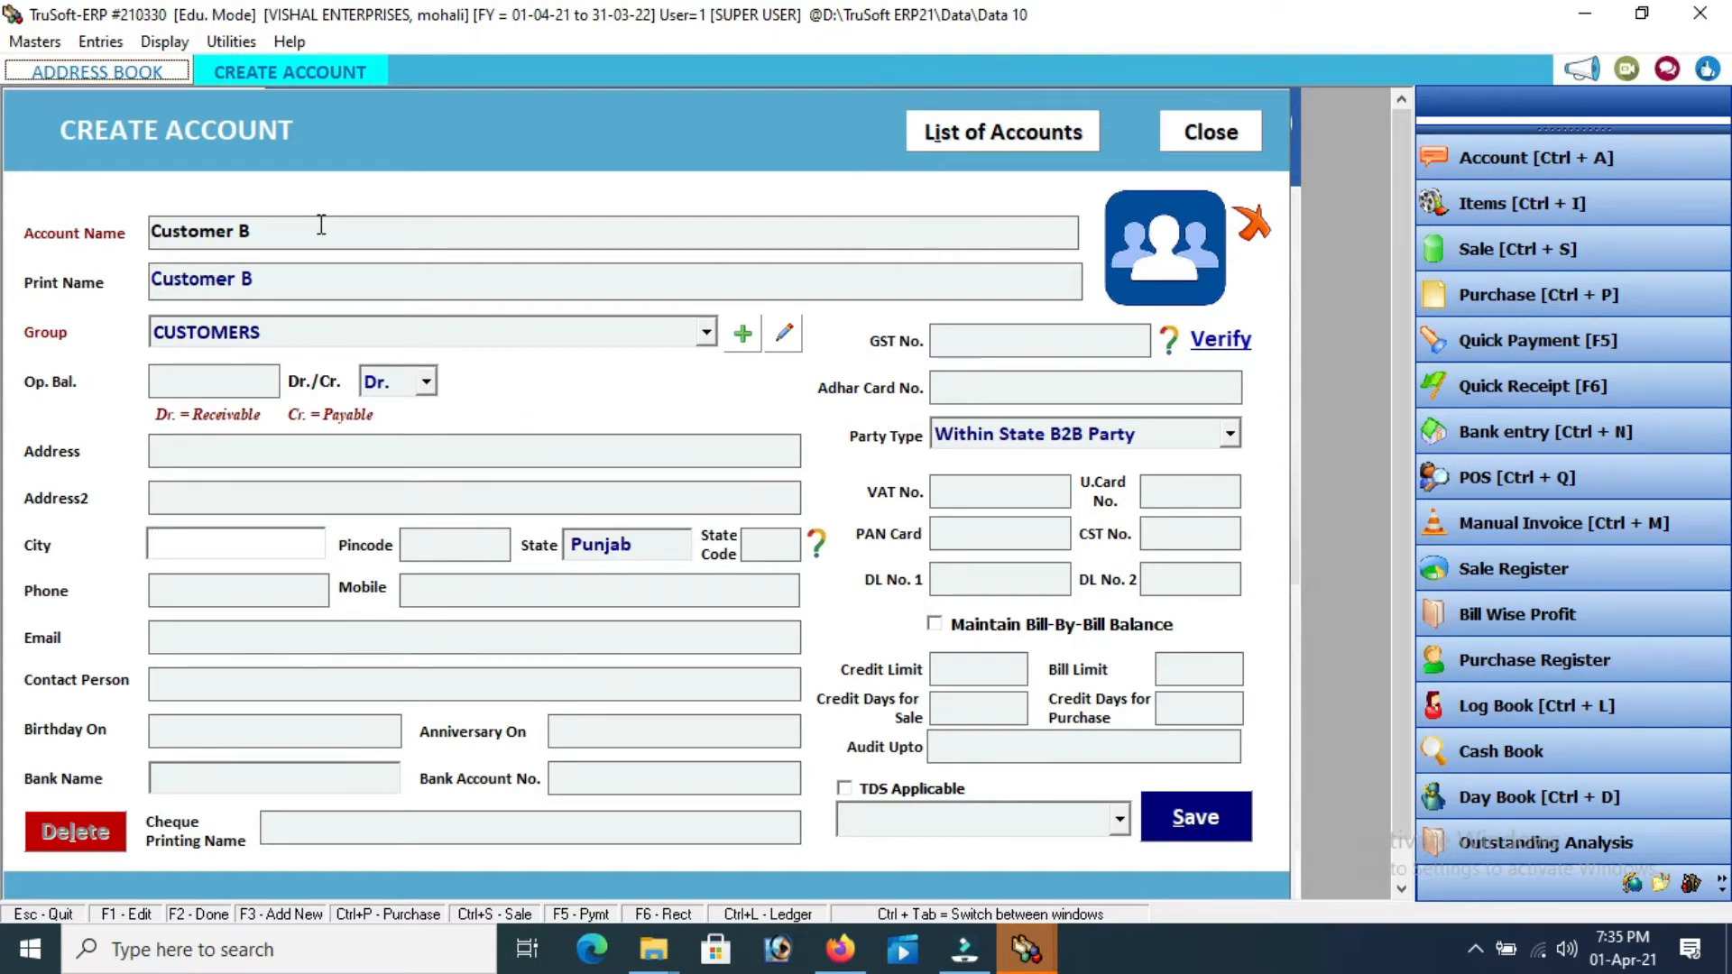
pyautogui.write('Panchkula')
pyautogui.press('Return')
pyautogui.press('BackSpace')
pyautogui.press('BackSpace')
pyautogui.press('BackSpace')
pyautogui.press('BackSpace')
pyautogui.press('BackSpace')
pyautogui.press('BackSpace')
pyautogui.write('haryana')
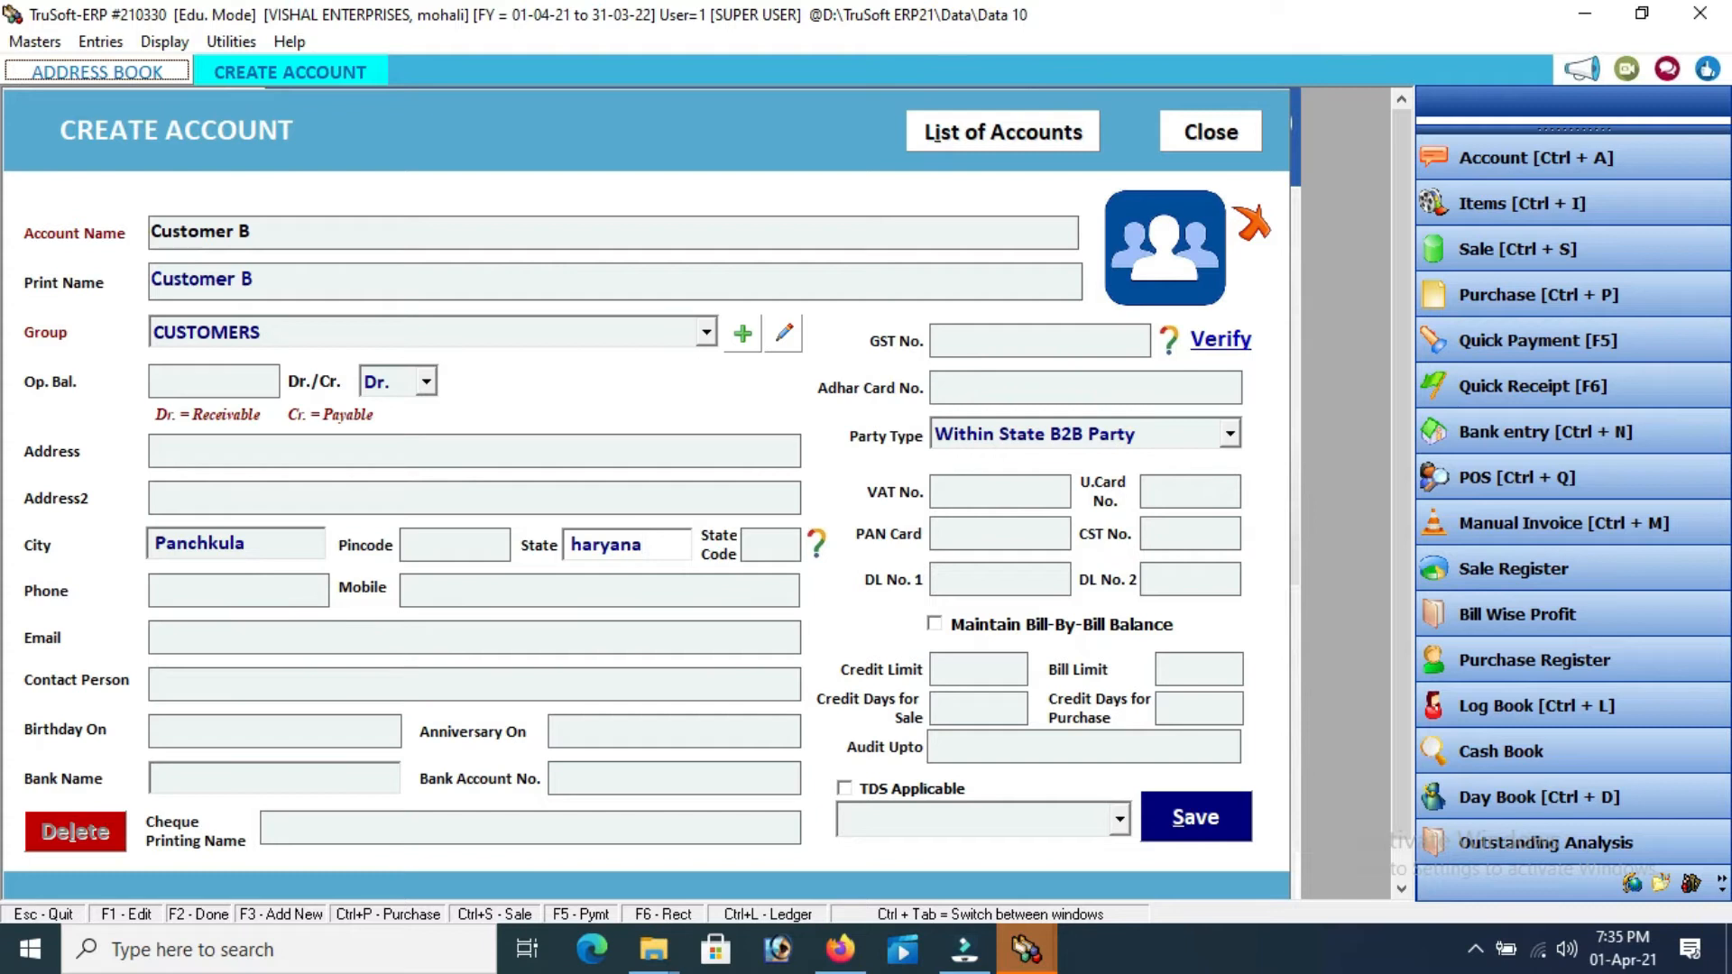
pyautogui.press('Return')
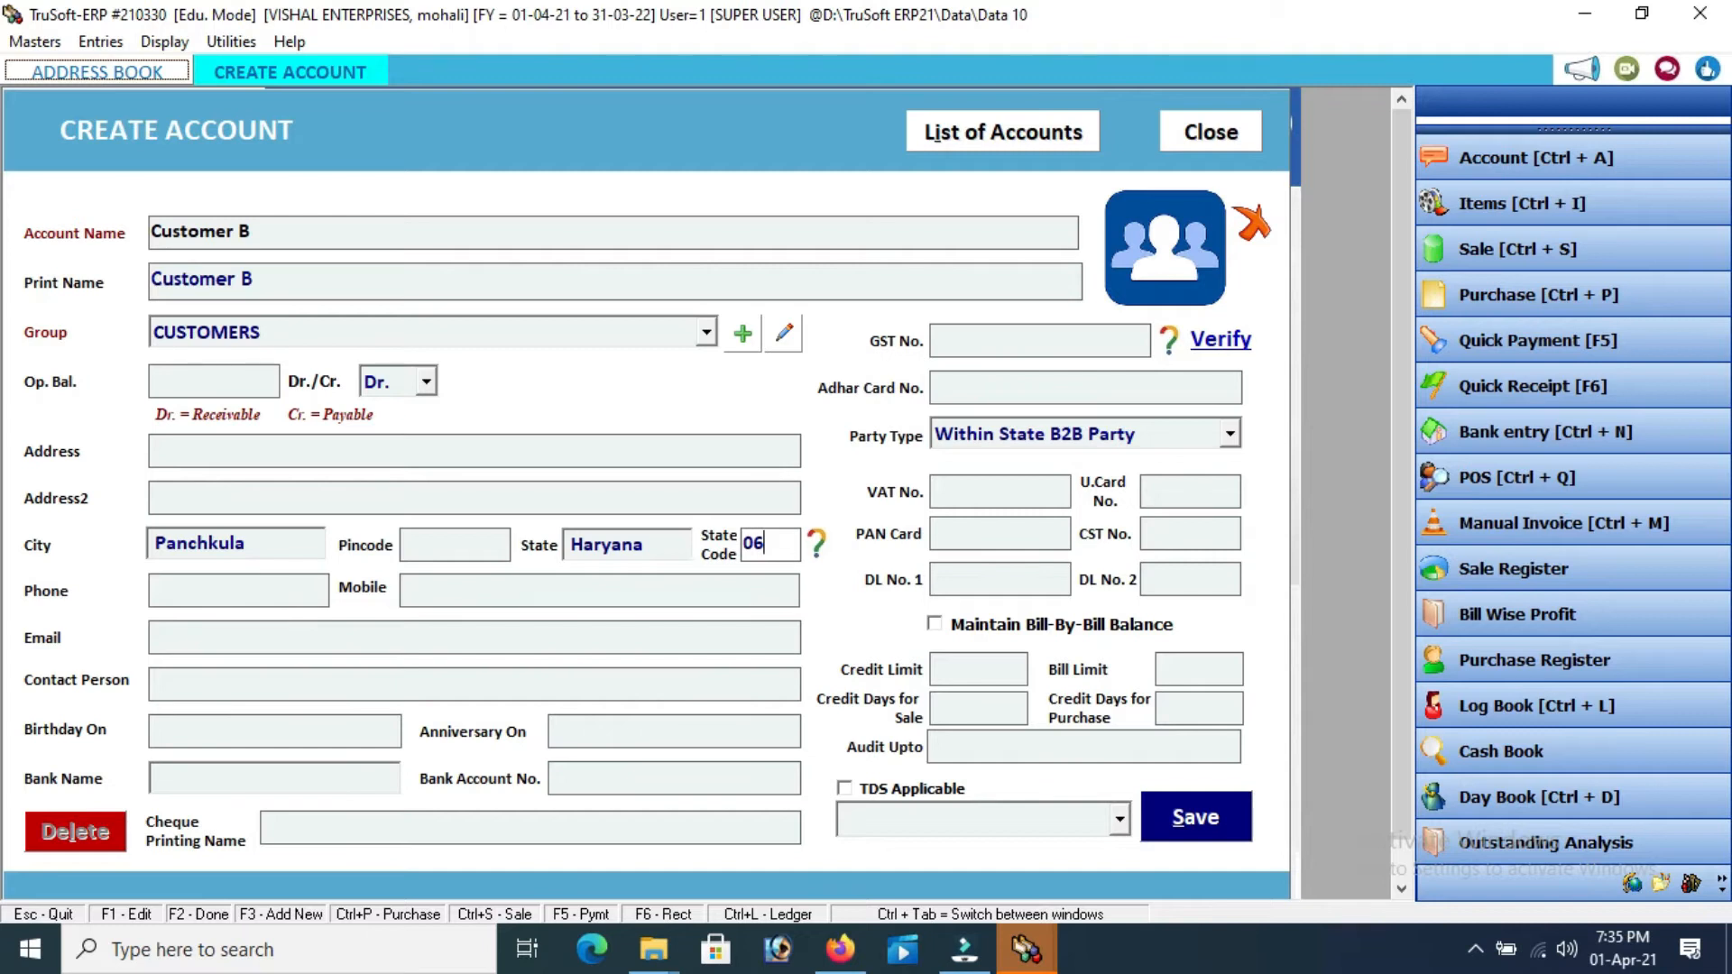
pyautogui.press('Tab')
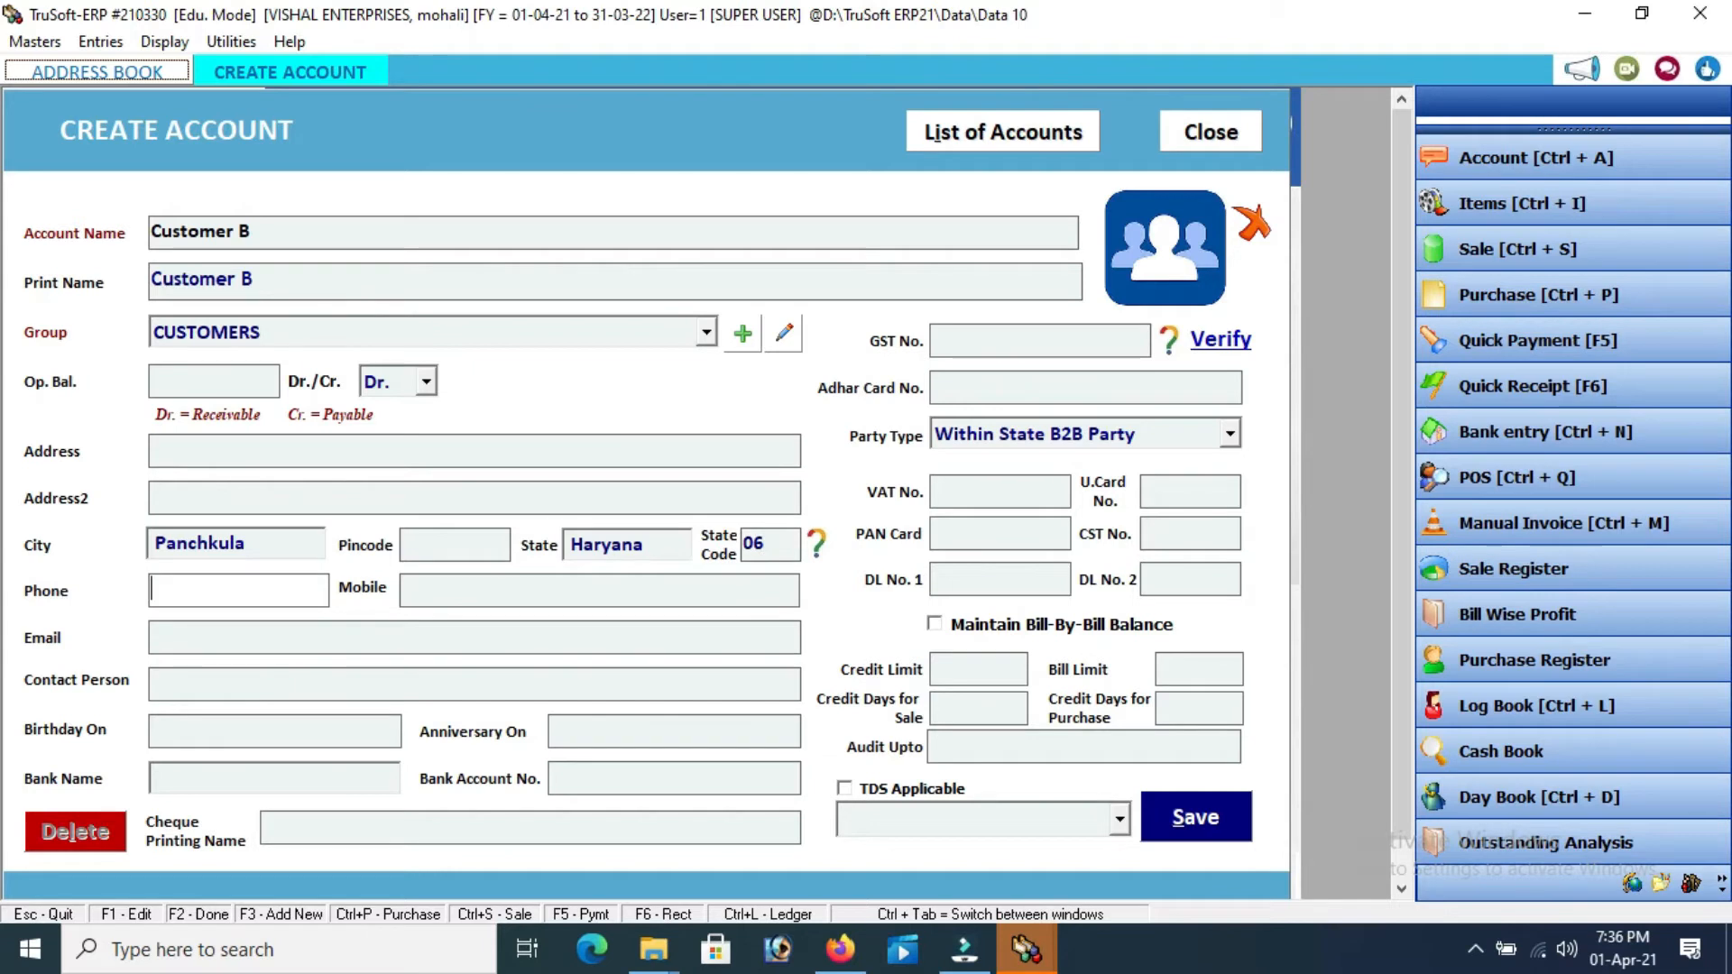
pyautogui.press('Tab')
pyautogui.press('Tab')
pyautogui.press('Tab')
pyautogui.press('Tab')
pyautogui.press('Tab')
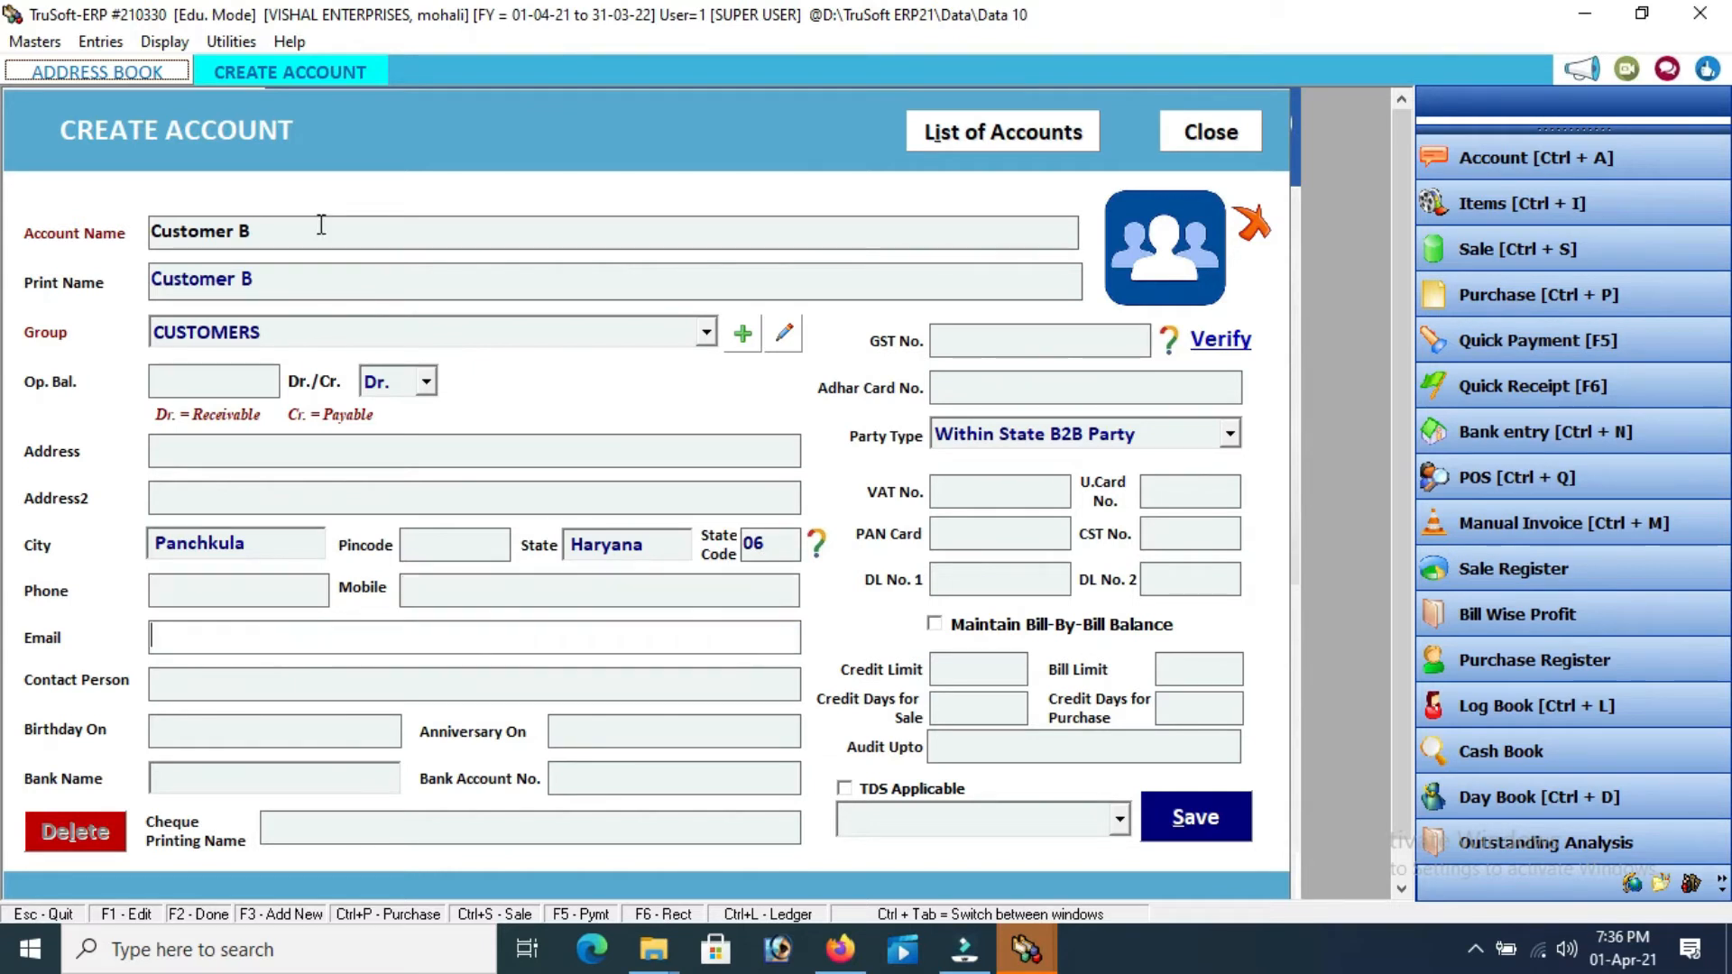
pyautogui.press('Tab')
pyautogui.press('Tab')
pyautogui.press('Tab')
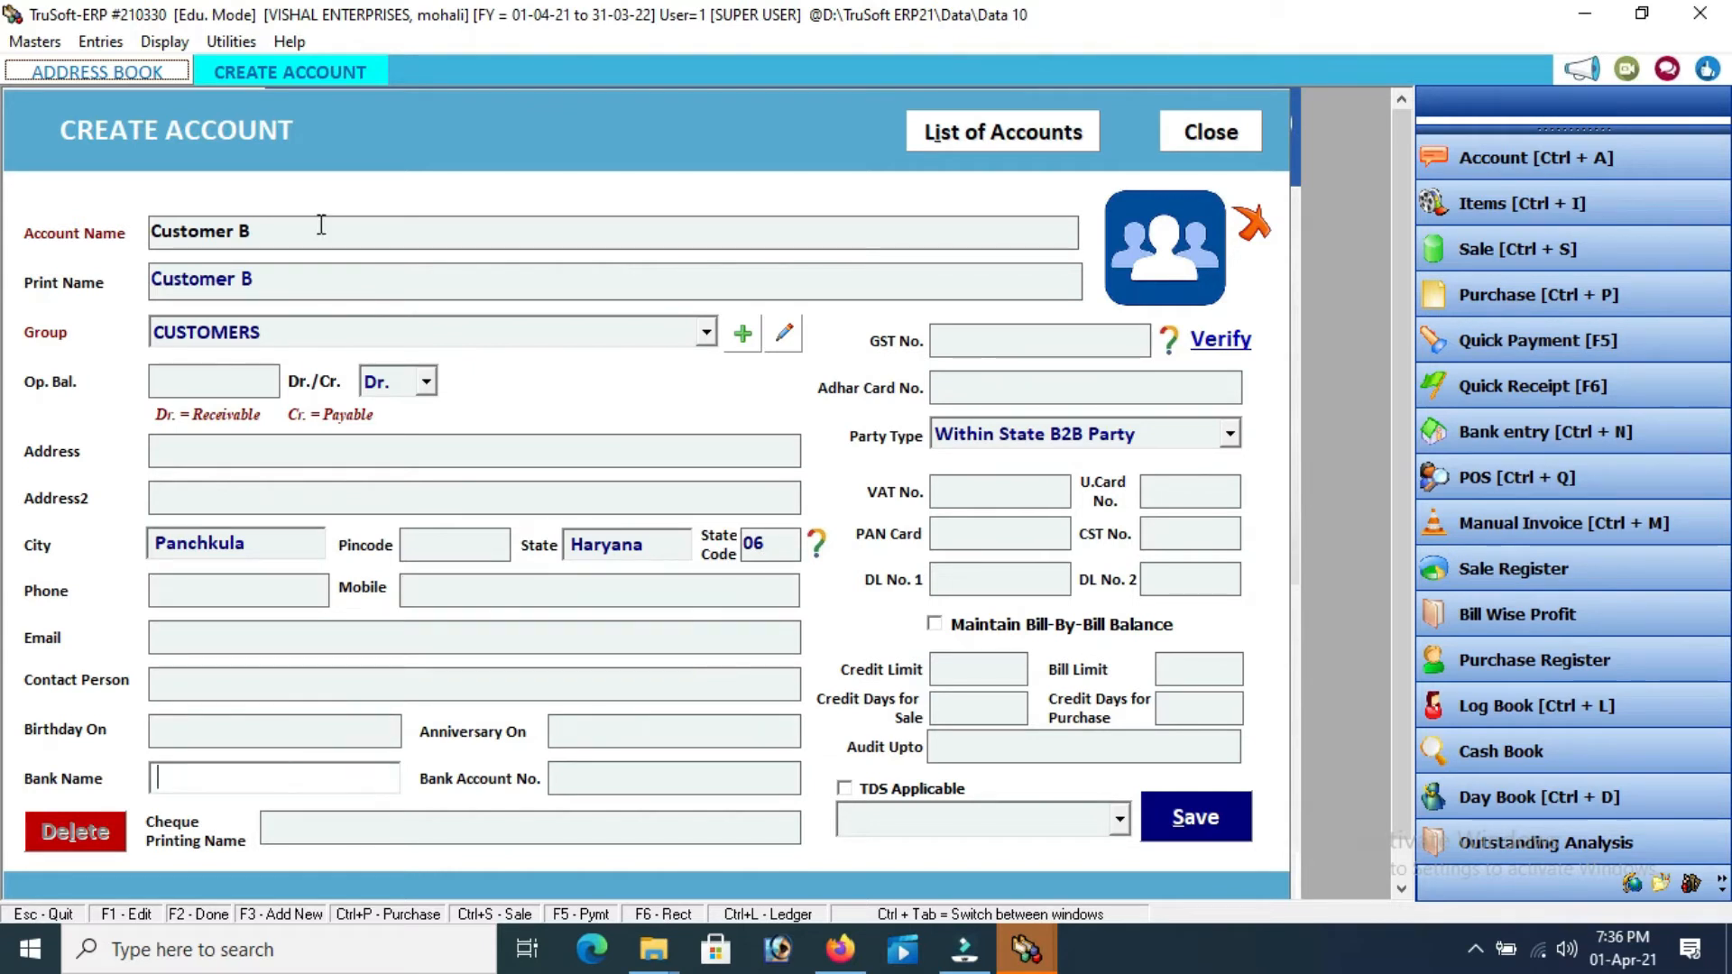
# Enter Customer B's GST number and save the account as an Out of State B2B Party
pyautogui.press('Tab')
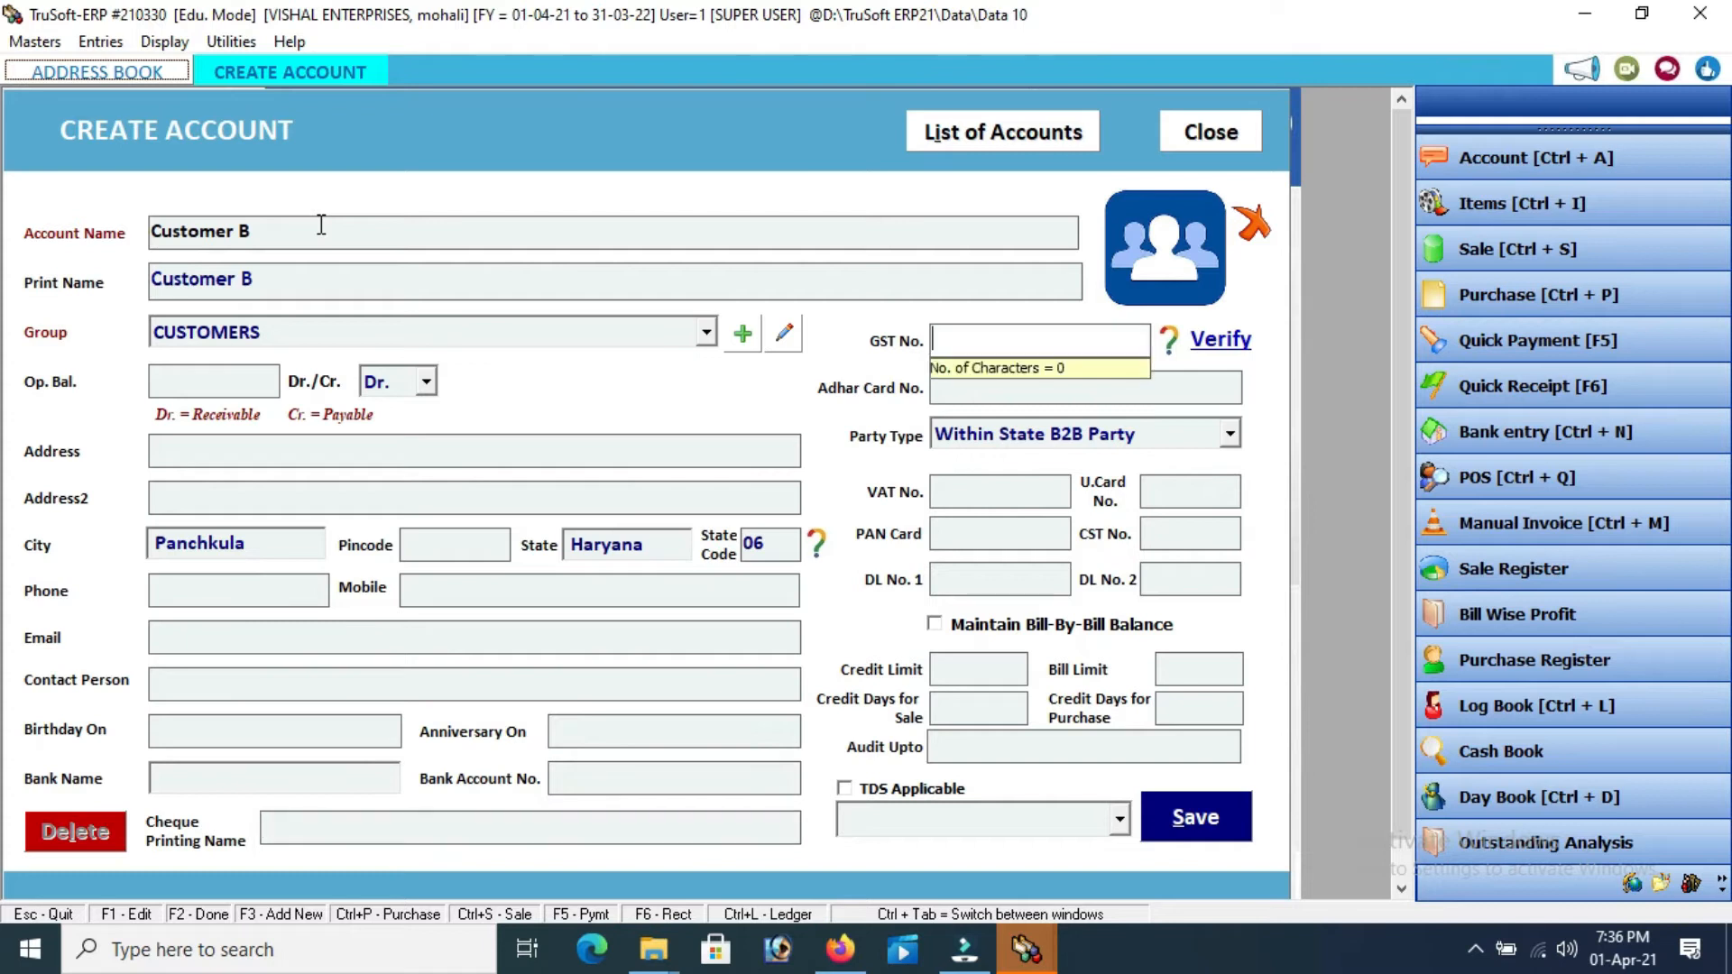
pyautogui.write('06hsrrt3543')
pyautogui.press('Tab')
pyautogui.press('Tab')
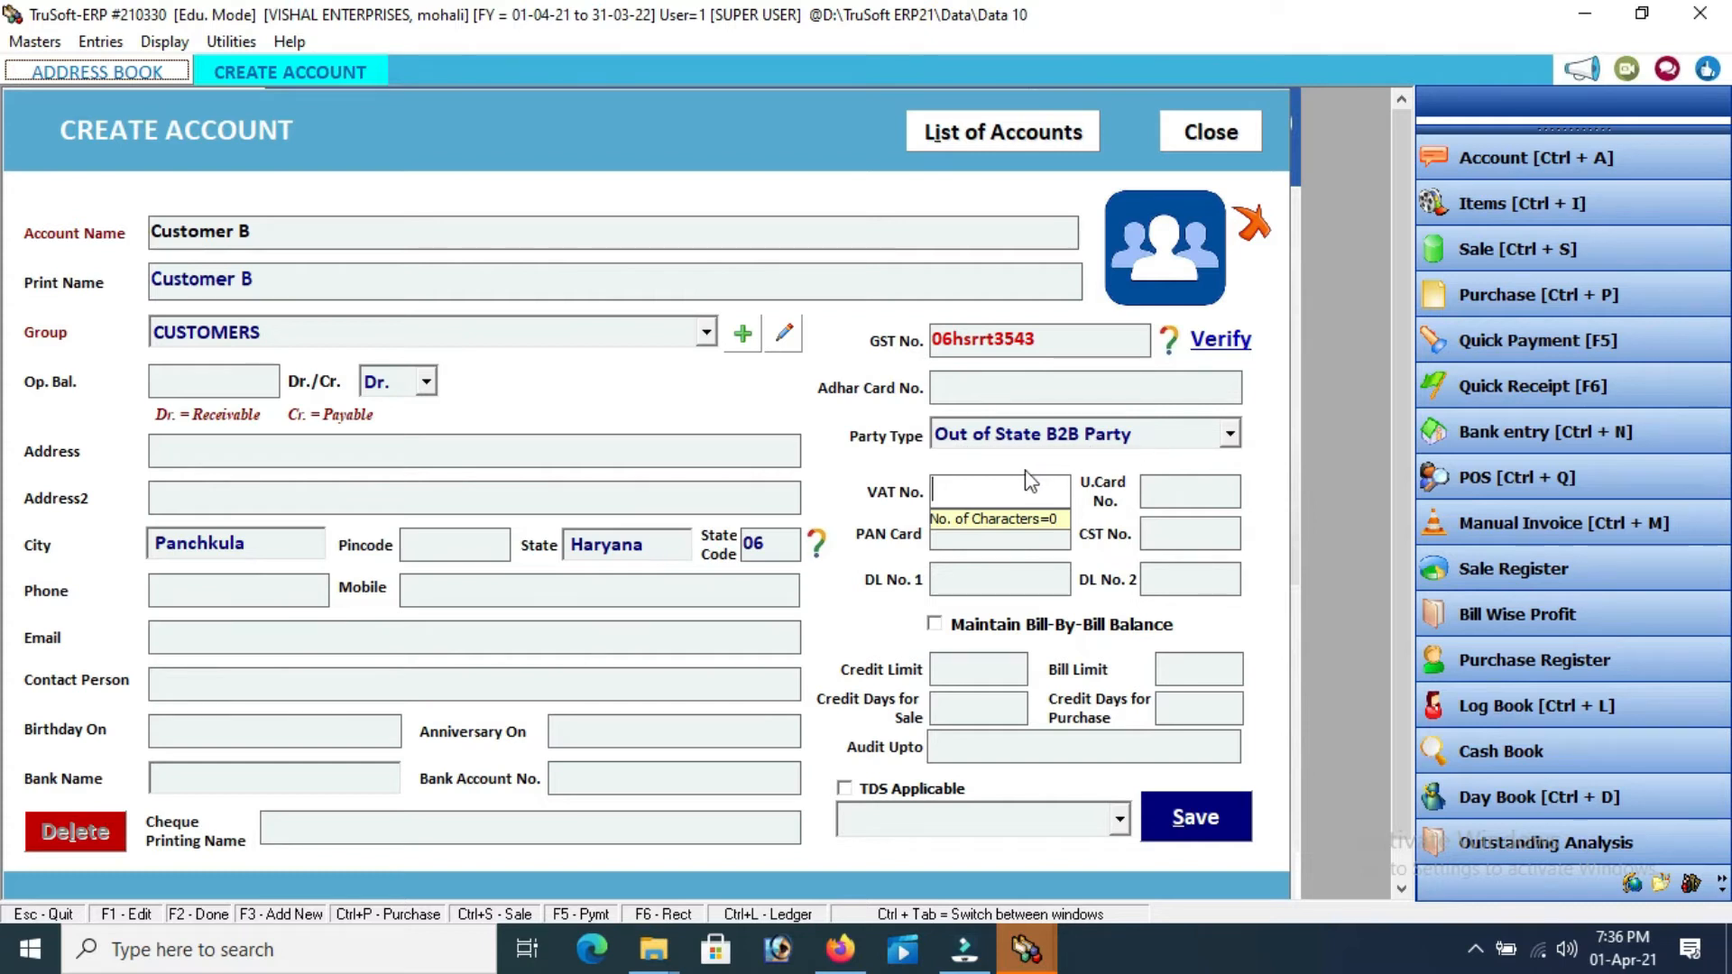
pyautogui.press('Tab')
pyautogui.press('Tab')
pyautogui.press('Tab')
pyautogui.press('Tab')
pyautogui.press('Tab')
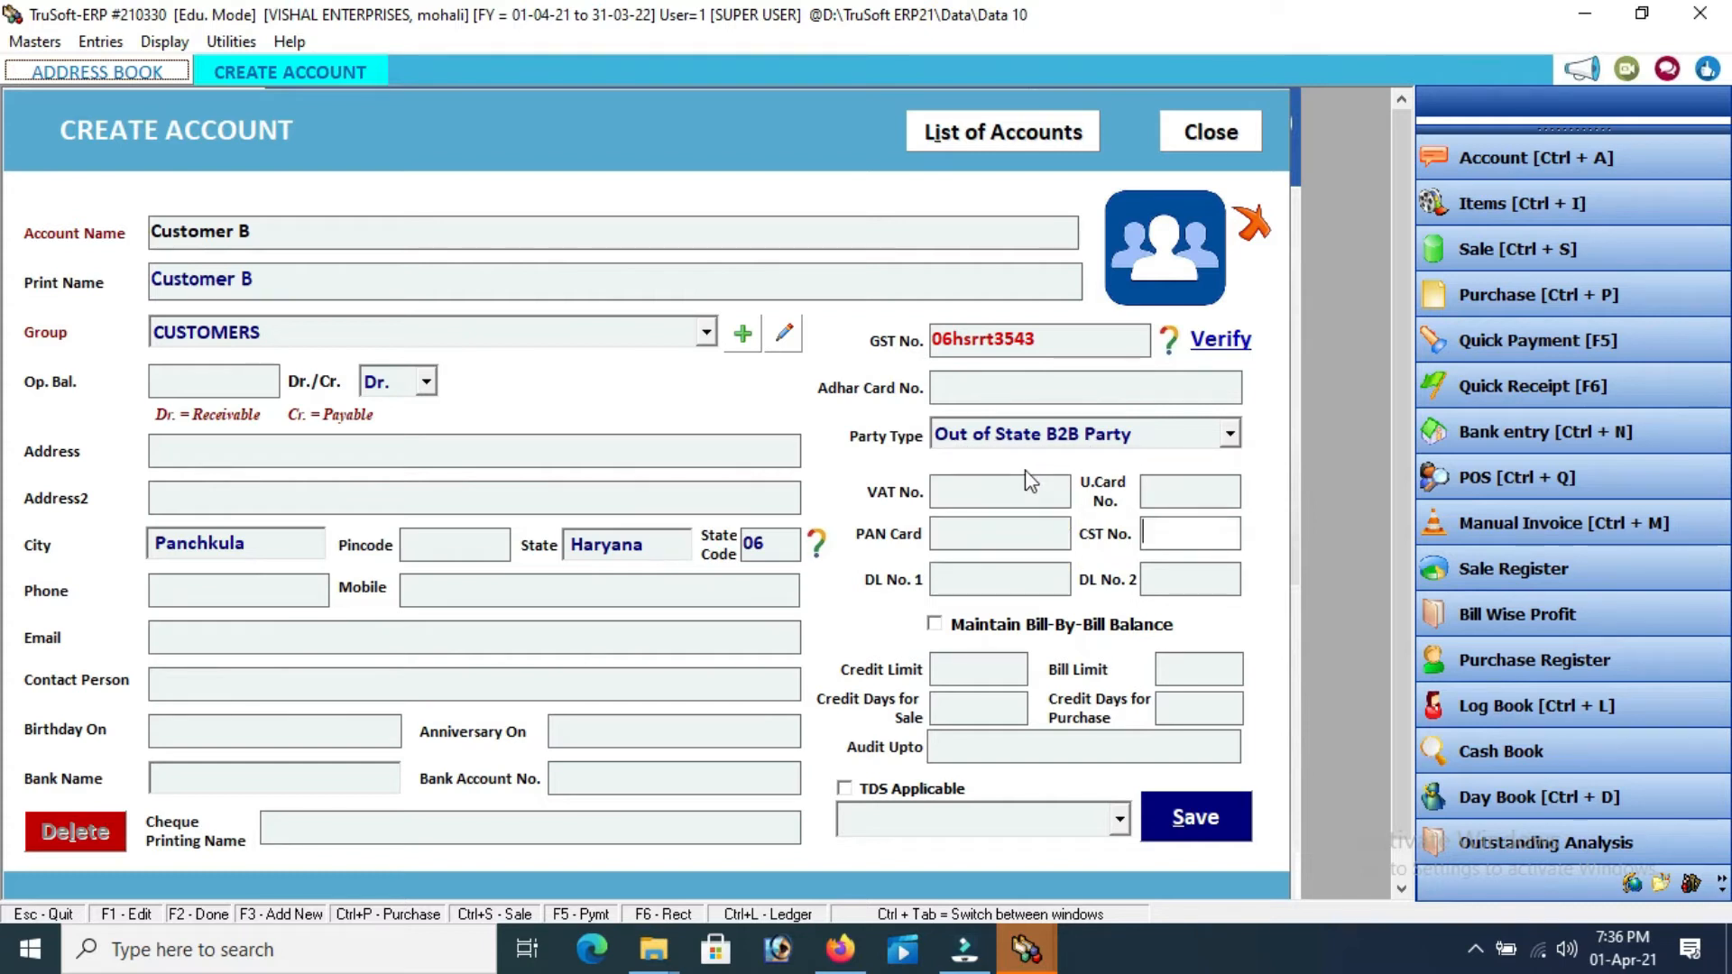
pyautogui.press('Tab')
pyautogui.press('Tab')
pyautogui.press('Tab')
pyautogui.press('Tab')
pyautogui.press('Tab')
pyautogui.press('Tab')
pyautogui.press('Tab')
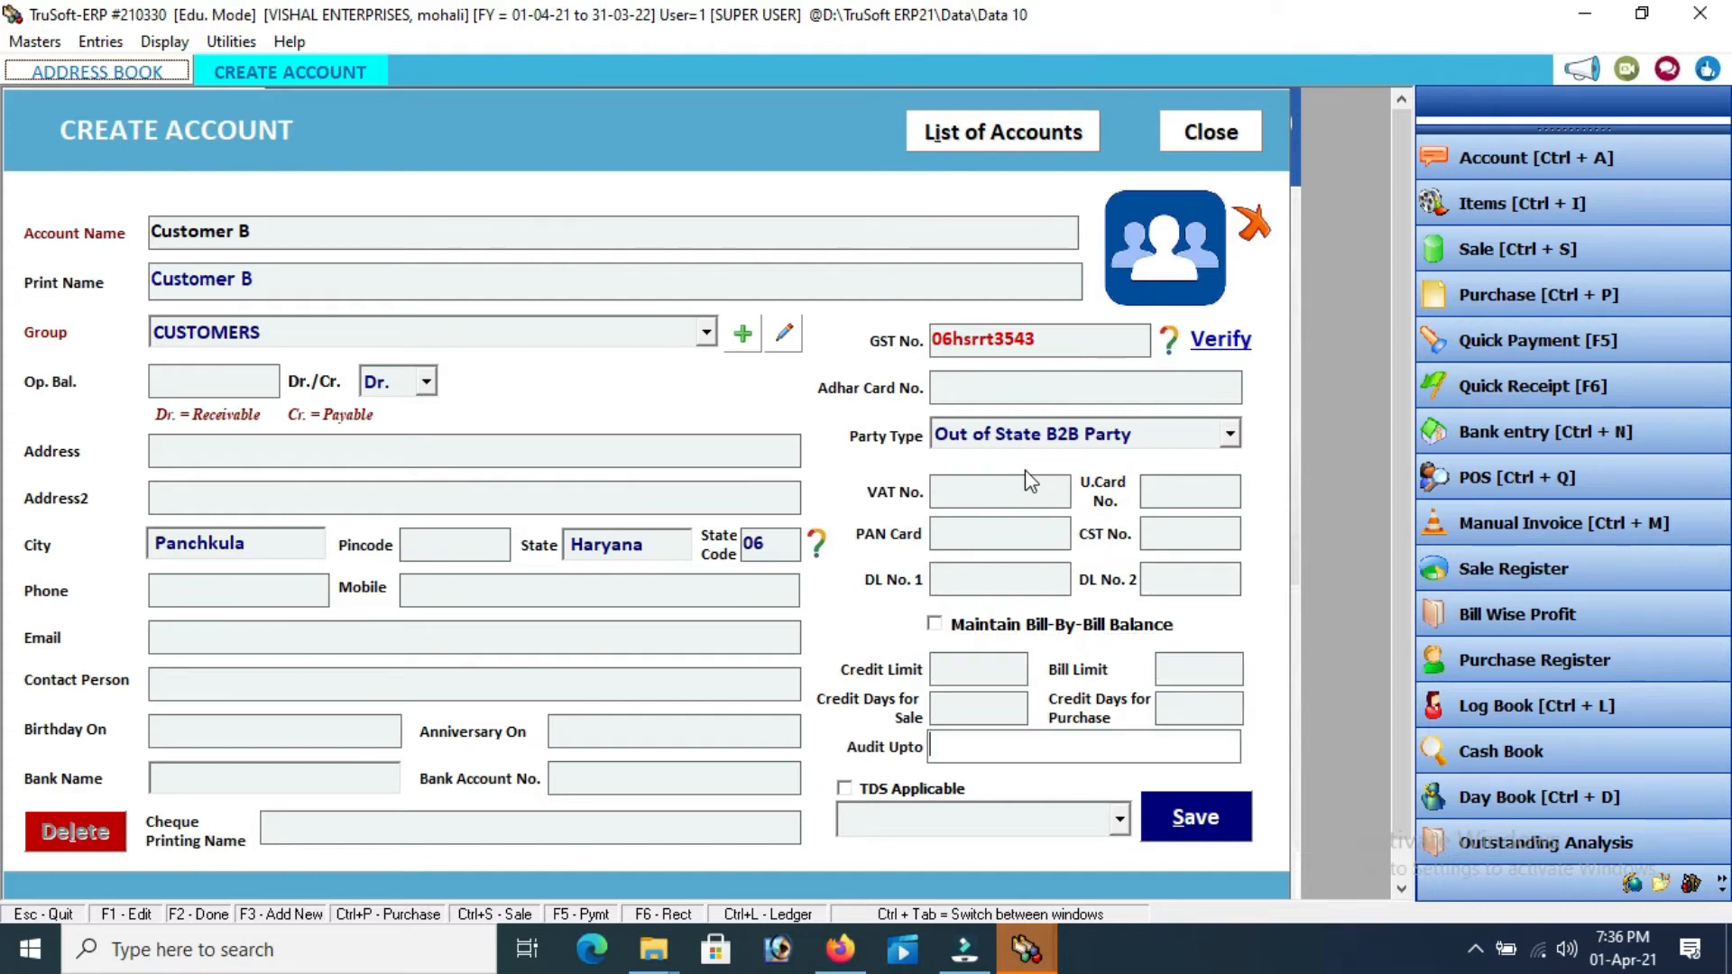
pyautogui.click(1177, 820)
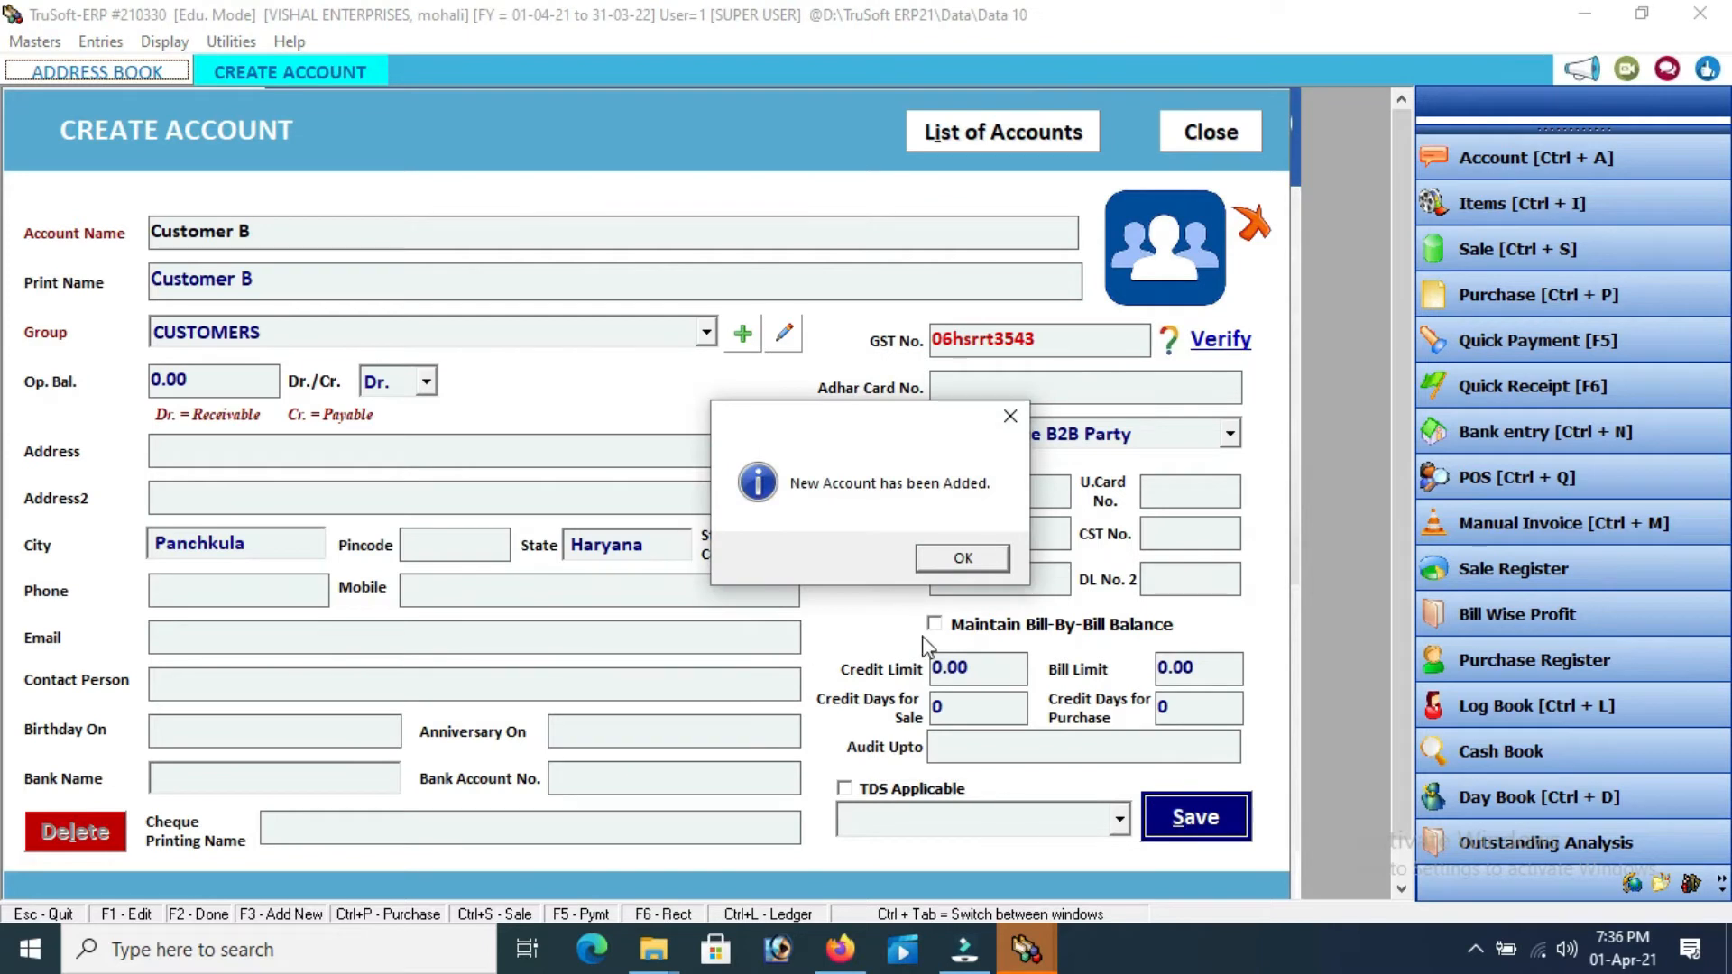
pyautogui.click(962, 560)
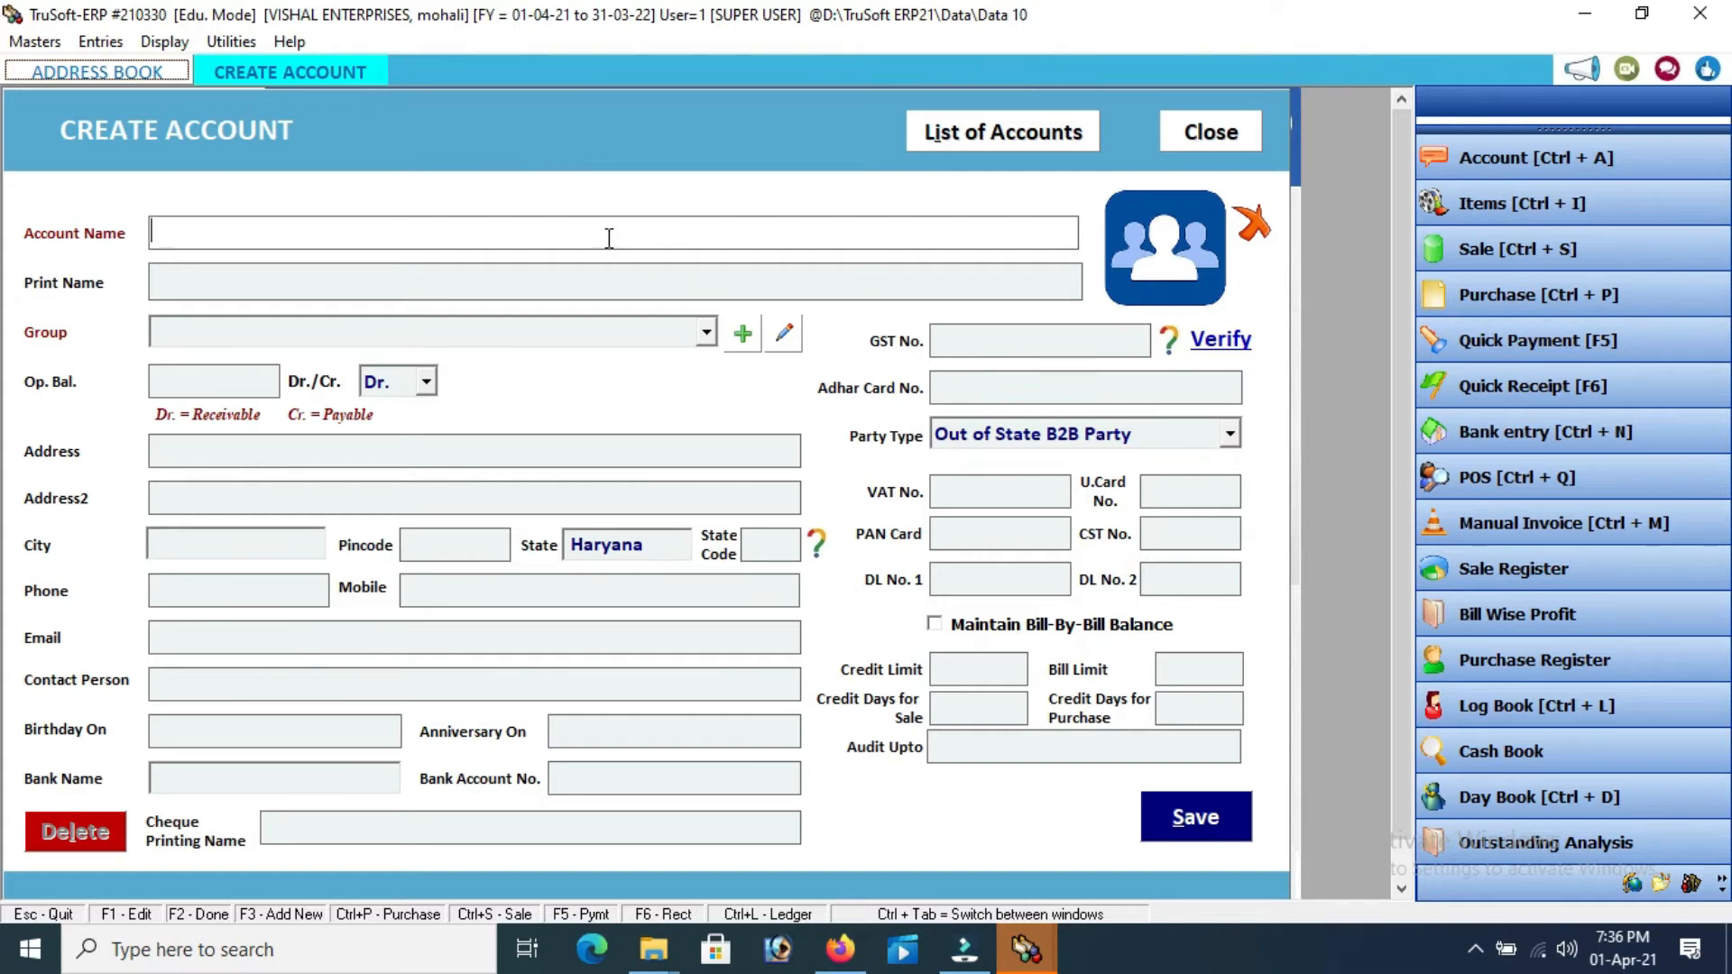
# Create a Customer C account in the CUSTOMERS group, skipping the opening balance
pyautogui.write('customer c')
pyautogui.press('Return')
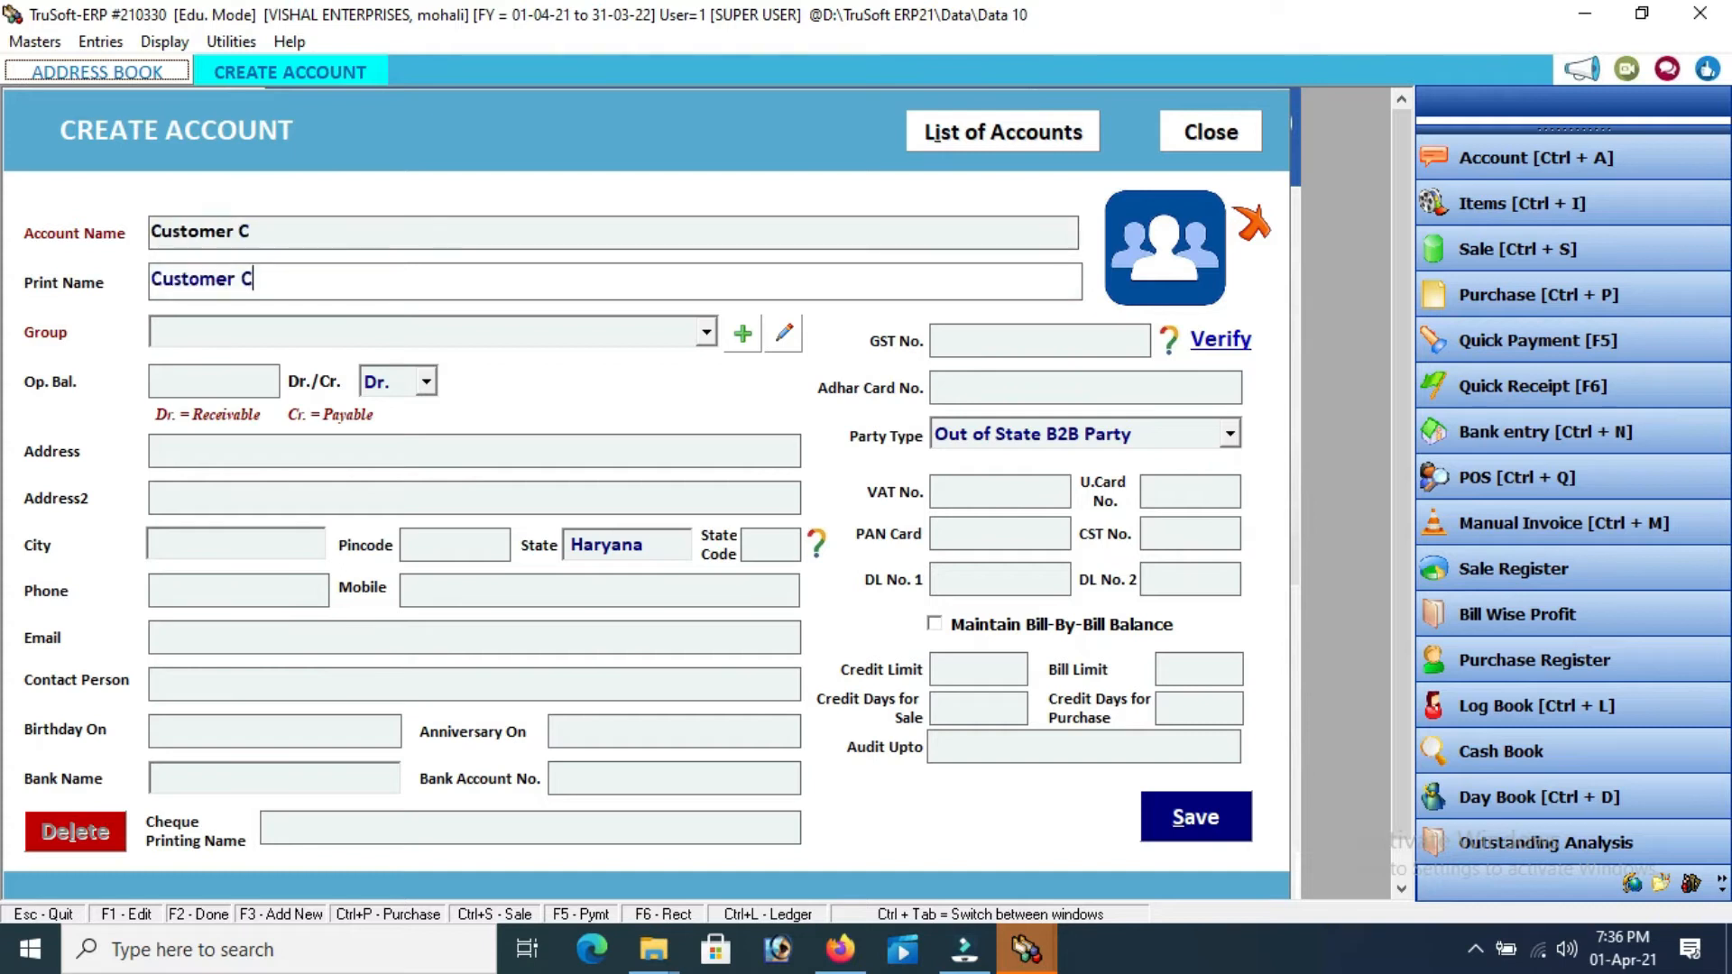
pyautogui.press('Return')
pyautogui.press('Down')
pyautogui.press('Down')
pyautogui.press('Down')
pyautogui.press('Down')
pyautogui.press('Down')
pyautogui.press('Down')
pyautogui.press('Down')
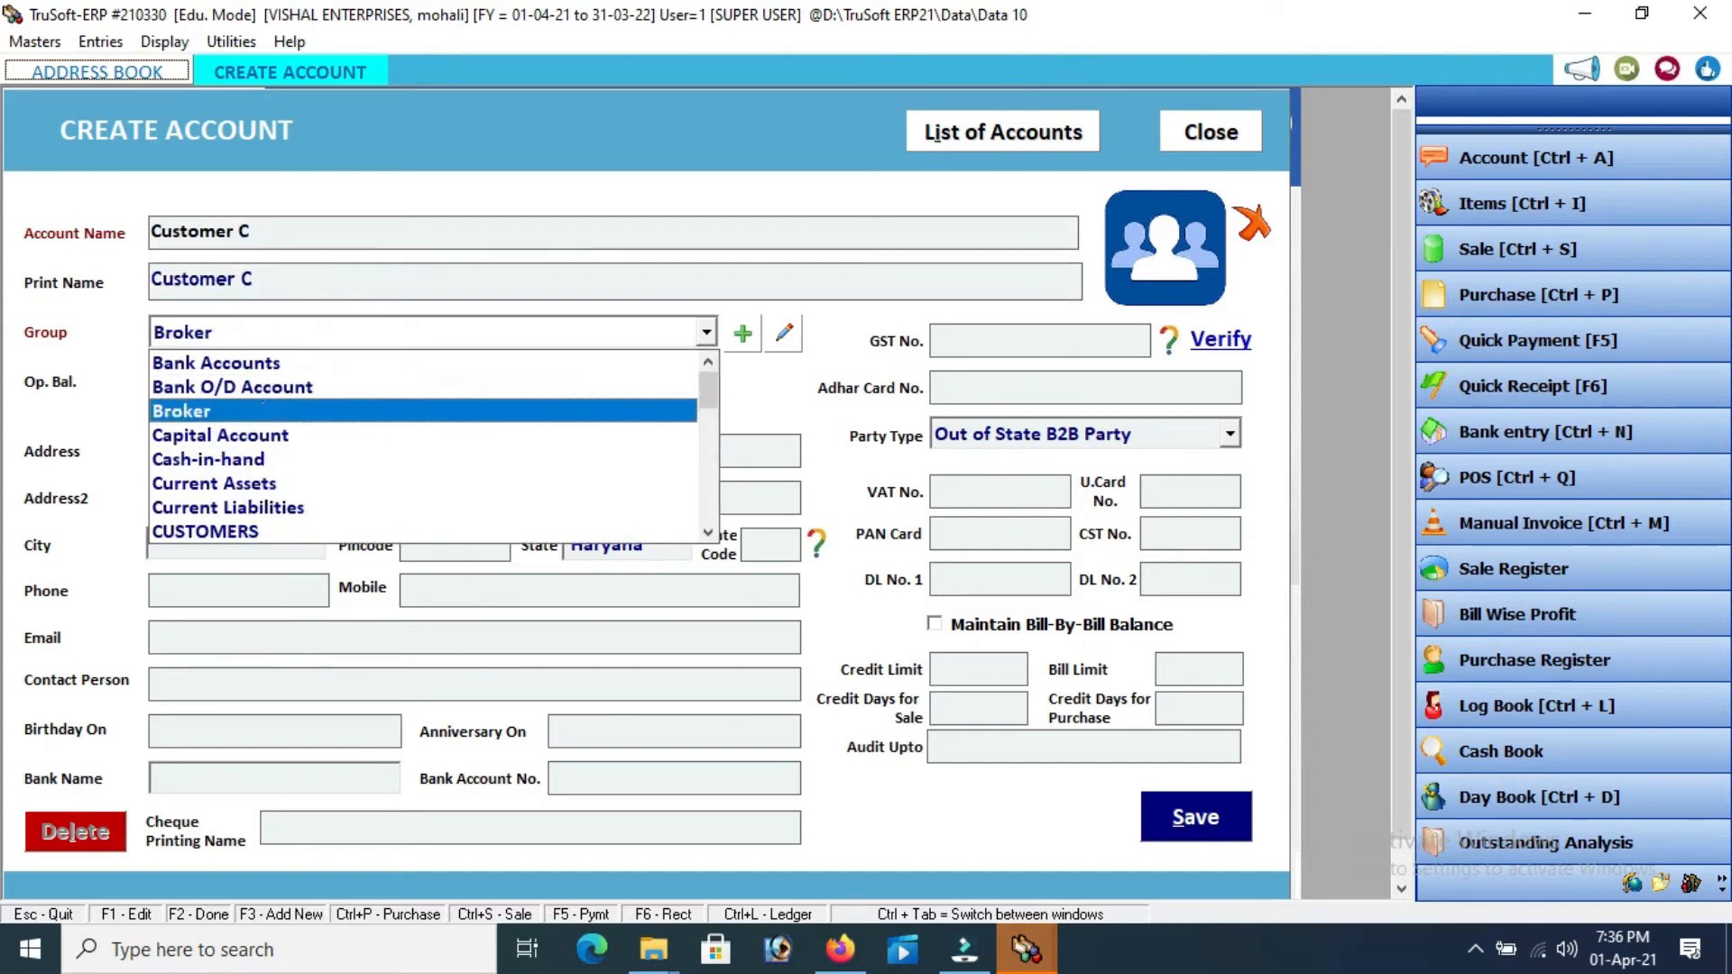
pyautogui.press('Return')
pyautogui.press('Return')
pyautogui.press('Return')
pyautogui.press('Return')
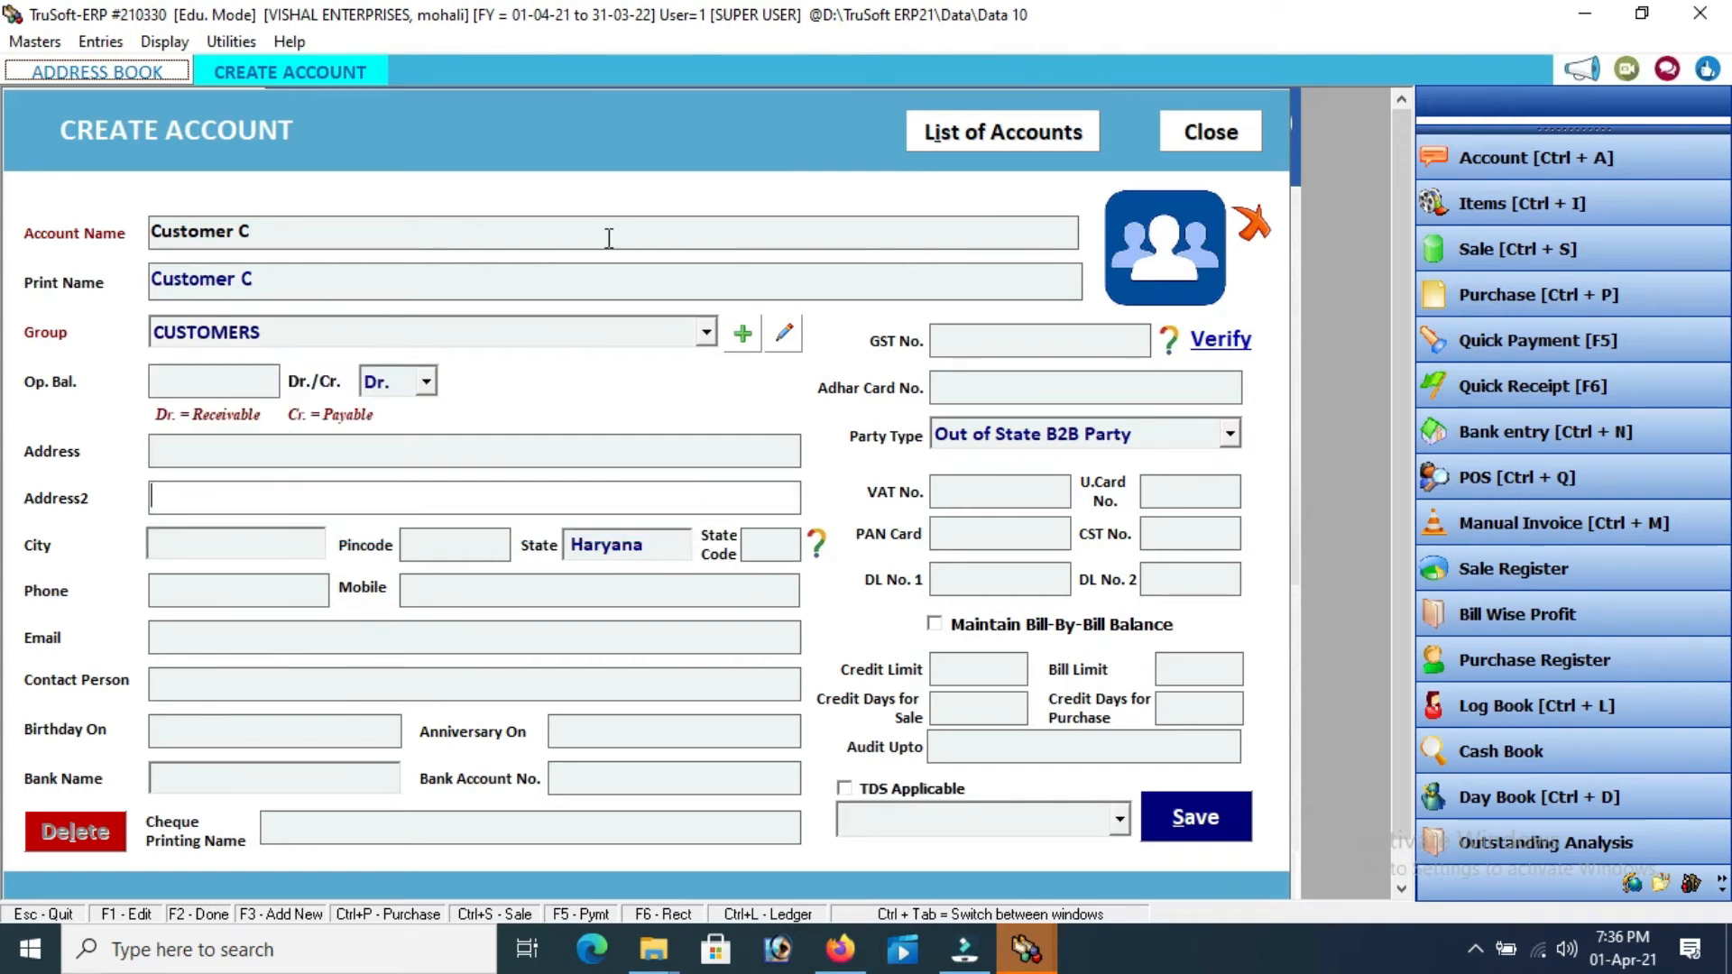
pyautogui.press('Return')
# Set Customer C's city to Mohali and state to Punjab with state code 03
pyautogui.write('Mohali')
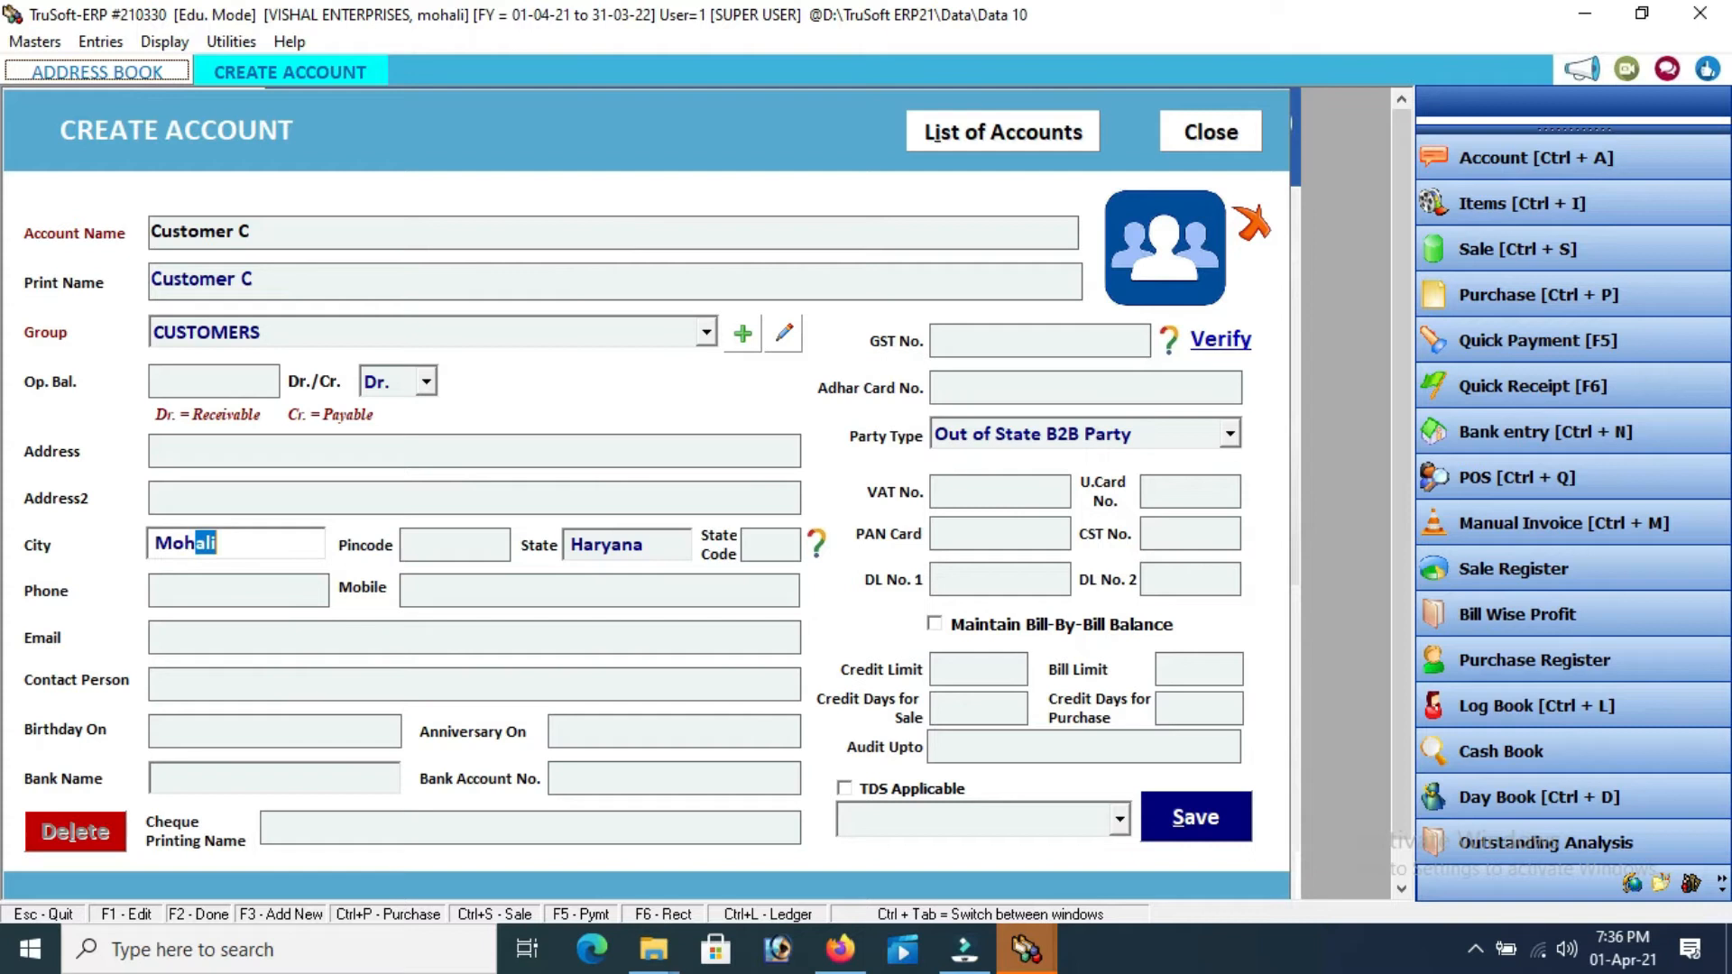
pyautogui.press('Return')
pyautogui.press('Return')
pyautogui.press('End')
pyautogui.press('BackSpace')
pyautogui.press('BackSpace')
pyautogui.press('BackSpace')
pyautogui.press('BackSpace')
pyautogui.press('BackSpace')
pyautogui.press('BackSpace')
pyautogui.press('BackSpace')
pyautogui.write('pu')
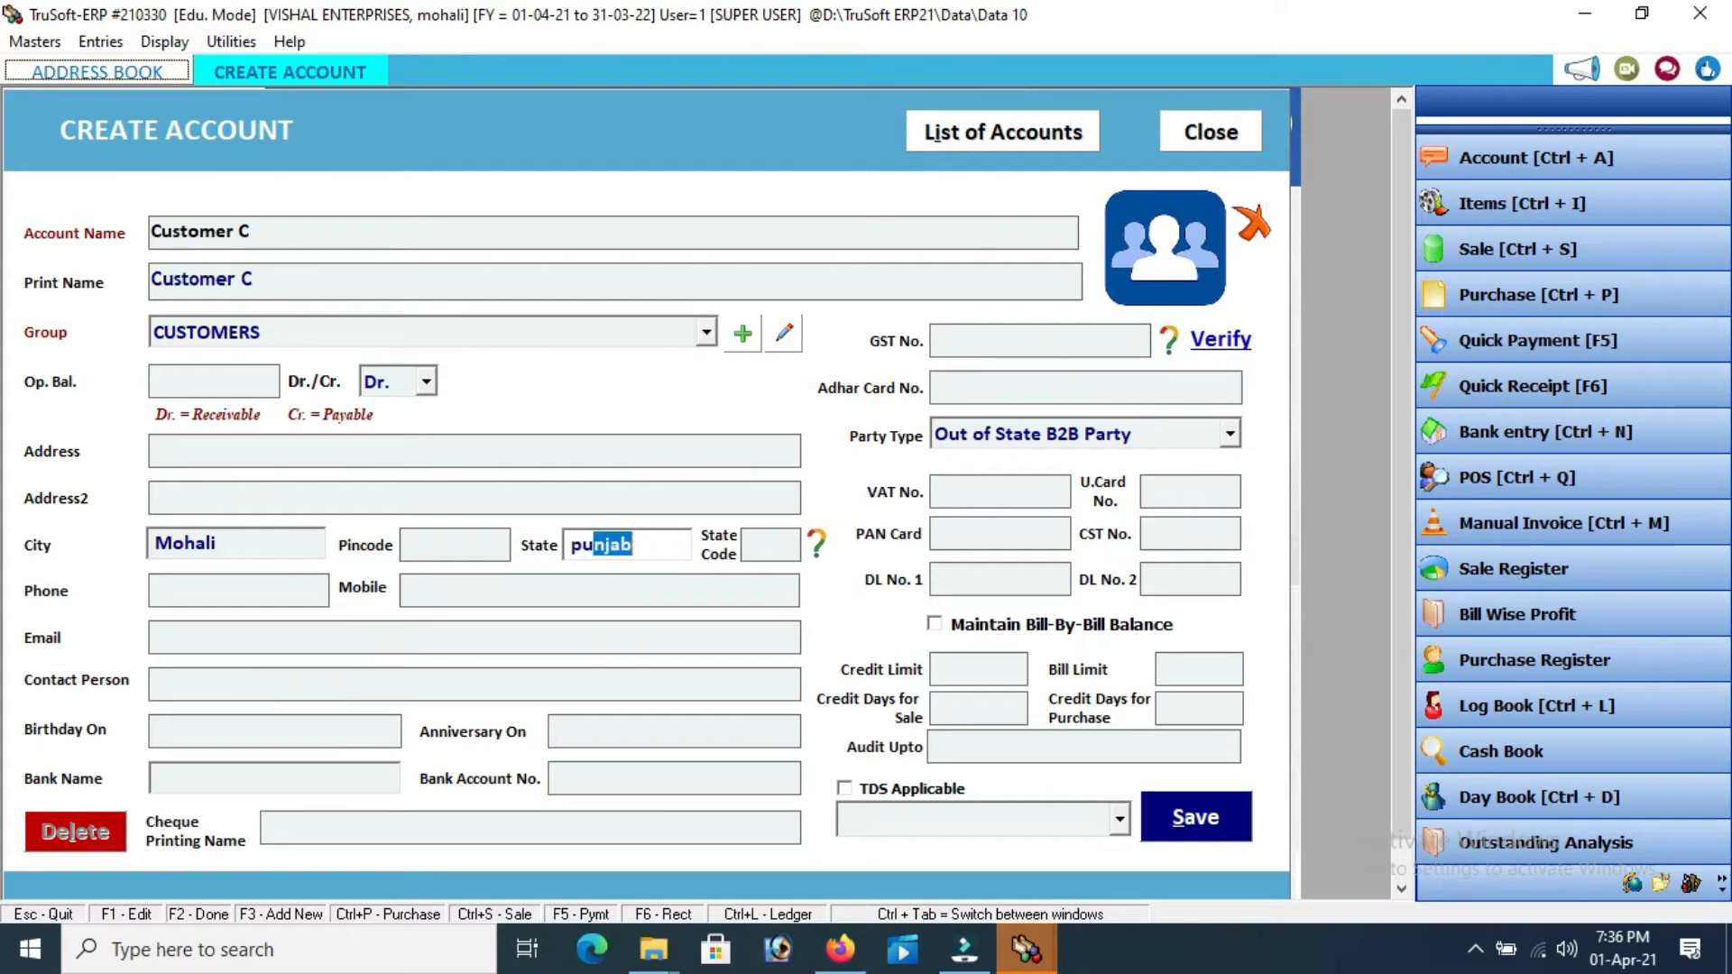
pyautogui.press('Return')
pyautogui.press('Return')
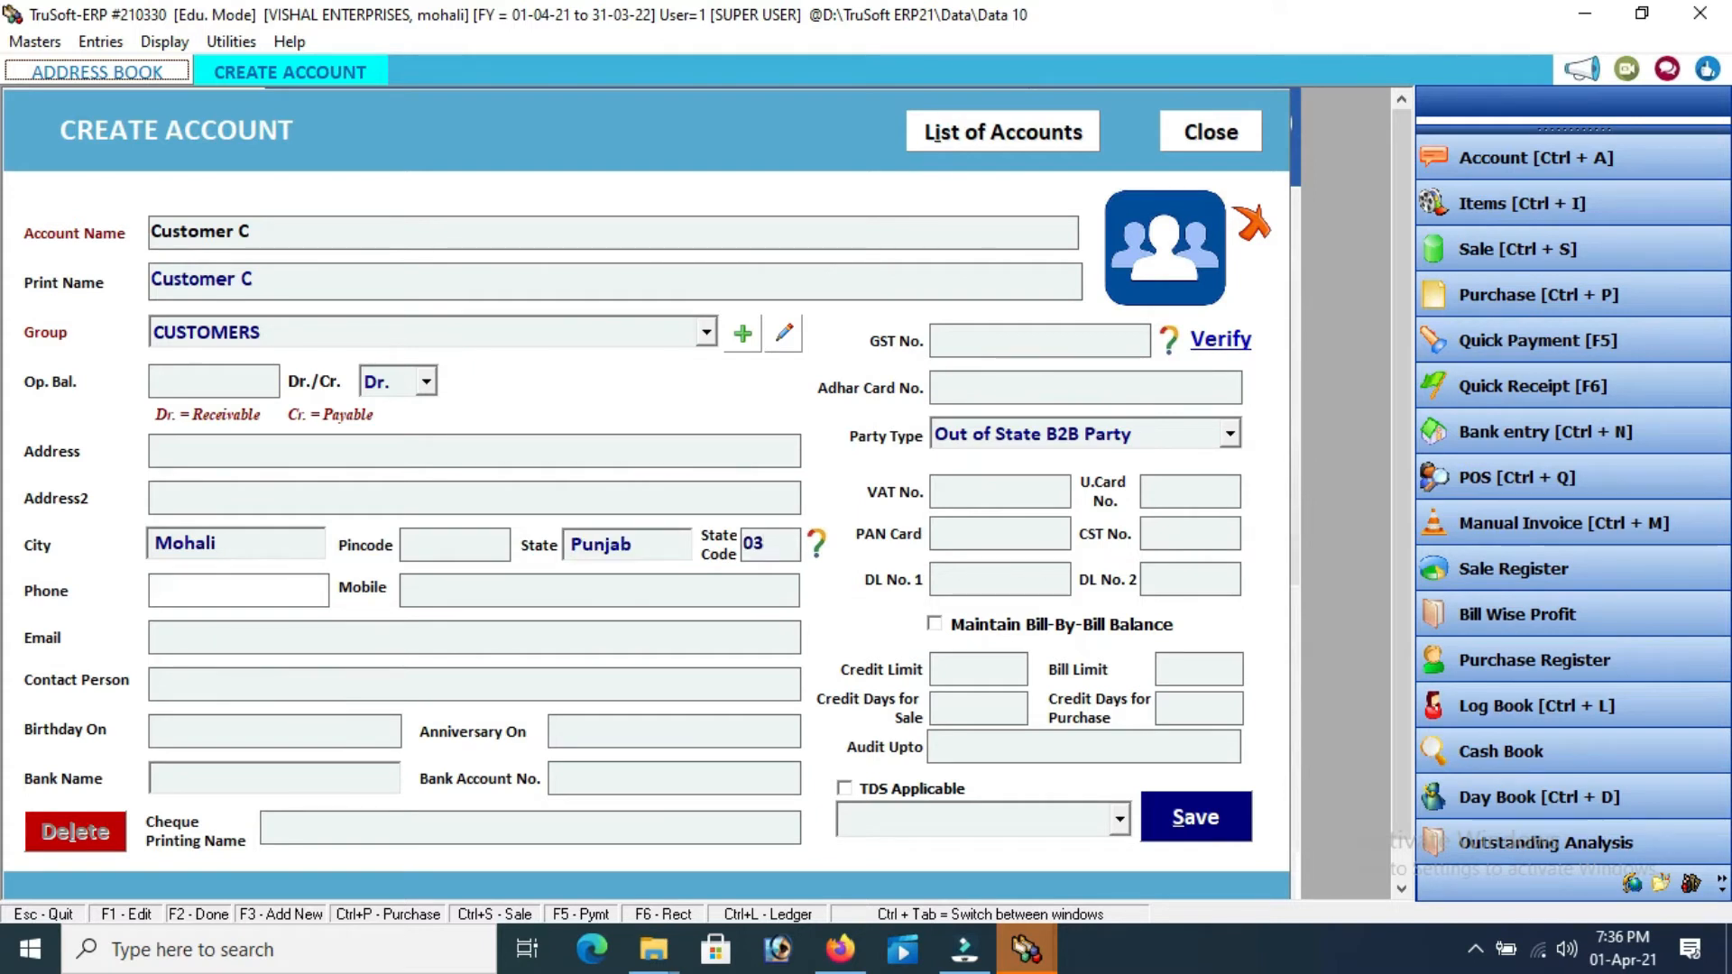
pyautogui.press('Return')
pyautogui.press('Return')
pyautogui.press('Return')
pyautogui.press('Return')
pyautogui.press('Return')
pyautogui.press('Return')
pyautogui.press('Return')
pyautogui.press('Return')
pyautogui.press('Return')
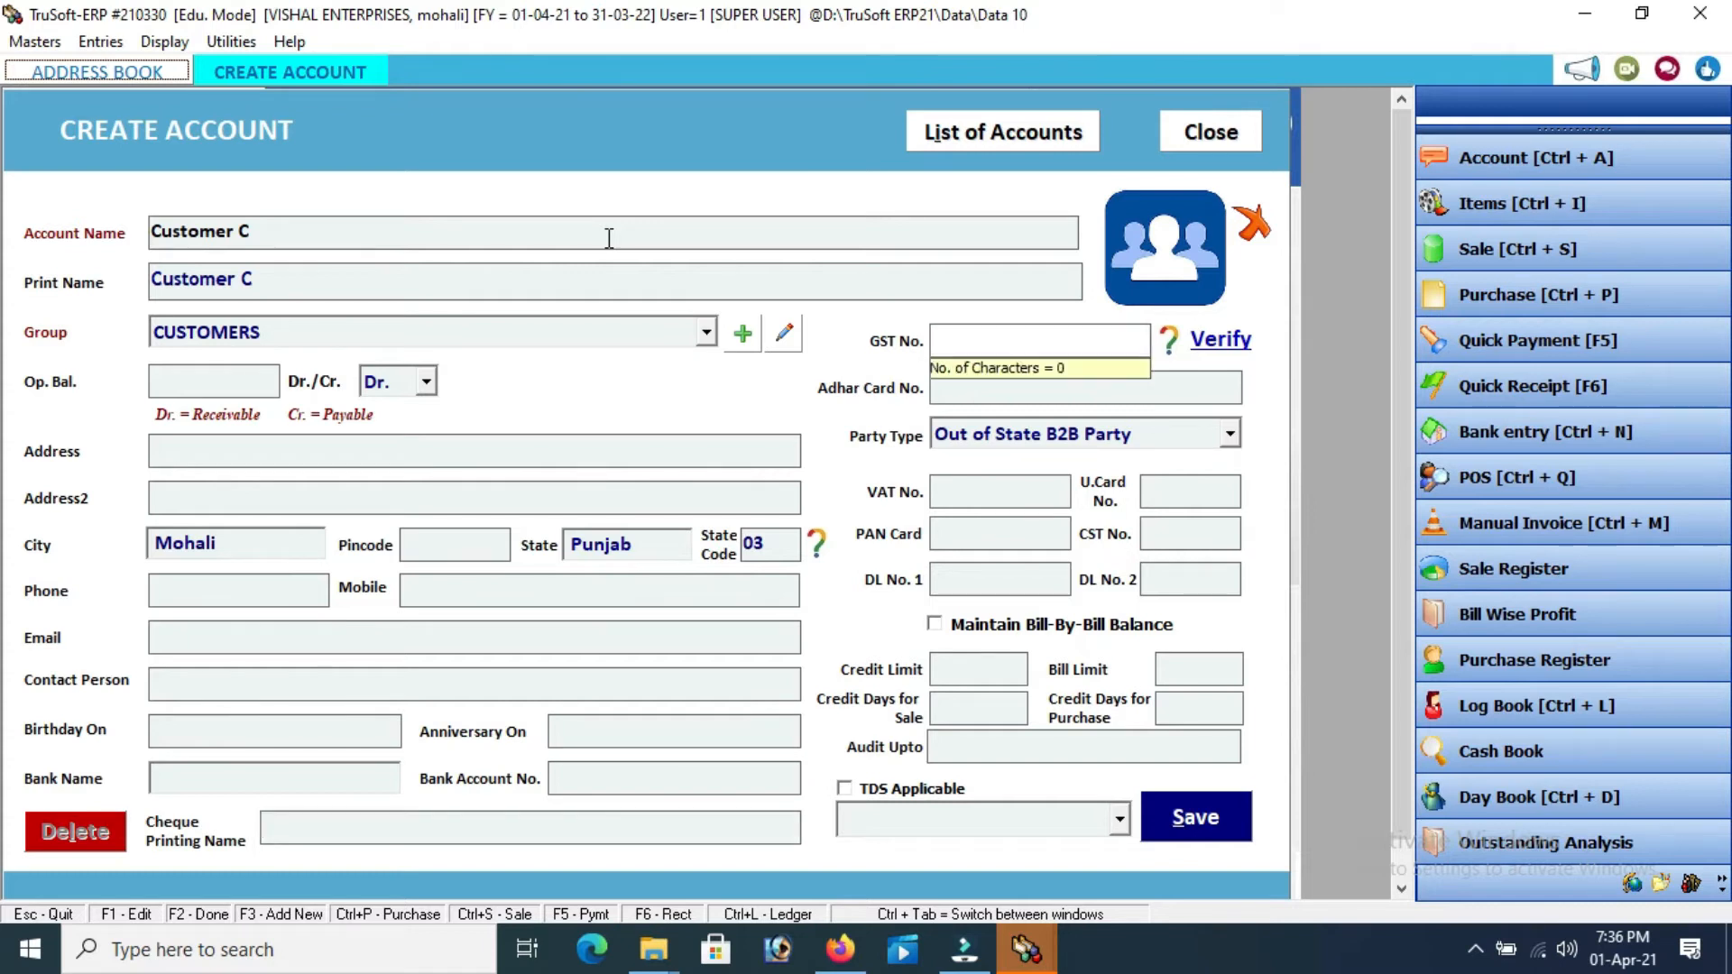
# Save Customer C as a Within State Consumer party with no GST number
pyautogui.press('Return')
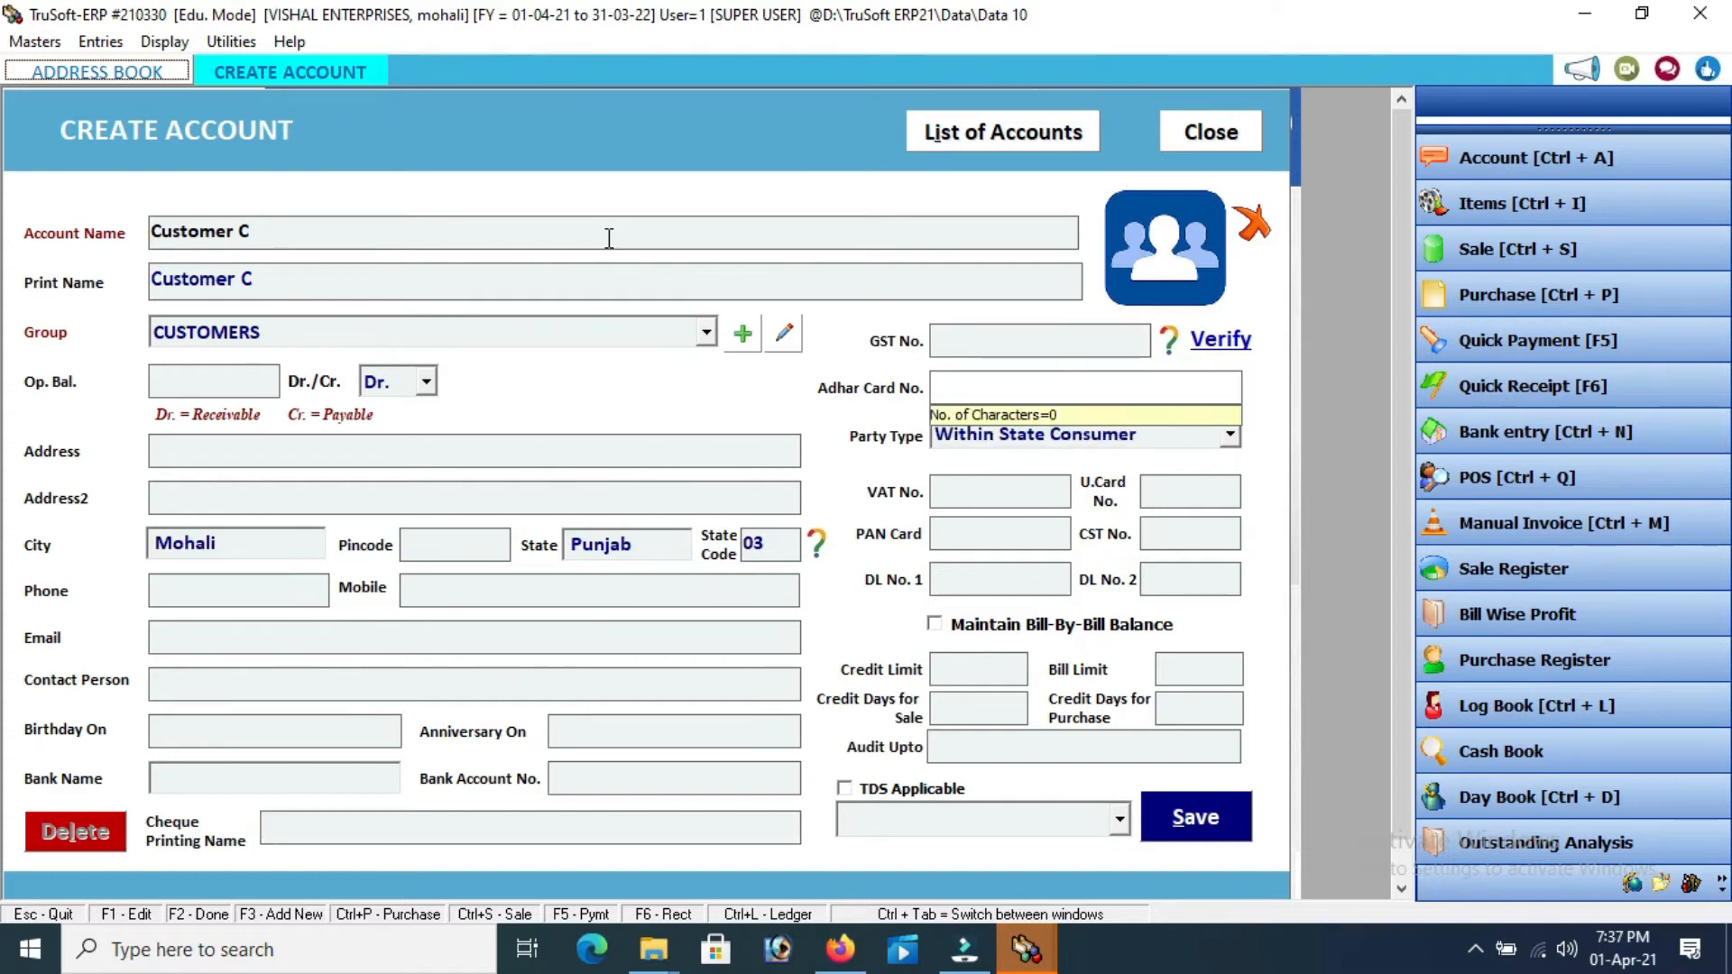
pyautogui.press('Return')
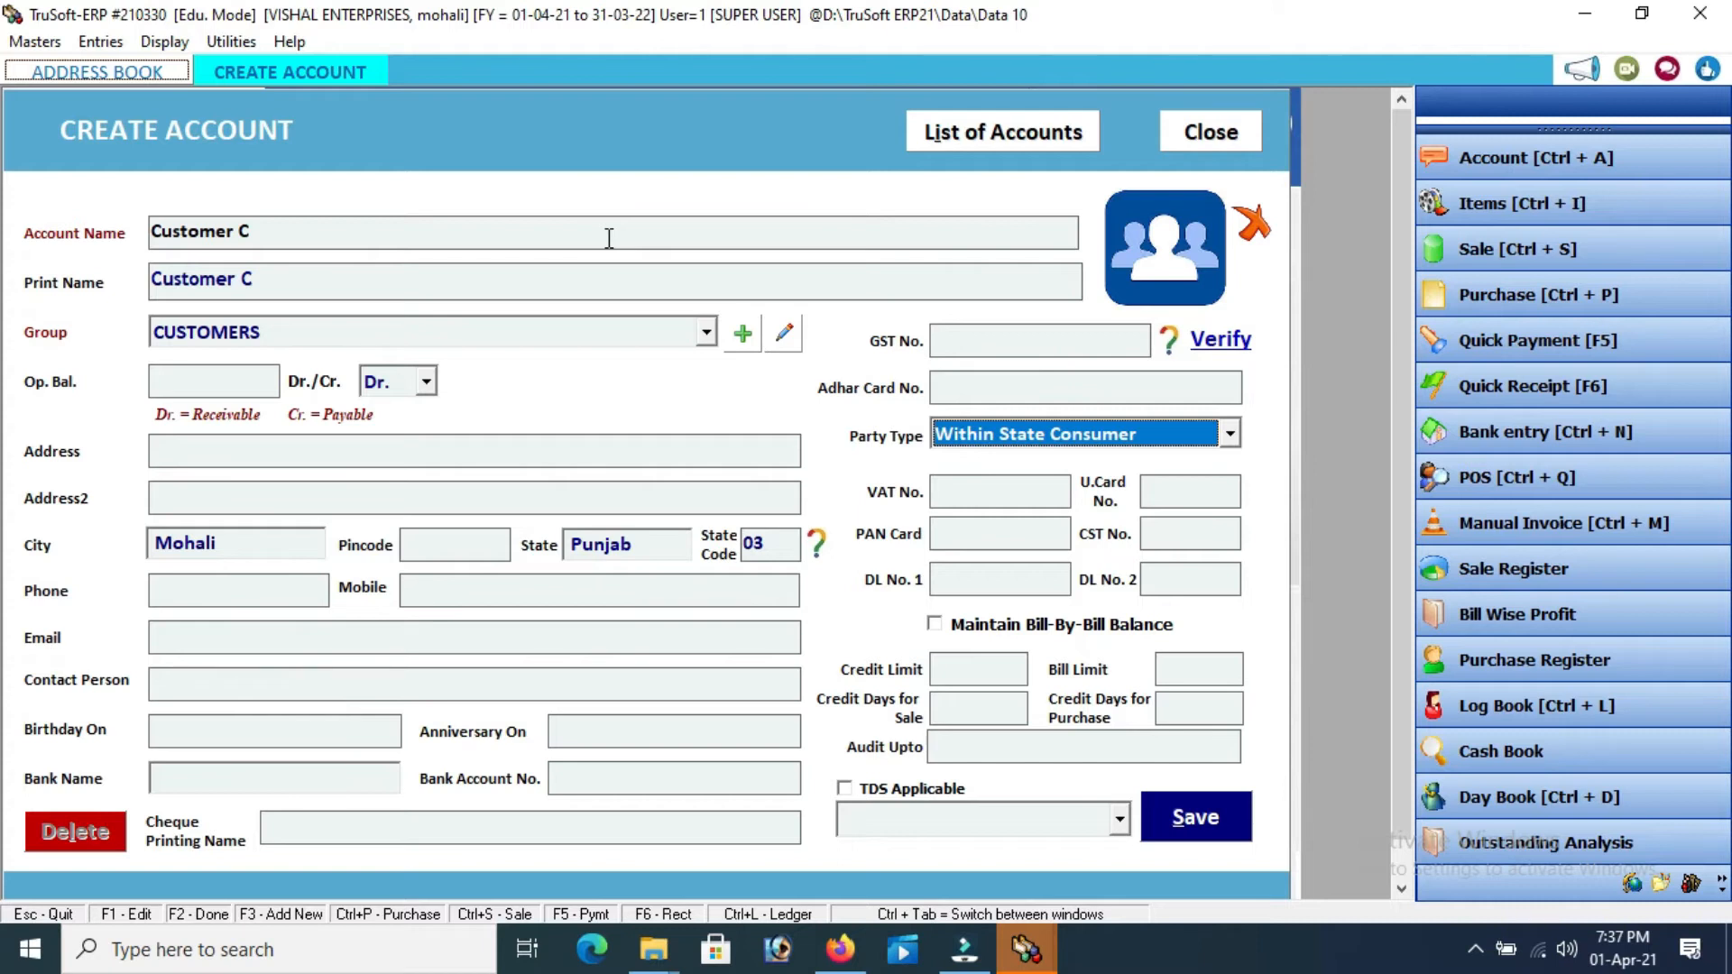
pyautogui.press('Return')
pyautogui.press('Return')
pyautogui.press('Return')
pyautogui.press('Return')
pyautogui.press('Return')
pyautogui.press('Return')
pyautogui.press('Return')
pyautogui.press('Return')
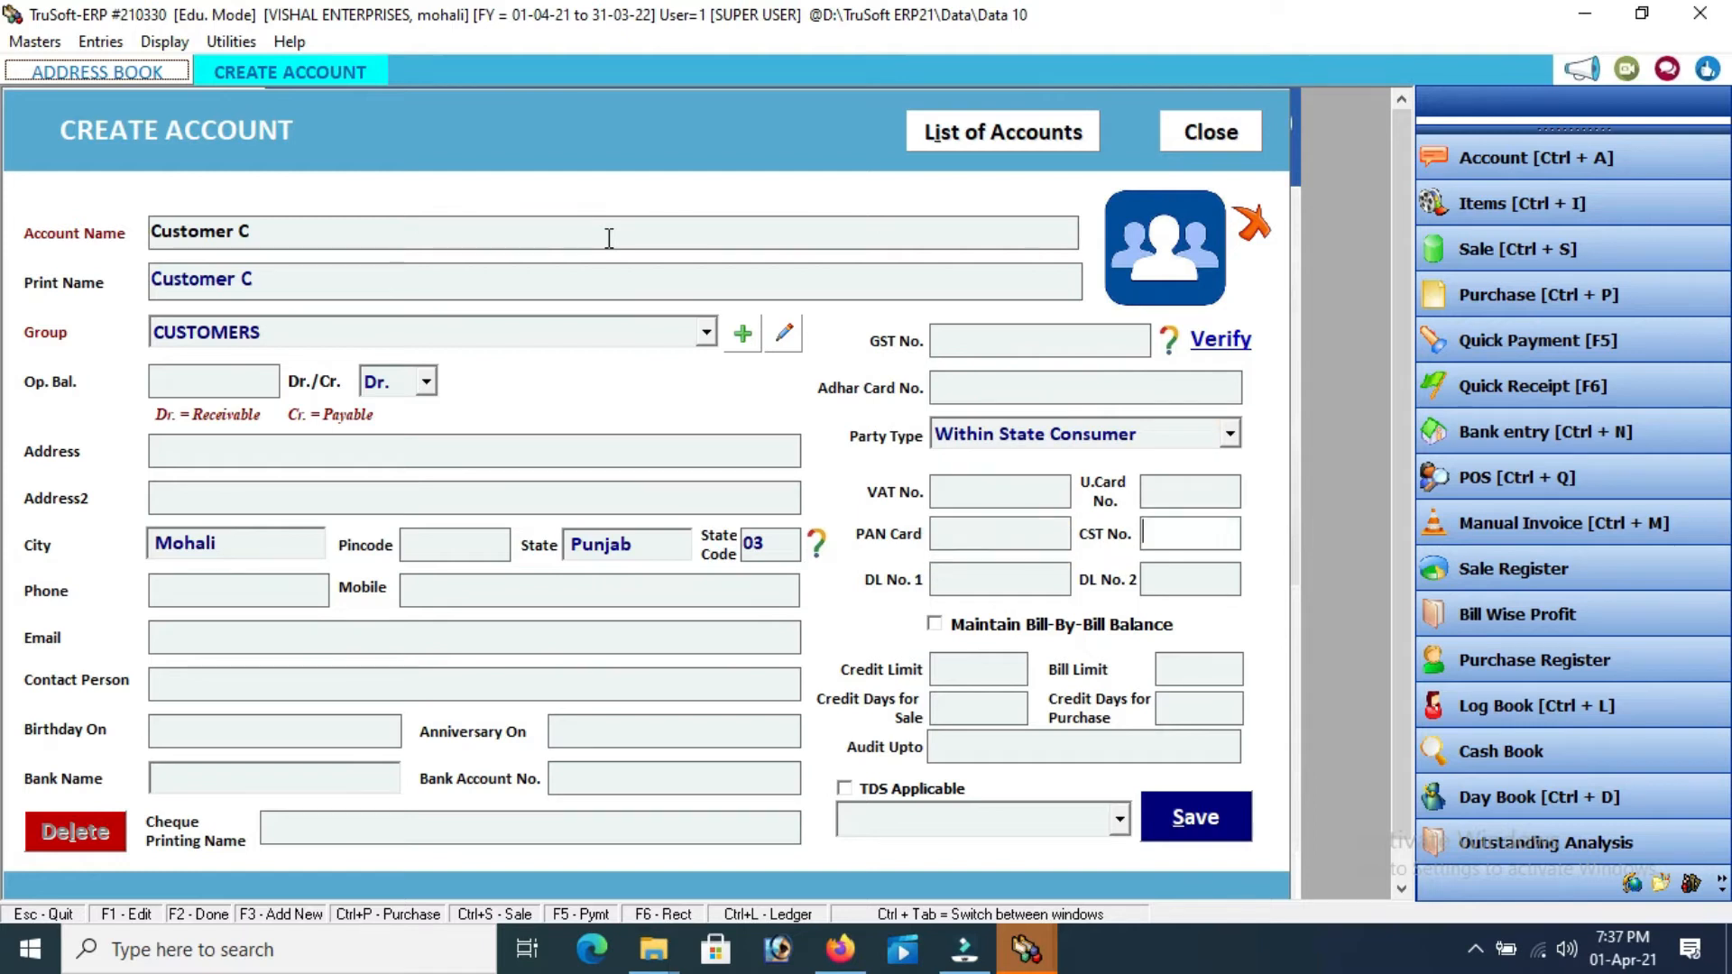
pyautogui.press('Return')
pyautogui.press('Return')
pyautogui.press('Return')
pyautogui.press('Return')
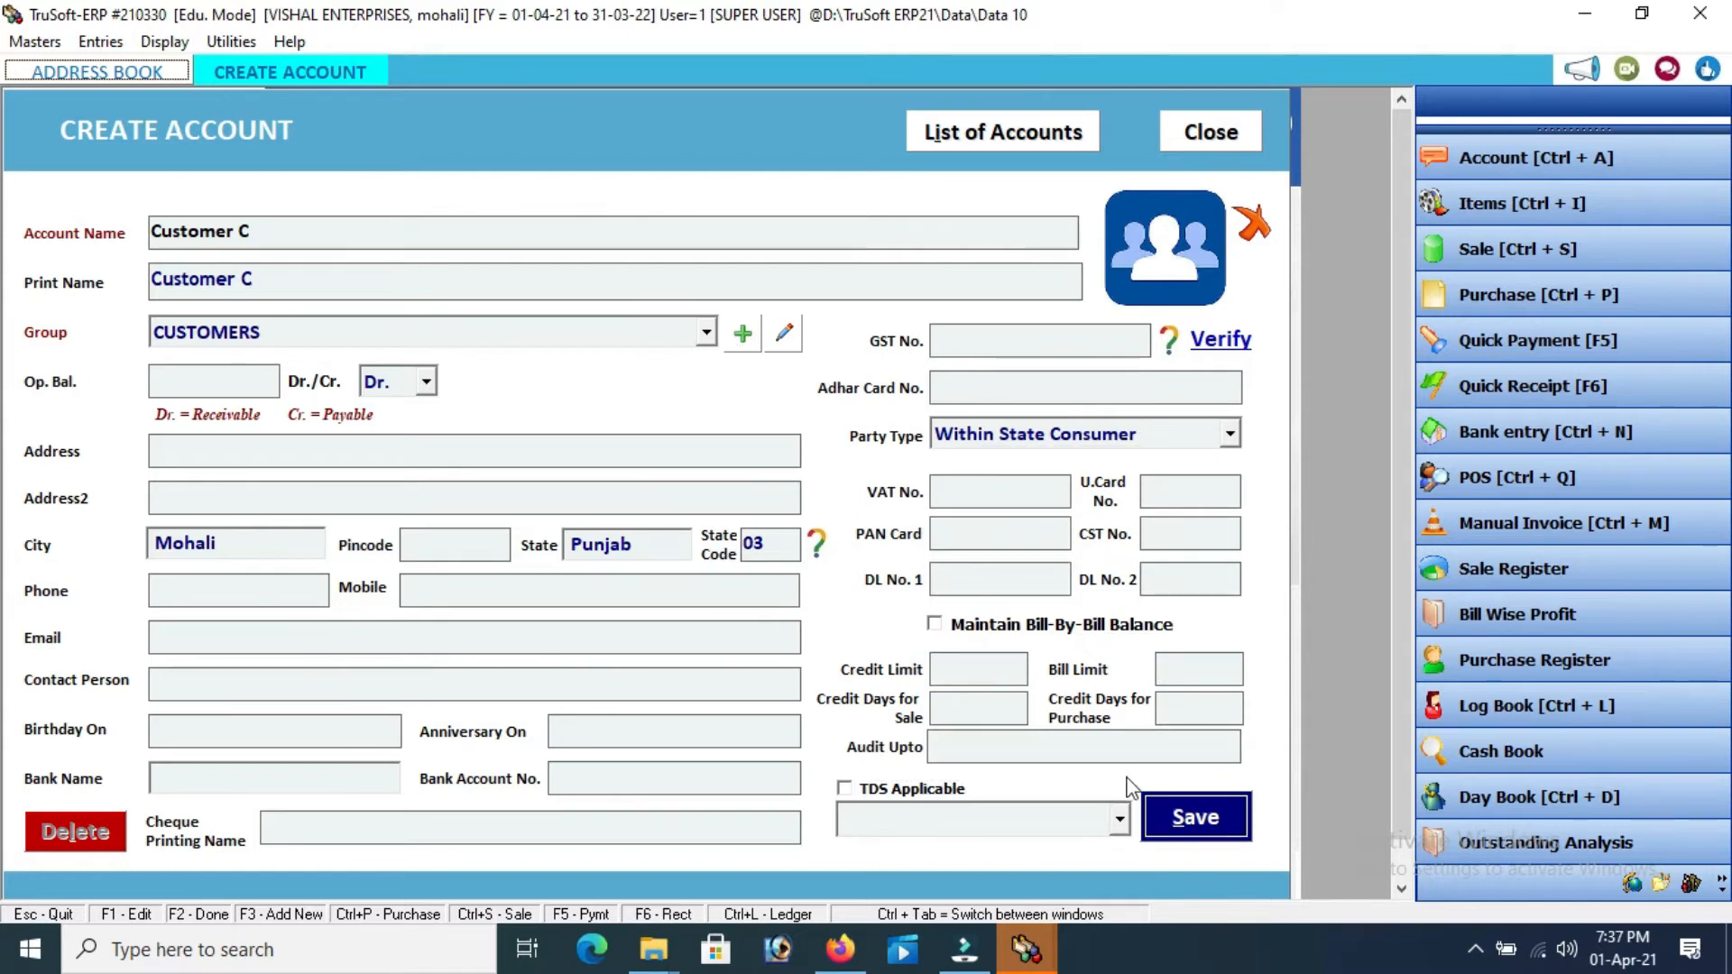
pyautogui.click(1184, 806)
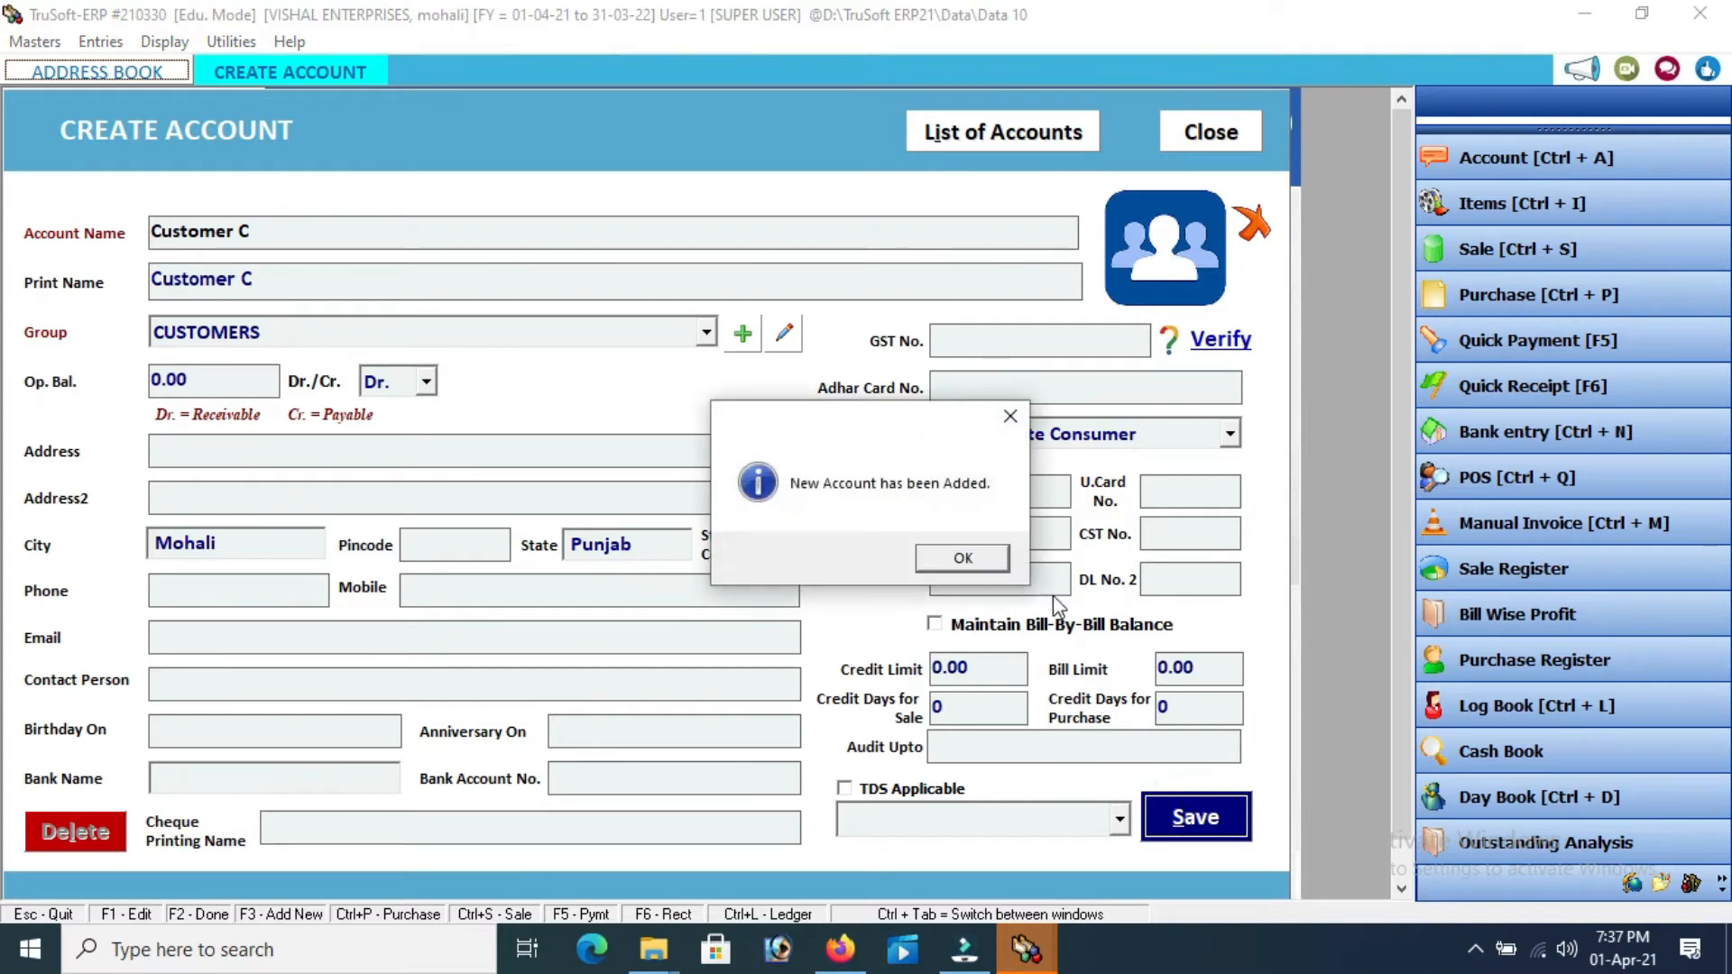
pyautogui.click(961, 561)
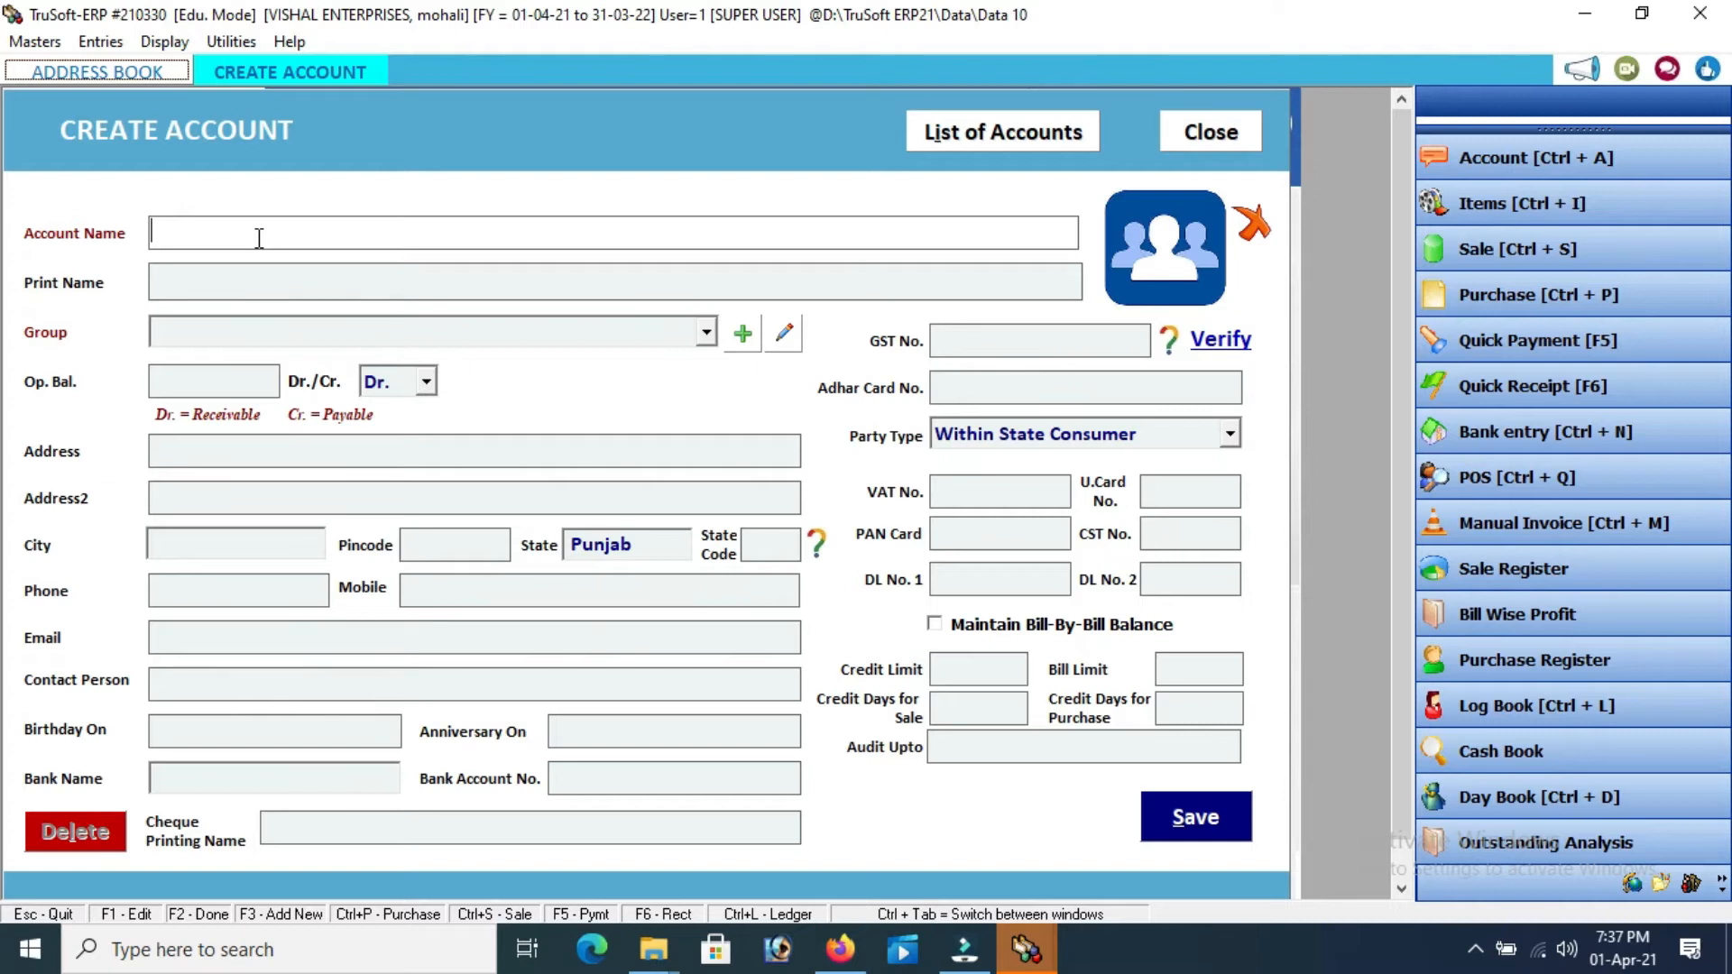
# Name the new account Supplier A, assign the SUPPLIERS group, and keep balance type Cr
pyautogui.write('supplier a')
pyautogui.press('Return')
pyautogui.press('Return')
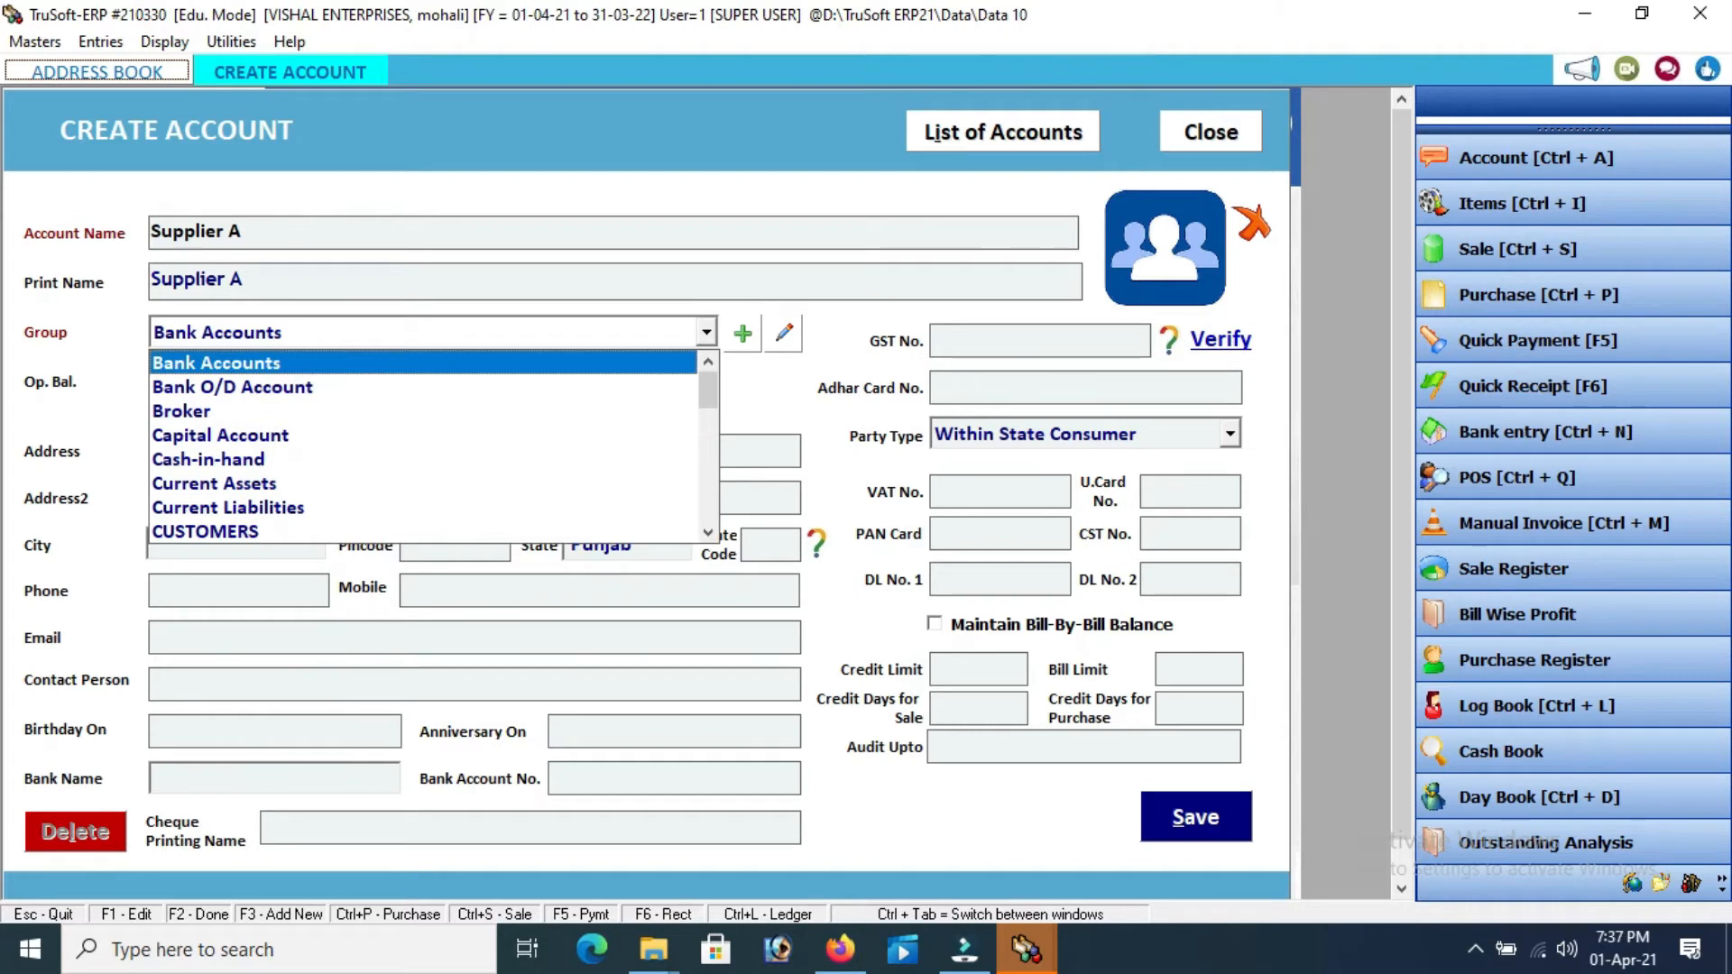
pyautogui.press('s')
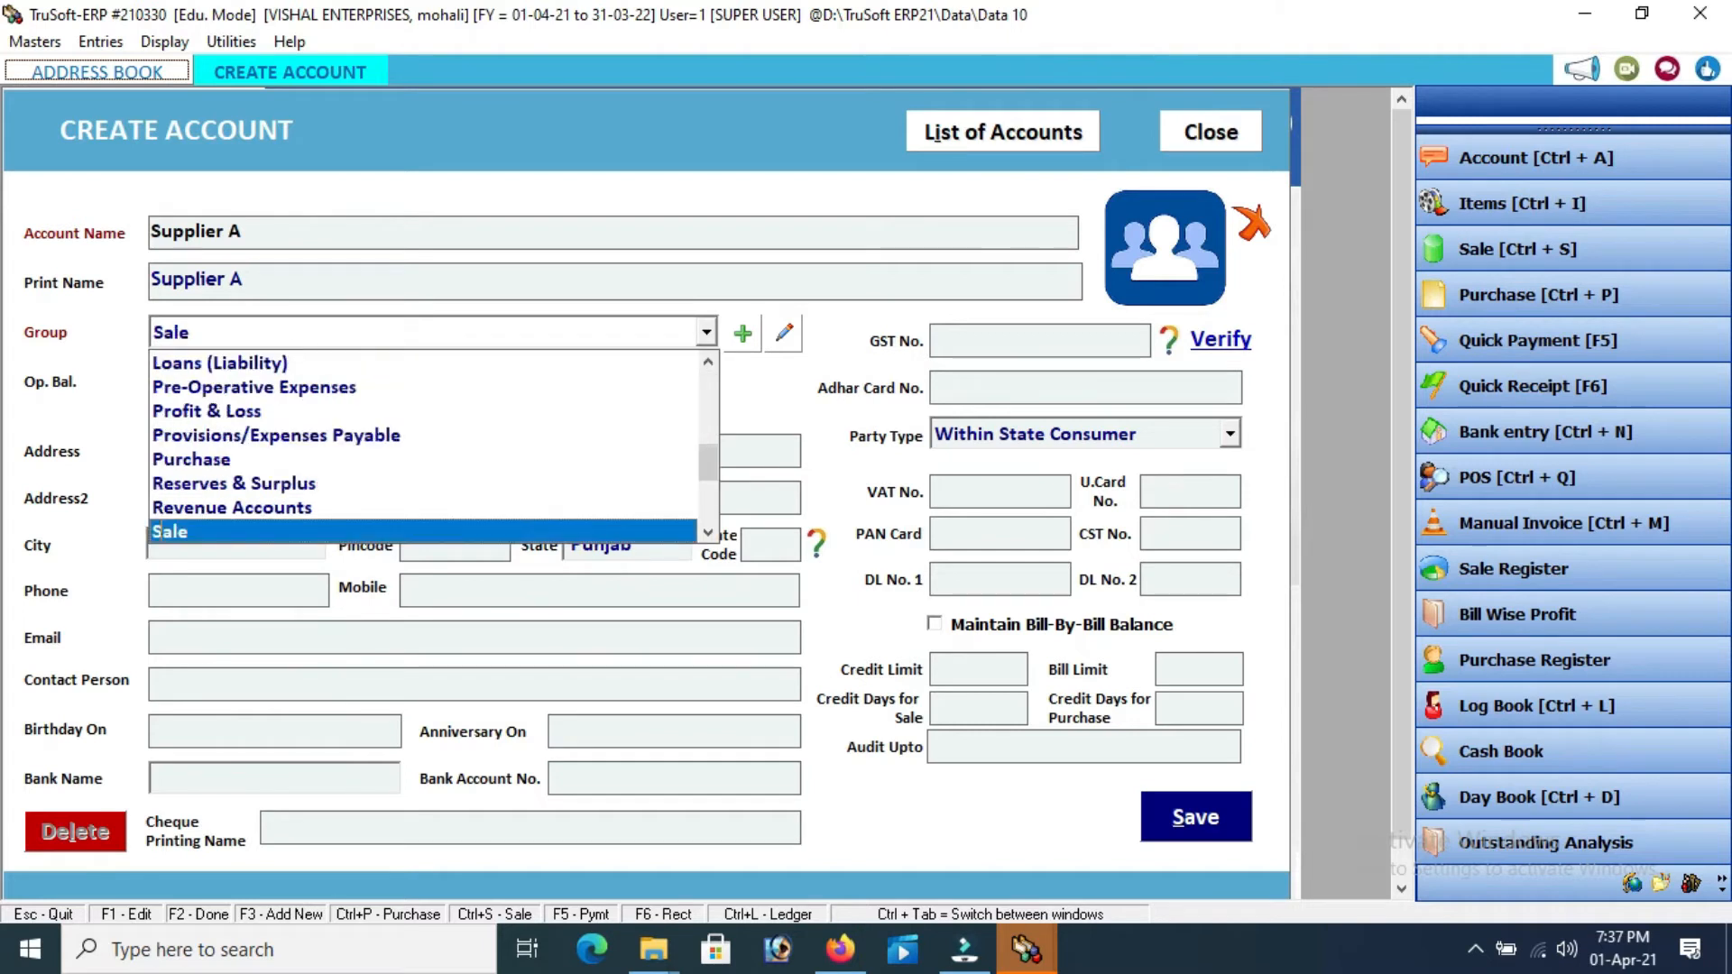
pyautogui.press('Down')
pyautogui.press('Down')
pyautogui.press('Down')
pyautogui.press('Down')
pyautogui.press('Down')
pyautogui.press('Down')
pyautogui.press('Down')
pyautogui.press('Down')
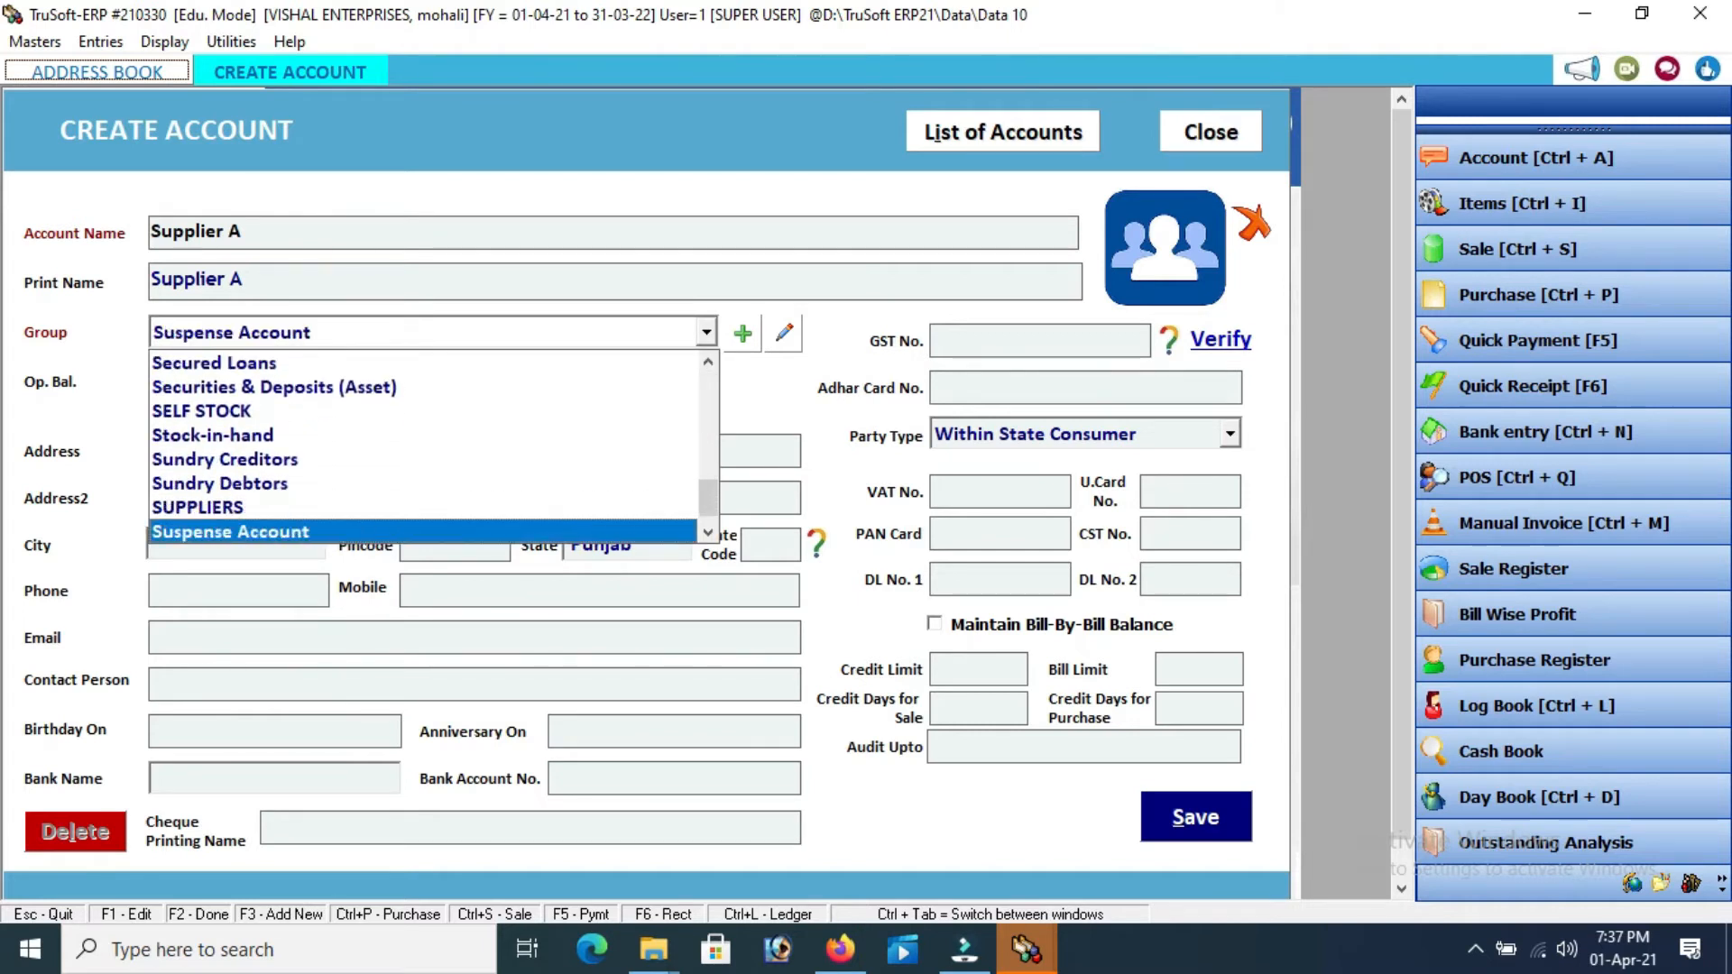
pyautogui.press('Up')
pyautogui.press('Return')
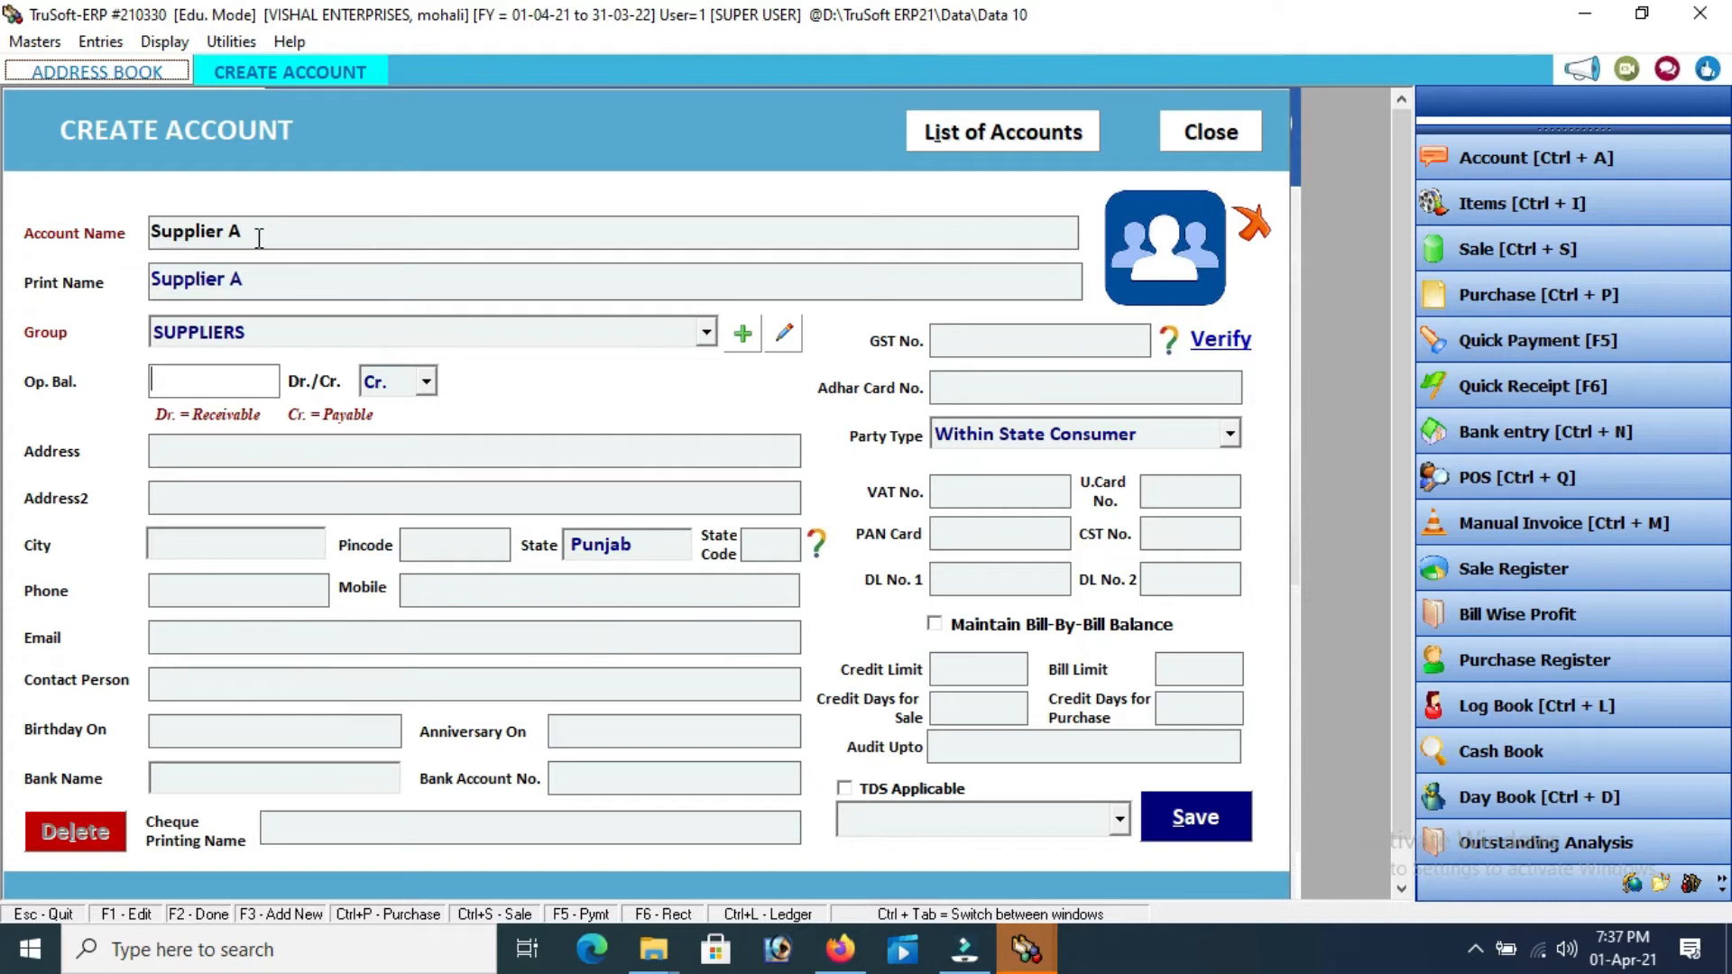
pyautogui.press('Return')
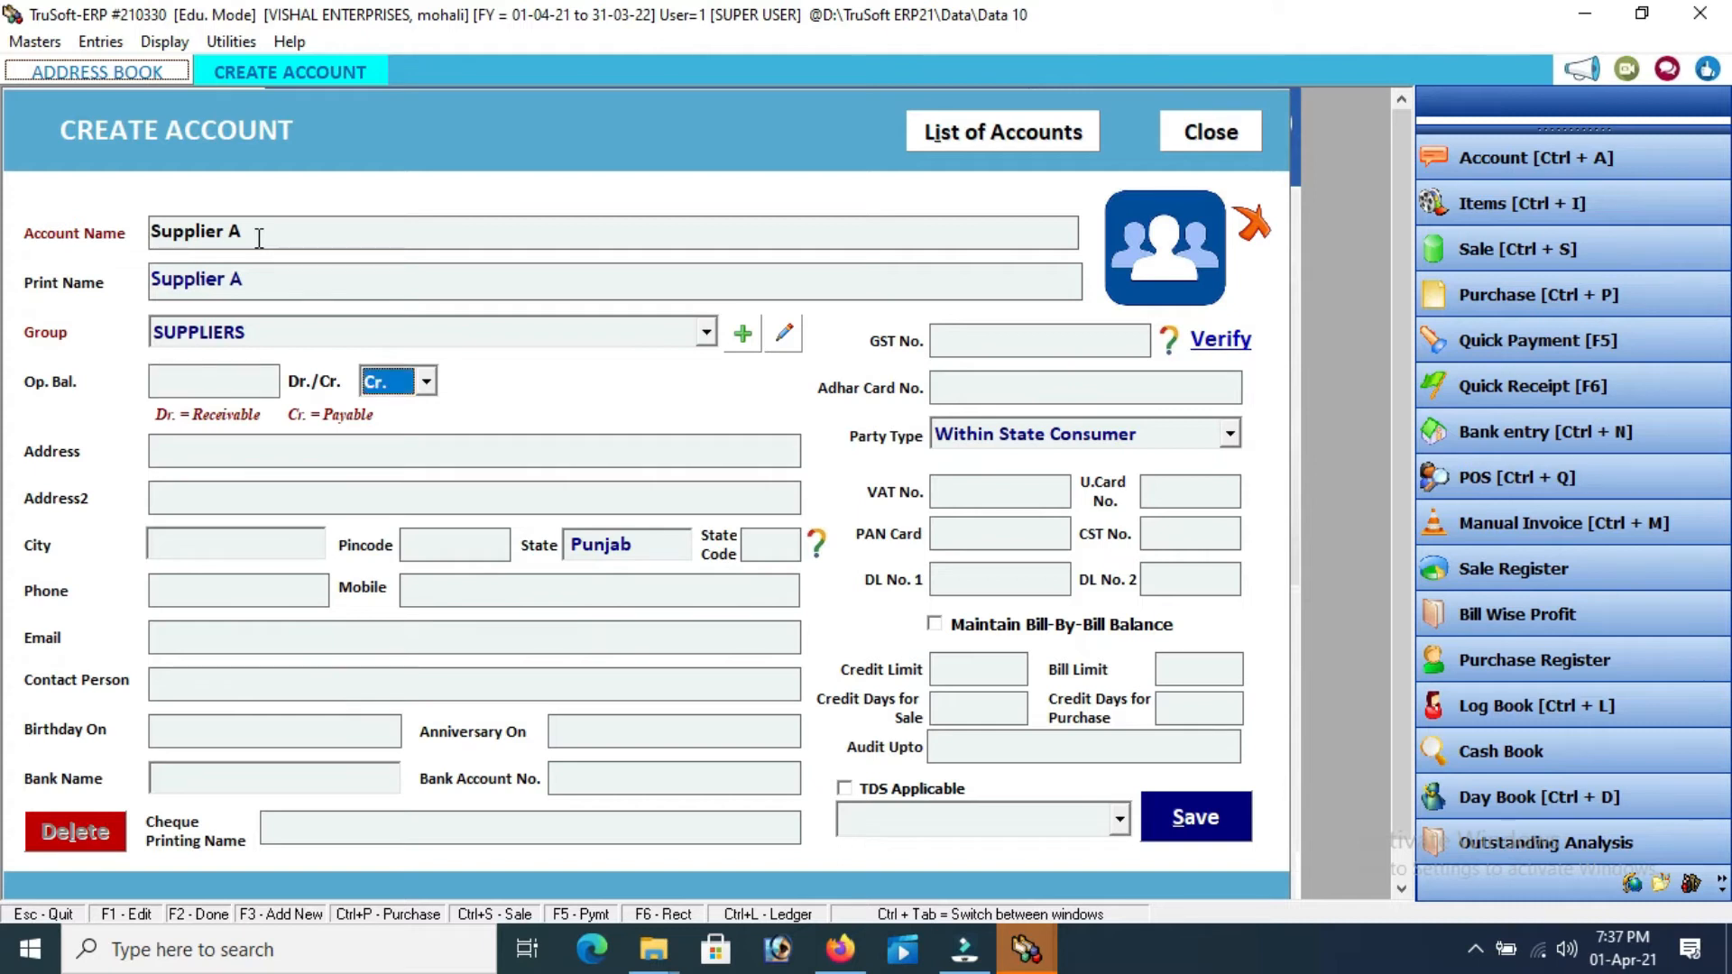
pyautogui.press('Return')
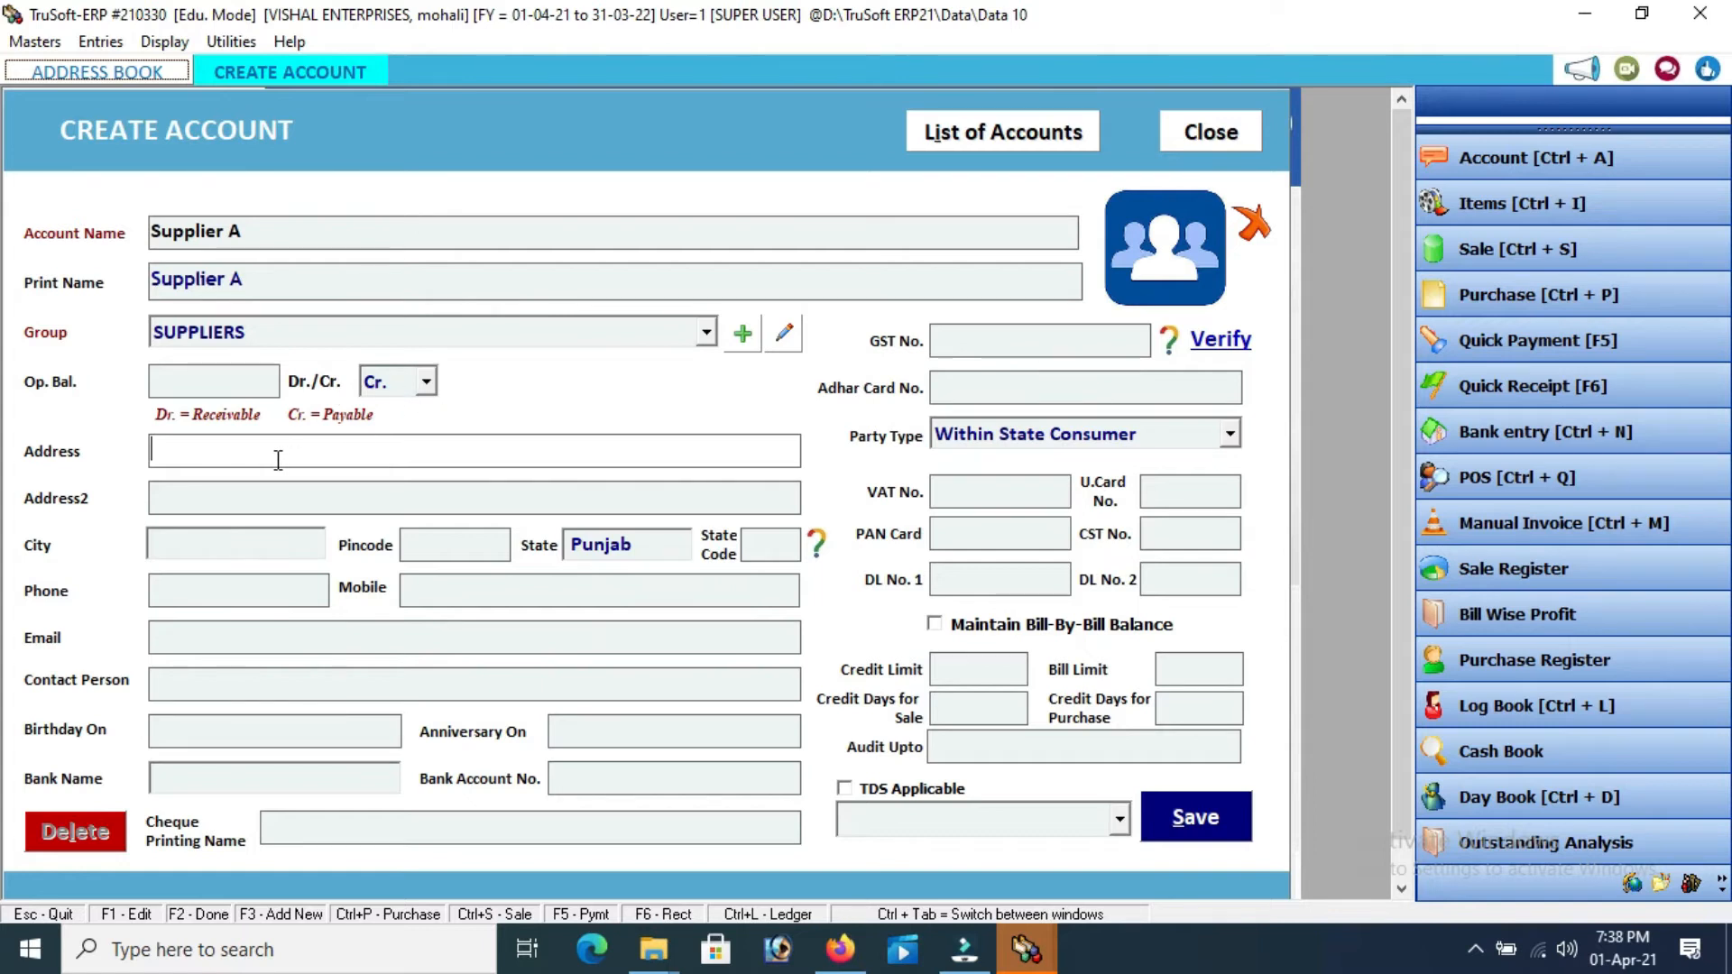
# Give Supplier A city Mohali, state code 03, its GST number, and Within State B2B party type
pyautogui.press('Return')
pyautogui.press('Return')
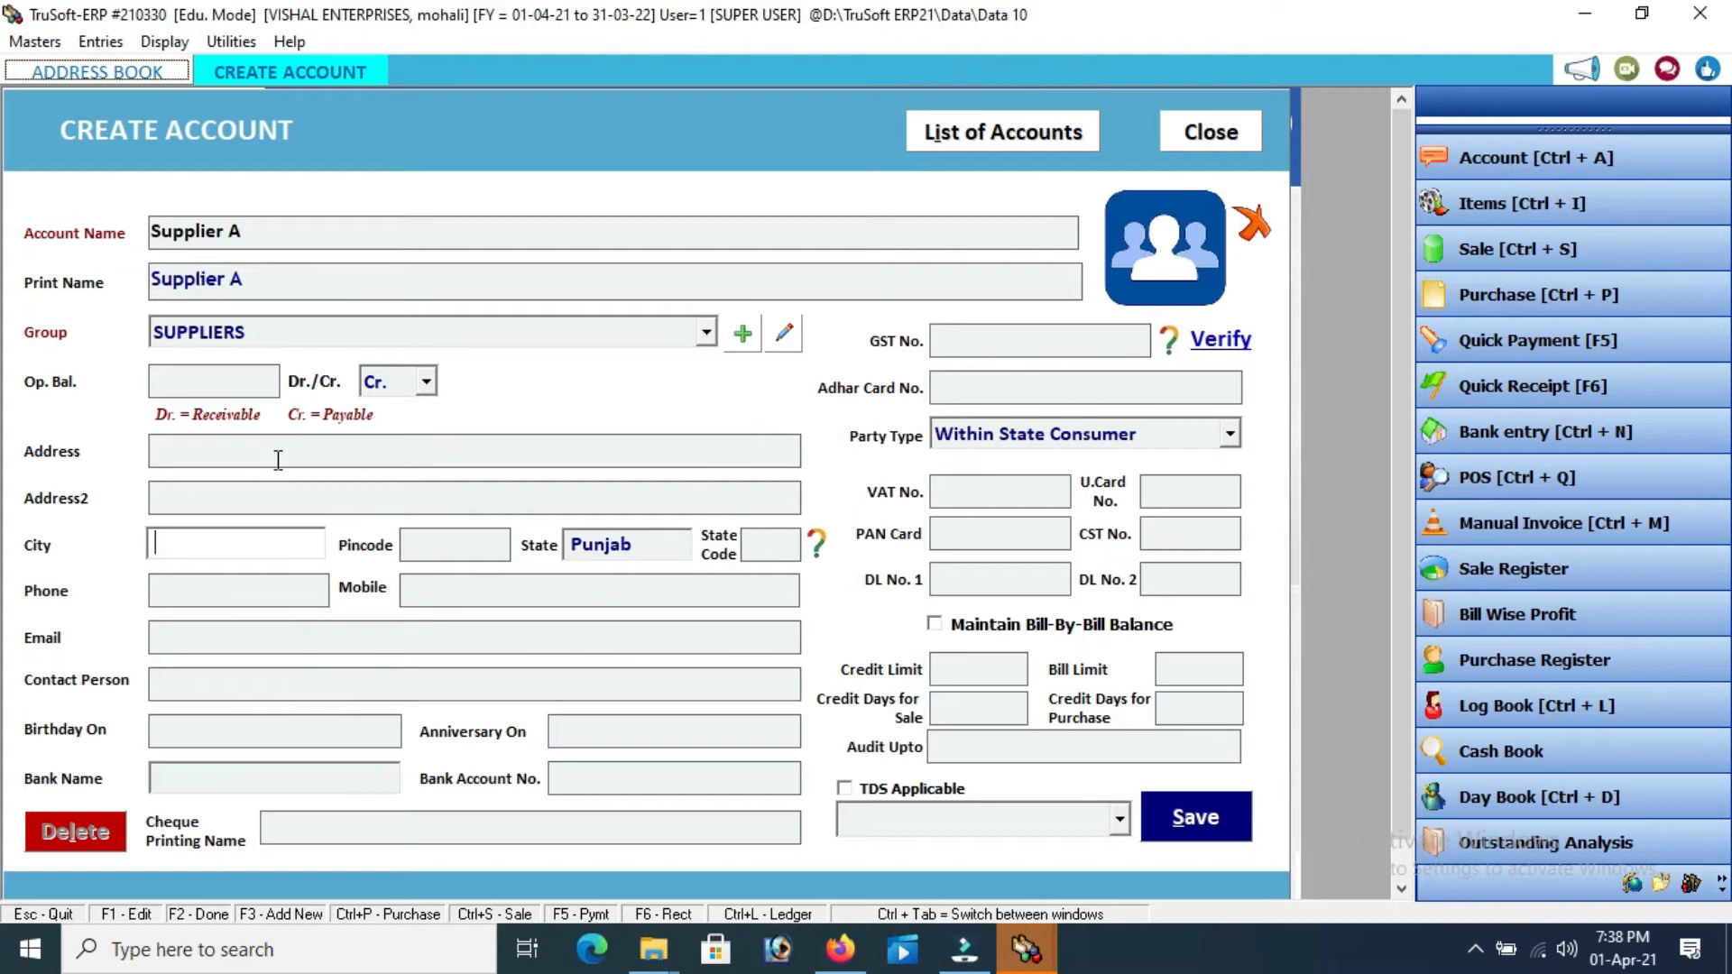
pyautogui.write('Mohali')
pyautogui.press('Return')
pyautogui.press('Return')
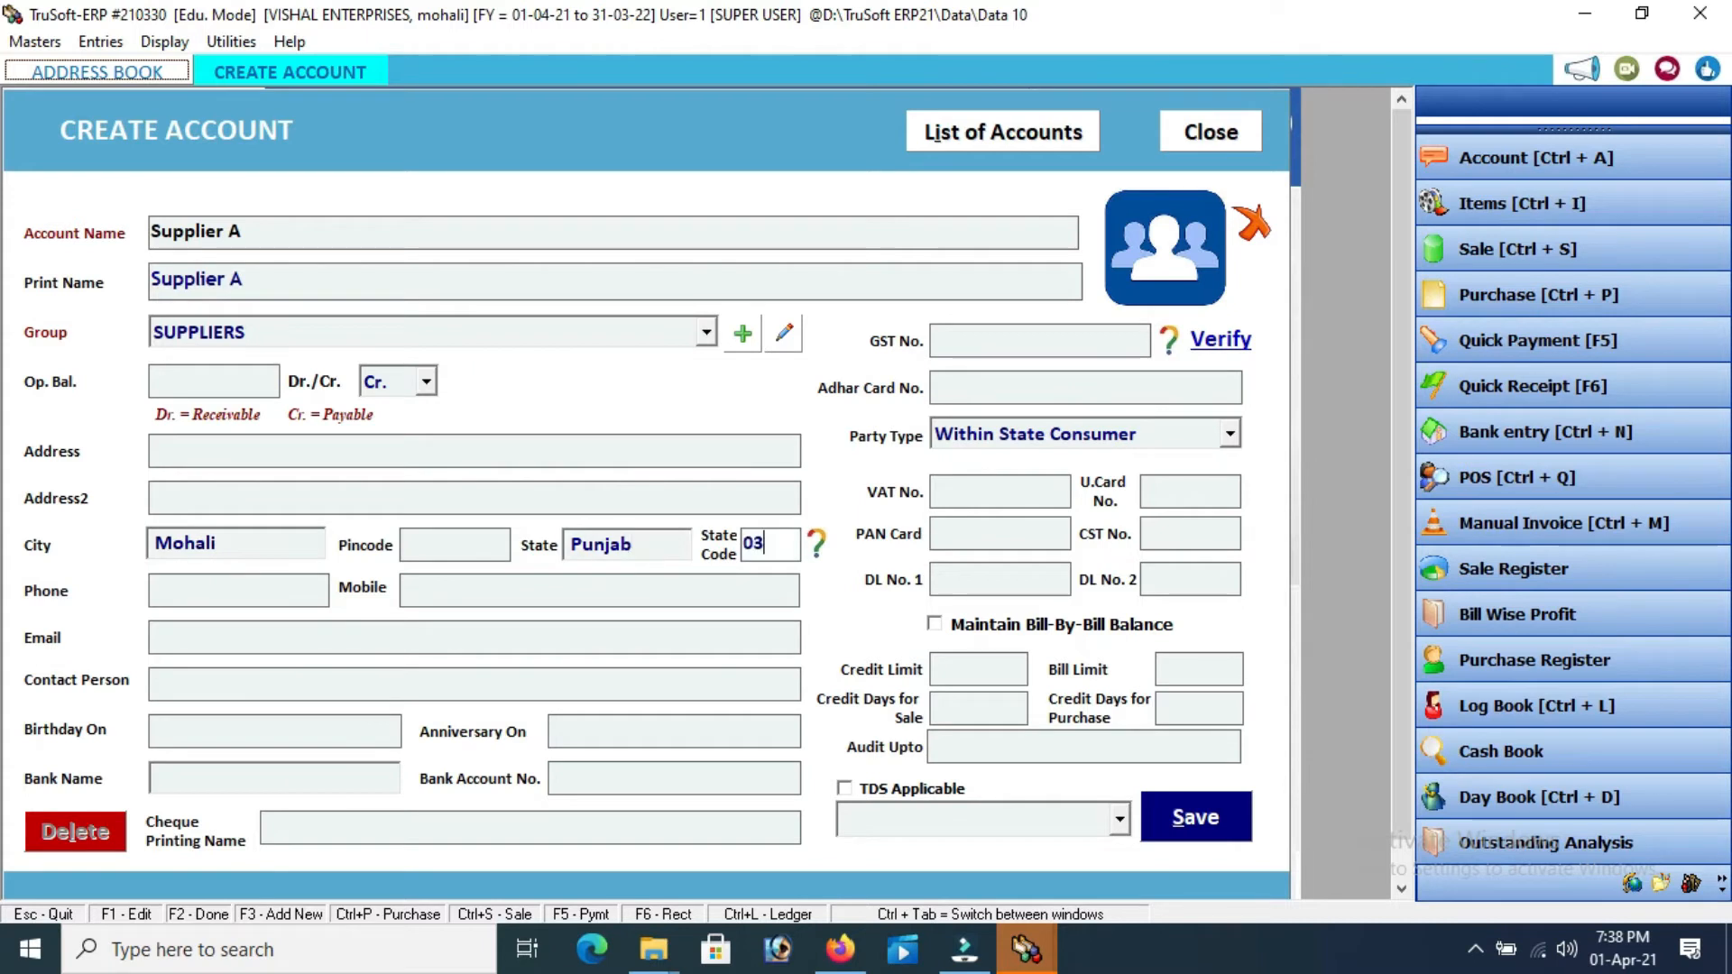
pyautogui.press('Return')
pyautogui.press('Return')
pyautogui.press('Return')
pyautogui.press('Return')
pyautogui.press('Return')
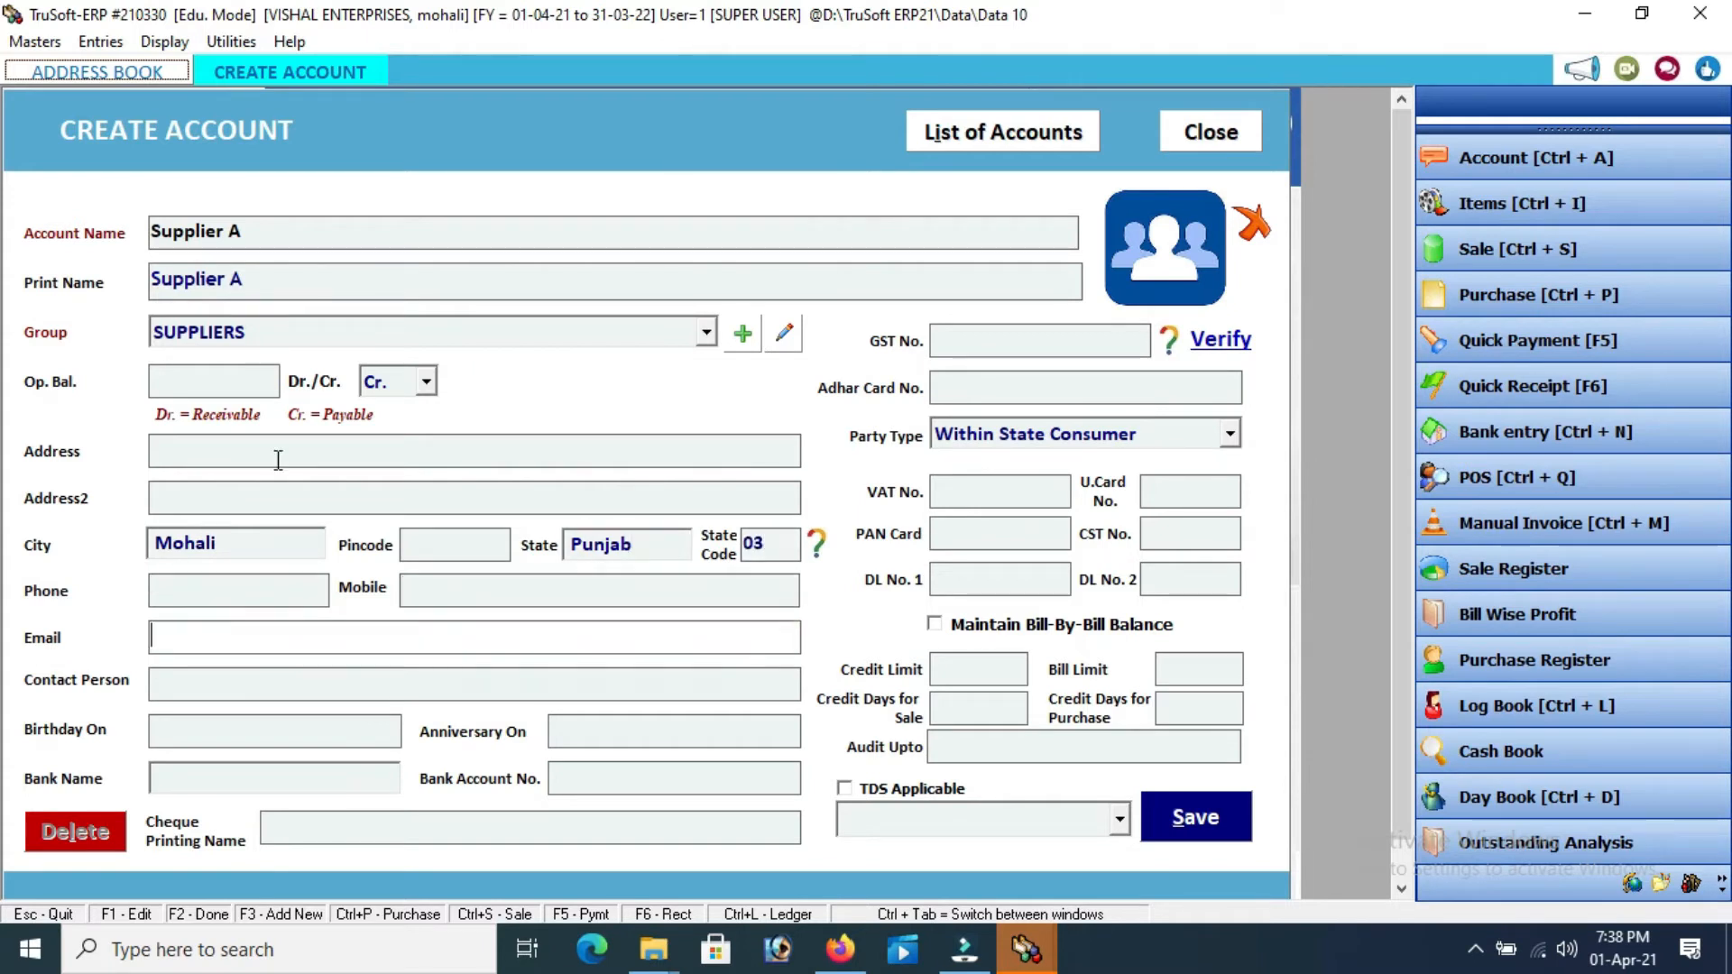
pyautogui.press('Return')
pyautogui.press('Return')
pyautogui.press('Return')
pyautogui.press('Return')
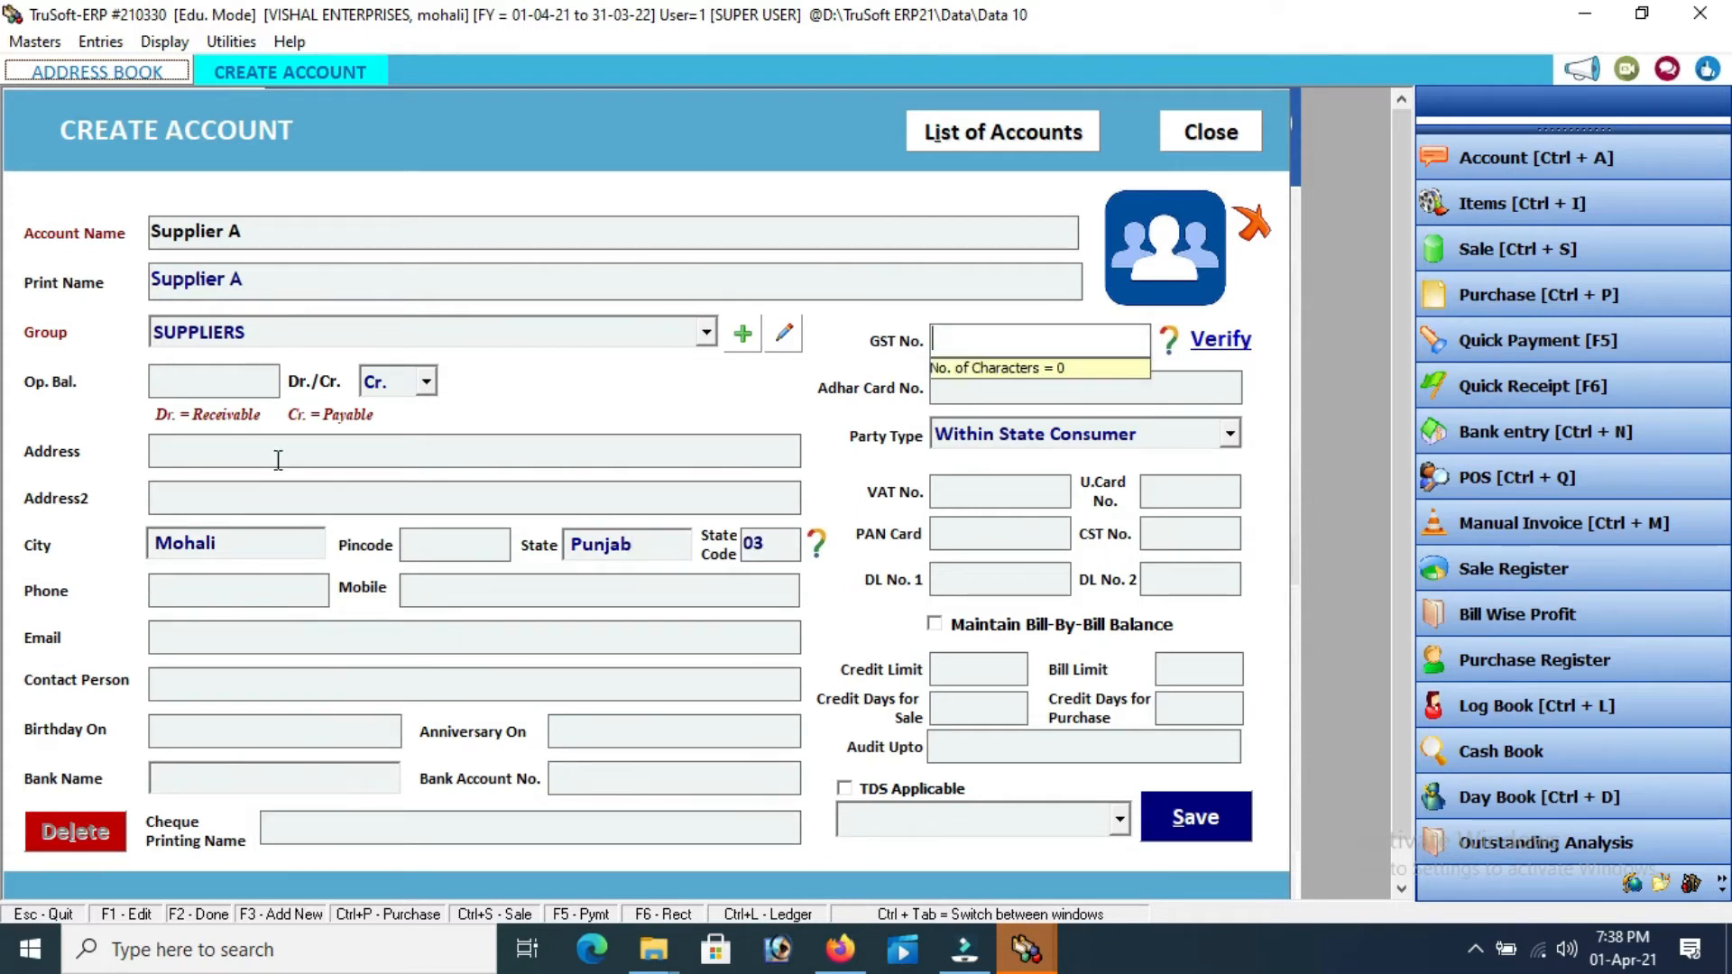
pyautogui.write('03gsdfdfg54646')
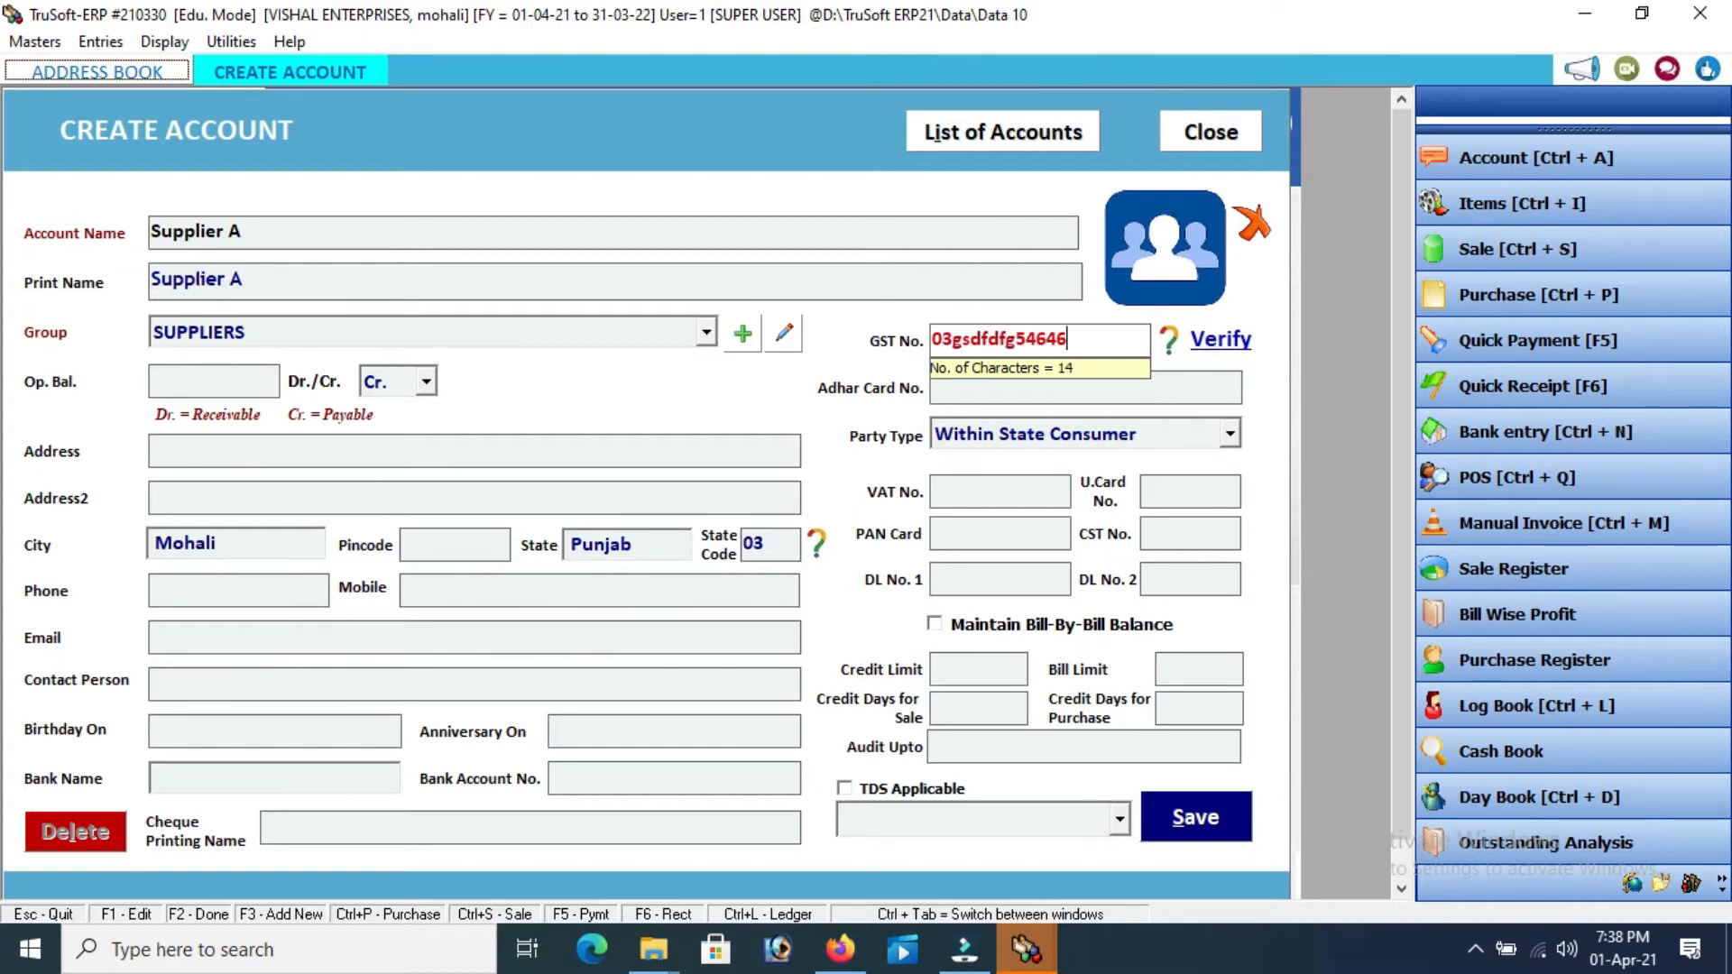
pyautogui.press('Return')
pyautogui.press('Return')
pyautogui.press('Return')
pyautogui.press('Return')
pyautogui.press('Return')
pyautogui.press('Return')
pyautogui.press('Return')
pyautogui.press('Return')
pyautogui.press('Return')
pyautogui.press('Return')
pyautogui.press('Return')
pyautogui.press('Return')
pyautogui.press('Return')
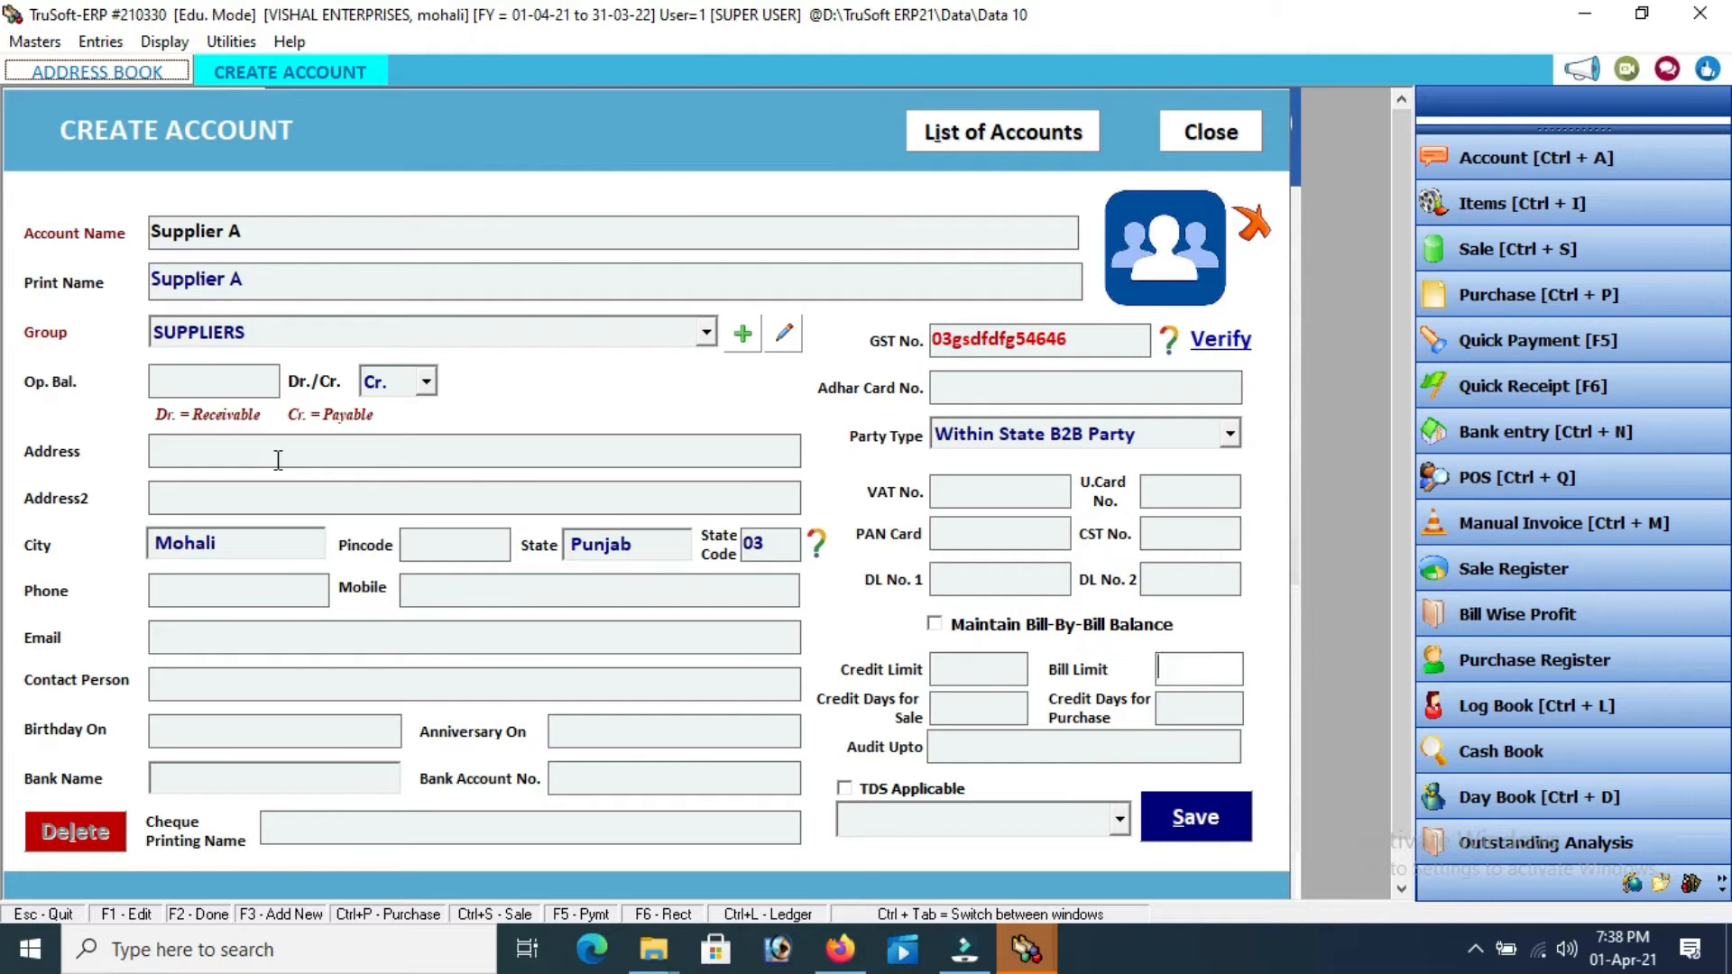
pyautogui.press('Return')
pyautogui.press('Return')
pyautogui.press('Return')
pyautogui.press('Return')
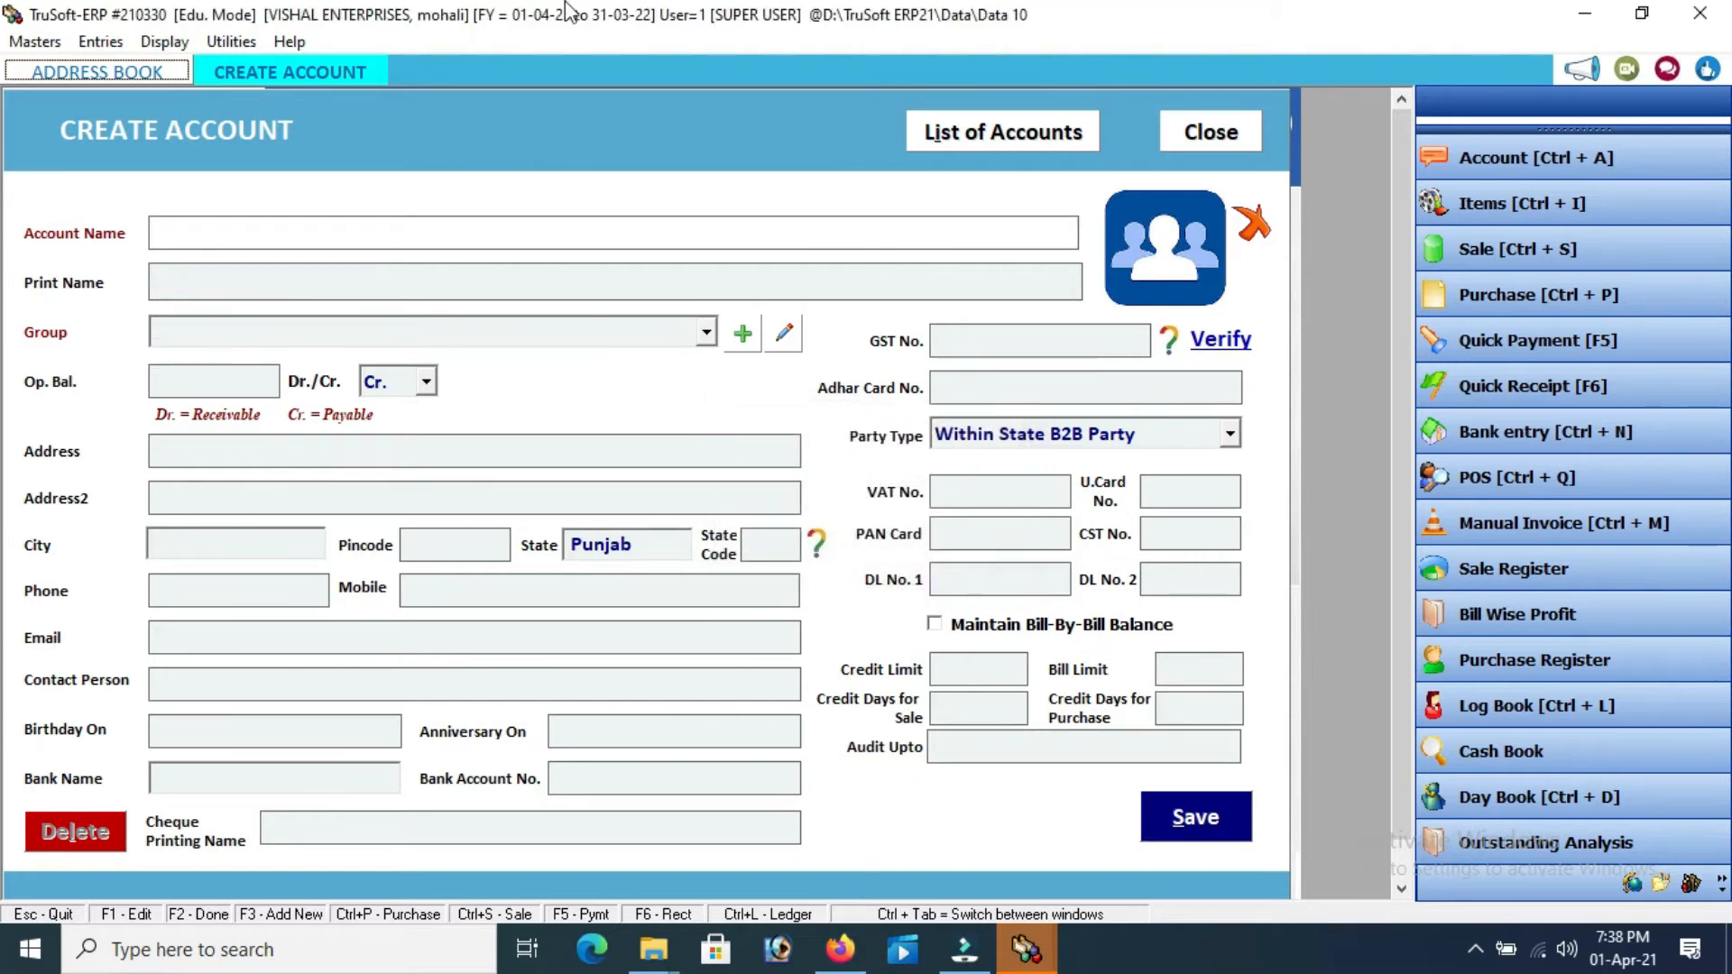
# Close the account form and start a new item from Masters > Item's List of Items
pyautogui.click(1204, 136)
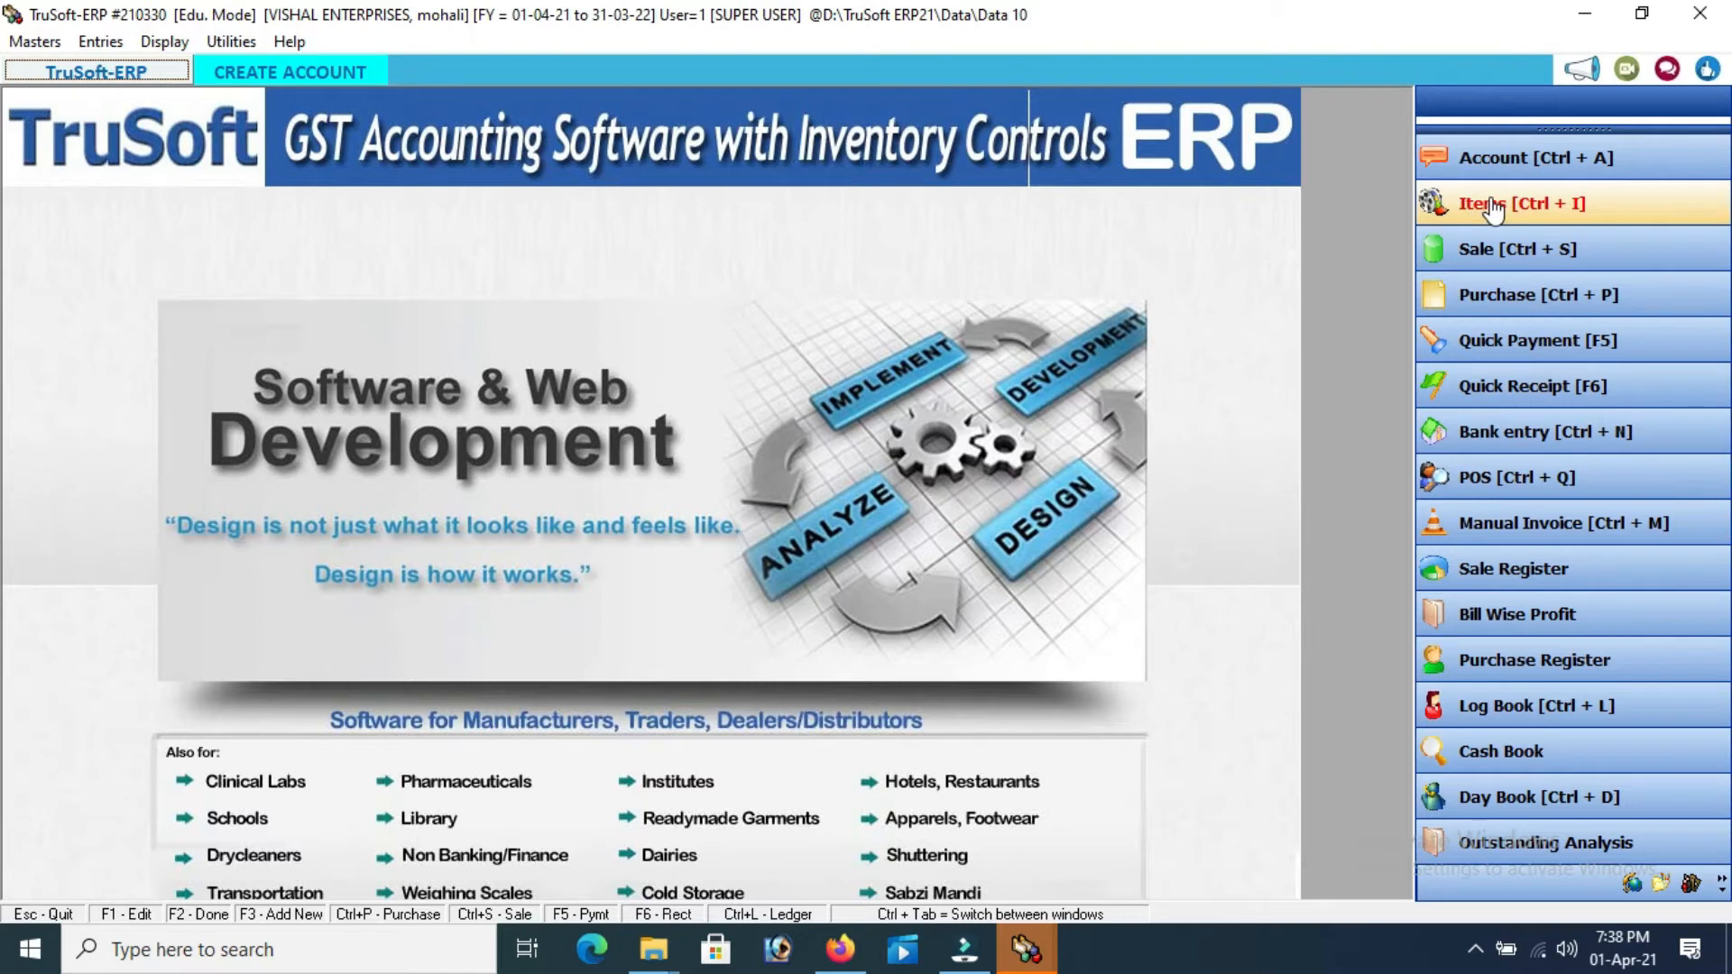
pyautogui.click(36, 44)
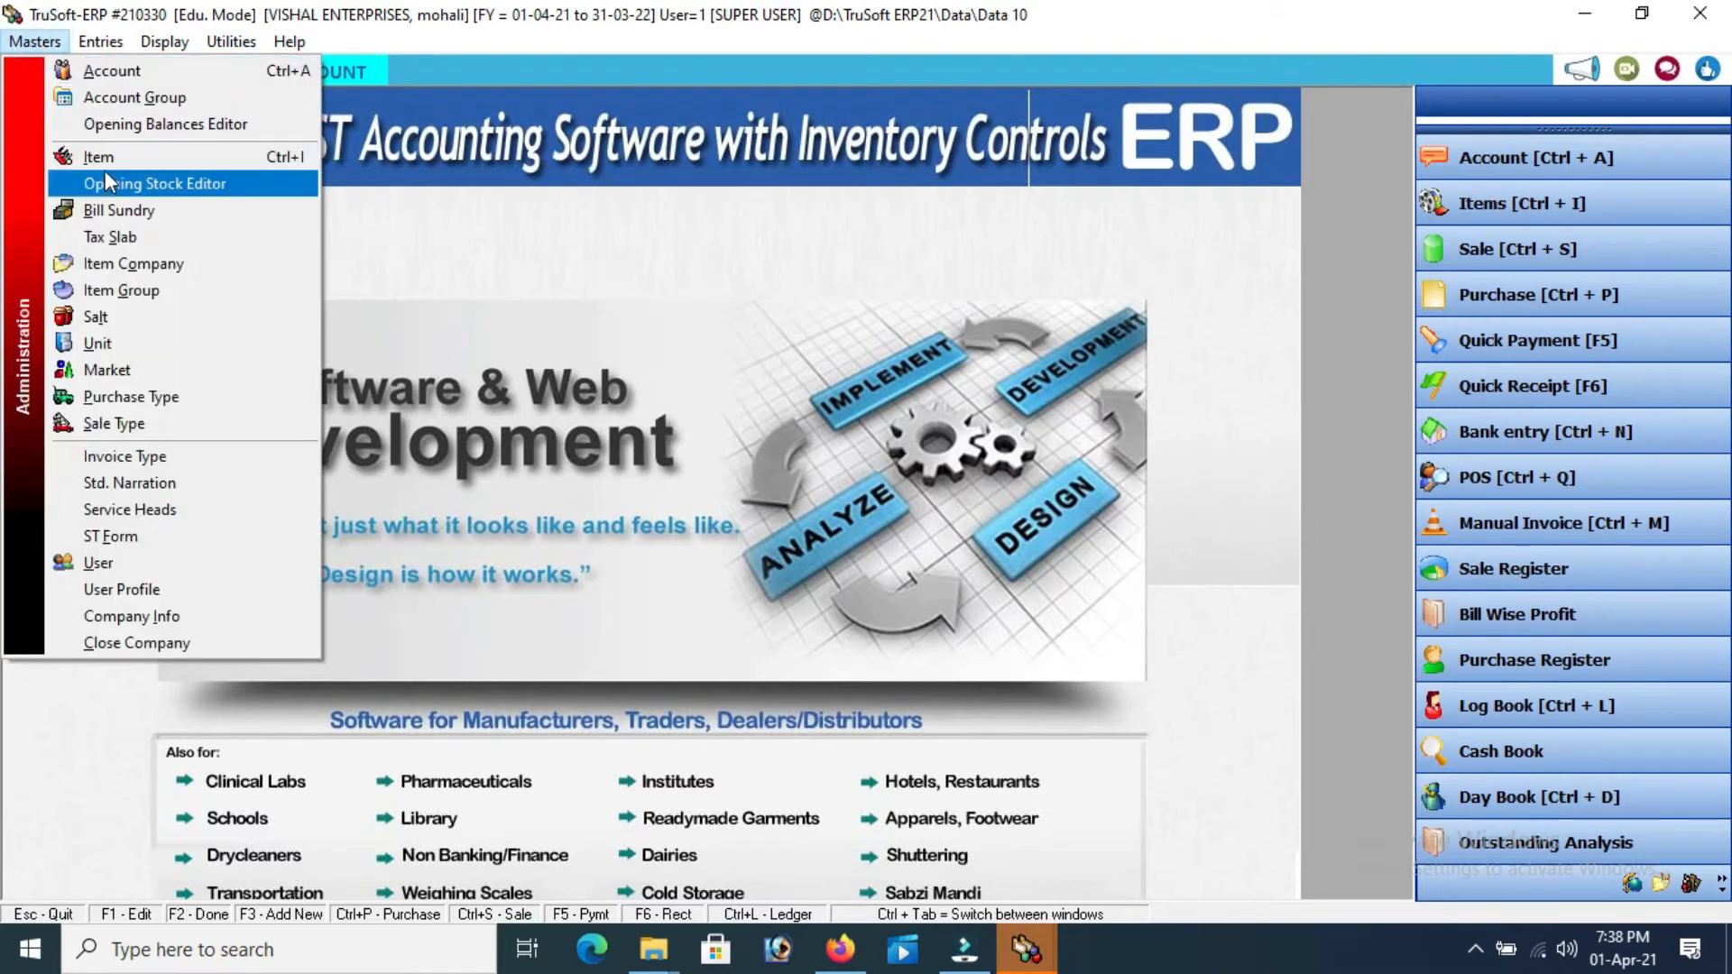
pyautogui.click(104, 159)
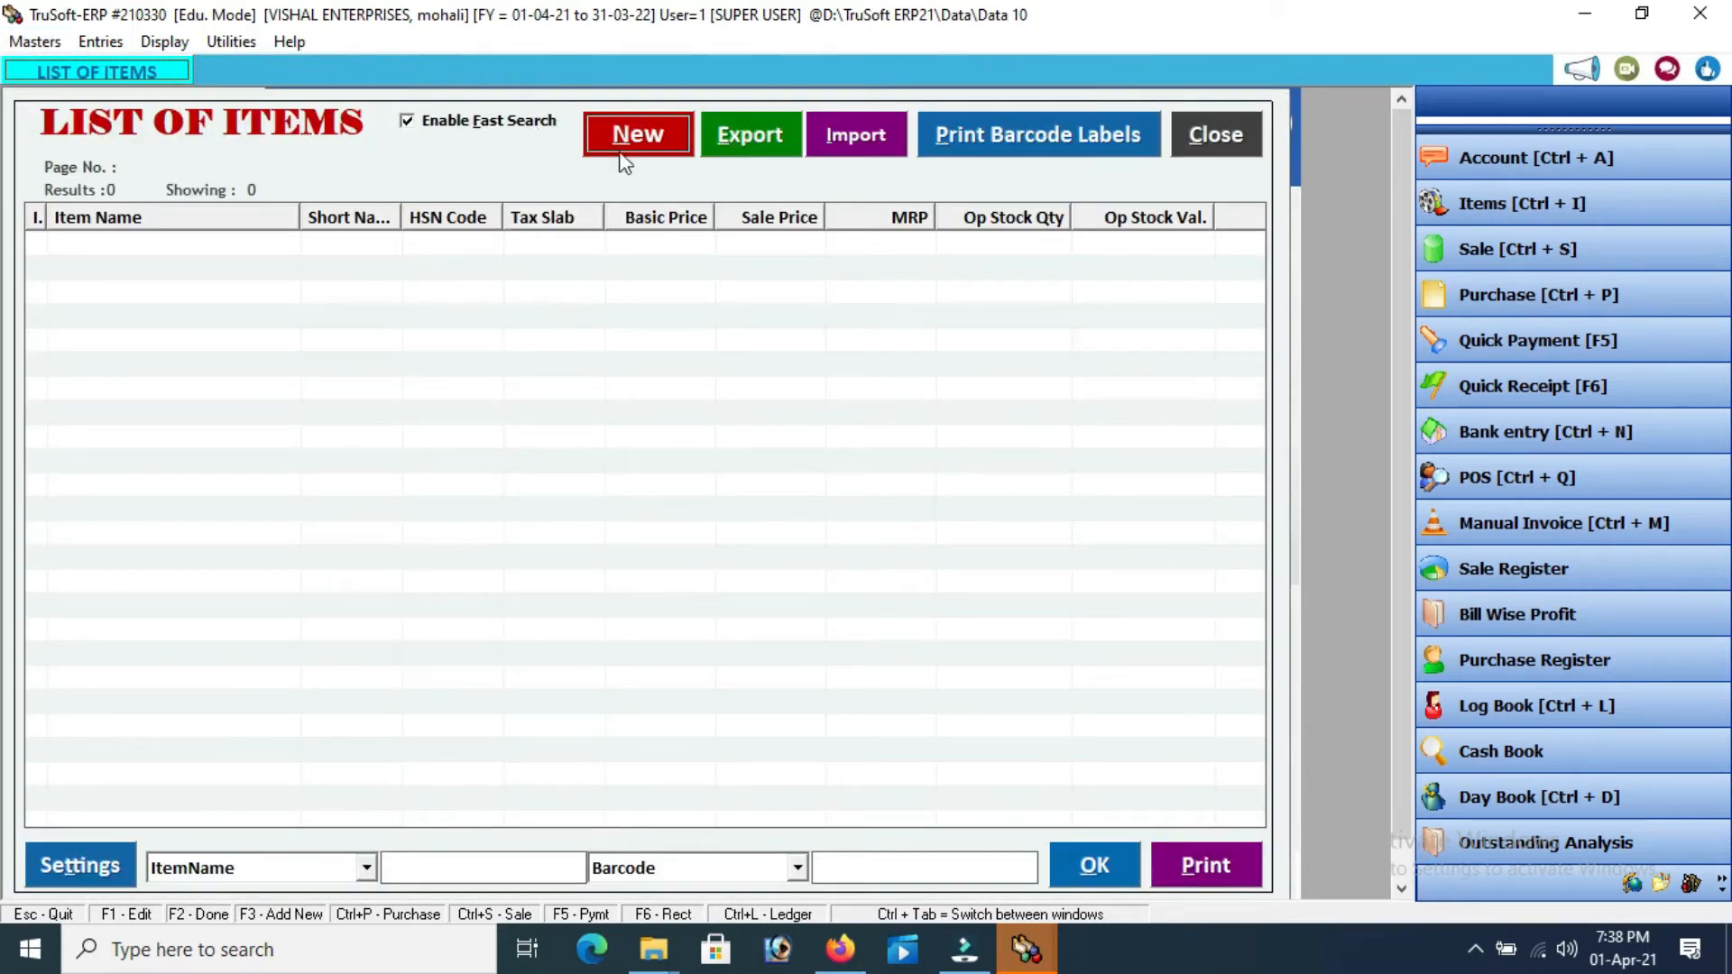
pyautogui.click(646, 138)
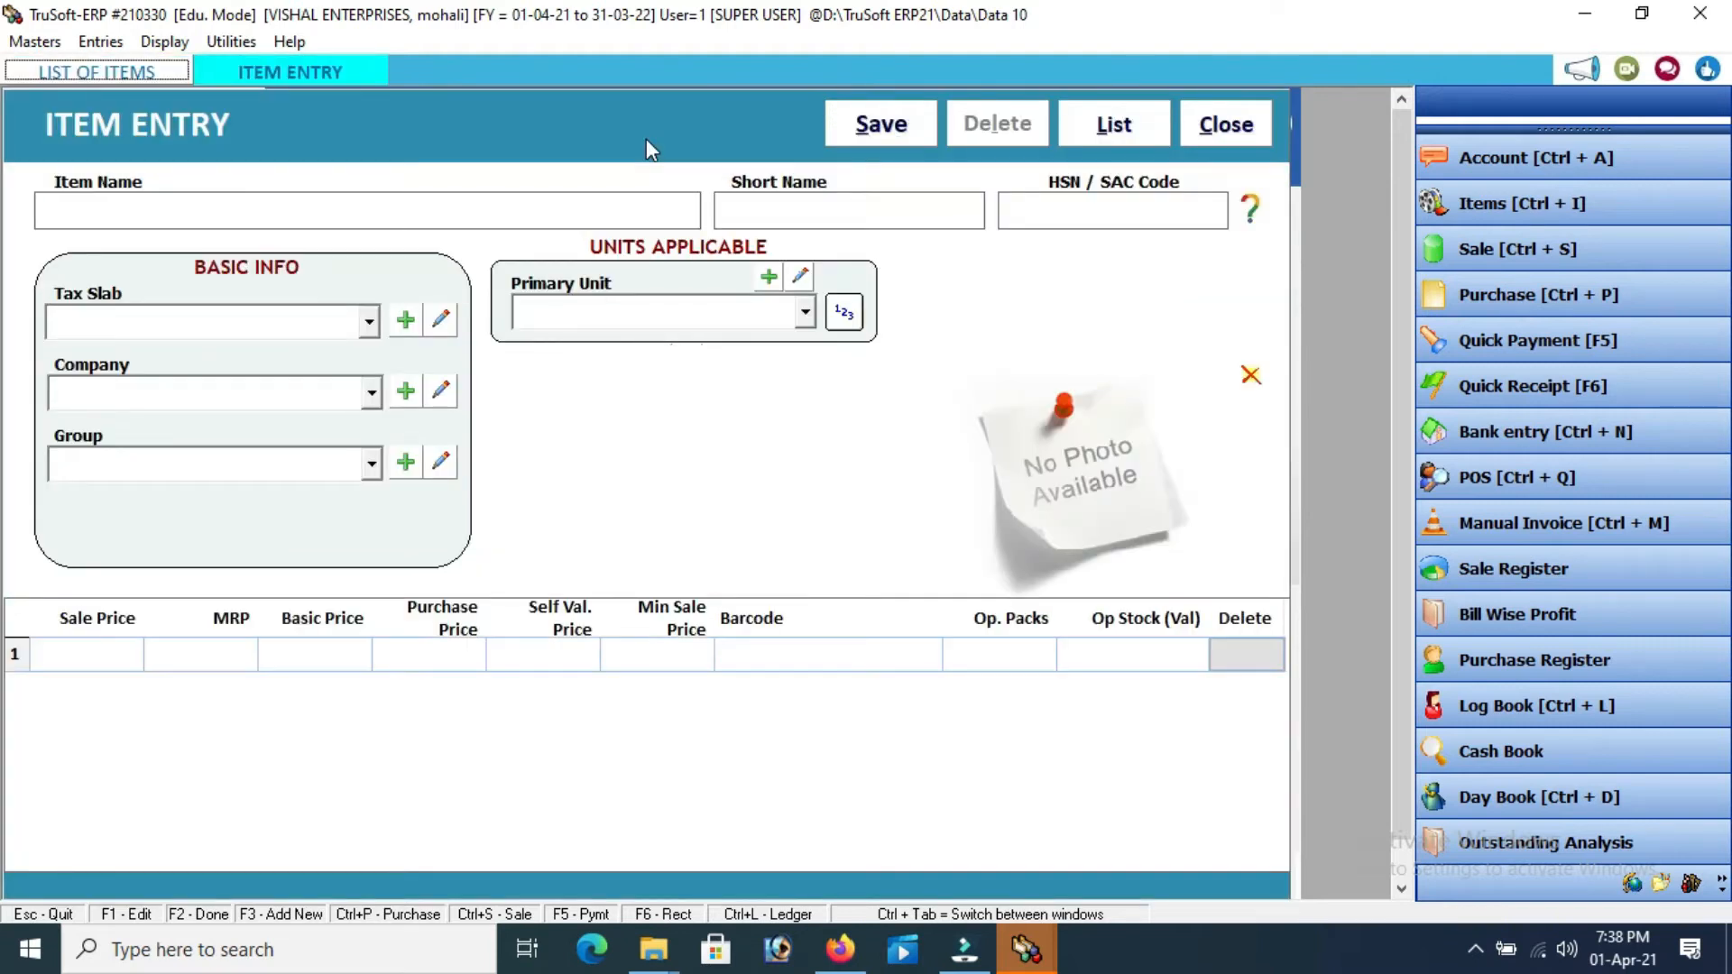
# Enter item TV with HSN 09453, 12% GST, company GENERAL, group General and unit Pcs
pyautogui.write('TV')
pyautogui.press('Return')
pyautogui.press('Return')
pyautogui.write('09453')
pyautogui.press('Return')
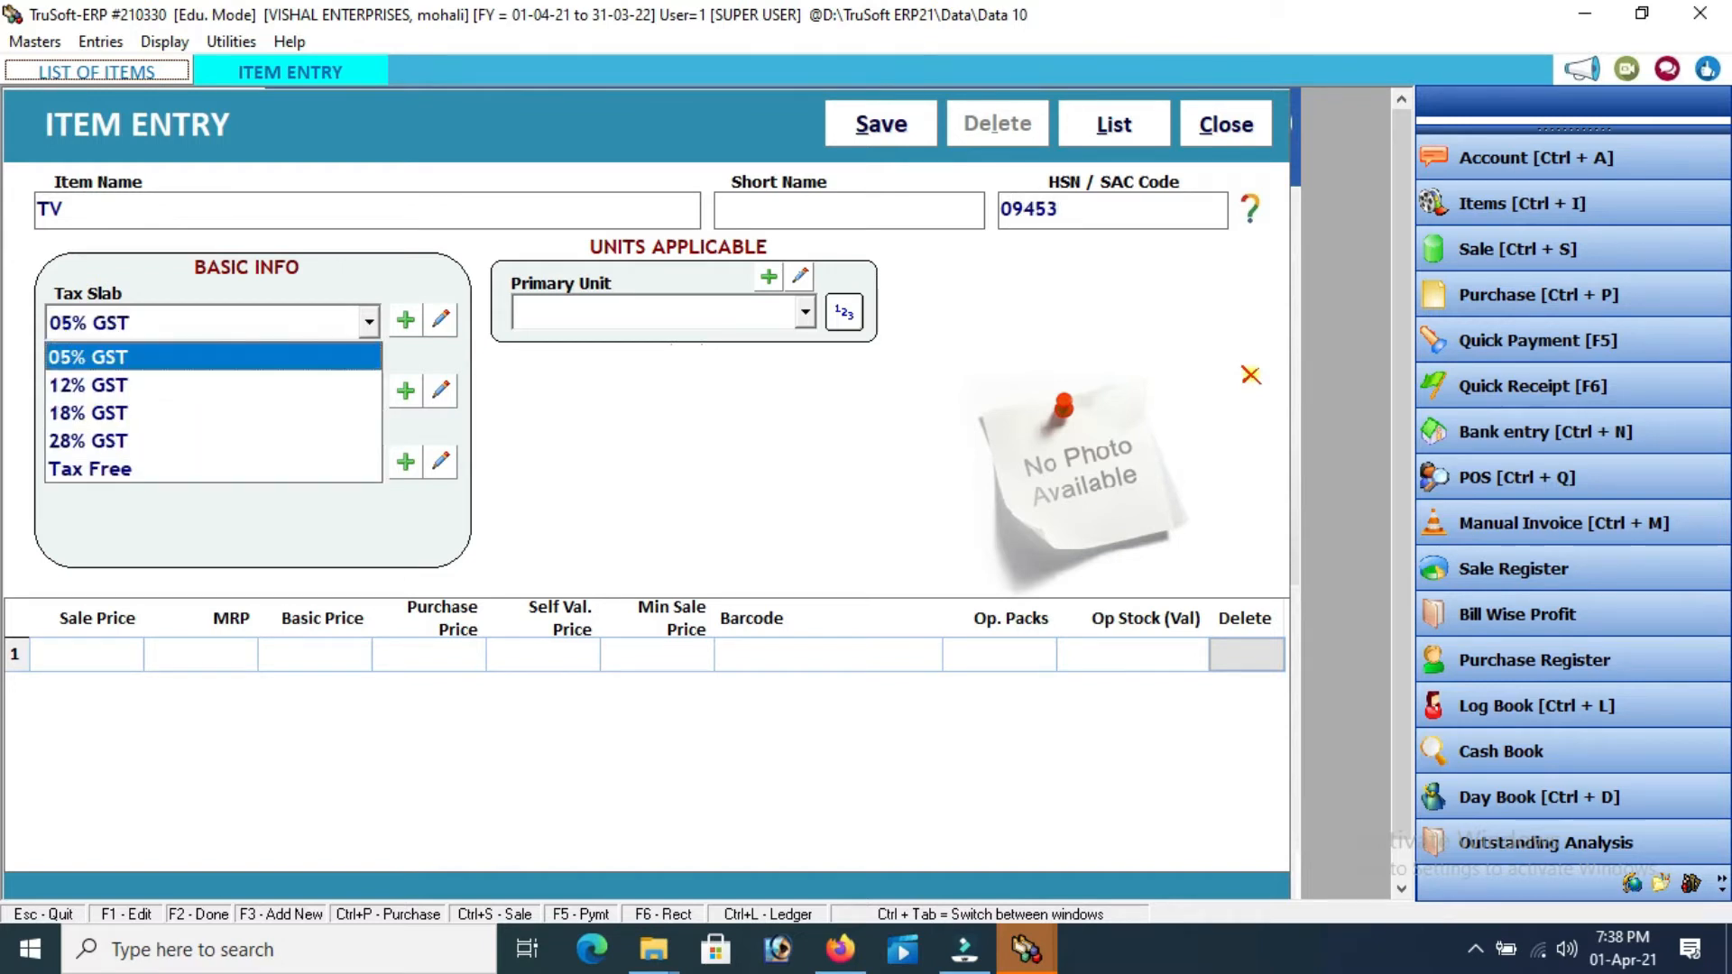
pyautogui.press('Down')
pyautogui.press('Return')
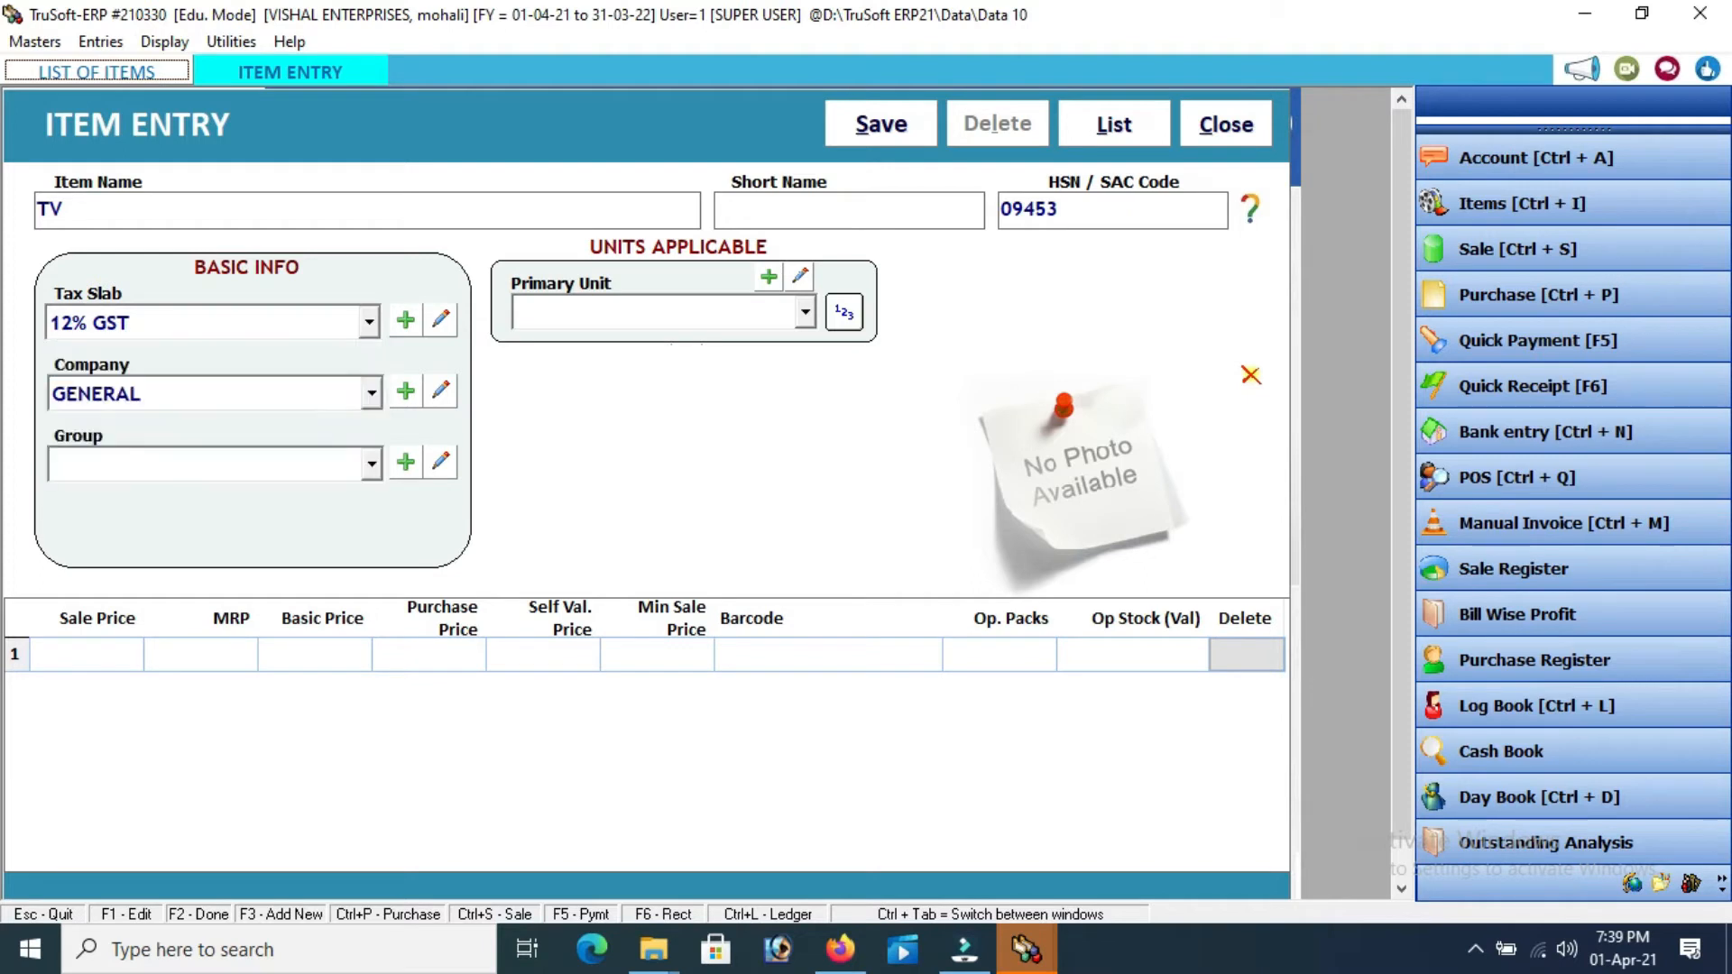
pyautogui.press('Return')
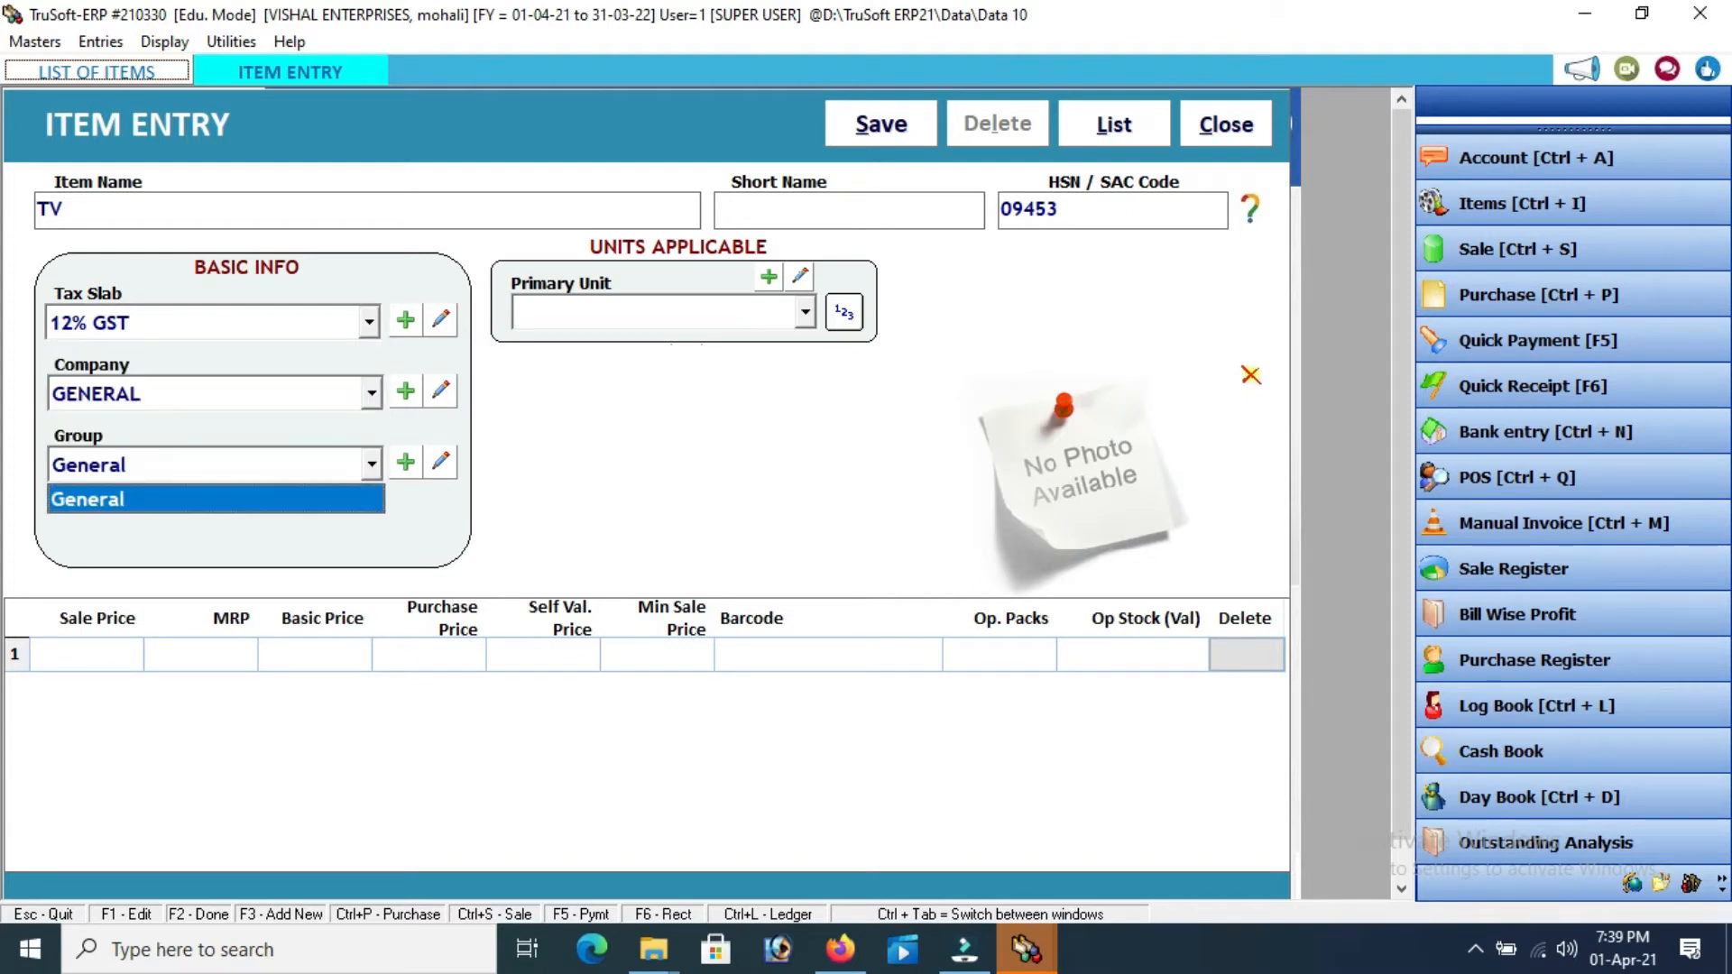
pyautogui.press('Return')
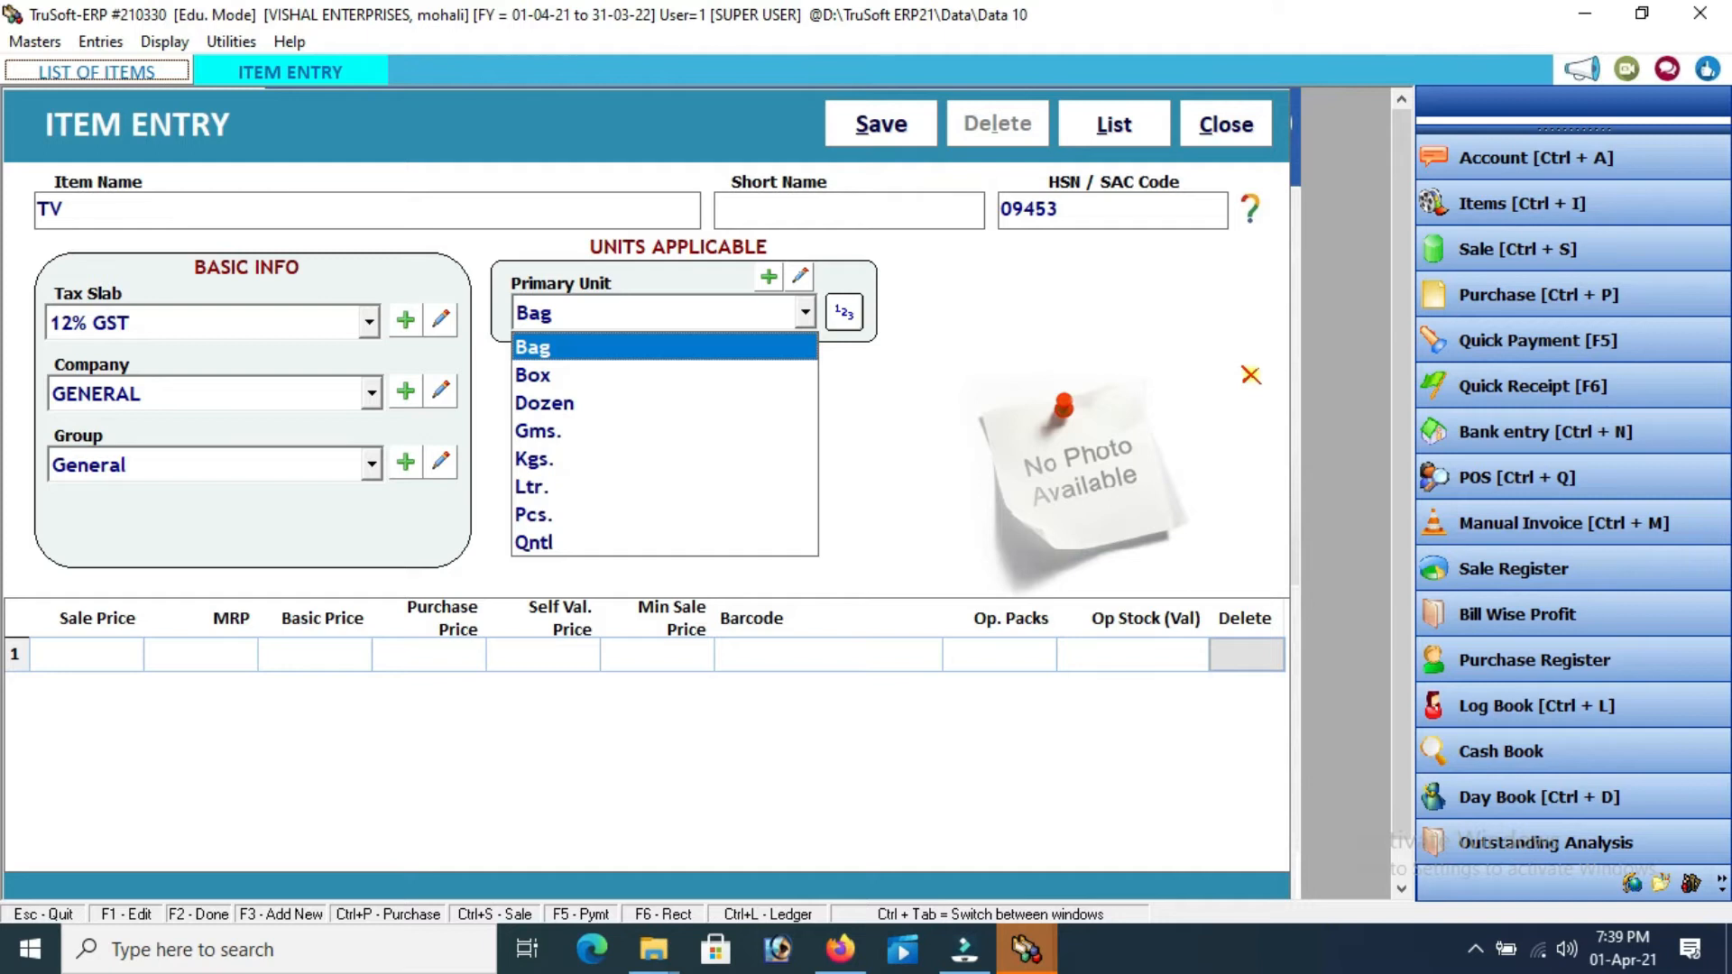
pyautogui.press('Down')
pyautogui.press('Down')
pyautogui.press('Down')
pyautogui.press('Down')
pyautogui.press('Down')
pyautogui.press('Down')
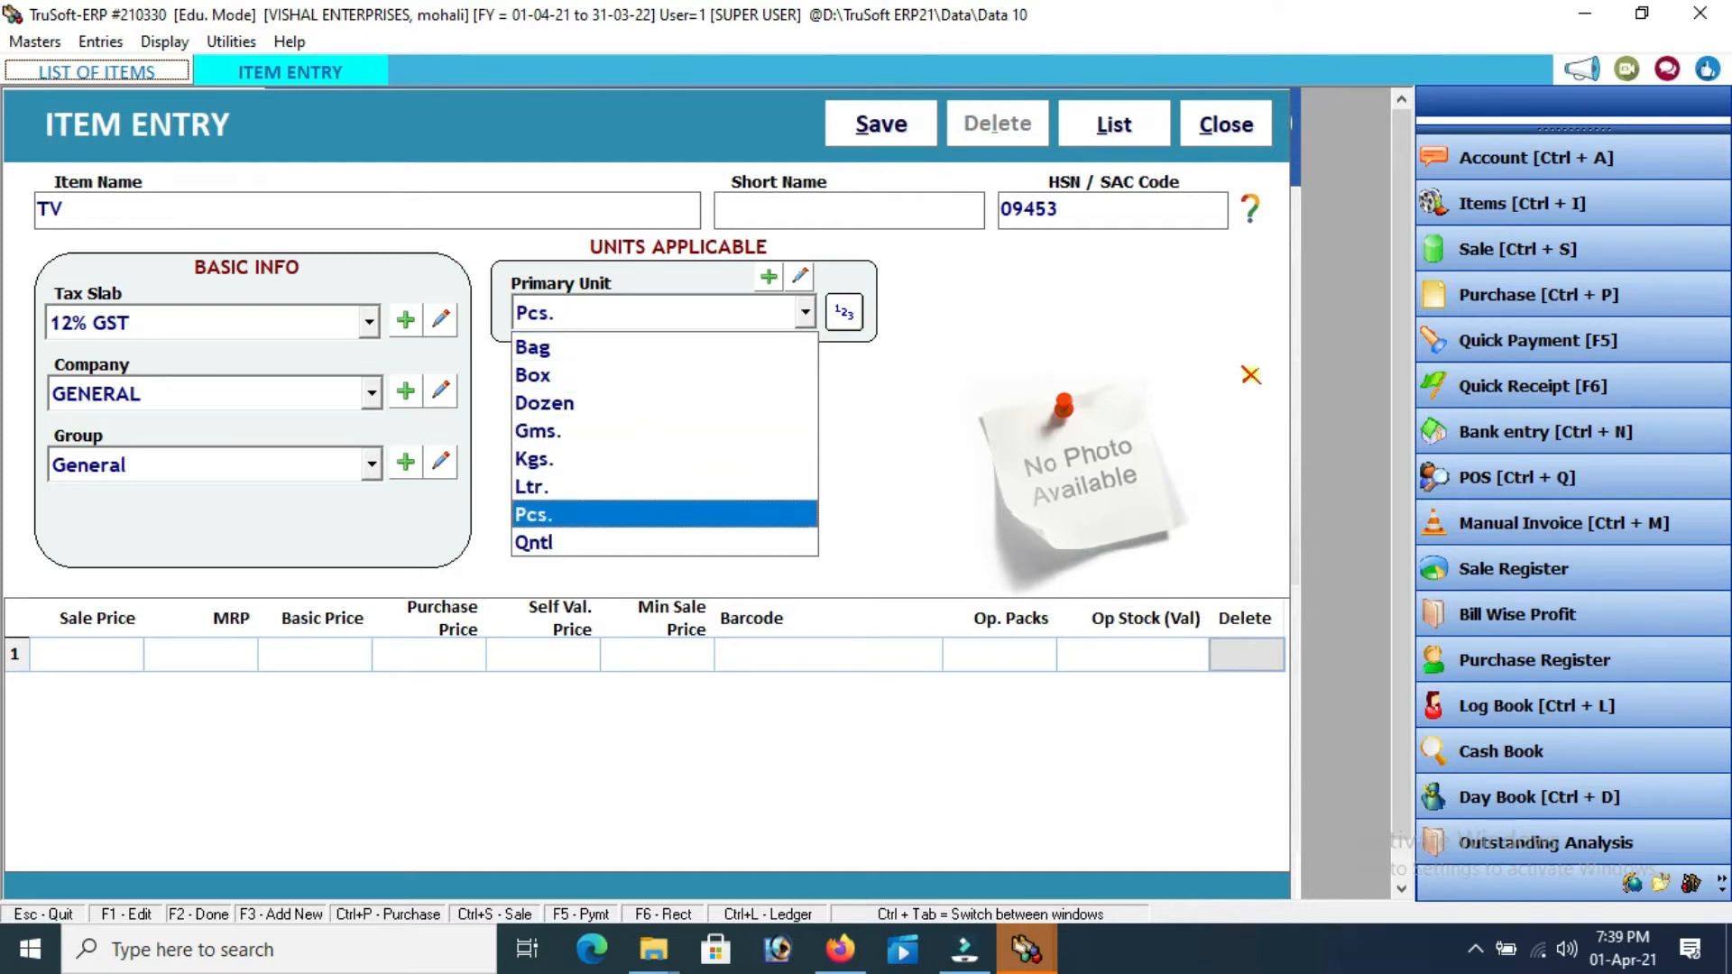
pyautogui.press('Return')
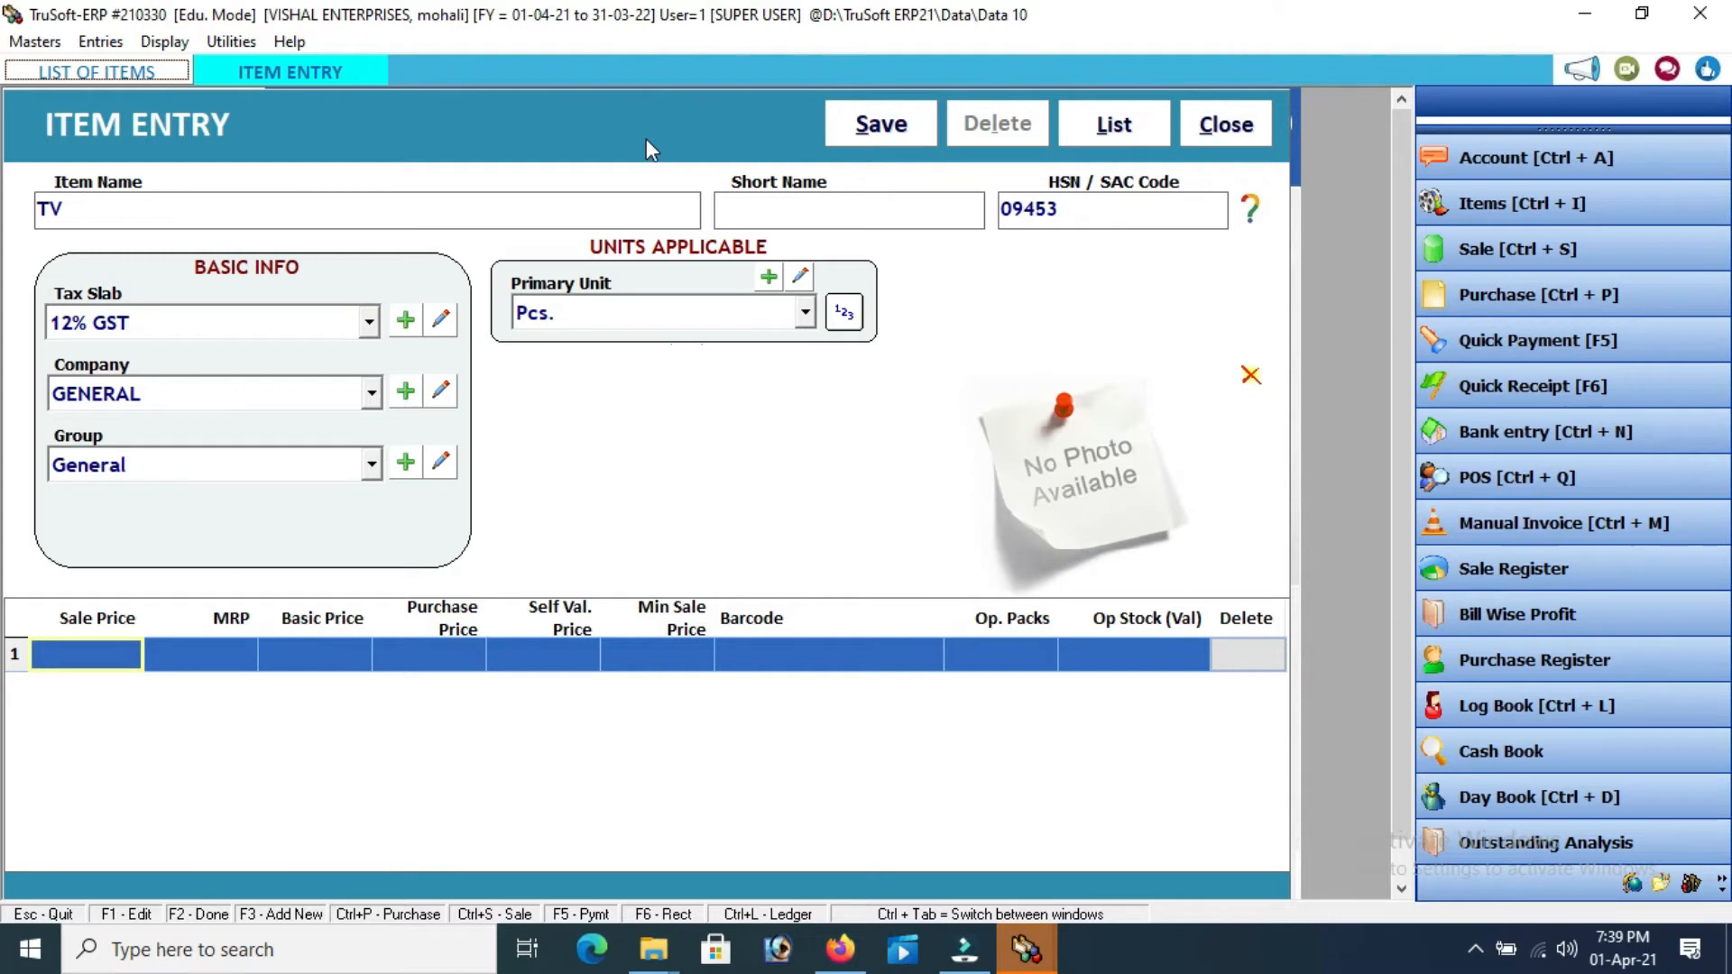
# Price TV at sale 15000, MRP 18000 and purchase 12000, then save the item
pyautogui.click(117, 644)
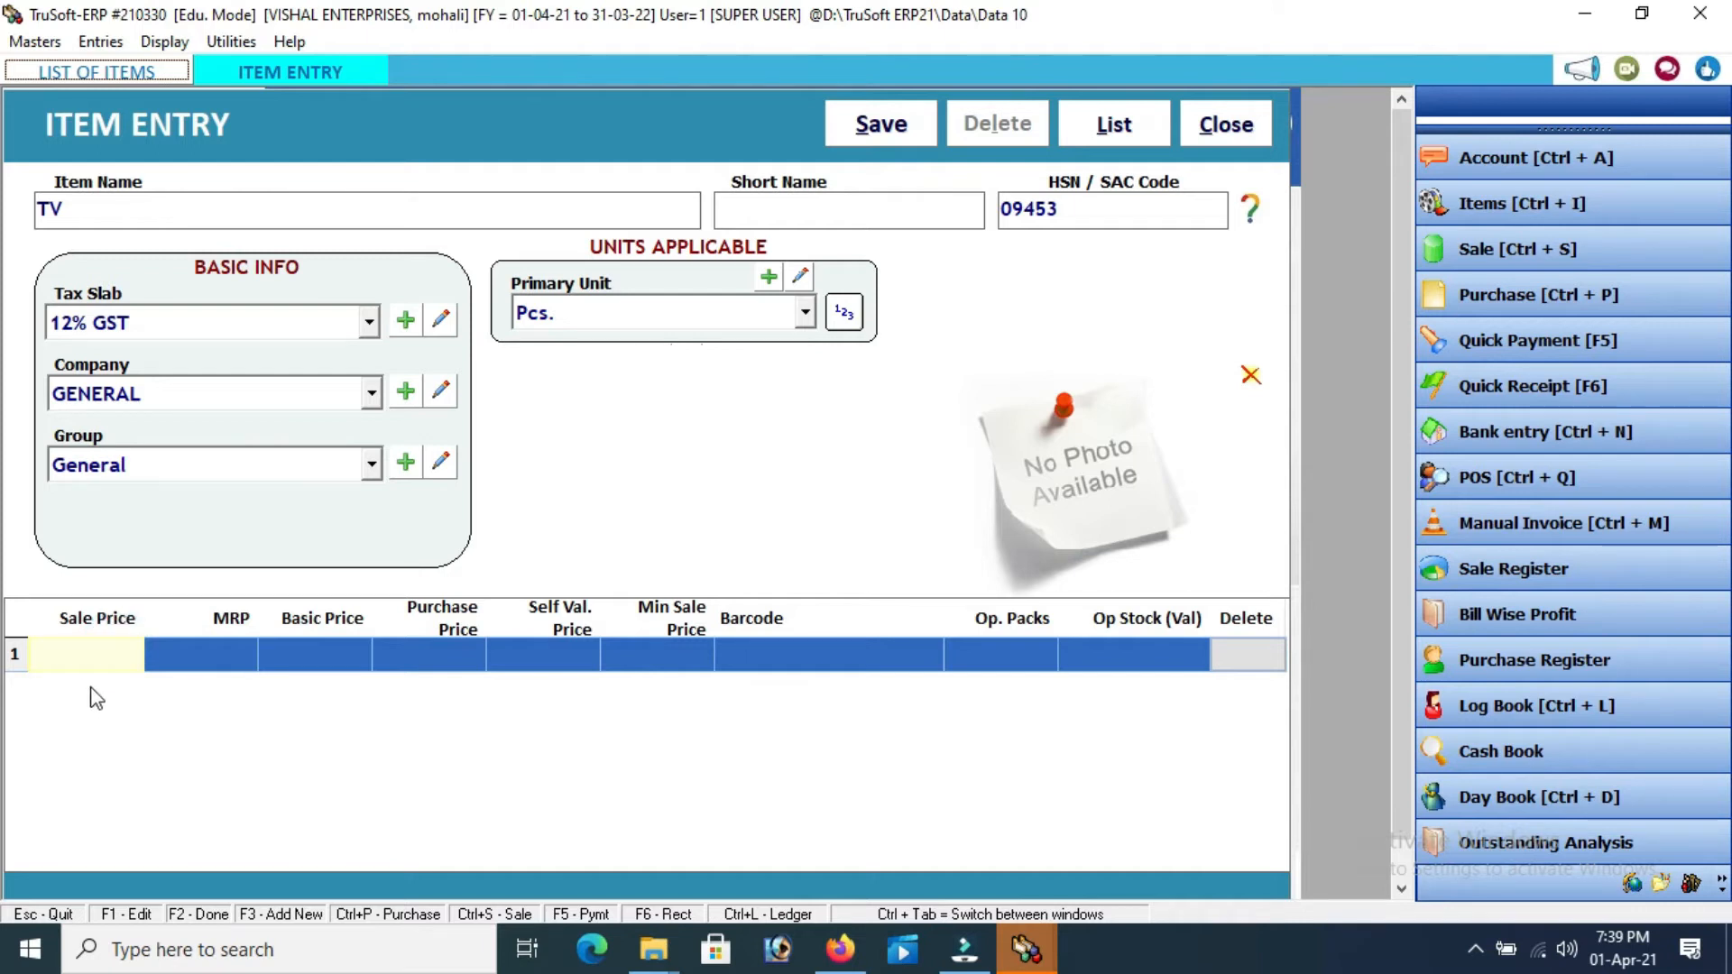
pyautogui.write('15000')
pyautogui.press('Return')
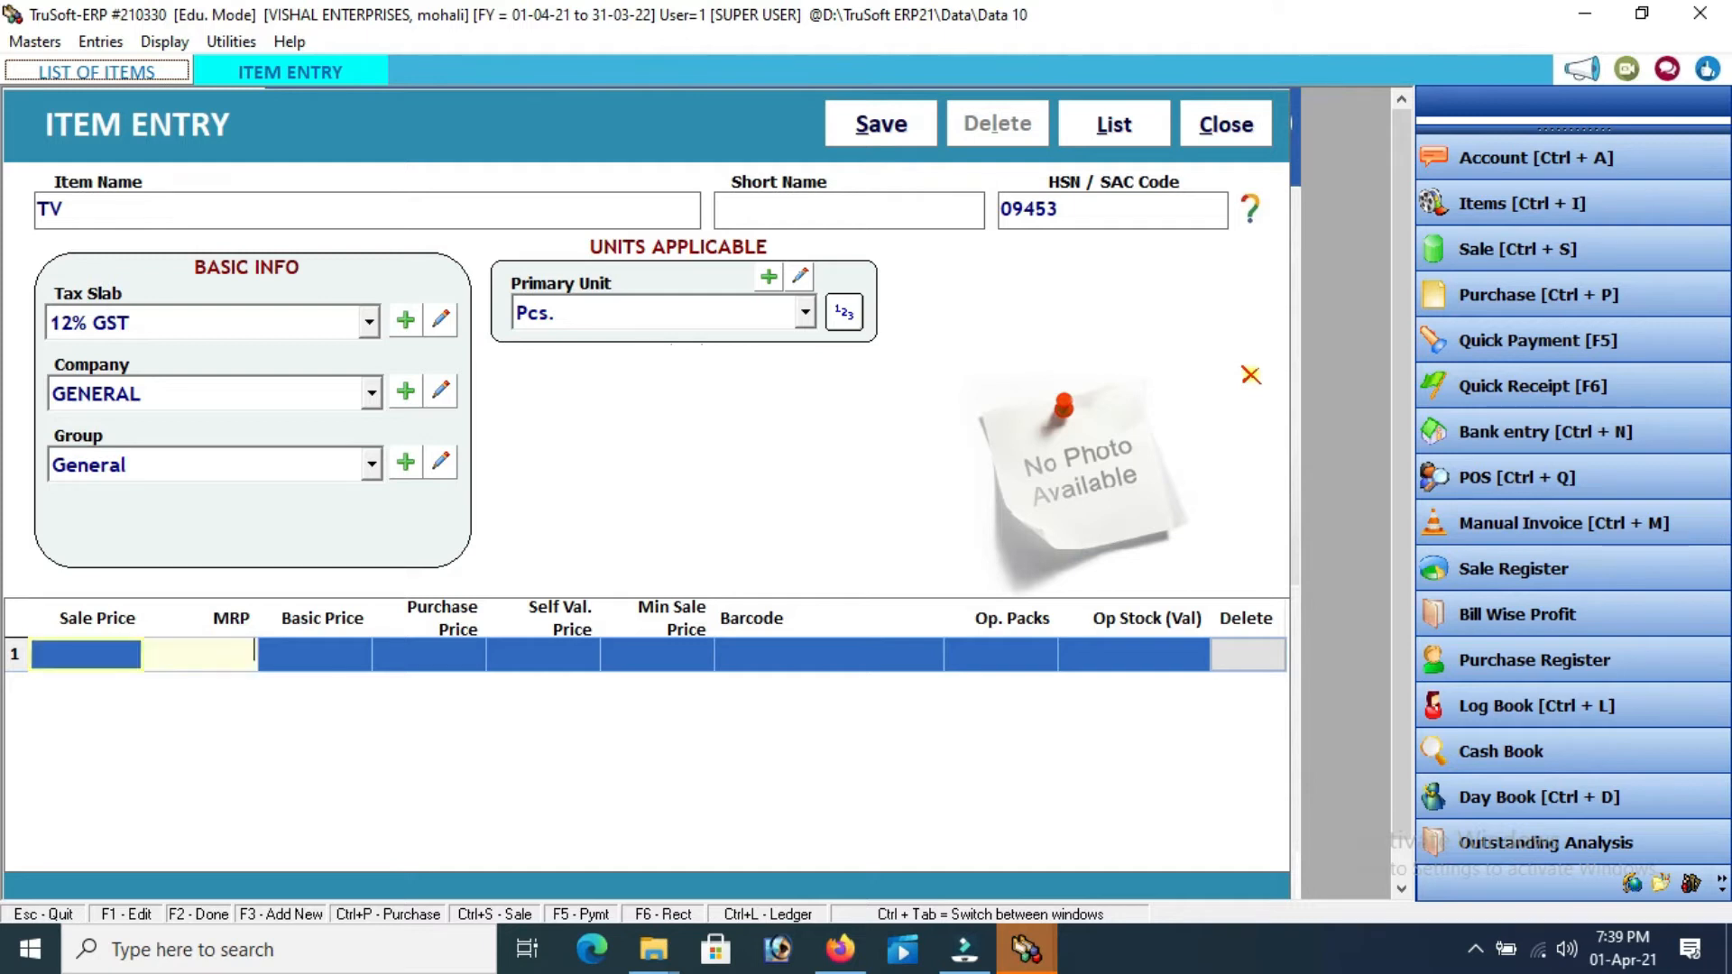
pyautogui.write('18000')
pyautogui.press('Return')
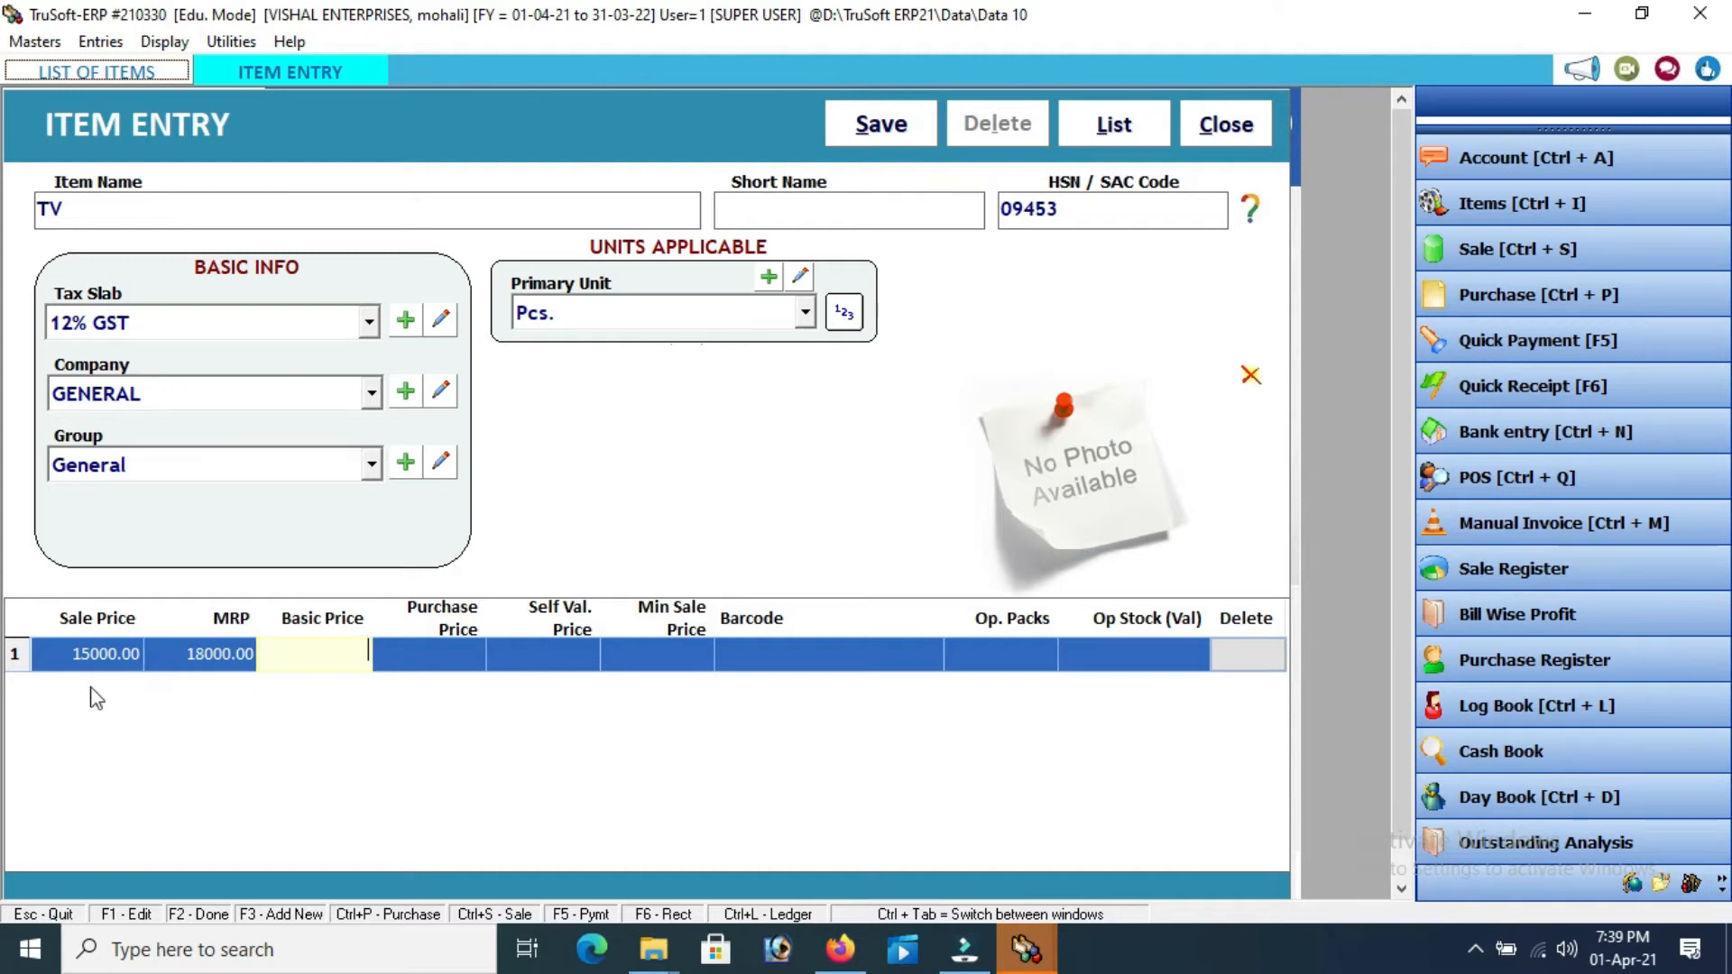
pyautogui.press('Return')
pyautogui.write('12000')
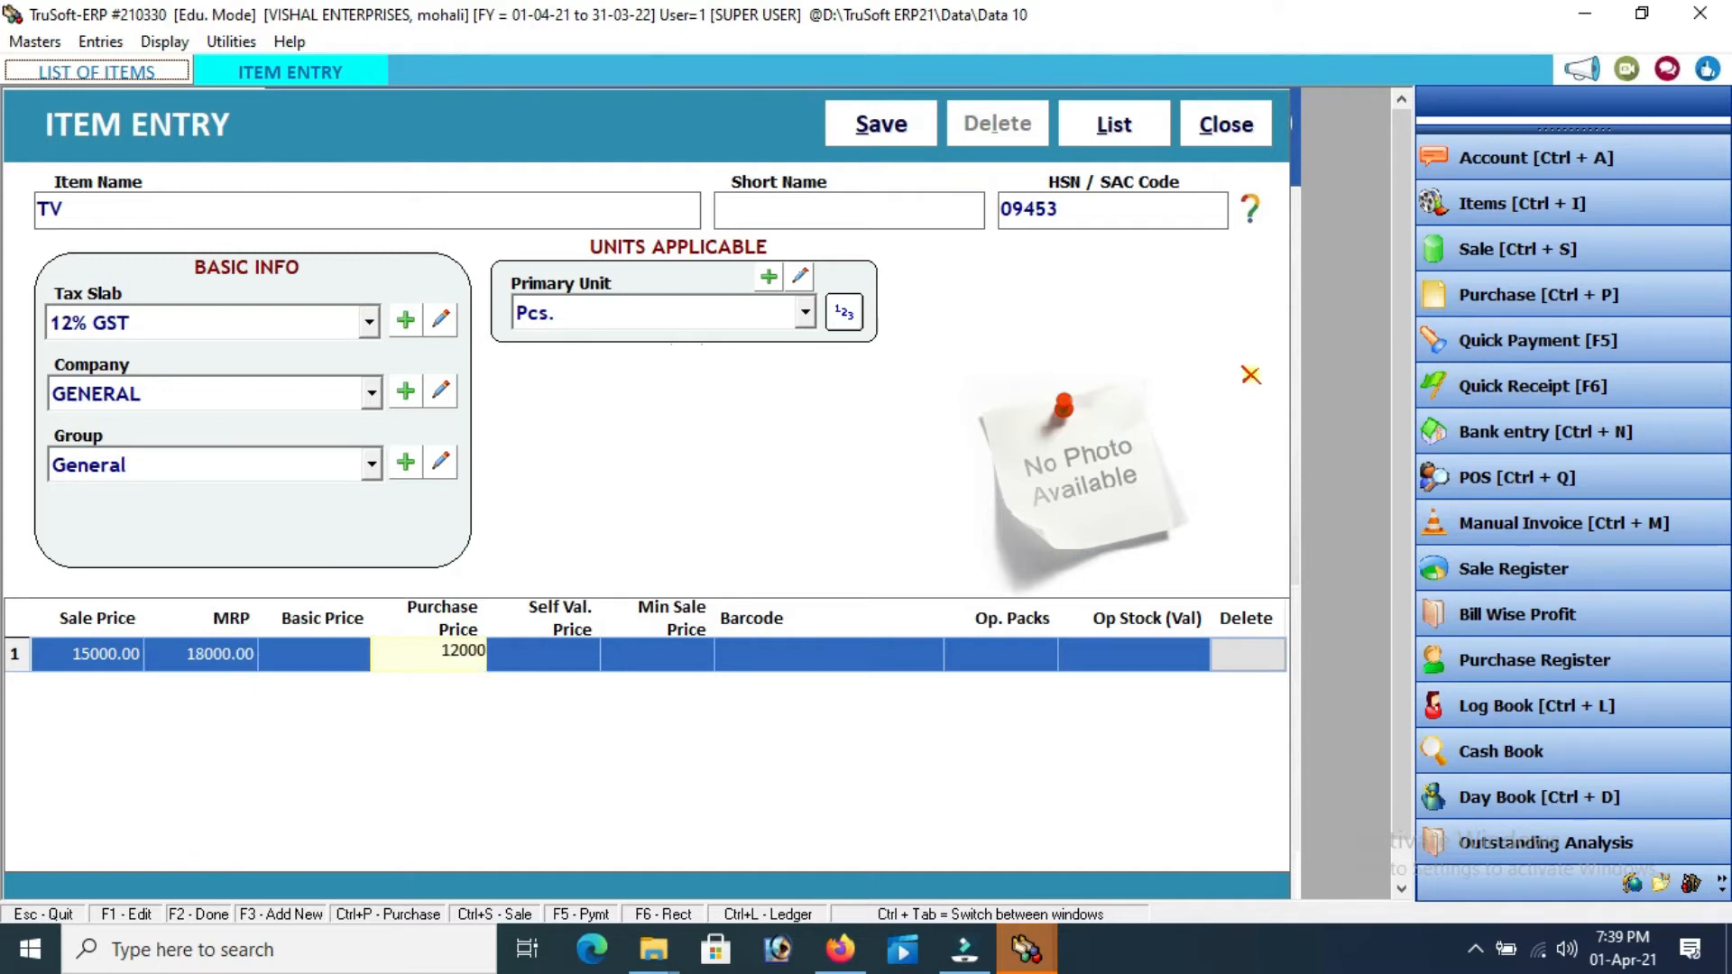
pyautogui.press('Return')
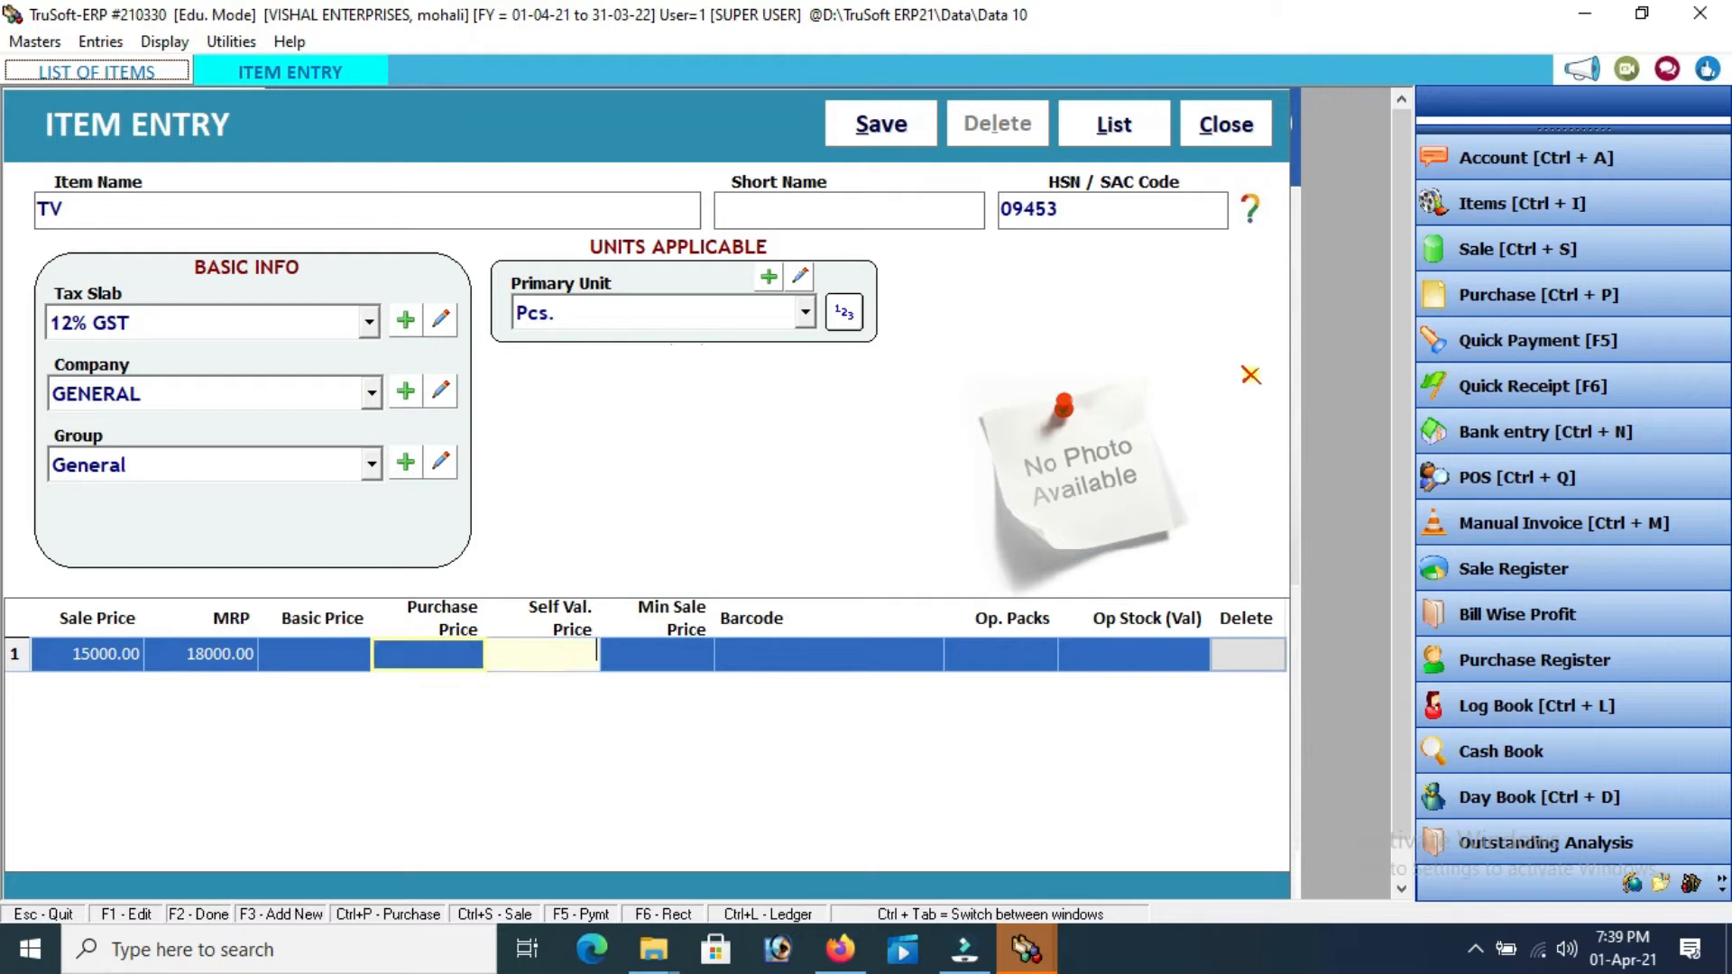
pyautogui.press('Return')
pyautogui.press('Return')
pyautogui.press('Return')
pyautogui.press('Return')
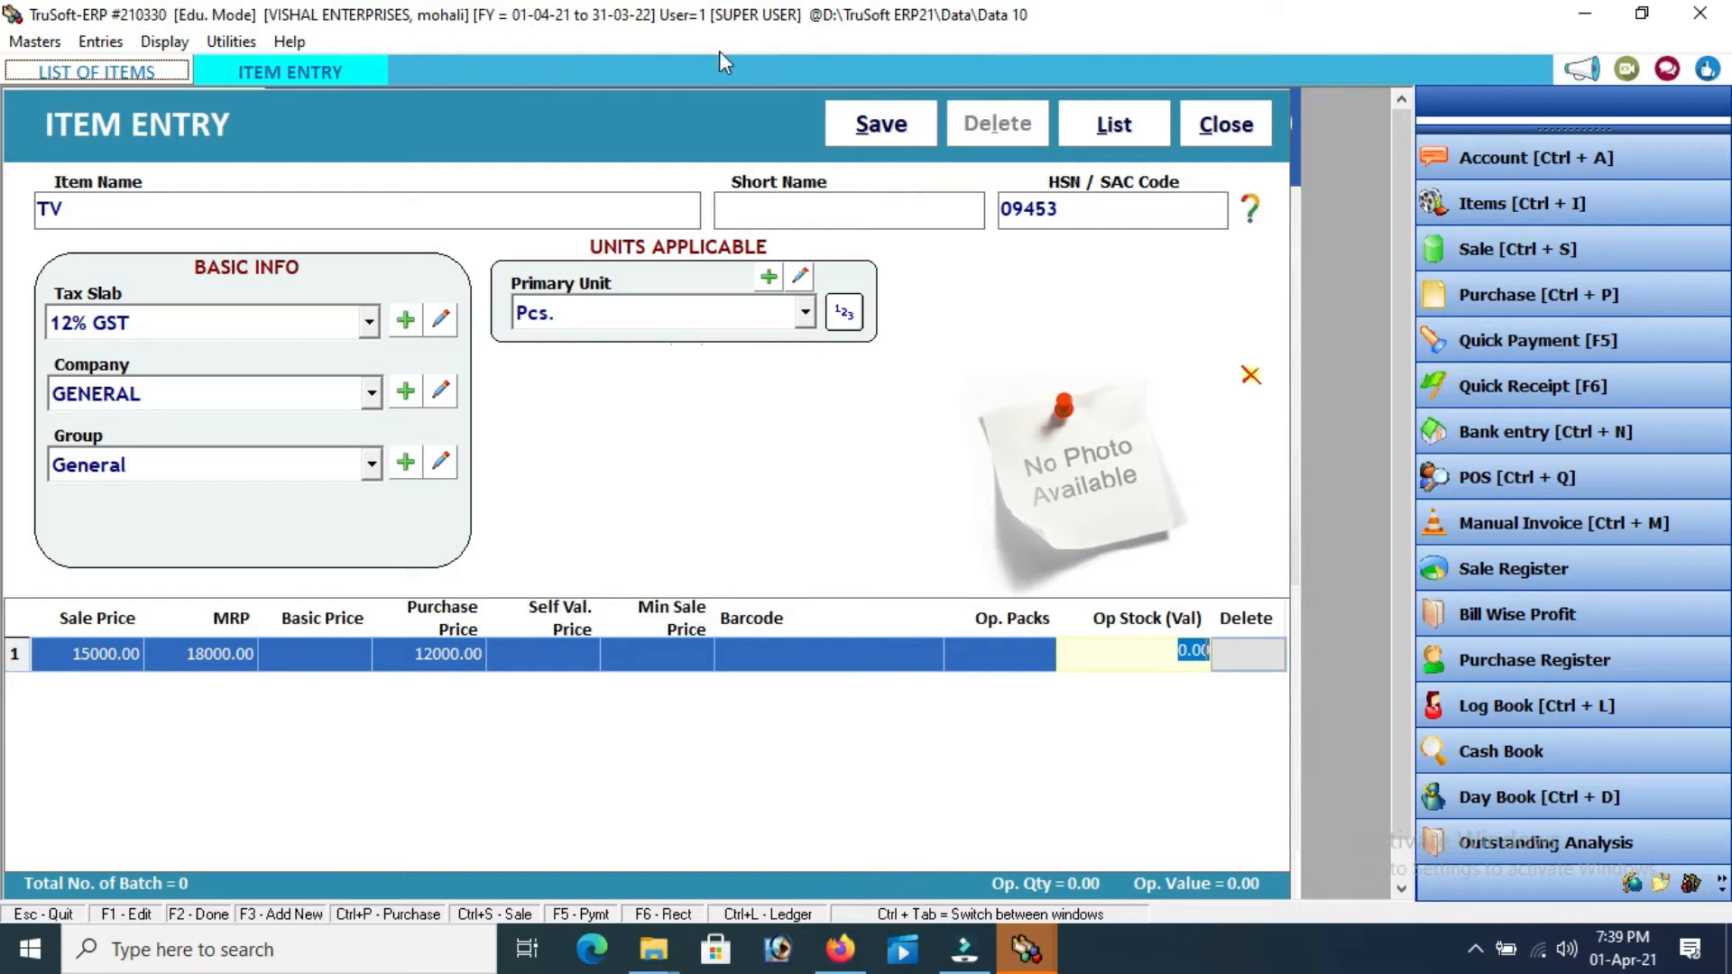
pyautogui.click(887, 128)
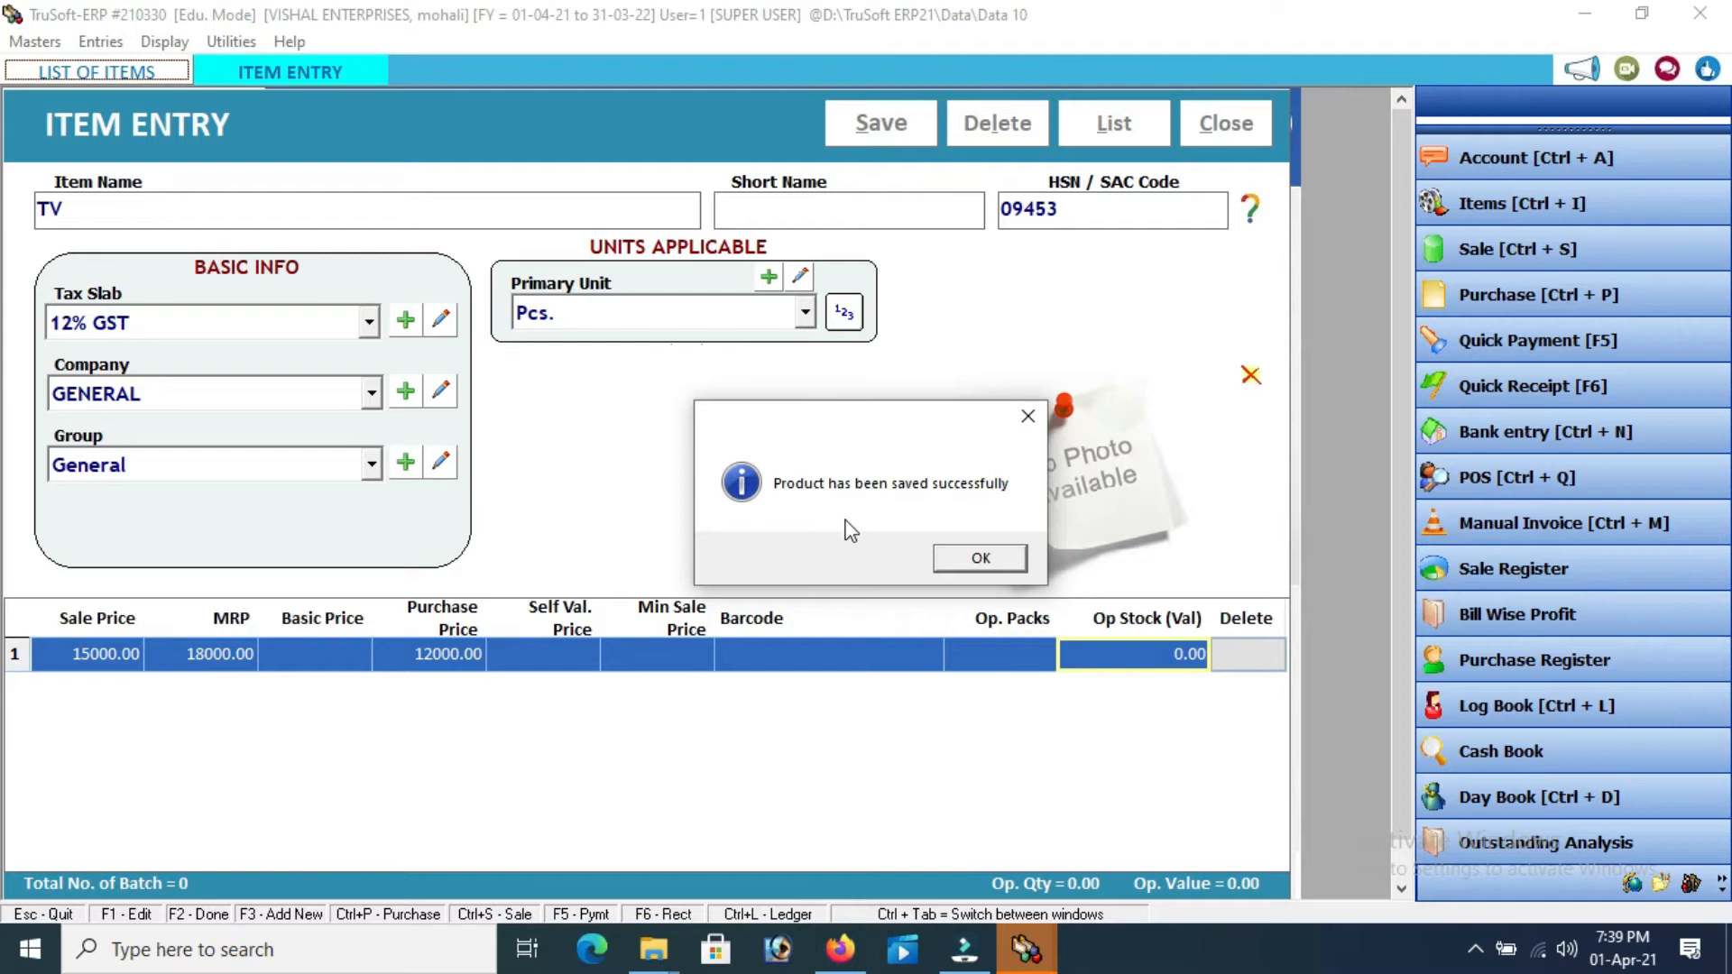
pyautogui.click(961, 559)
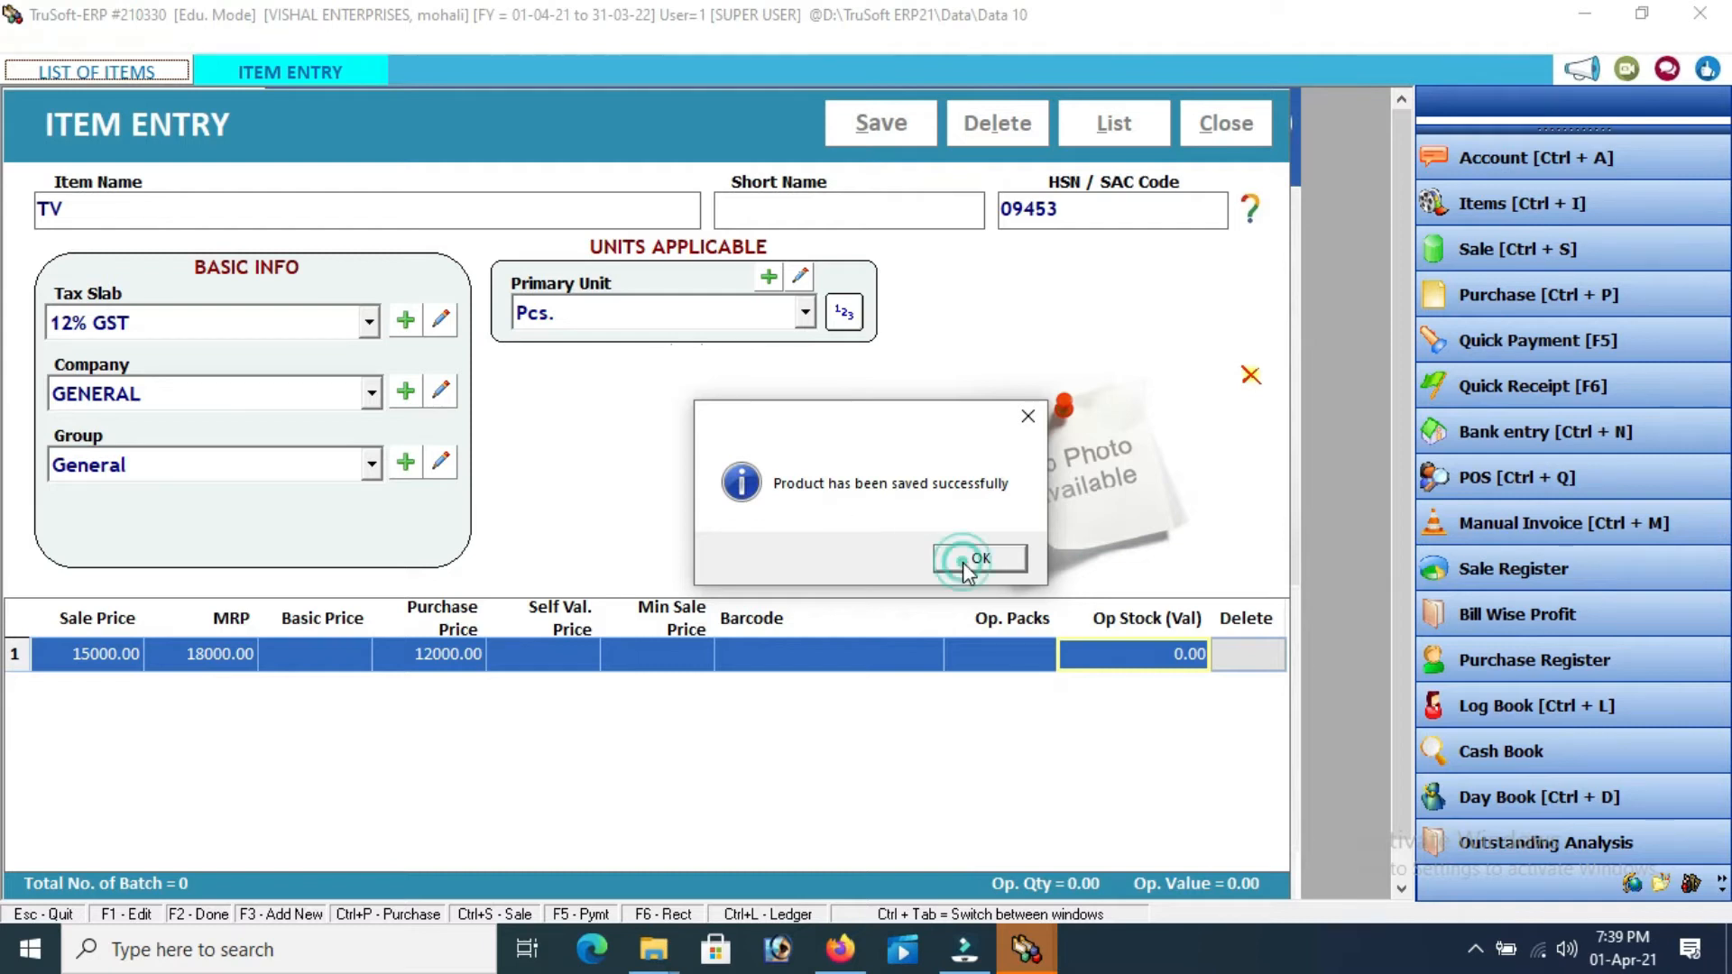
# Enter a new item Fridge with HSN 043532, 18% GST, company GENERAL and unit Pcs
pyautogui.click(860, 127)
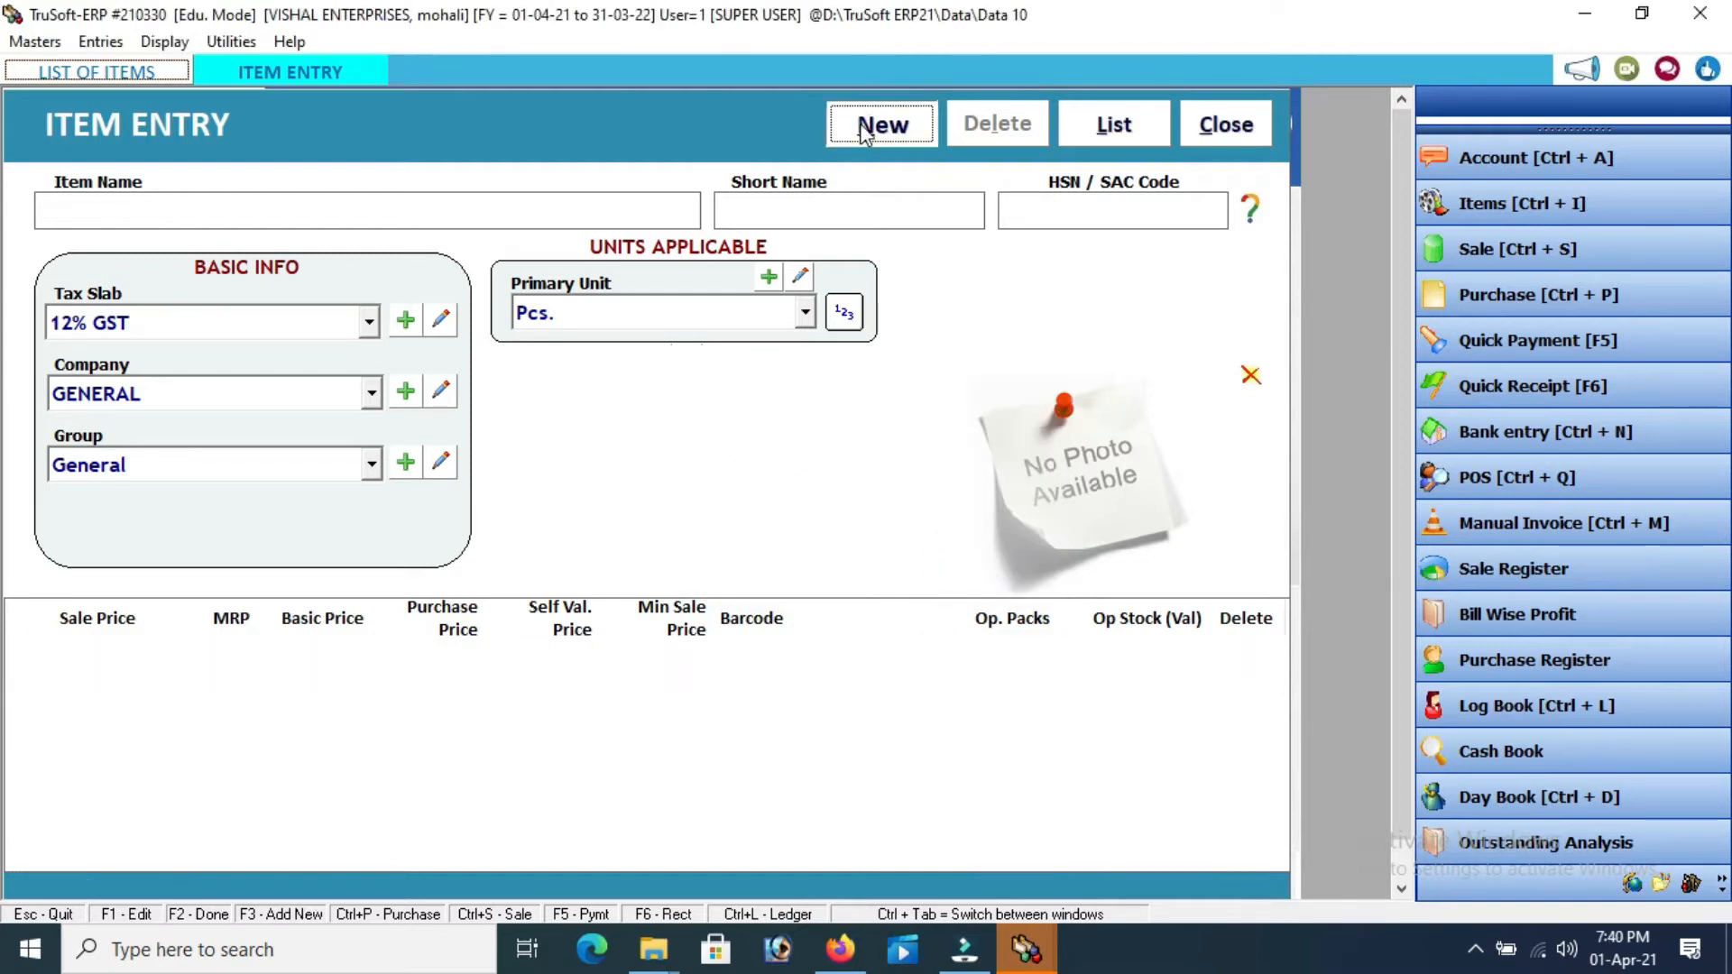
pyautogui.write('Fridge')
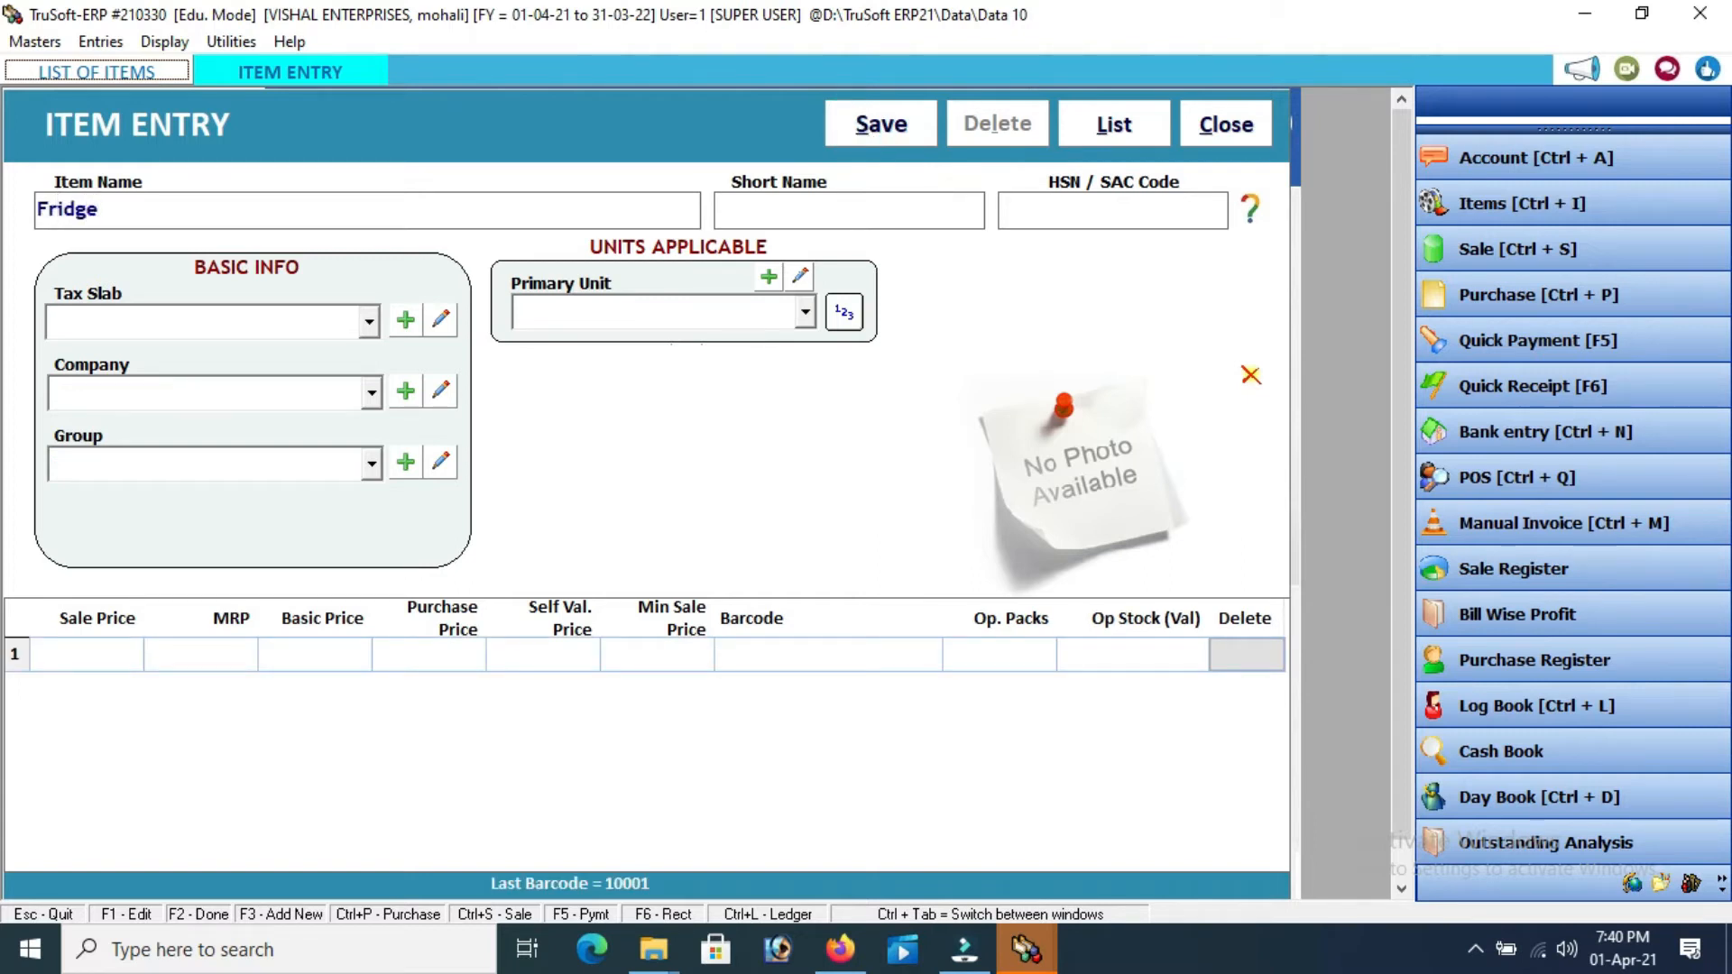
pyautogui.press('Tab')
pyautogui.press('Tab')
pyautogui.write('043532')
pyautogui.press('Tab')
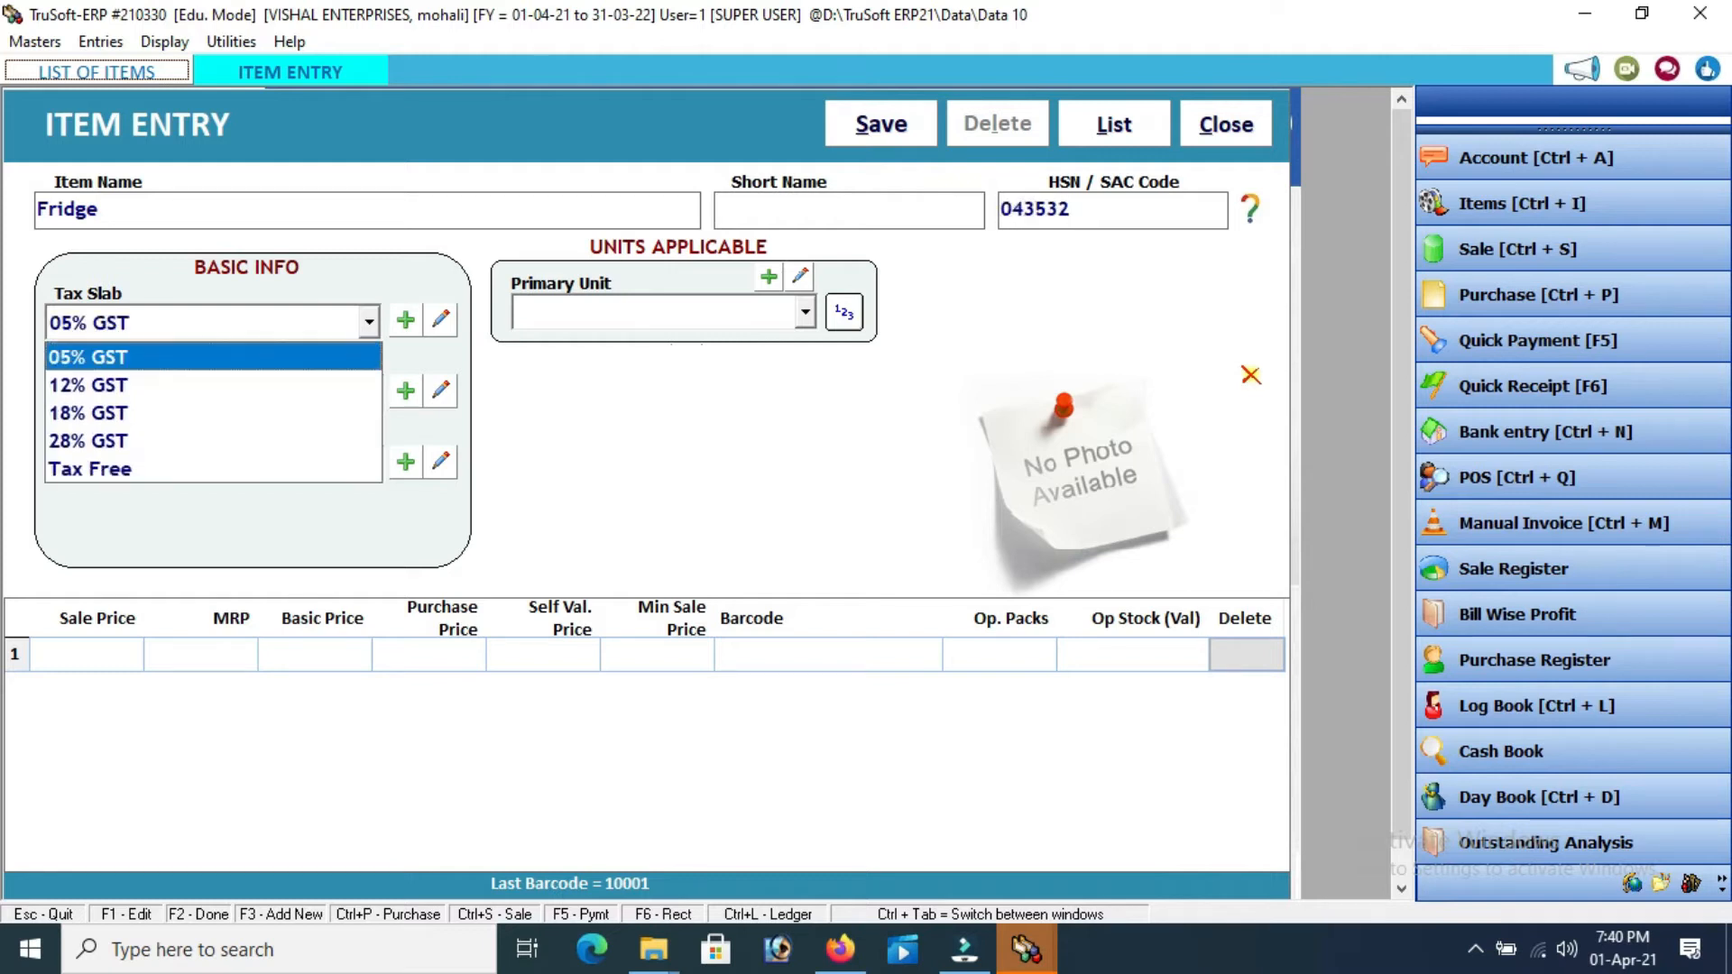
pyautogui.press('Down')
pyautogui.press('Down')
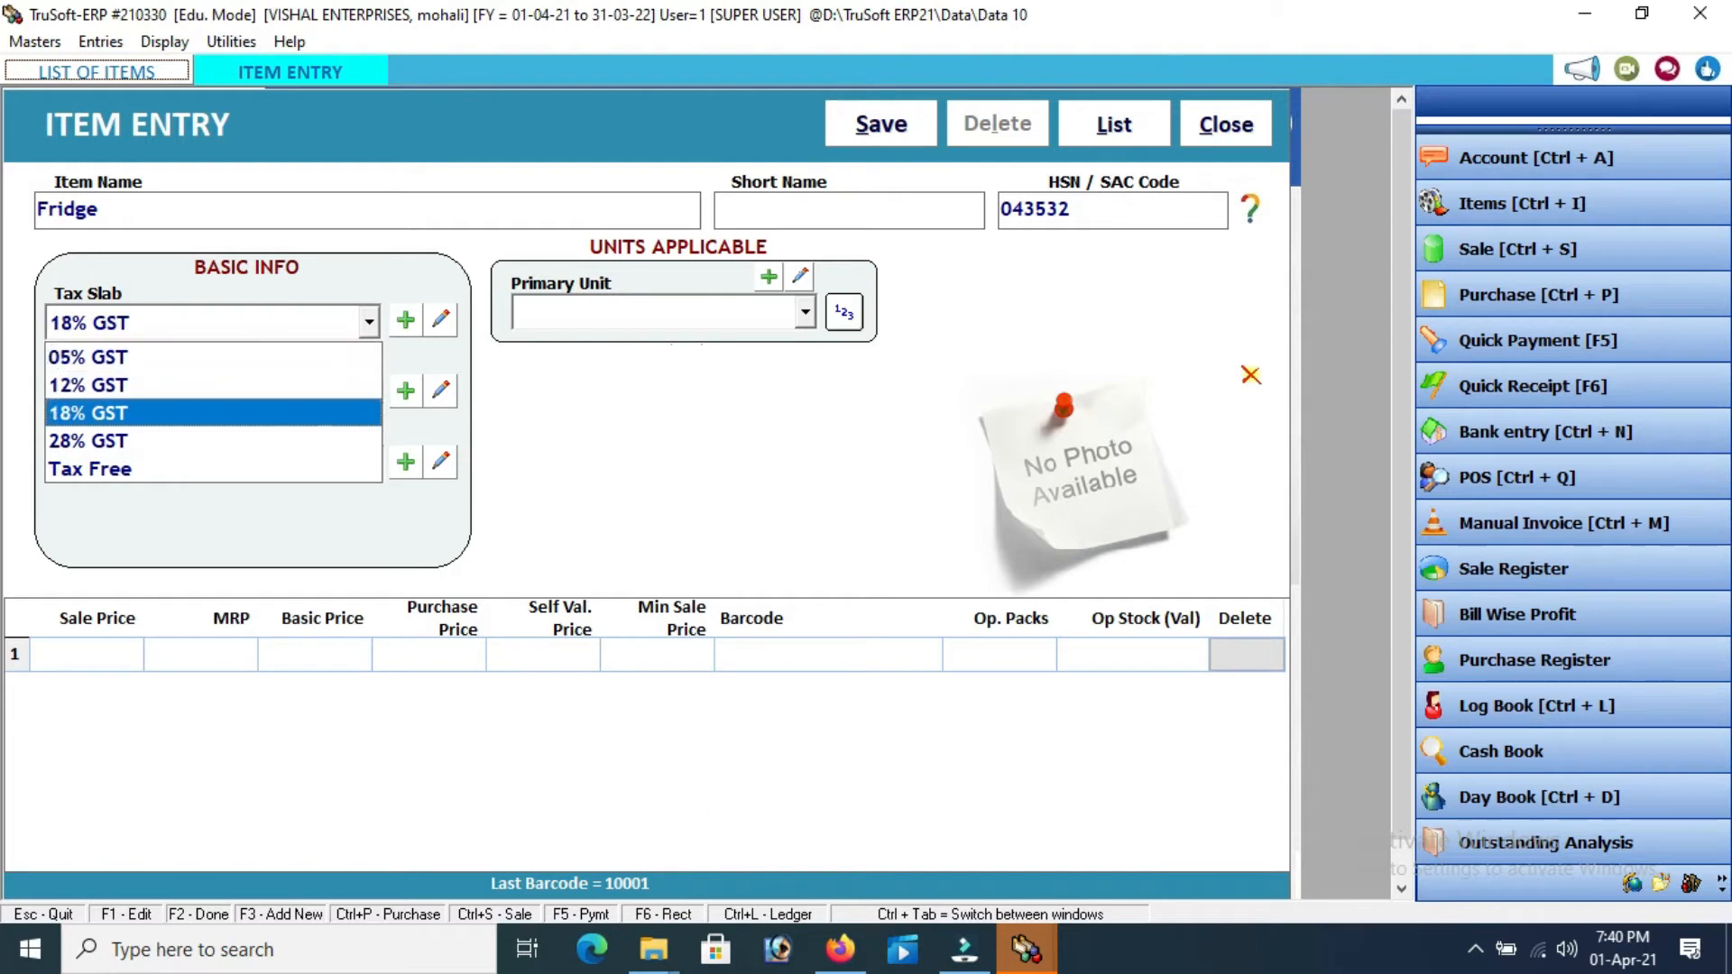
pyautogui.press('Return')
pyautogui.press('Return')
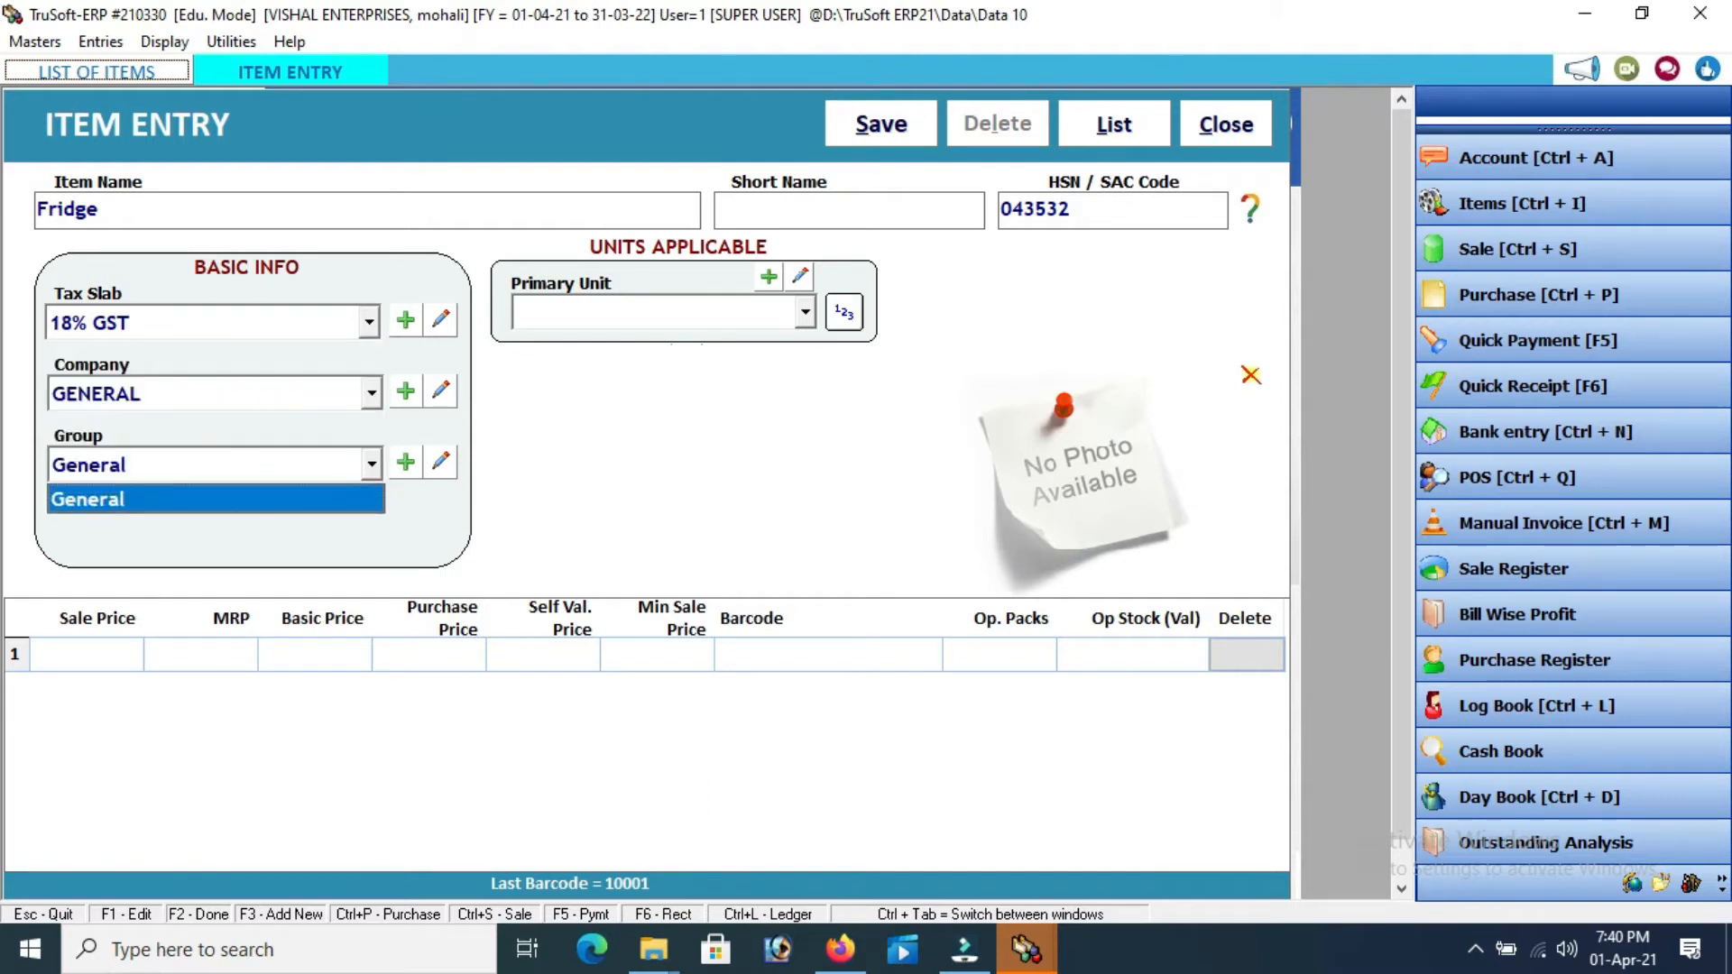
pyautogui.press('Return')
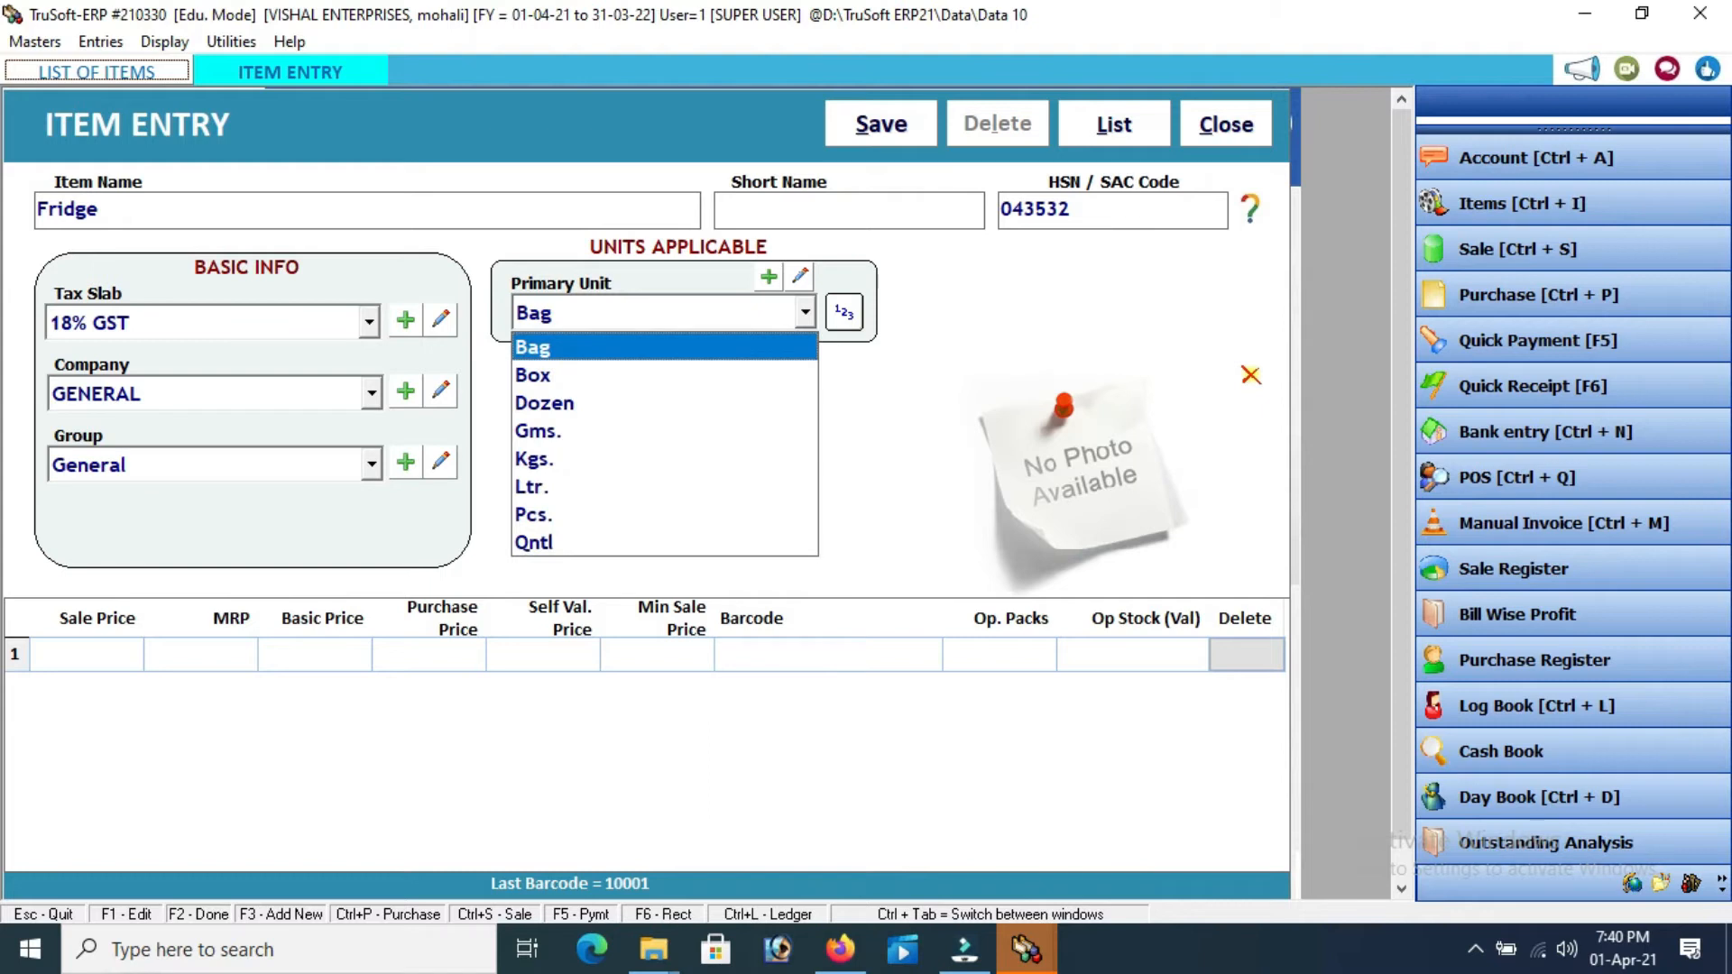
pyautogui.press('p')
pyautogui.press('Return')
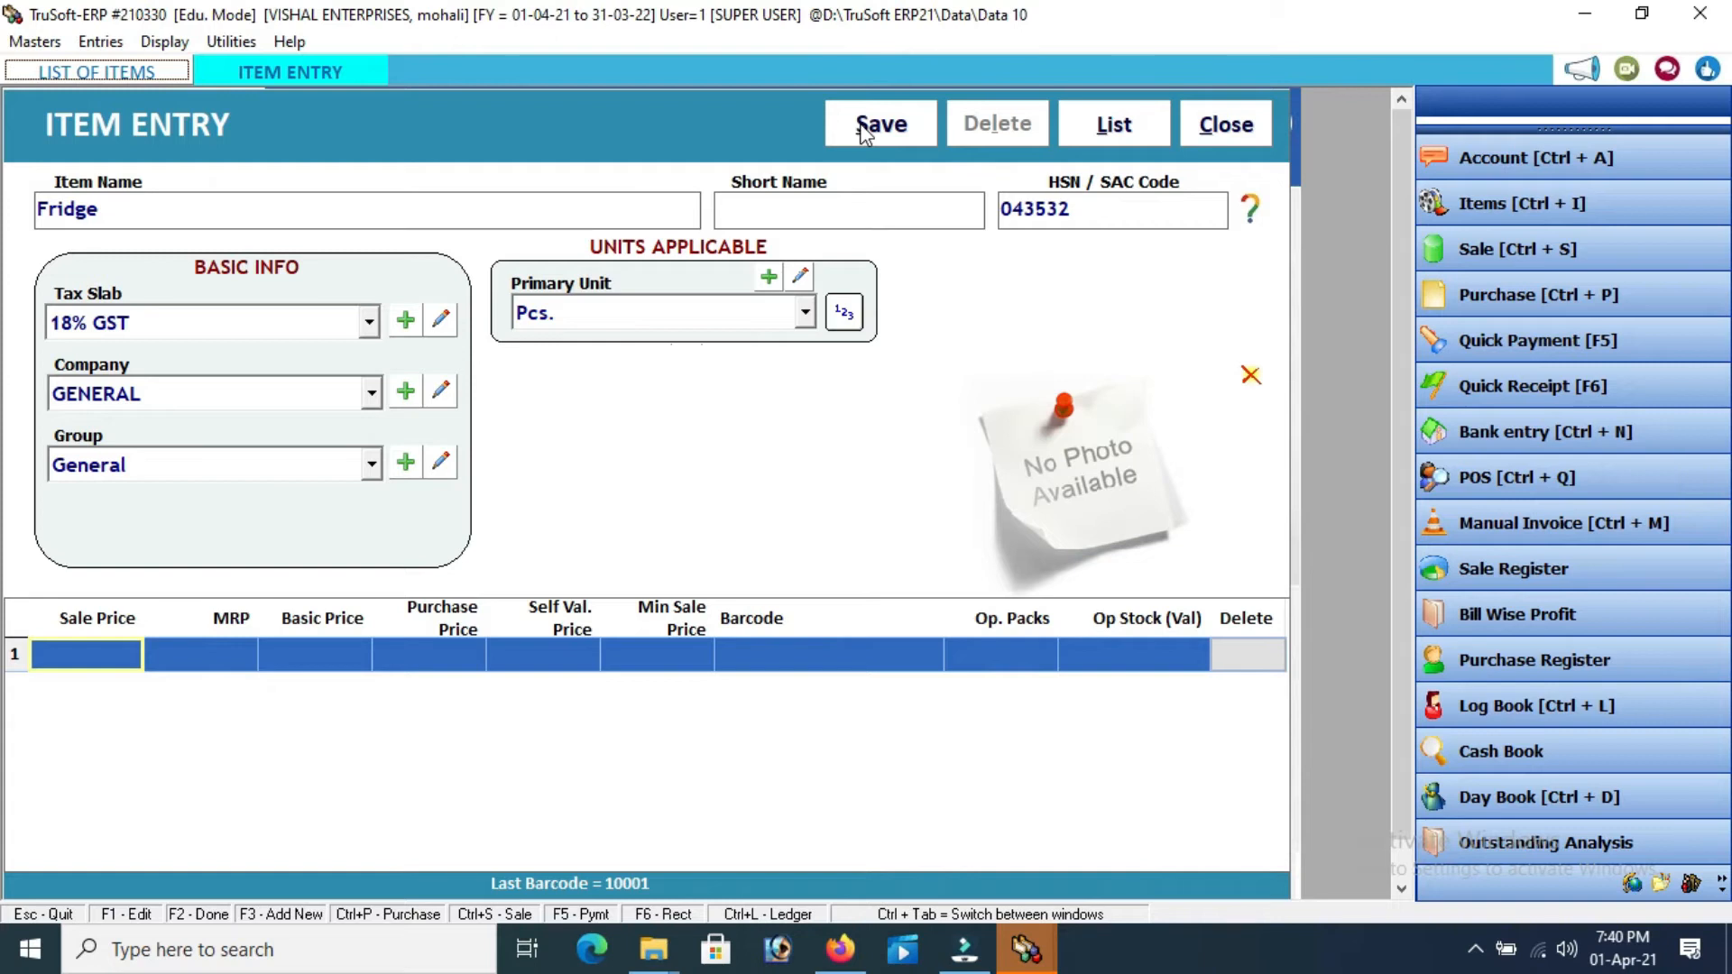
# Save the Fridge item and close Item Entry to return to the welcome screen
pyautogui.press('Return')
pyautogui.press('Return')
pyautogui.press('Return')
pyautogui.press('Return')
pyautogui.press('Return')
pyautogui.press('Return')
pyautogui.press('Return')
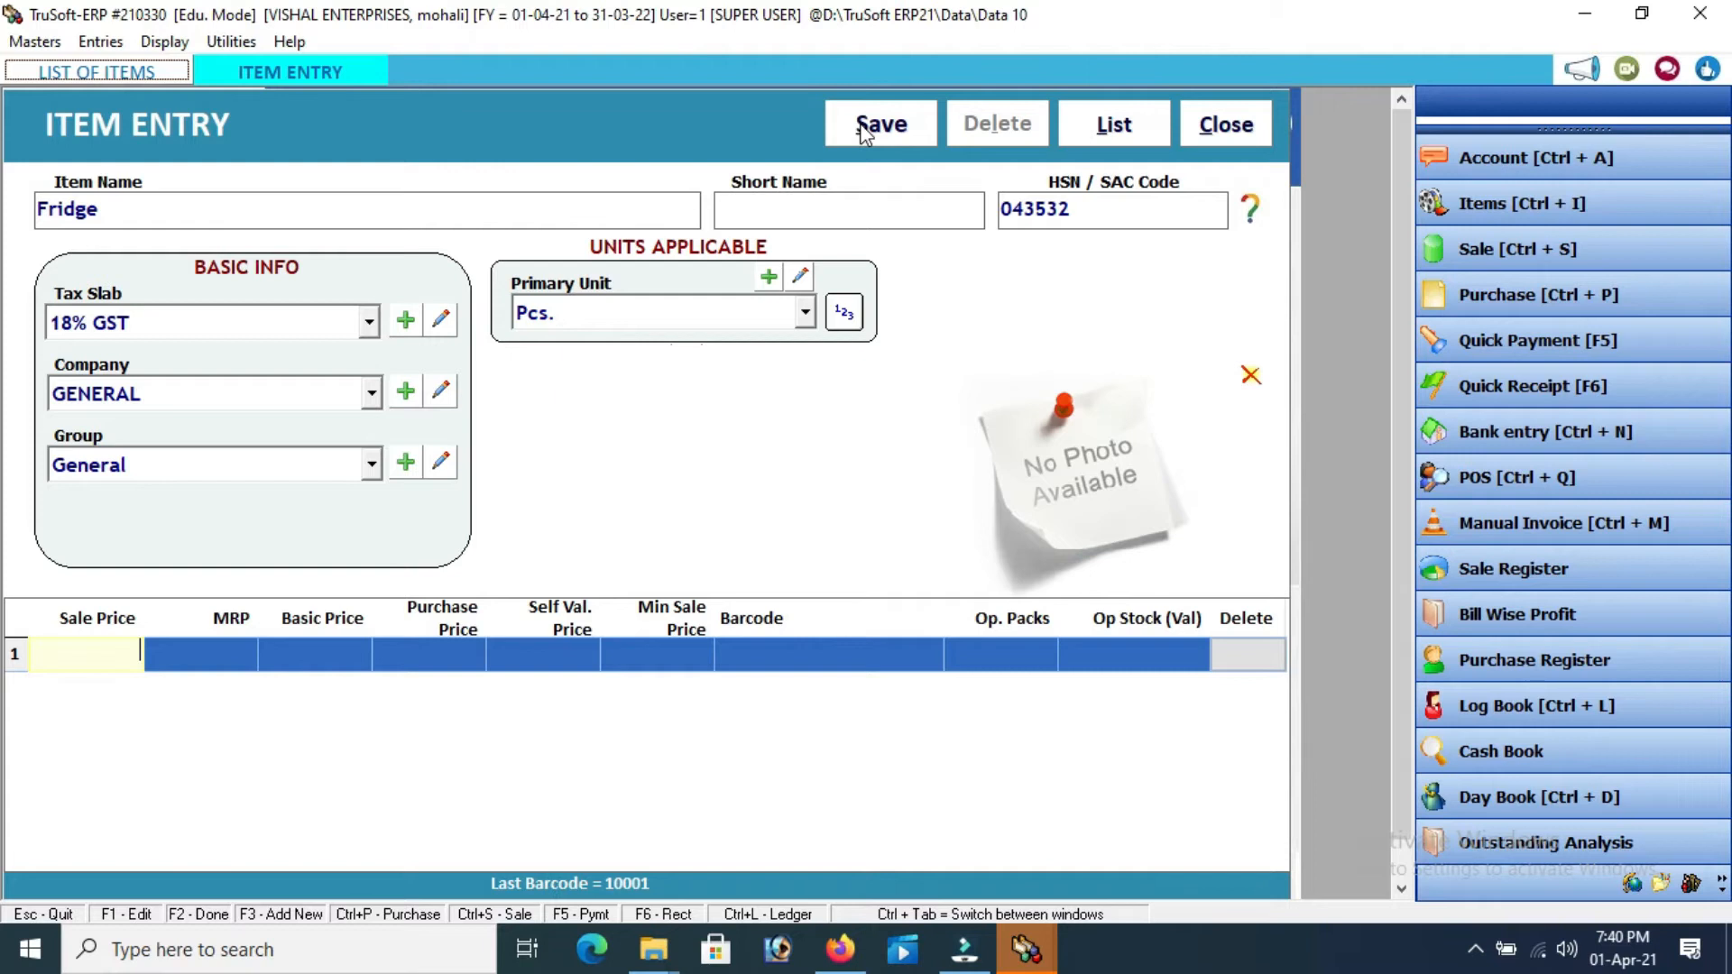
pyautogui.press('Return')
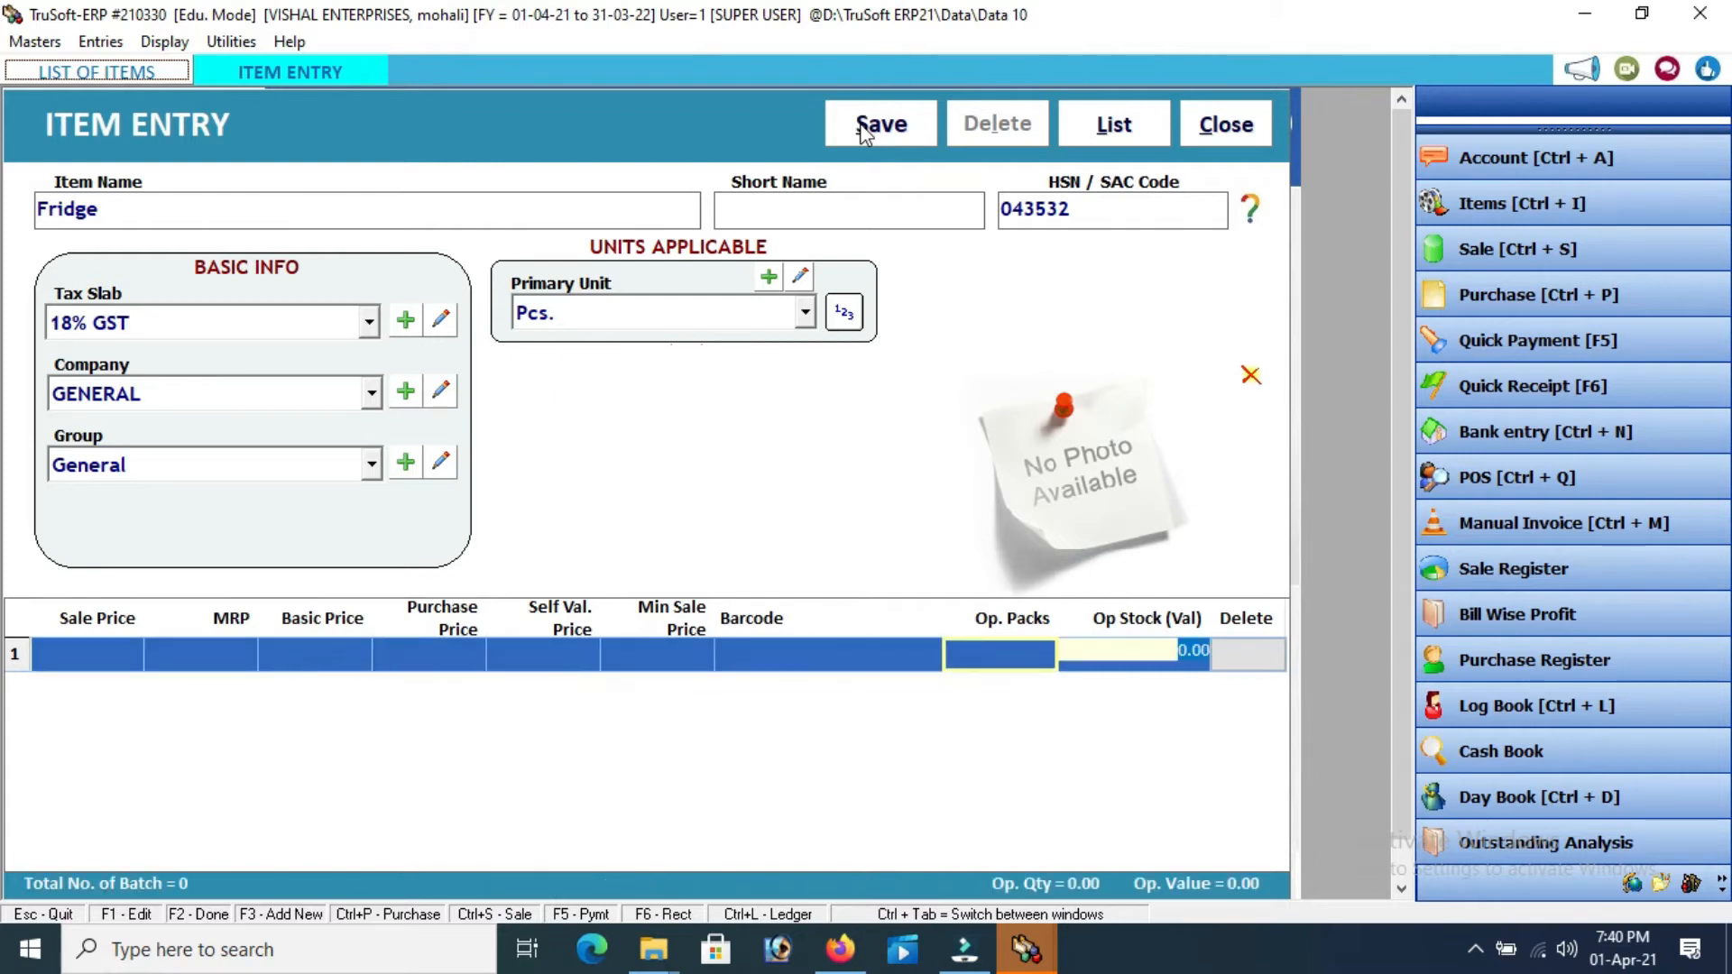
pyautogui.press('Return')
pyautogui.click(888, 126)
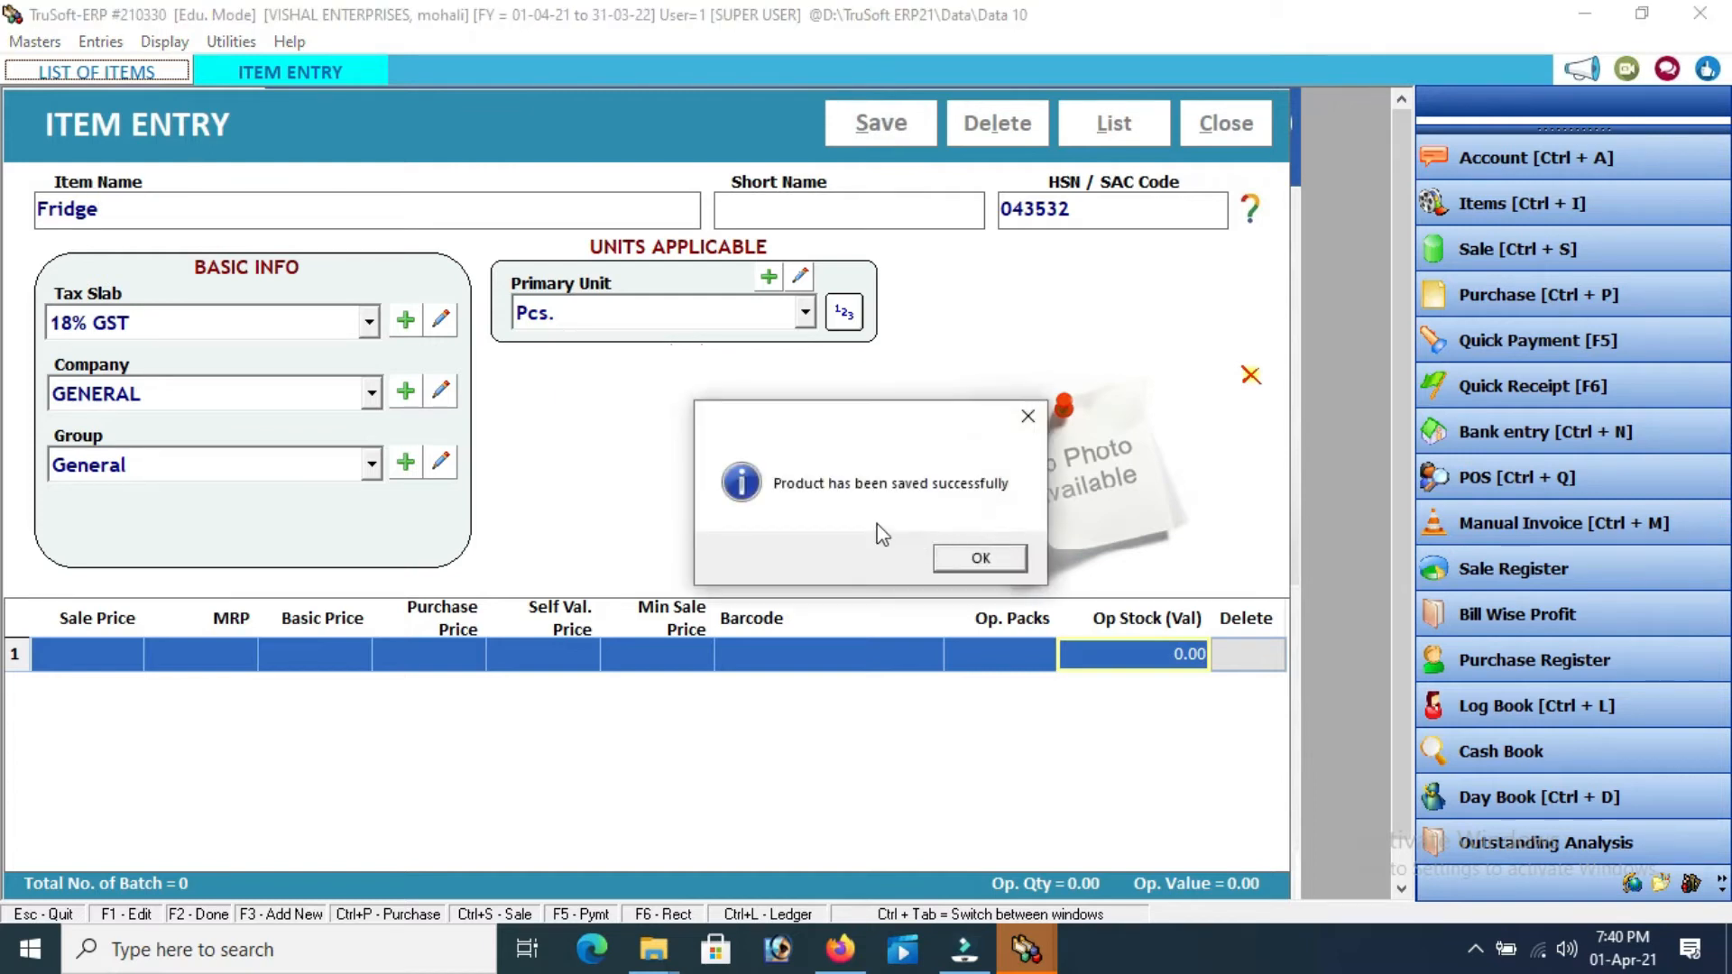
pyautogui.click(980, 559)
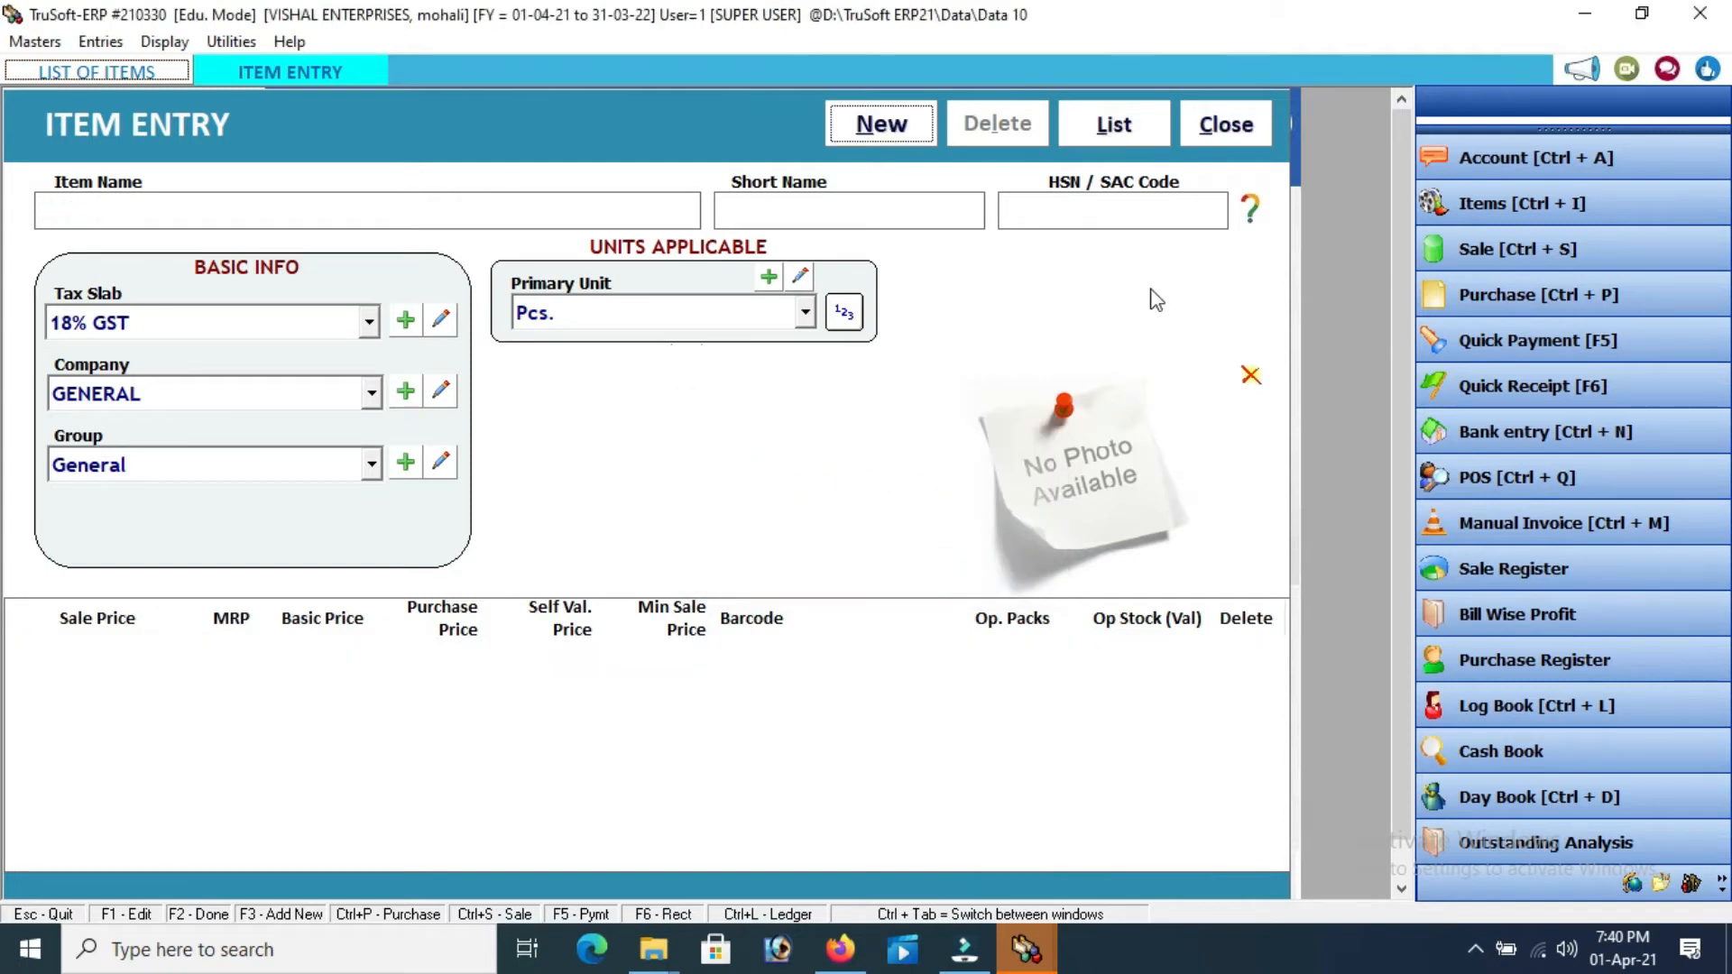
pyautogui.click(1222, 143)
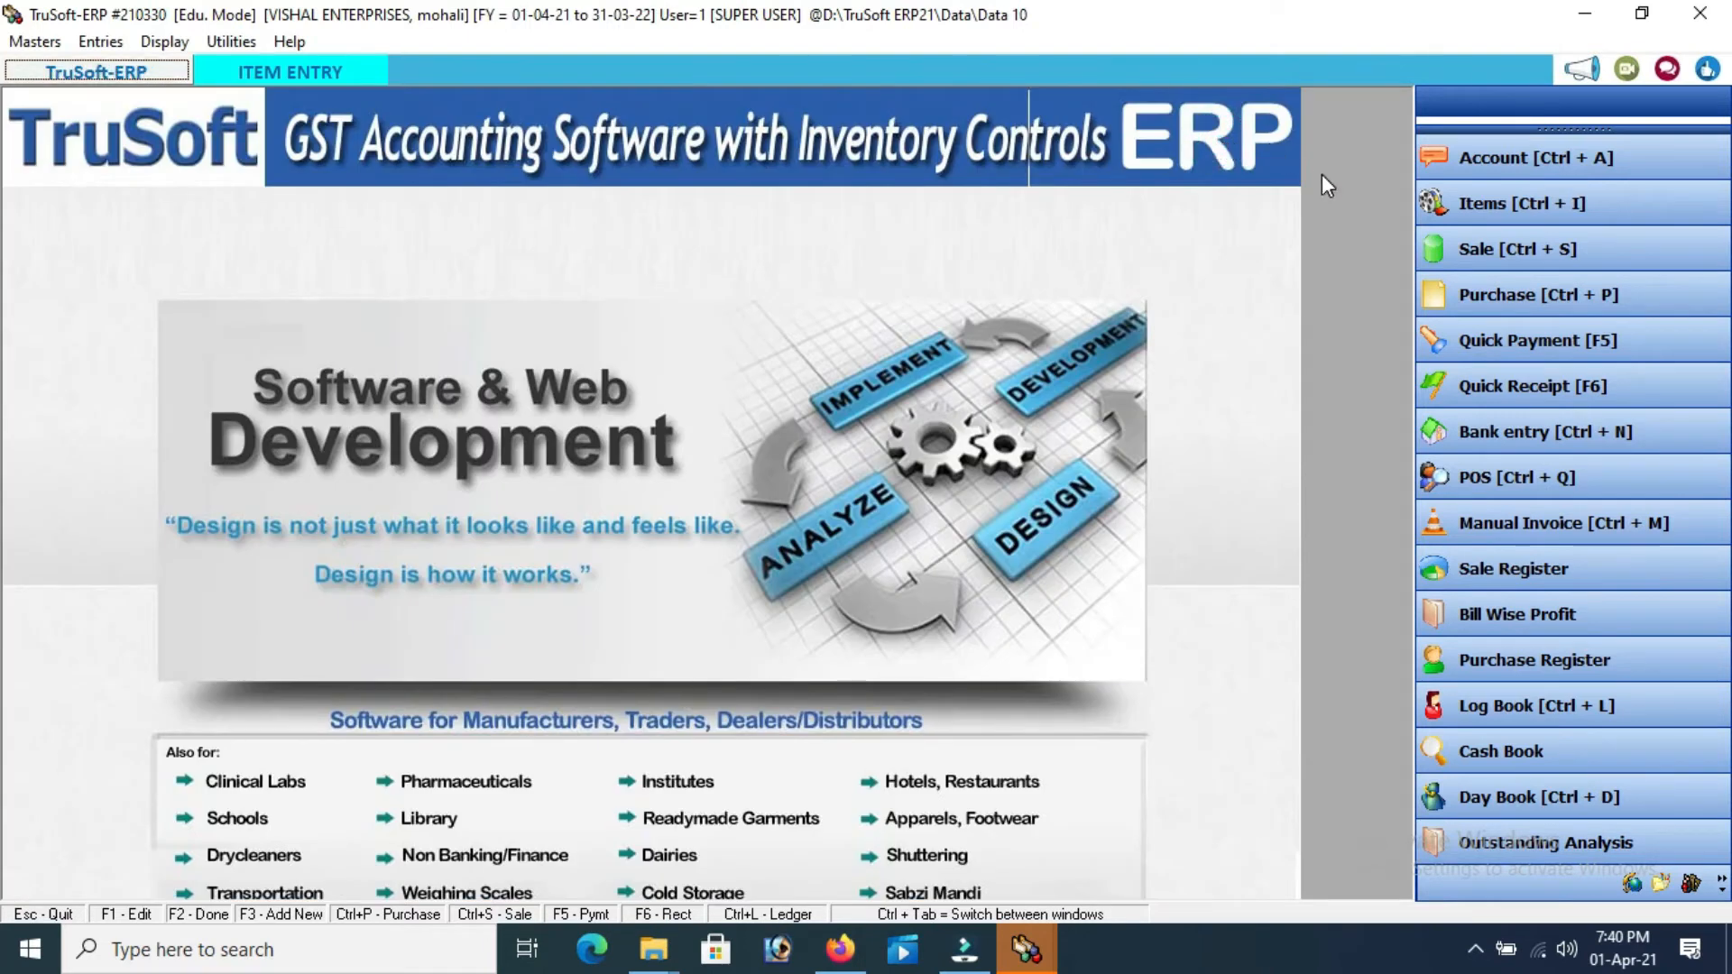
# Open a new Credit sale bill for Customer A dated 01-04-2021, with sale type Sales and bill no 1
pyautogui.click(1478, 251)
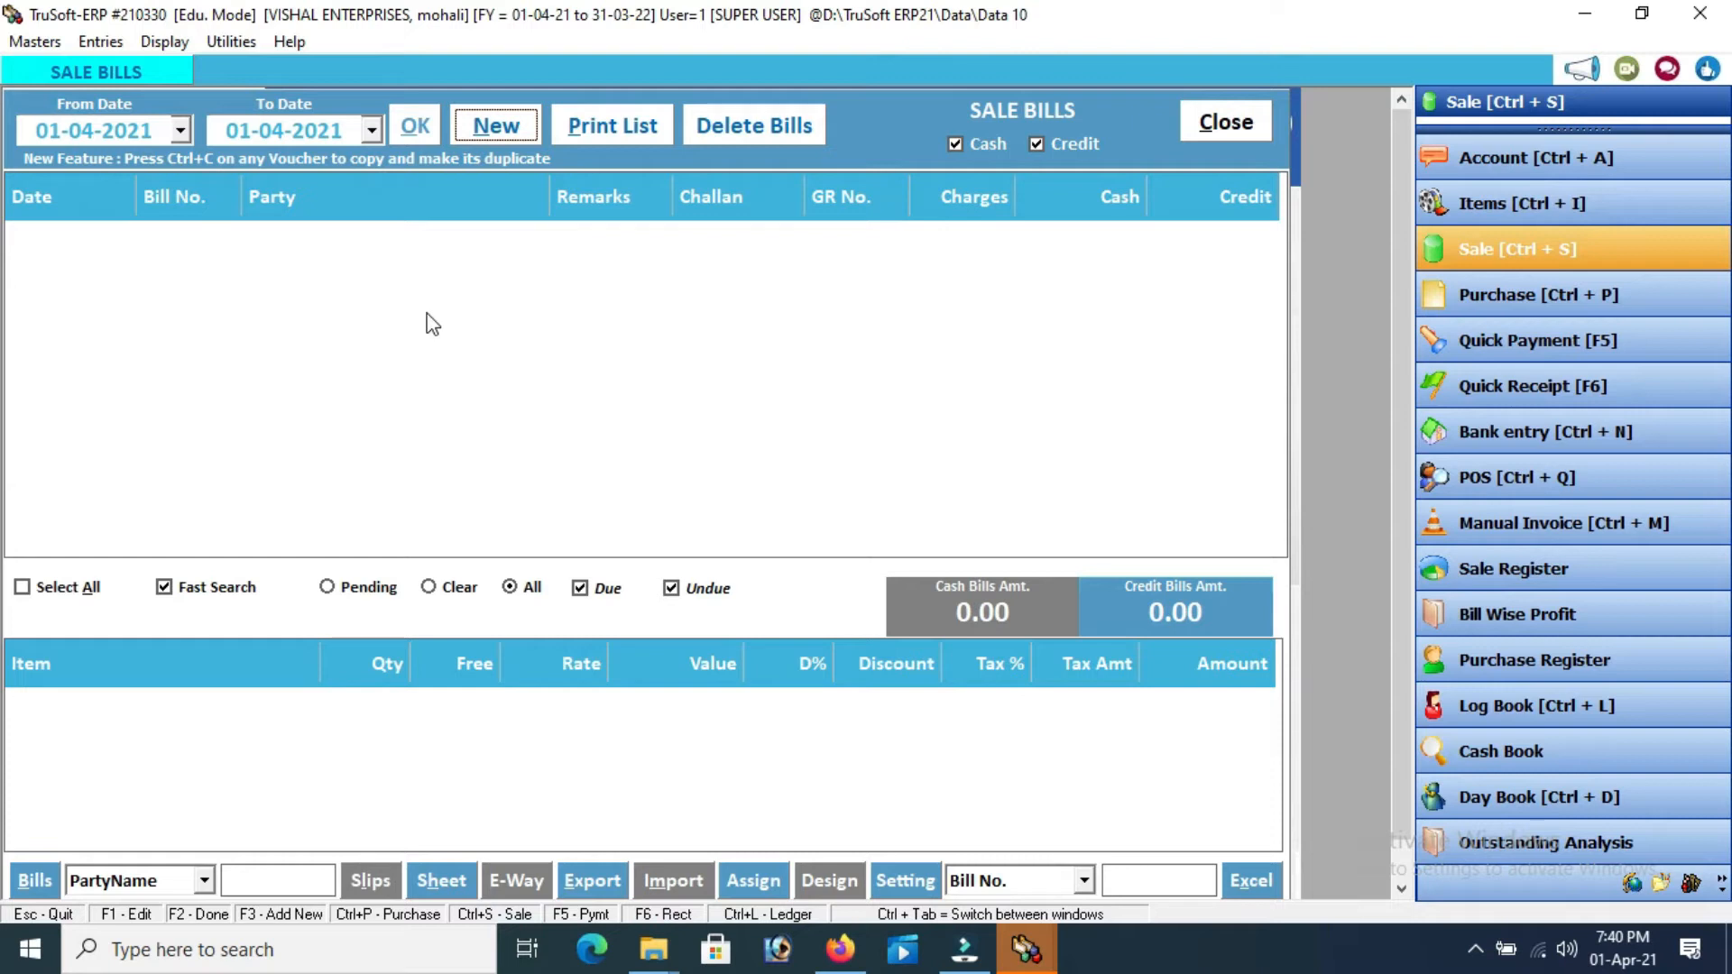
pyautogui.click(496, 127)
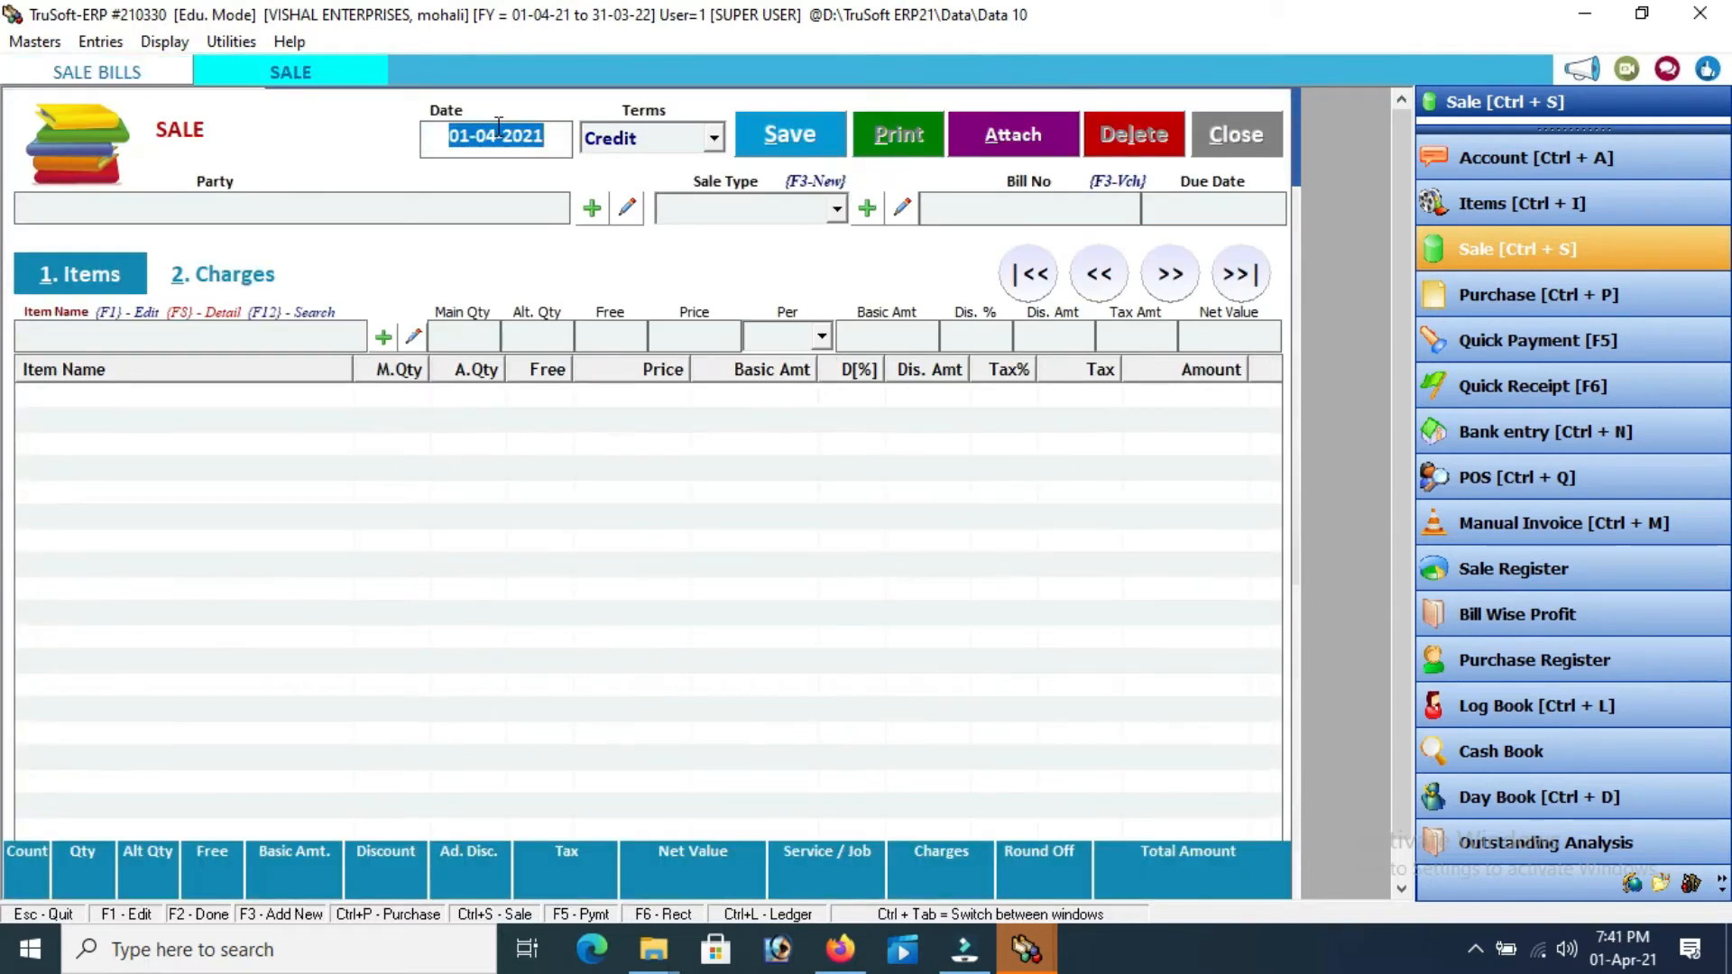
pyautogui.press('Return')
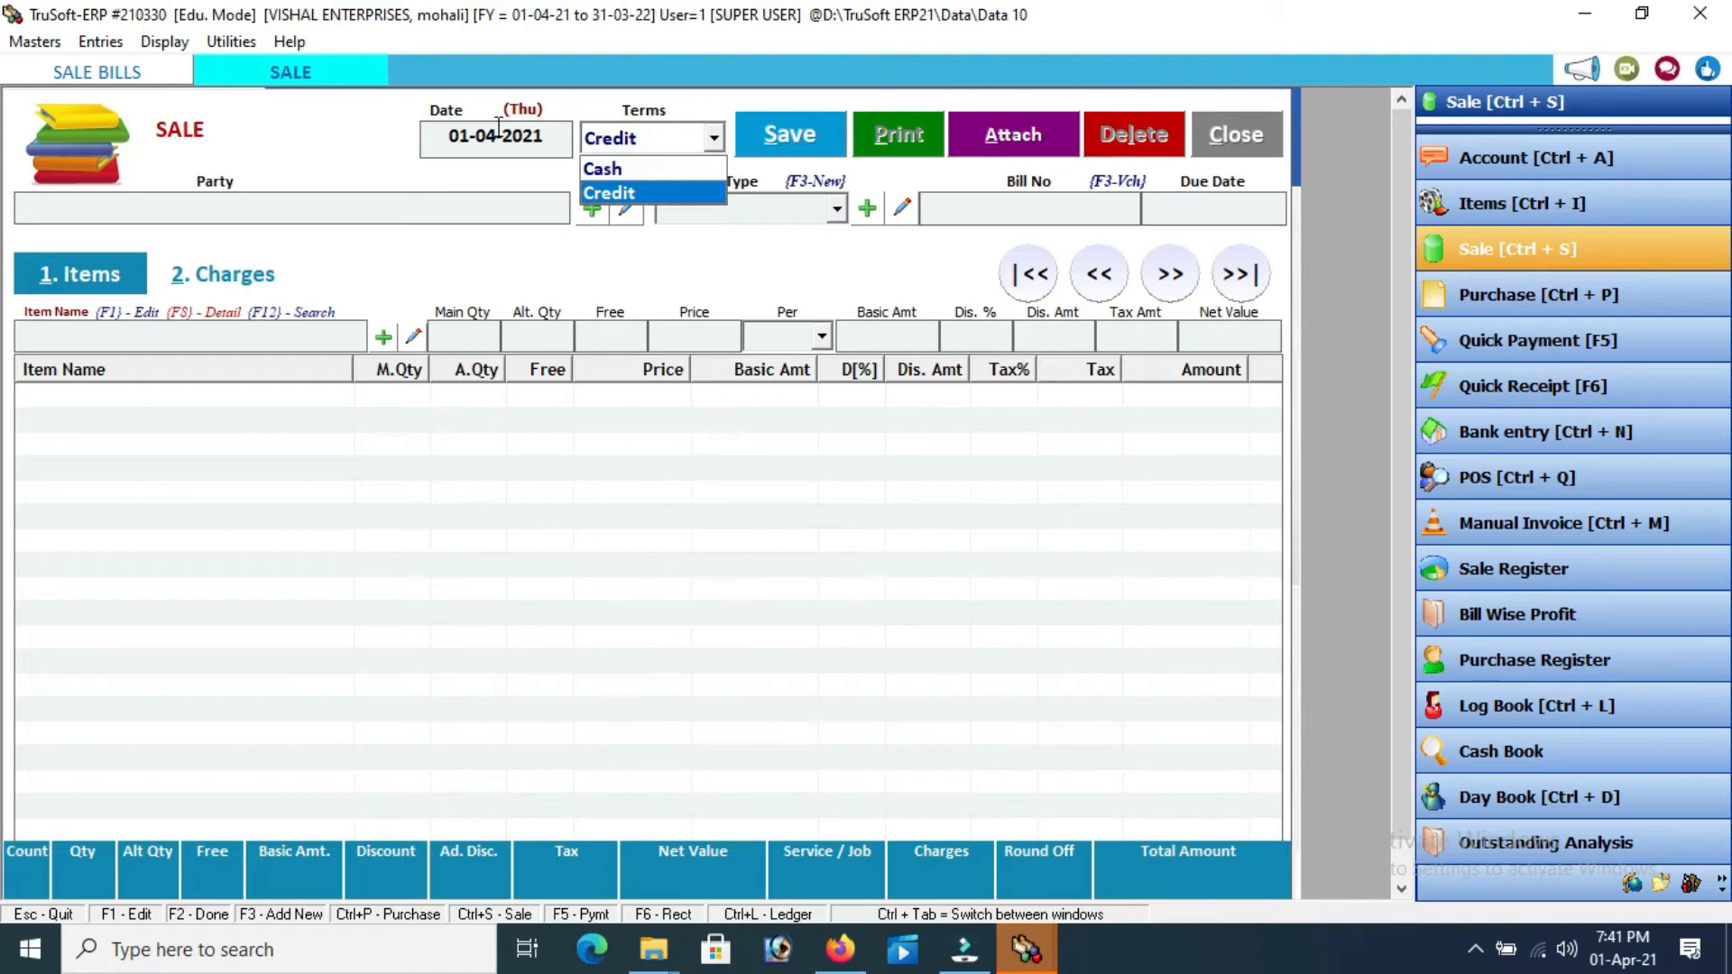
pyautogui.press('Return')
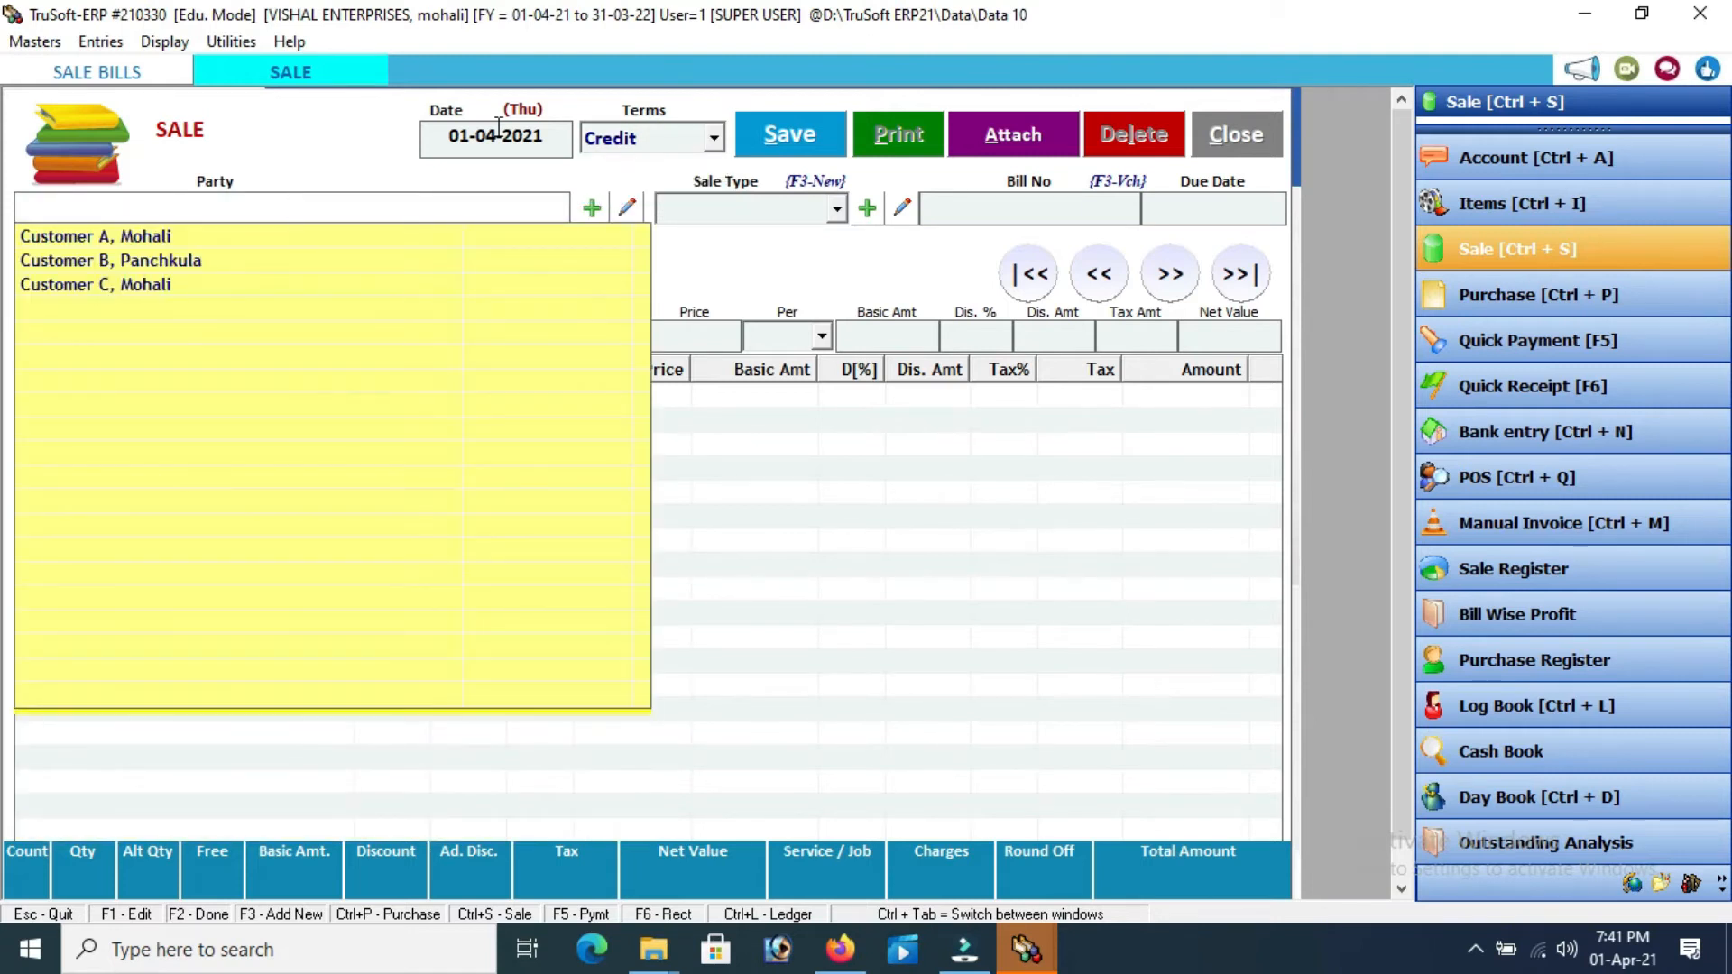
pyautogui.press('Down')
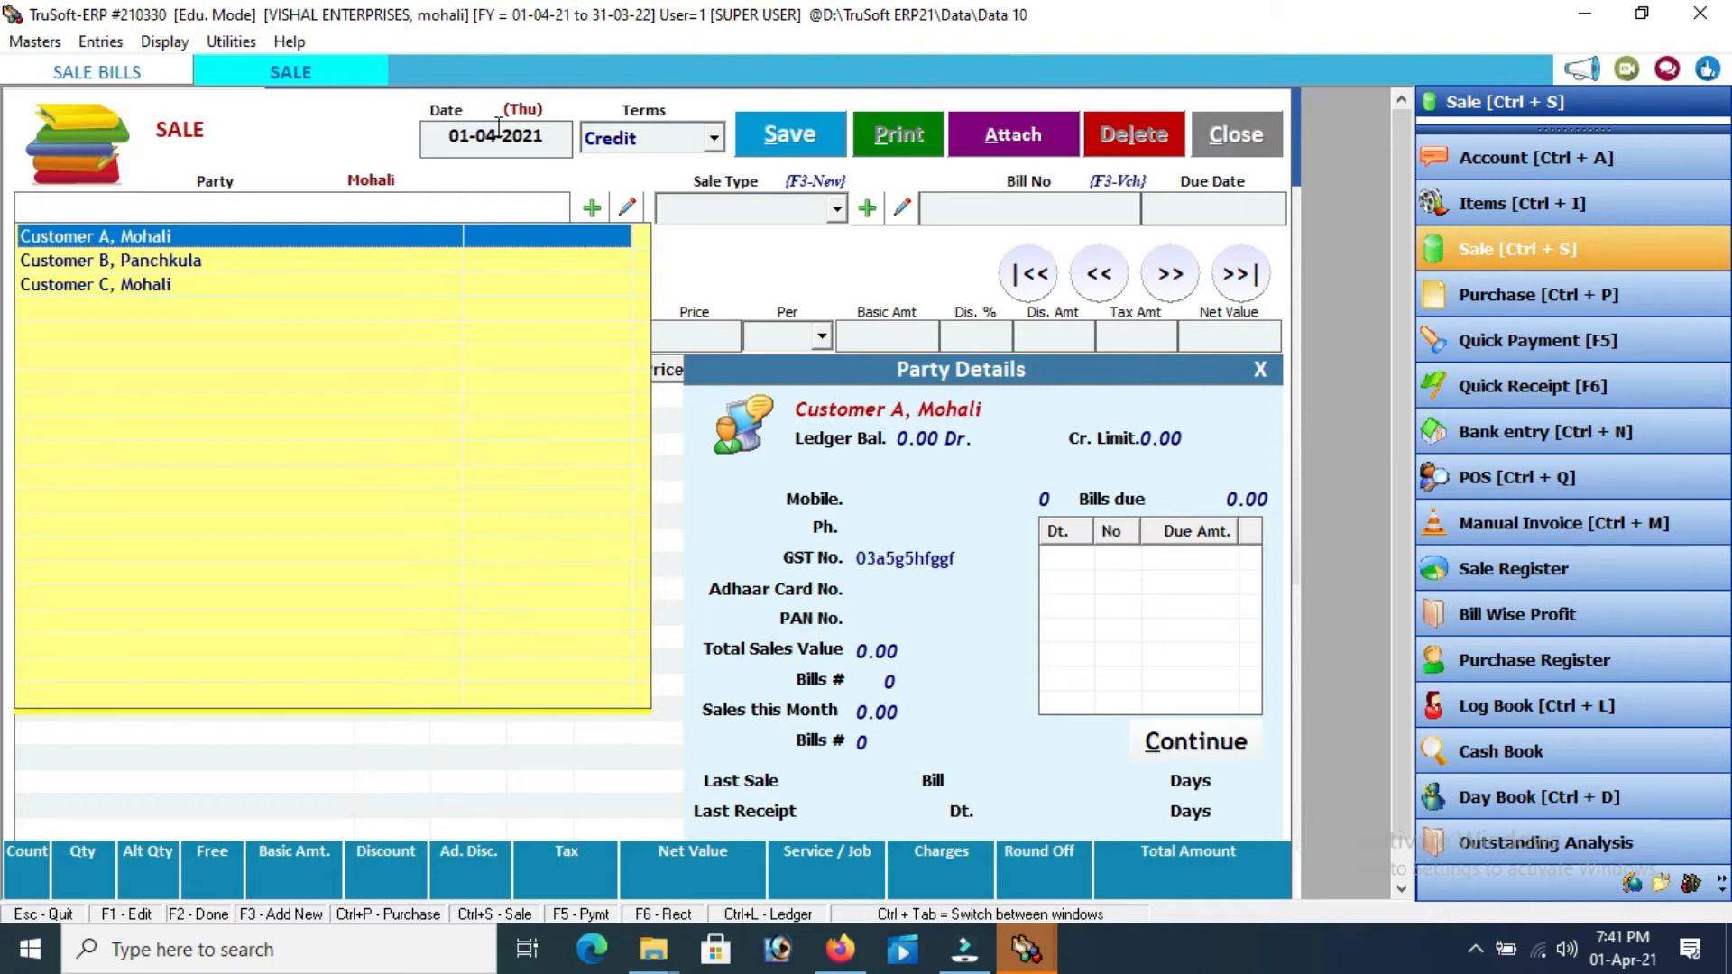
pyautogui.press('Return')
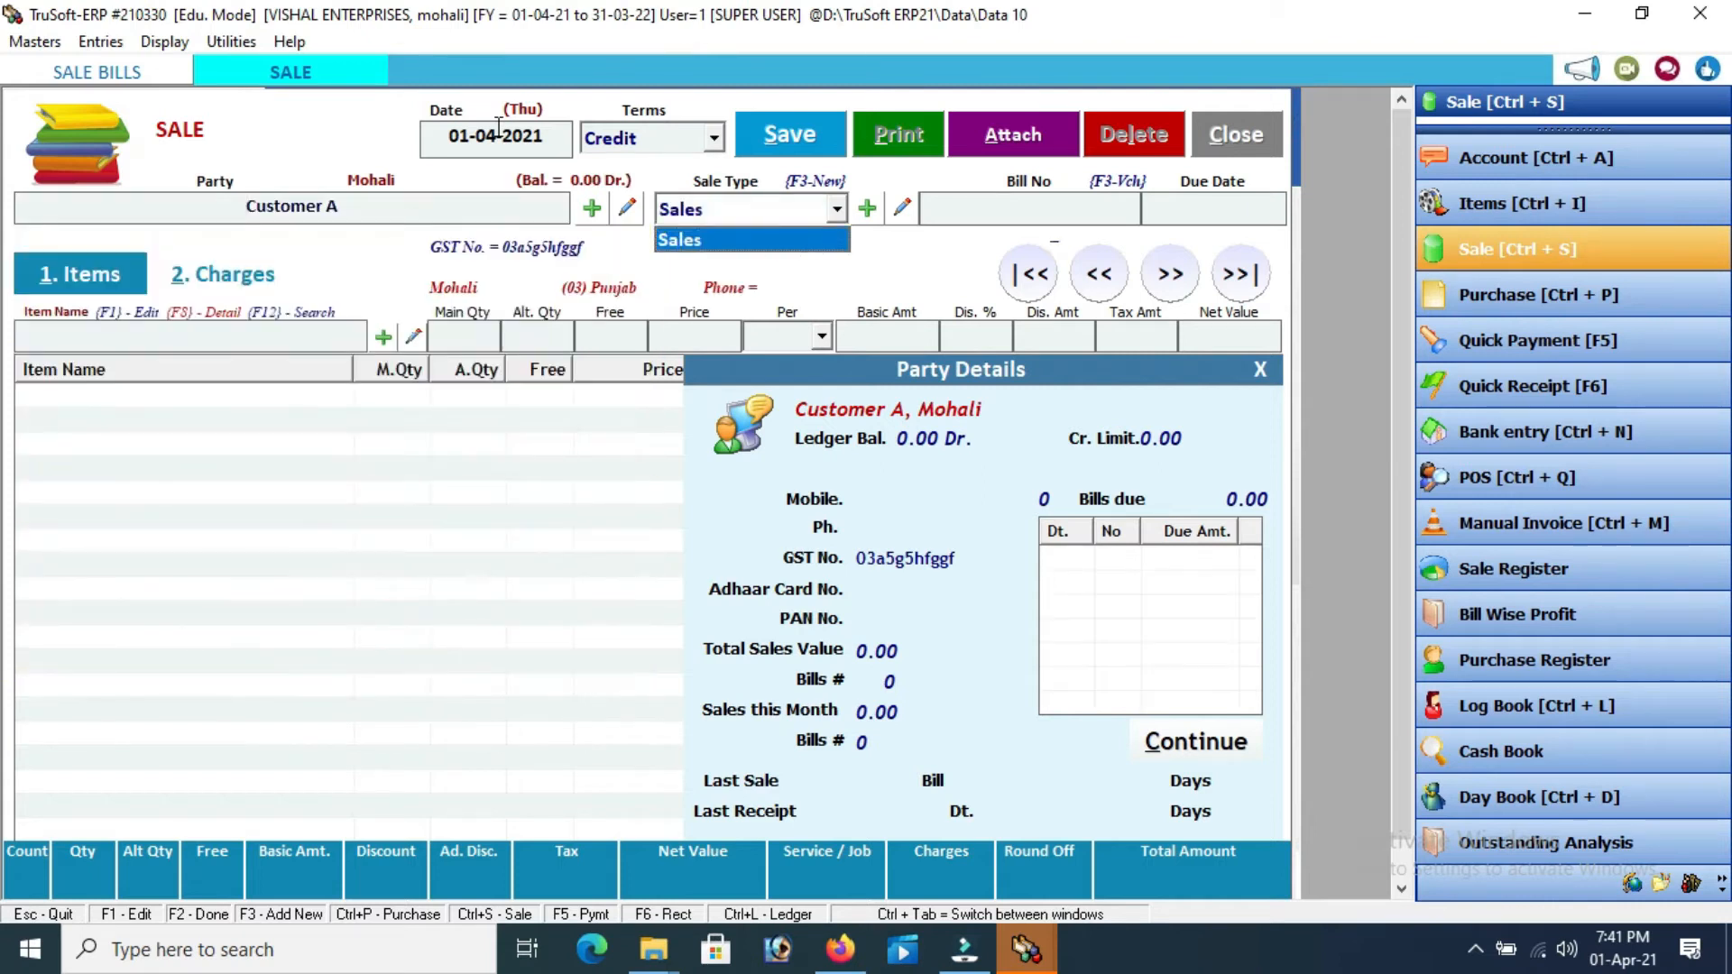
pyautogui.press('Return')
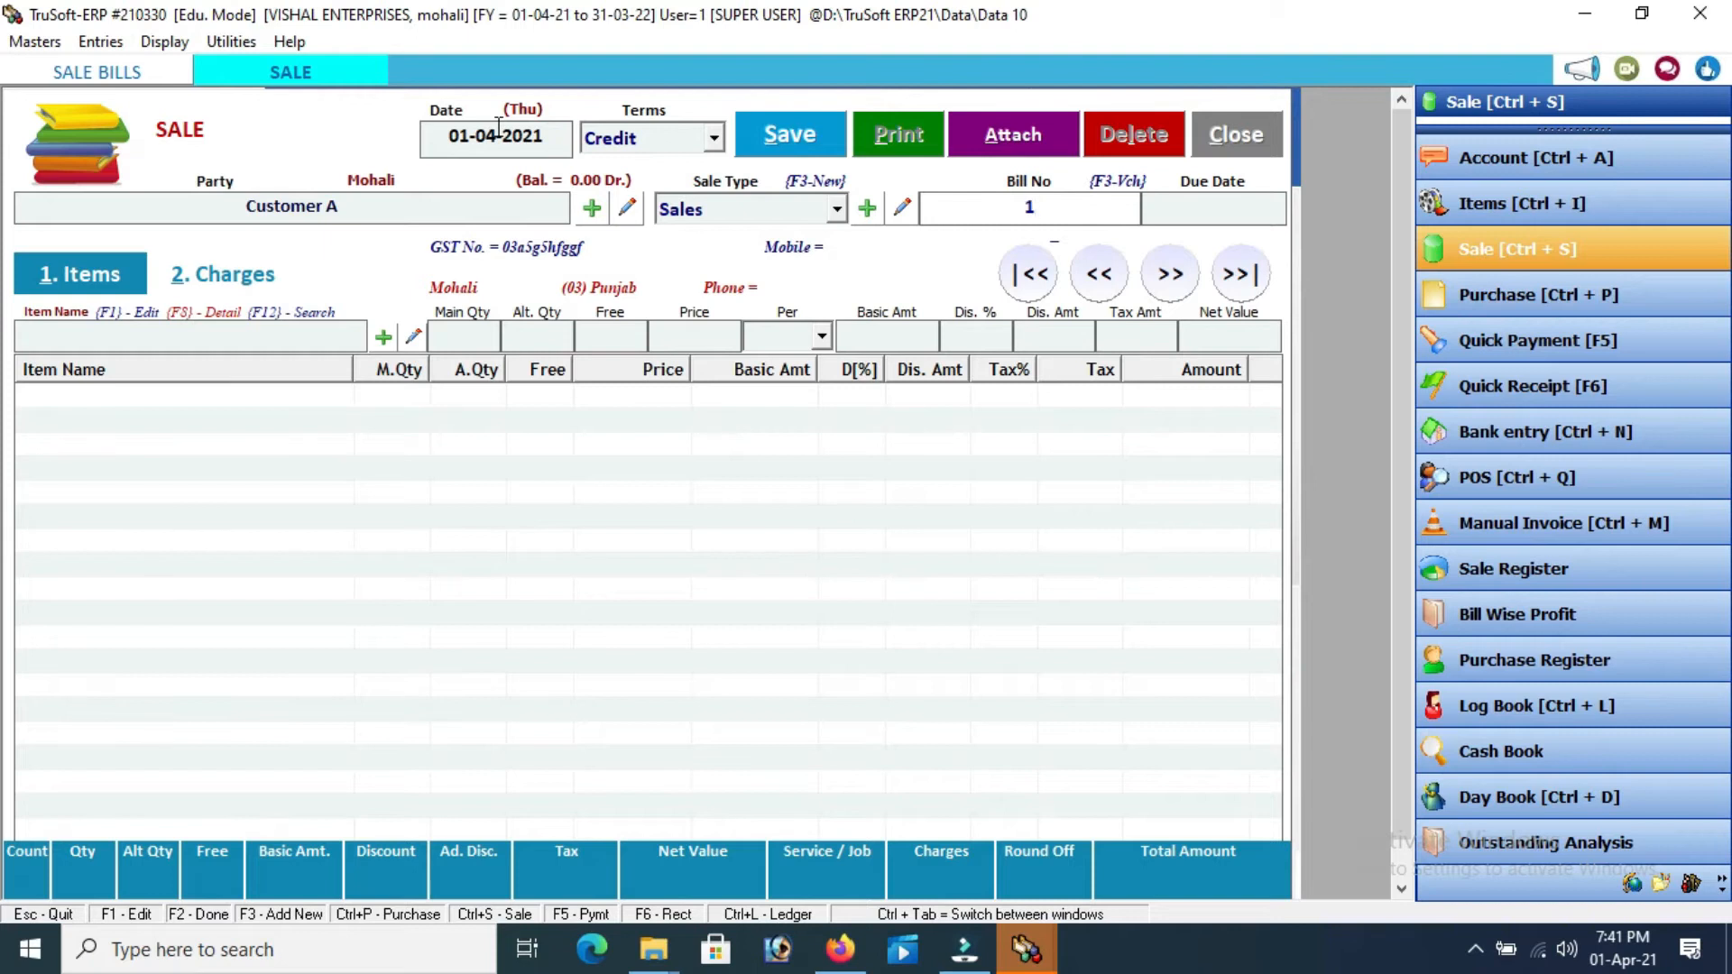
pyautogui.press('Return')
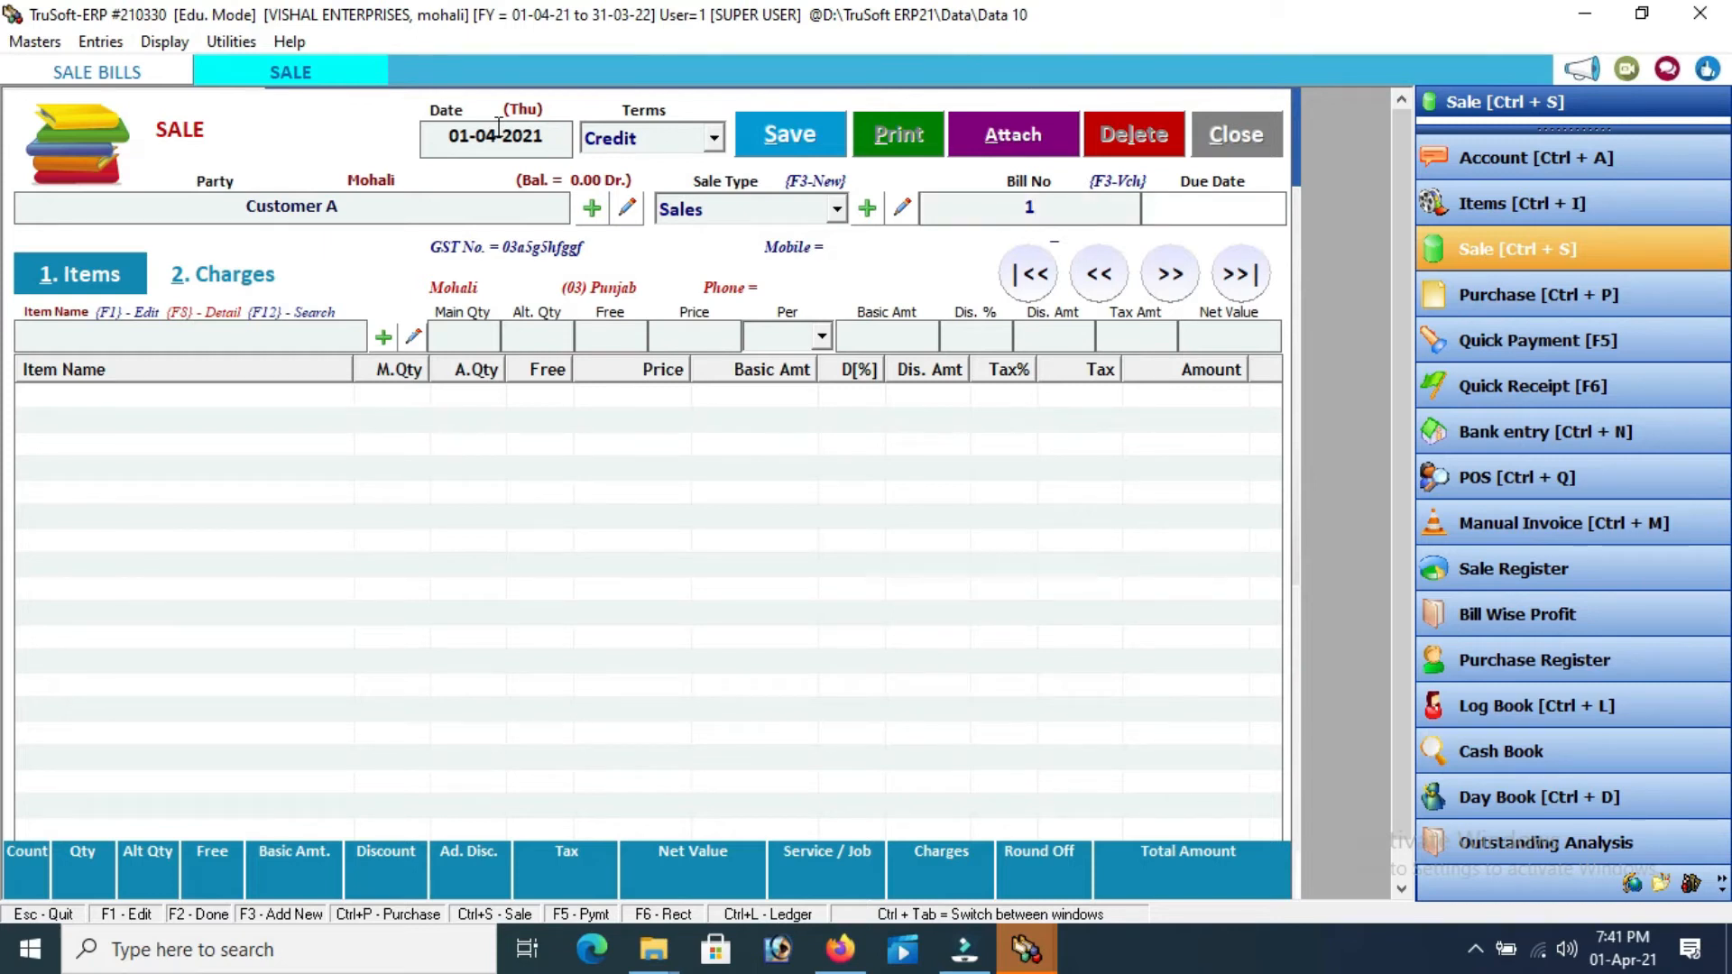
pyautogui.press('Return')
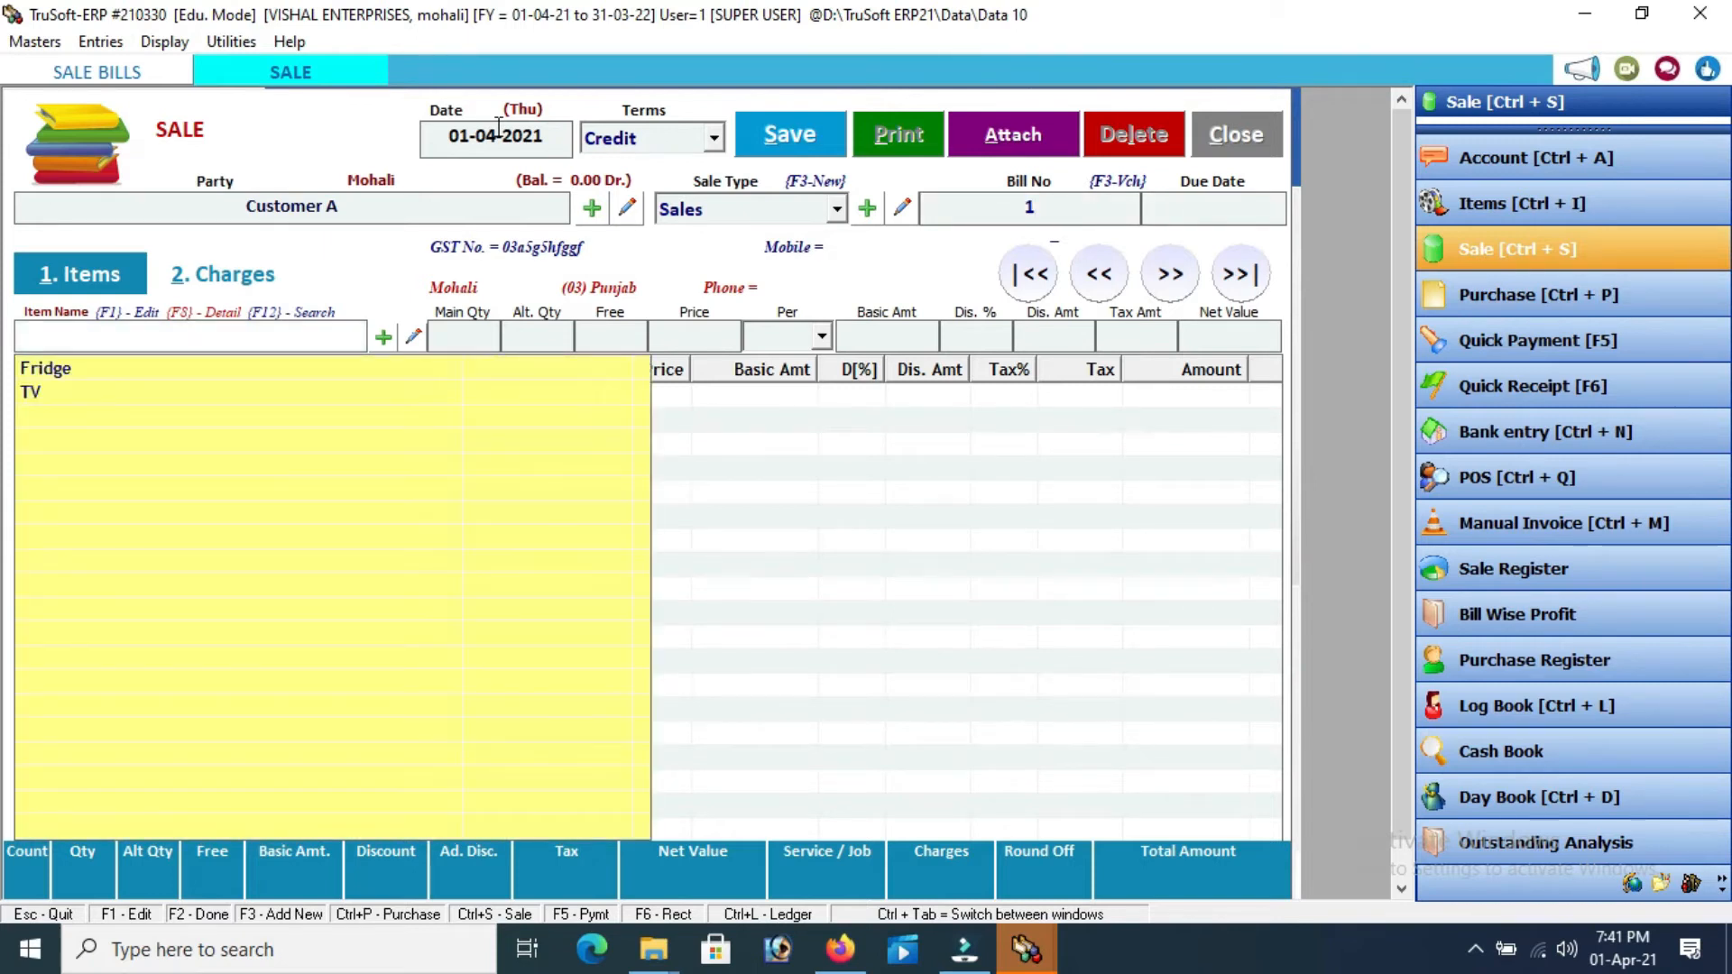
# Add a Fridge line of 2 Pcs at 19000: basic 38000.00, tax 6840.00, net 44840.00
pyautogui.press('Down')
pyautogui.press('Return')
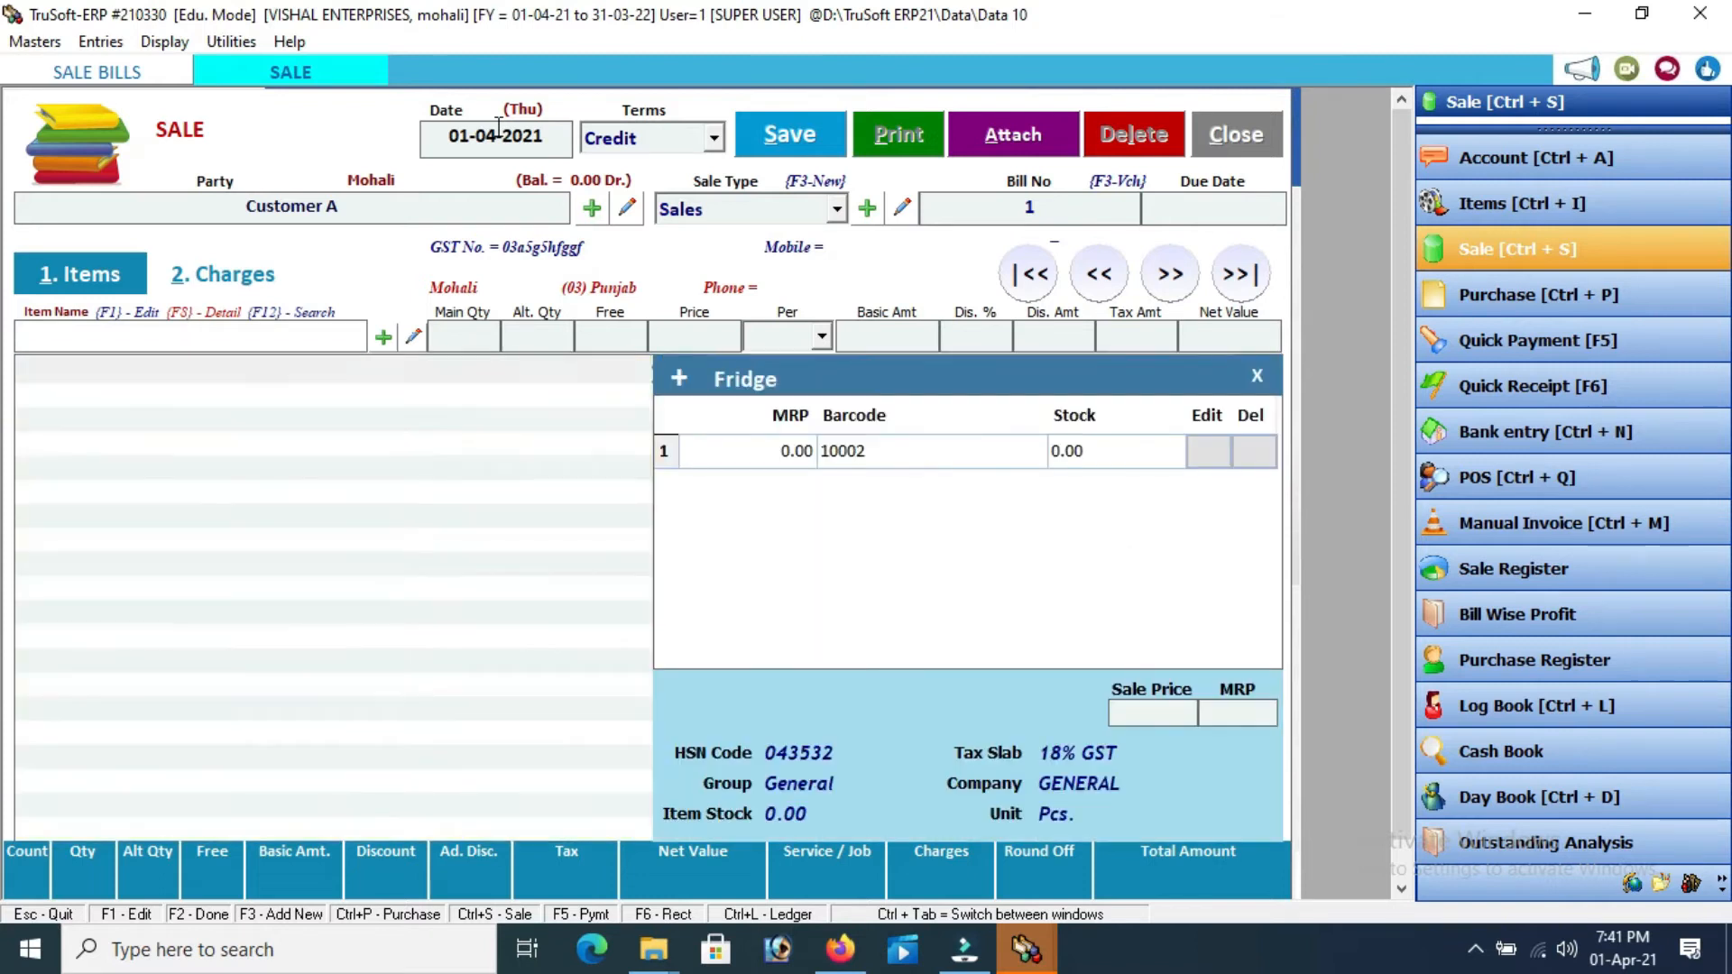
pyautogui.write('2')
pyautogui.press('Return')
pyautogui.press('Return')
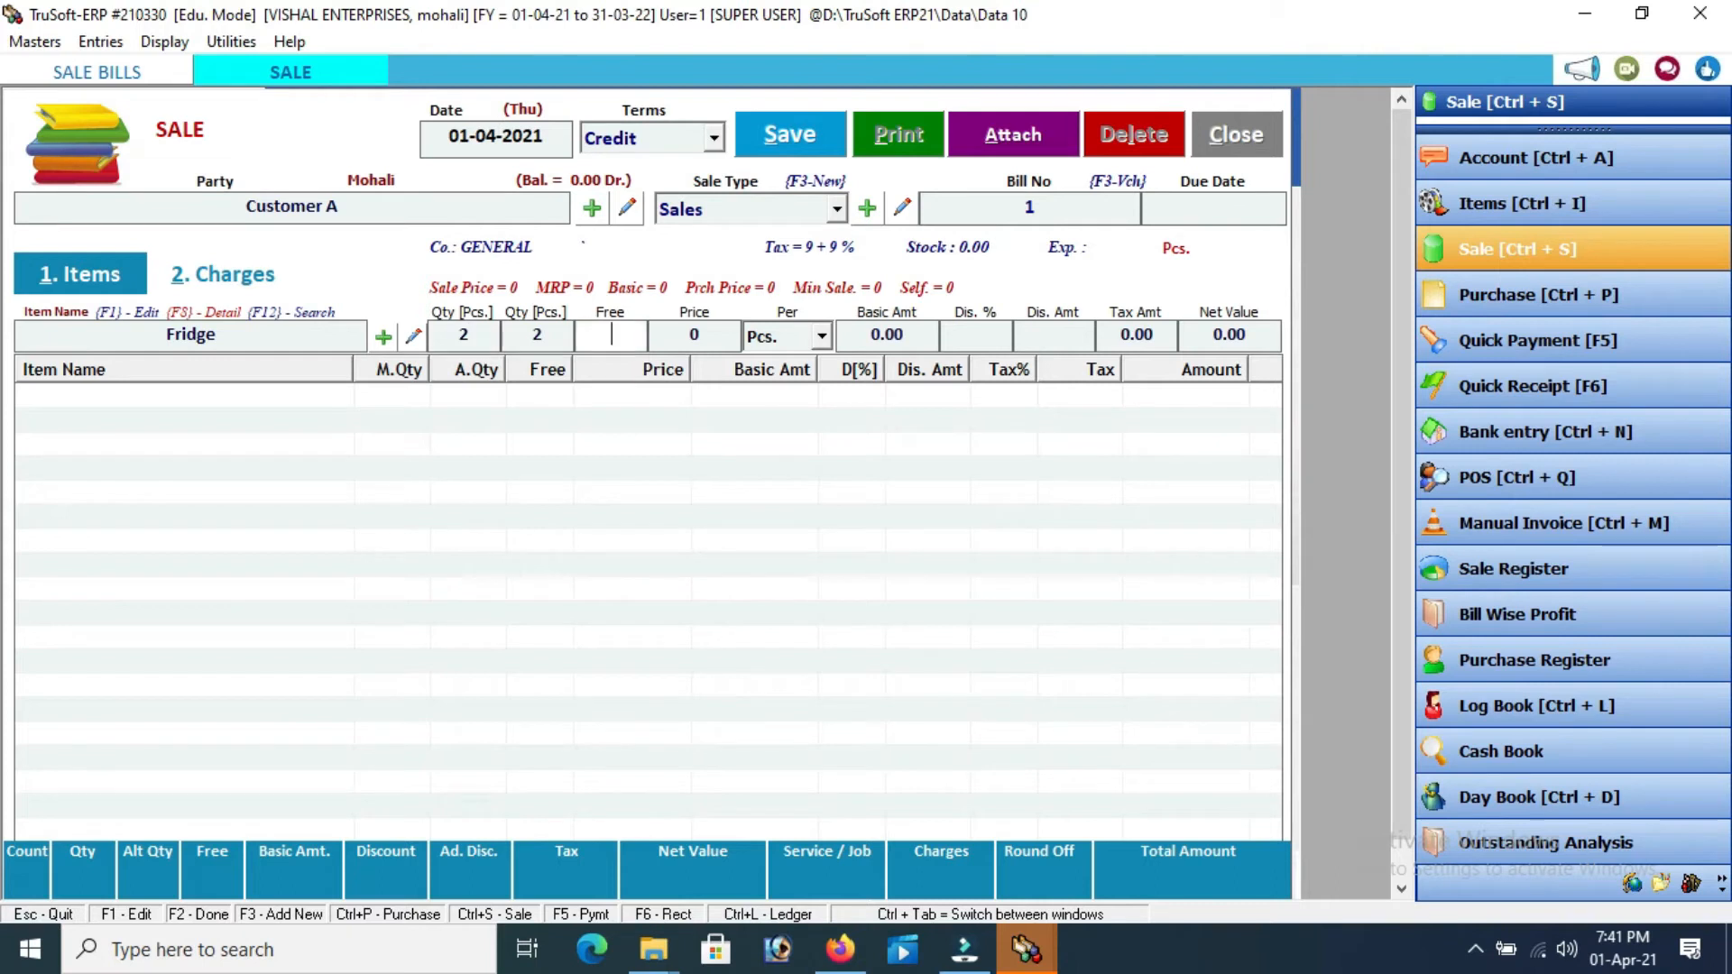
pyautogui.press('Return')
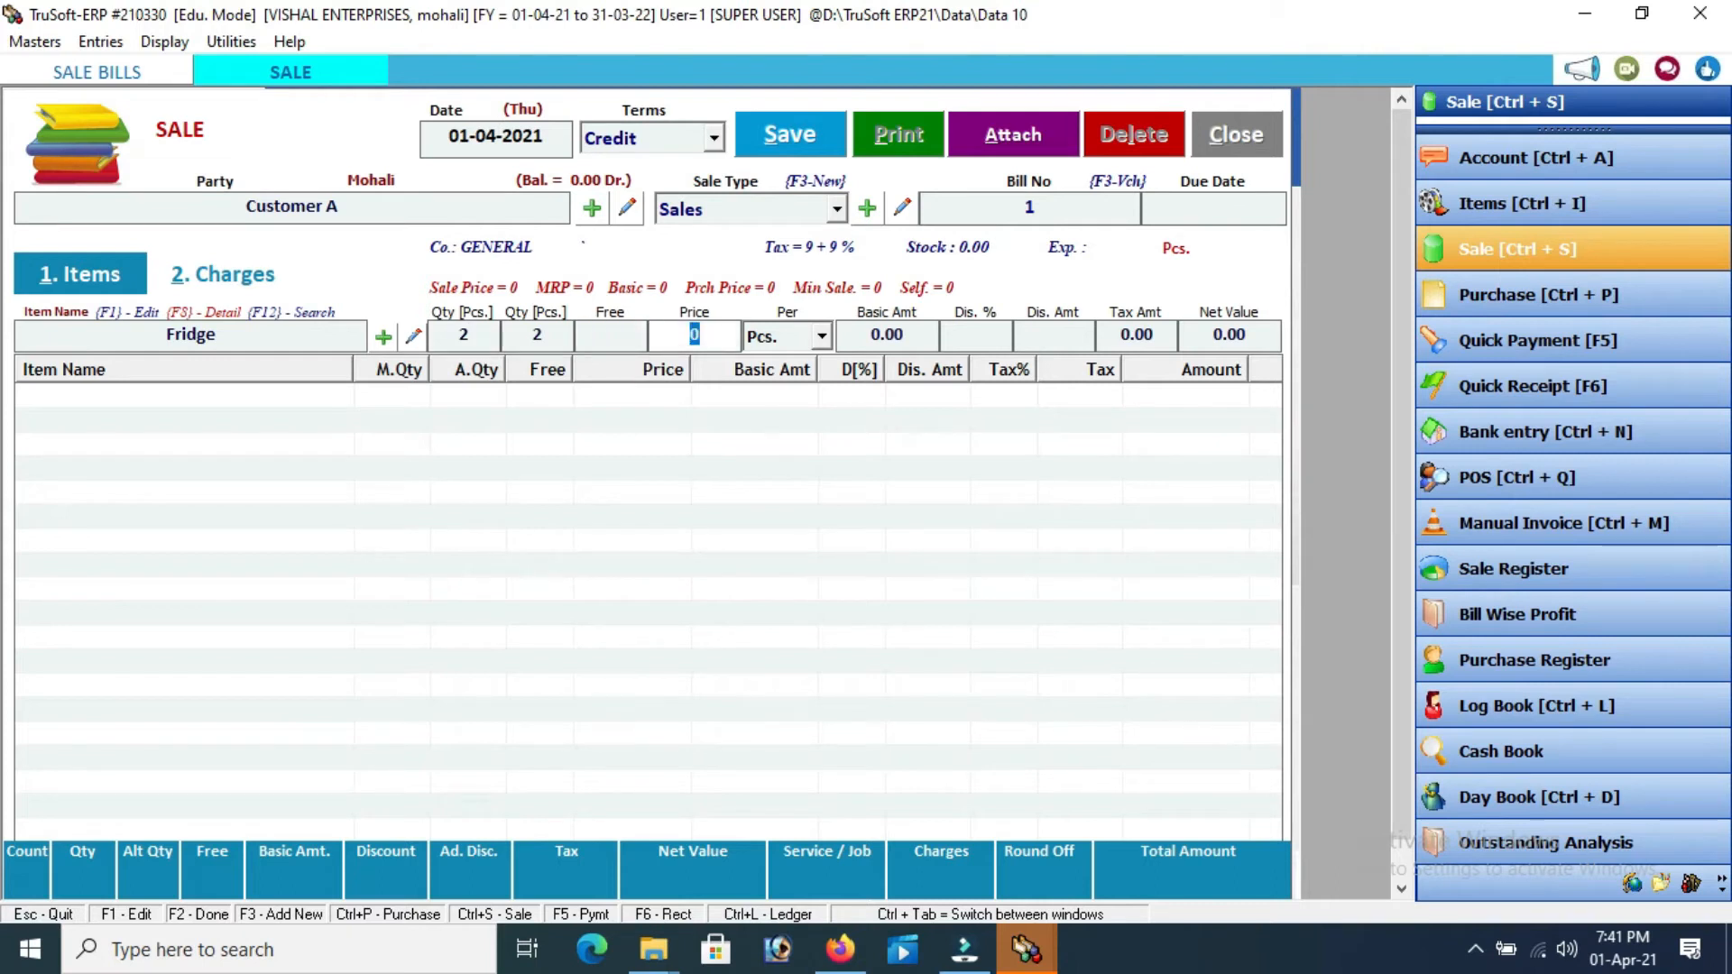
pyautogui.write('19000')
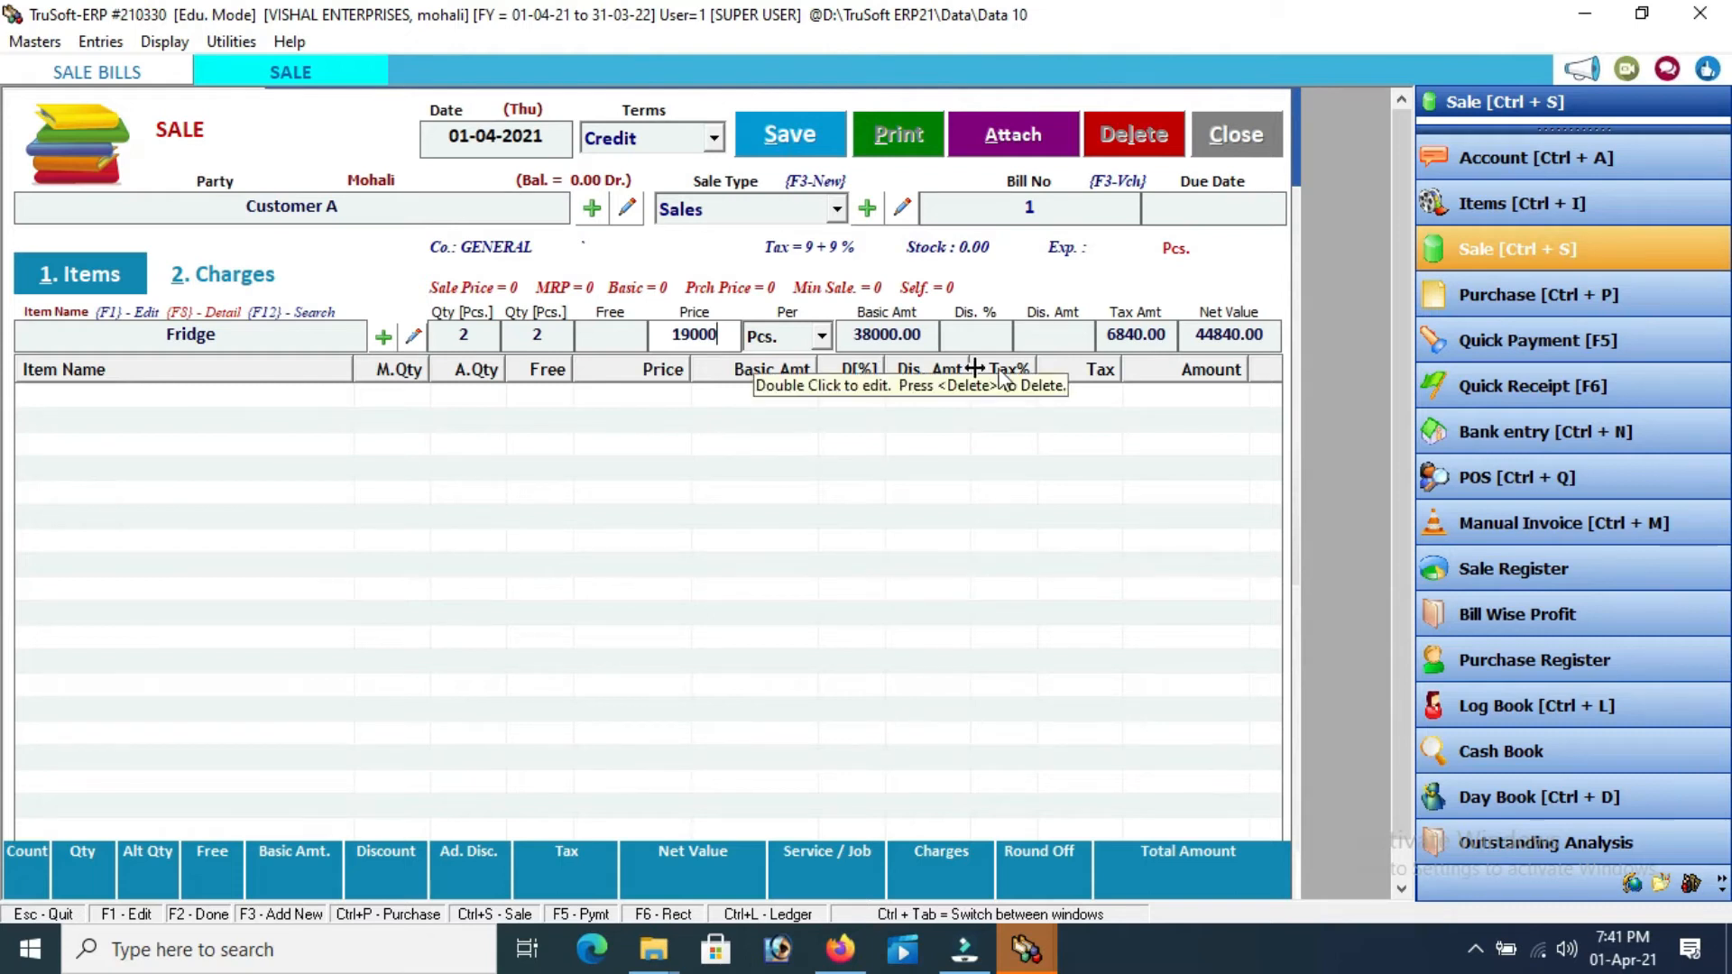
pyautogui.press('Return')
pyautogui.press('Return')
pyautogui.press('Return')
pyautogui.press('Return')
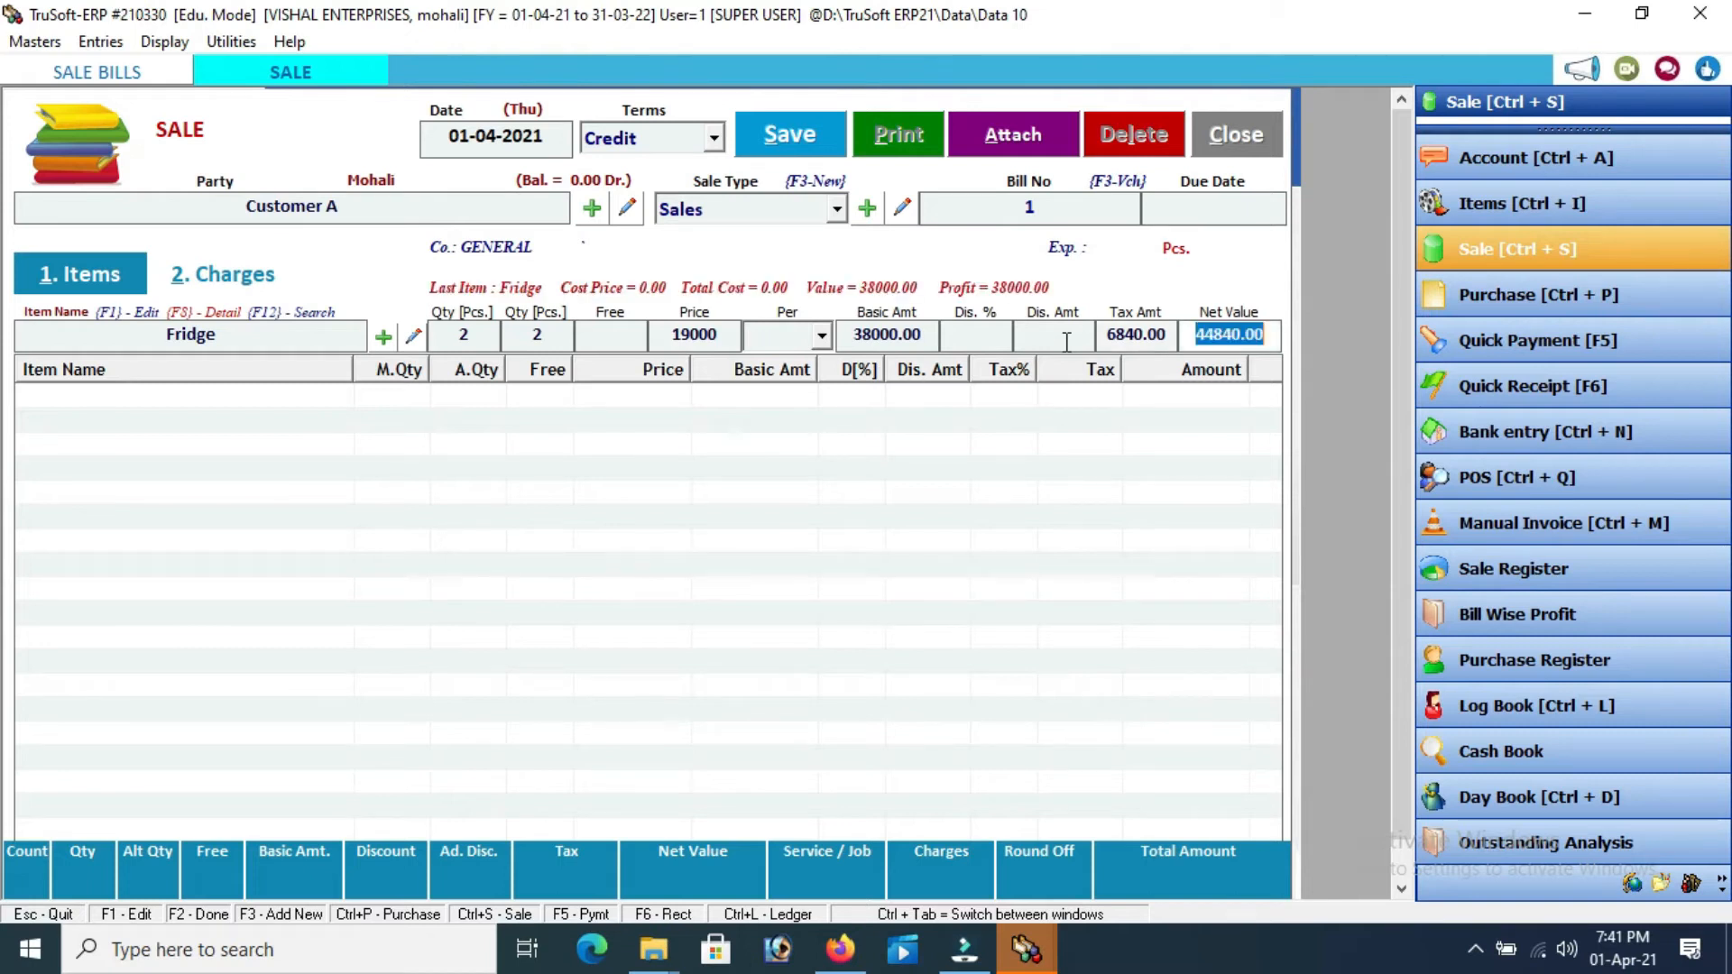
pyautogui.press('Return')
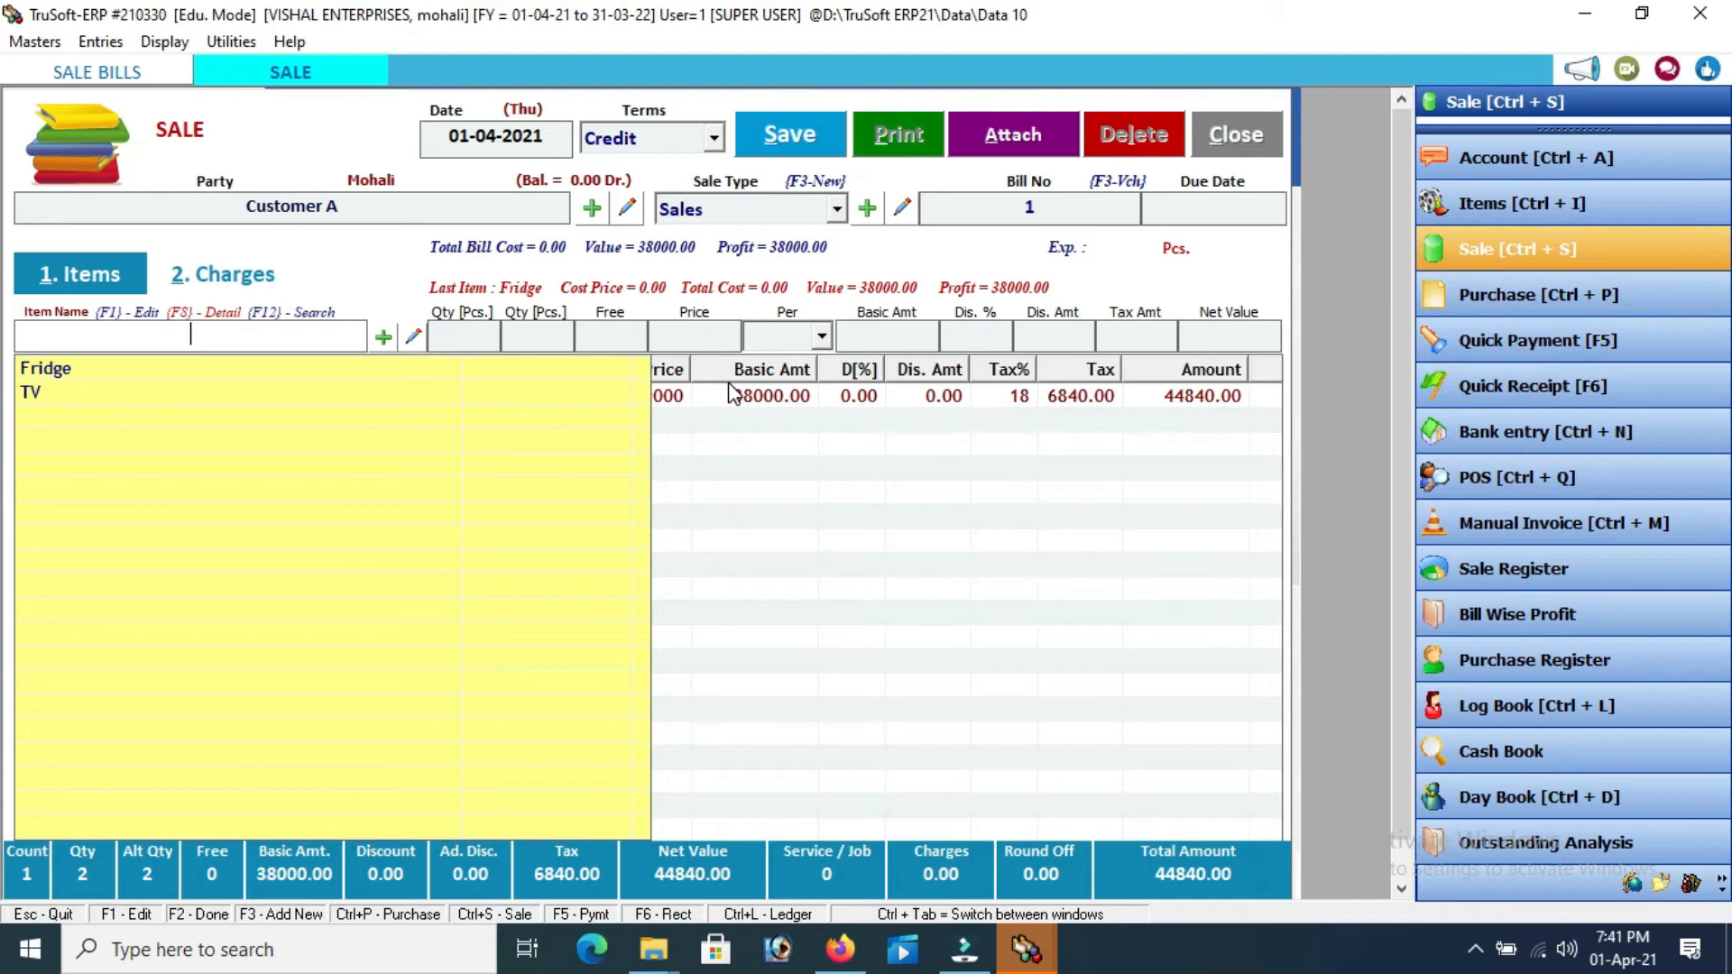
# Add a TV line of 5 Pcs at 14500 with no discount: basic 72500.00, net 81200.00
pyautogui.press('Down')
pyautogui.press('Down')
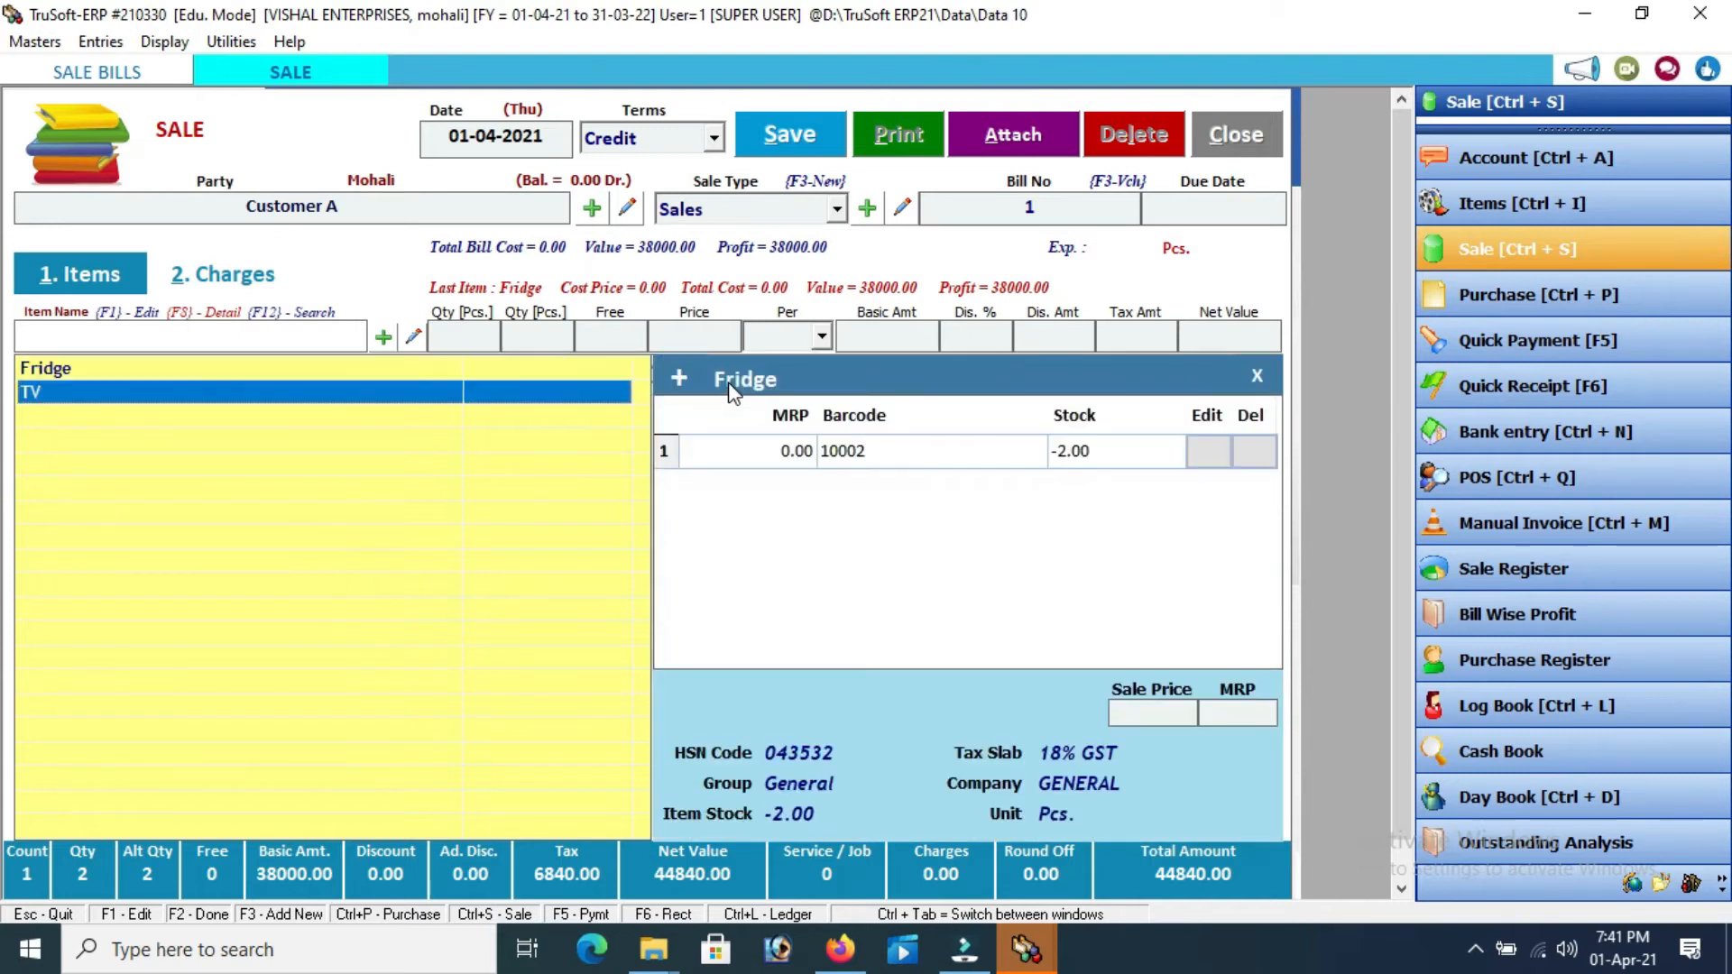
pyautogui.press('Return')
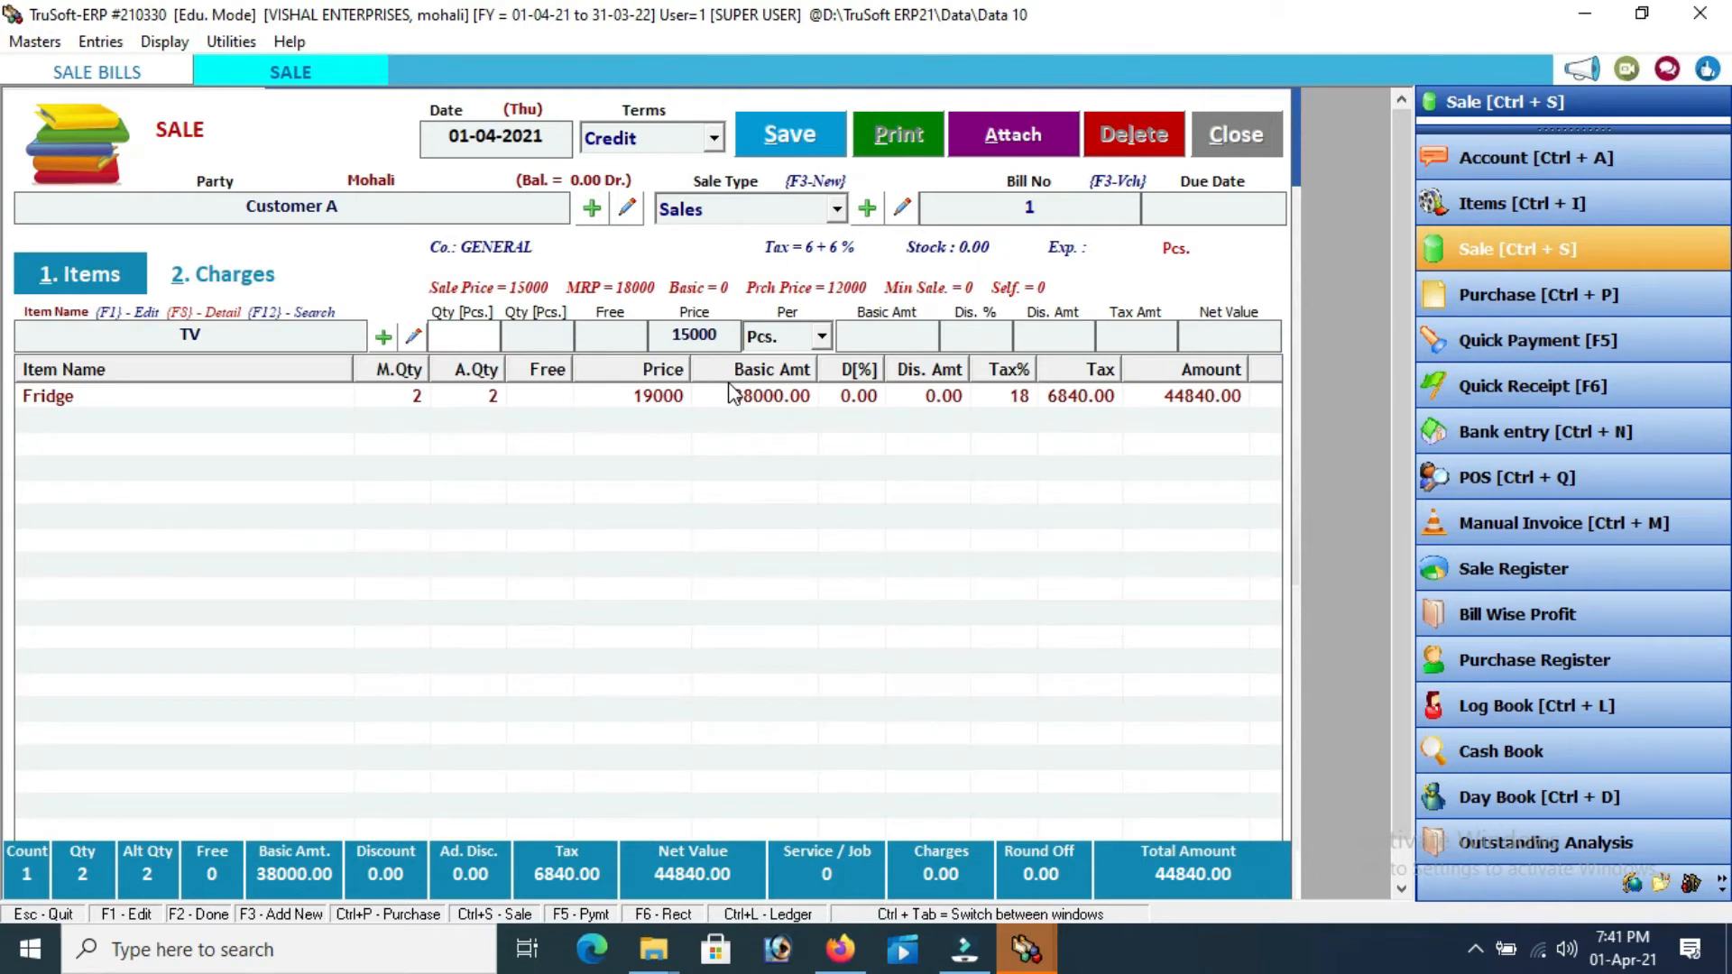
pyautogui.write('5')
pyautogui.press('Return')
pyautogui.press('Return')
pyautogui.press('Return')
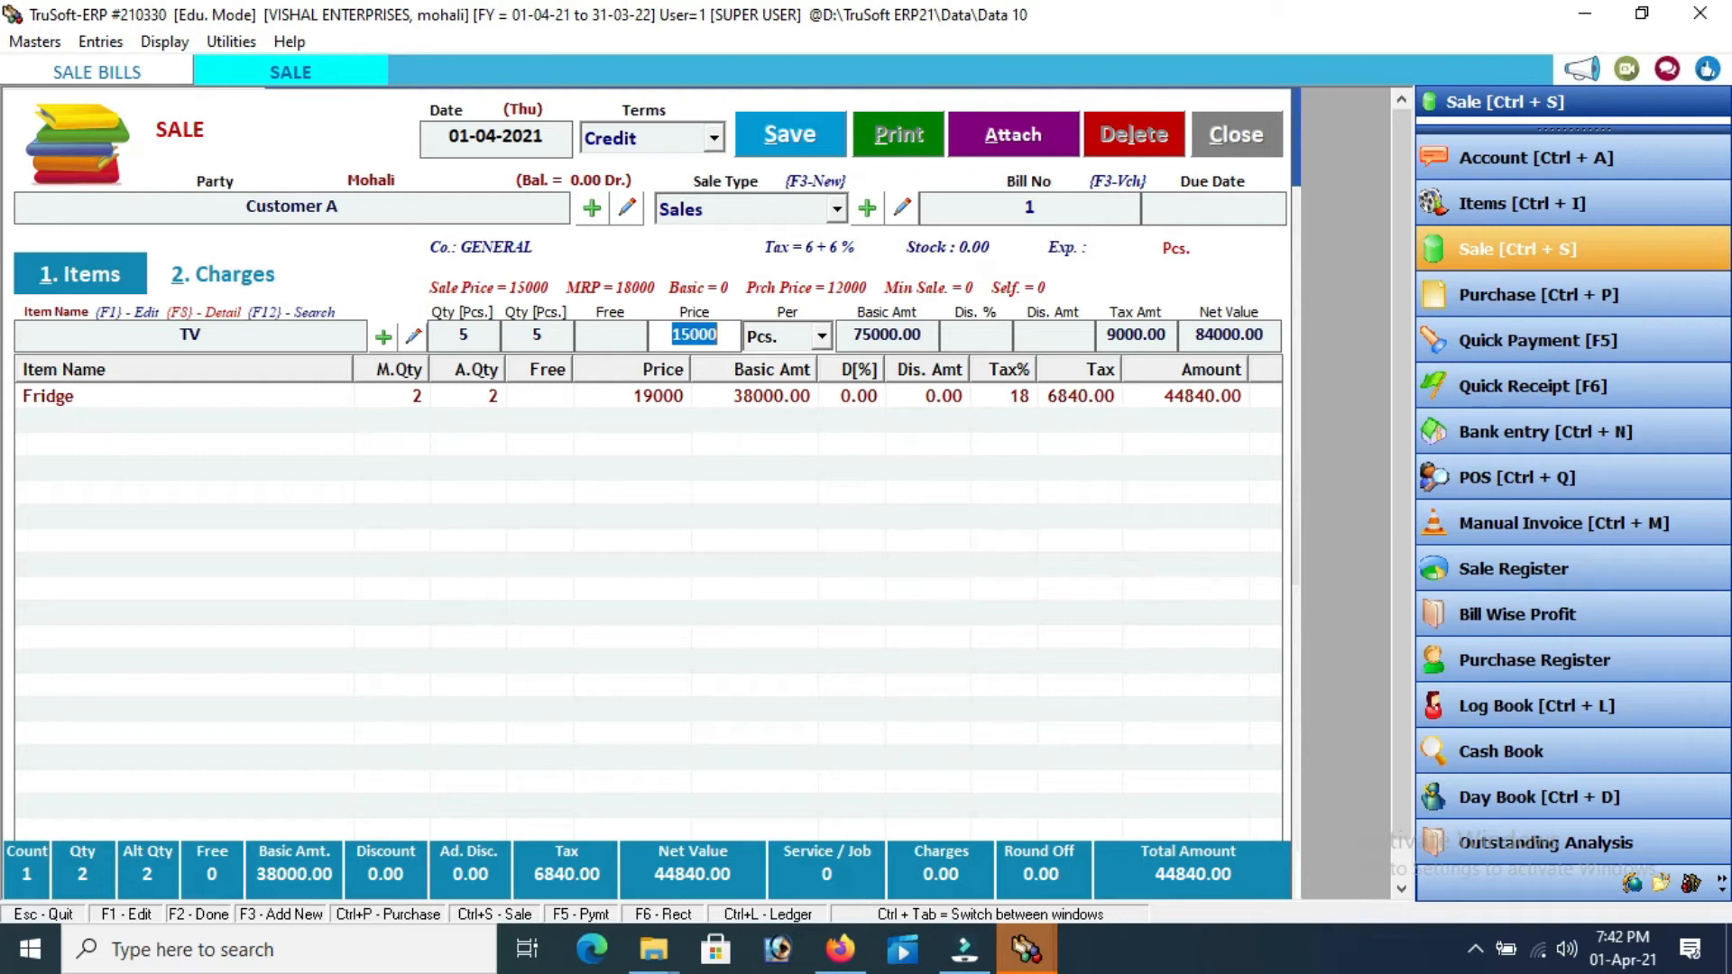
pyautogui.write('145000')
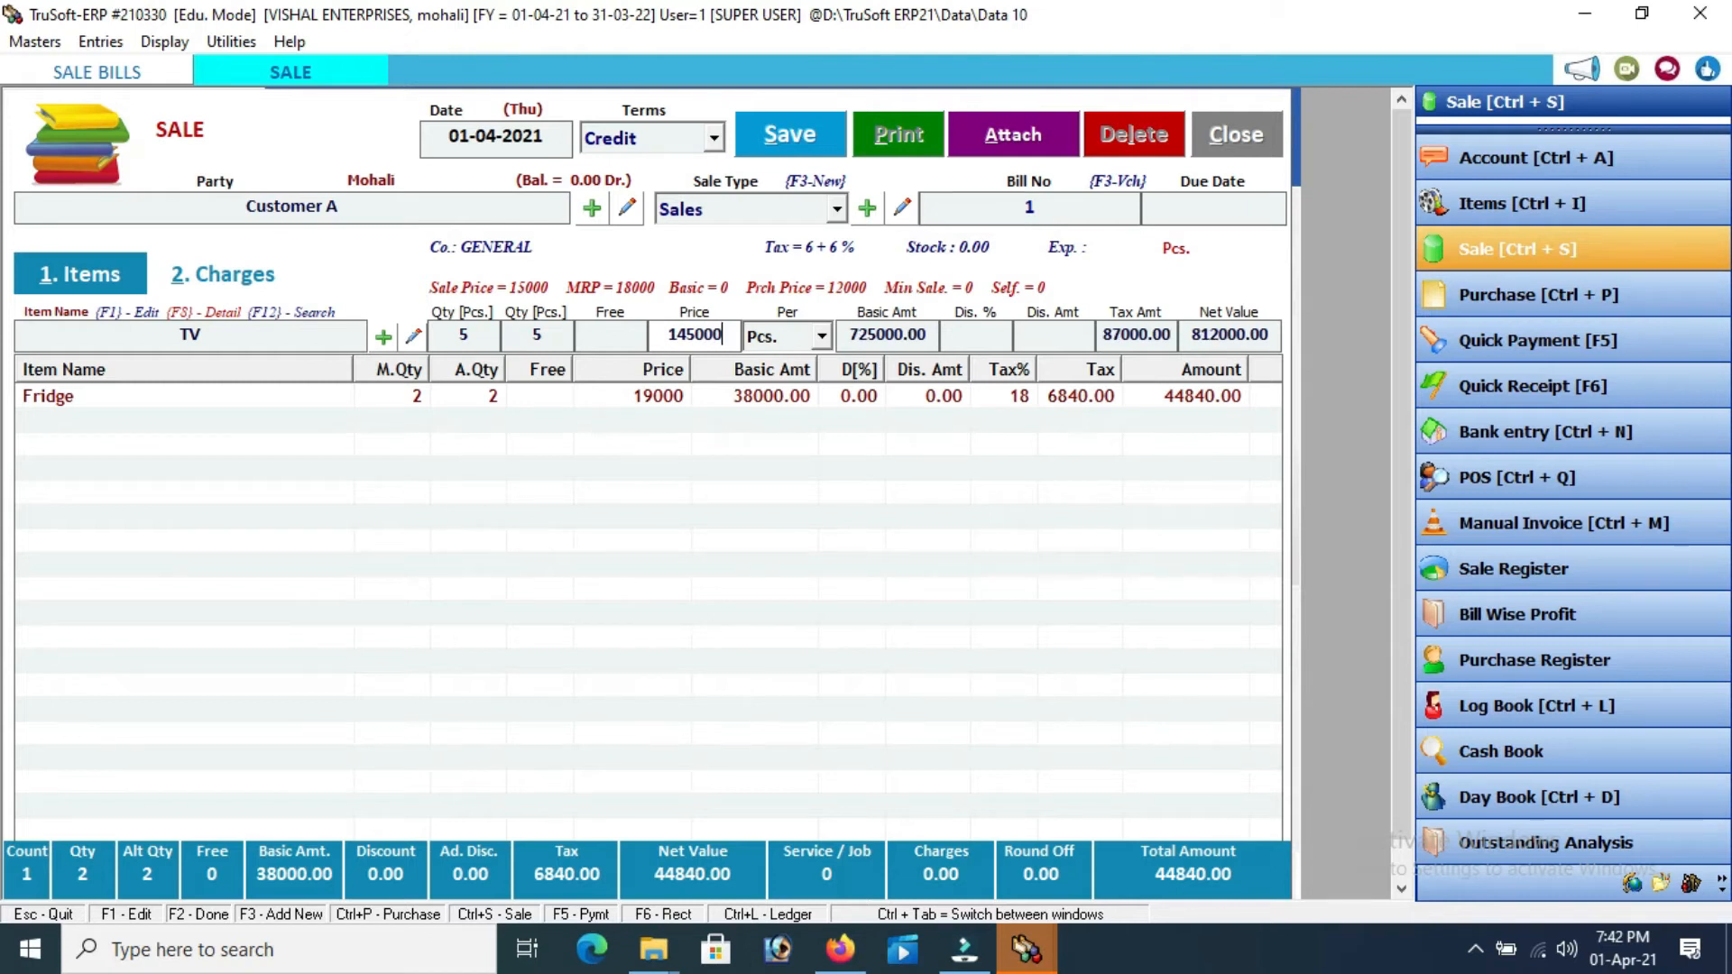
pyautogui.press('BackSpace')
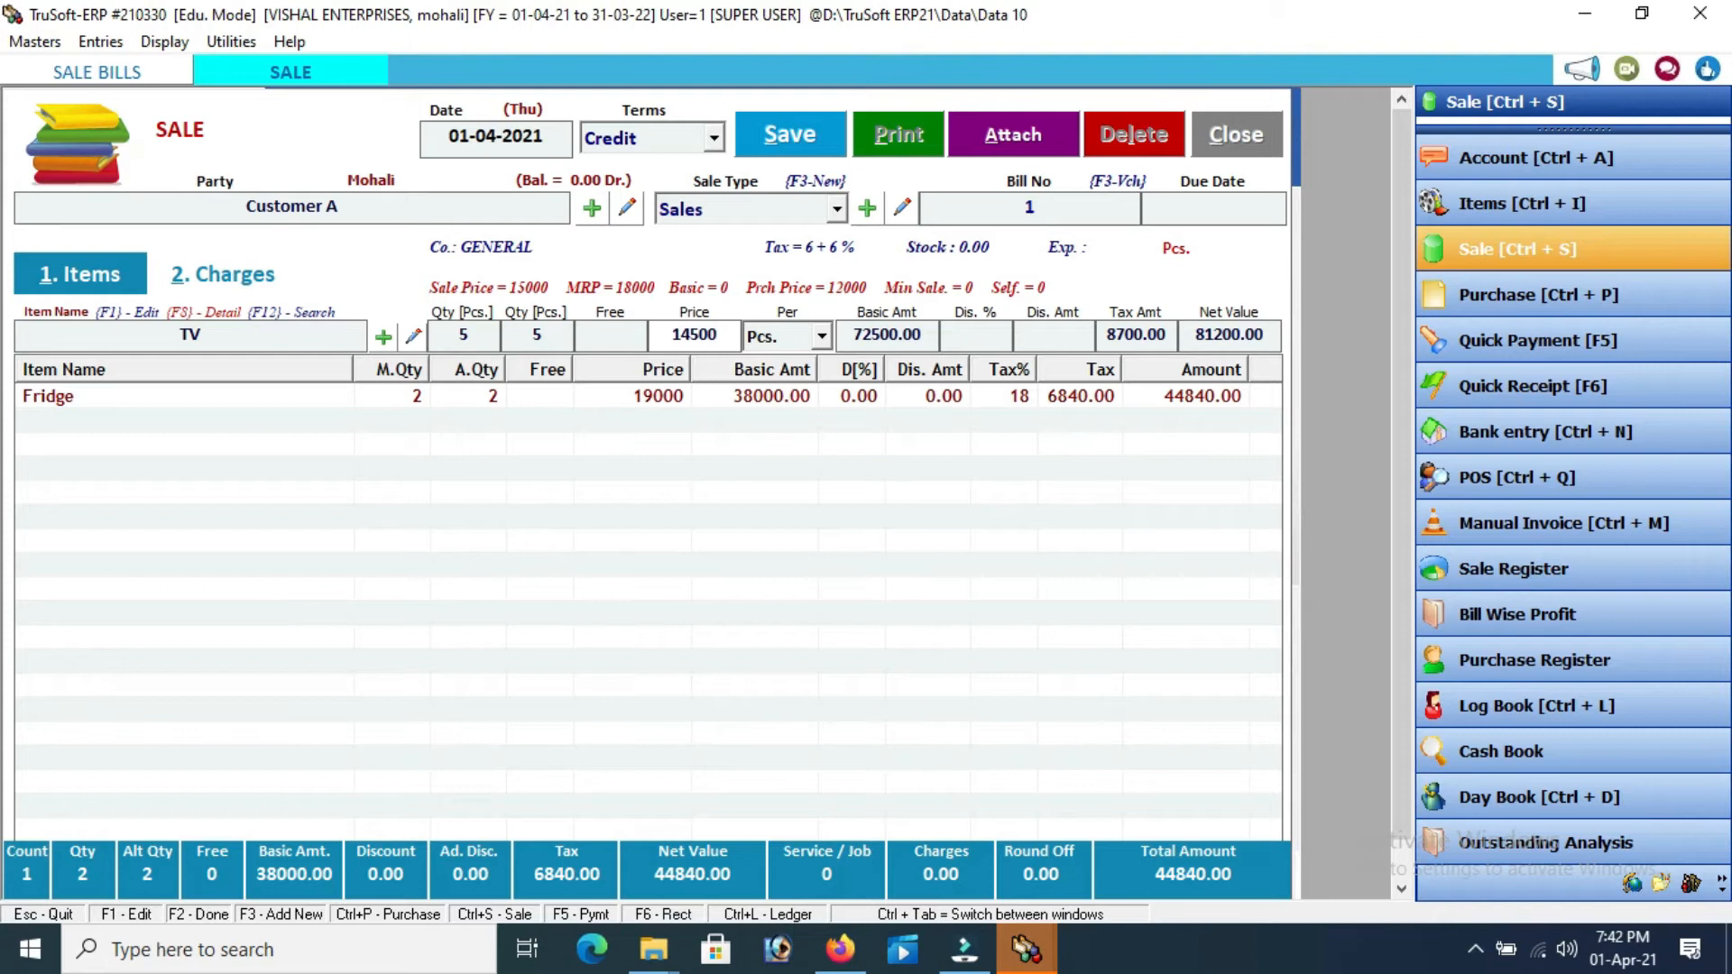
pyautogui.press('Return')
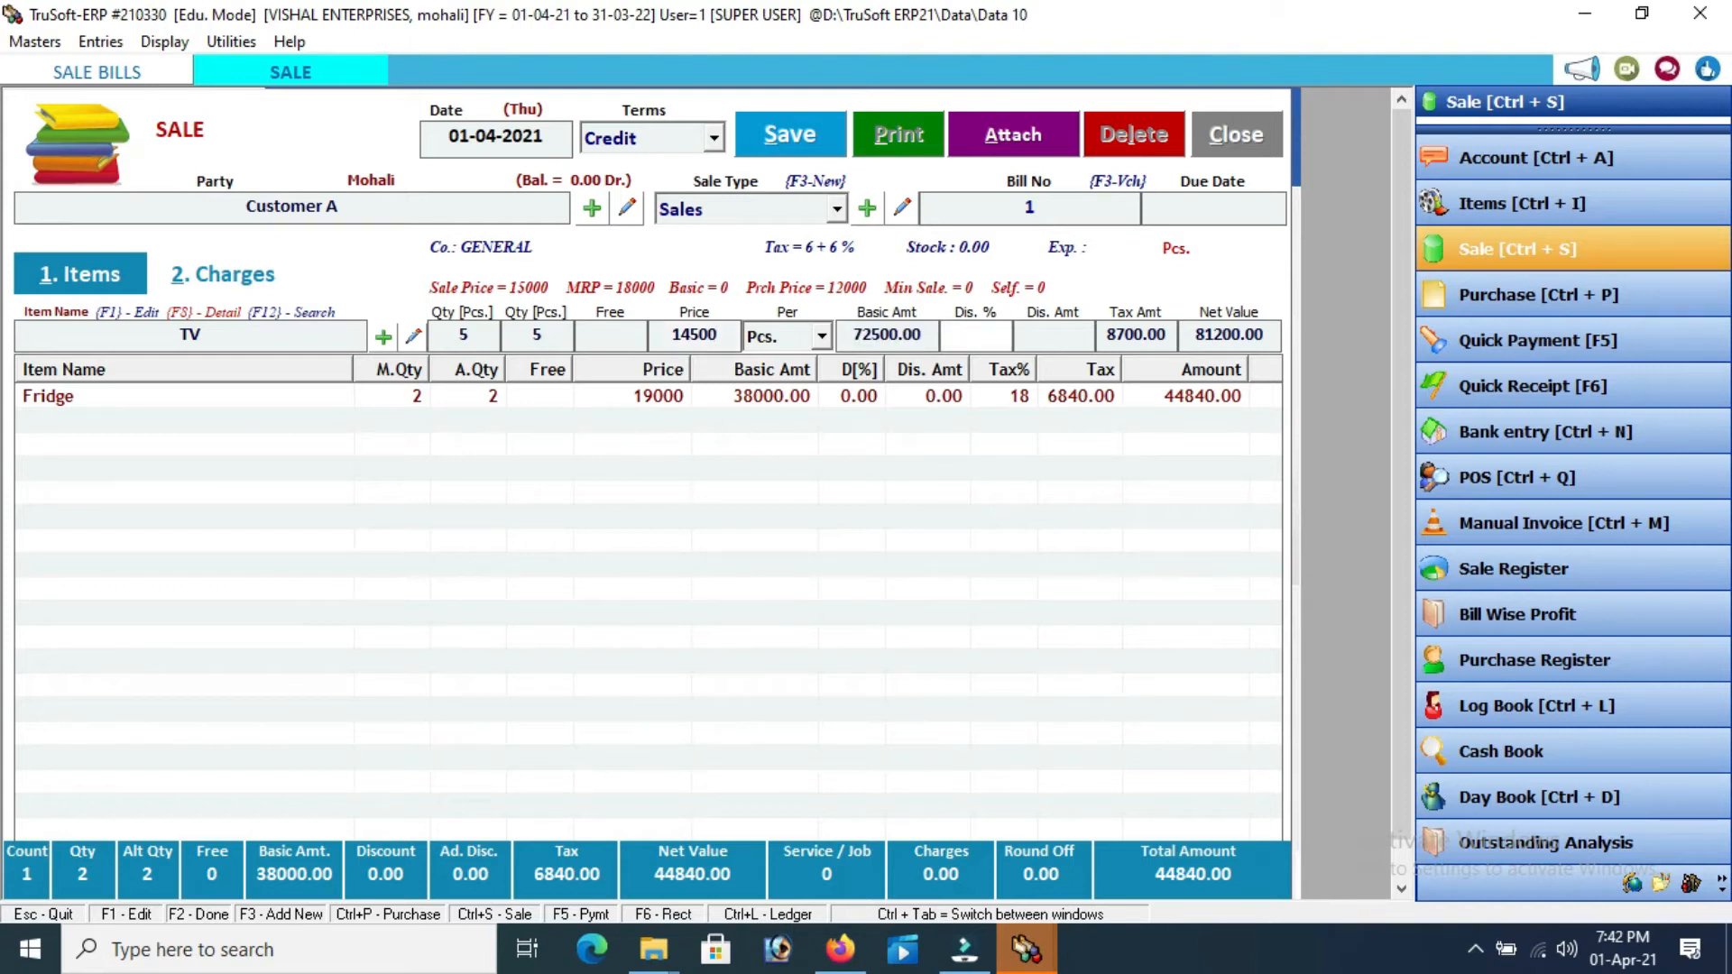
pyautogui.press('Return')
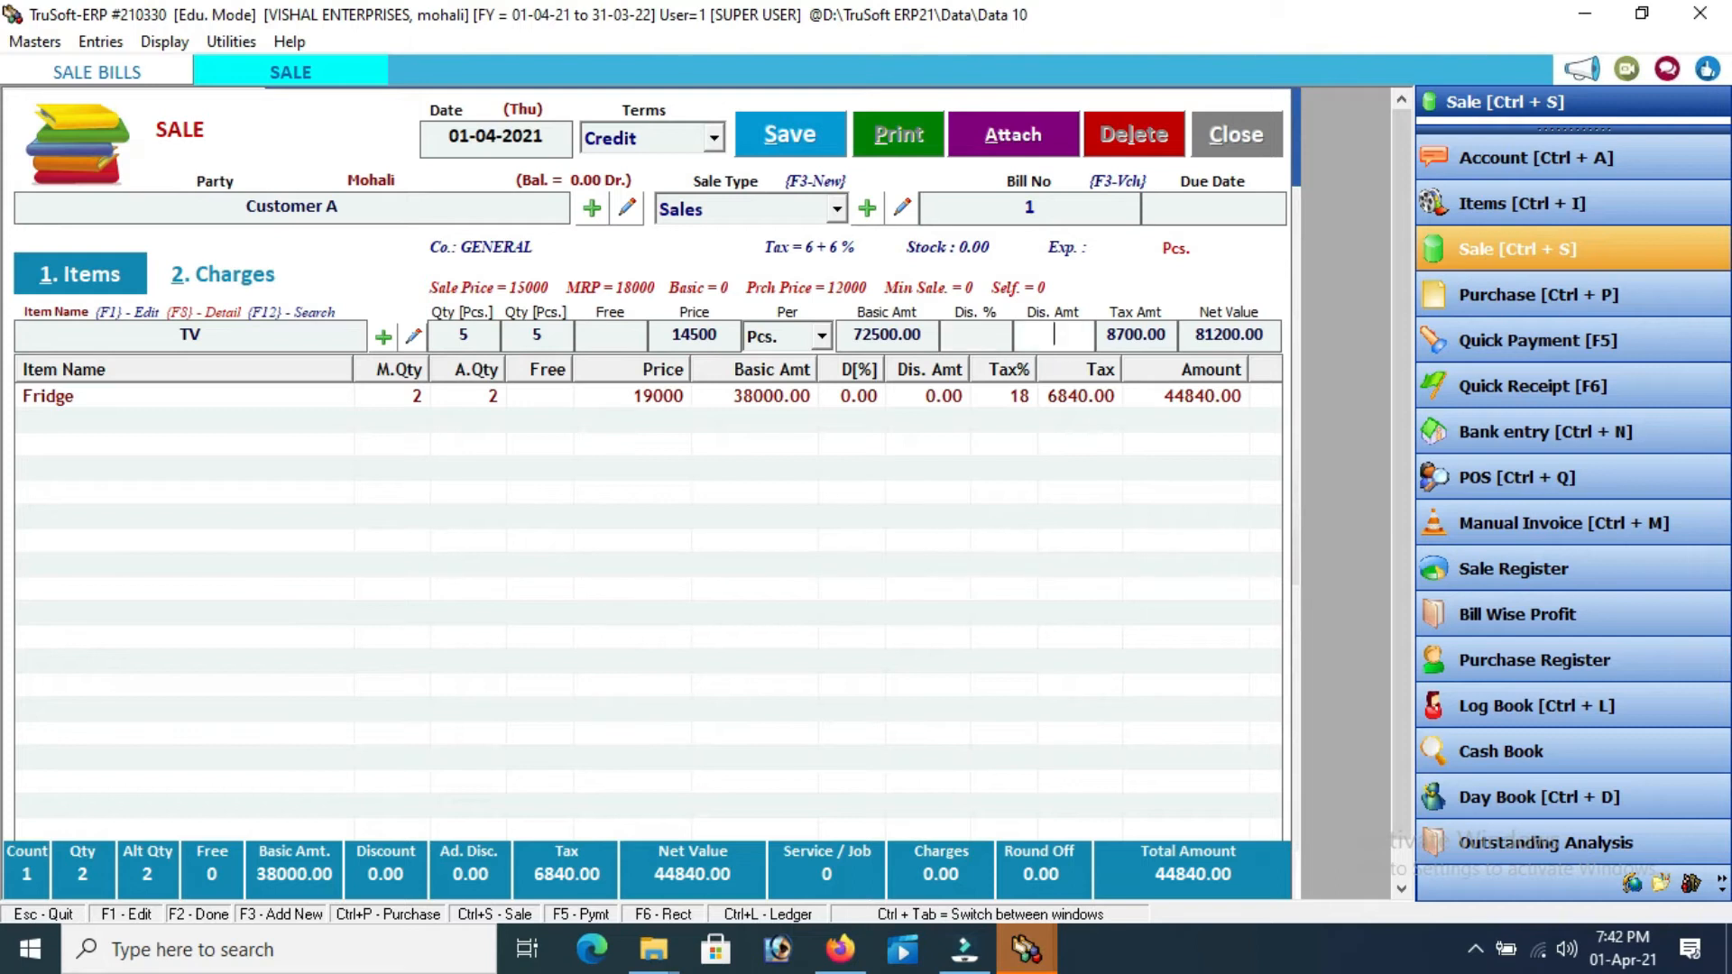
pyautogui.press('Return')
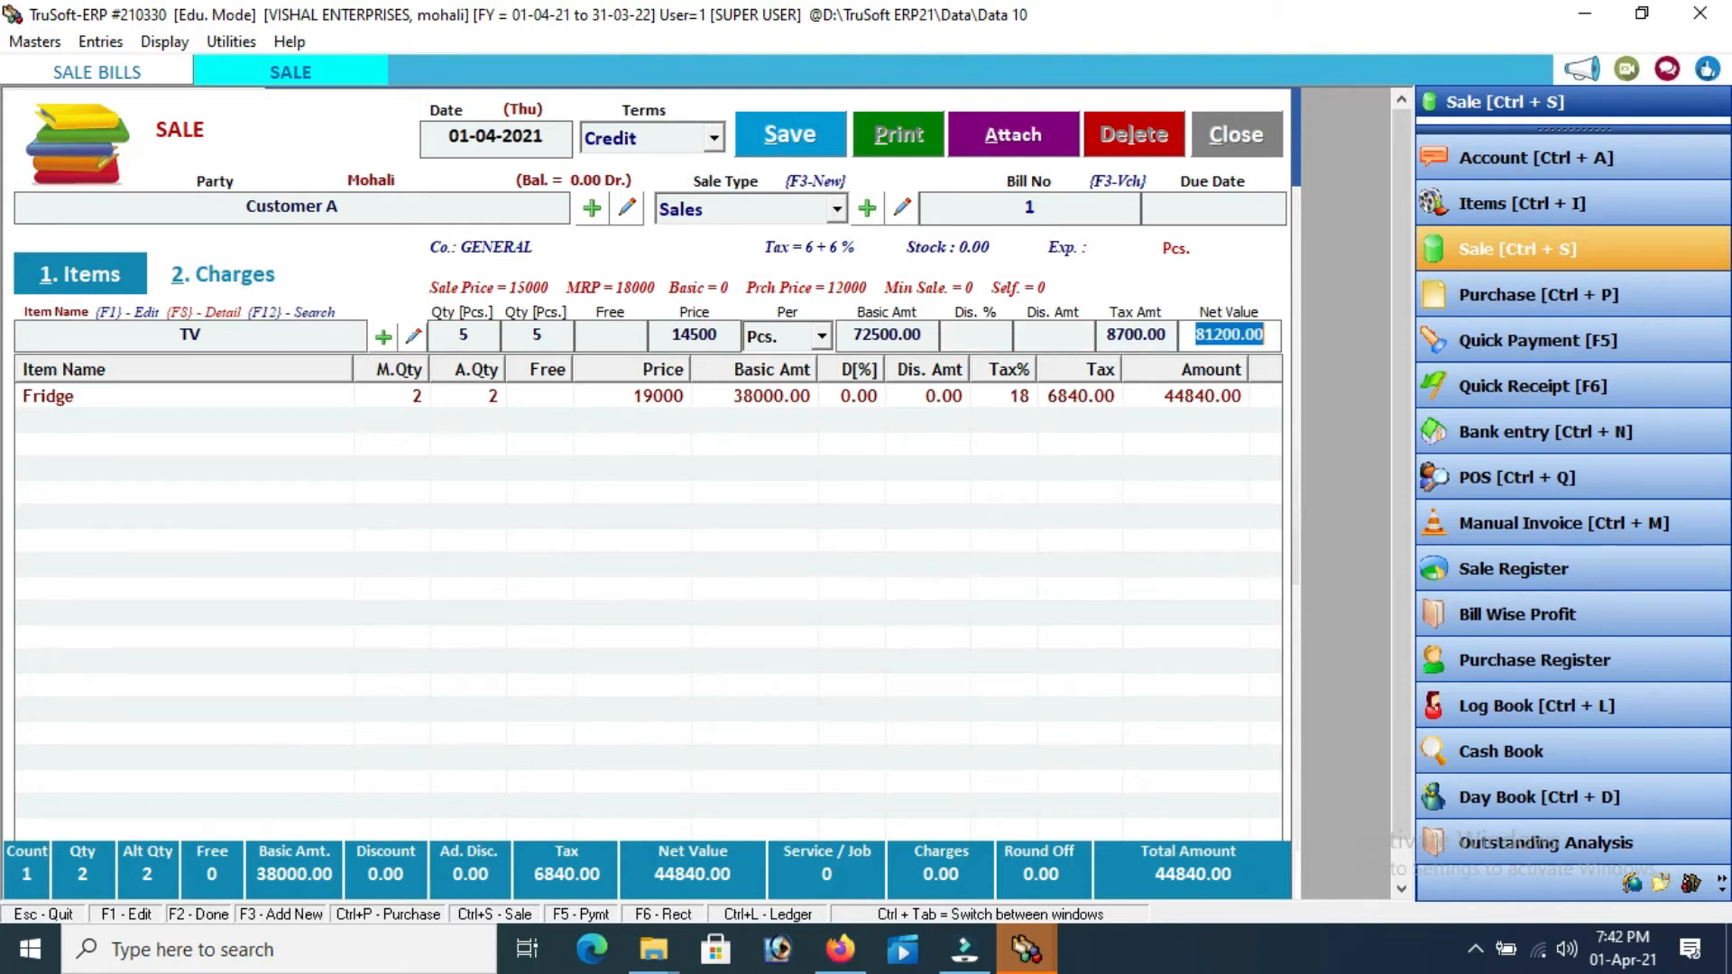
pyautogui.press('Return')
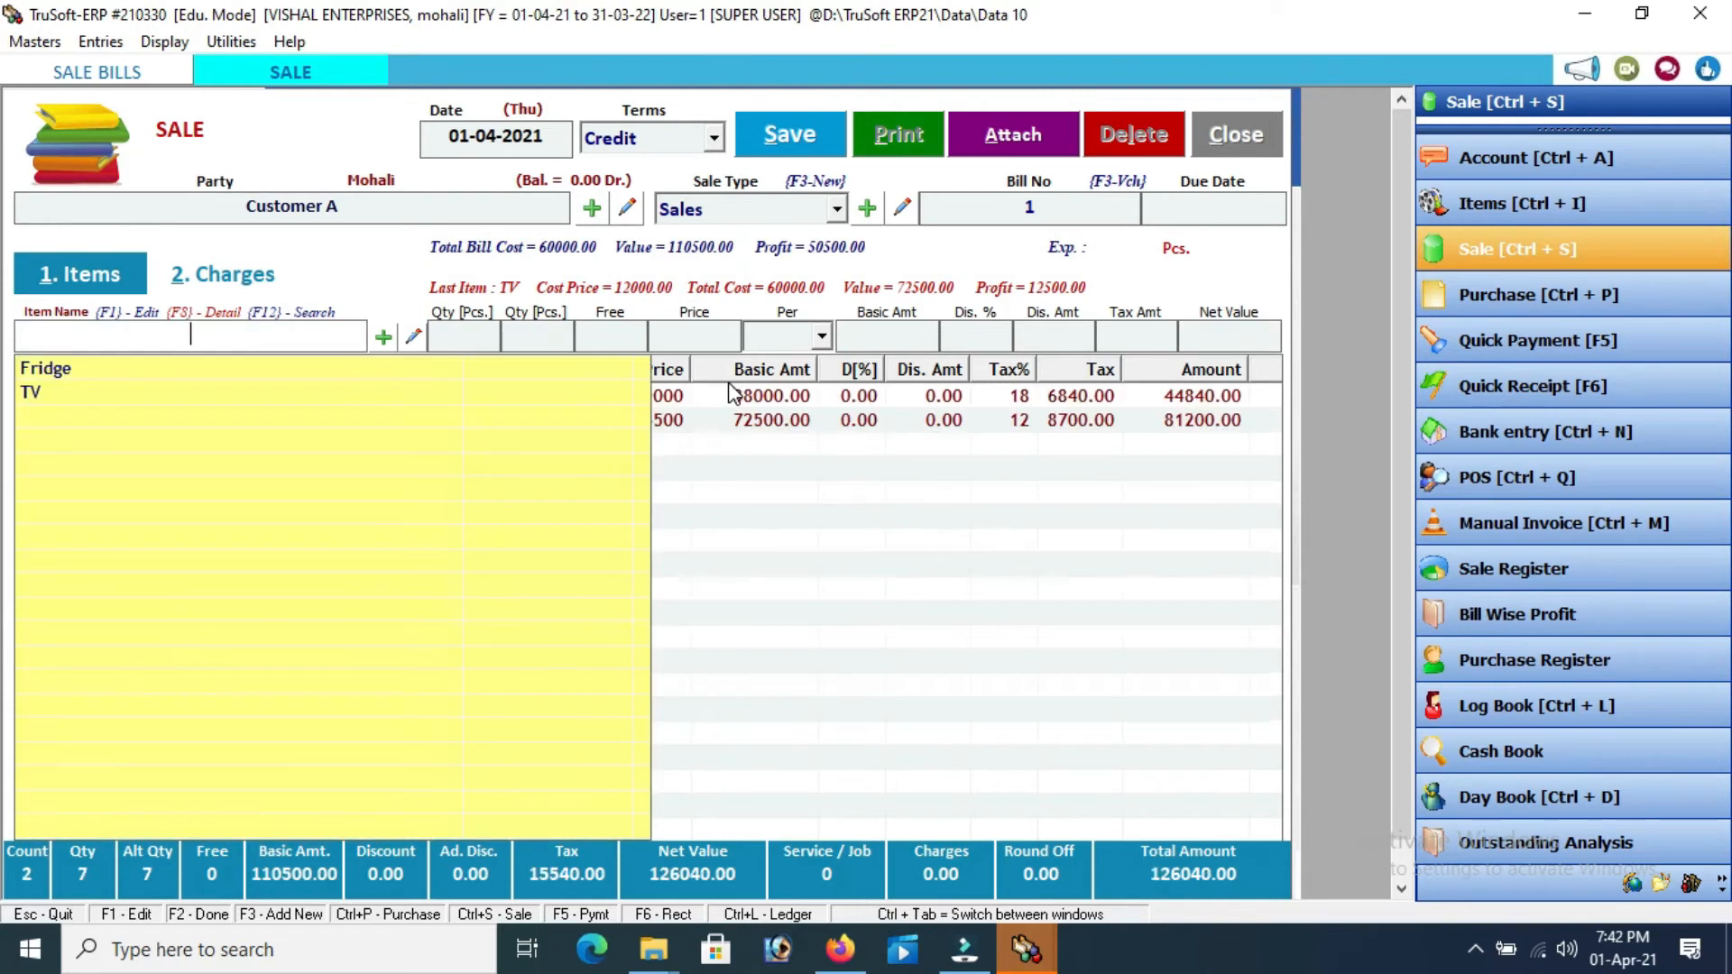
# Leave the Charges section empty and save sale bill No. 1 for 126040.00
pyautogui.click(871, 563)
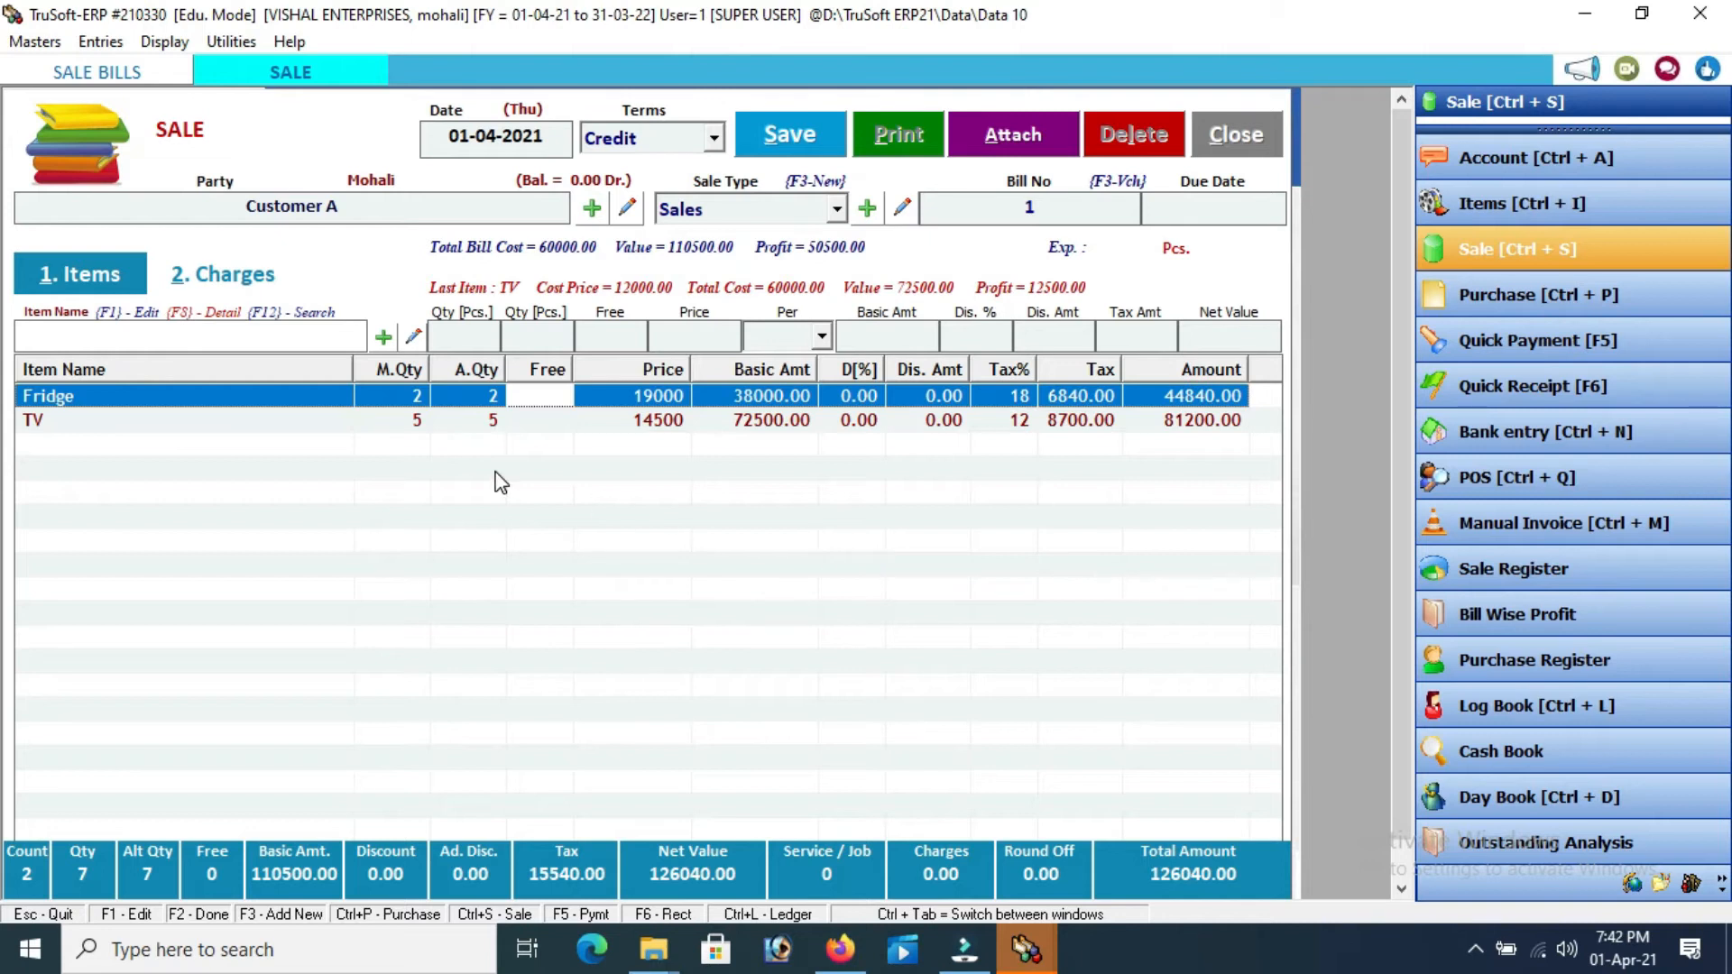
pyautogui.press('Delete')
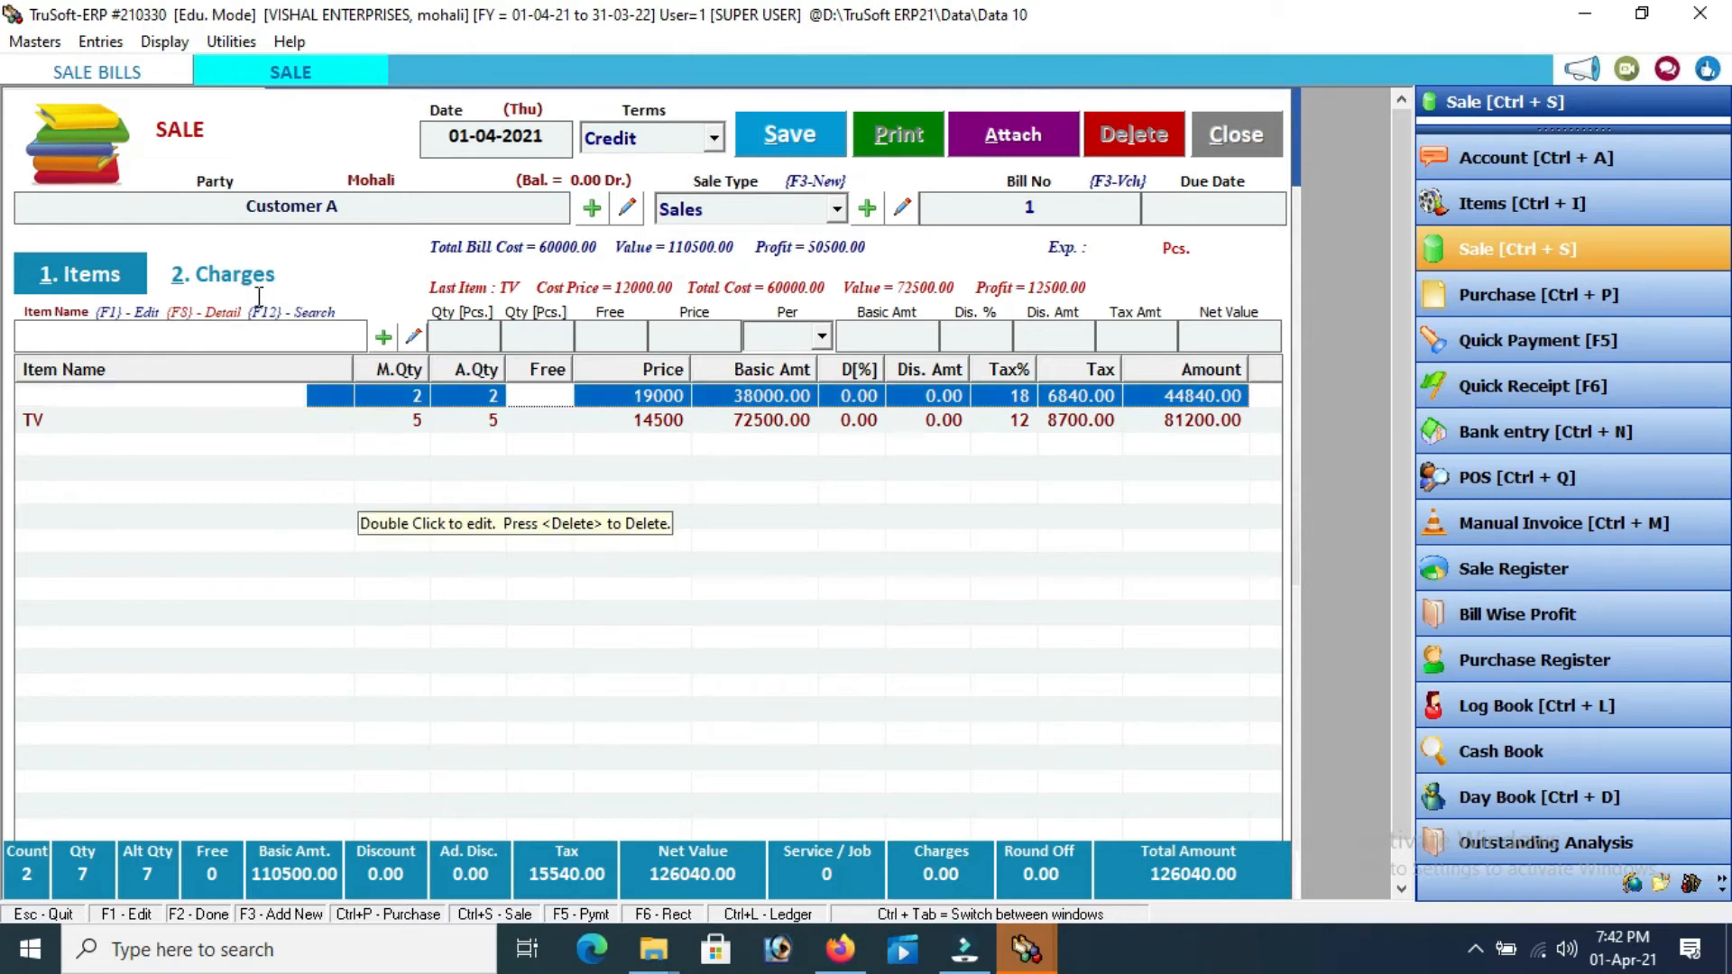
pyautogui.click(257, 284)
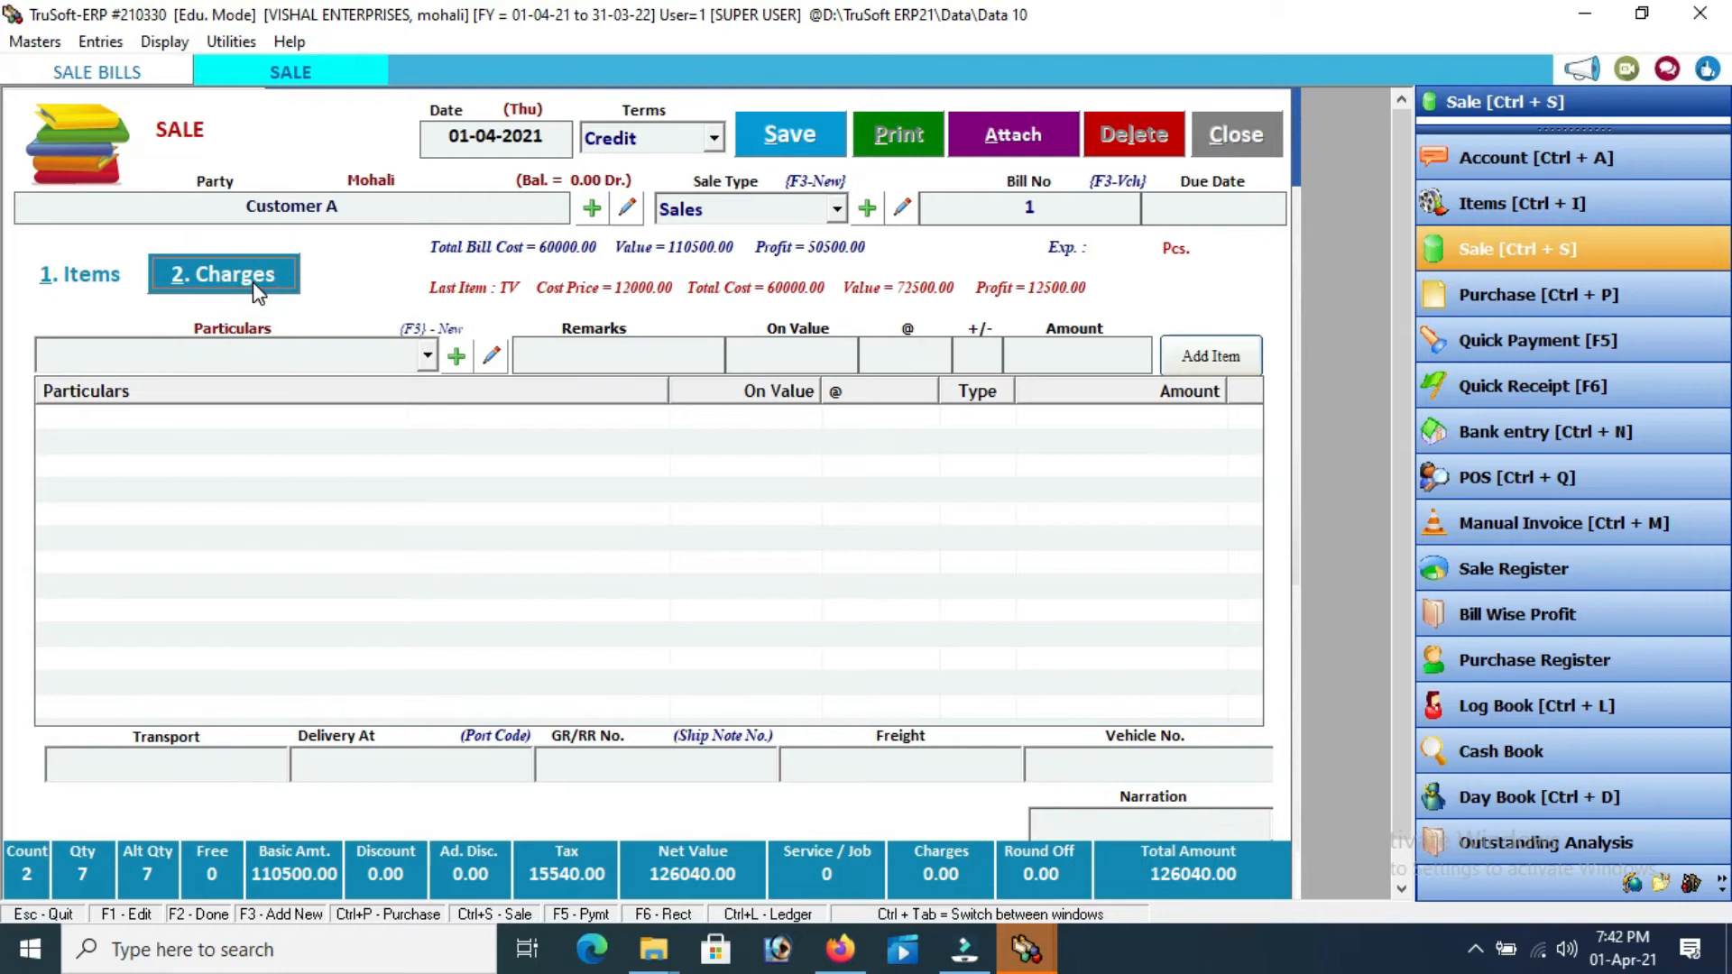
pyautogui.click(230, 360)
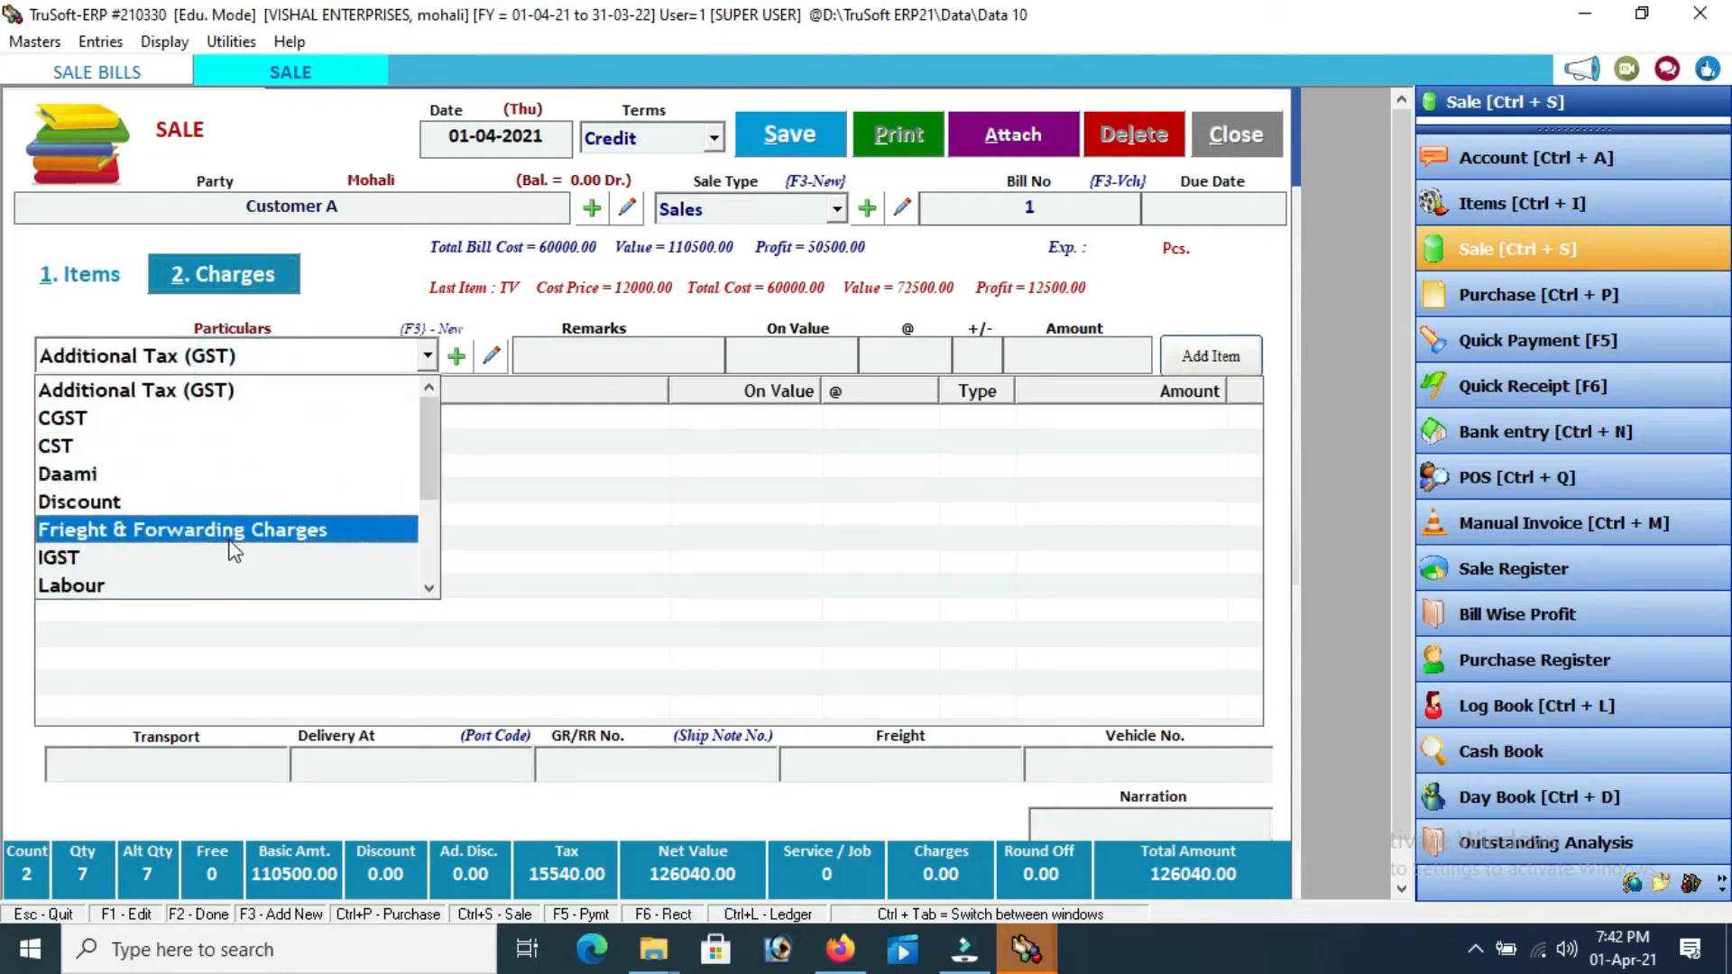
pyautogui.click(560, 510)
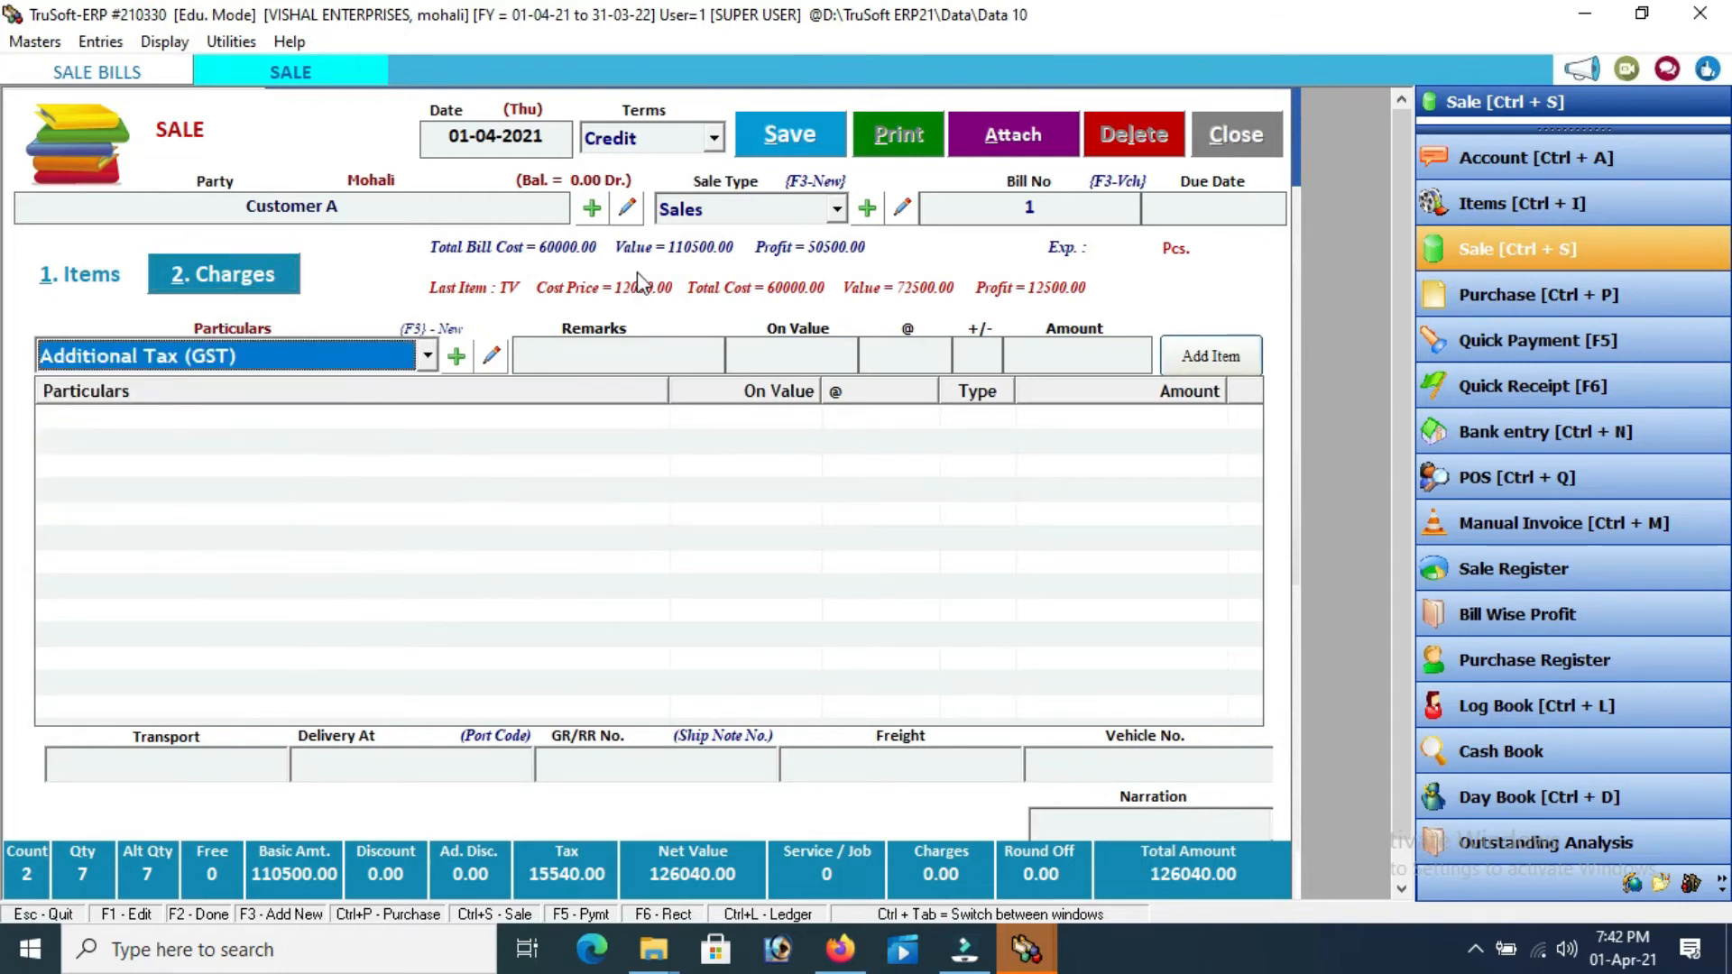
pyautogui.click(790, 136)
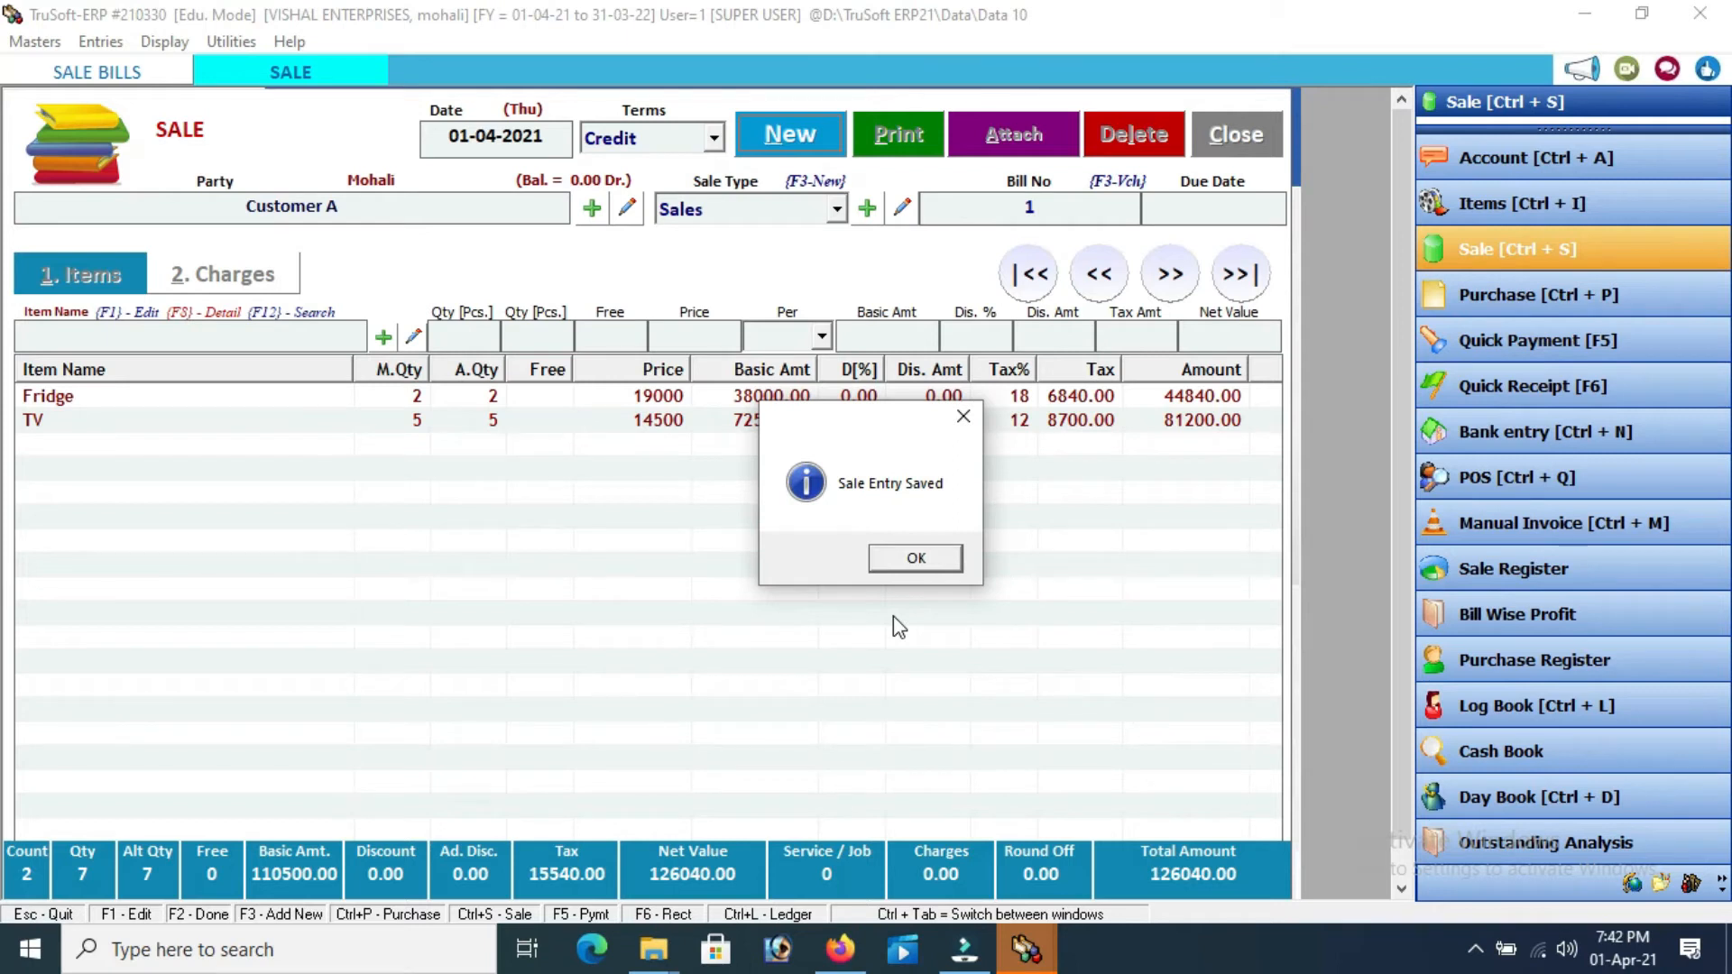
# Preview Tax Invoice No. 1 for Customer A and scroll through it to the 126040.00 grand total
pyautogui.click(913, 558)
pyautogui.click(898, 145)
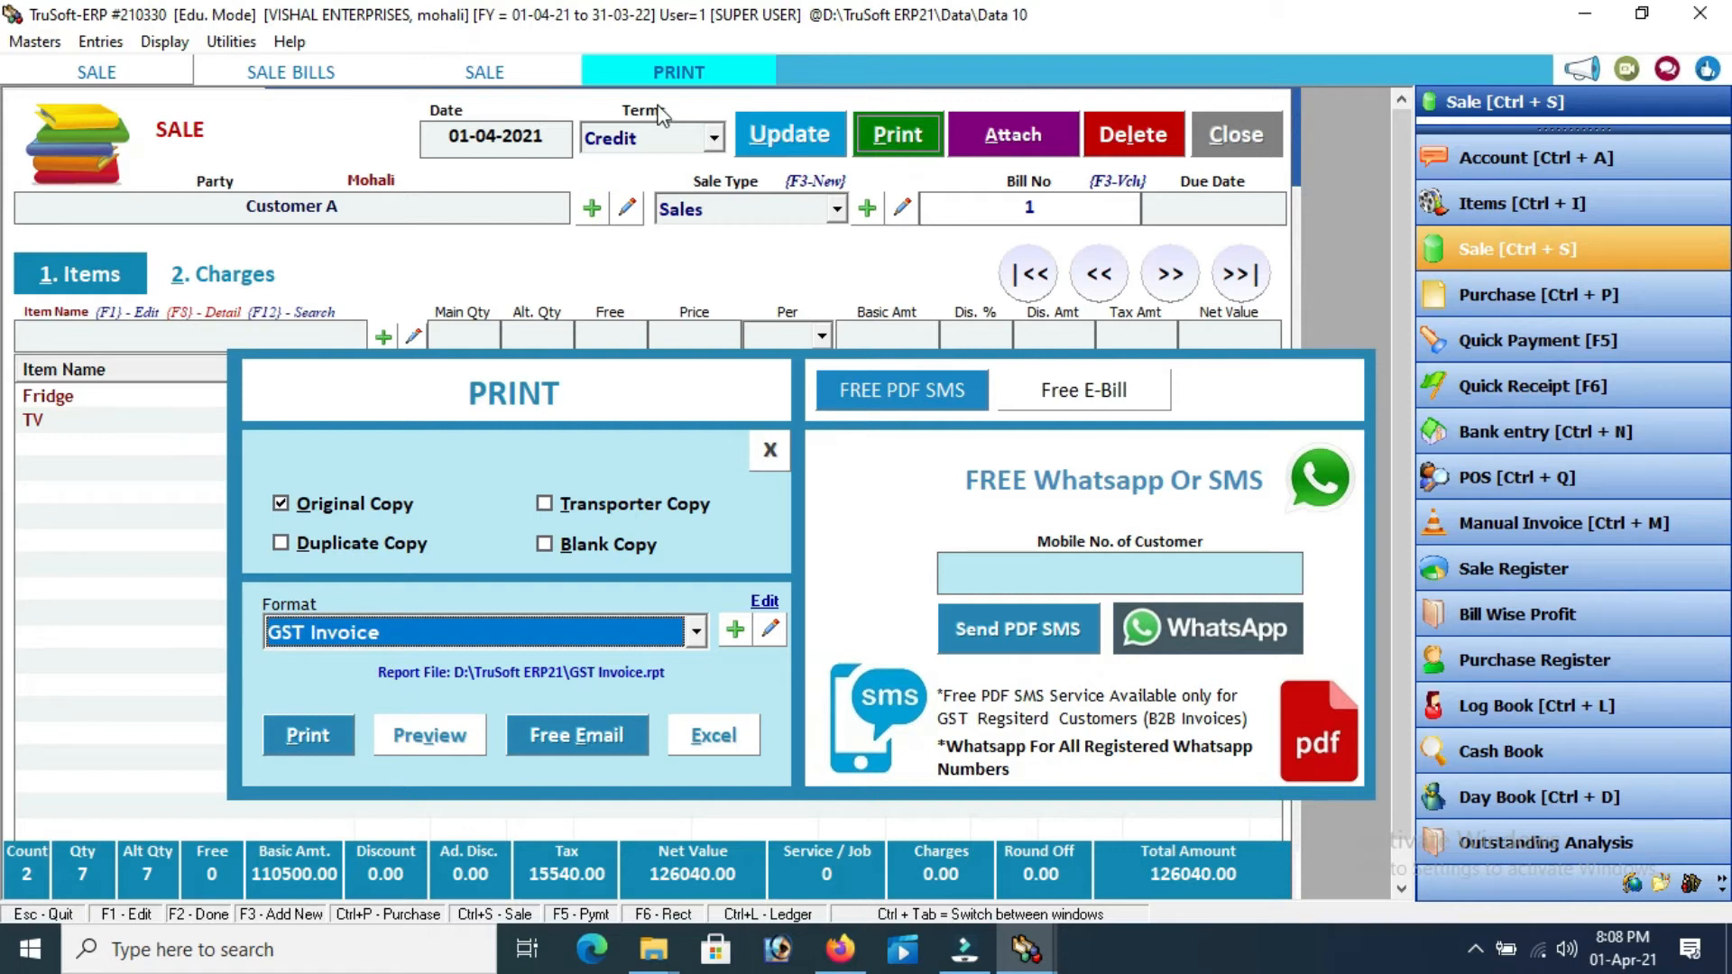
pyautogui.click(411, 745)
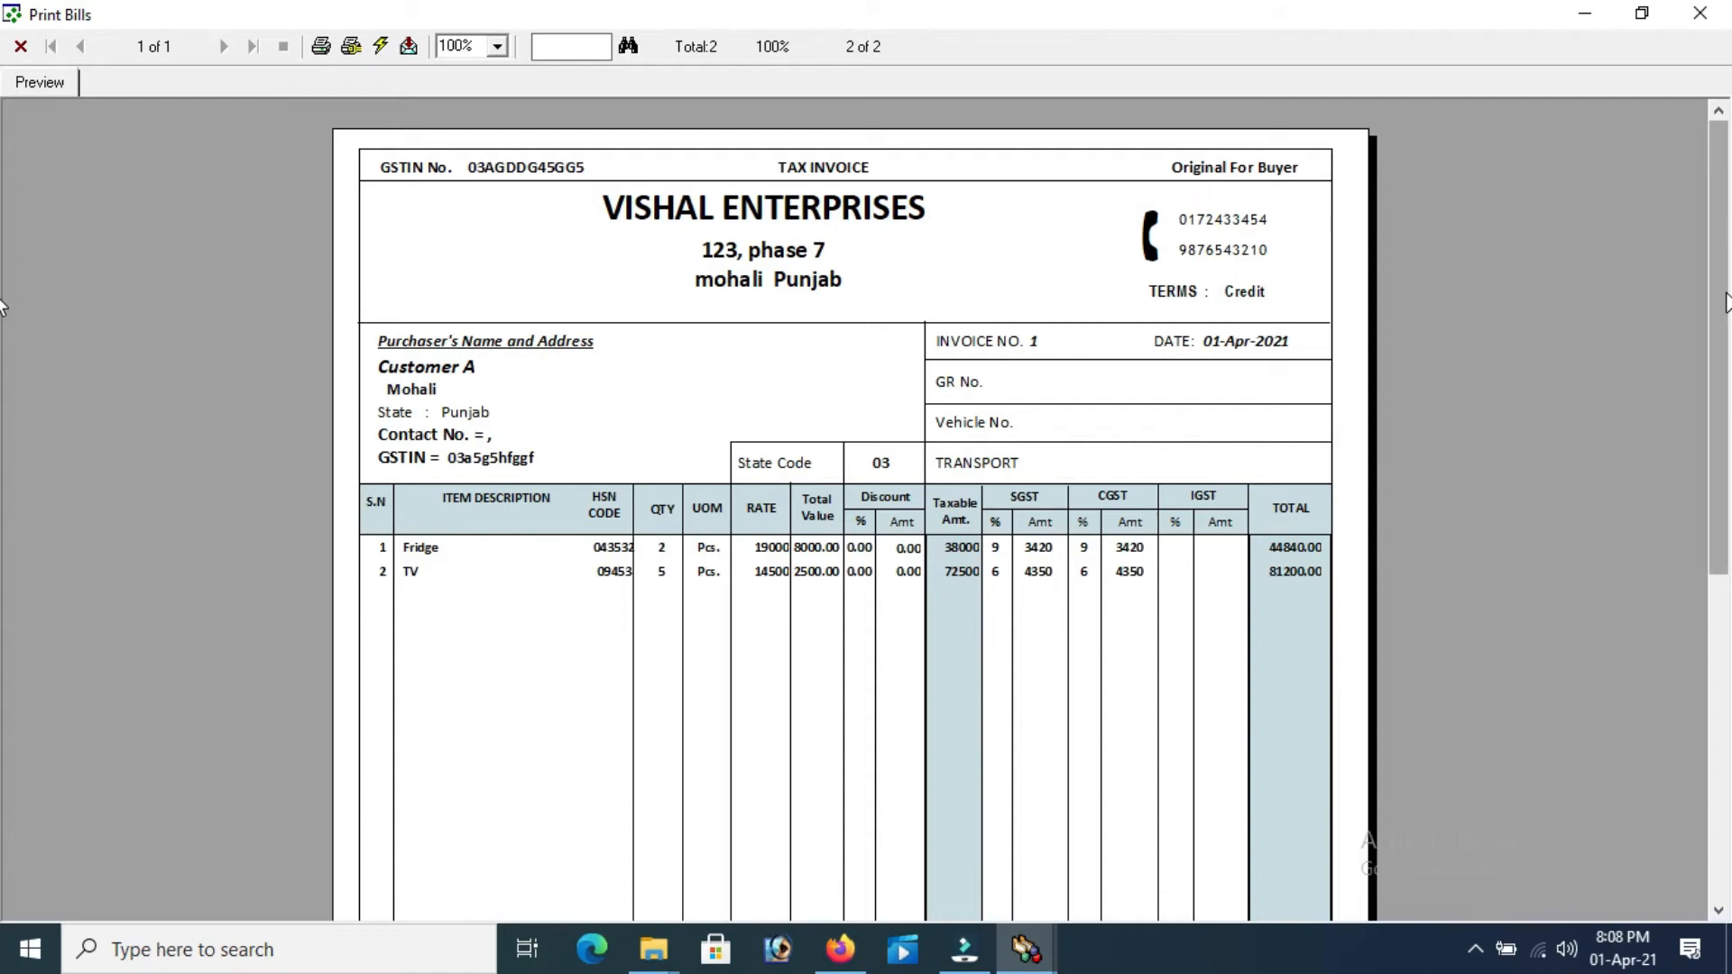
pyautogui.moveTo(1725, 302); pyautogui.dragTo(1727, 625)
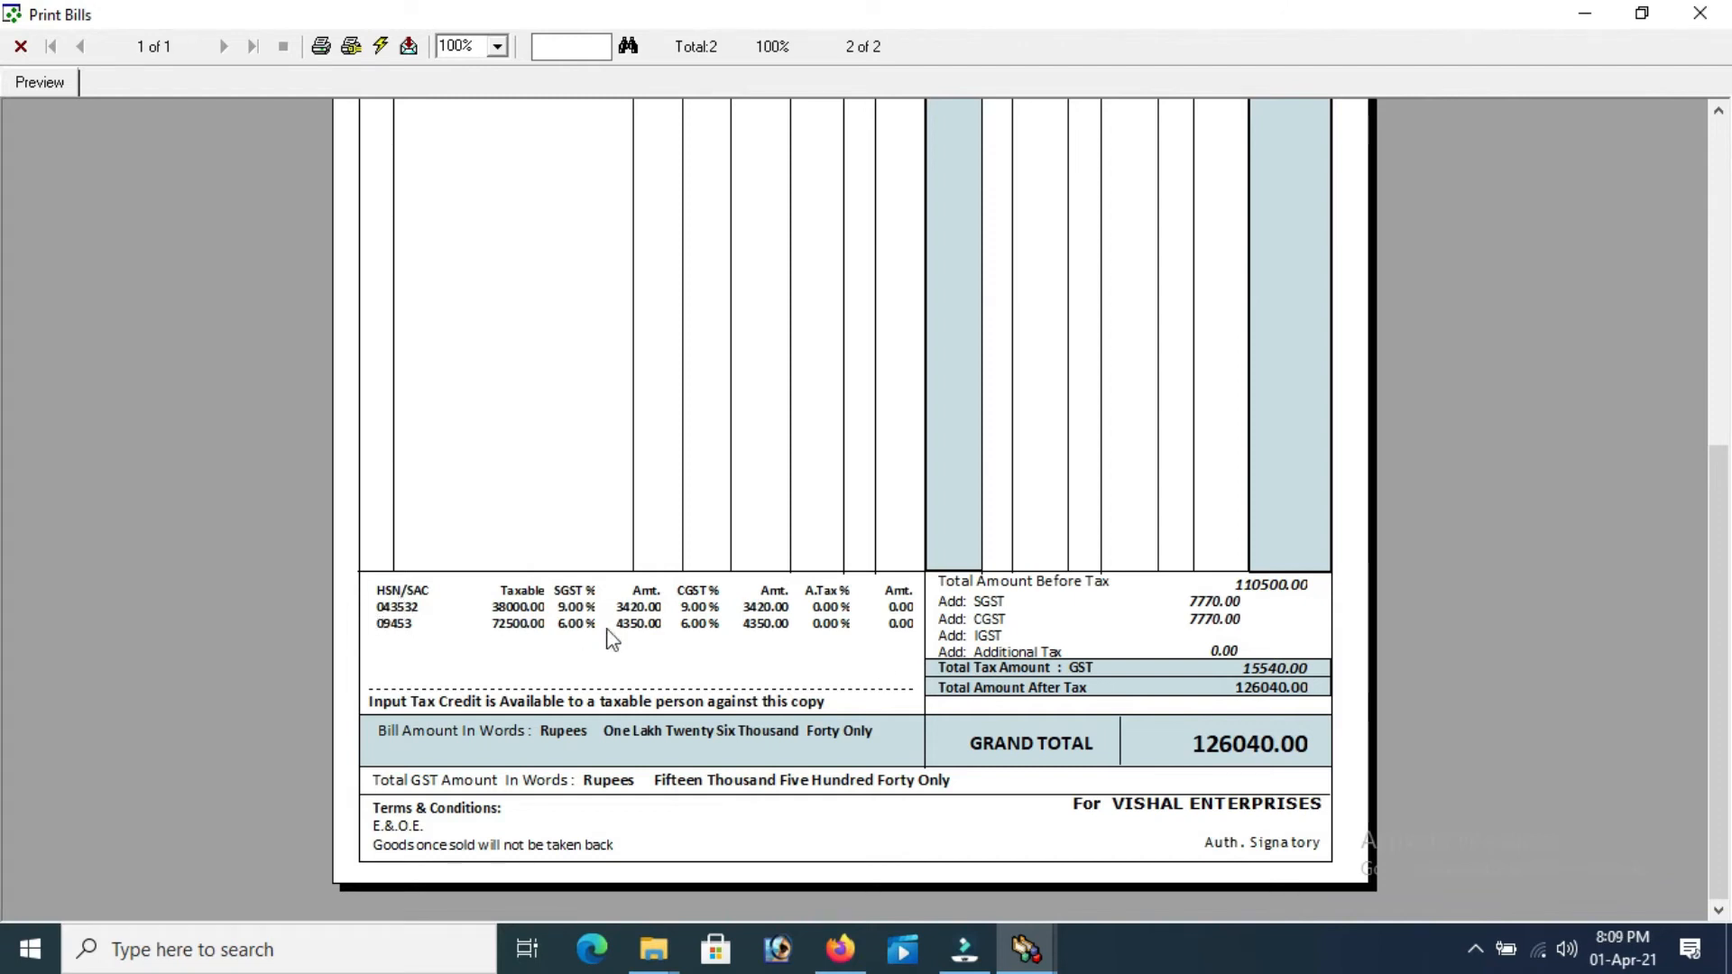
pyautogui.moveTo(1720, 593); pyautogui.dragTo(1727, 176)
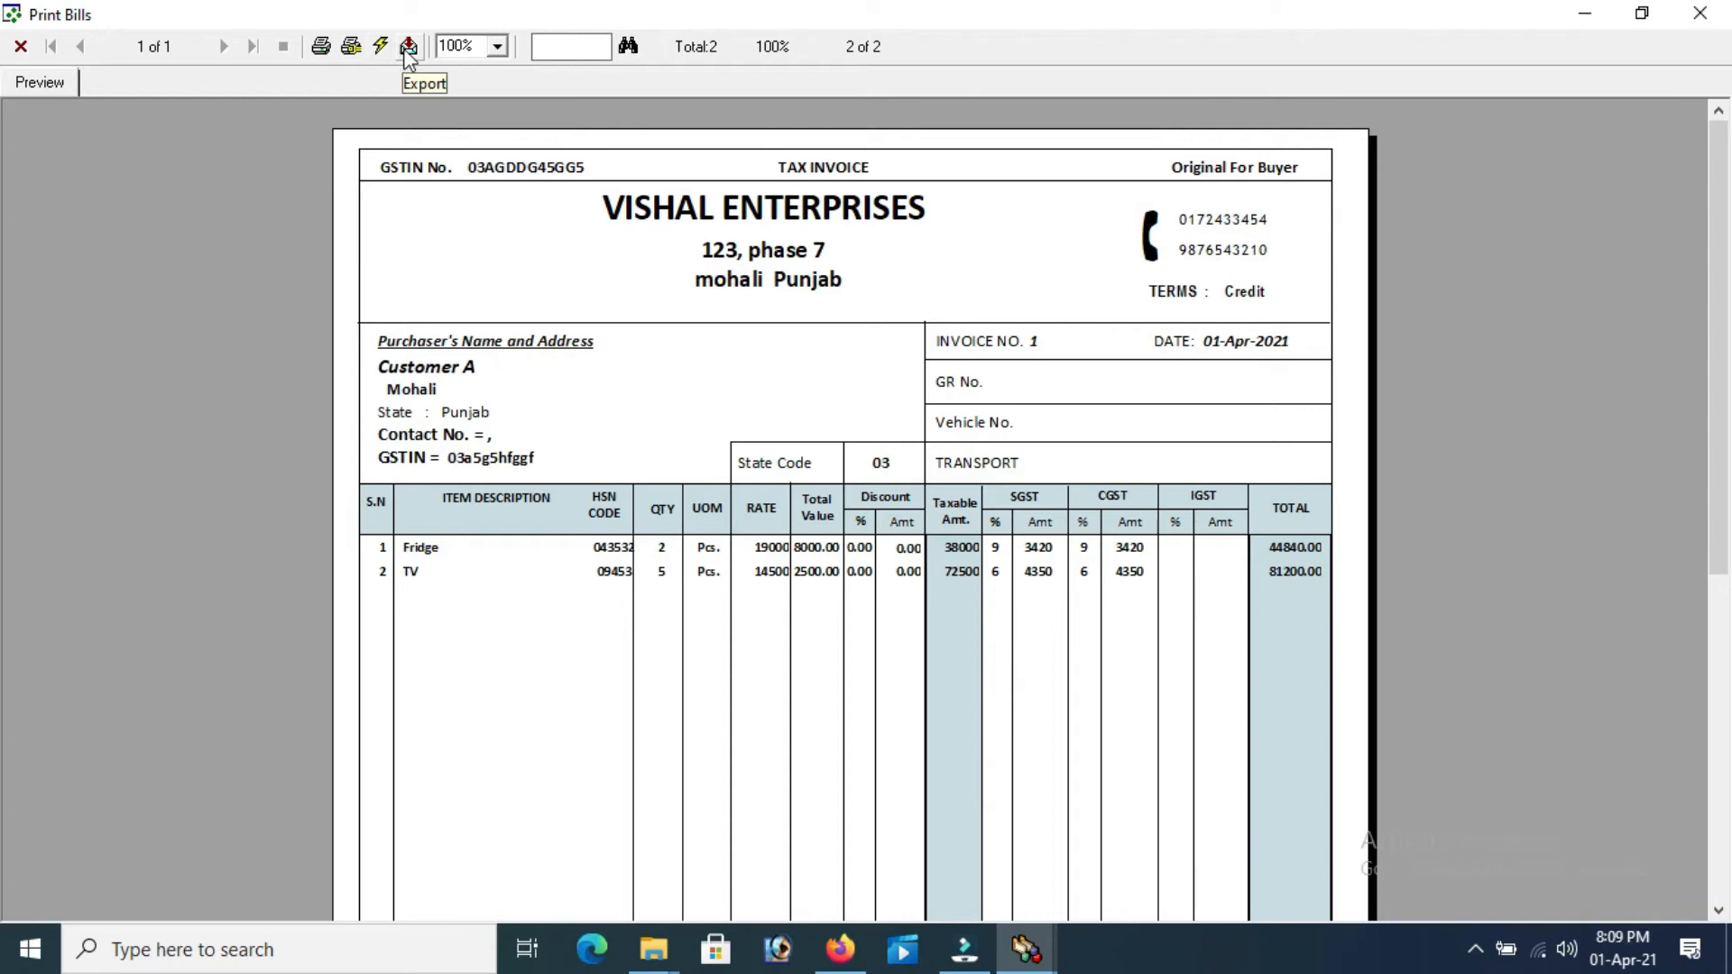
# Close the invoice preview and start Credit sale bill No. 2 for Customer C, type Sales
pyautogui.click(21, 47)
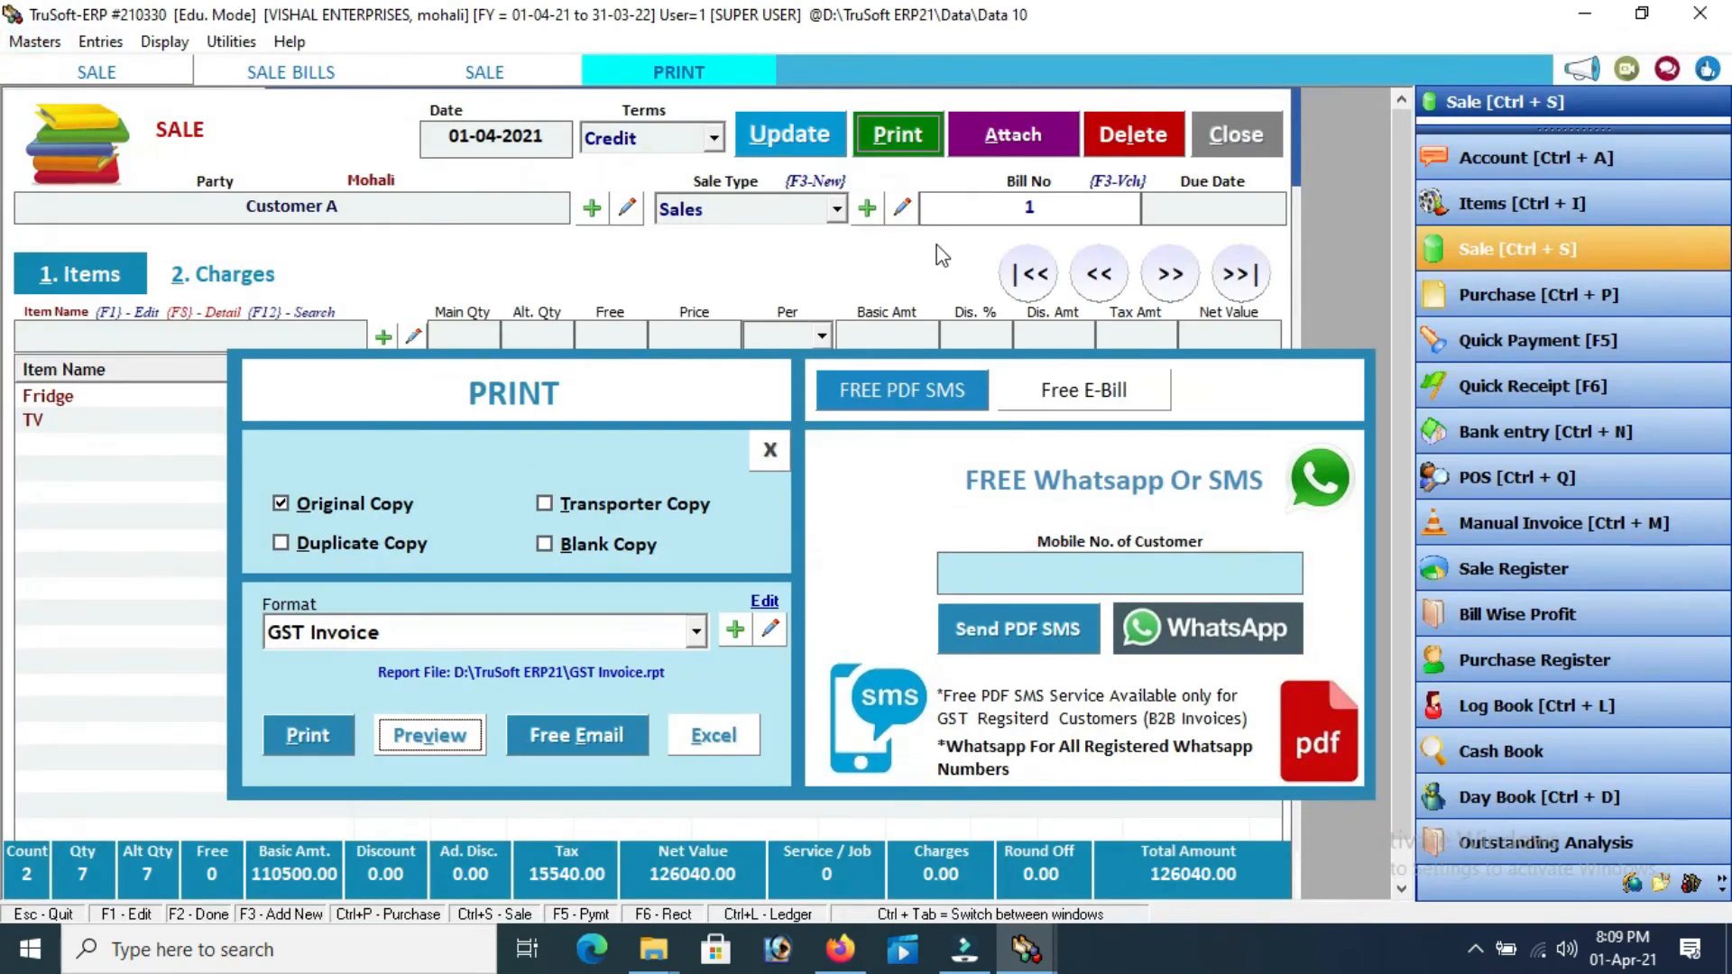
pyautogui.click(766, 453)
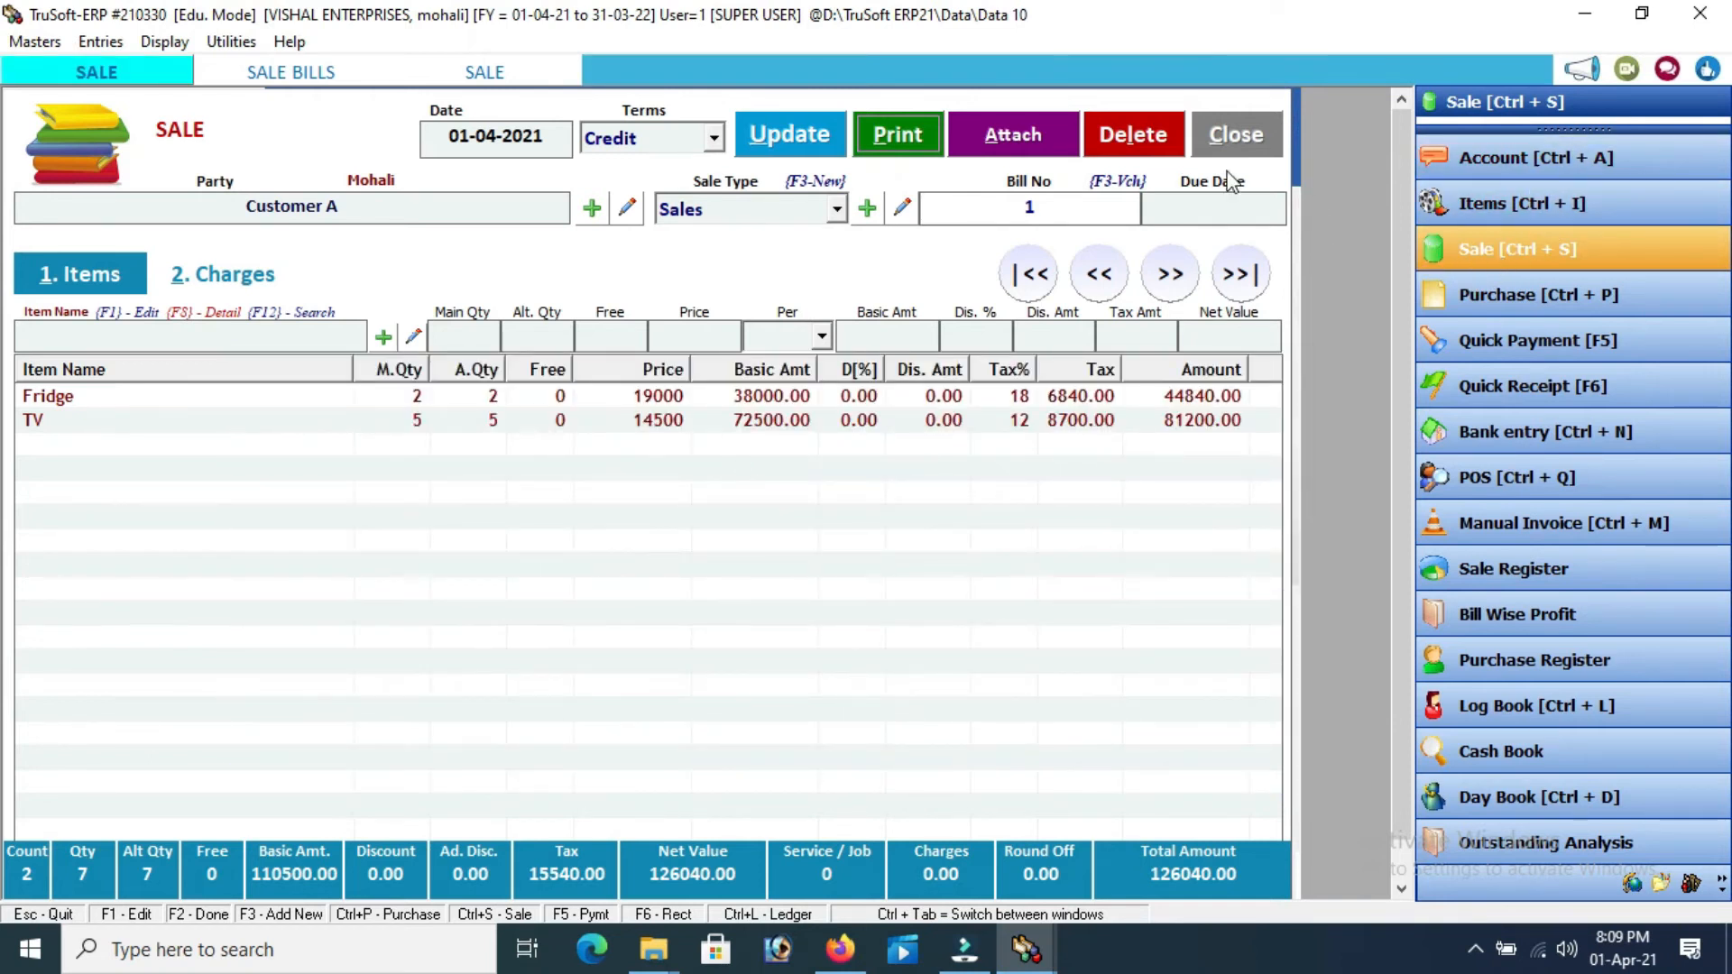
pyautogui.click(1473, 242)
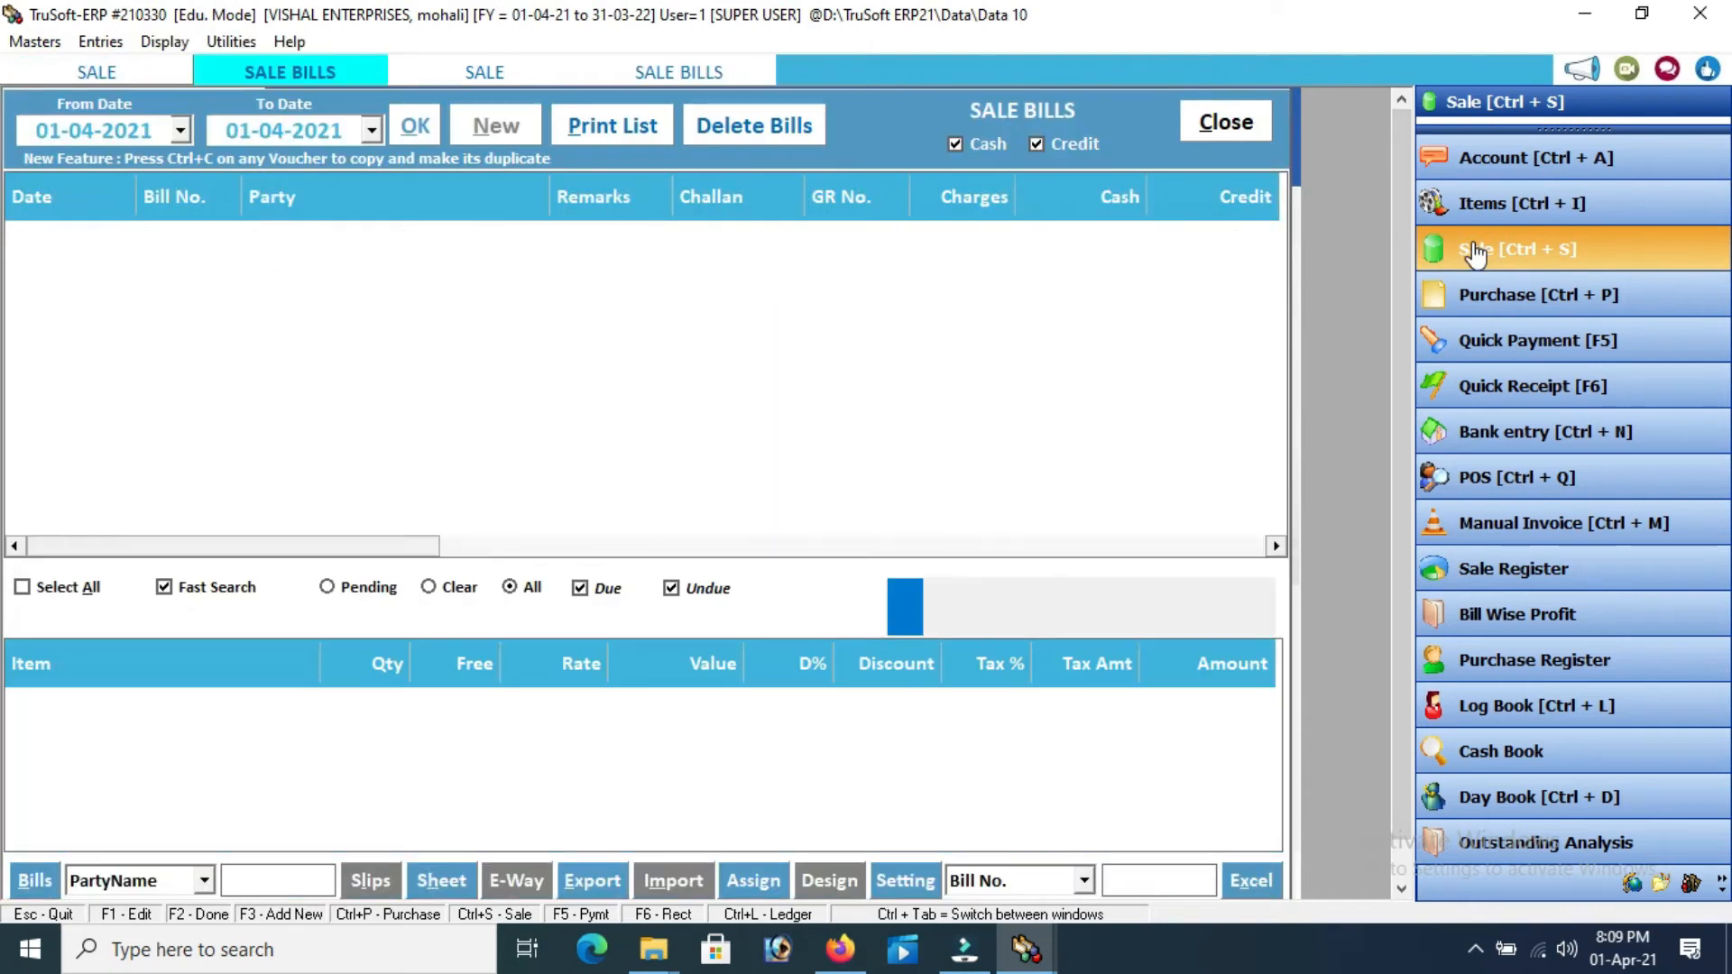
pyautogui.click(496, 126)
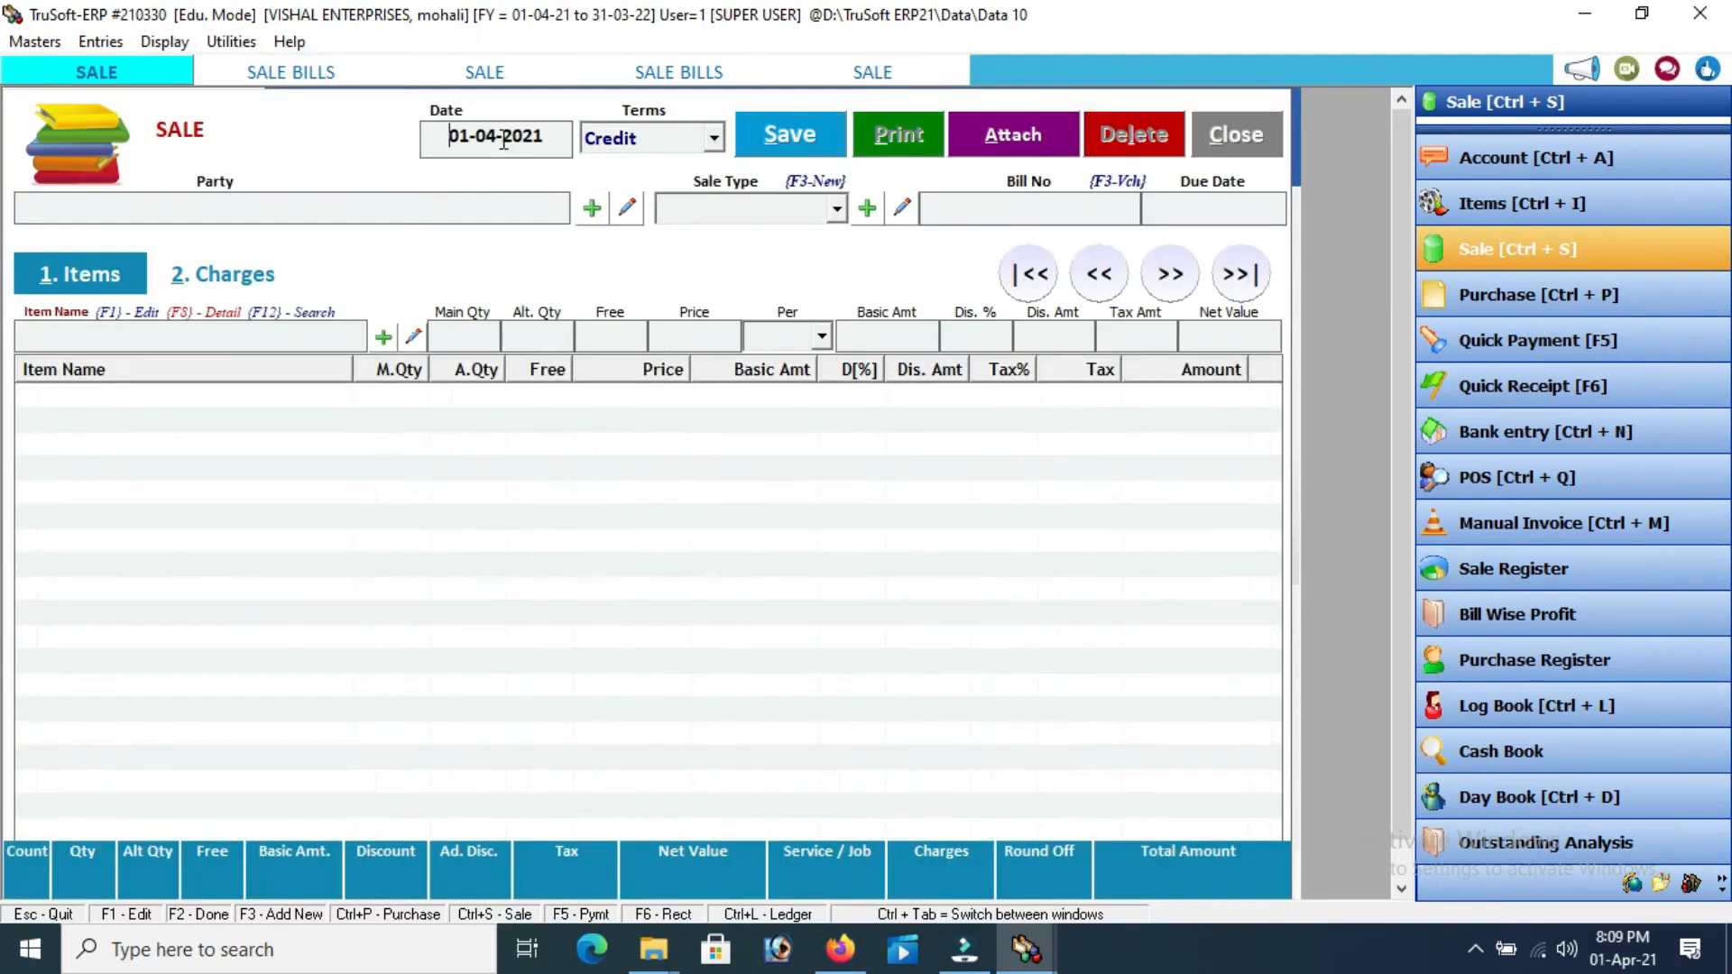
pyautogui.press('Return')
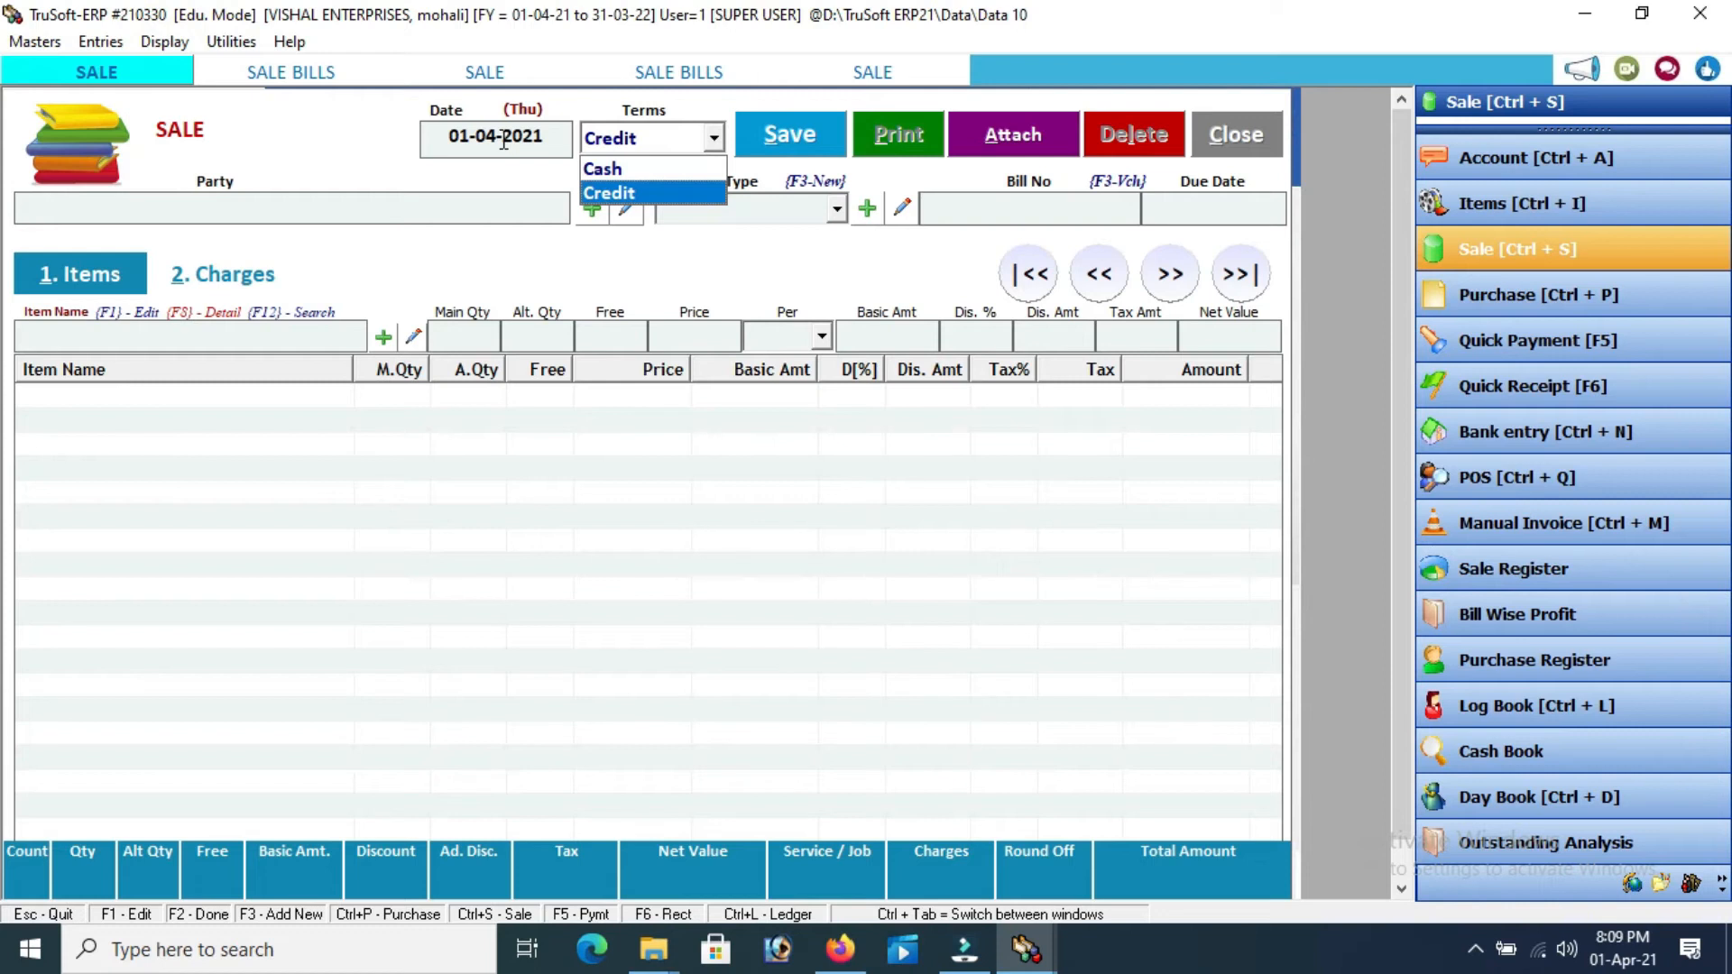
pyautogui.press('Return')
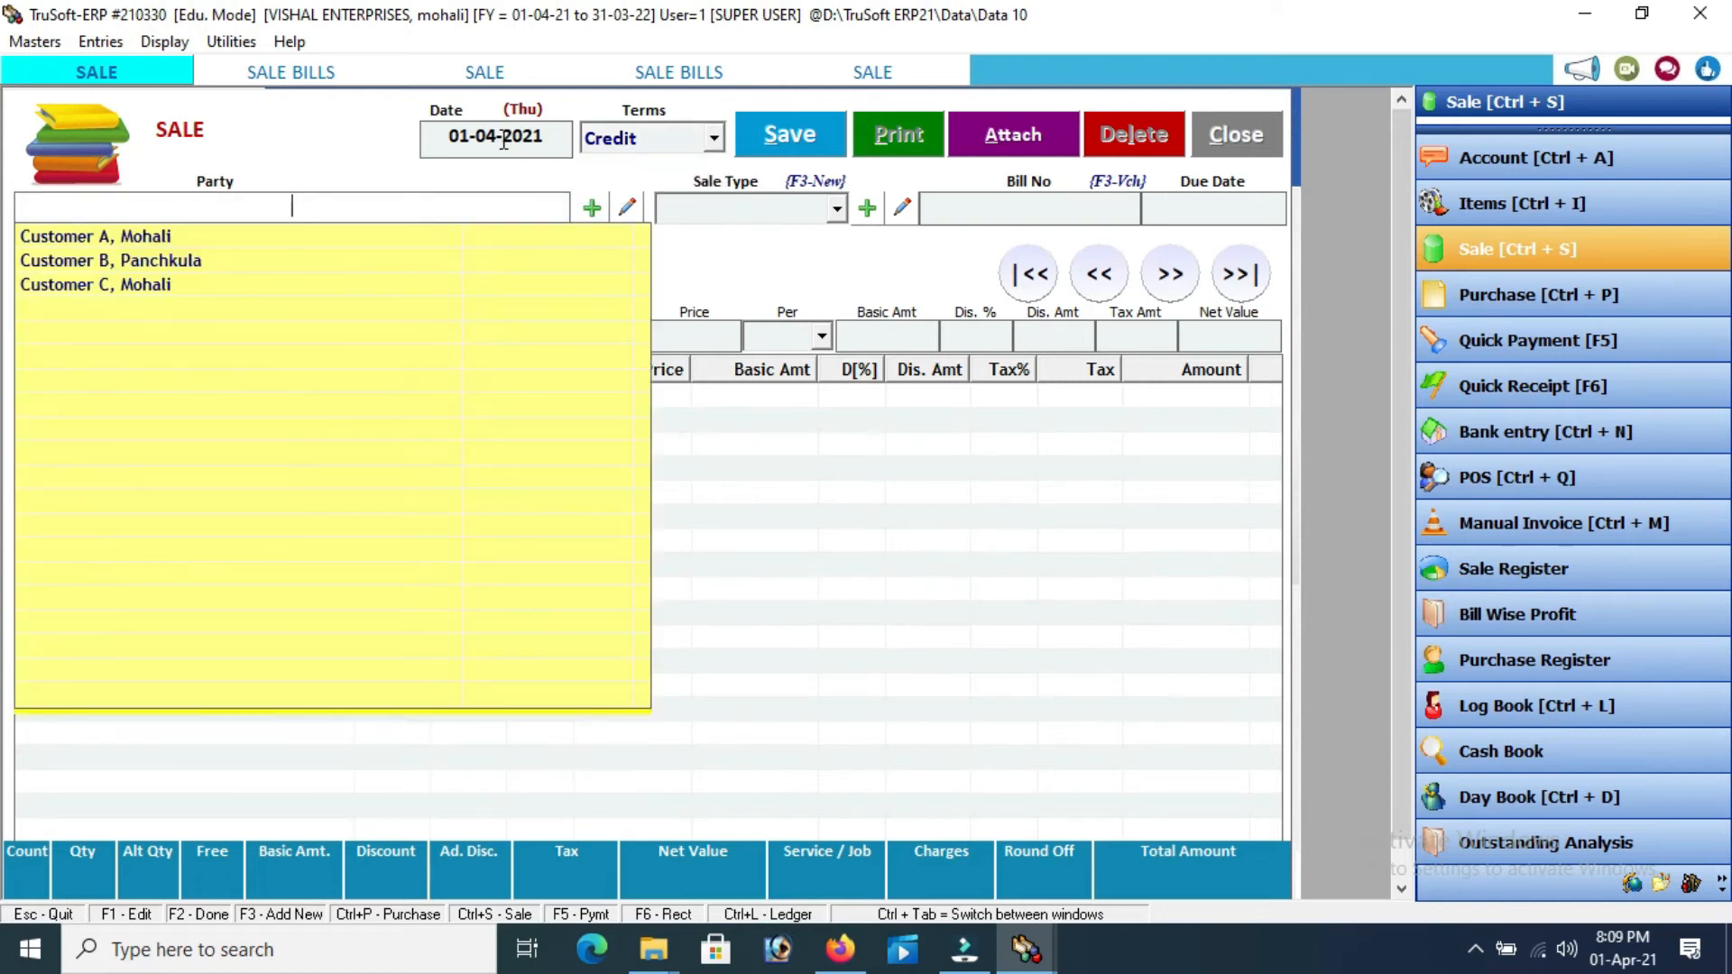
pyautogui.press('Down')
pyautogui.press('Down')
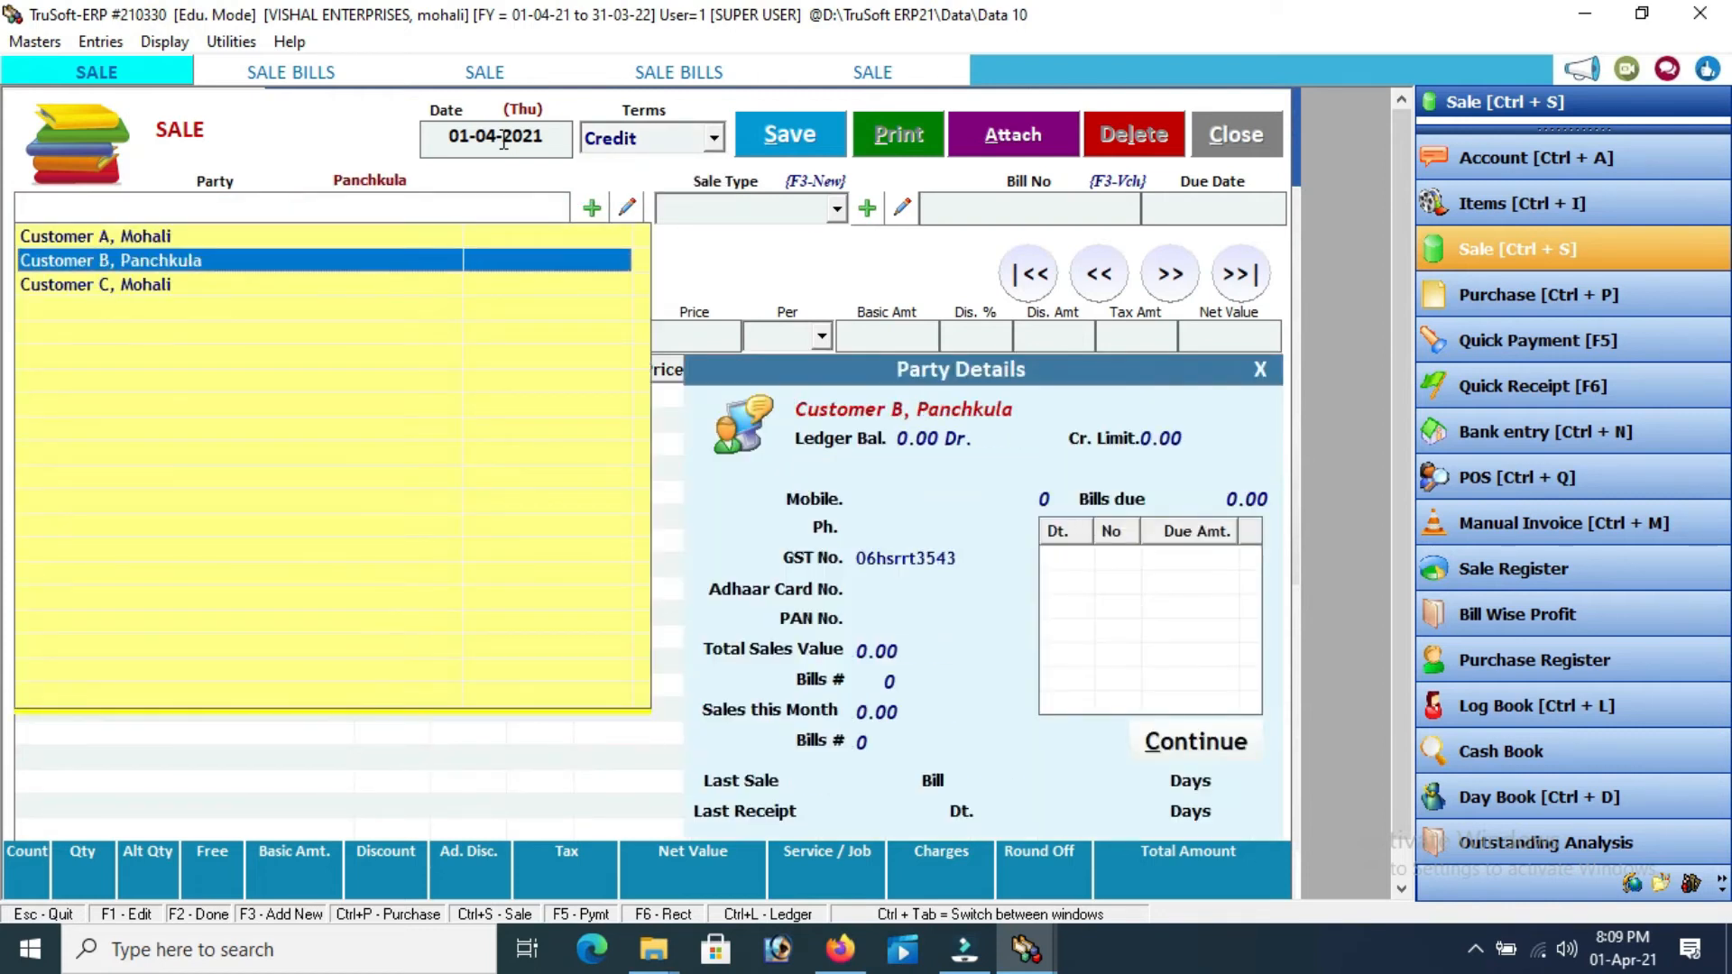
pyautogui.press('Down')
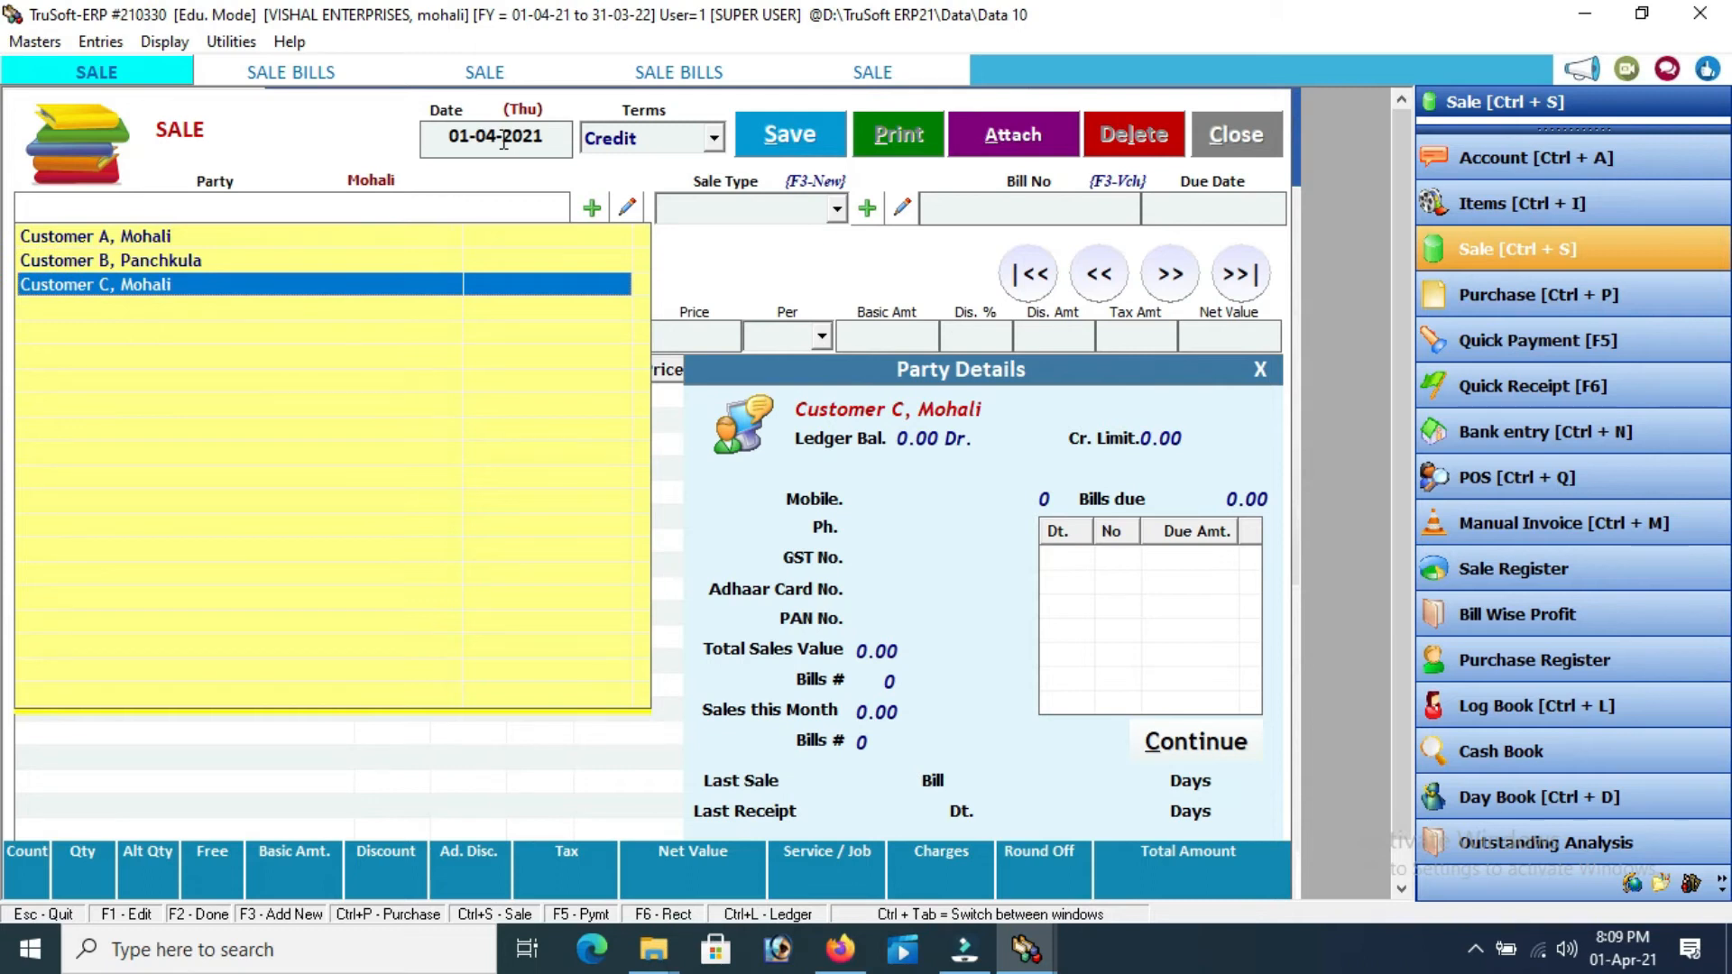
pyautogui.press('Return')
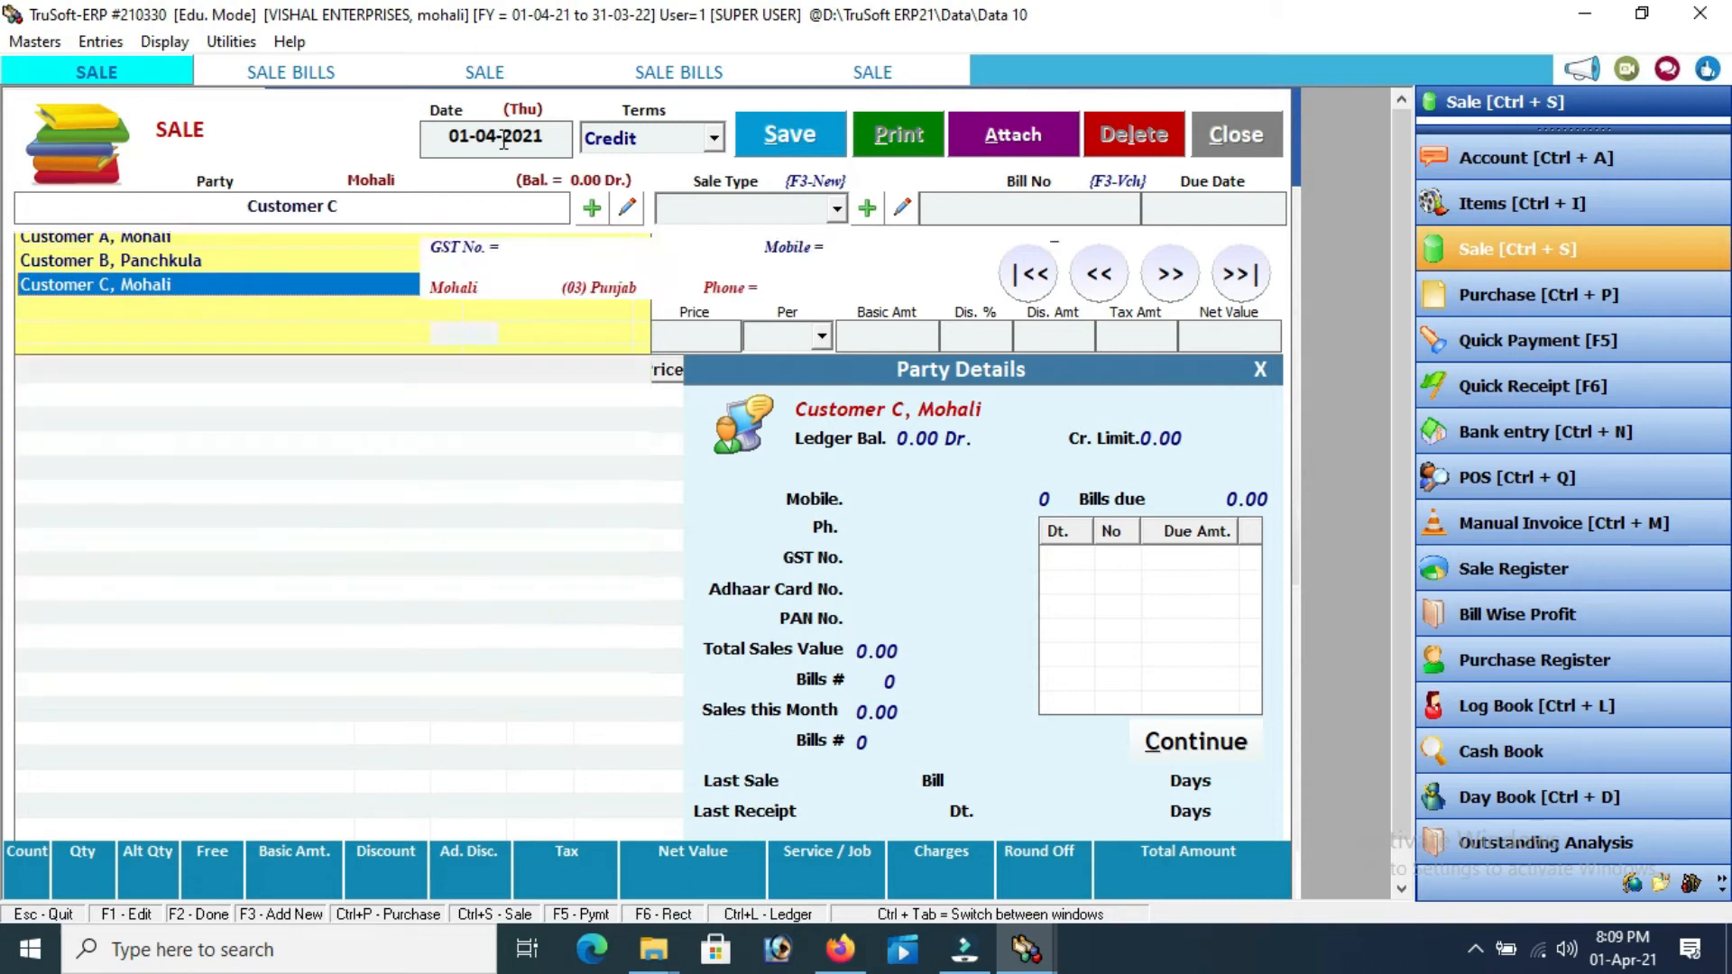
pyautogui.press('Return')
pyautogui.press('Return')
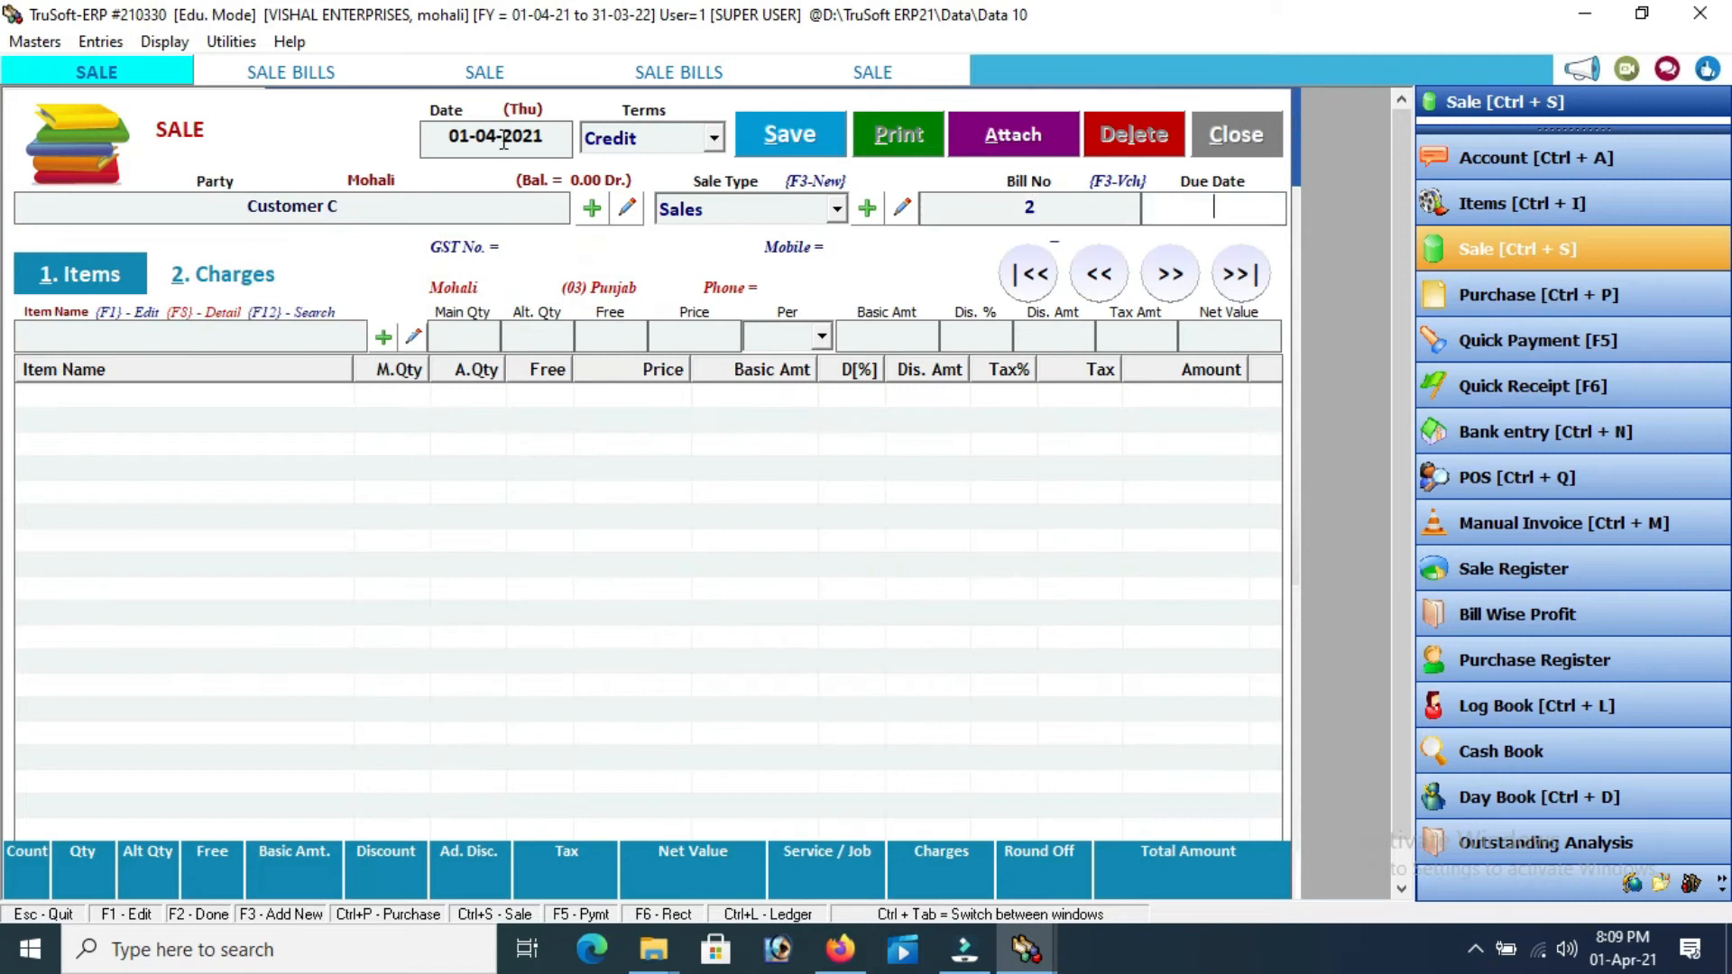
# Add a Fridge line of 1 Pcs at 20000, net 23600.00
pyautogui.press('Return')
pyautogui.press('Down')
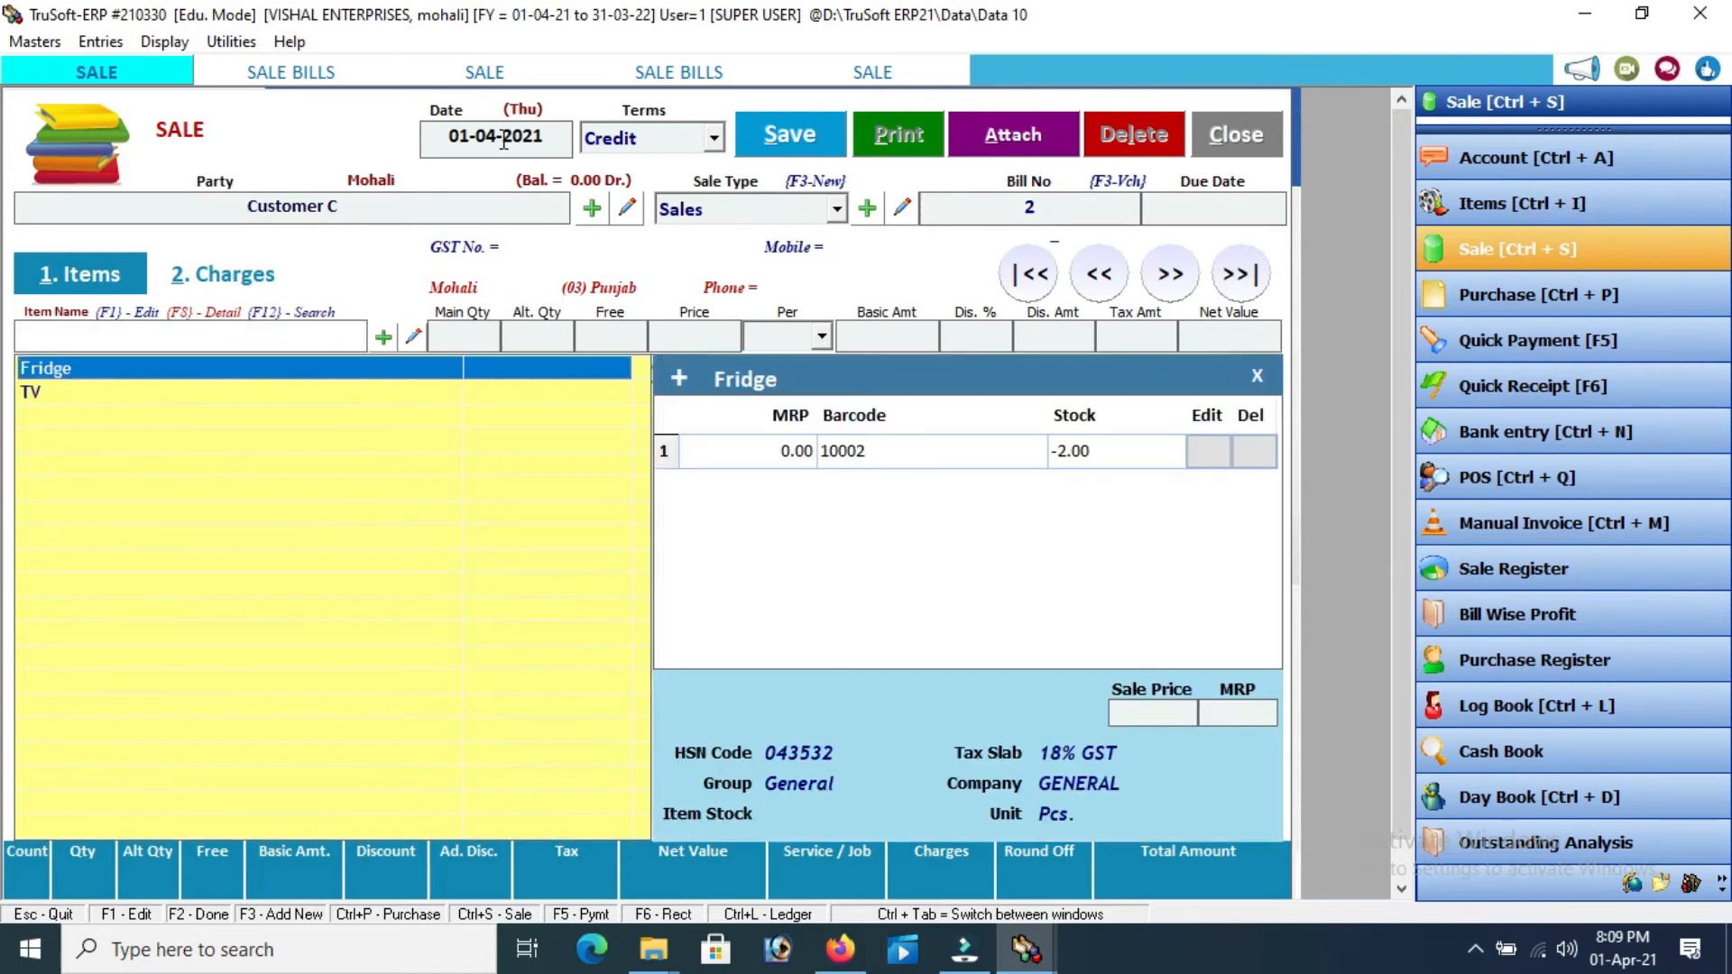
pyautogui.press('Return')
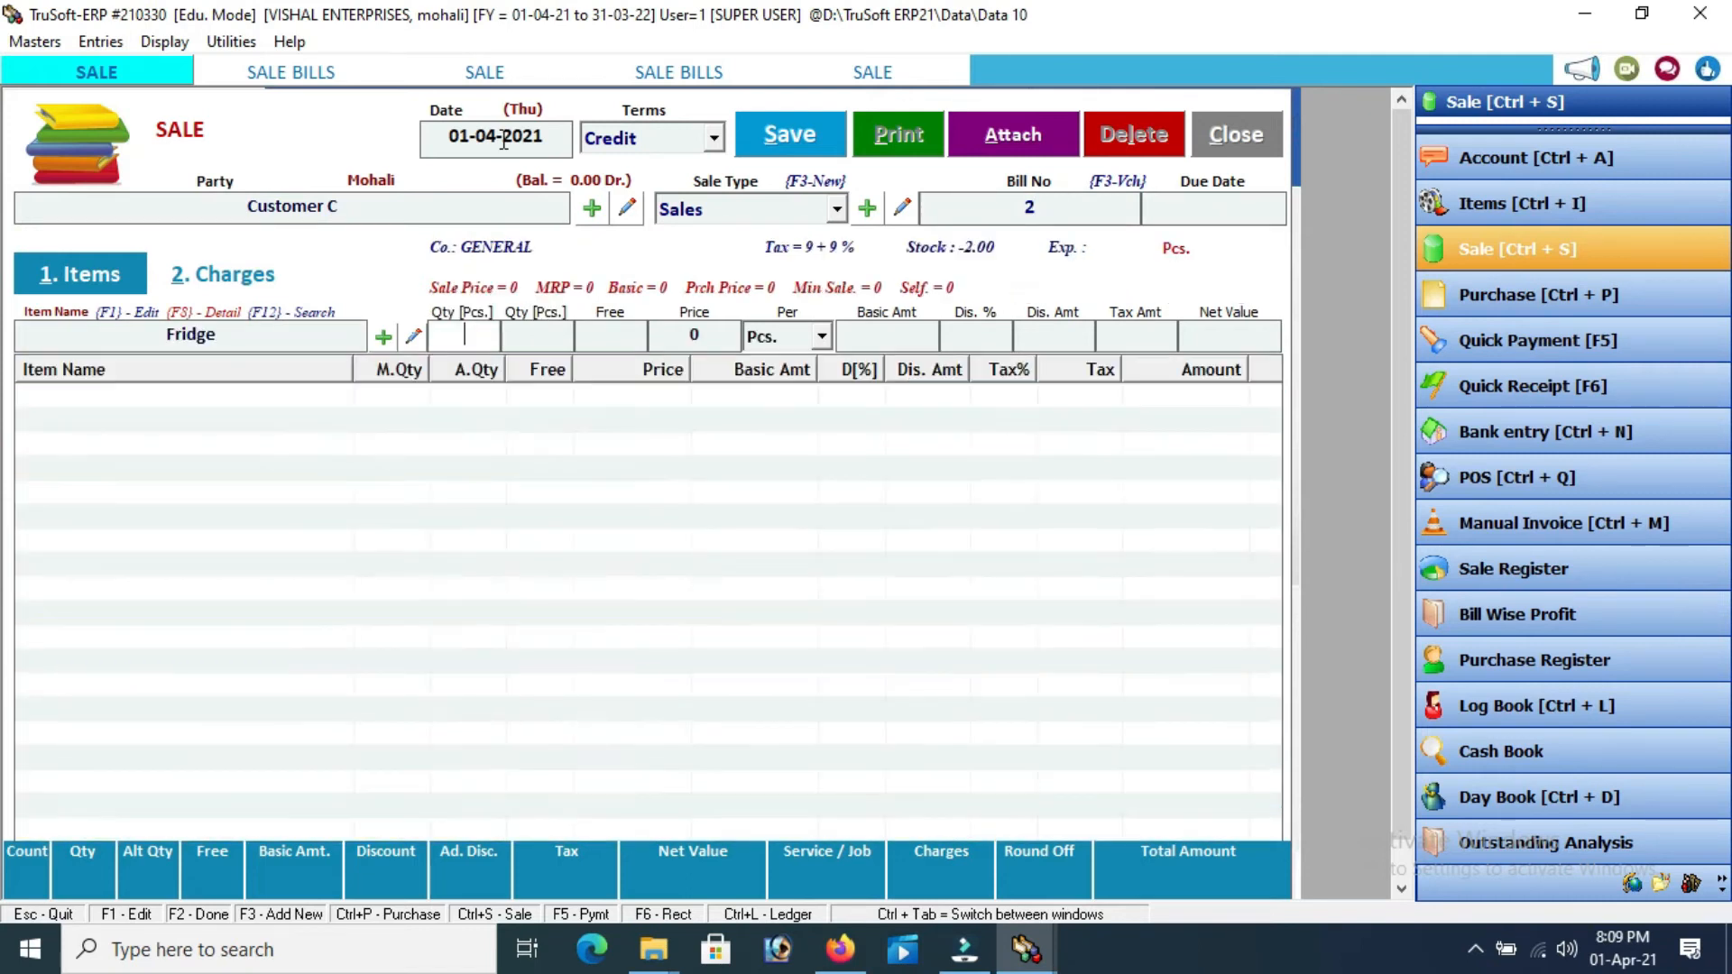
pyautogui.write('1')
pyautogui.press('Return')
pyautogui.press('Return')
pyautogui.press('Return')
pyautogui.write('2000')
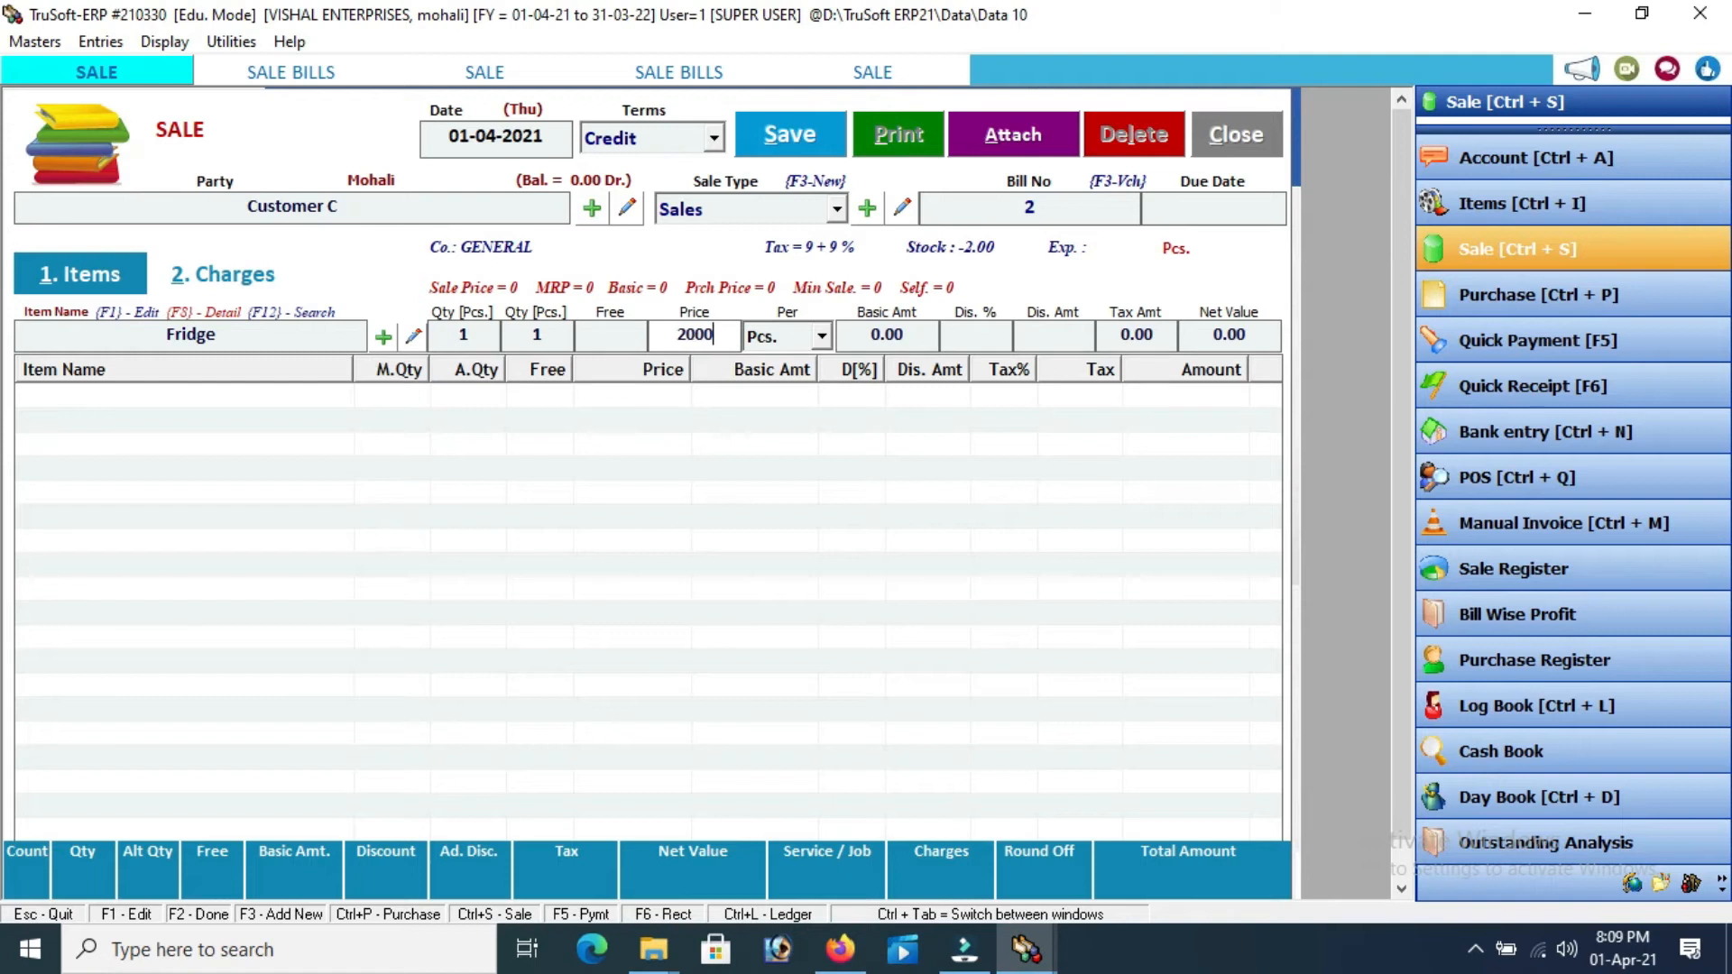
pyautogui.write('0')
pyautogui.press('Return')
pyautogui.press('Return')
pyautogui.press('Return')
pyautogui.press('Return')
pyautogui.press('Return')
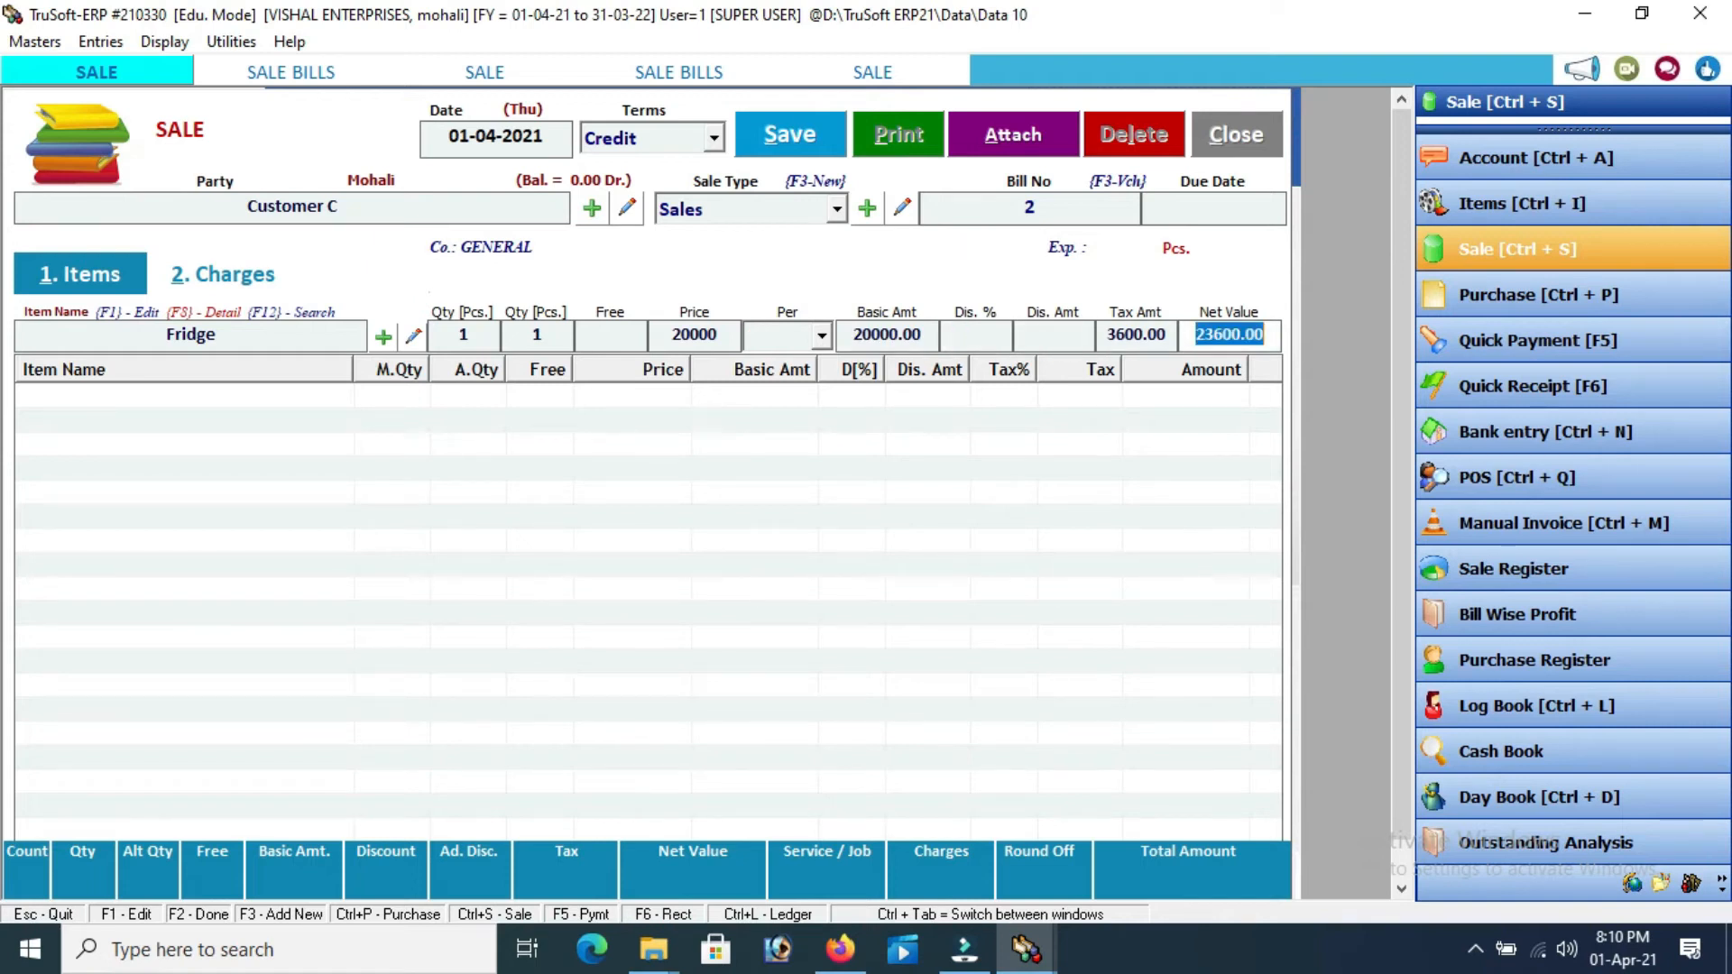
pyautogui.press('Return')
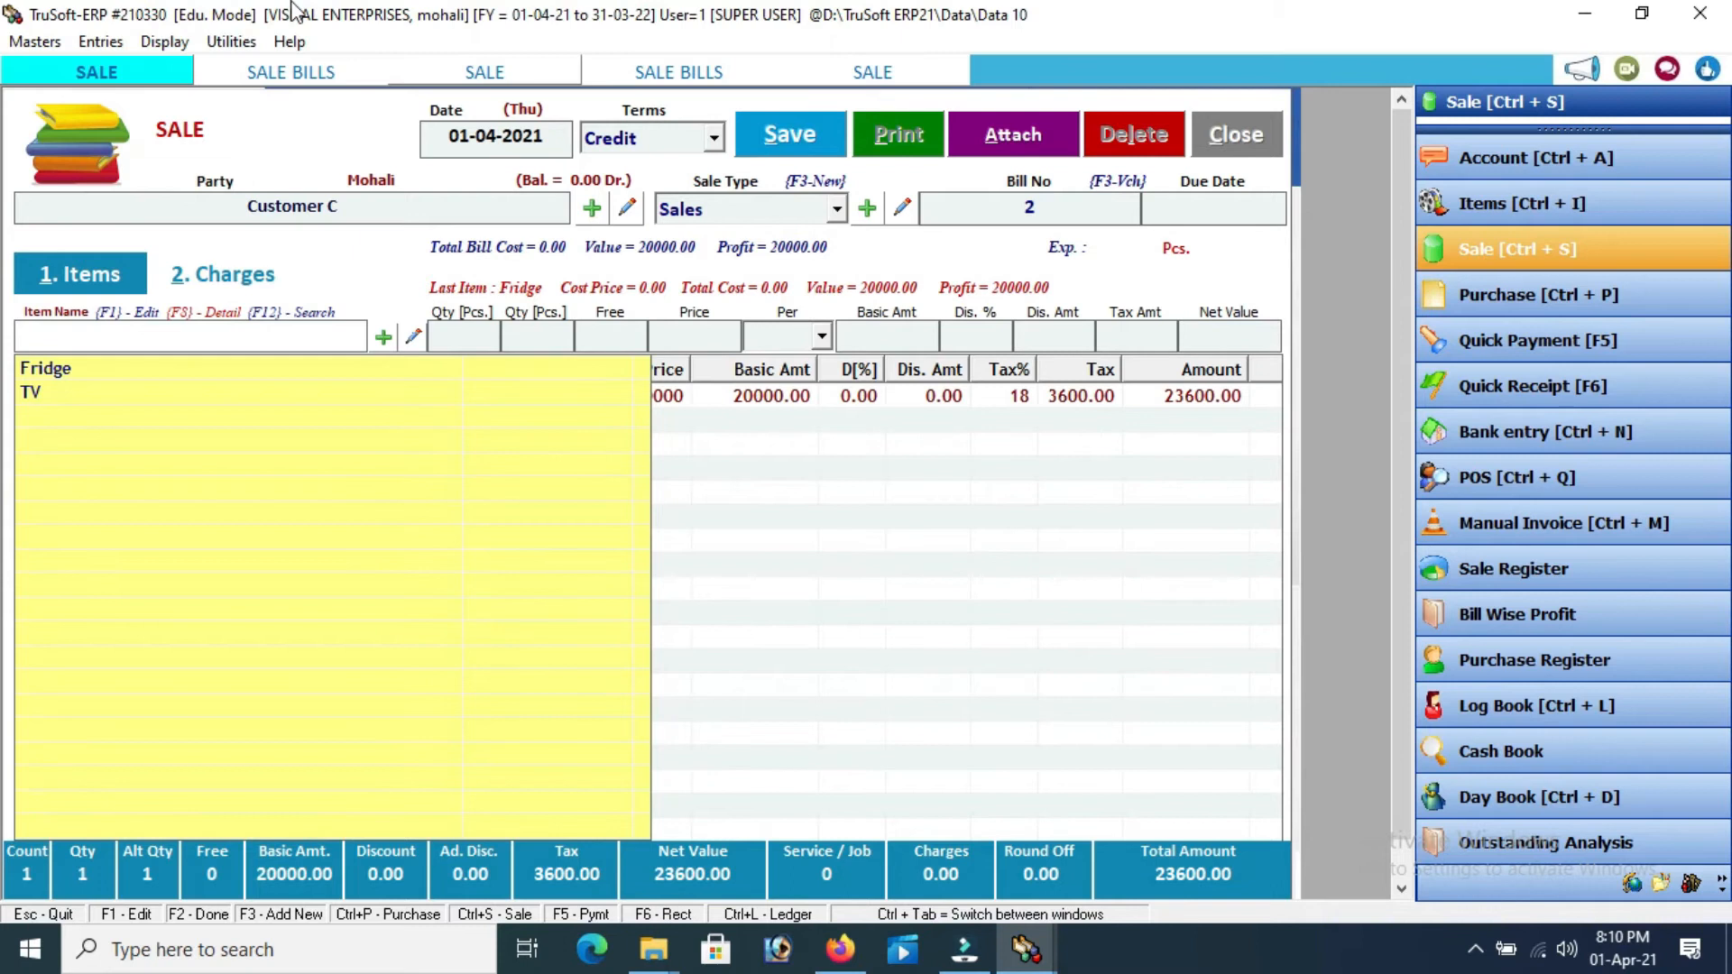
# Save Customer C's sale bill No. 2 without printing it
pyautogui.click(781, 144)
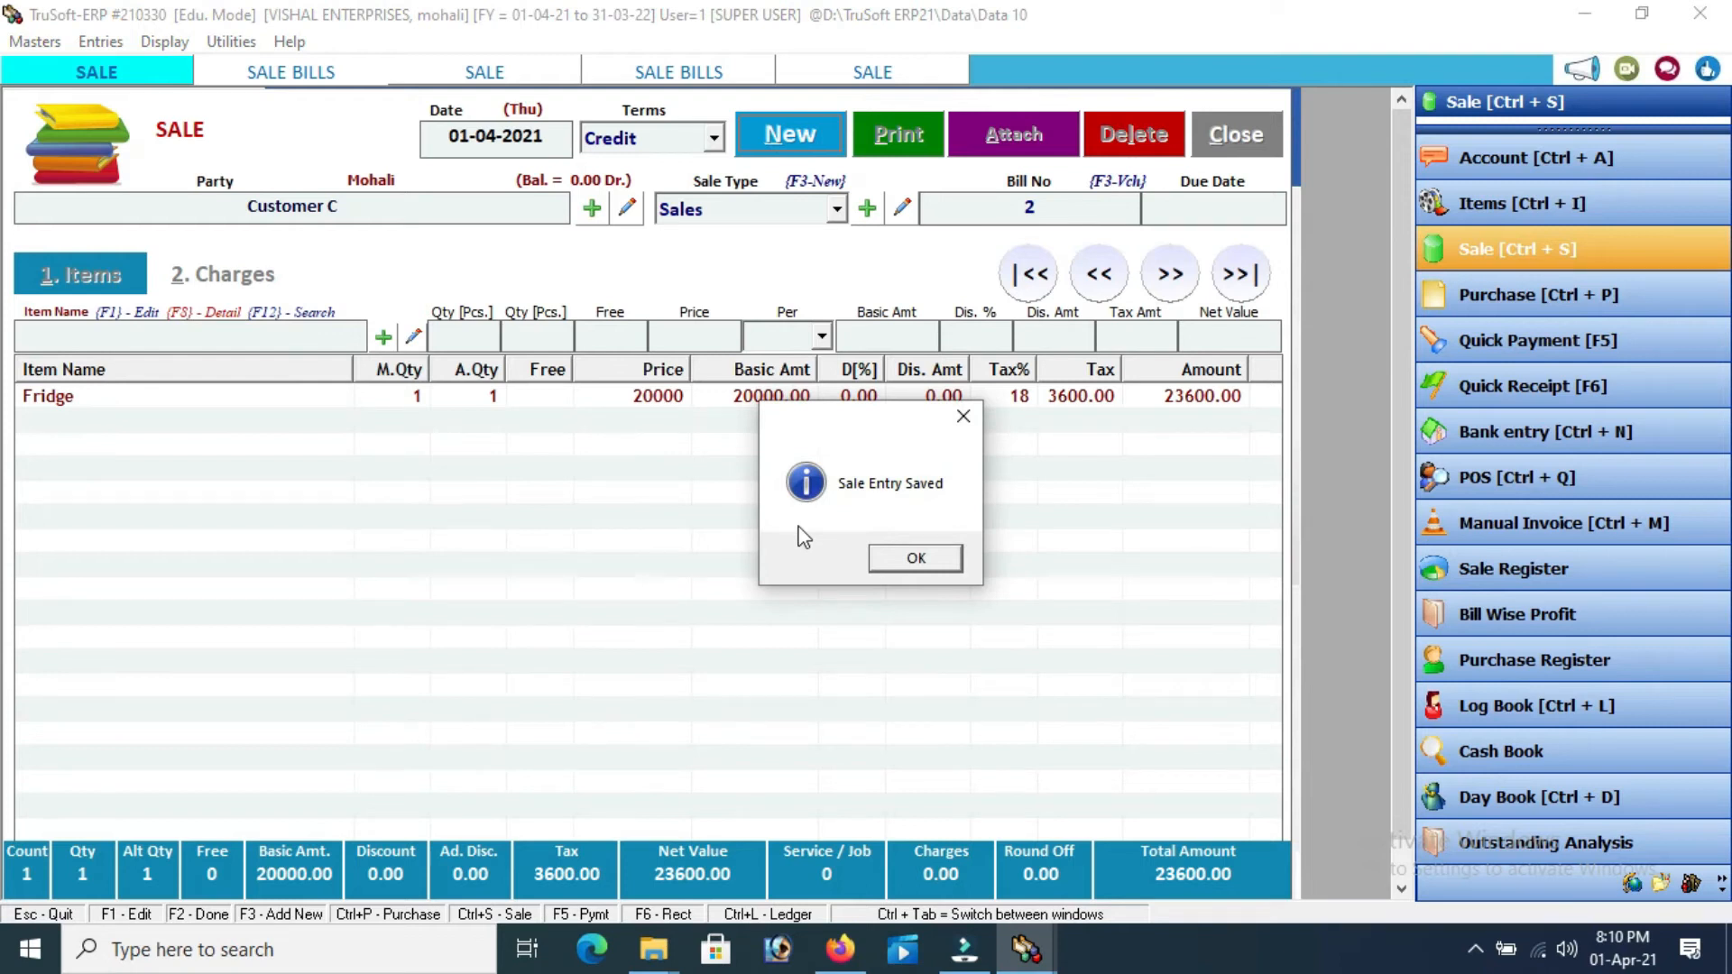
pyautogui.click(891, 561)
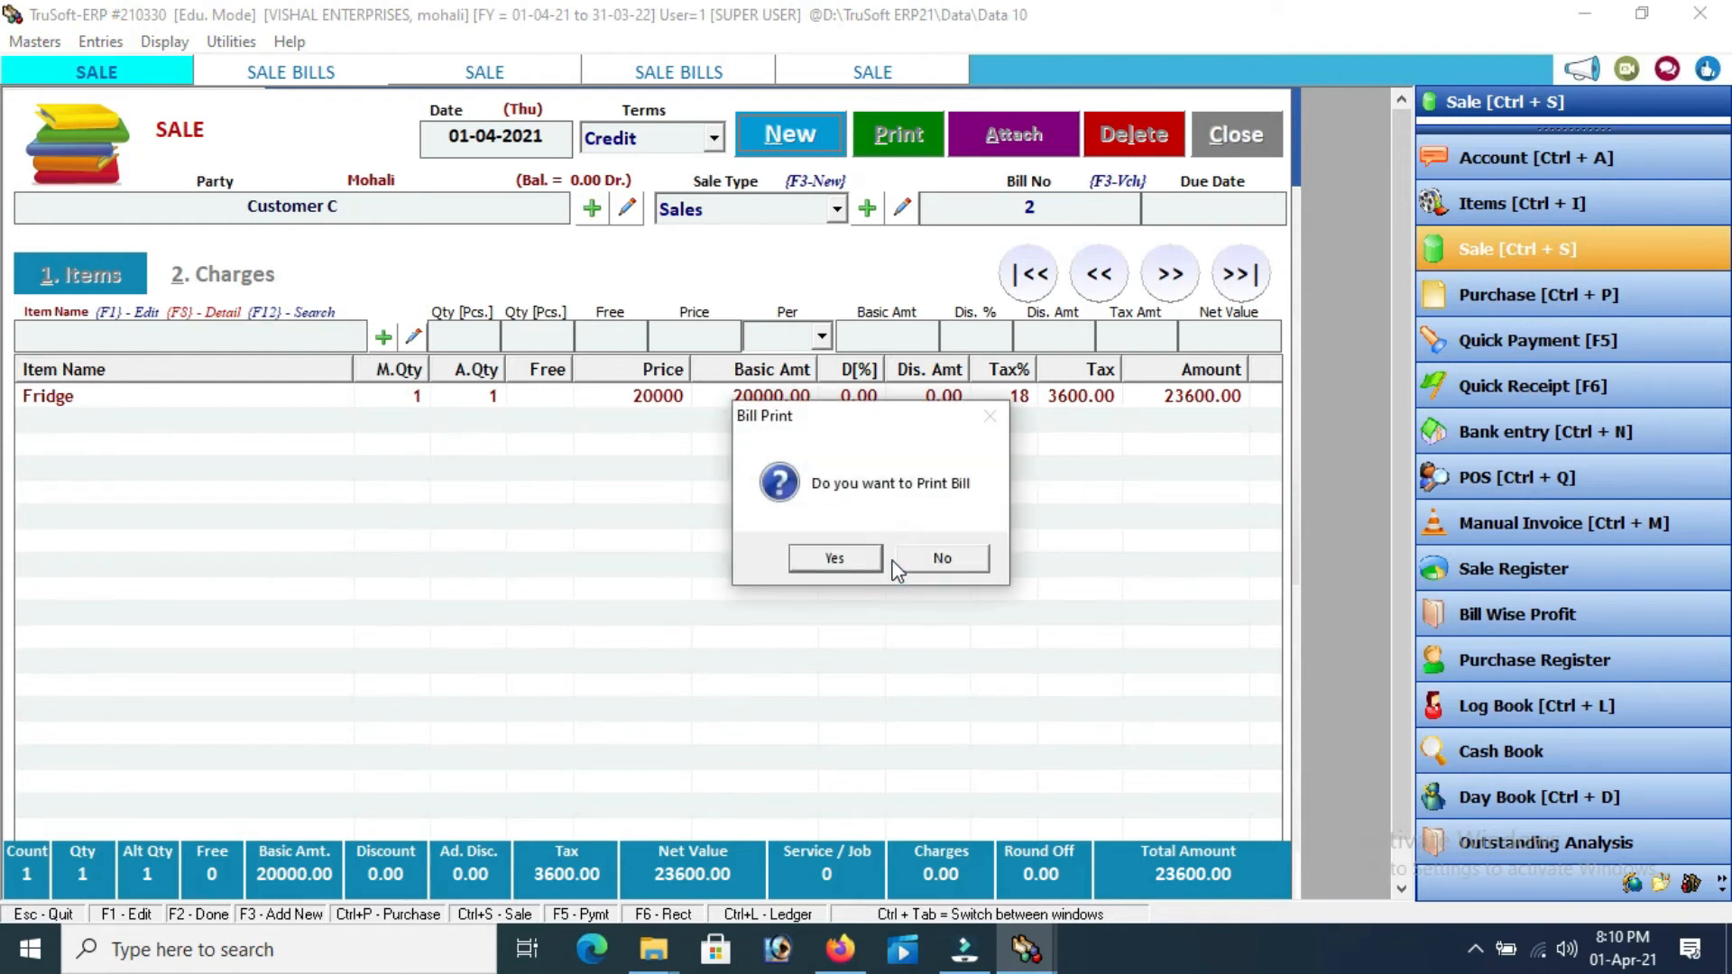
pyautogui.click(941, 562)
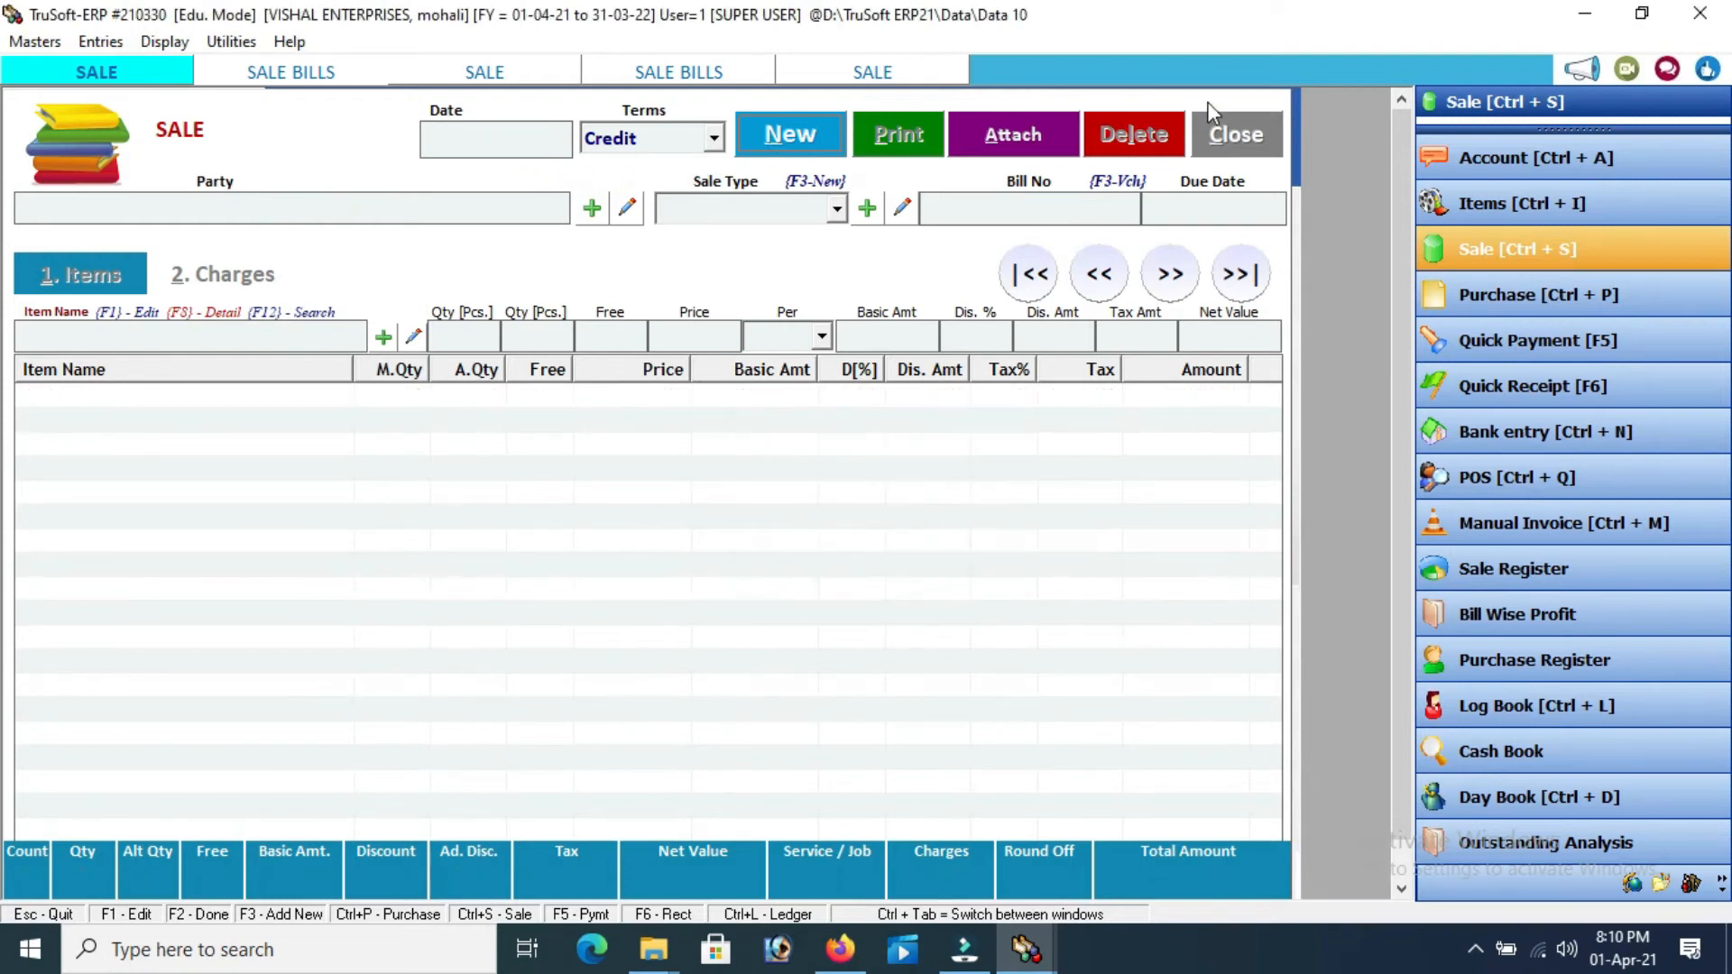
# Close the extra sale forms, cancelling the open entry, and close the Sale Bills list
pyautogui.click(1230, 136)
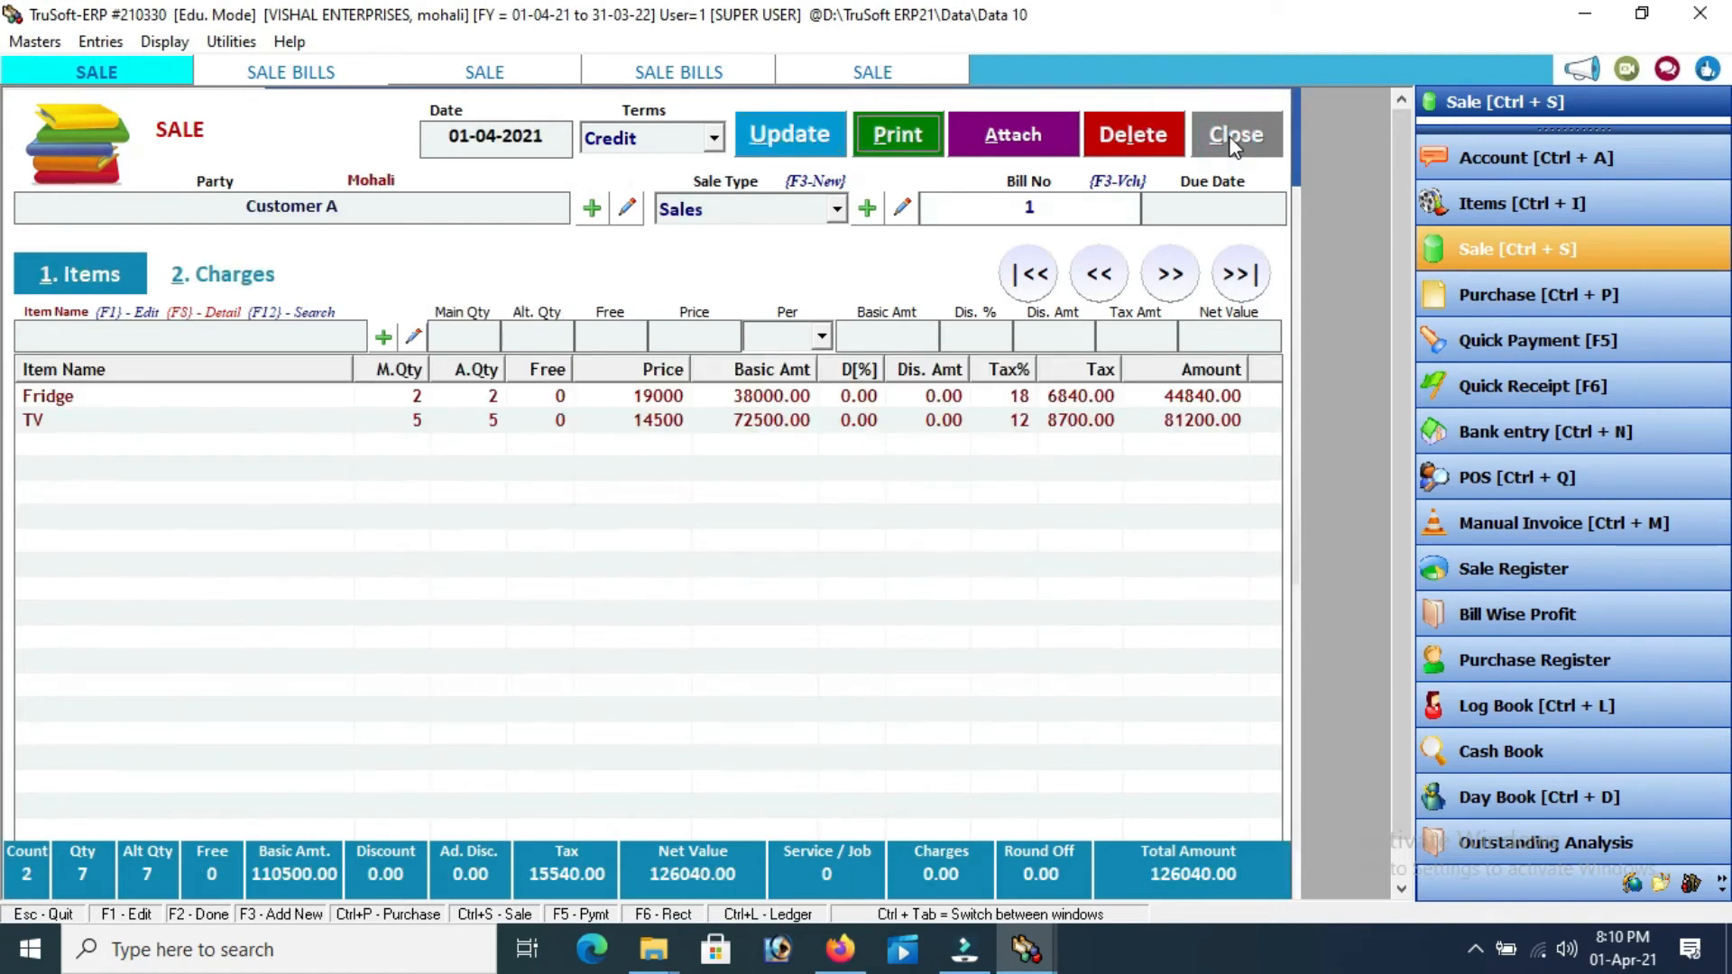
pyautogui.click(1234, 143)
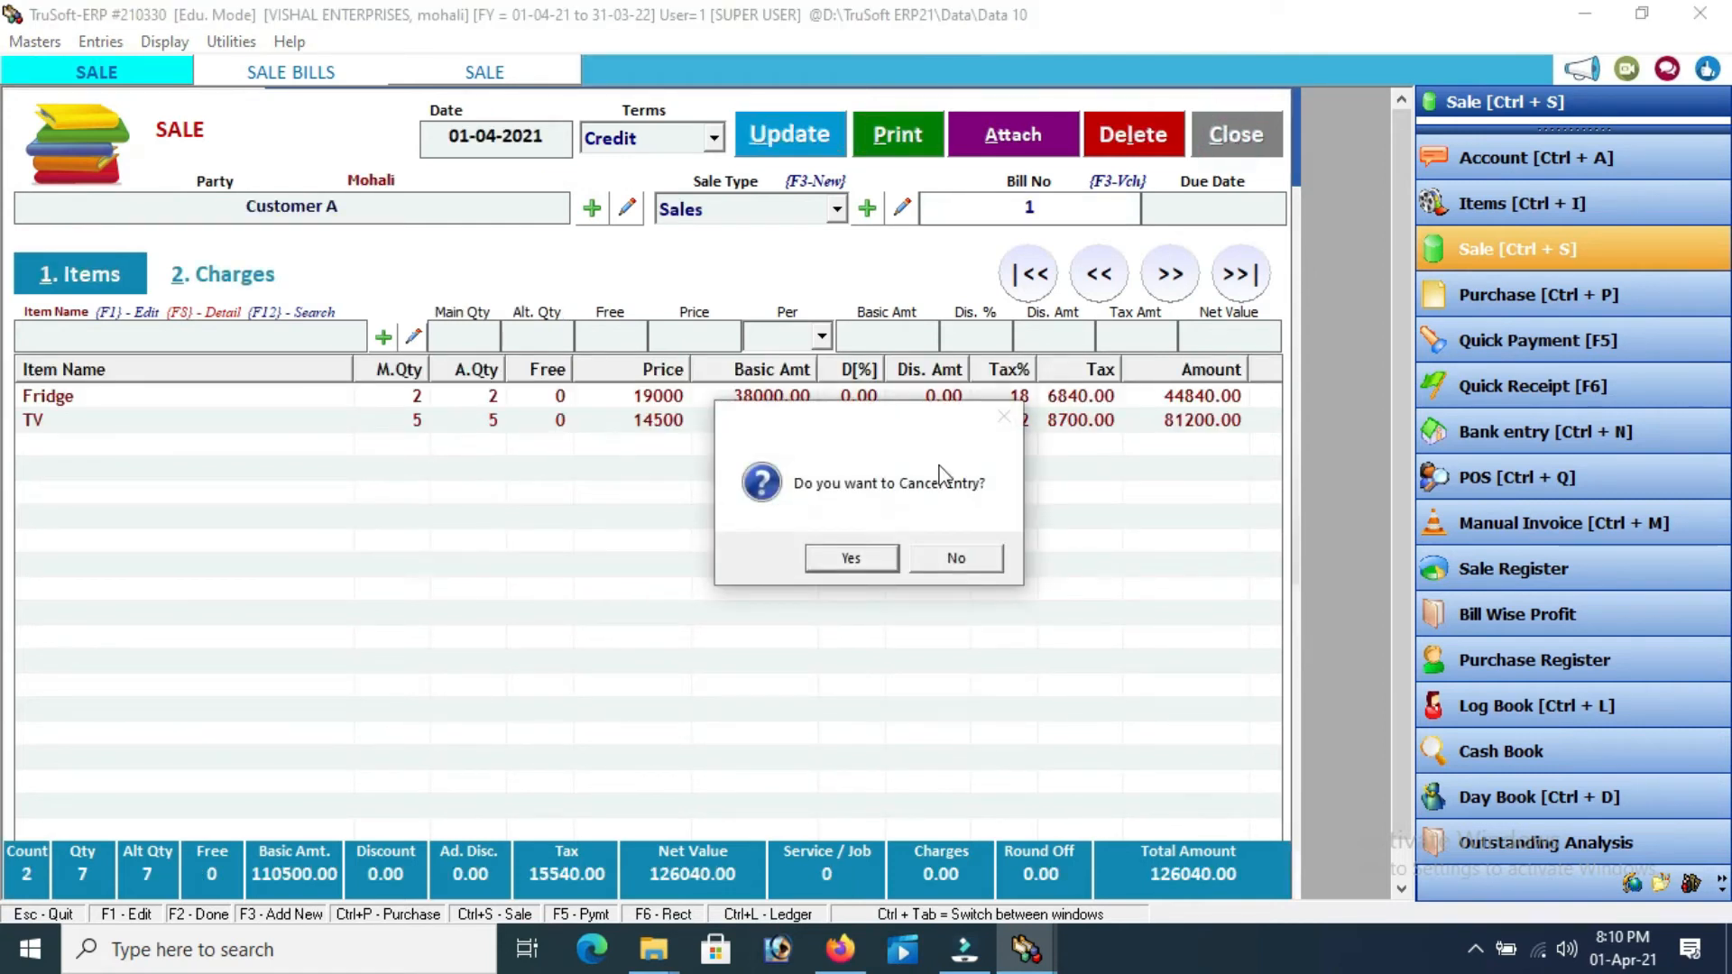
pyautogui.click(853, 560)
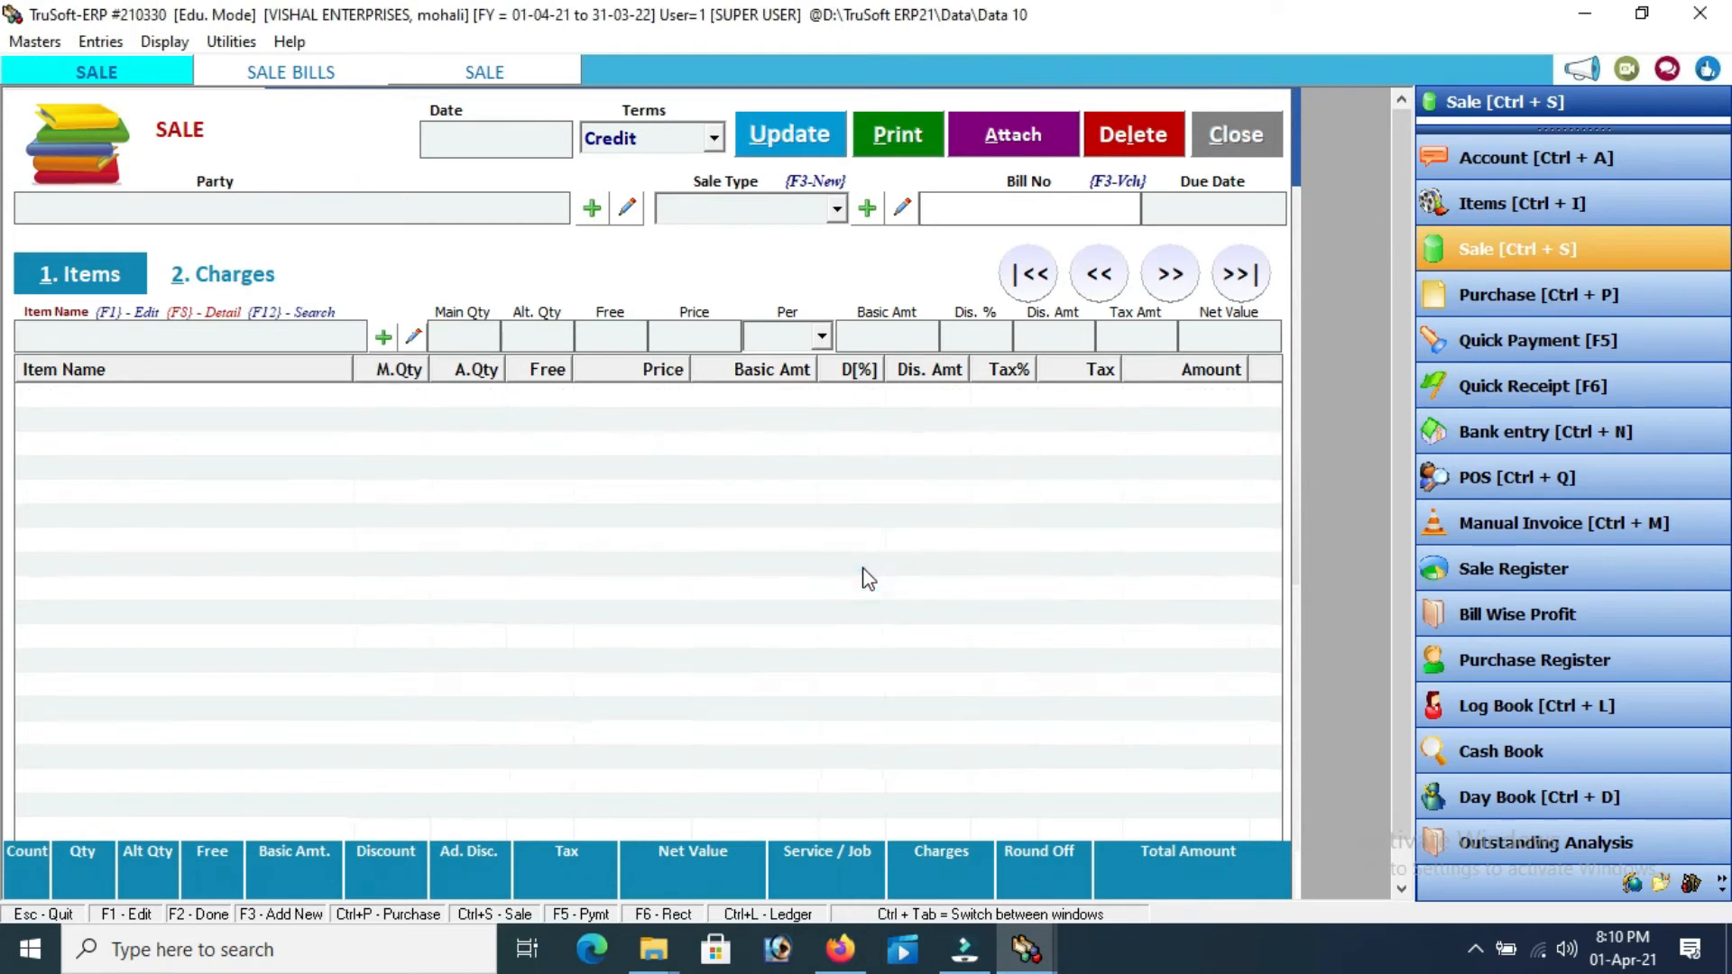
pyautogui.click(1235, 128)
pyautogui.click(1236, 126)
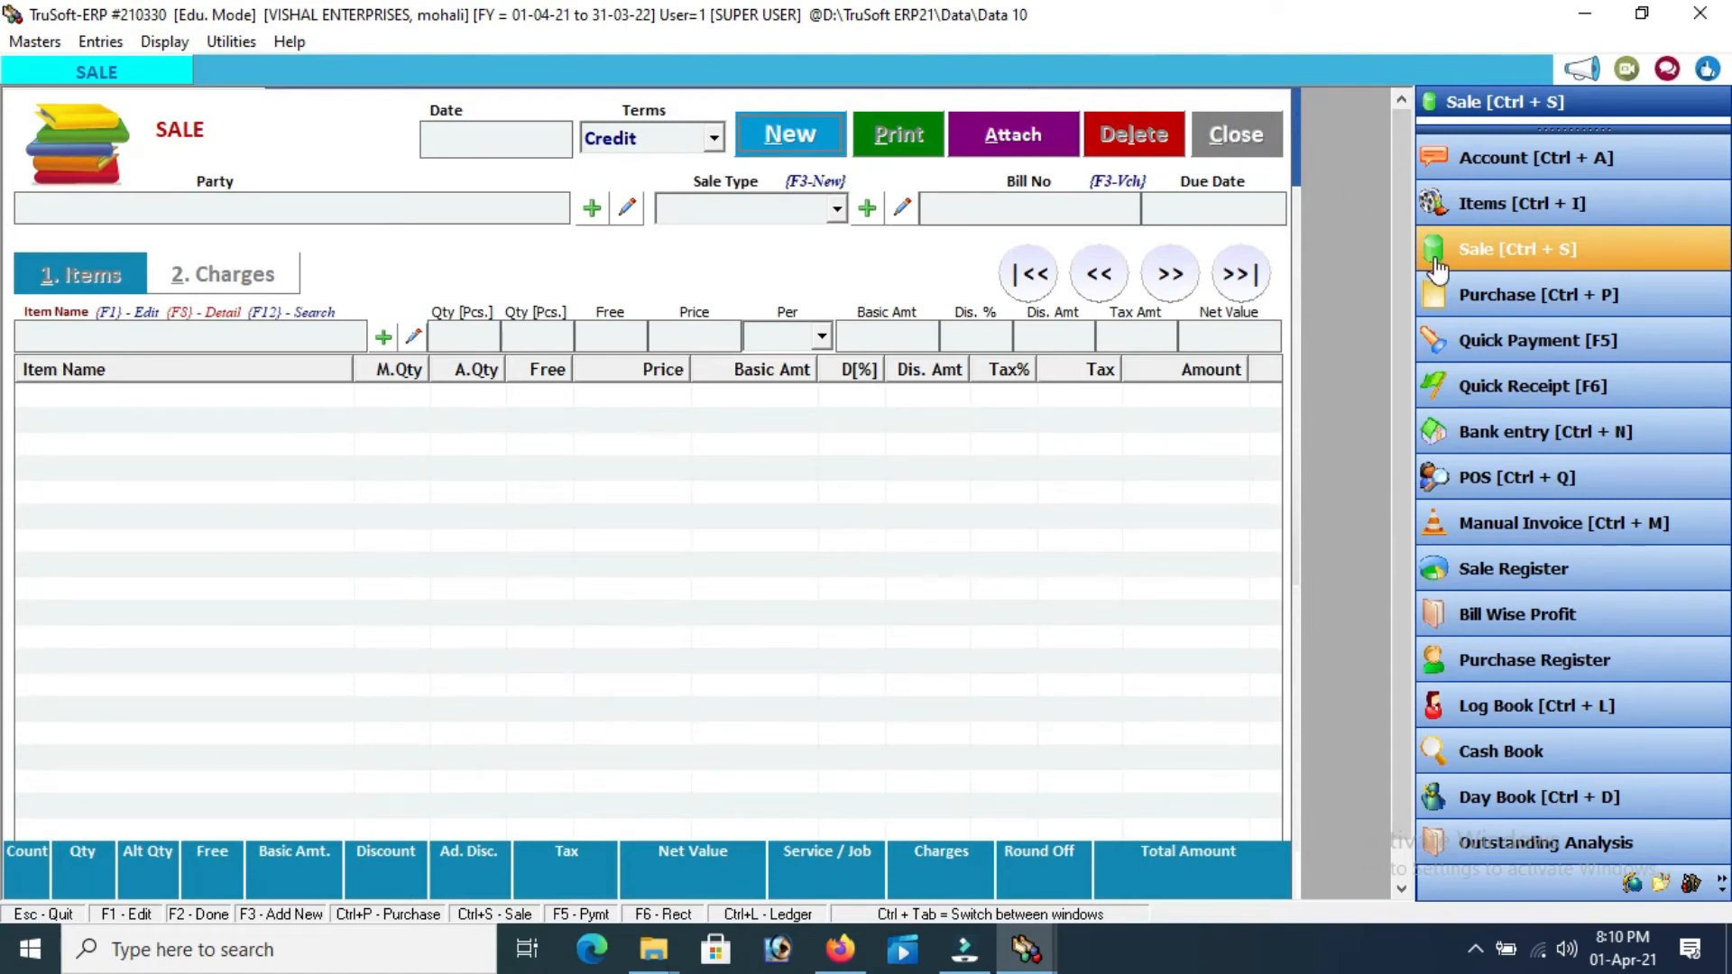
# Start a Credit purchase bill from Supplier A, type Purchase, with supplier bill no. 290 dated 31/3/2021
pyautogui.click(1509, 300)
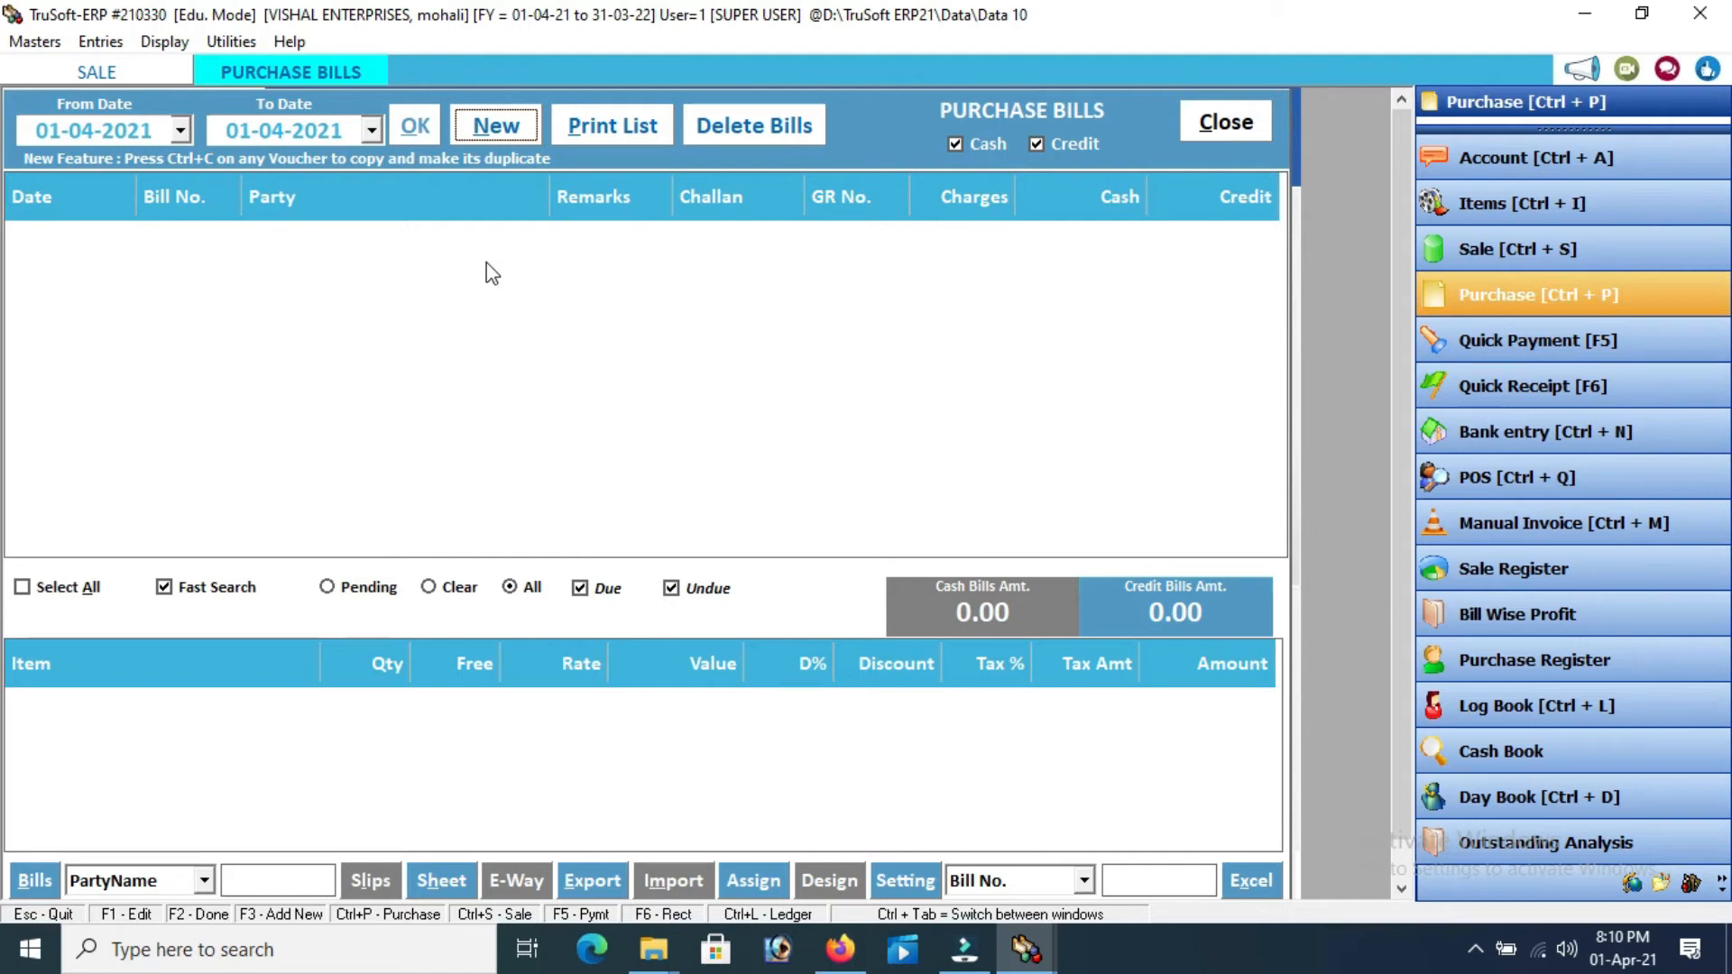
pyautogui.click(506, 133)
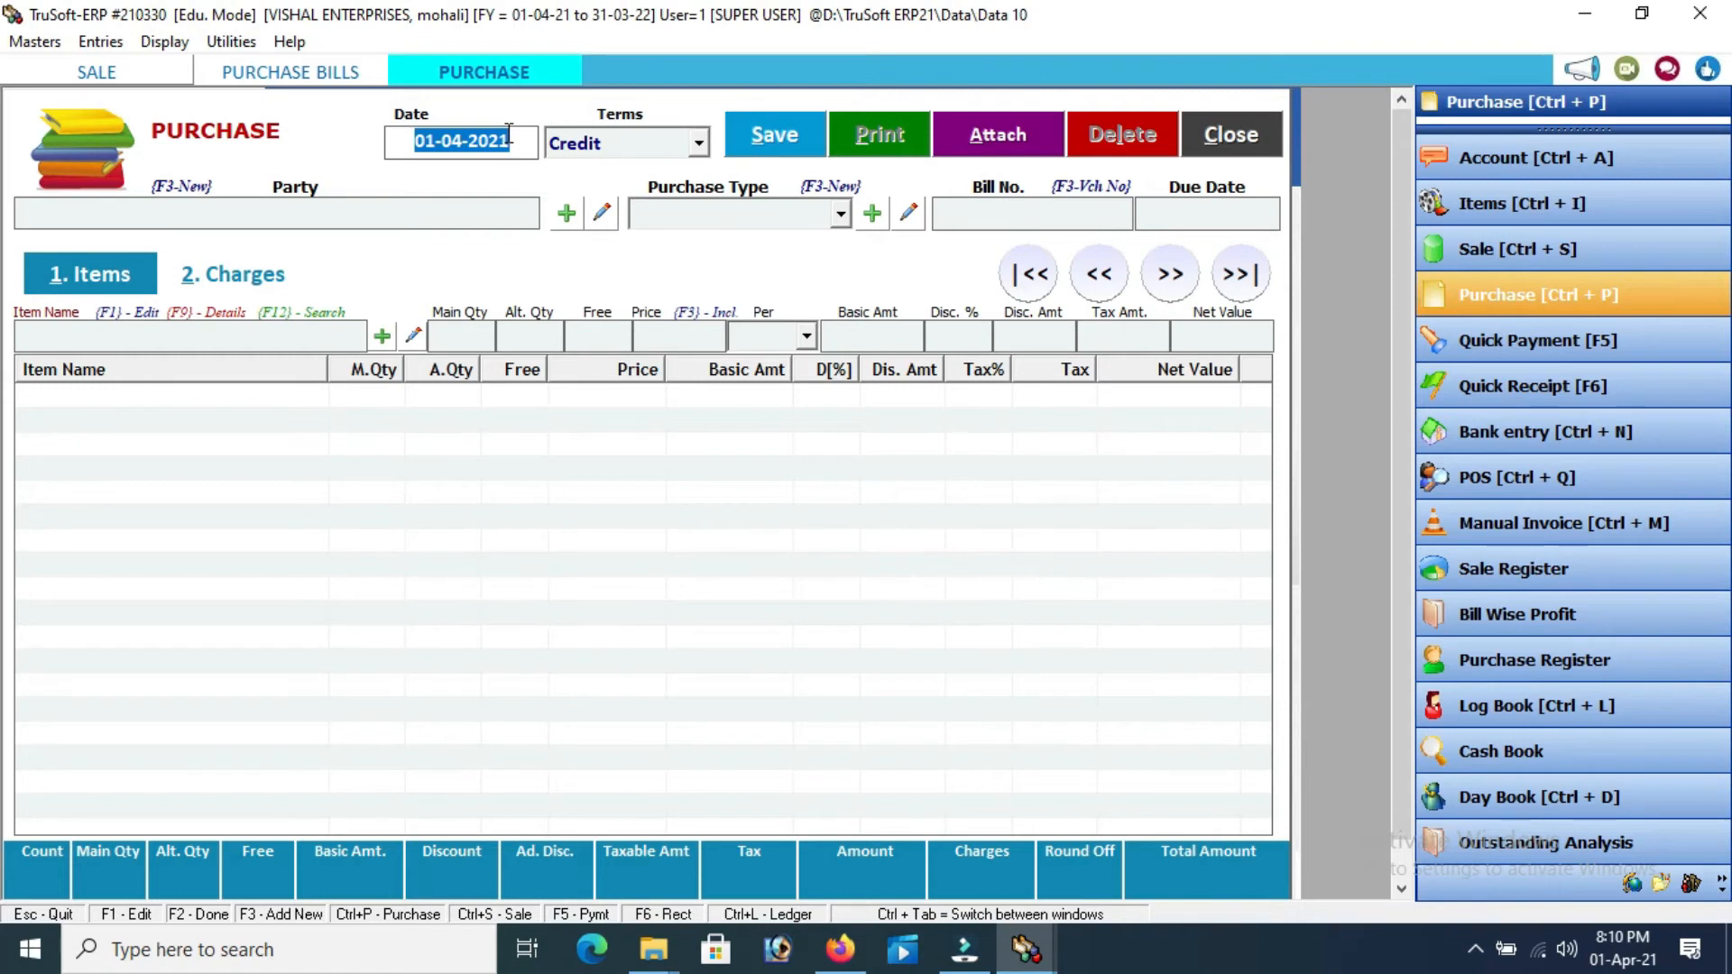
pyautogui.press('Return')
pyautogui.press('Return')
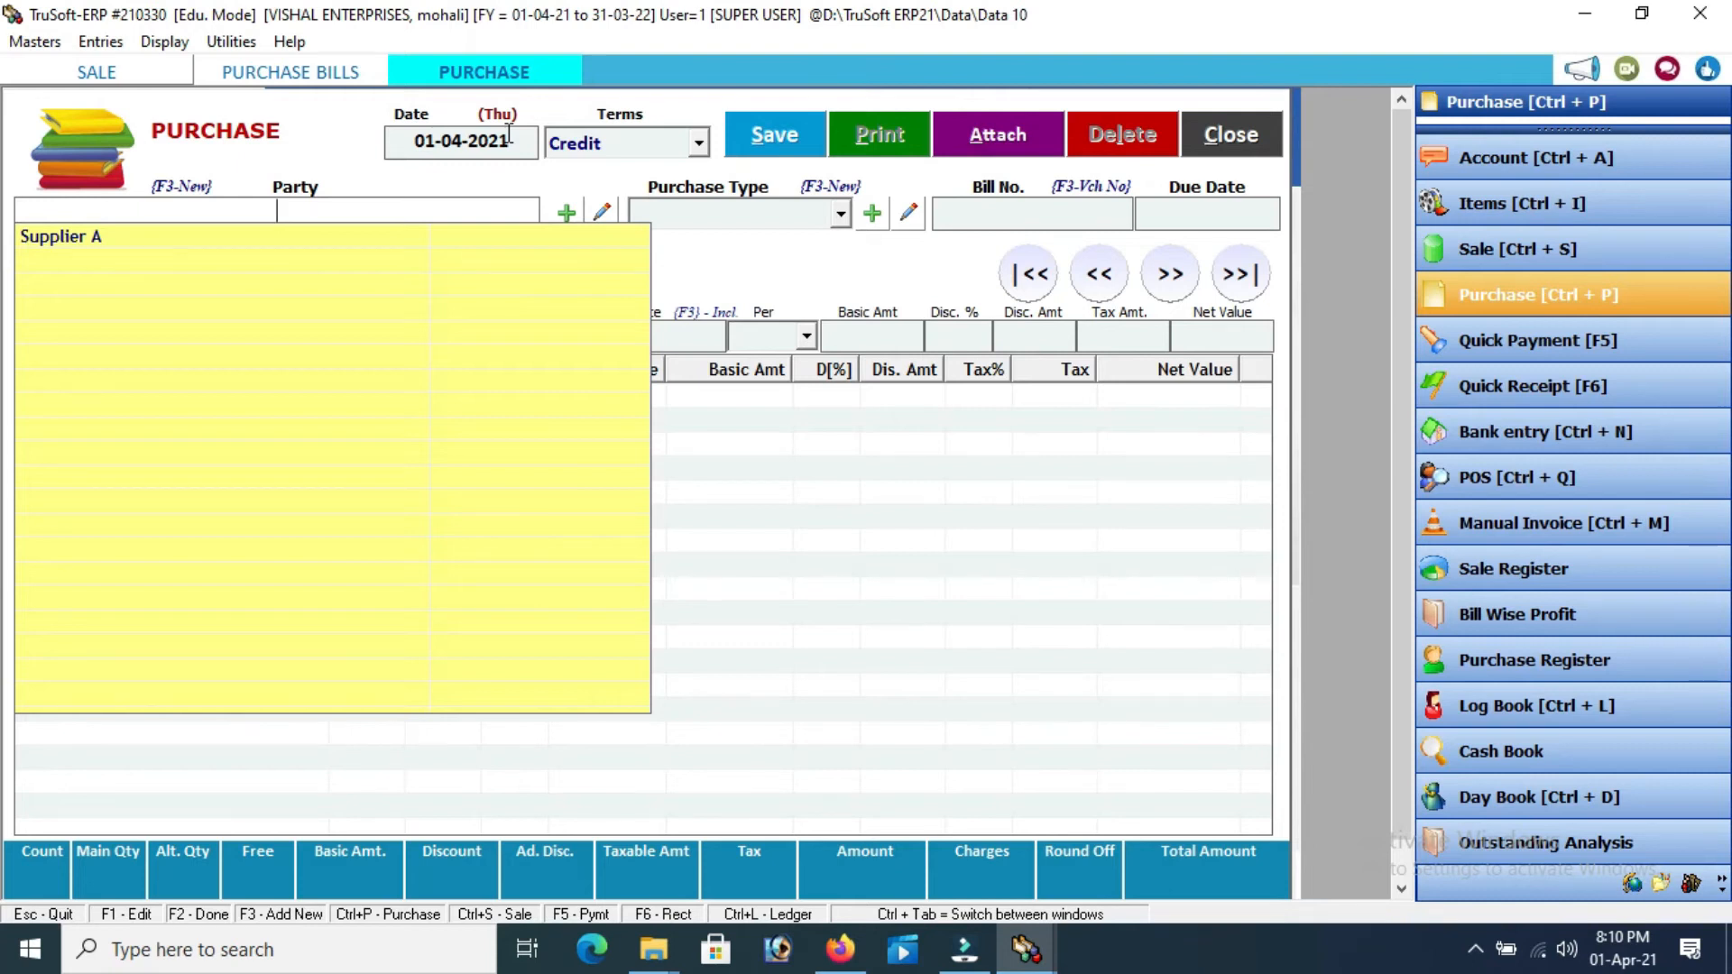
pyautogui.press('Down')
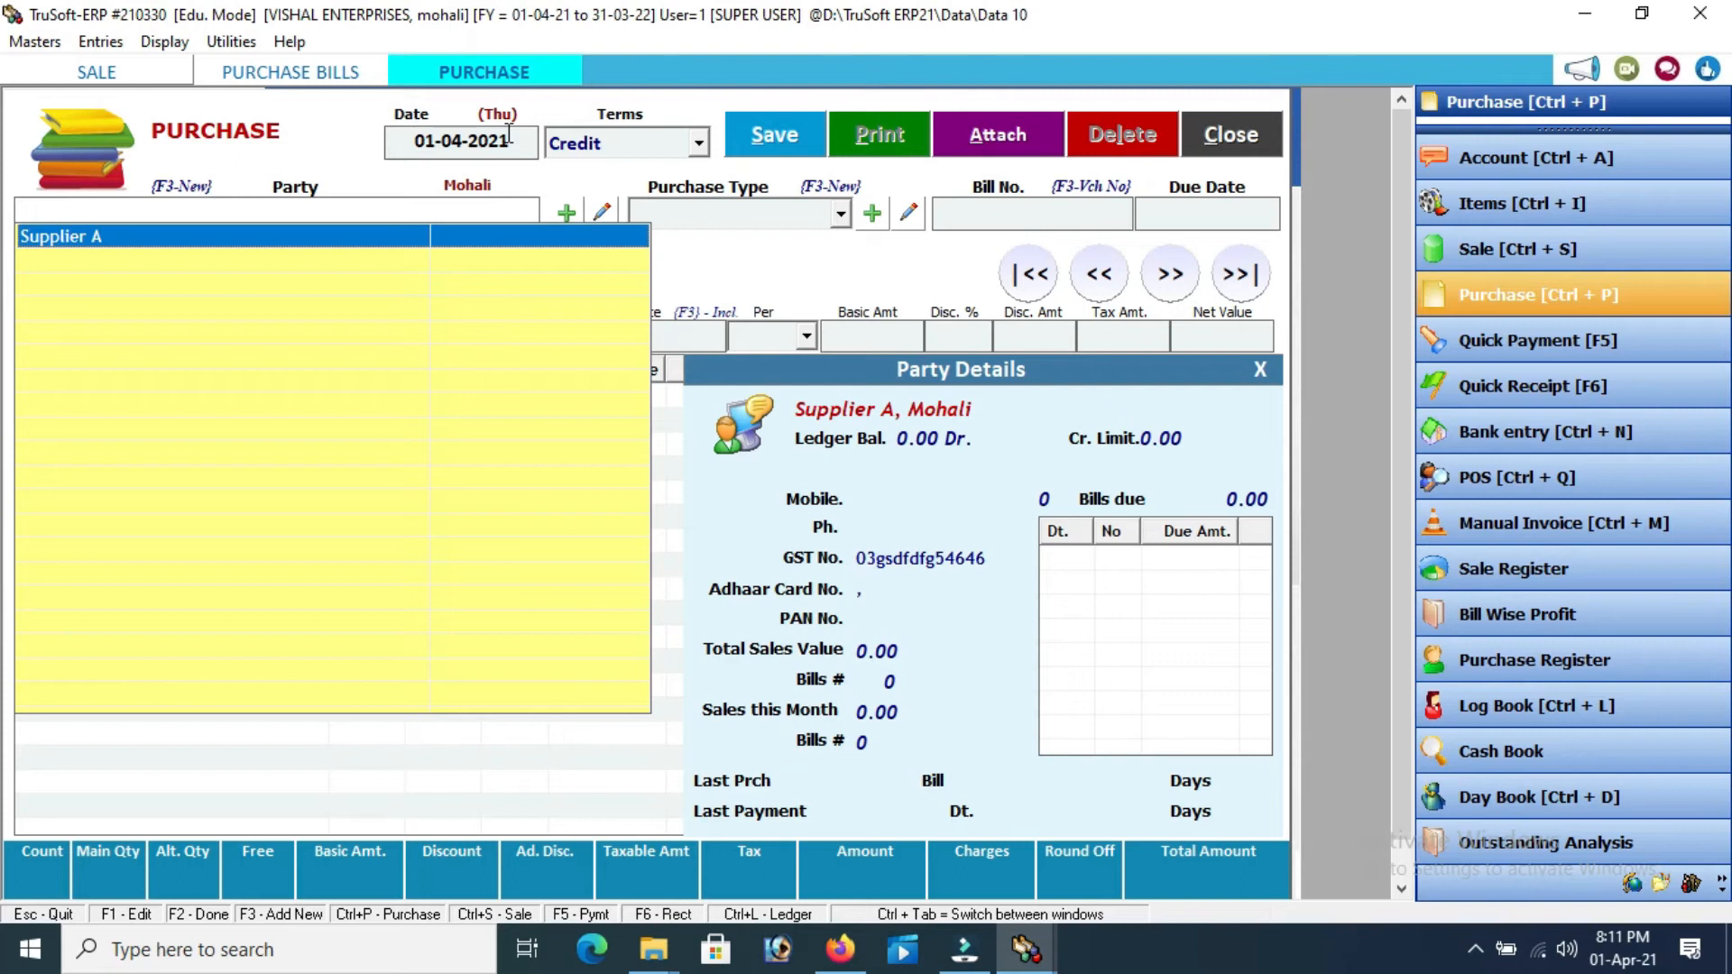
pyautogui.press('Return')
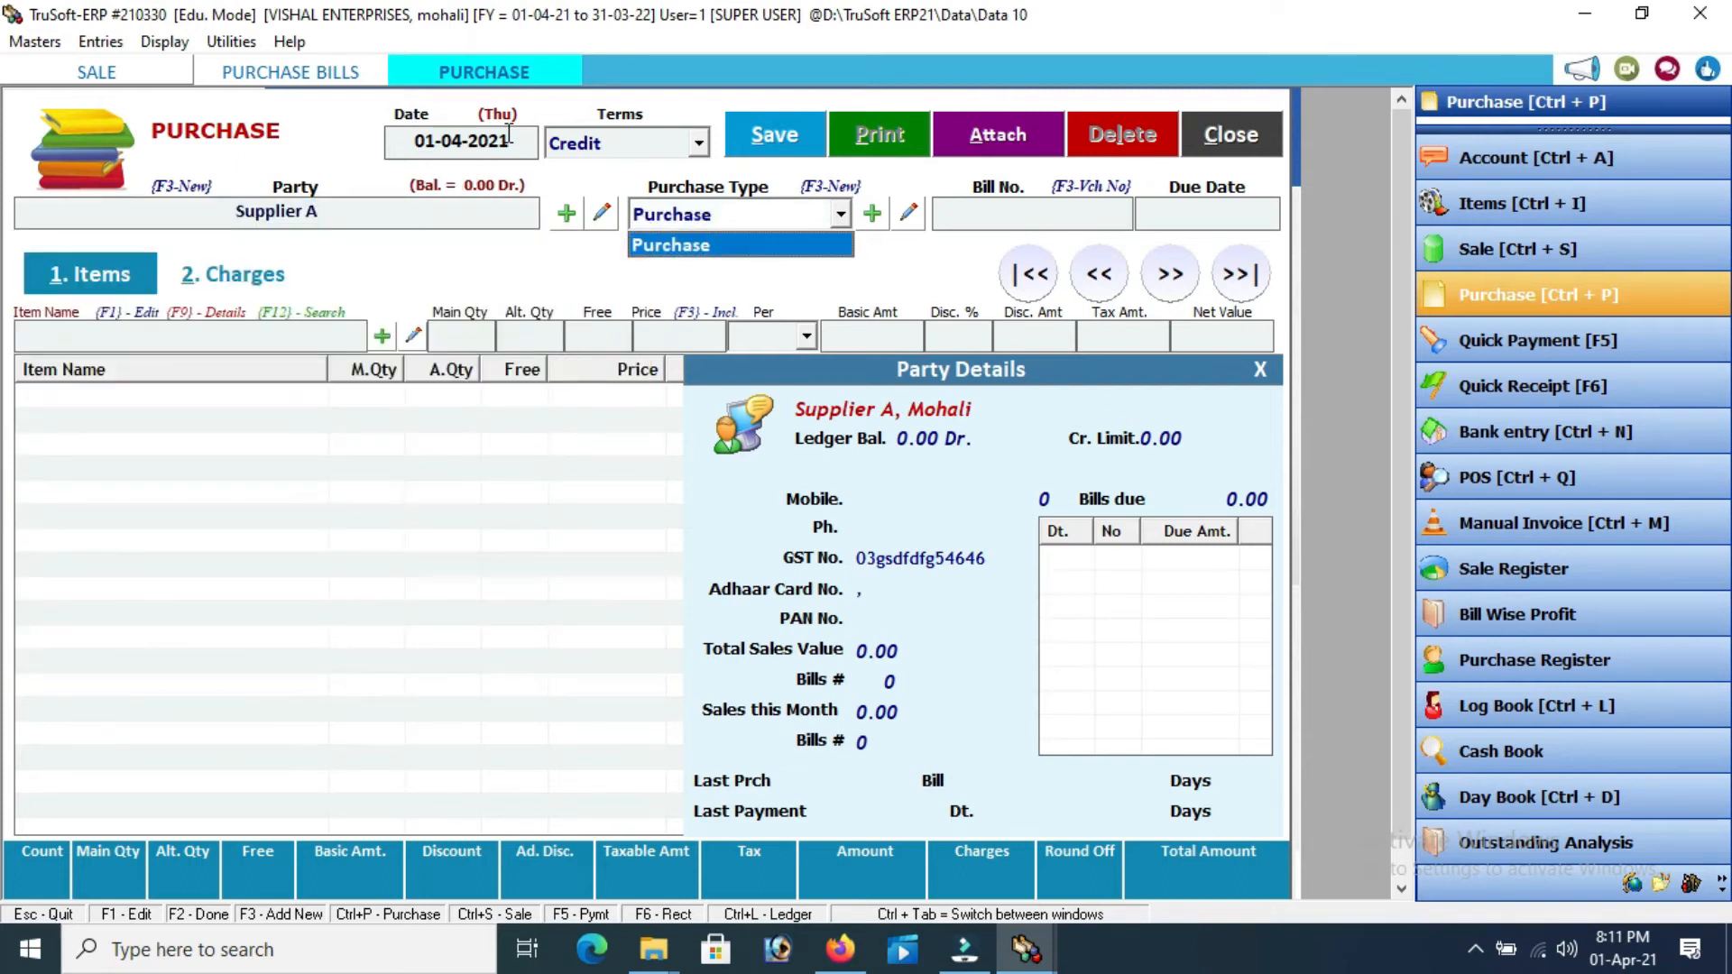
pyautogui.press('Return')
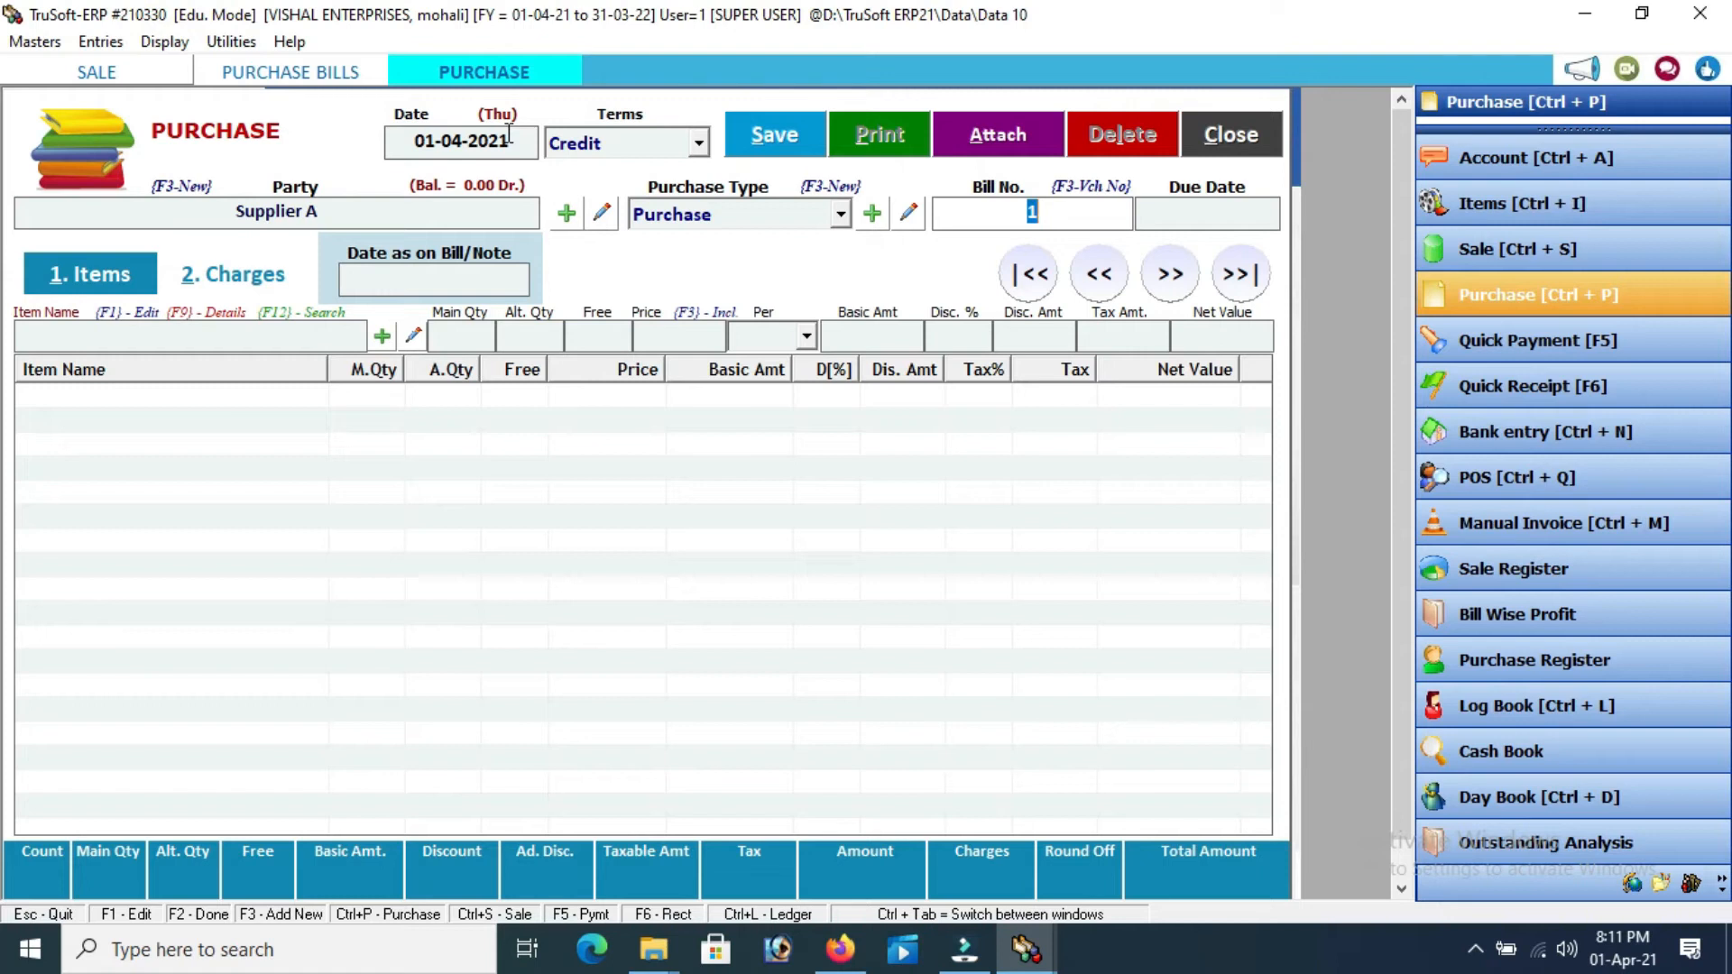
pyautogui.write('290')
pyautogui.write('31/')
pyautogui.write('3/20')
pyautogui.write('21')
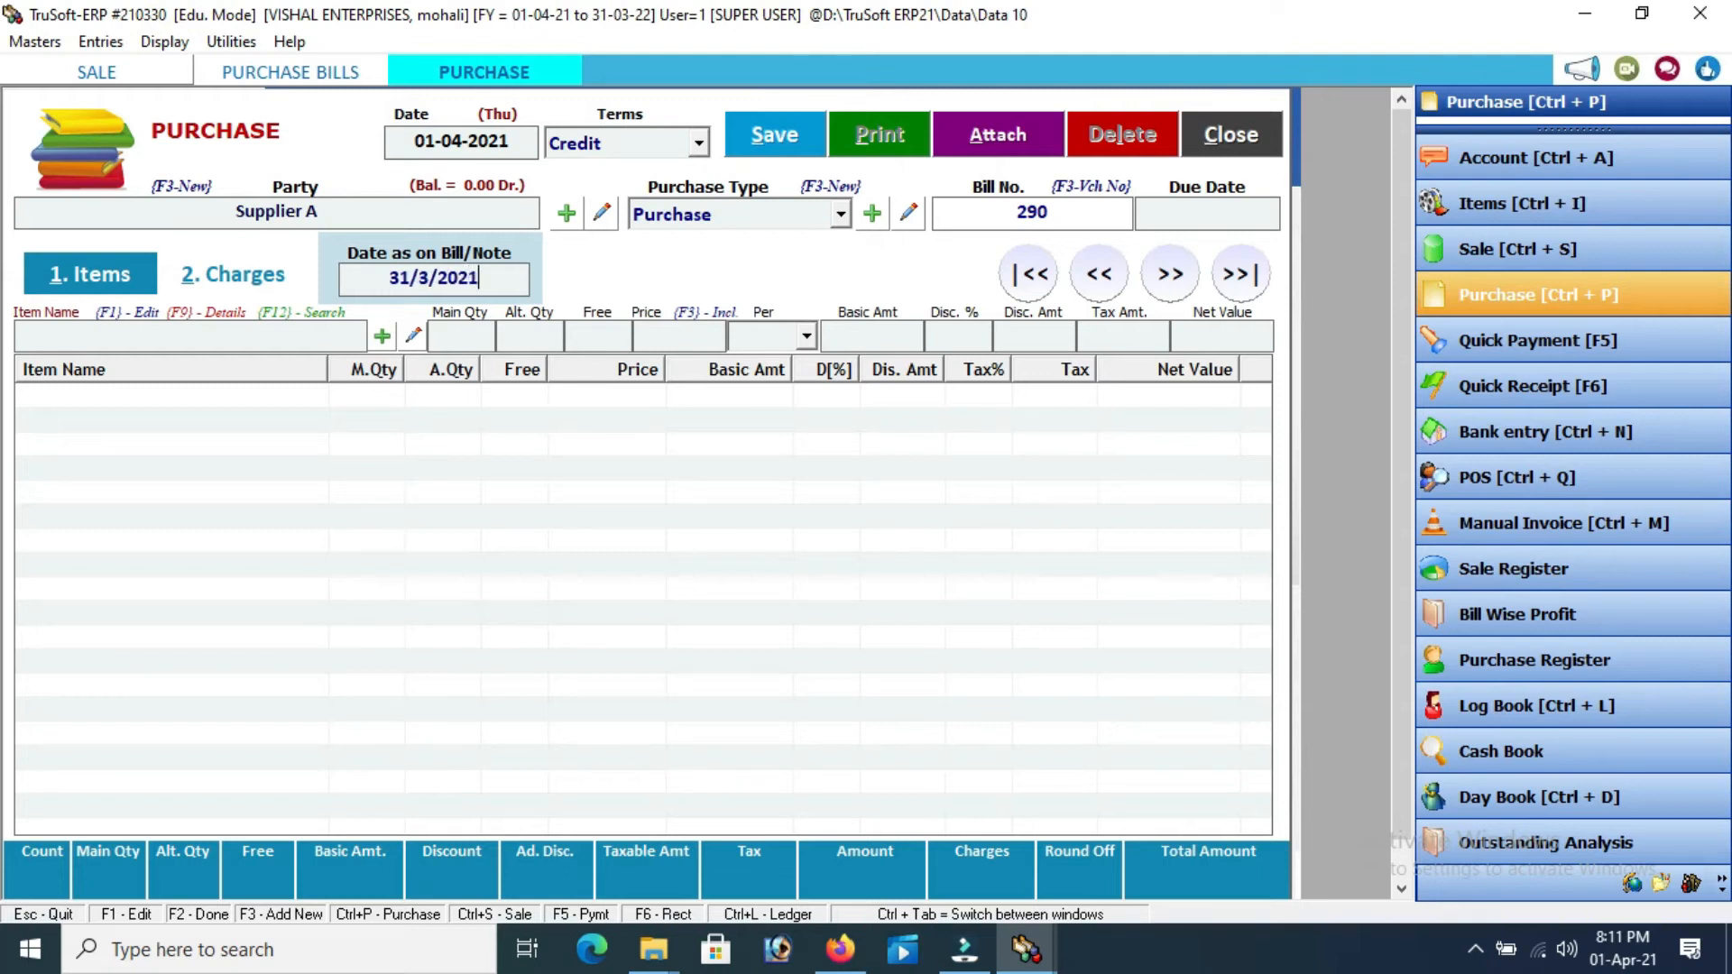
pyautogui.press('Return')
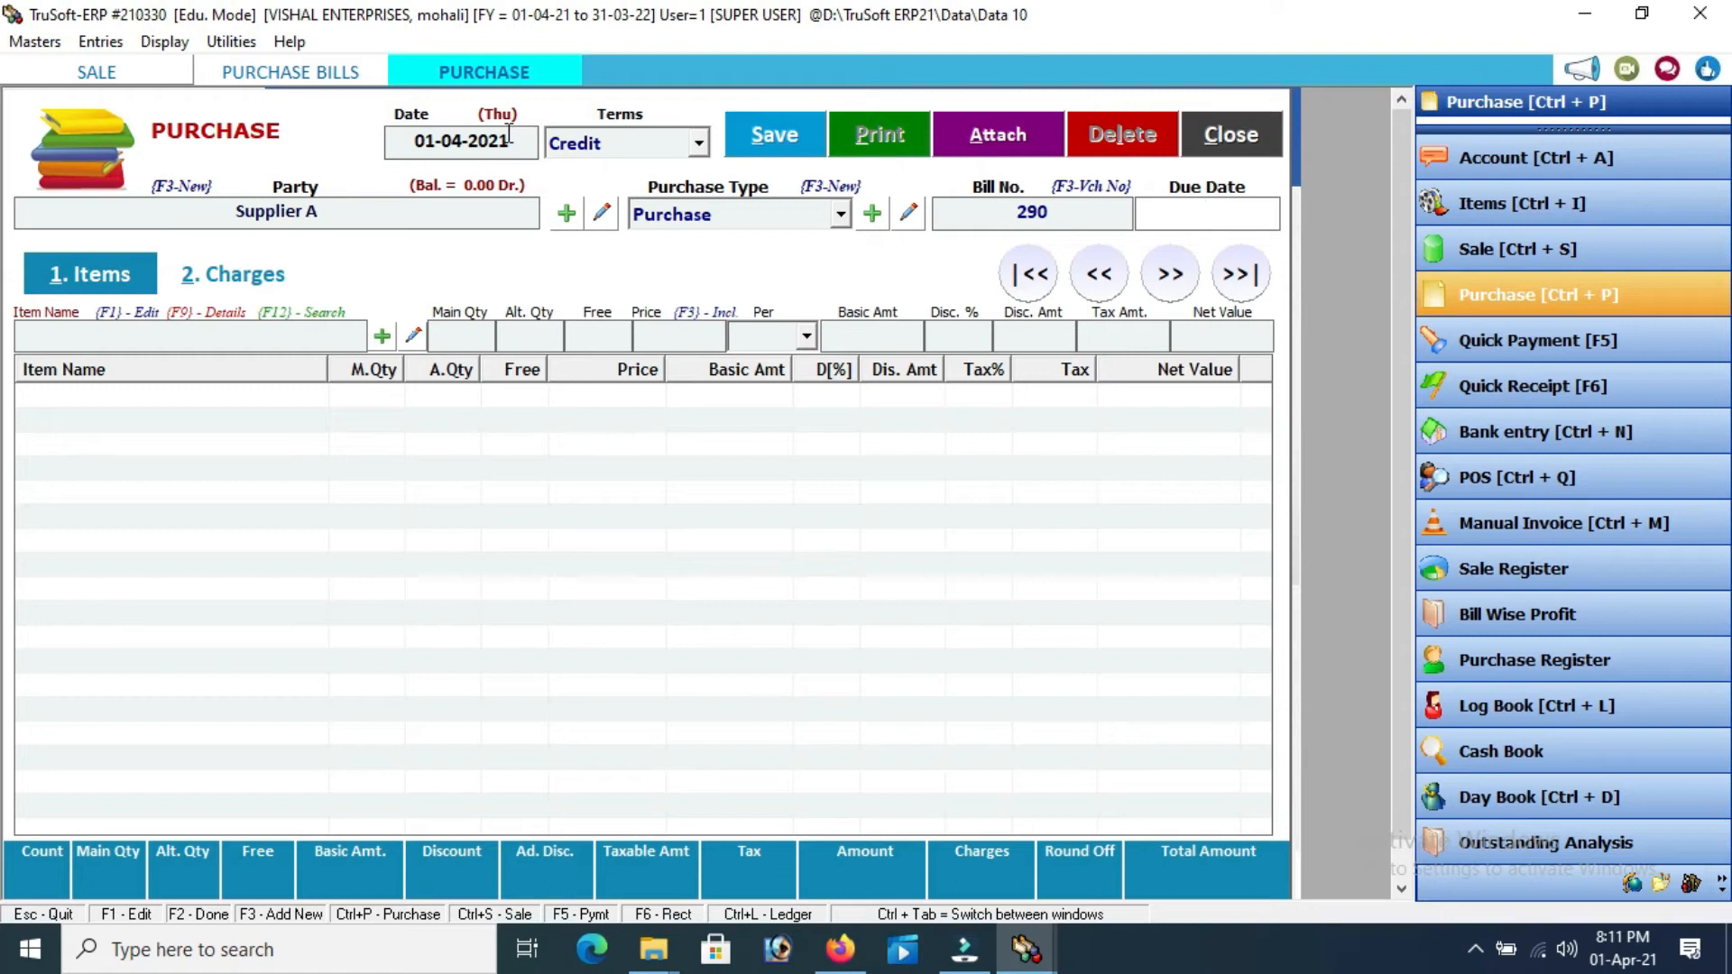
# Add a Fridge line of 20 Pcs at 11000 each, totalling 259600.00
pyautogui.press('Return')
pyautogui.press('Down')
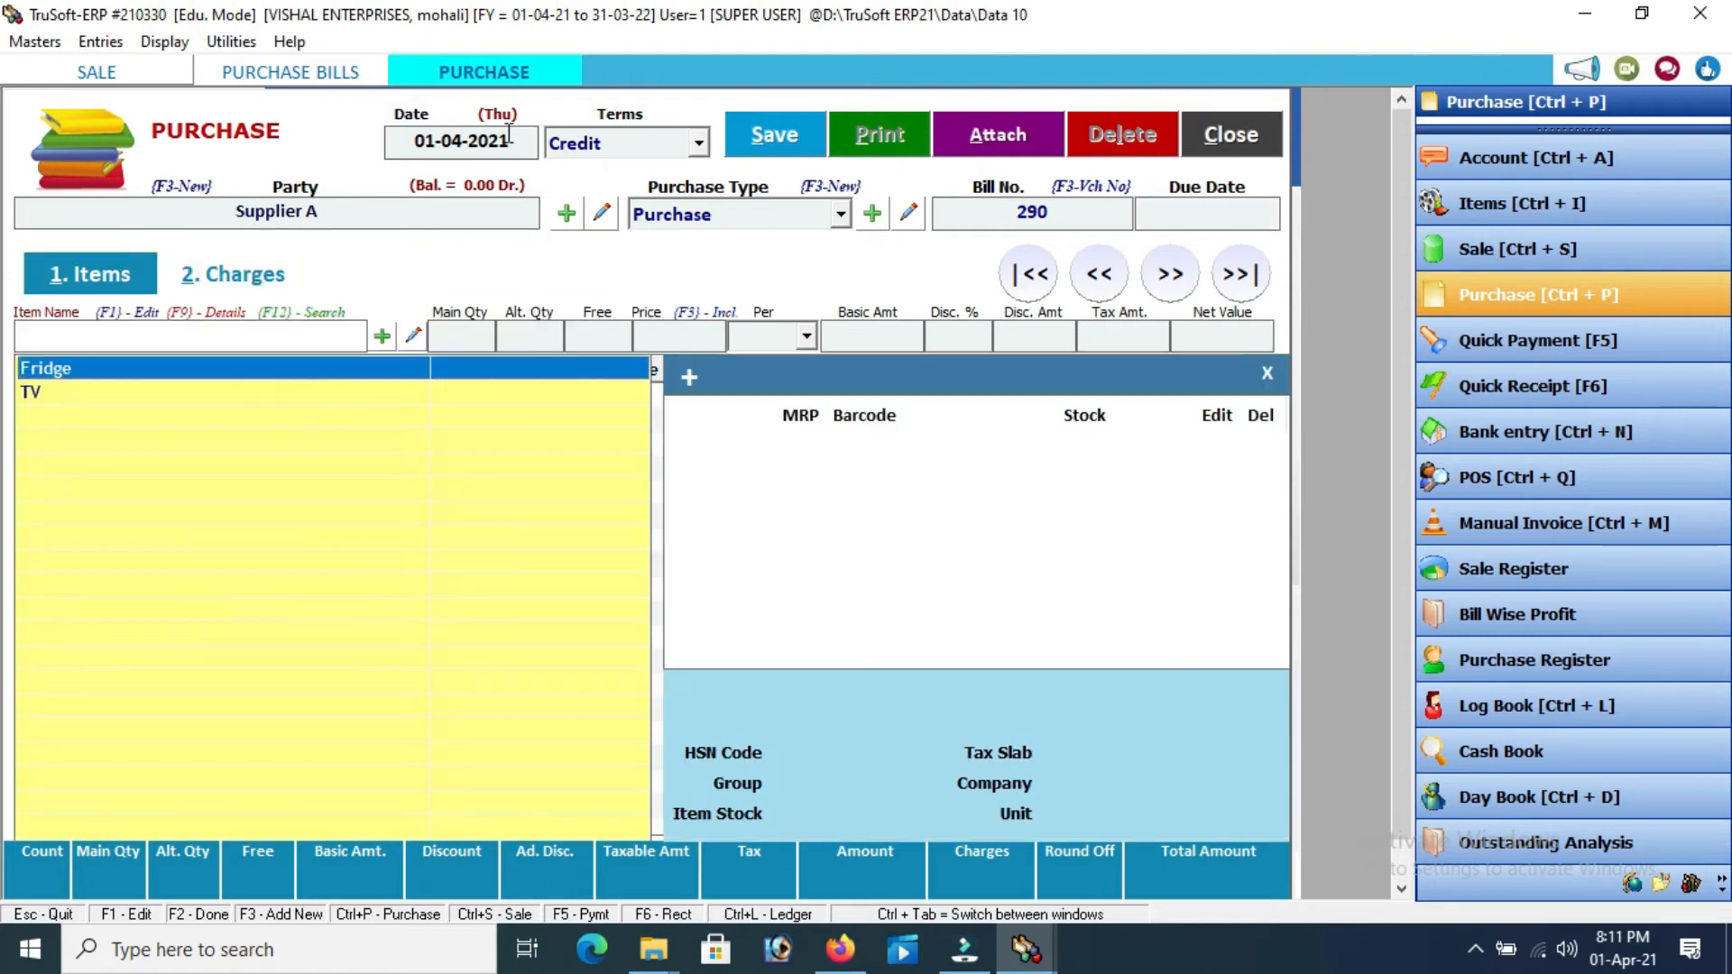
pyautogui.press('Return')
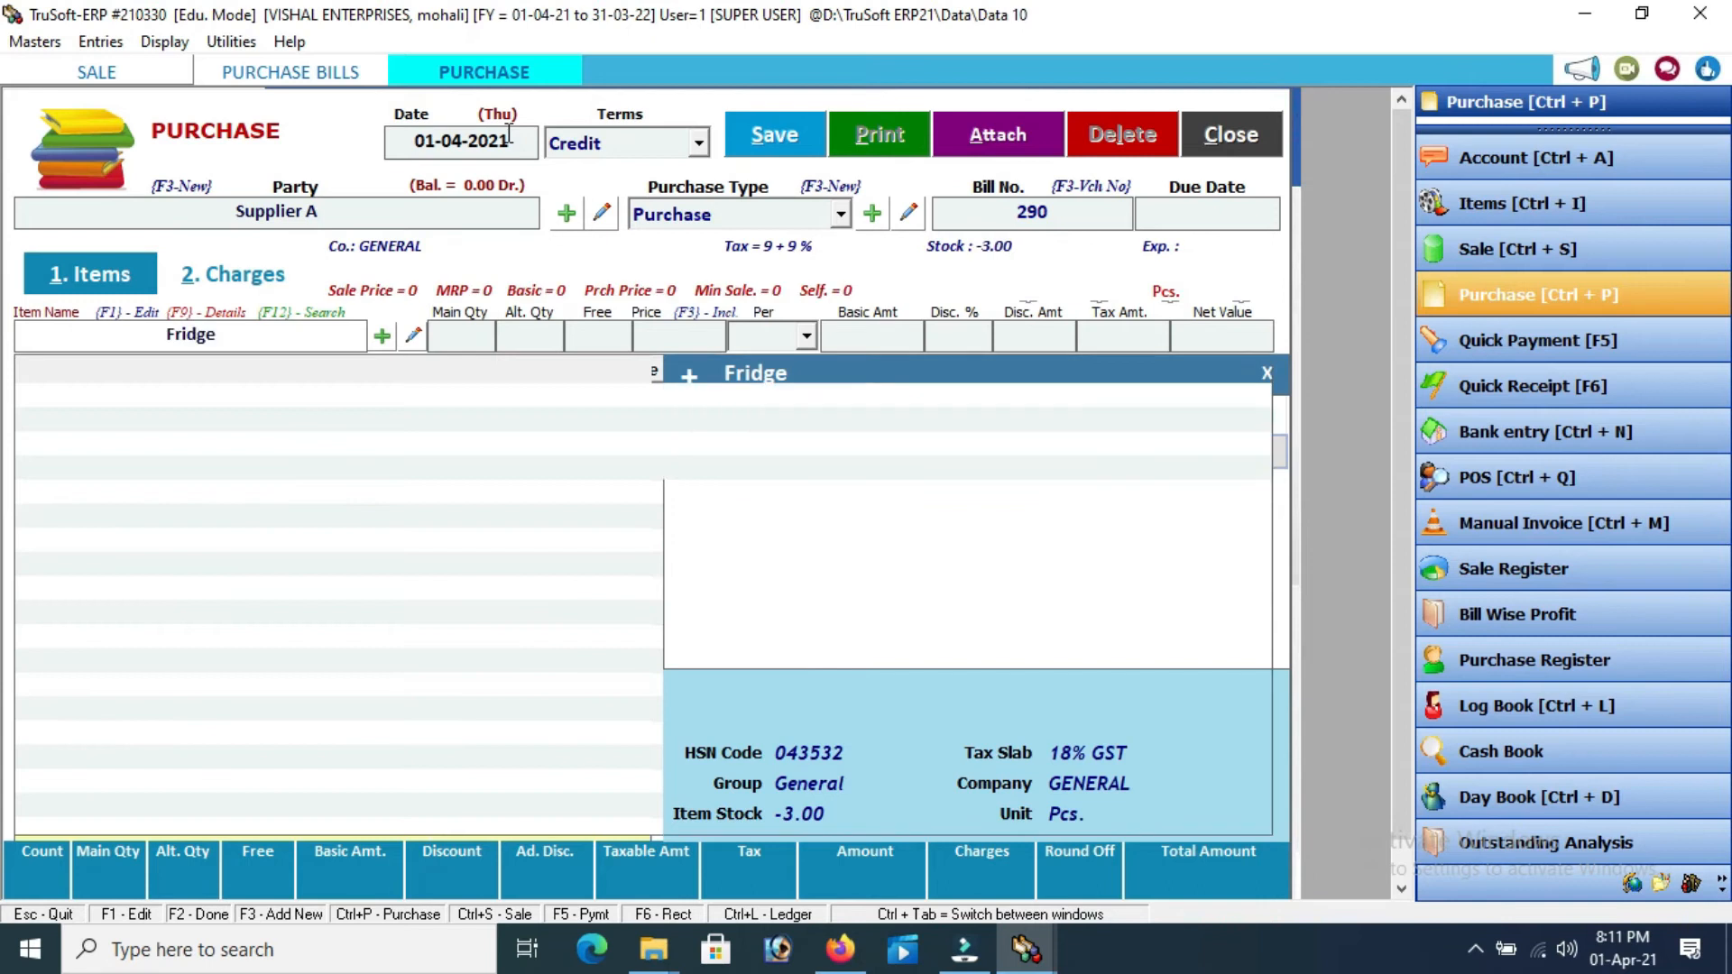
pyautogui.write('20')
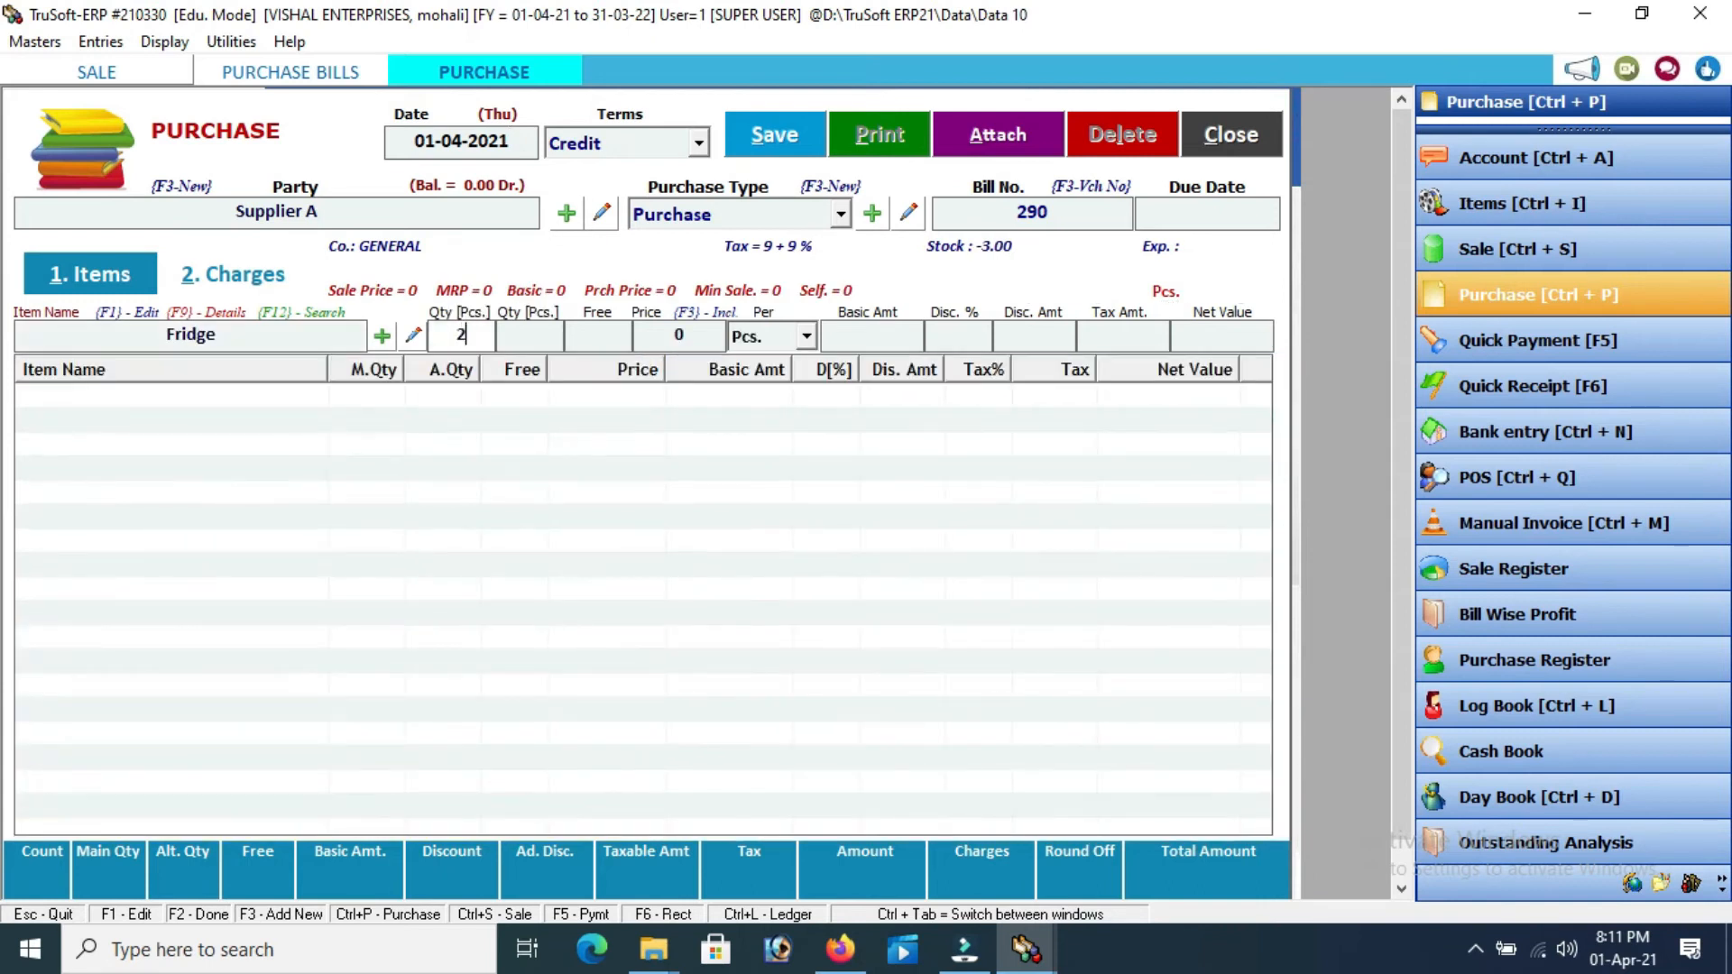
pyautogui.press('Return')
pyautogui.press('Return')
pyautogui.press('Return')
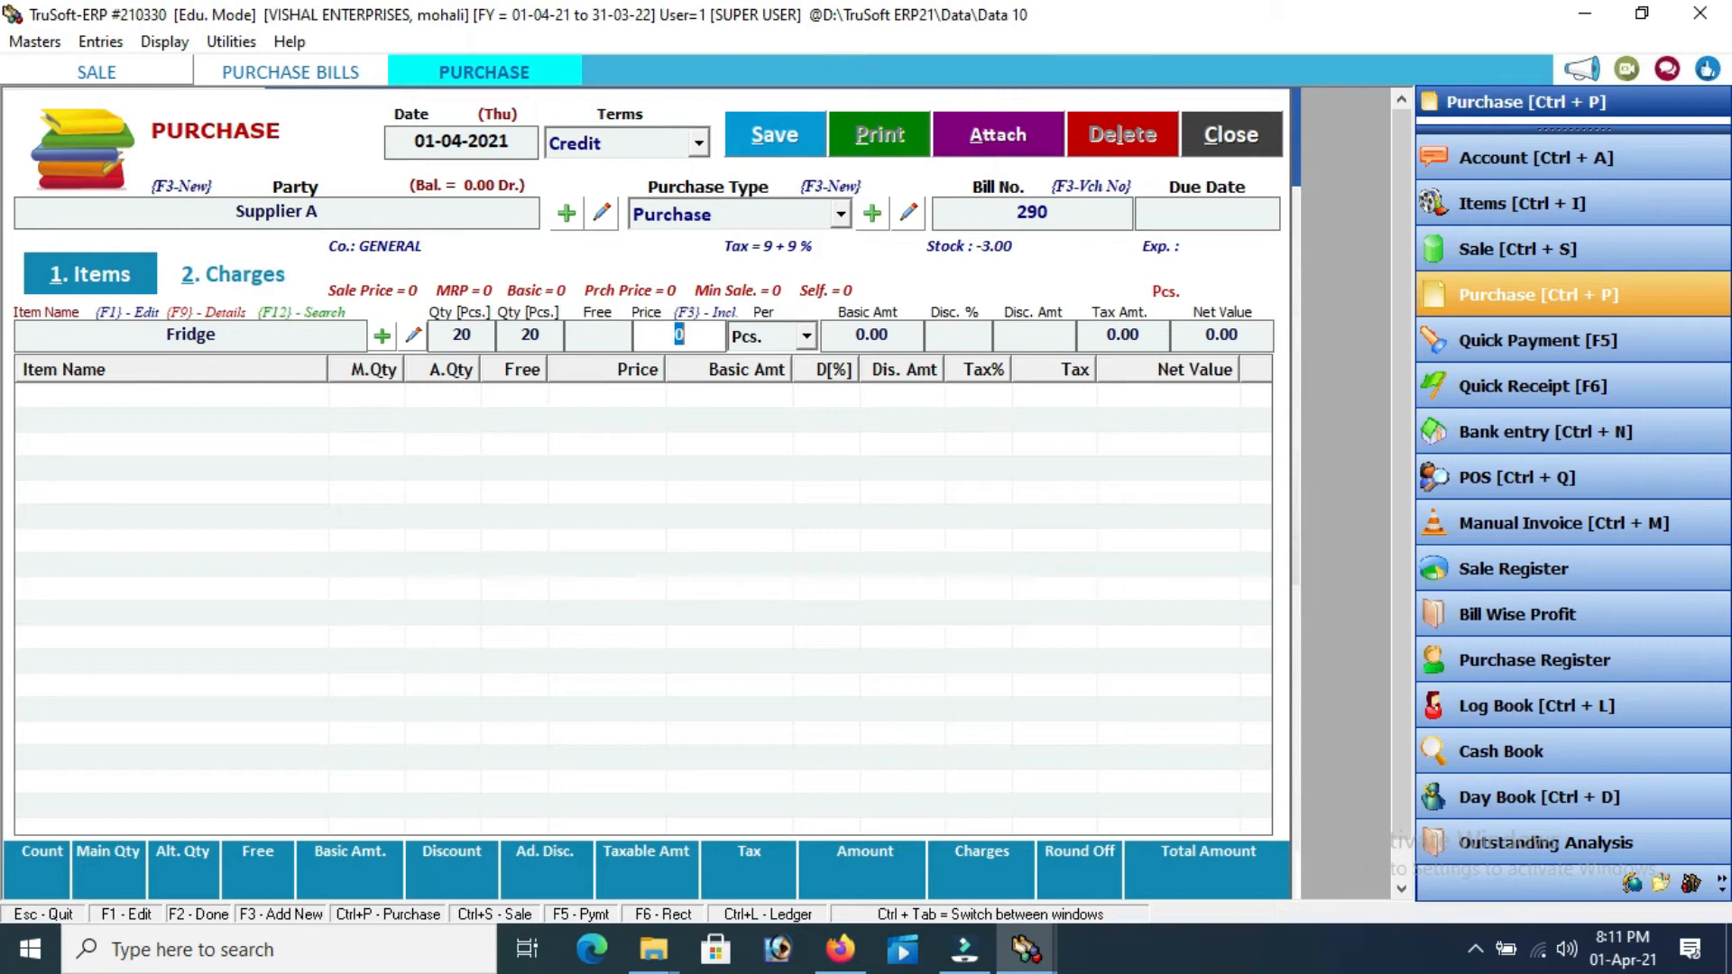
pyautogui.write('11')
pyautogui.press('Return')
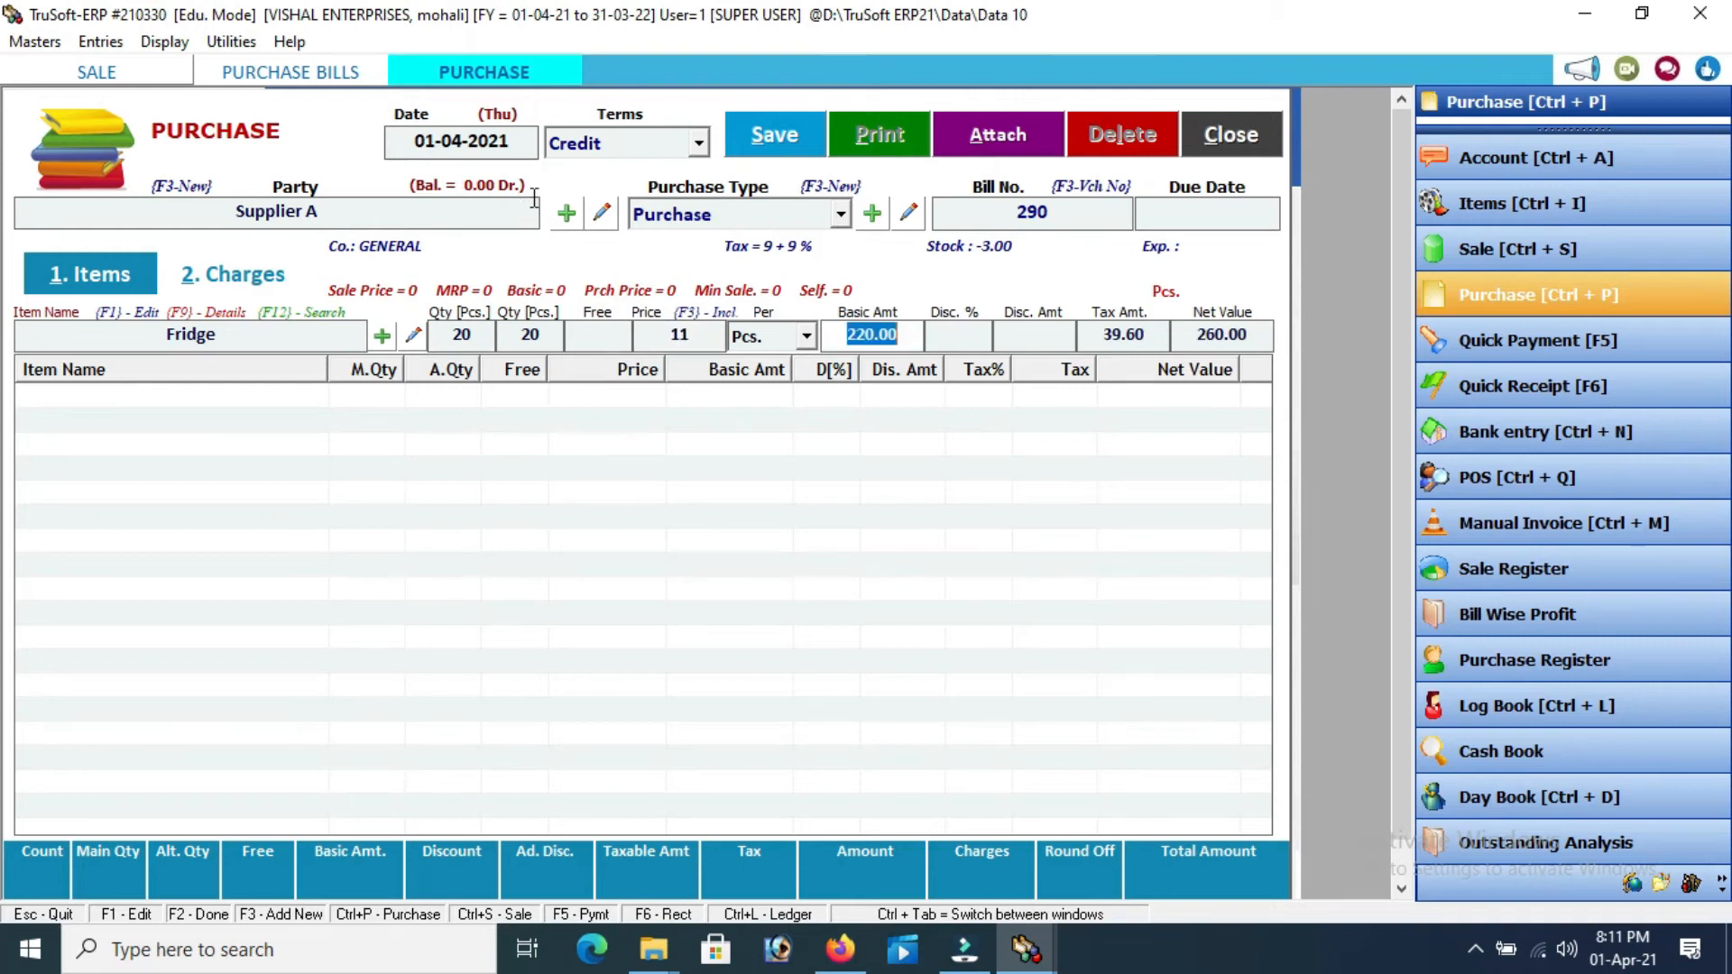
pyautogui.click(701, 333)
pyautogui.write('11000')
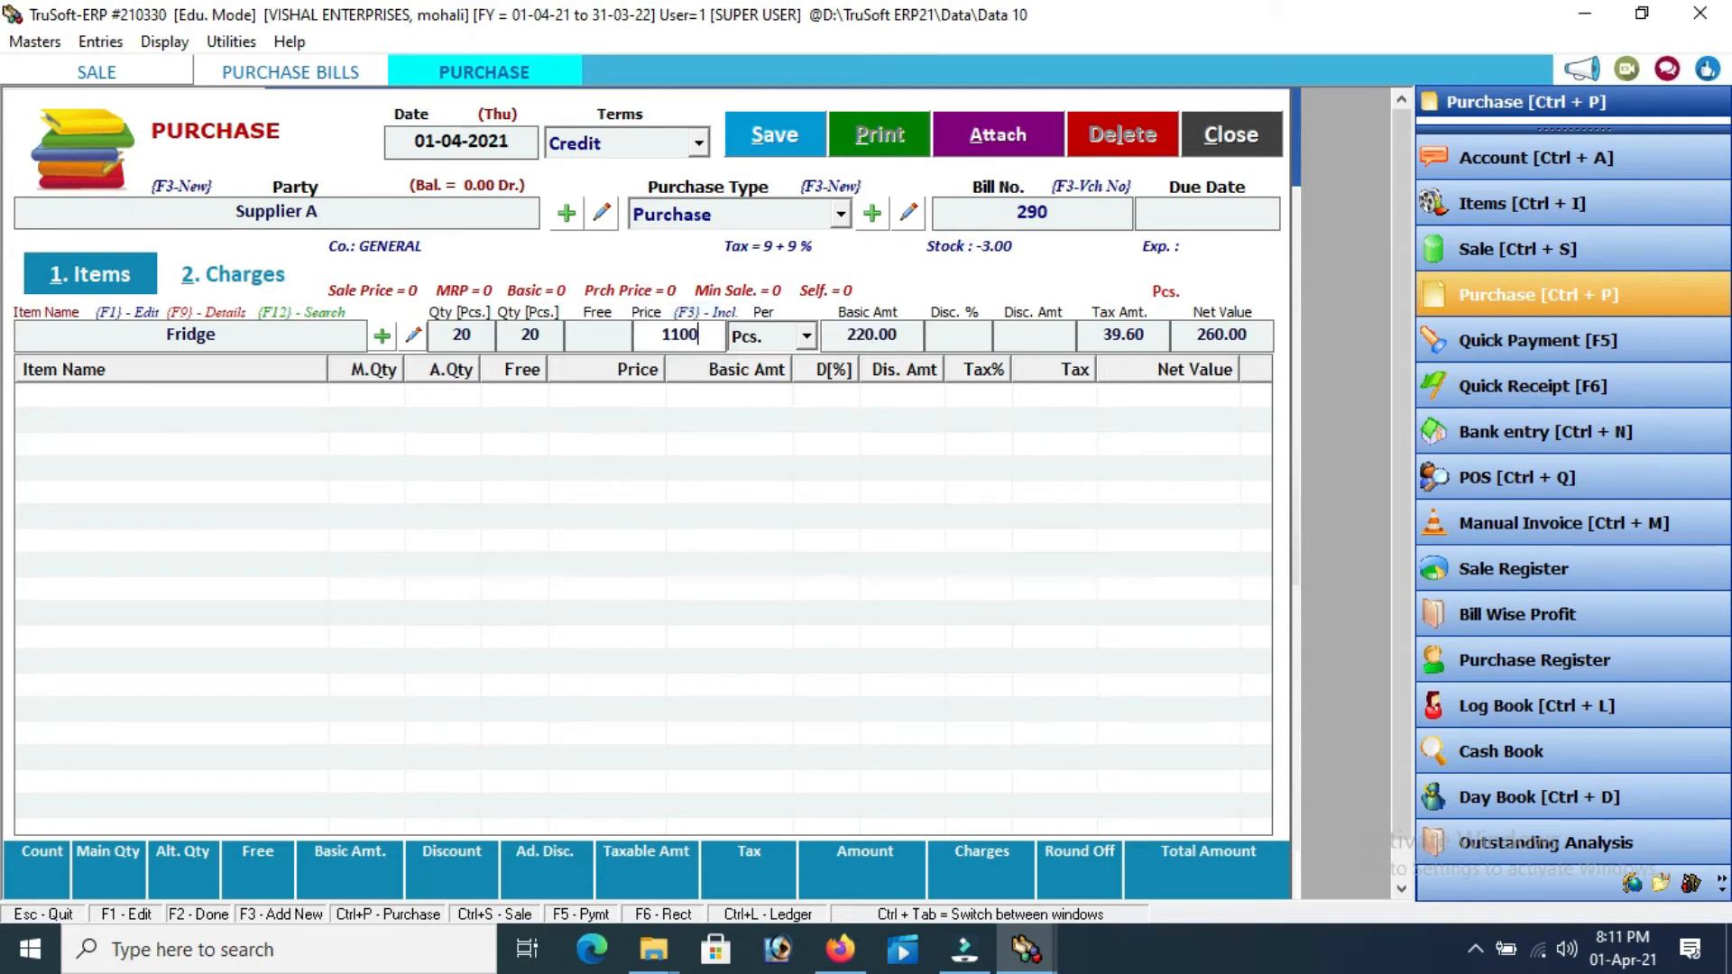
pyautogui.press('Return')
pyautogui.press('Return')
pyautogui.press('Return')
pyautogui.press('Return')
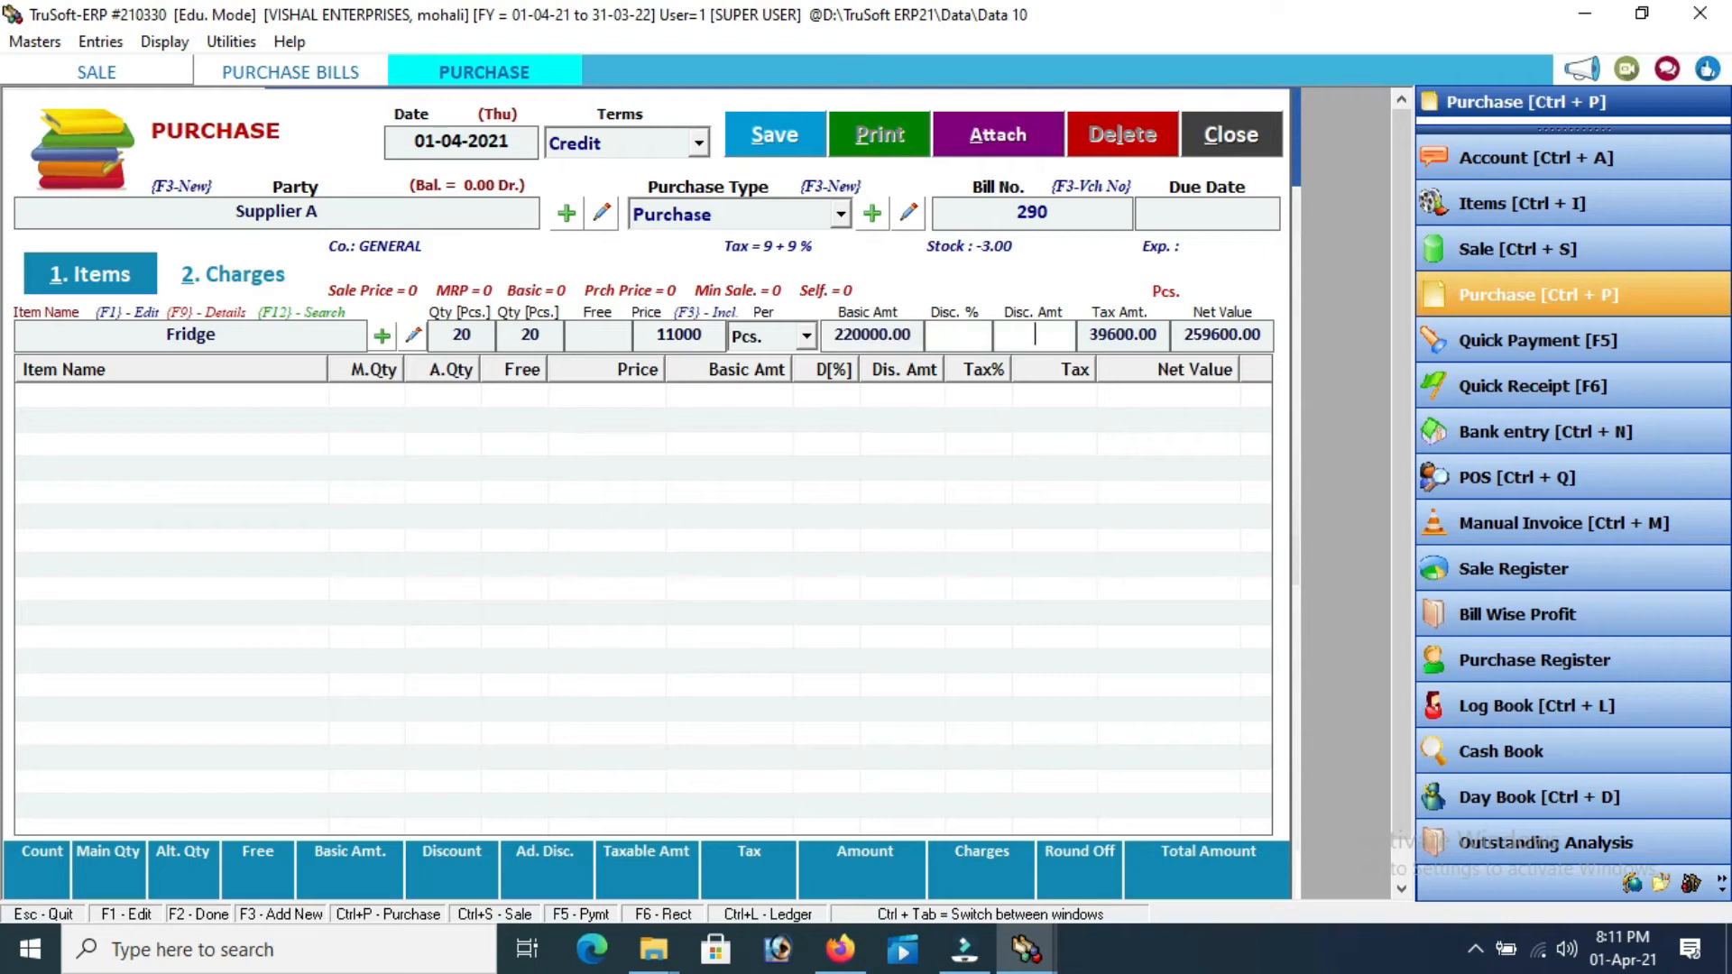
pyautogui.press('Return')
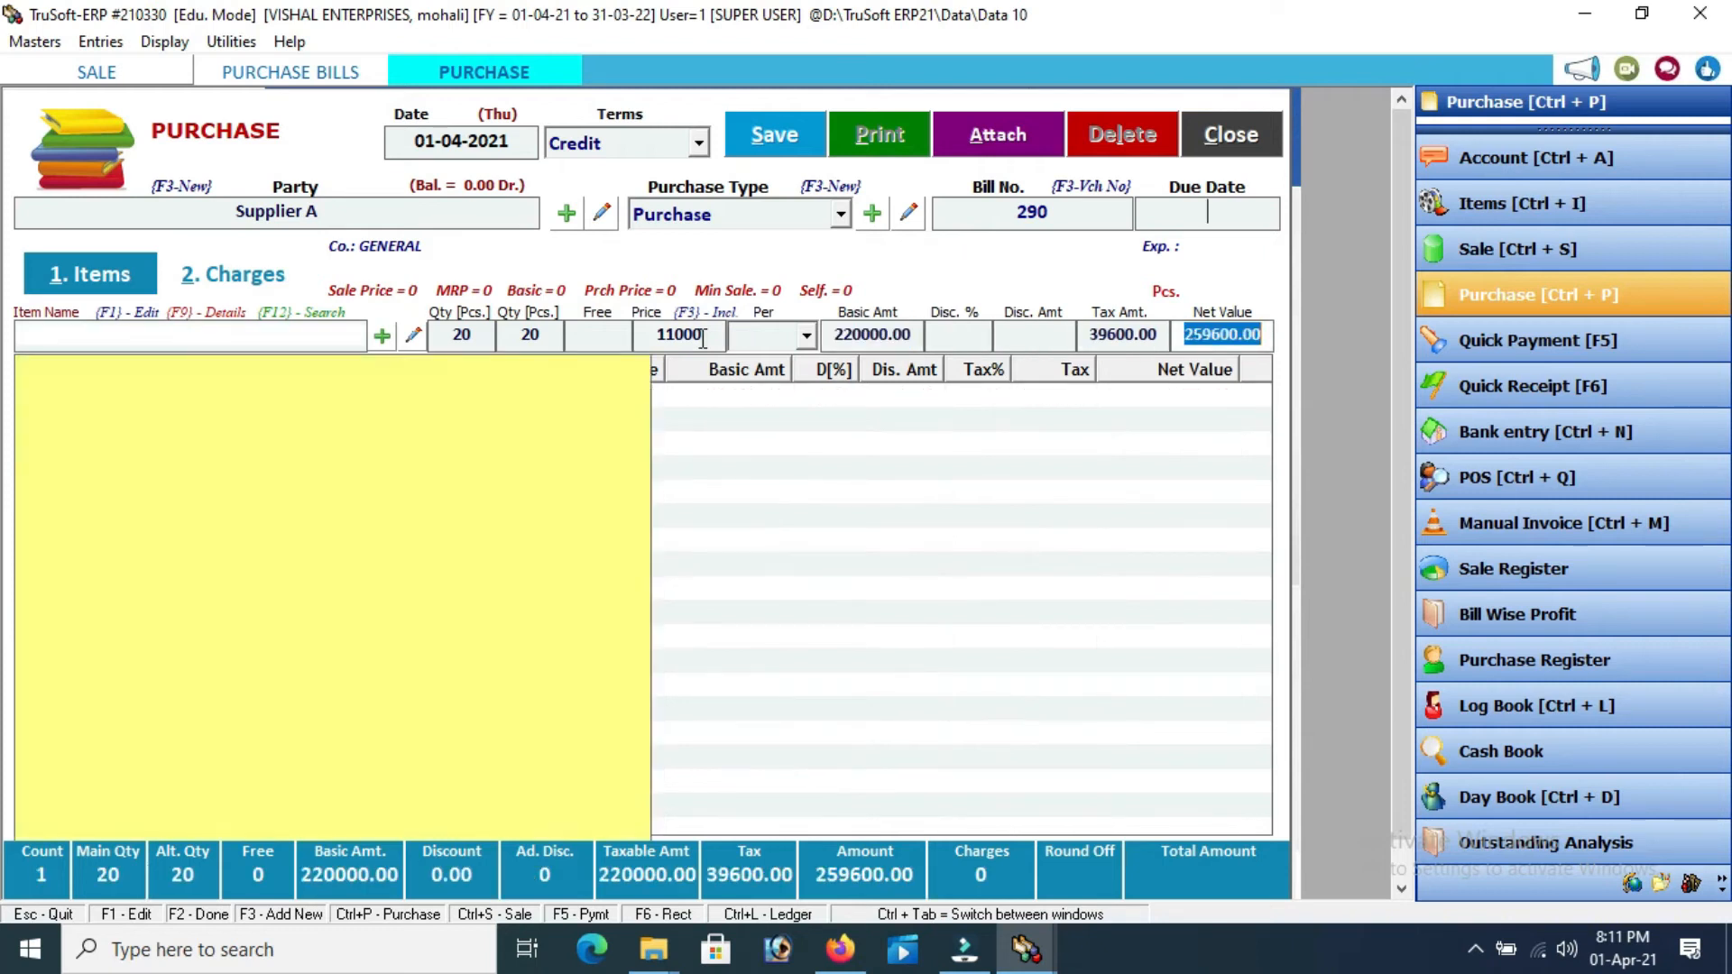
# Save purchase bill 290 and close the purchase form
pyautogui.click(776, 140)
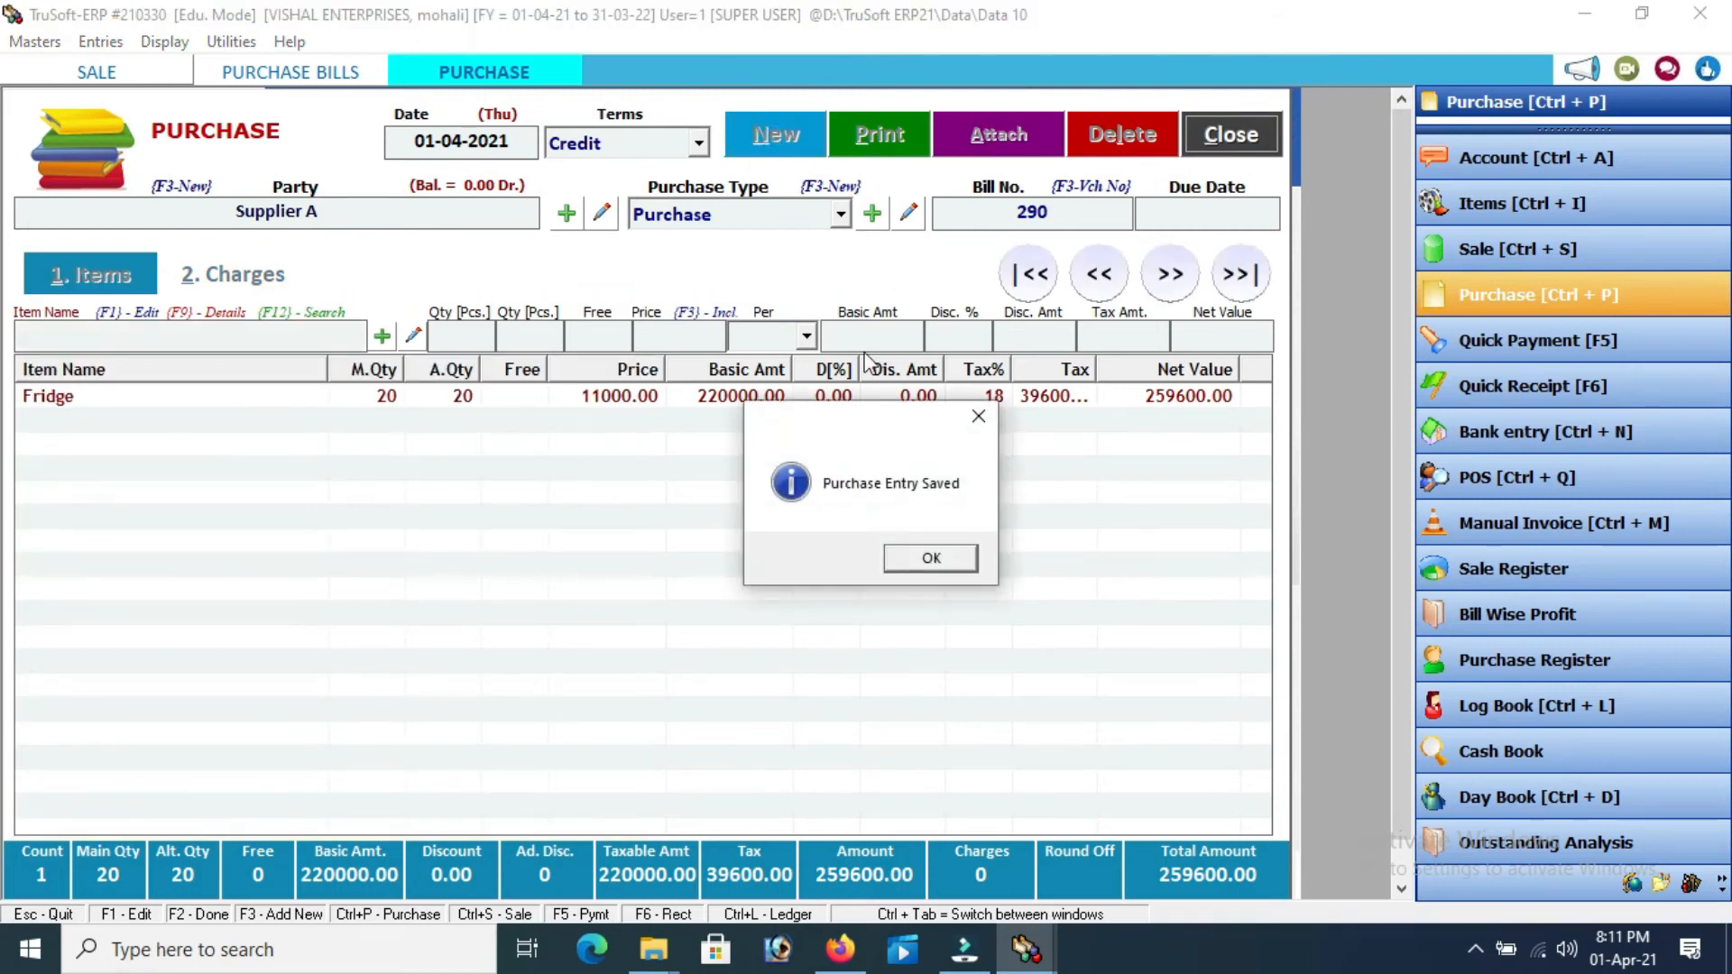
pyautogui.click(928, 559)
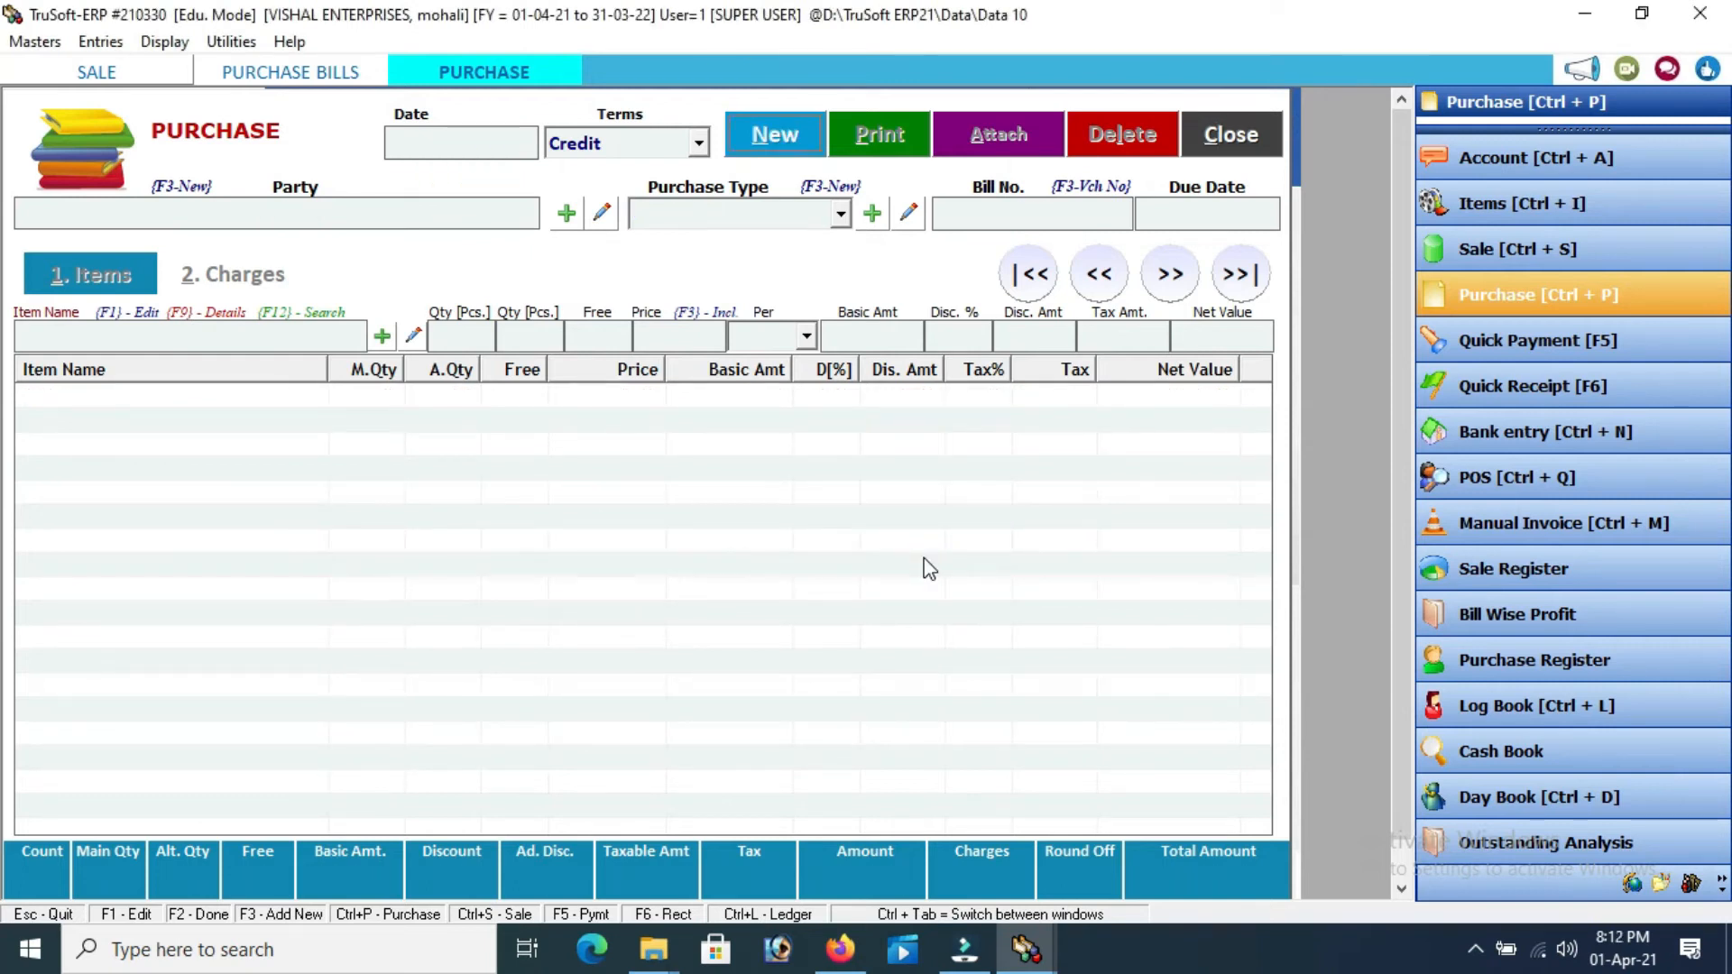
pyautogui.click(1234, 134)
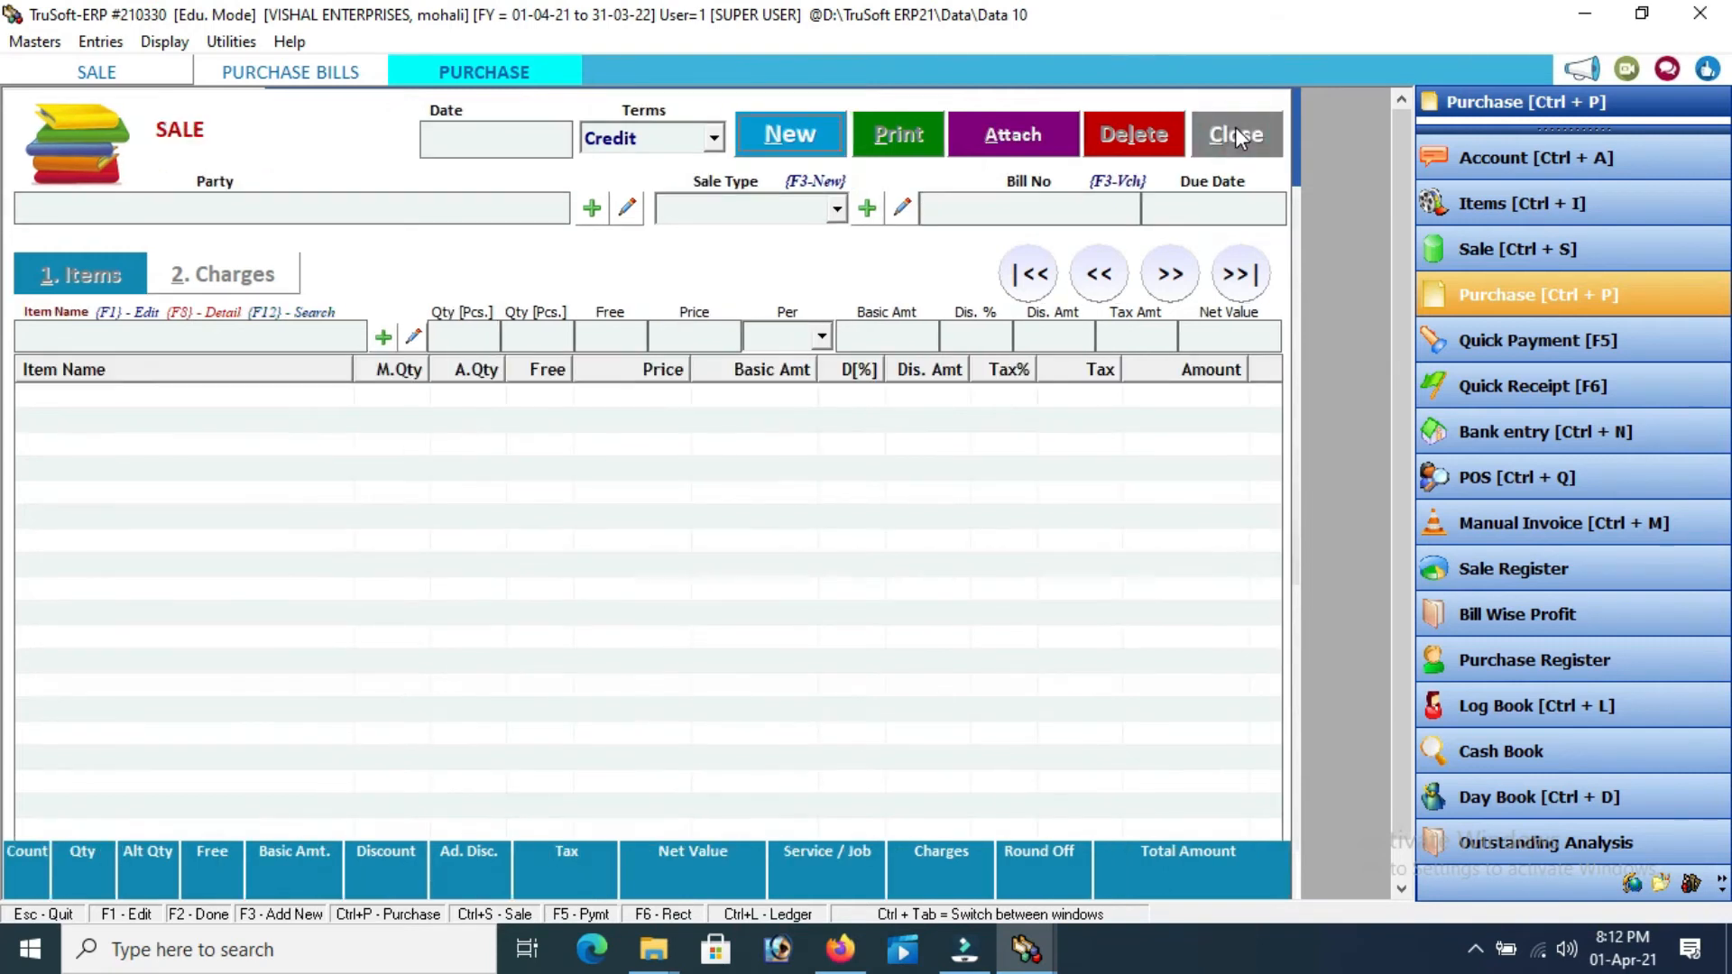
# Begin a Cash Quick Payment with Supplier A as the paid account
pyautogui.click(1477, 352)
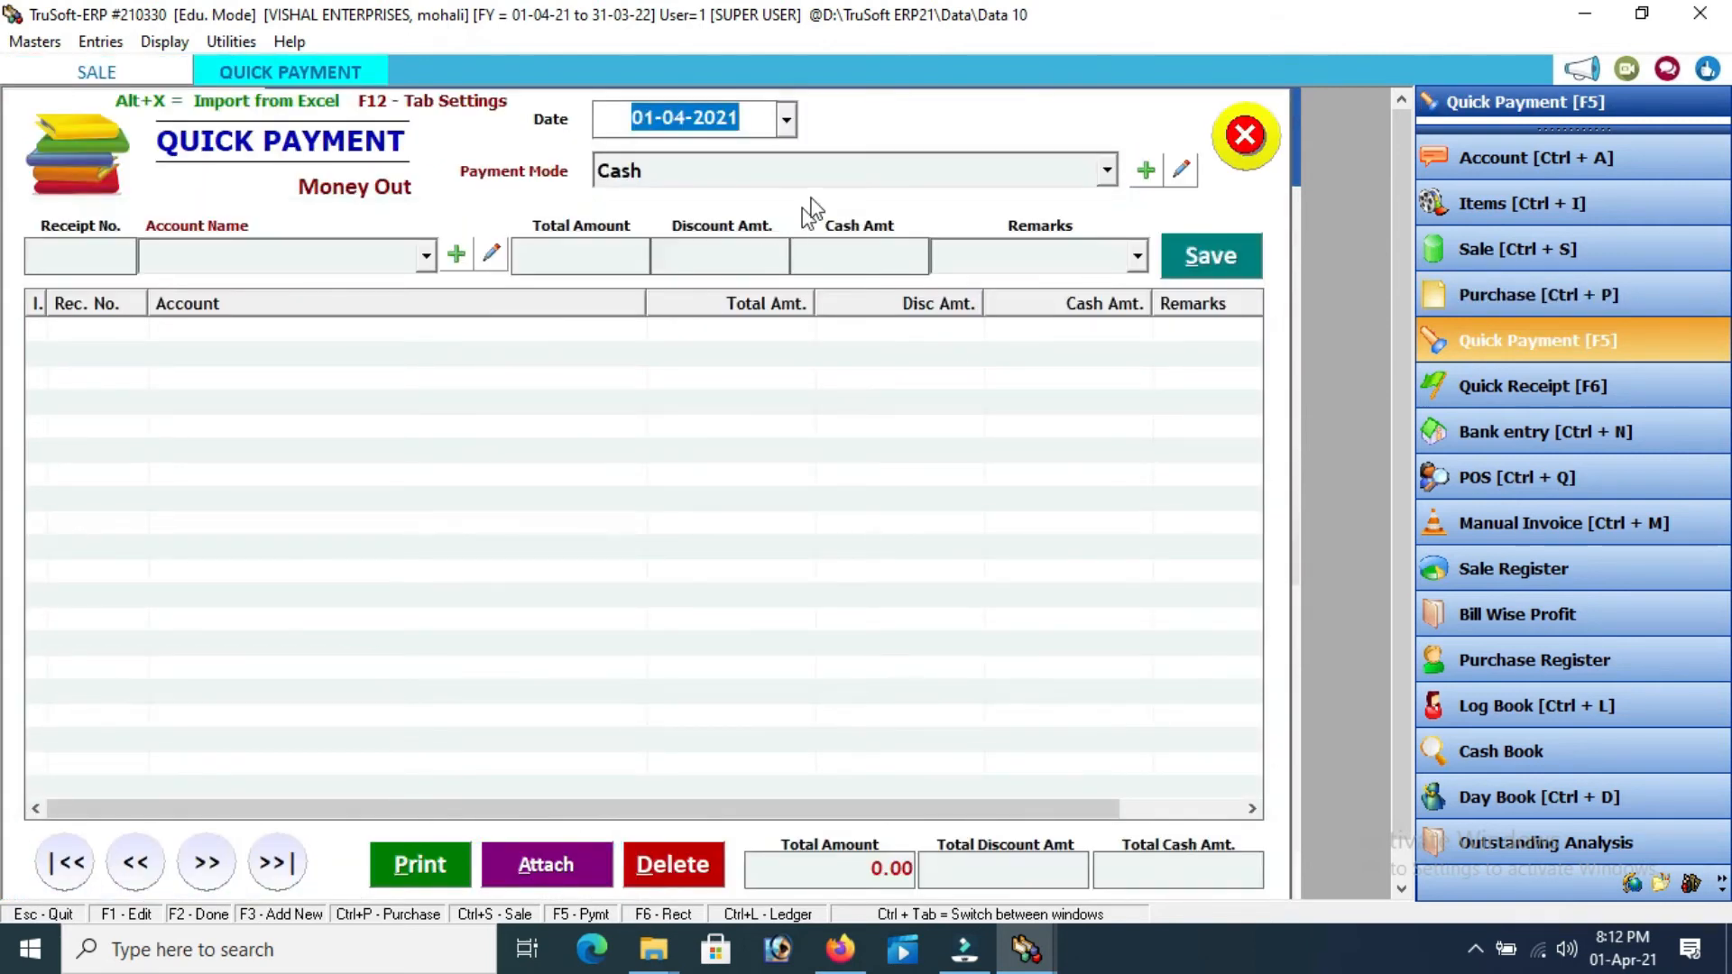
pyautogui.press('Return')
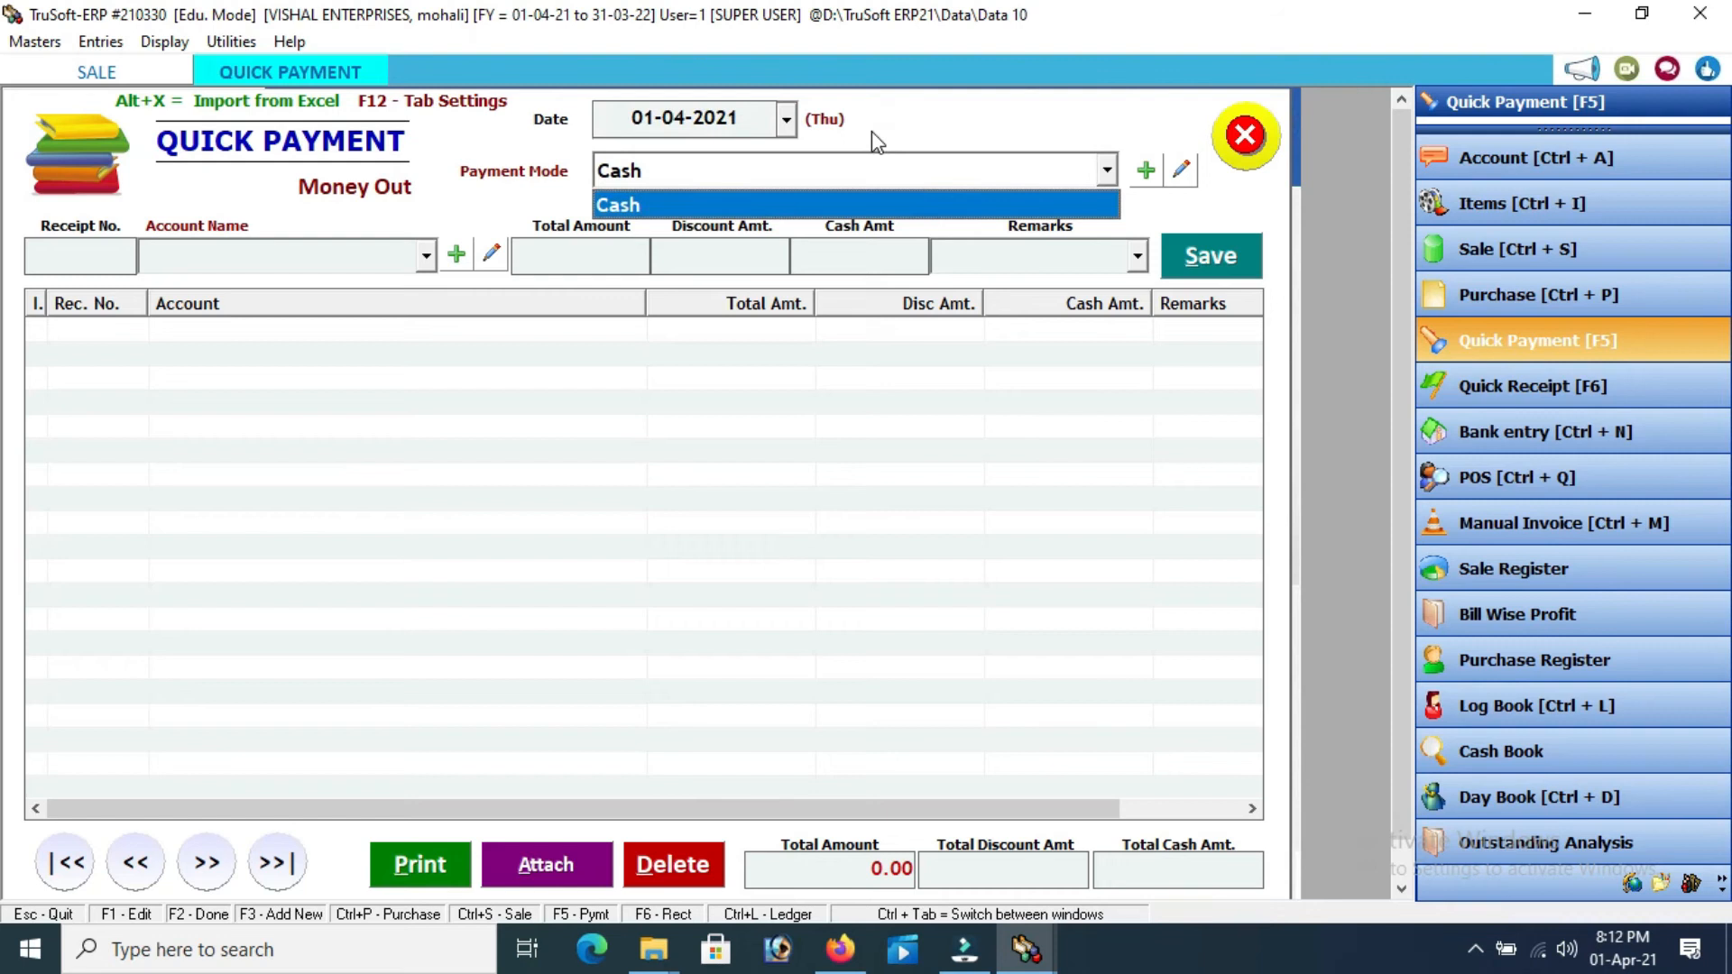
pyautogui.press('Return')
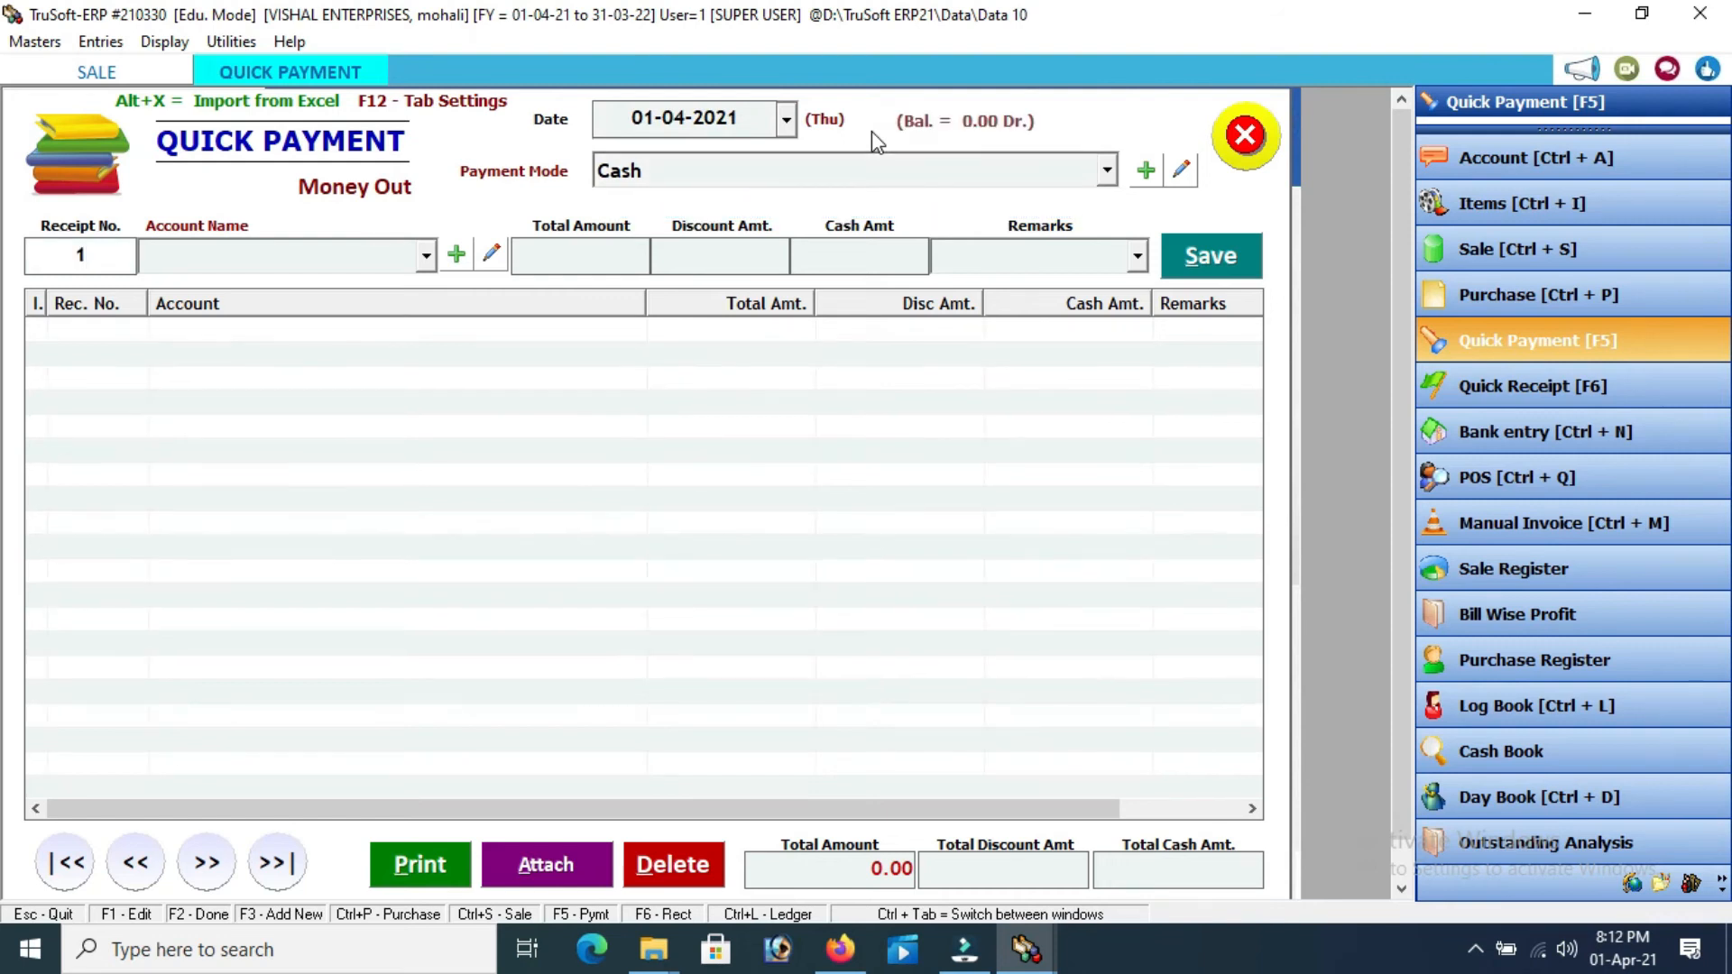
pyautogui.press('Return')
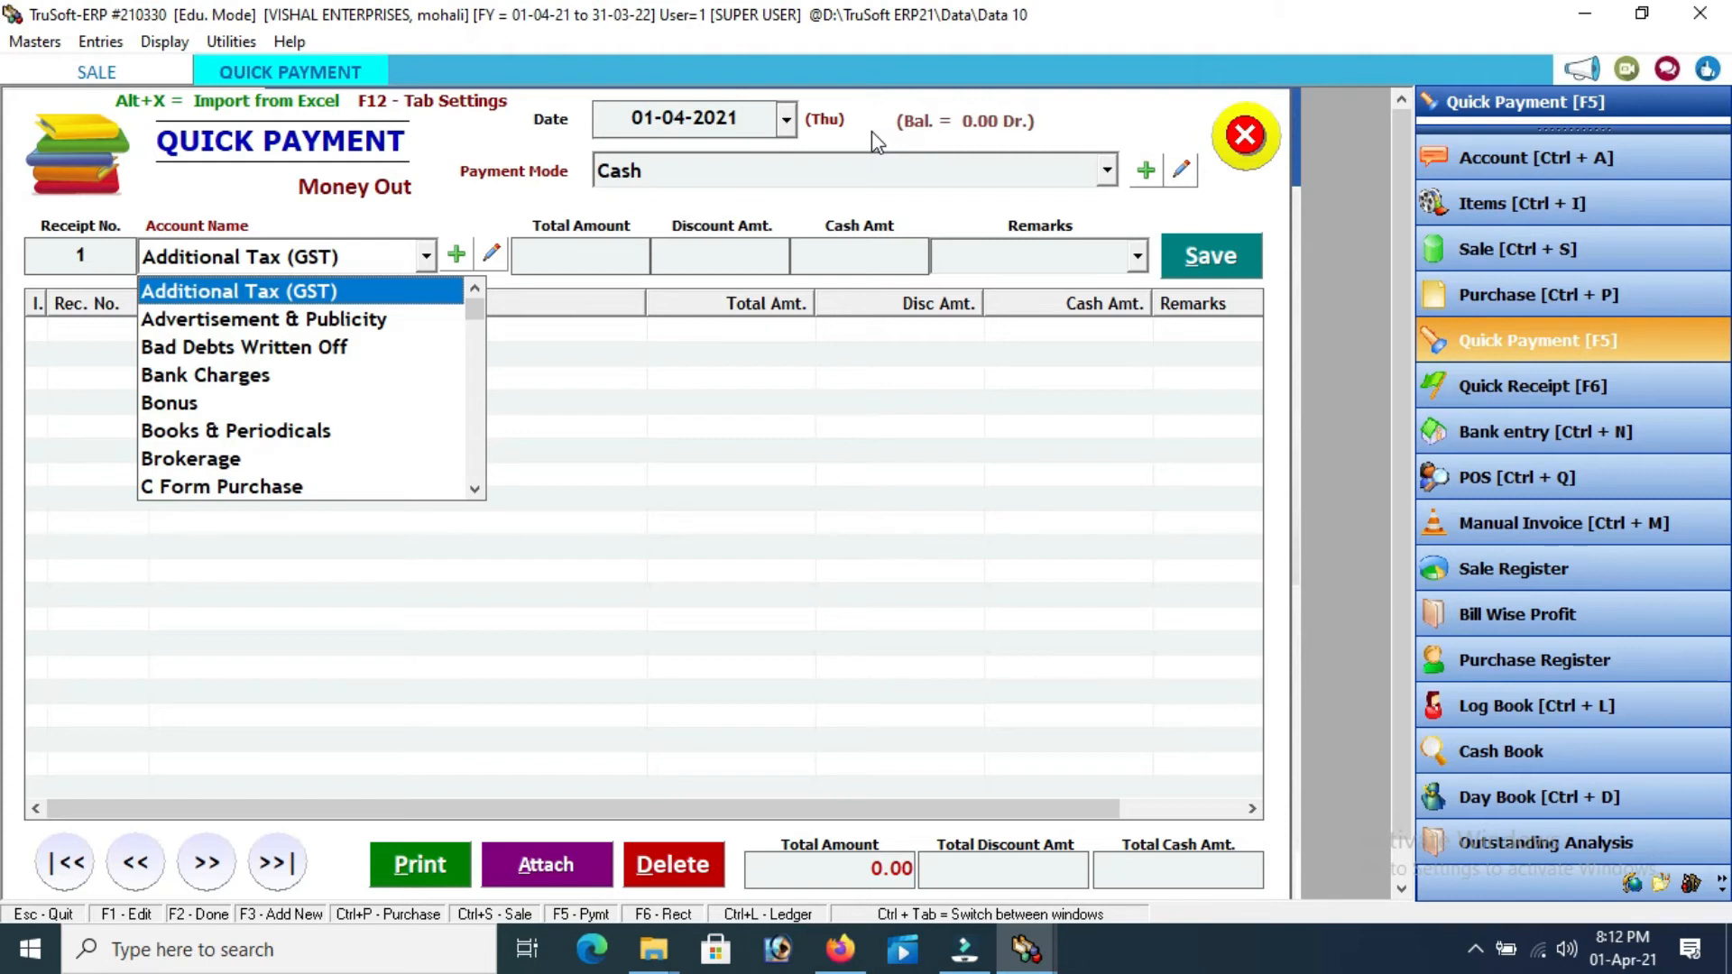
pyautogui.write('s')
pyautogui.press('Down')
pyautogui.press('Down')
pyautogui.press('Down')
pyautogui.press('Down')
pyautogui.press('Down')
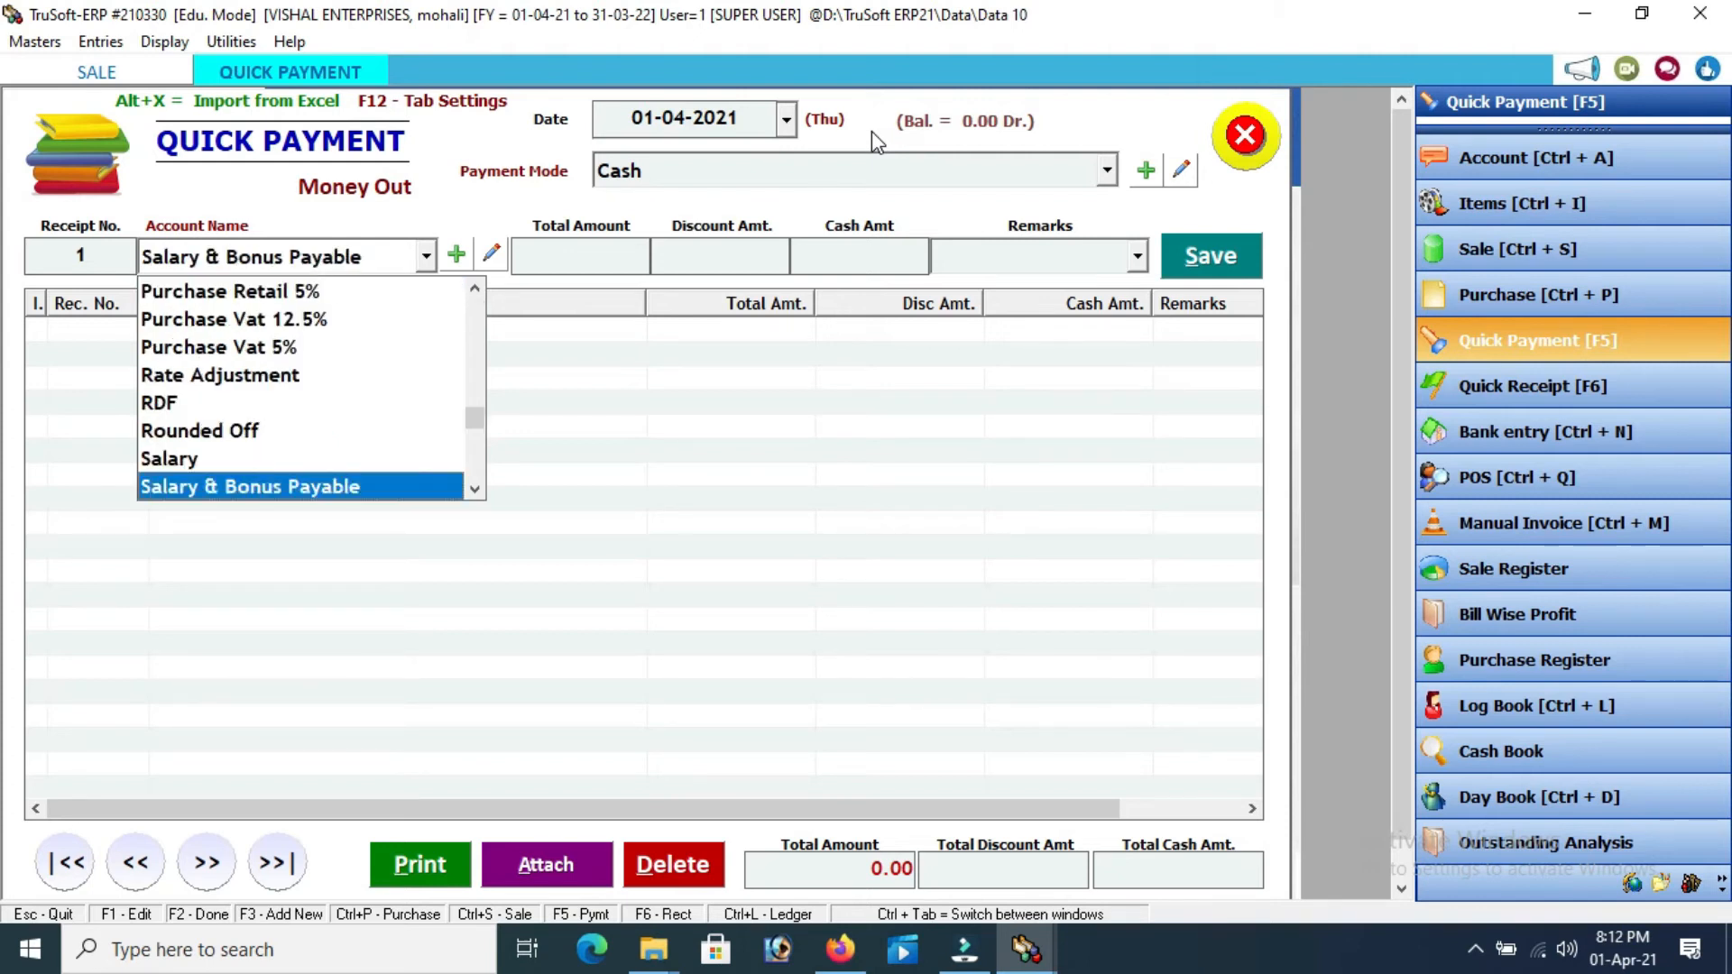
pyautogui.press('Down')
pyautogui.press('Down')
pyautogui.press('Down')
pyautogui.press('Down')
pyautogui.press('Down')
pyautogui.press('Down')
pyautogui.press('Down')
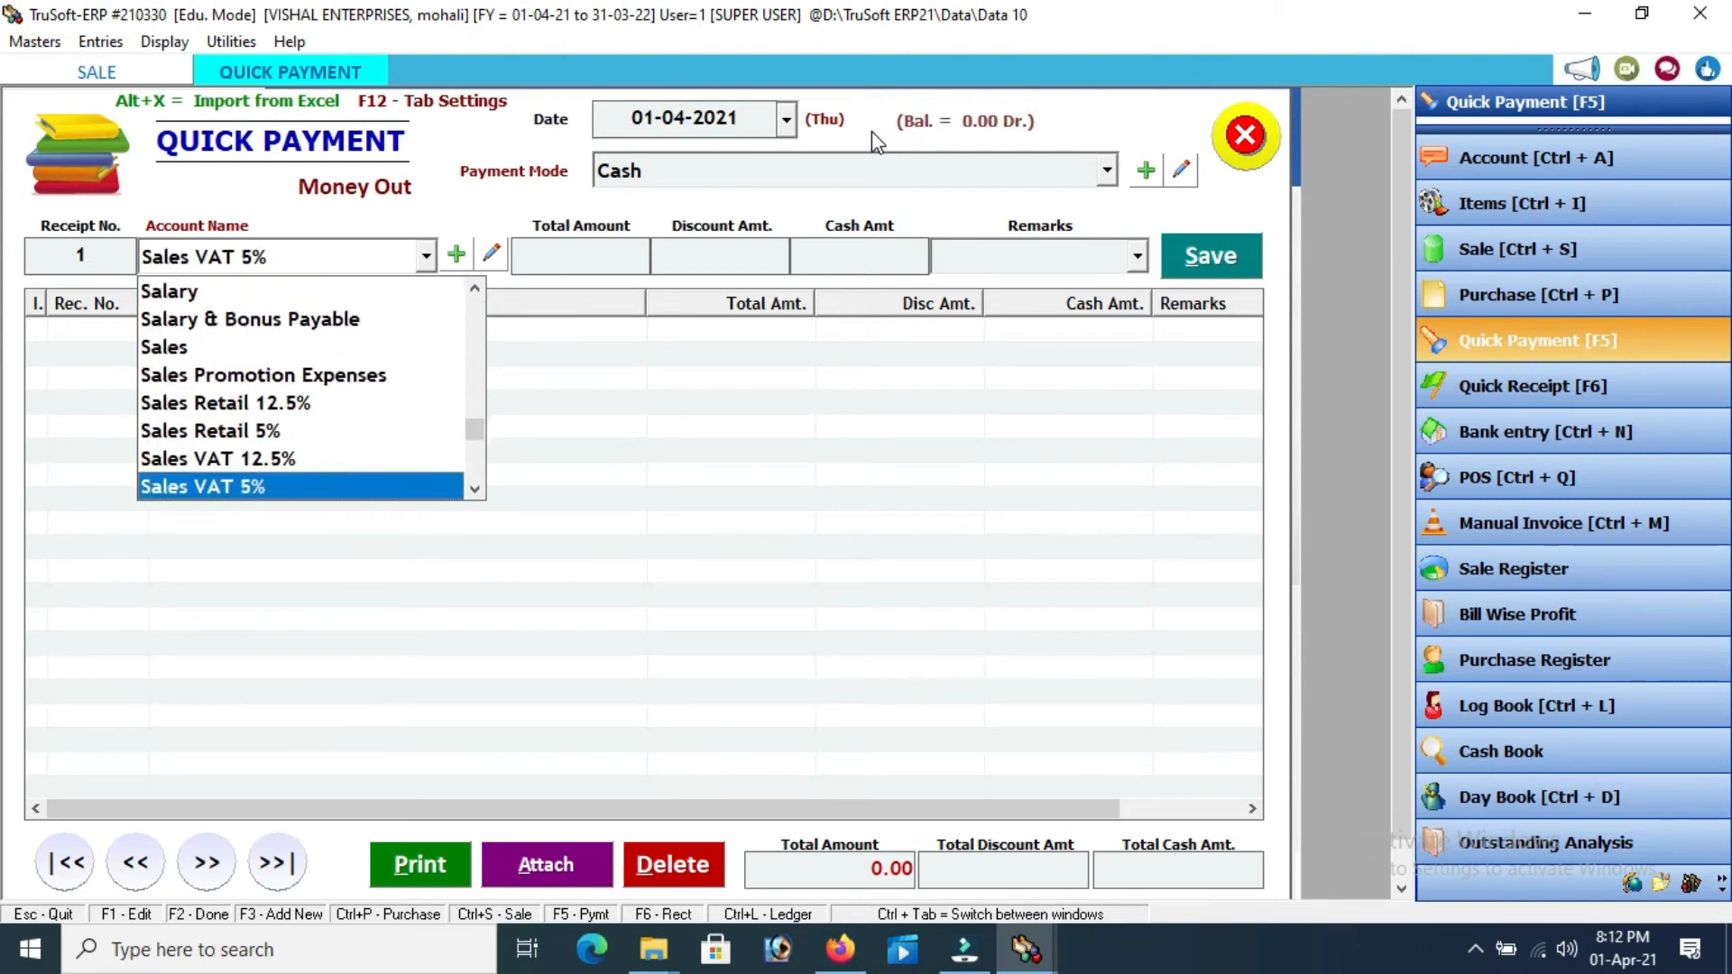
pyautogui.press('Down')
pyautogui.press('Down')
pyautogui.press('Down')
pyautogui.press('Down')
pyautogui.press('Down')
pyautogui.press('Down')
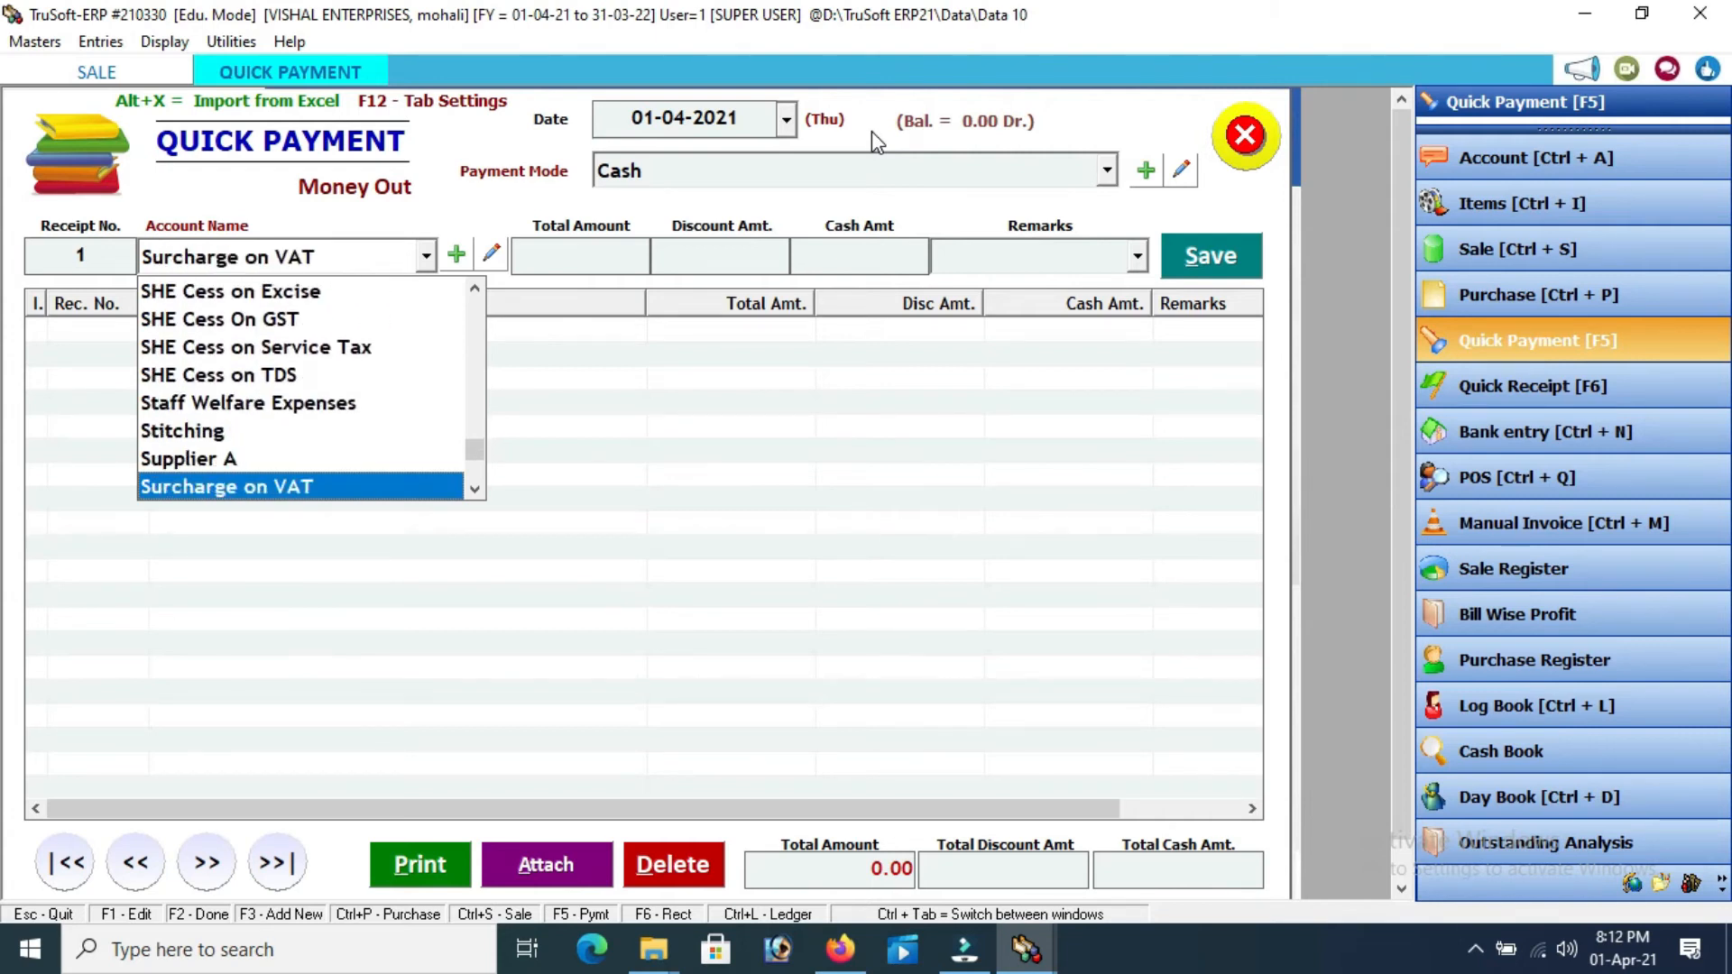
pyautogui.press('Up')
pyautogui.press('Return')
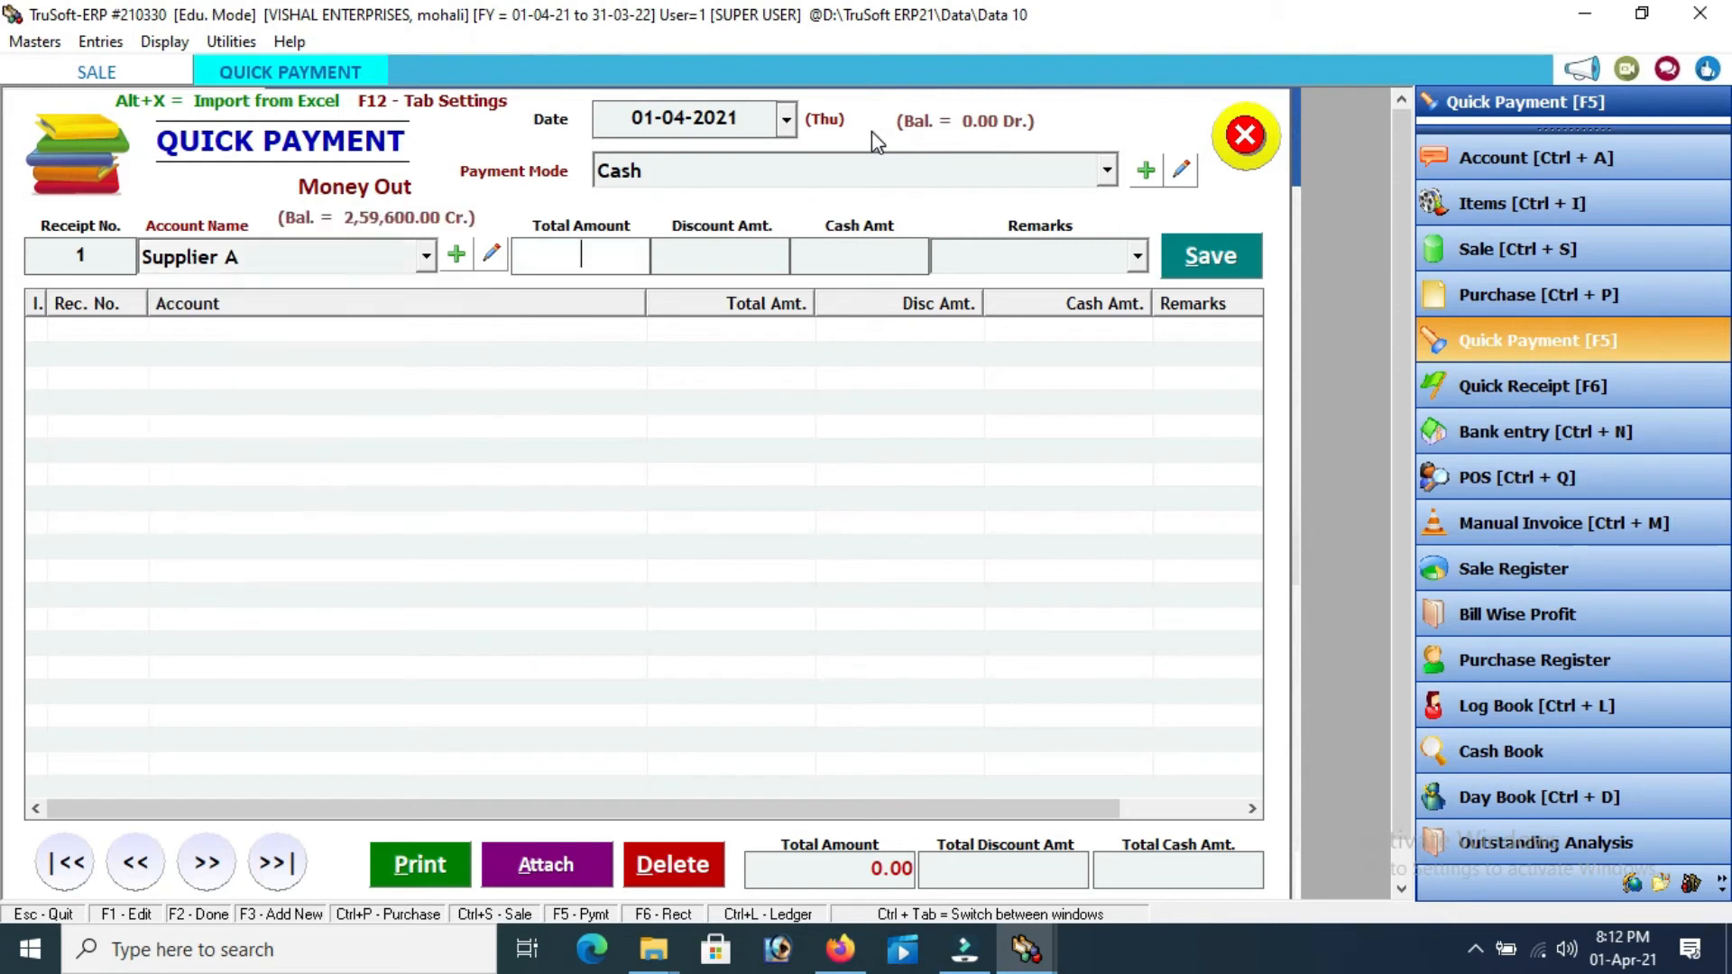
# Enter 5000 with the remark 'for products' and save the payment
pyautogui.write('5000')
pyautogui.press('Return')
pyautogui.press('Return')
pyautogui.press('Return')
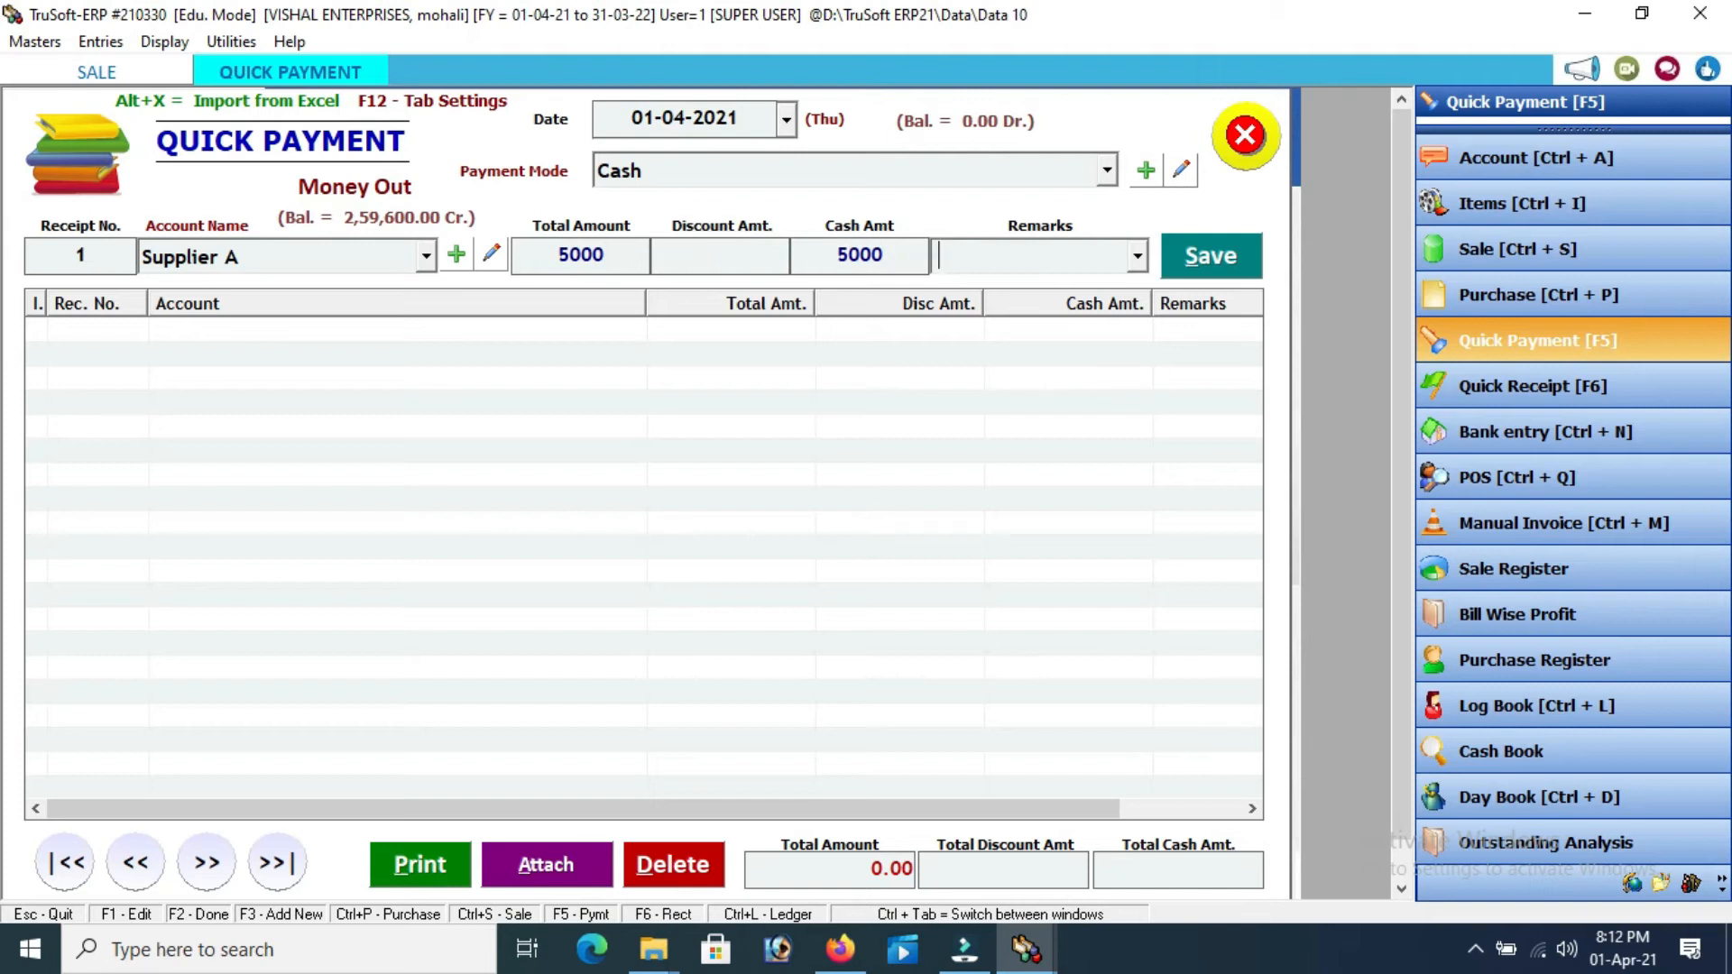
pyautogui.write('for products')
pyautogui.press('Return')
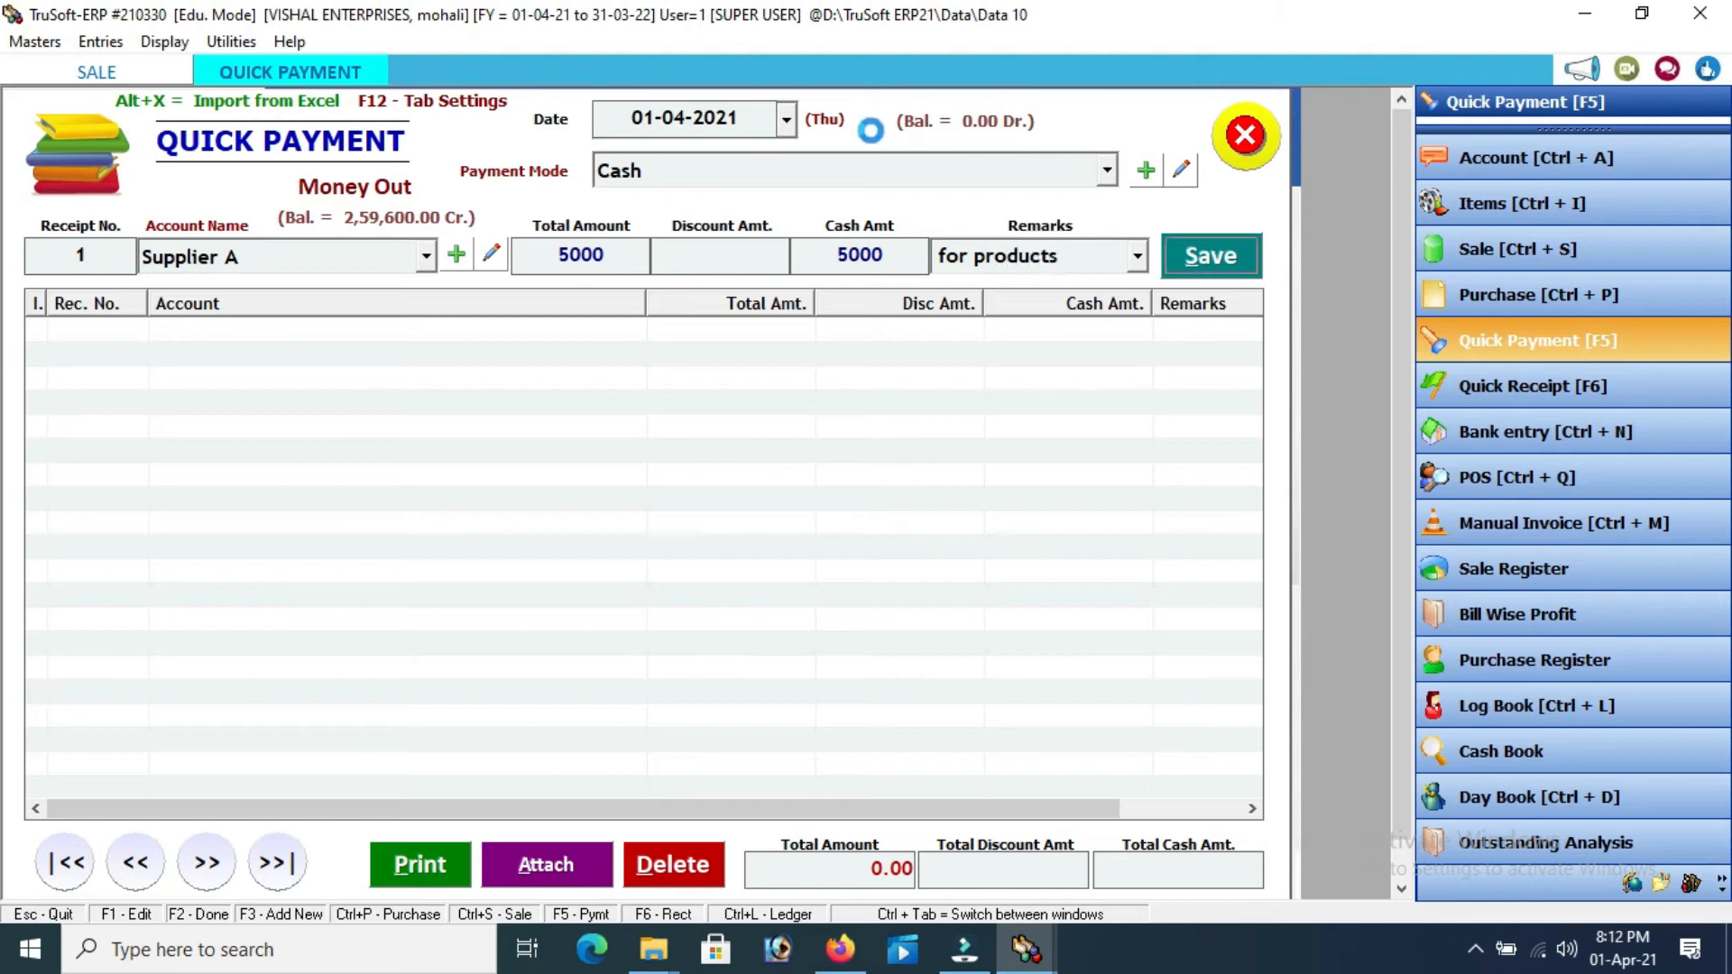
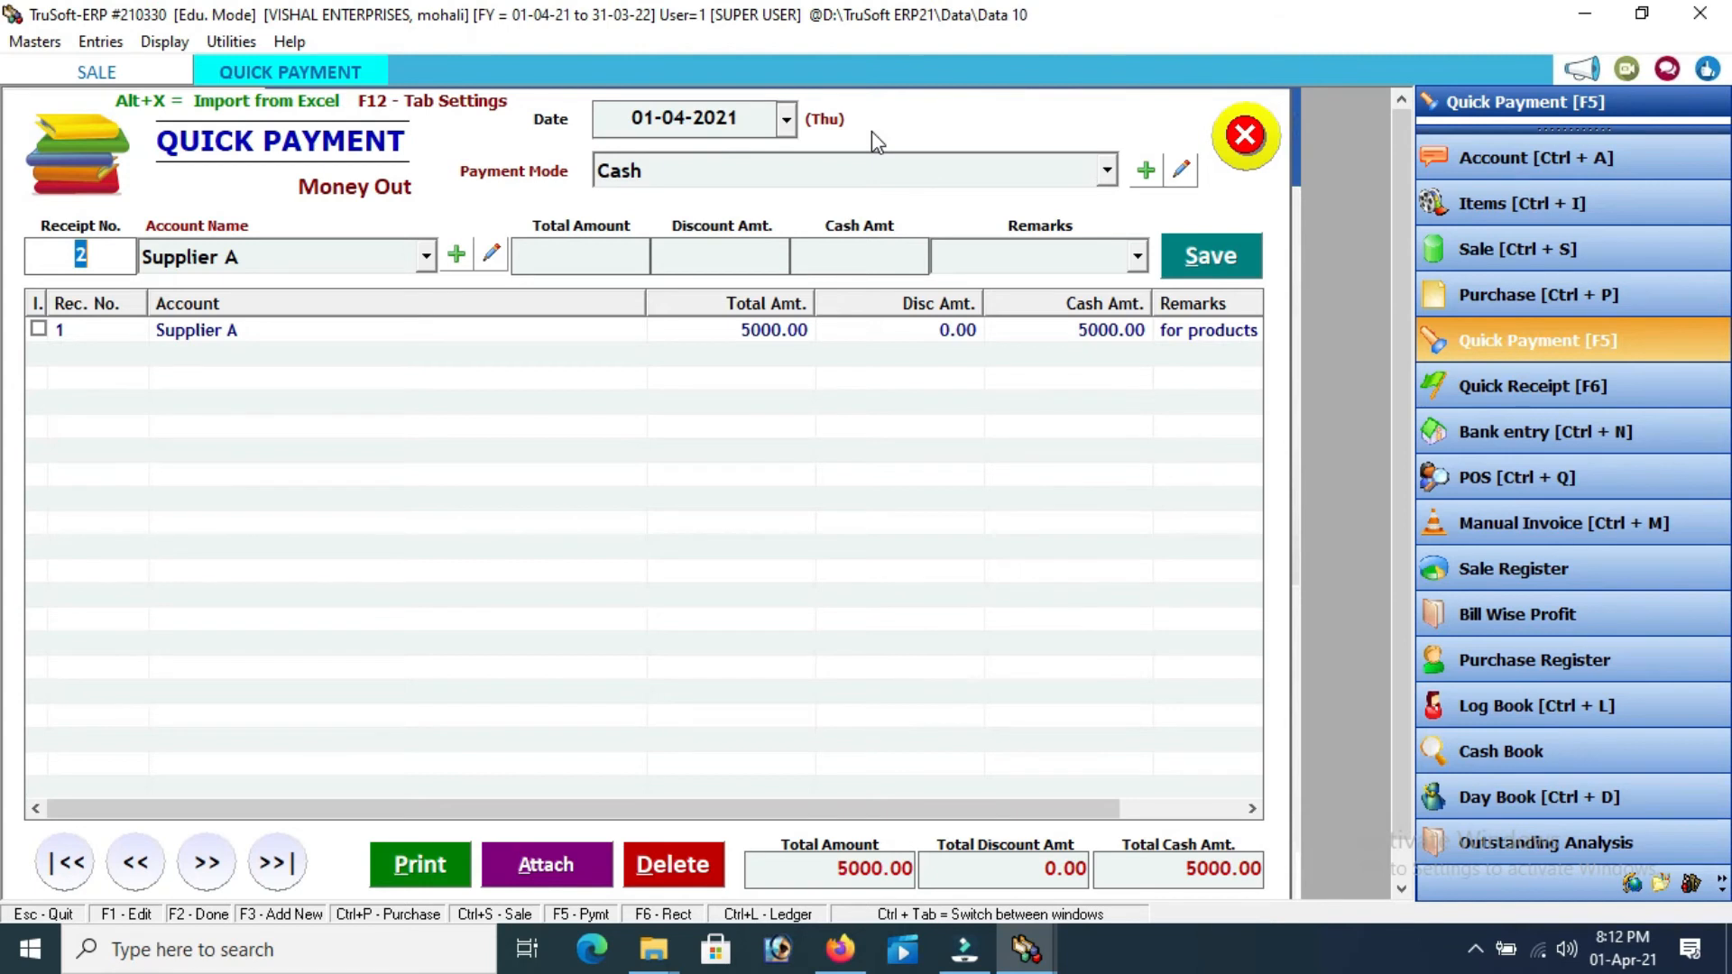
# Close the Quick Payment window and the empty Sale form
pyautogui.click(1244, 138)
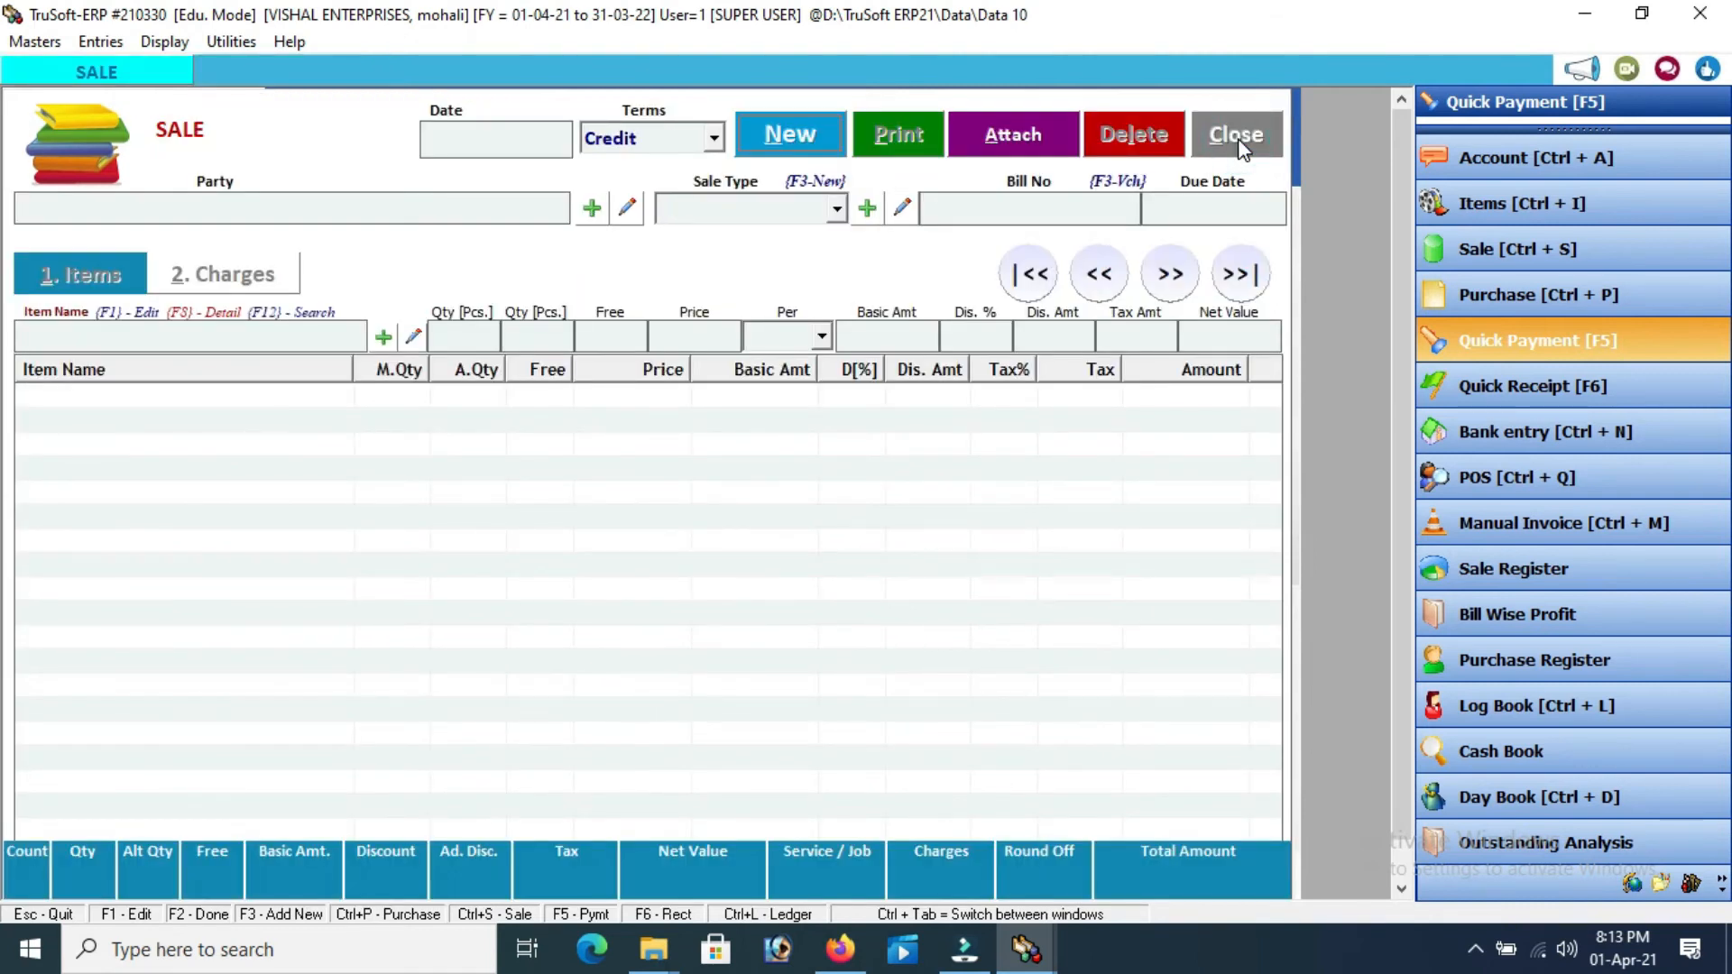
pyautogui.click(1237, 138)
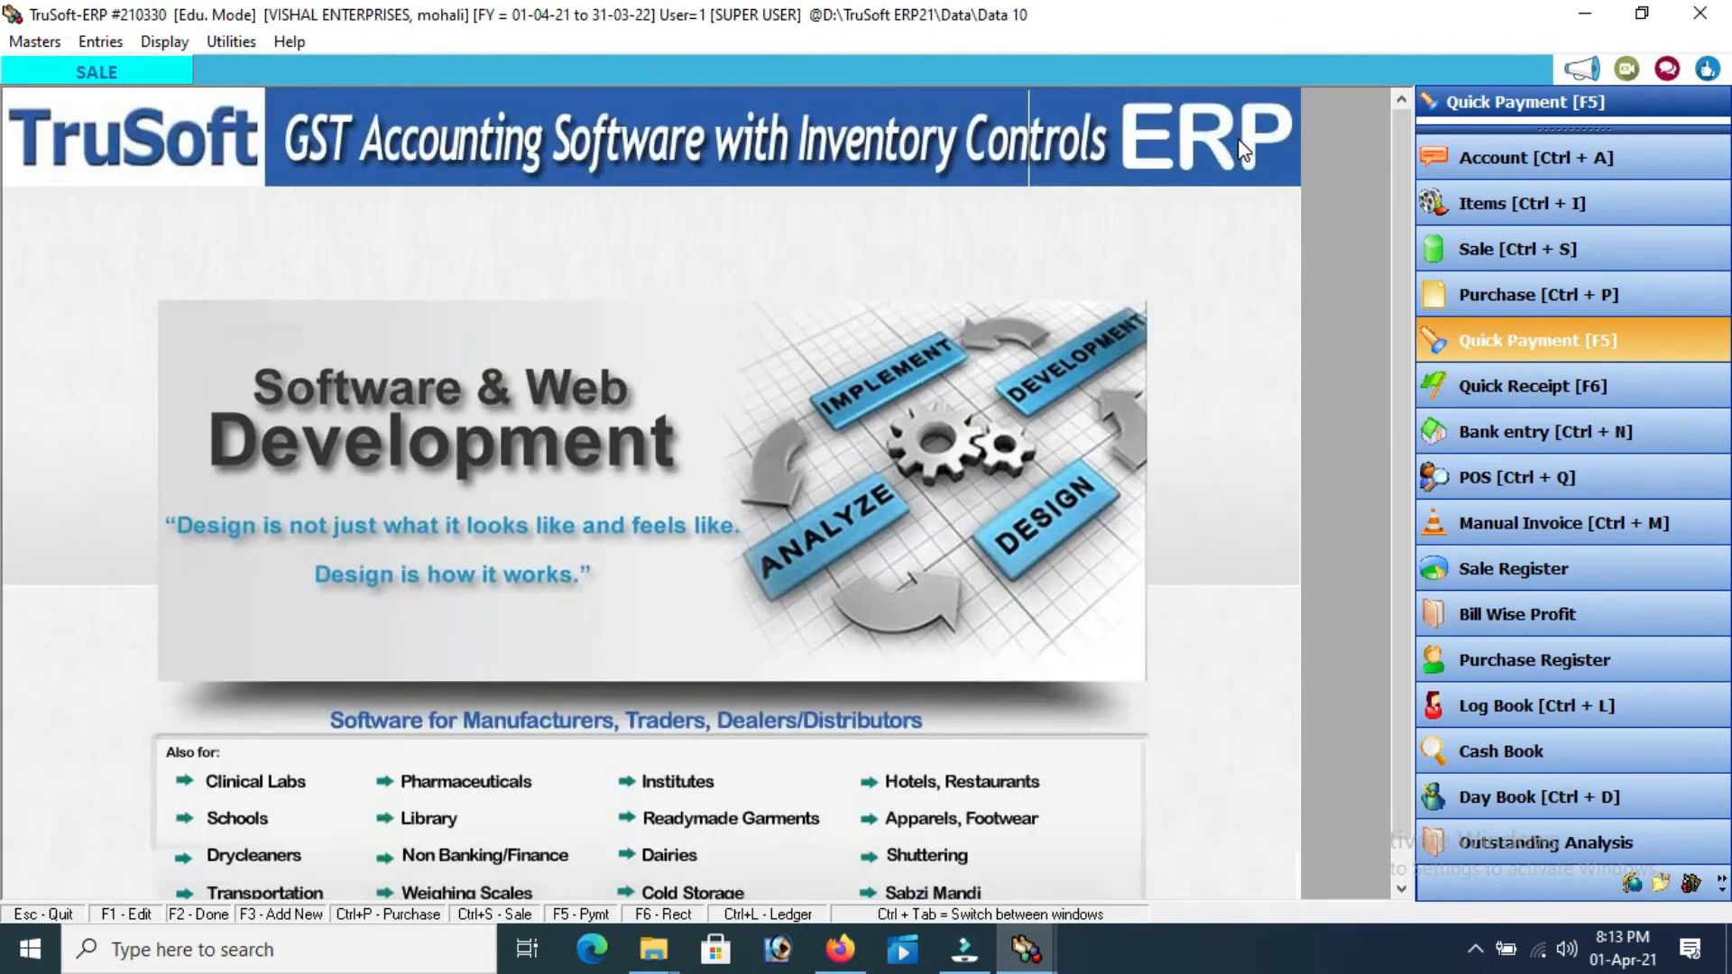
# Start a Quick Receipt with the default date and Customer A as the paying account
pyautogui.click(1473, 397)
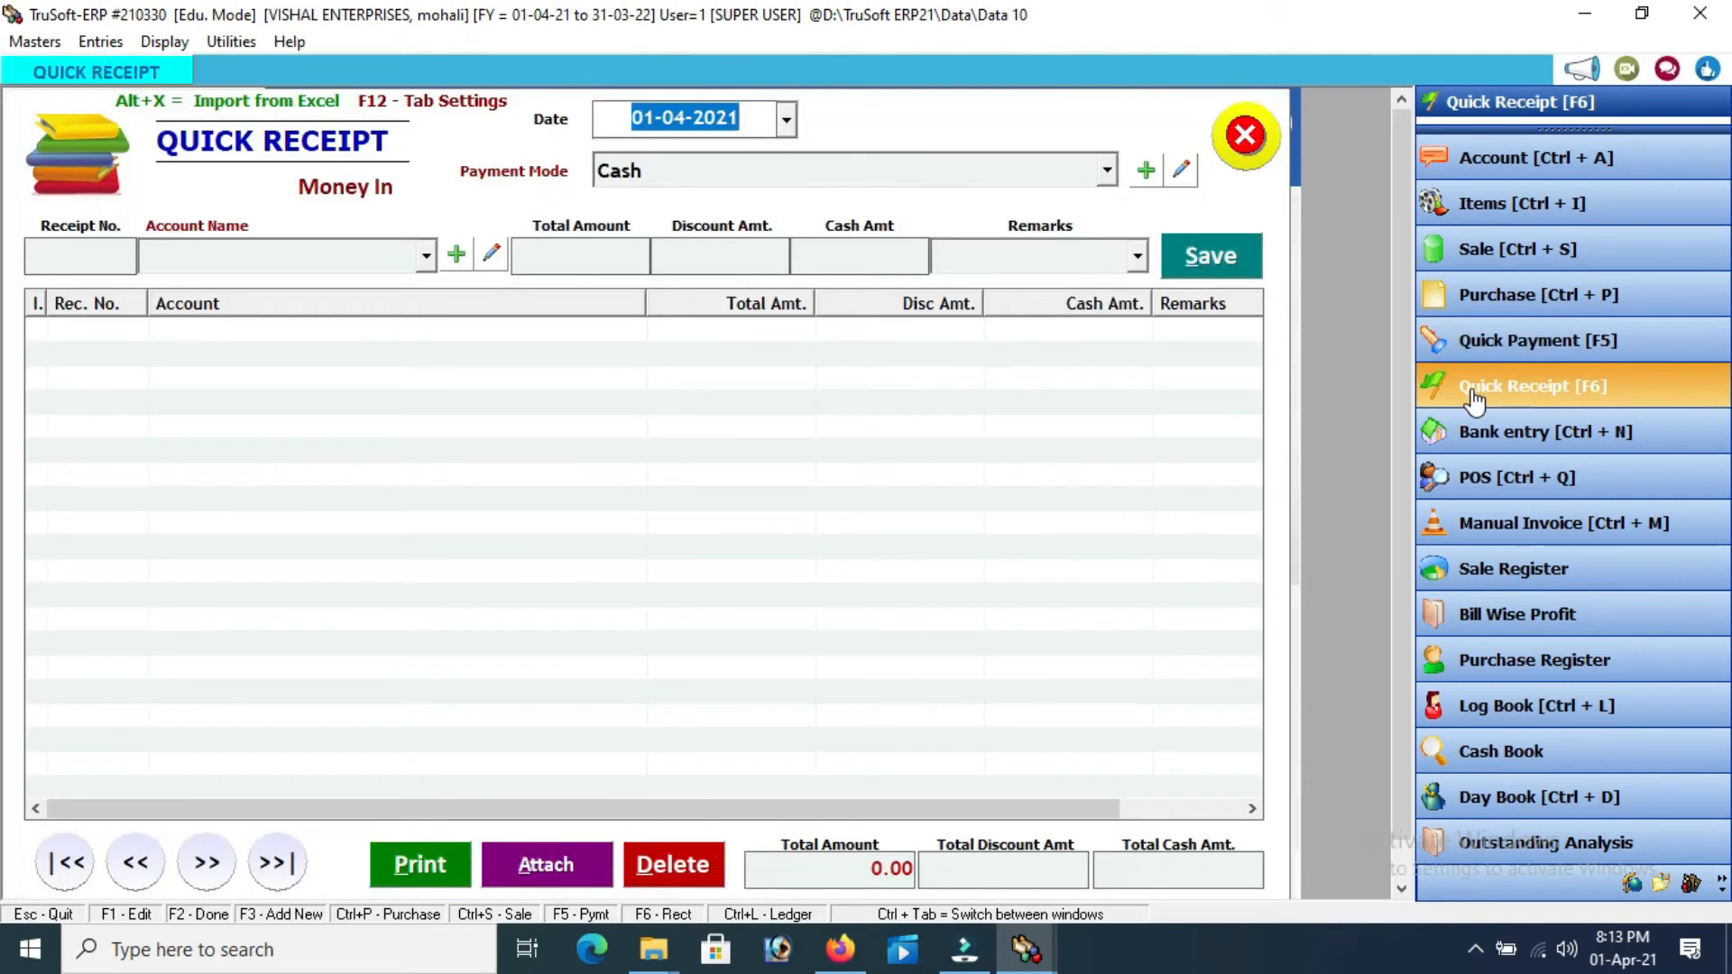
pyautogui.press('Return')
pyautogui.press('Return')
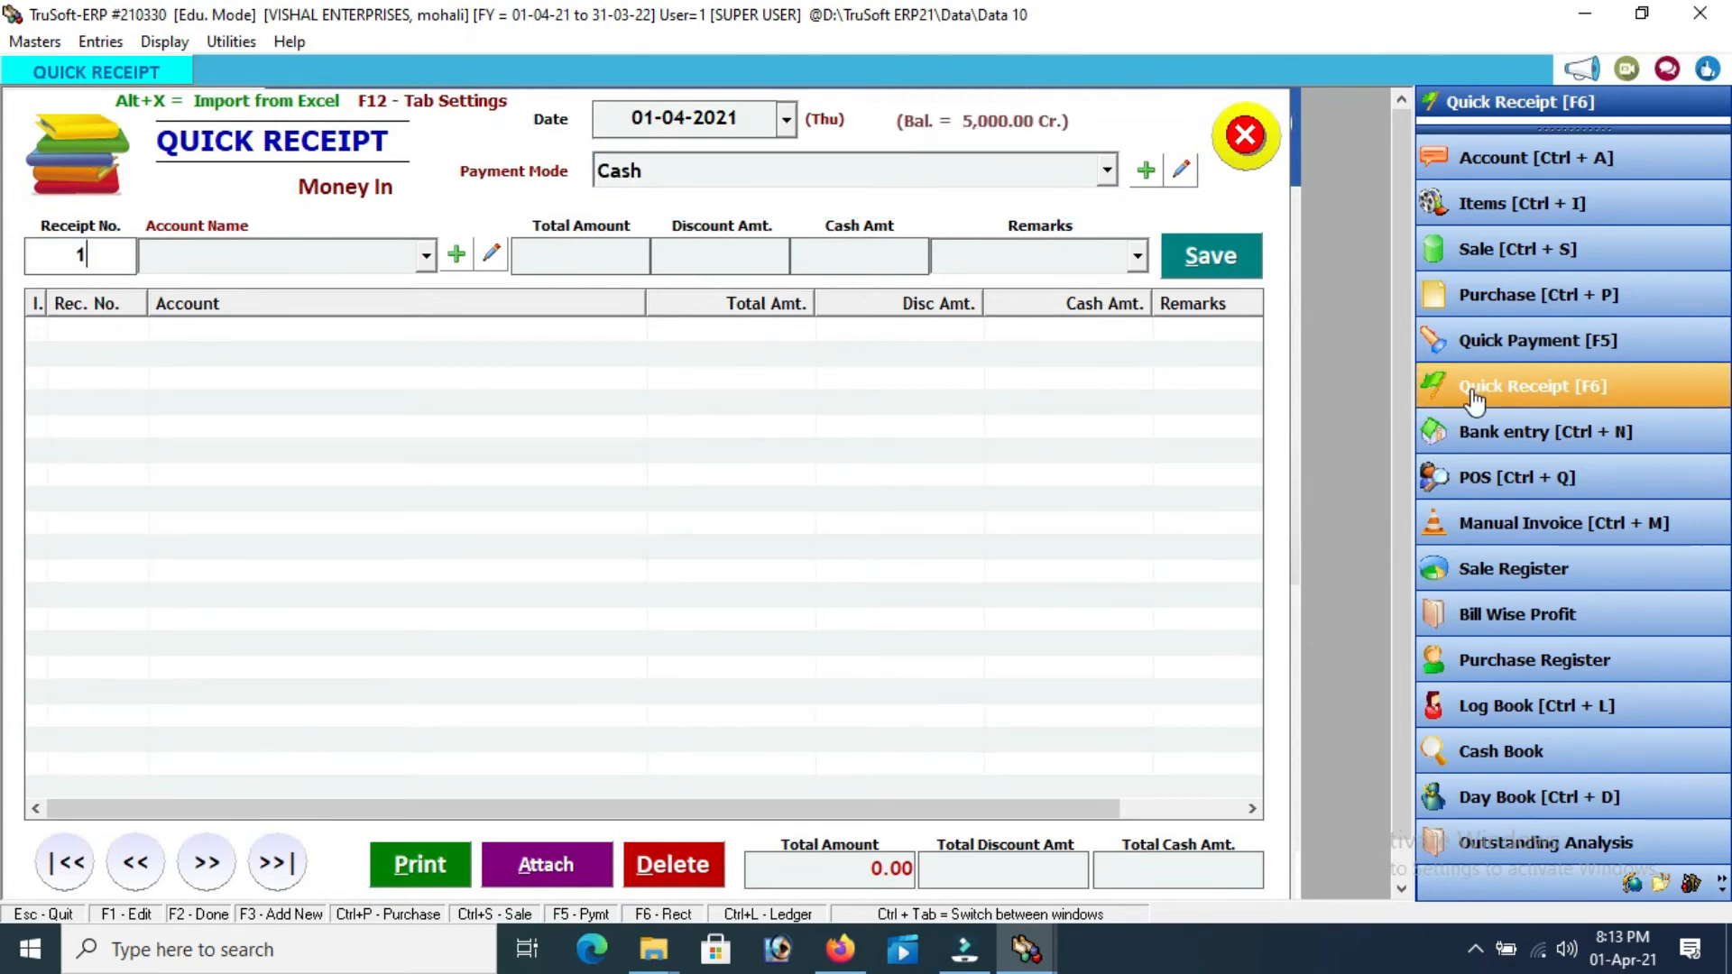
pyautogui.press('Return')
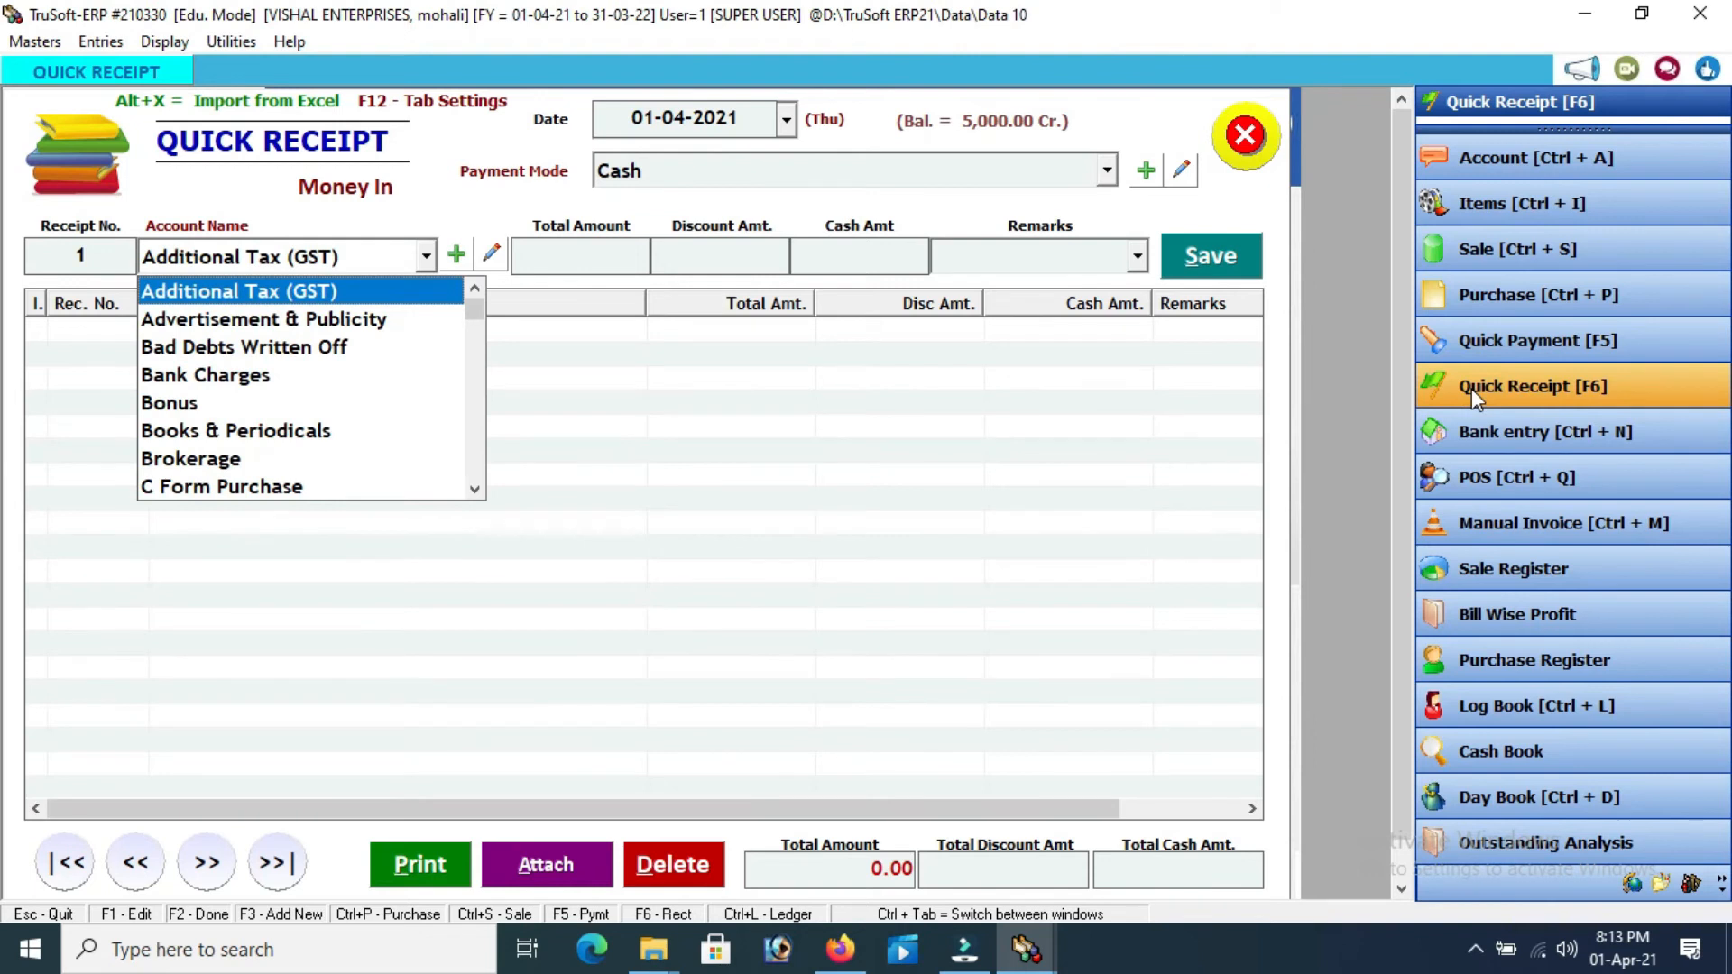
pyautogui.write('c')
pyautogui.press('Down')
pyautogui.press('Down')
pyautogui.press('Down')
pyautogui.press('Down')
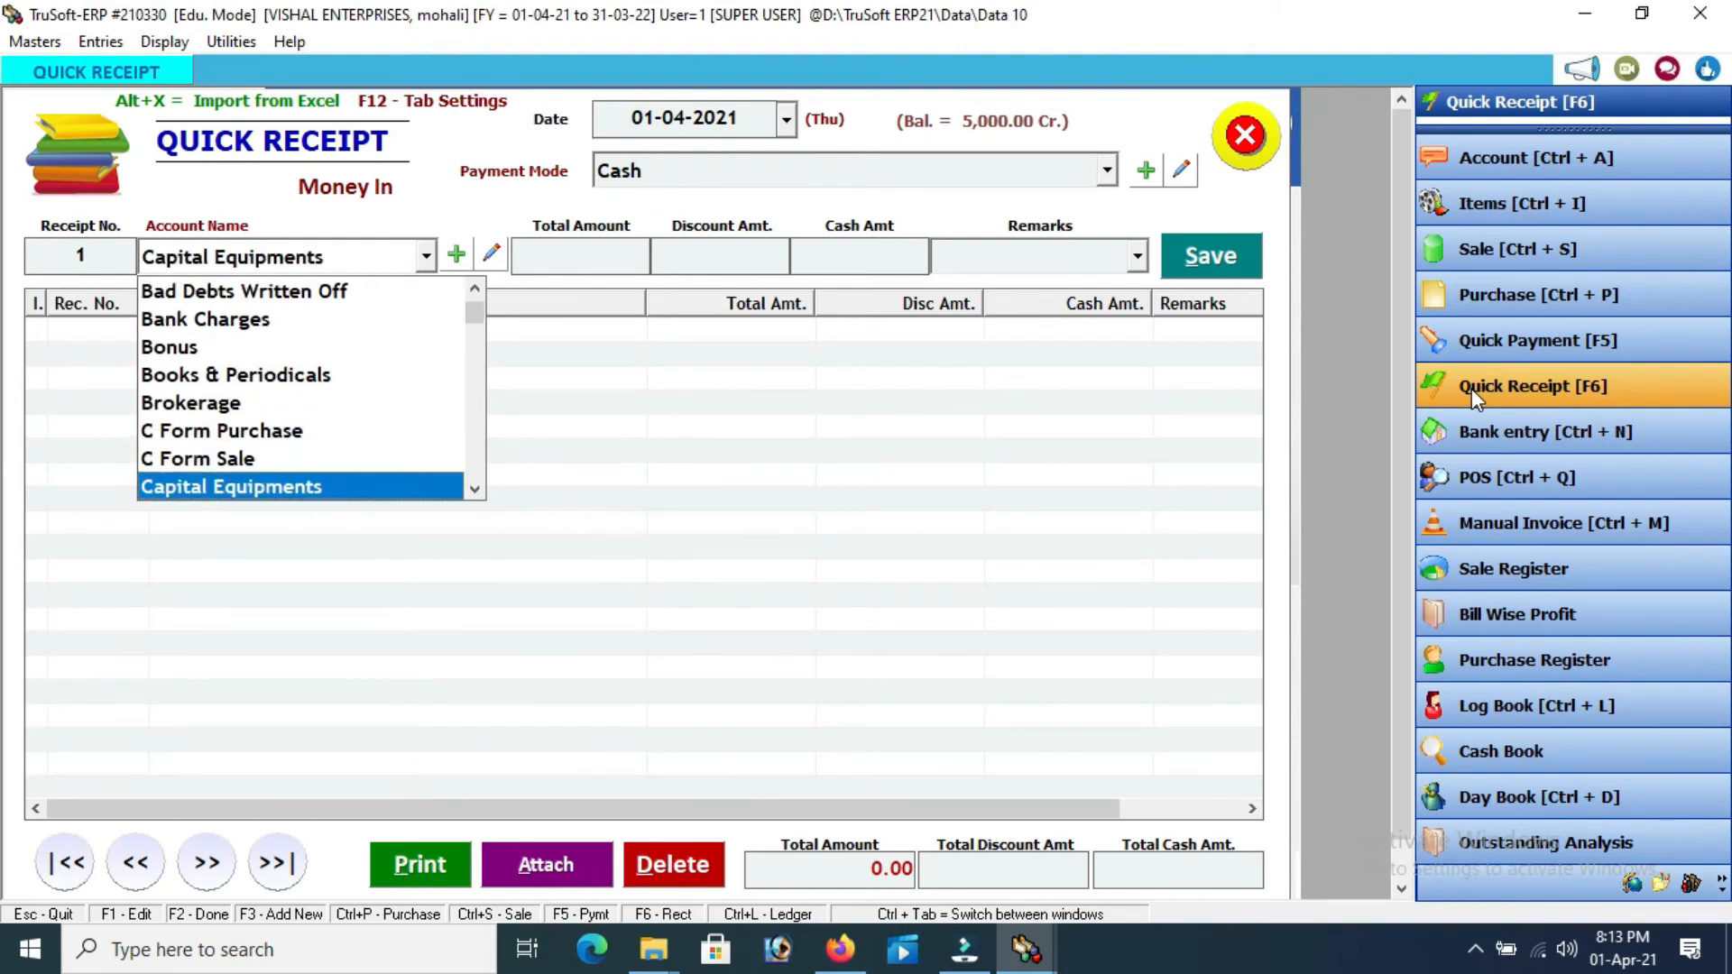
pyautogui.press('Down')
pyautogui.press('Down')
pyautogui.press('Down')
pyautogui.press('Down')
pyautogui.press('Down')
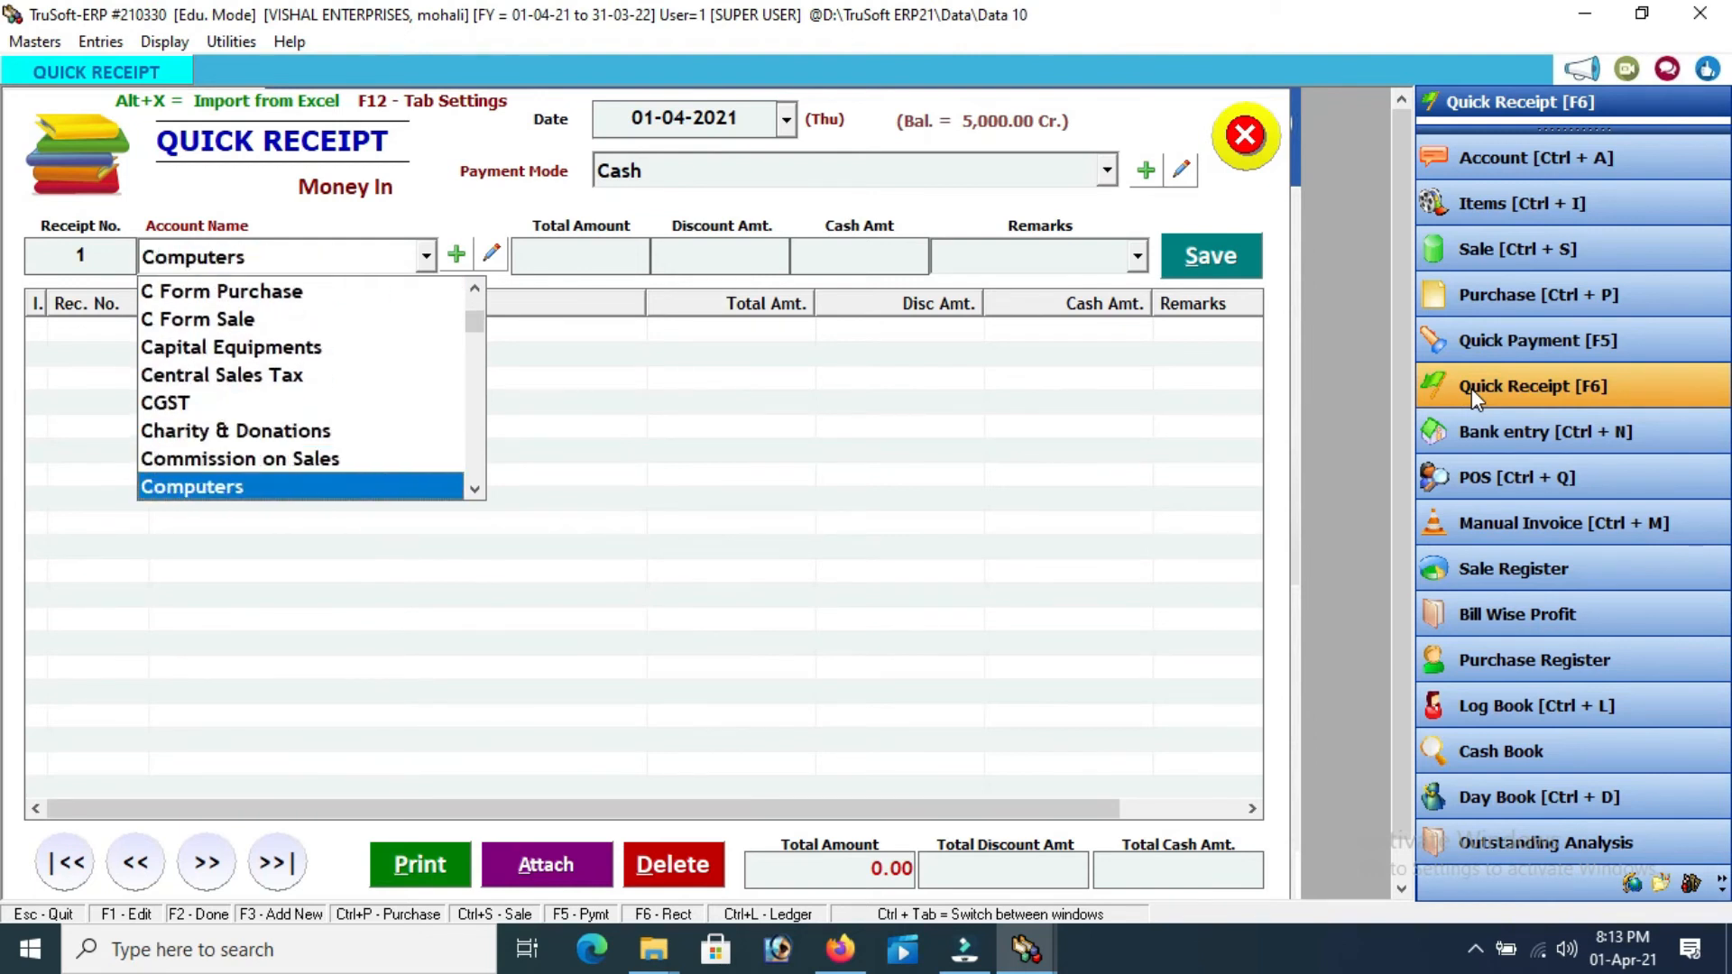
pyautogui.press('Down')
pyautogui.press('Down')
pyautogui.press('Down')
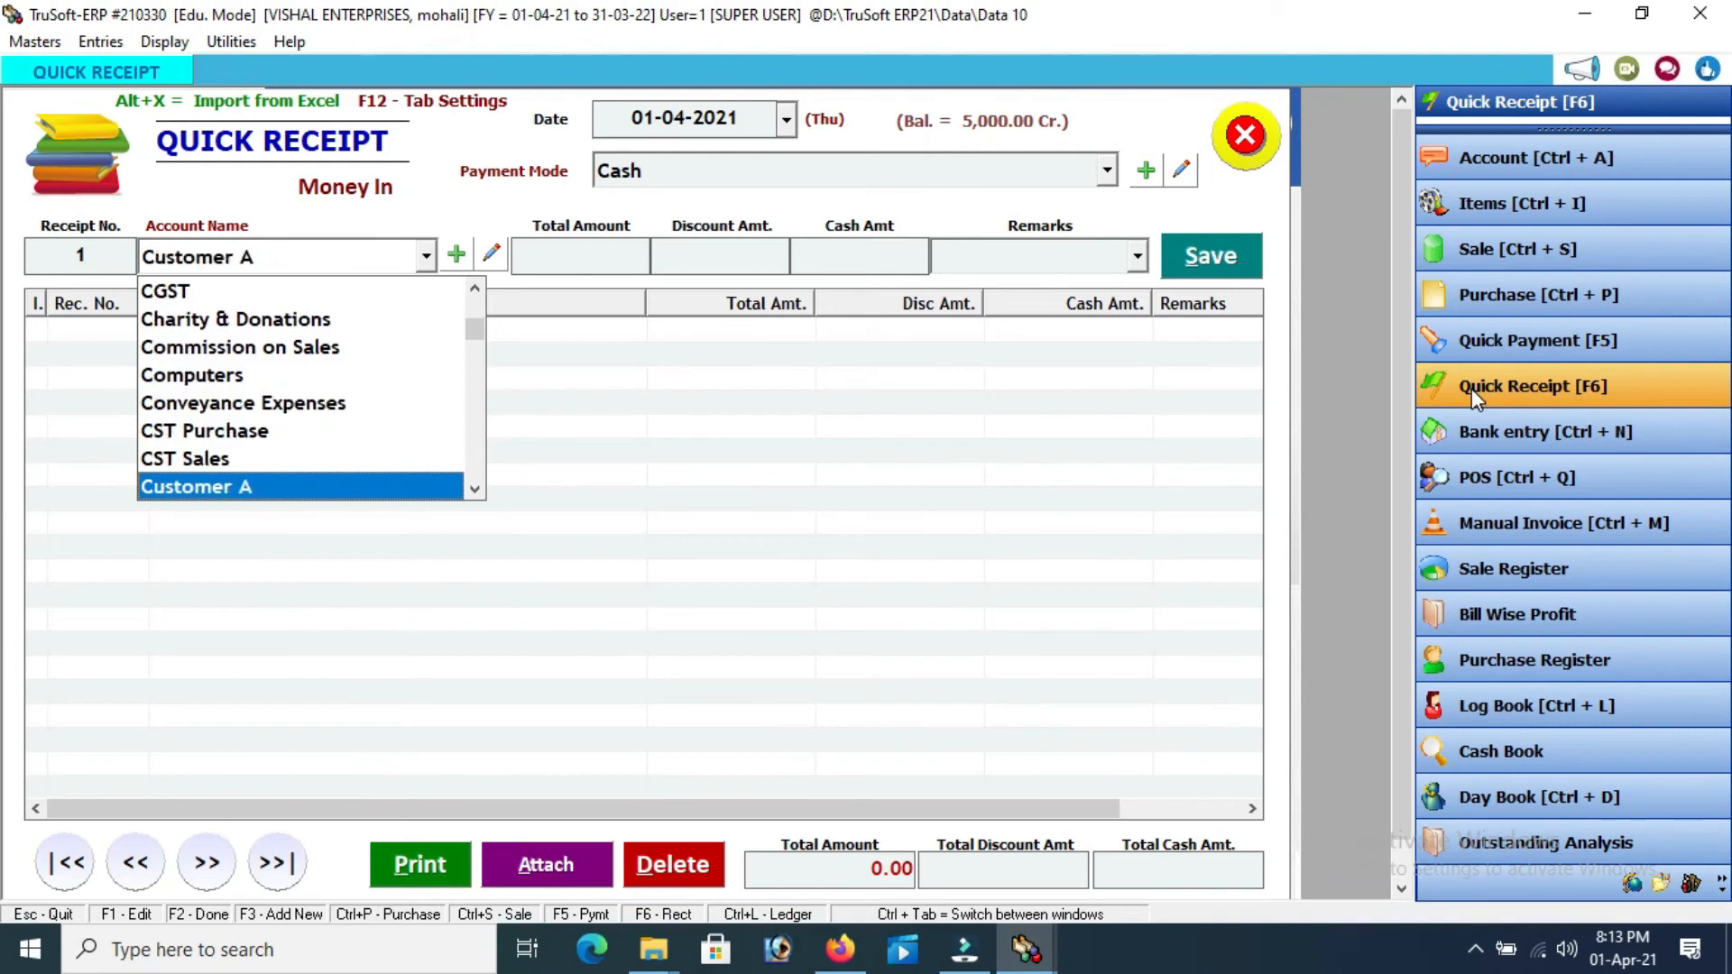
pyautogui.press('Up')
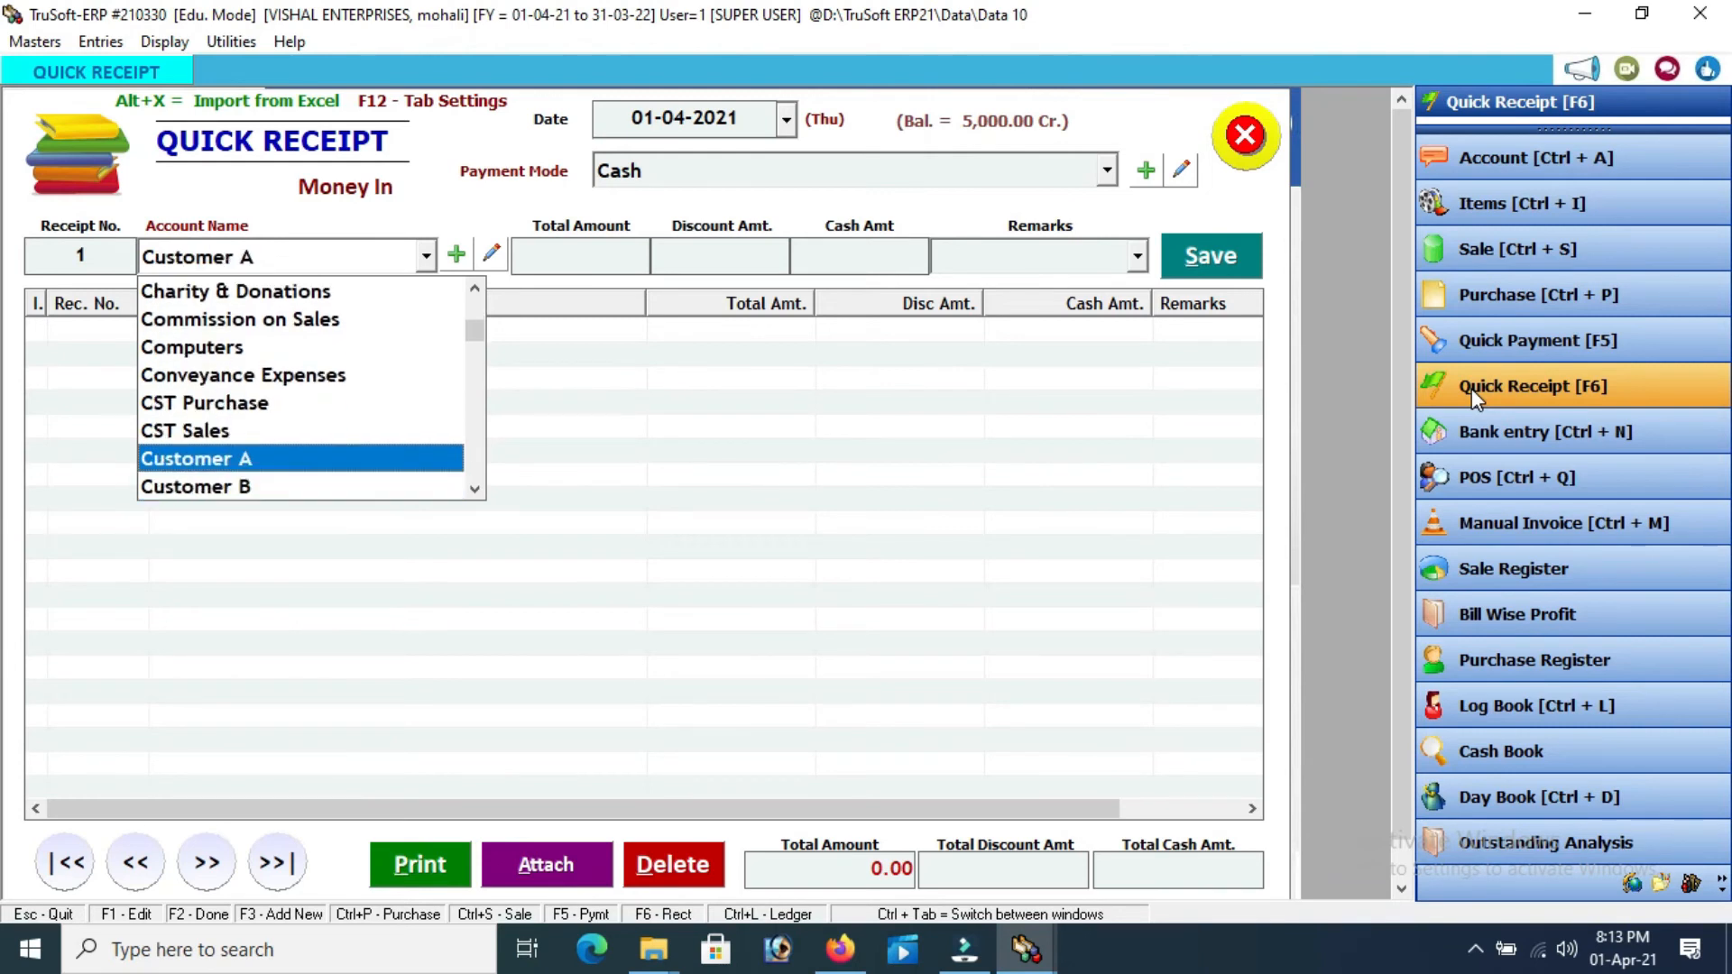
pyautogui.press('Return')
# Enter 15000 with remark 'tv', save the receipt, and close the form
pyautogui.write('15000')
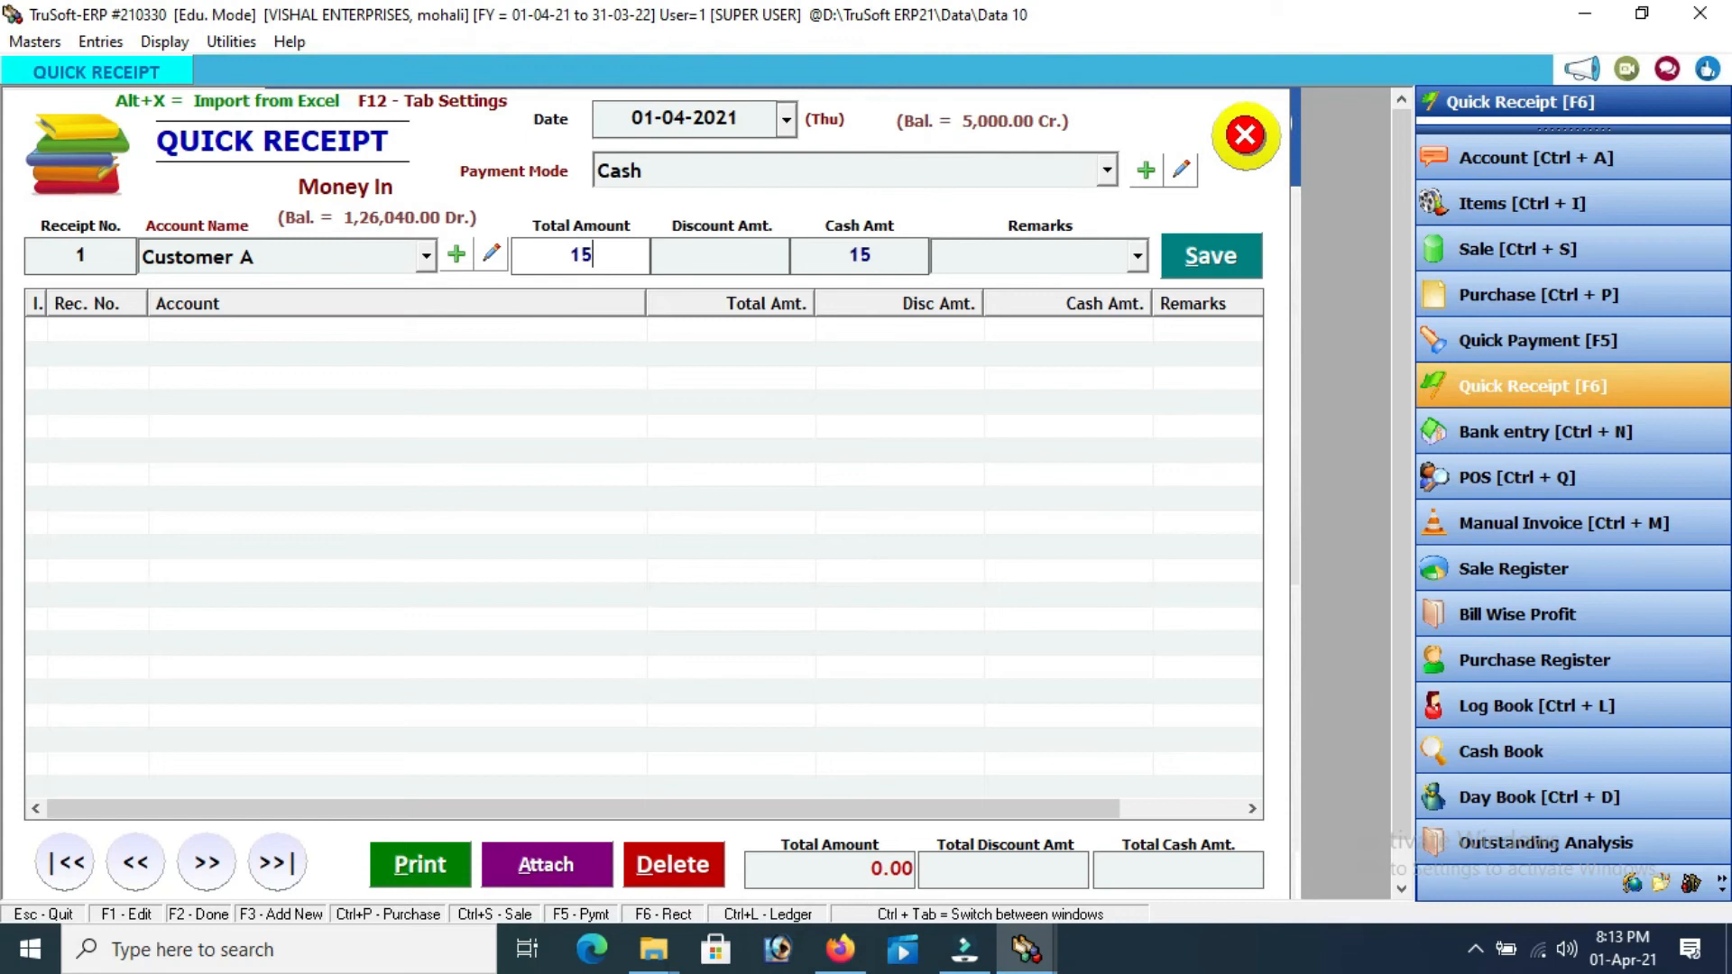
pyautogui.press('Return')
pyautogui.press('Return')
pyautogui.press('Return')
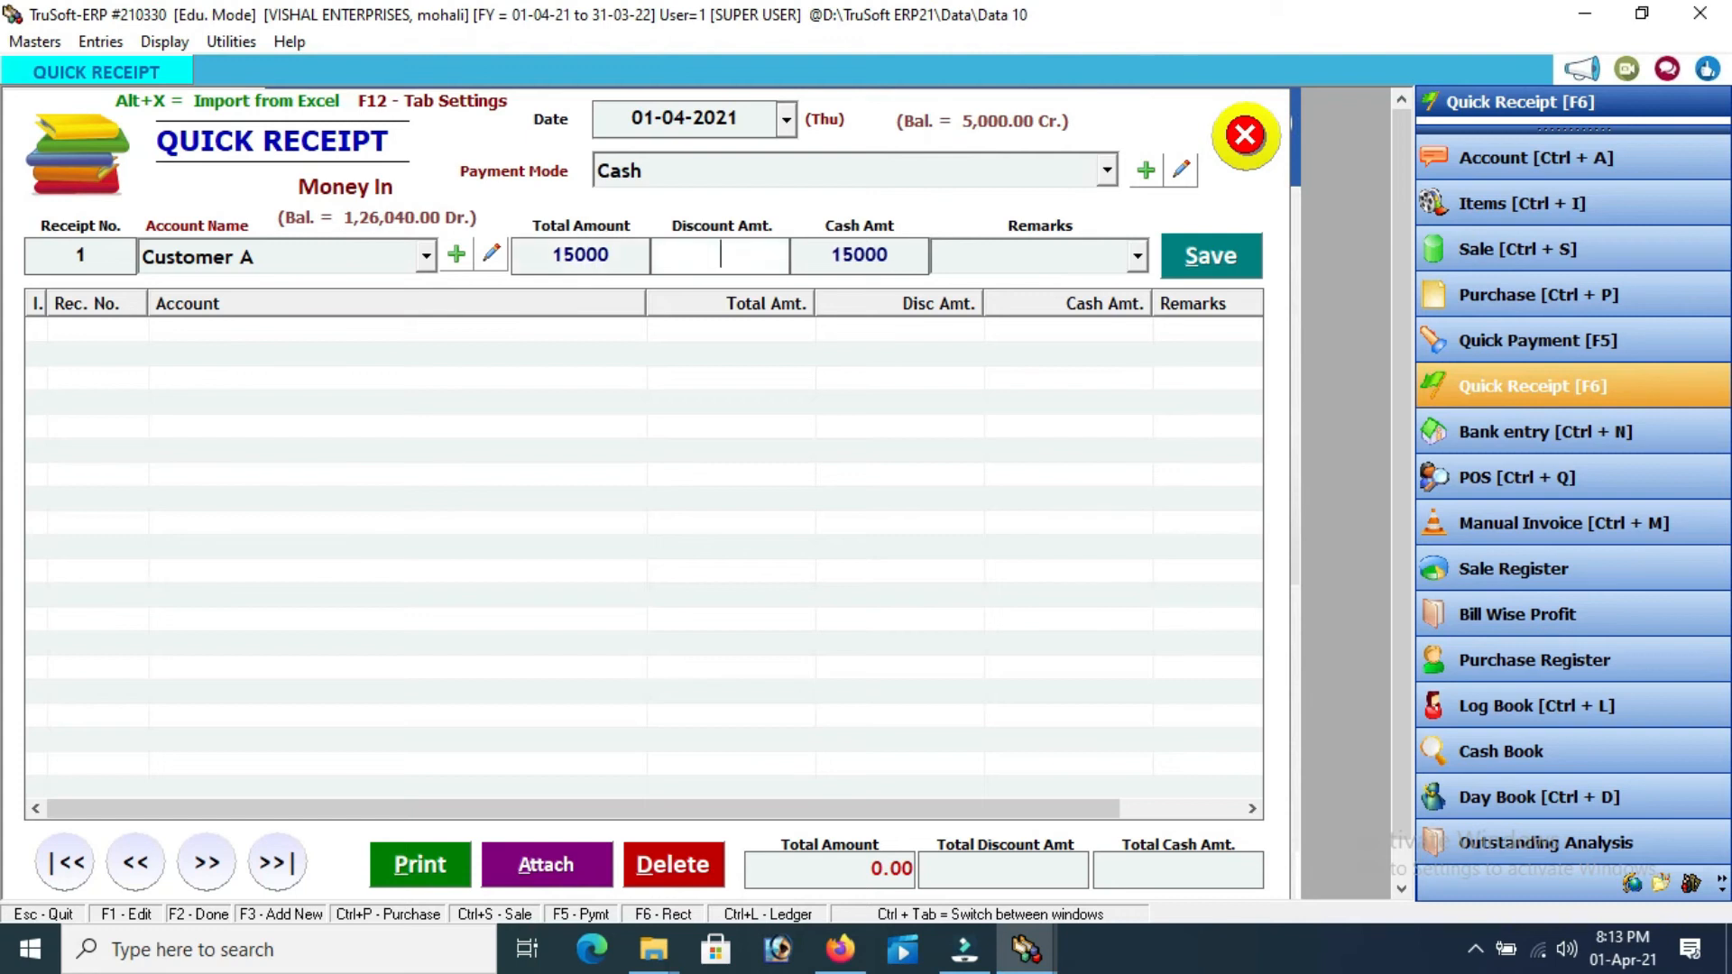
pyautogui.write('tv')
pyautogui.press('Return')
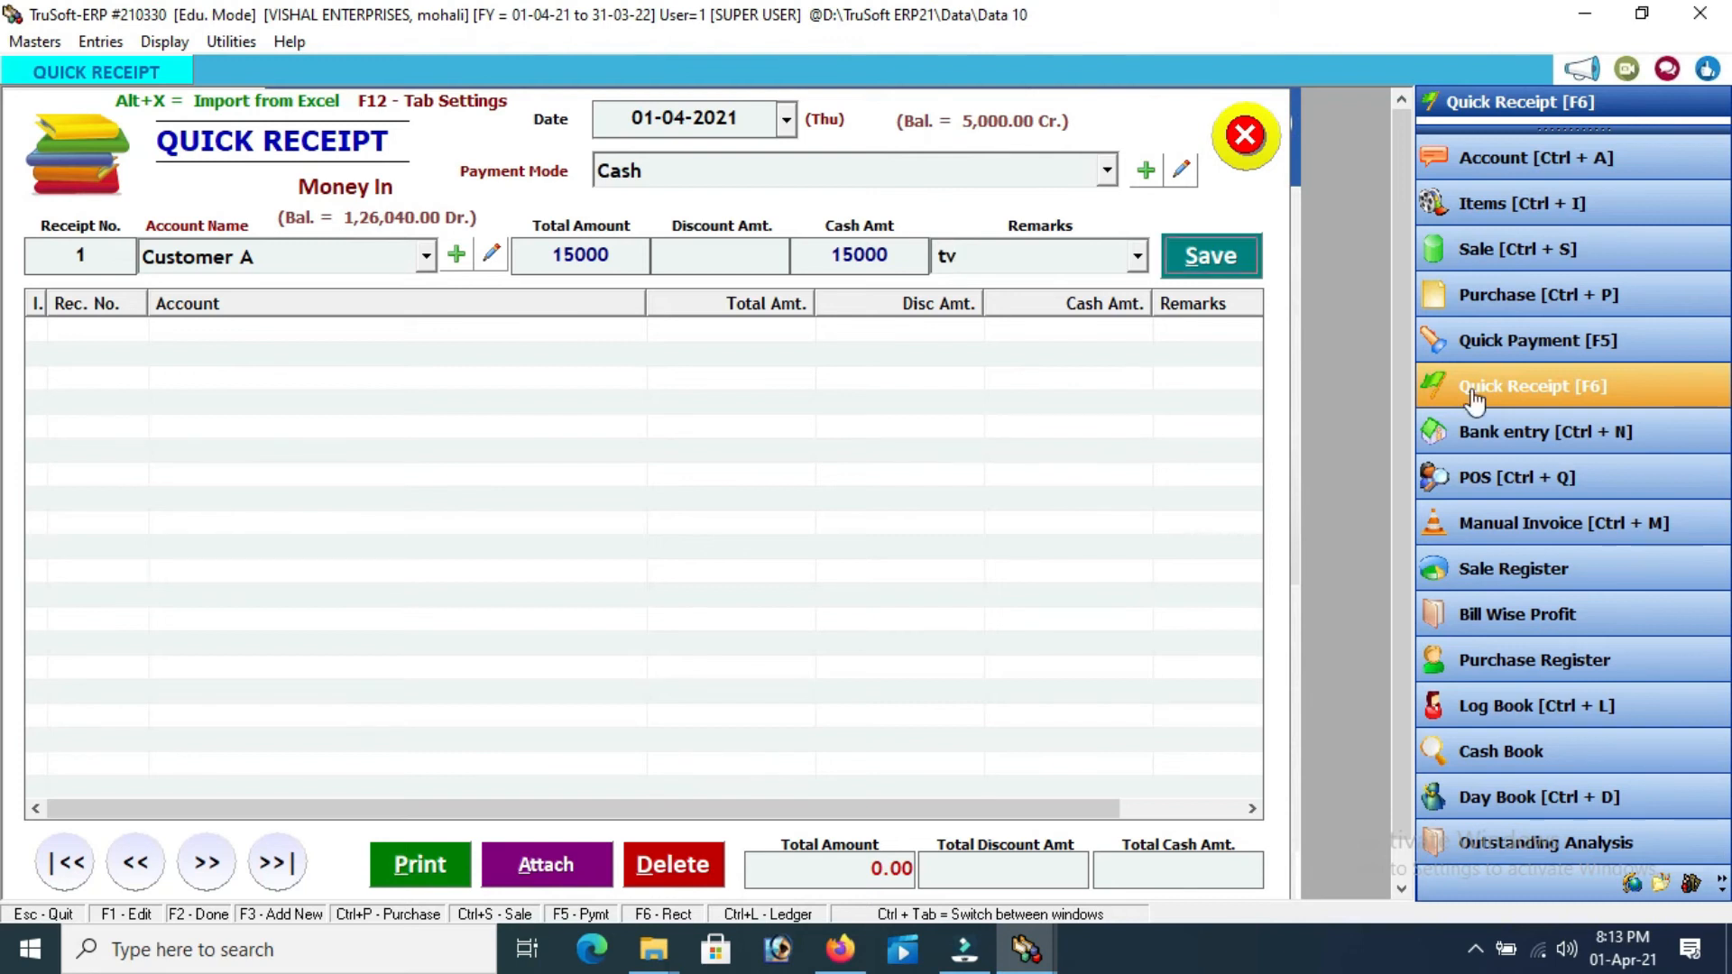
pyautogui.press('Return')
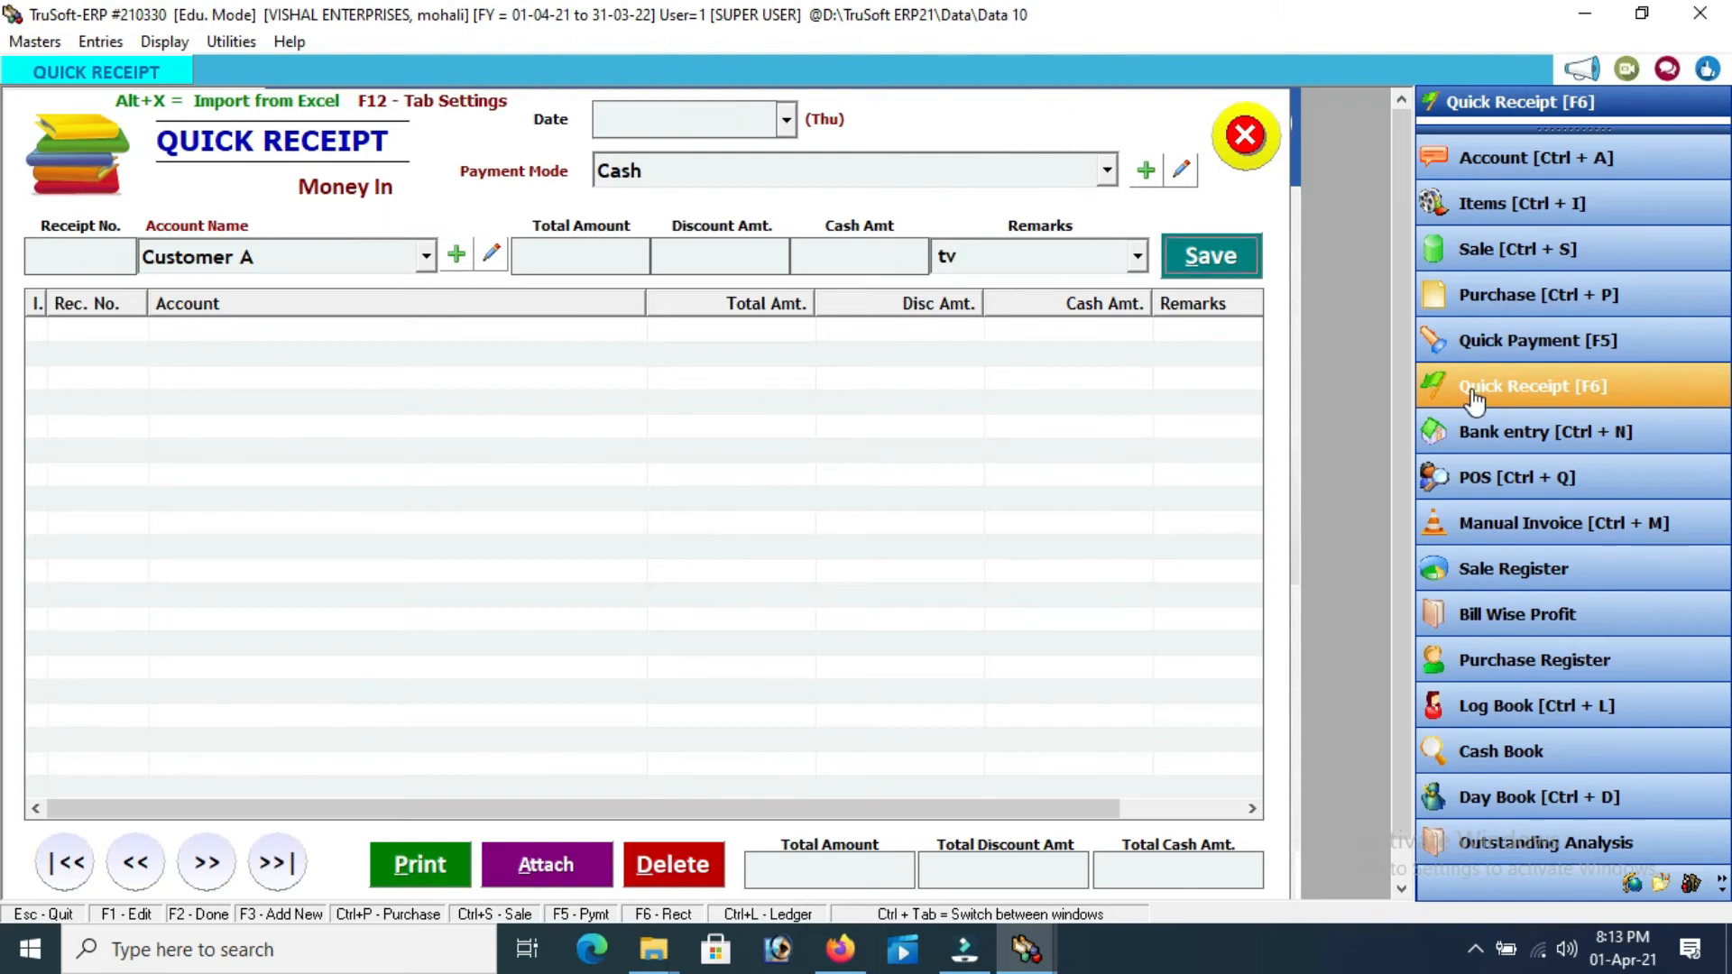
pyautogui.click(1237, 139)
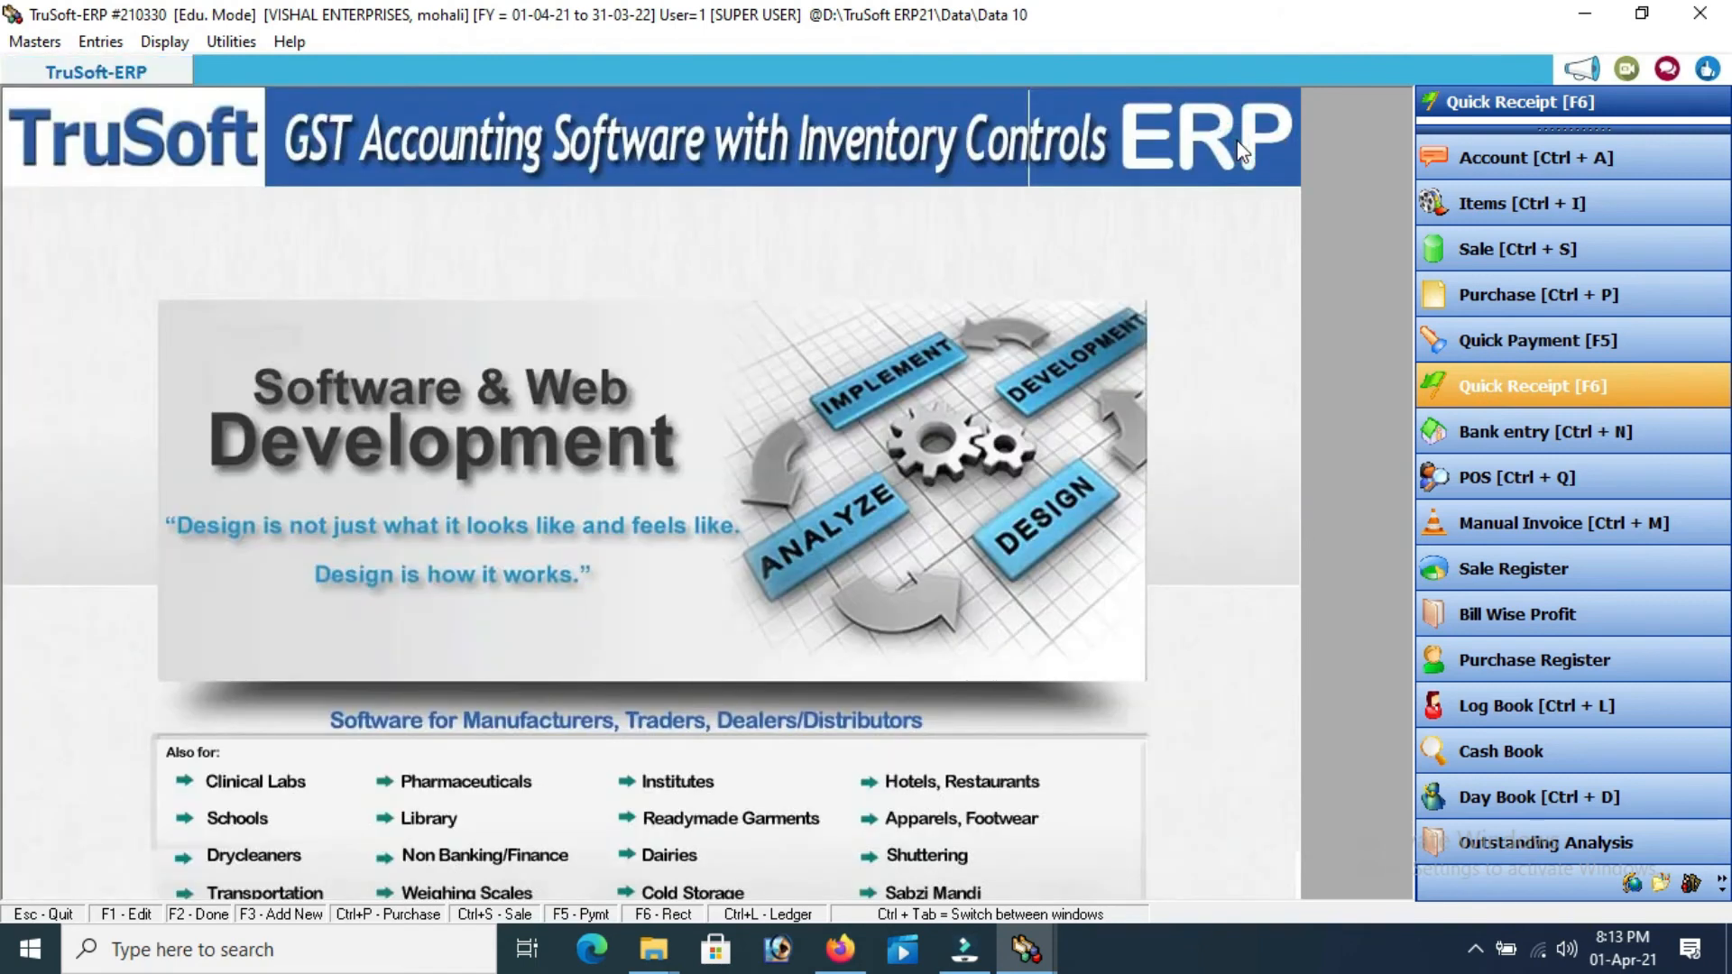
# Open a Bank Entry dated 01-04-2021
pyautogui.click(1491, 442)
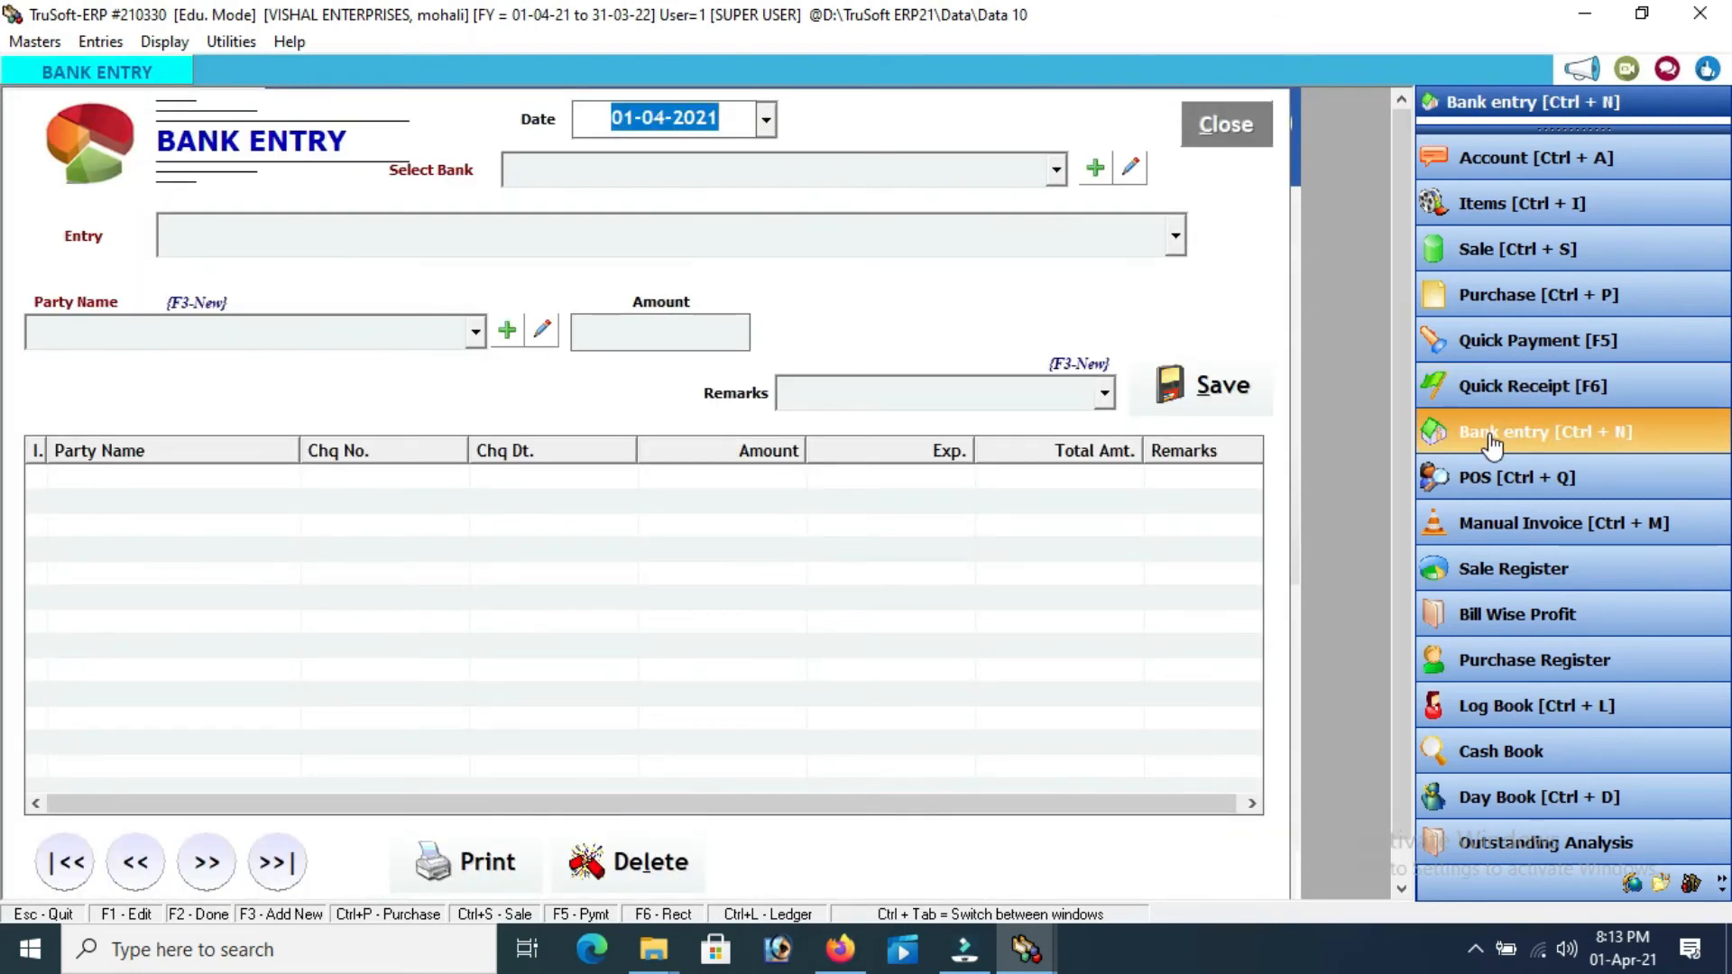
pyautogui.press('Return')
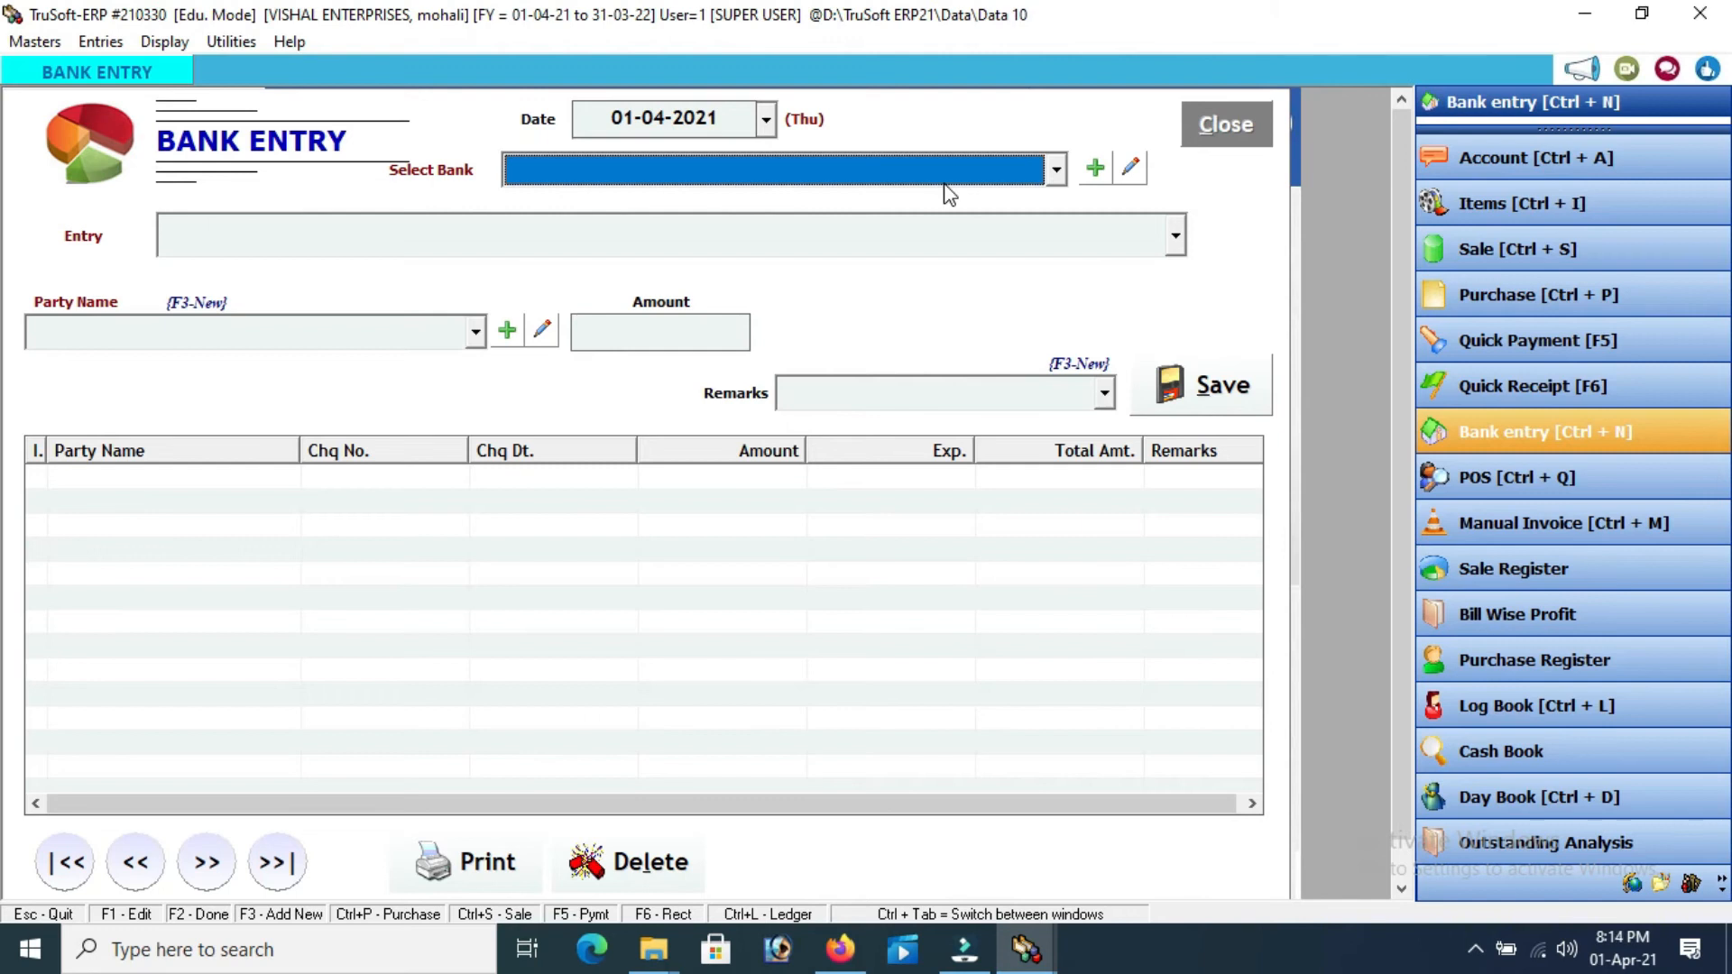
# Add a bank account named 'sbi' in the Bank Accounts group and save it
pyautogui.click(1096, 167)
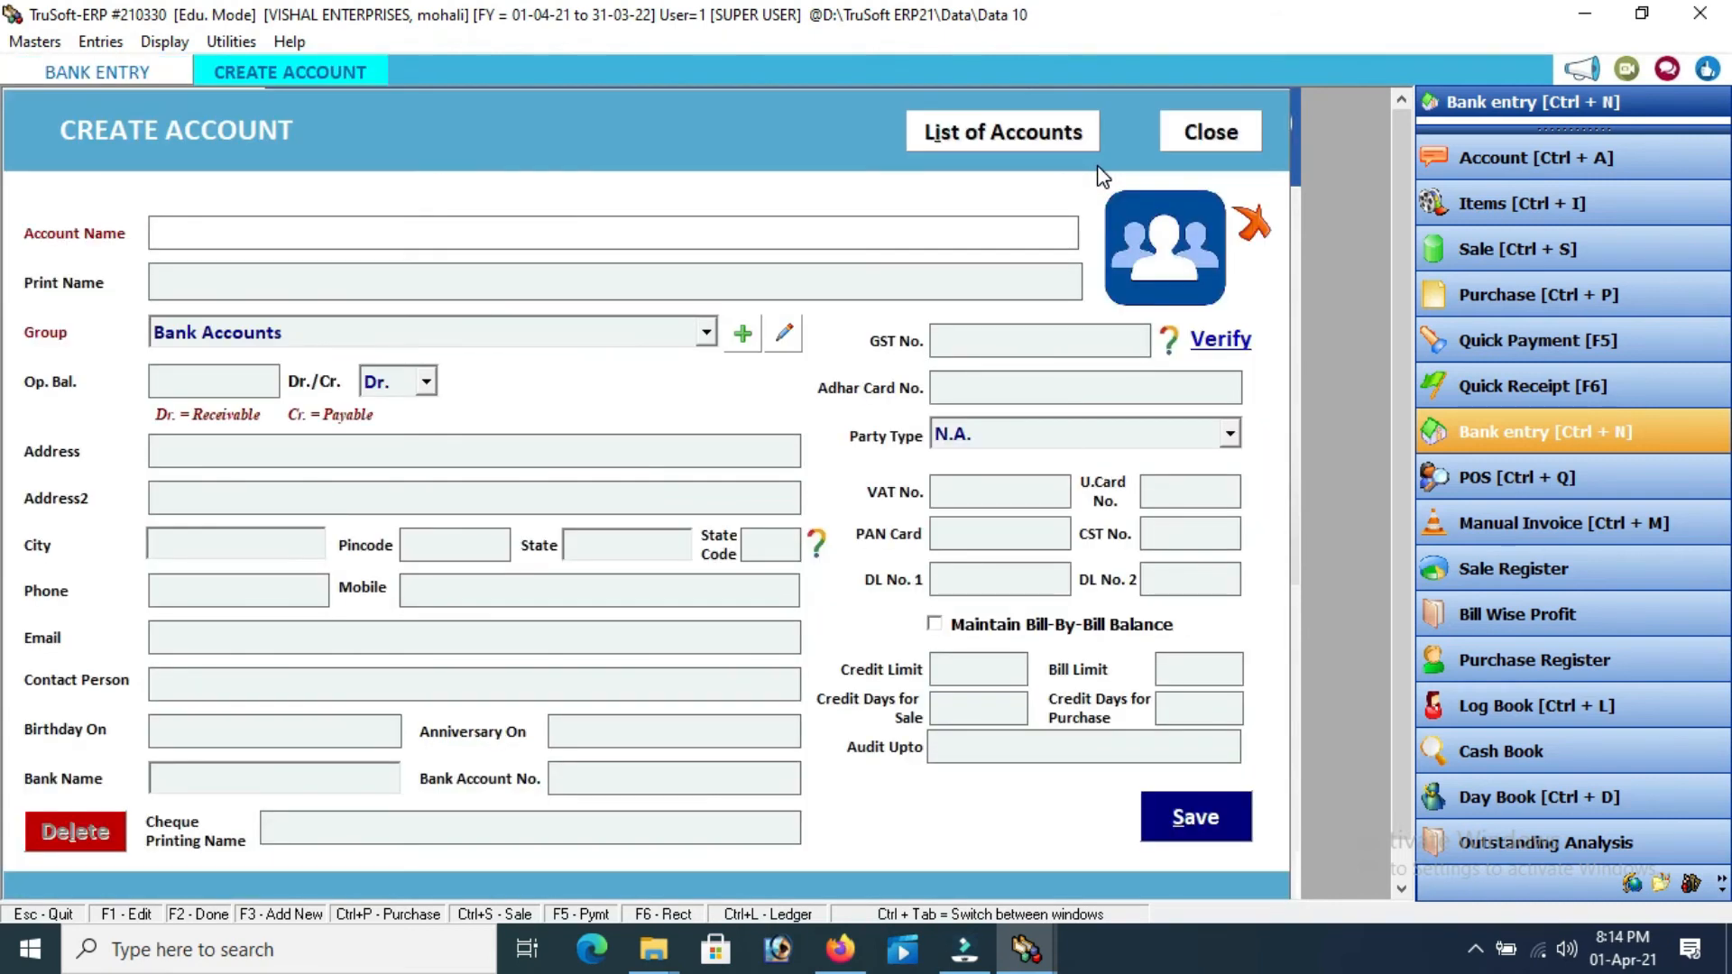
pyautogui.write('sbi')
pyautogui.press('Return')
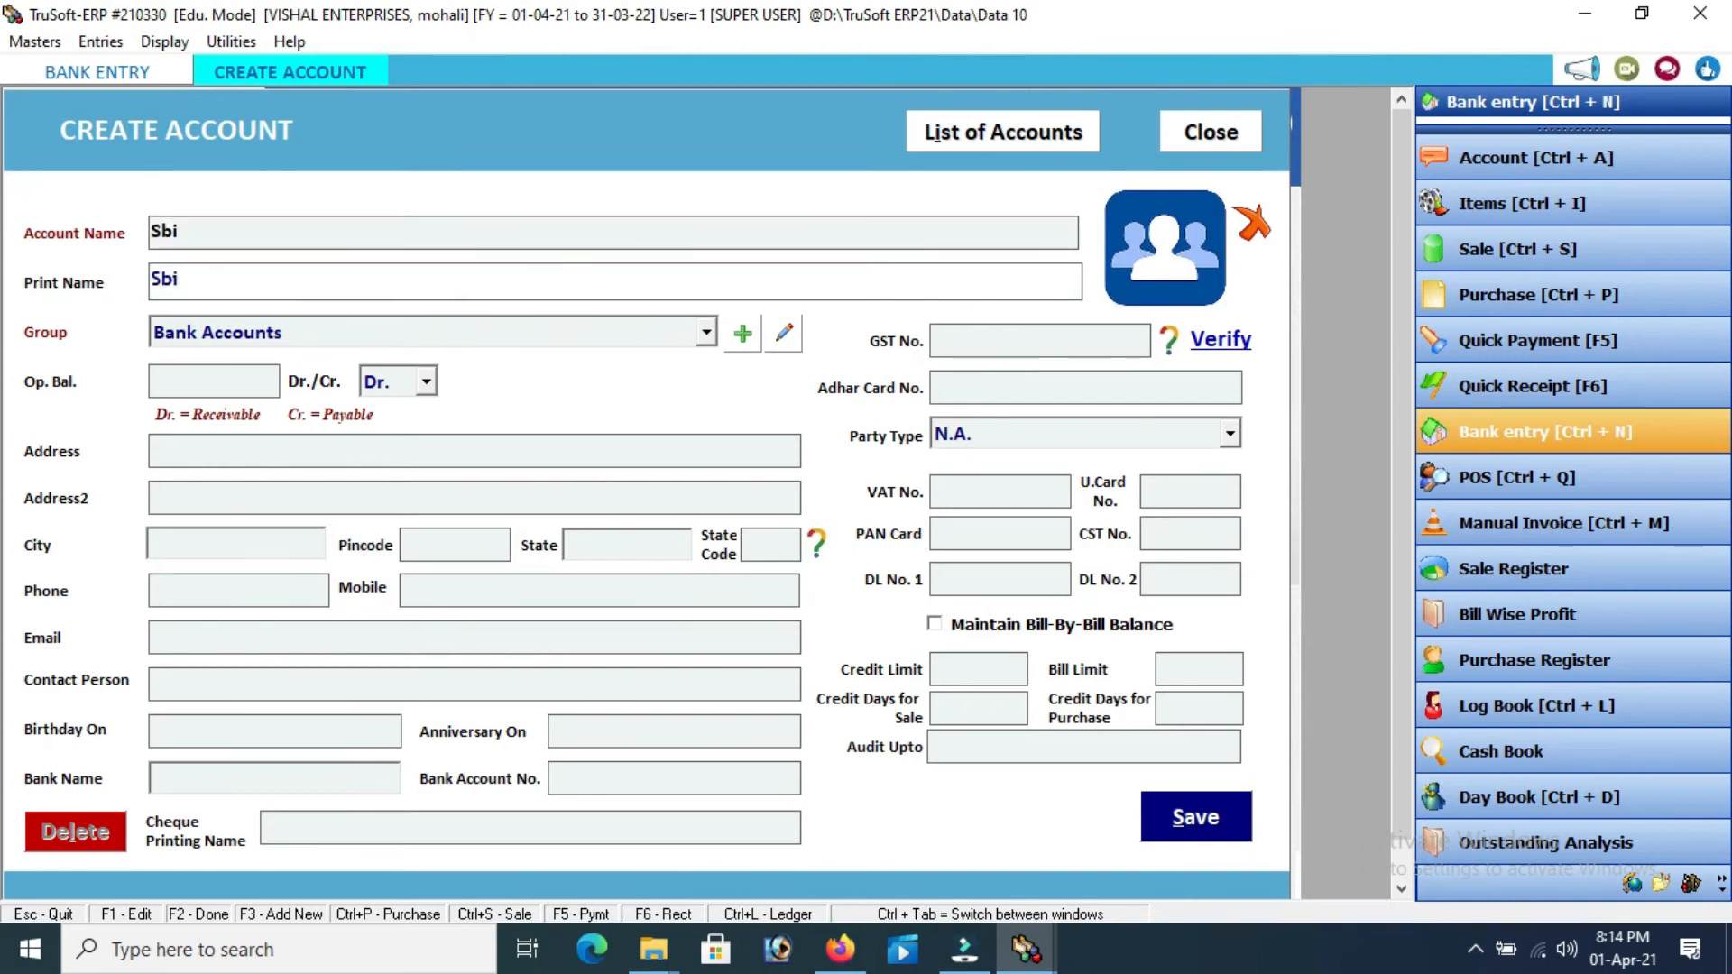
pyautogui.press('Return')
pyautogui.press('Return')
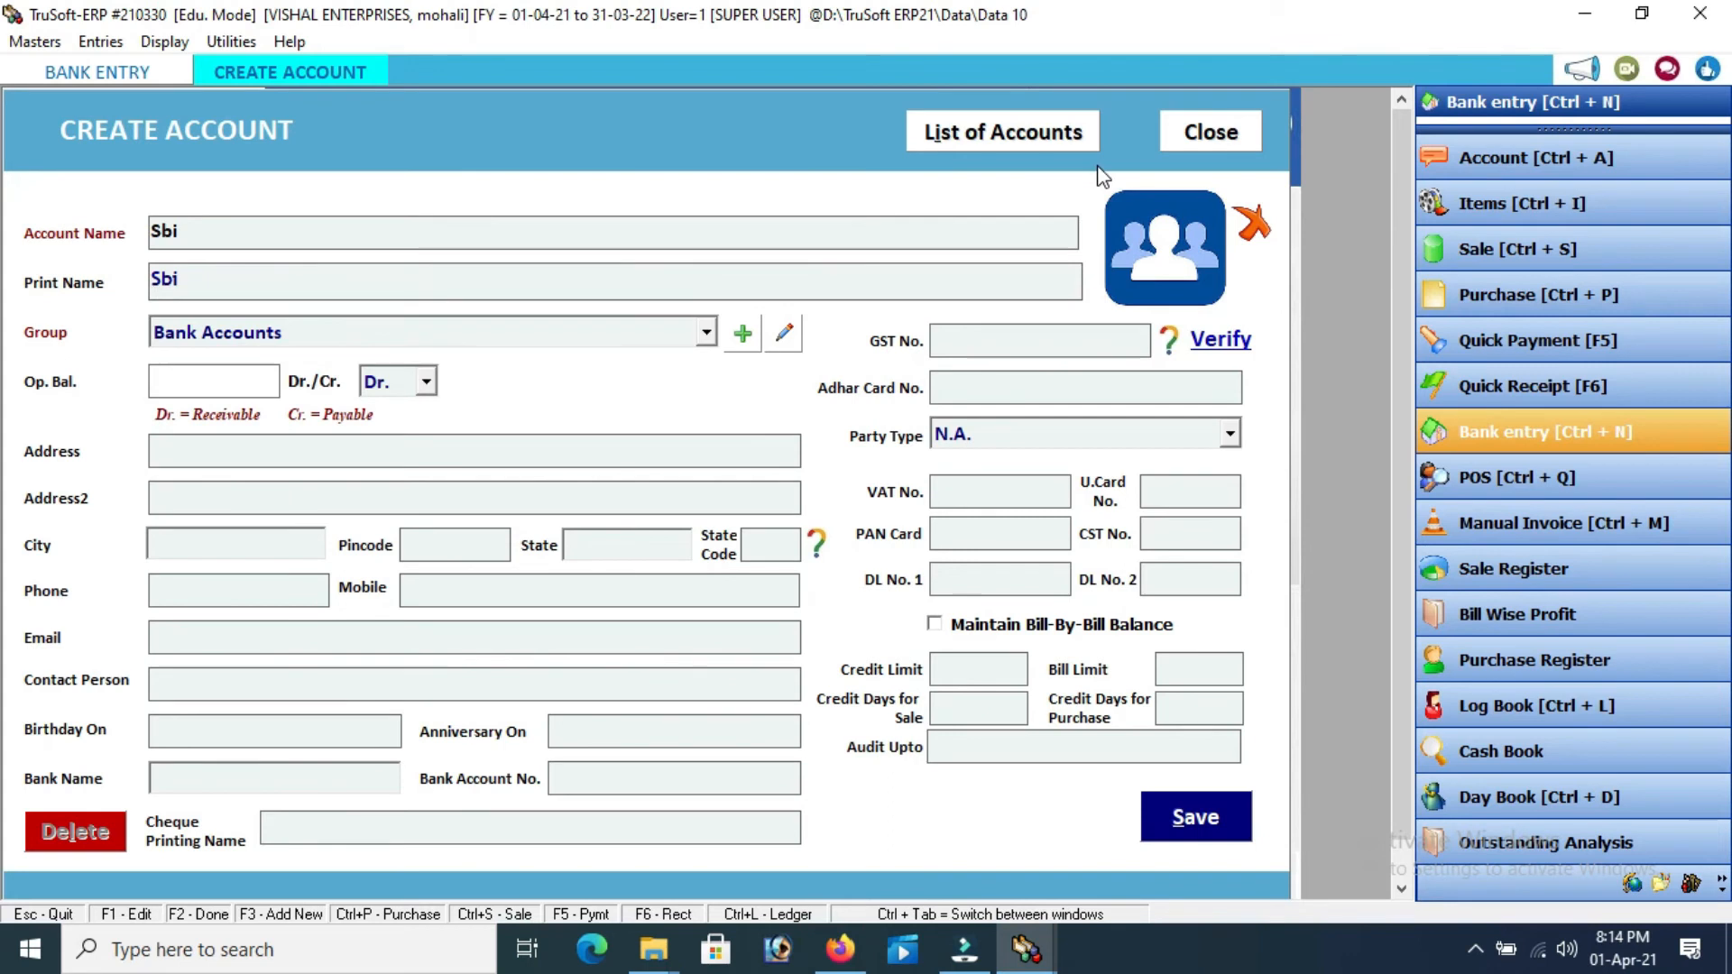
pyautogui.press('Return')
pyautogui.press('Return')
pyautogui.press('Return')
pyautogui.press('Return')
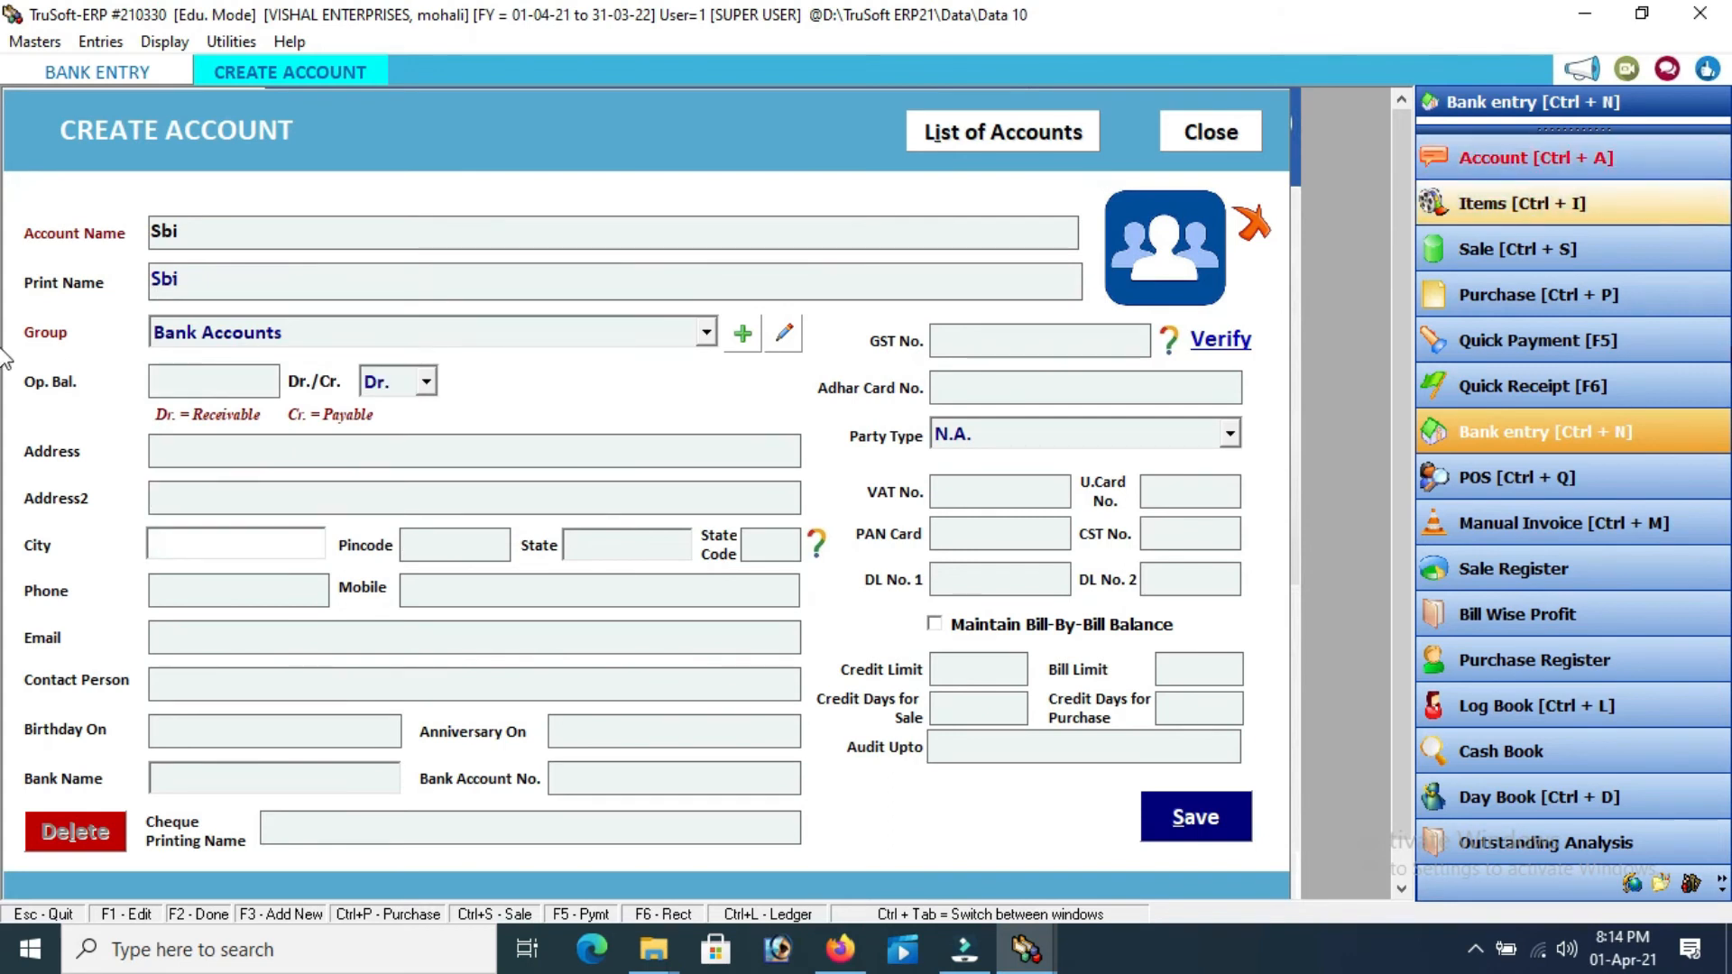
pyautogui.click(1187, 816)
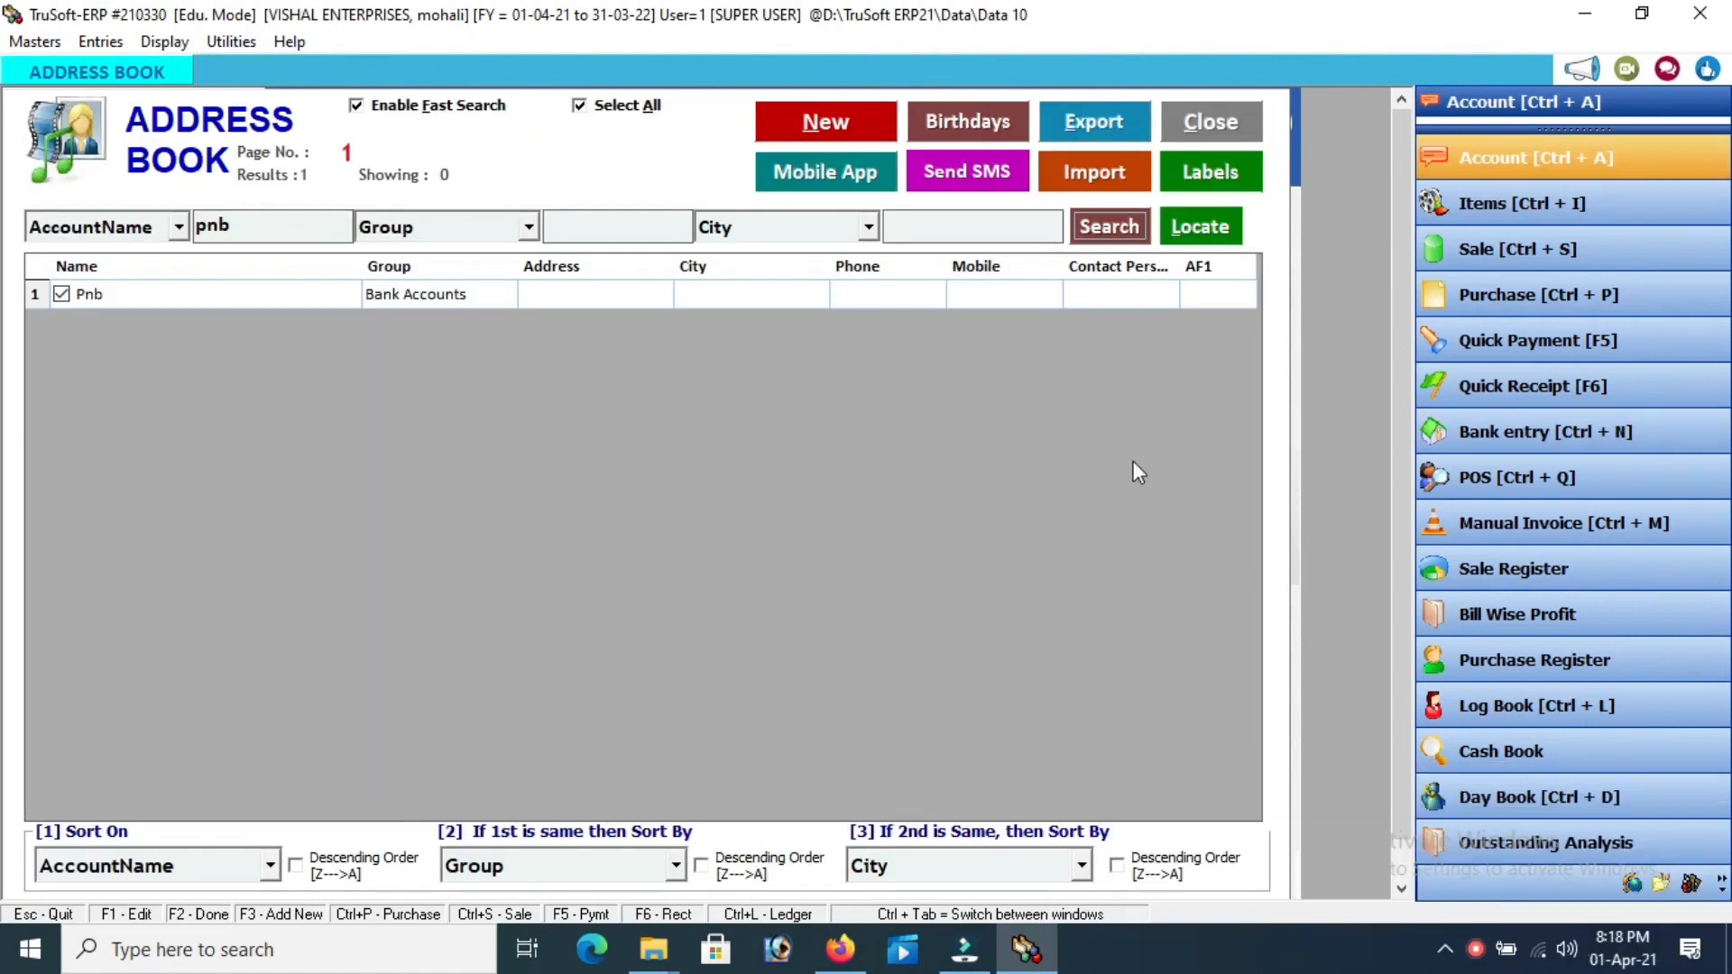
# Close the Address Book and reopen Bank Entry, whose bank list now shows Pnb and Sbi
pyautogui.click(1220, 122)
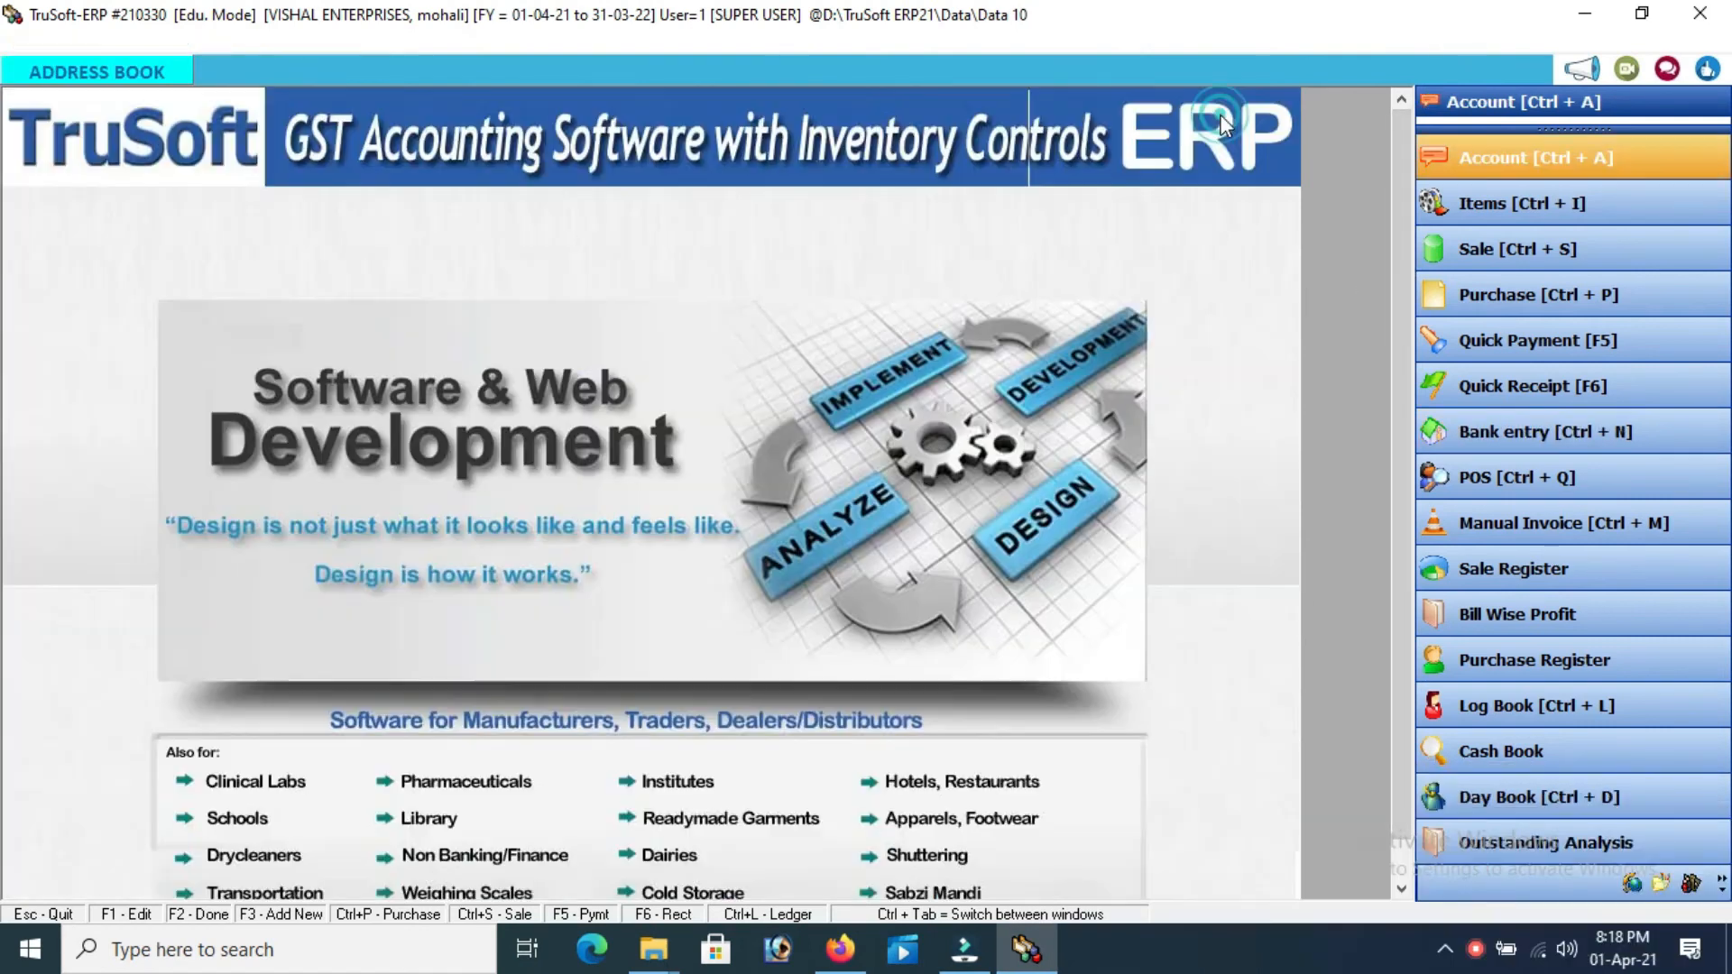
pyautogui.click(1499, 441)
pyautogui.press('Return')
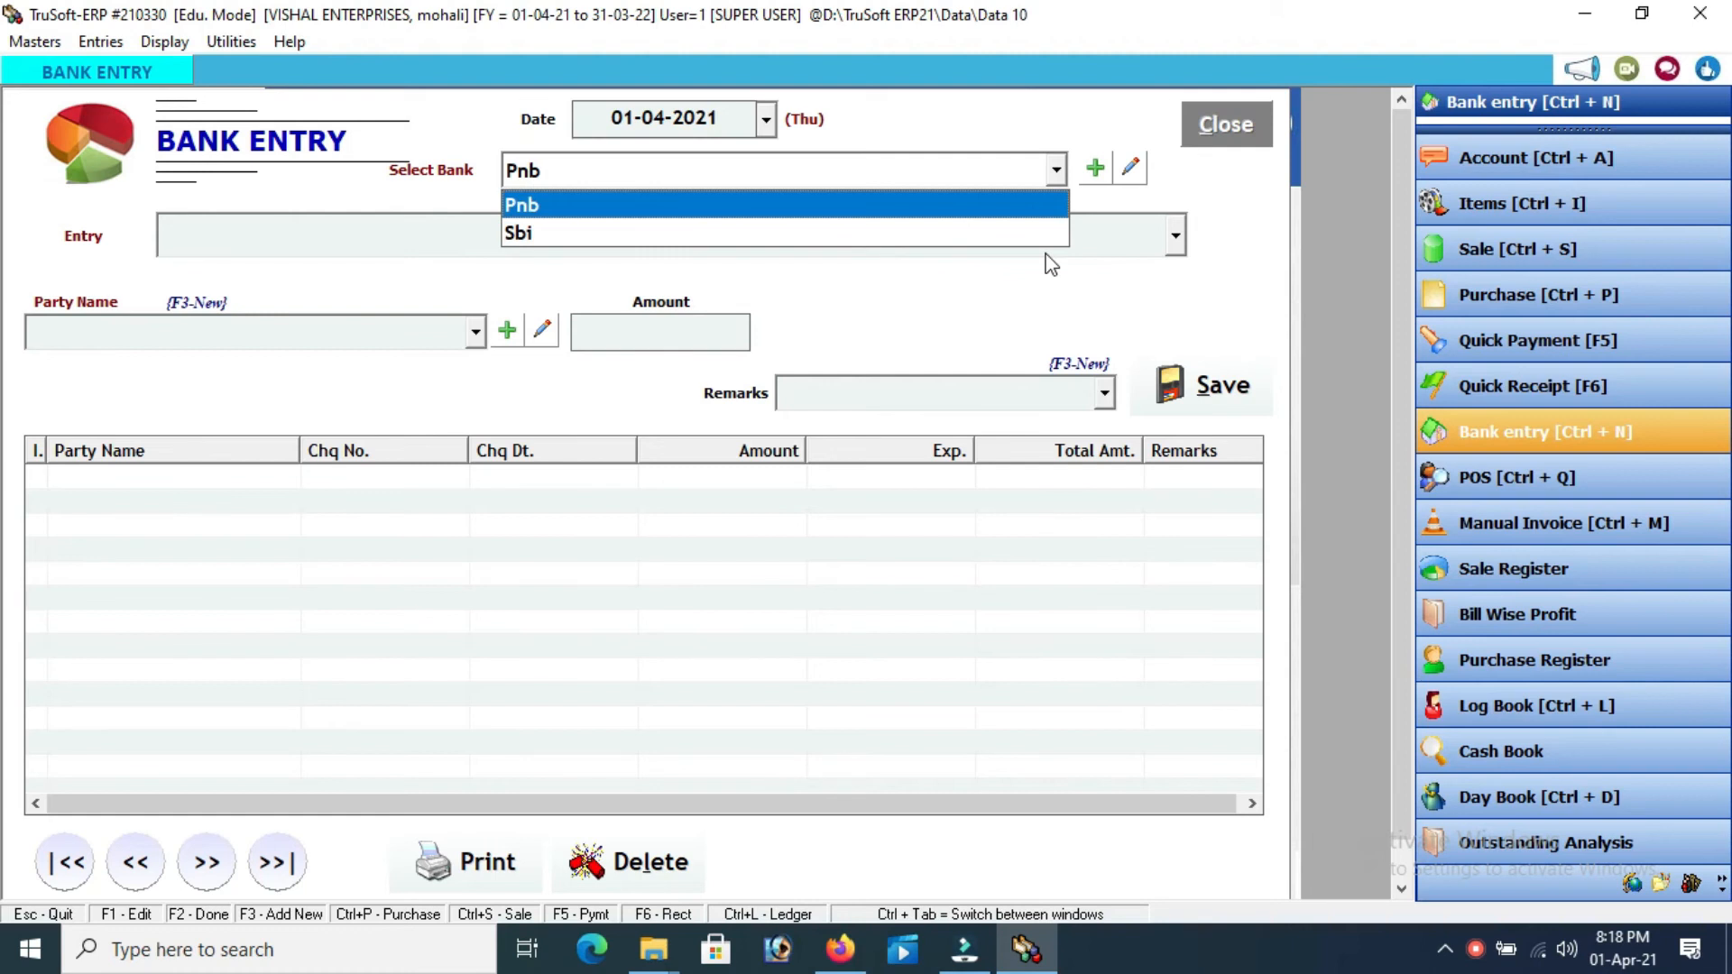
# Choose Sbi as the bank, Cheque Issued as the type, and Supplier A as the party
pyautogui.press('Down')
pyautogui.press('Return')
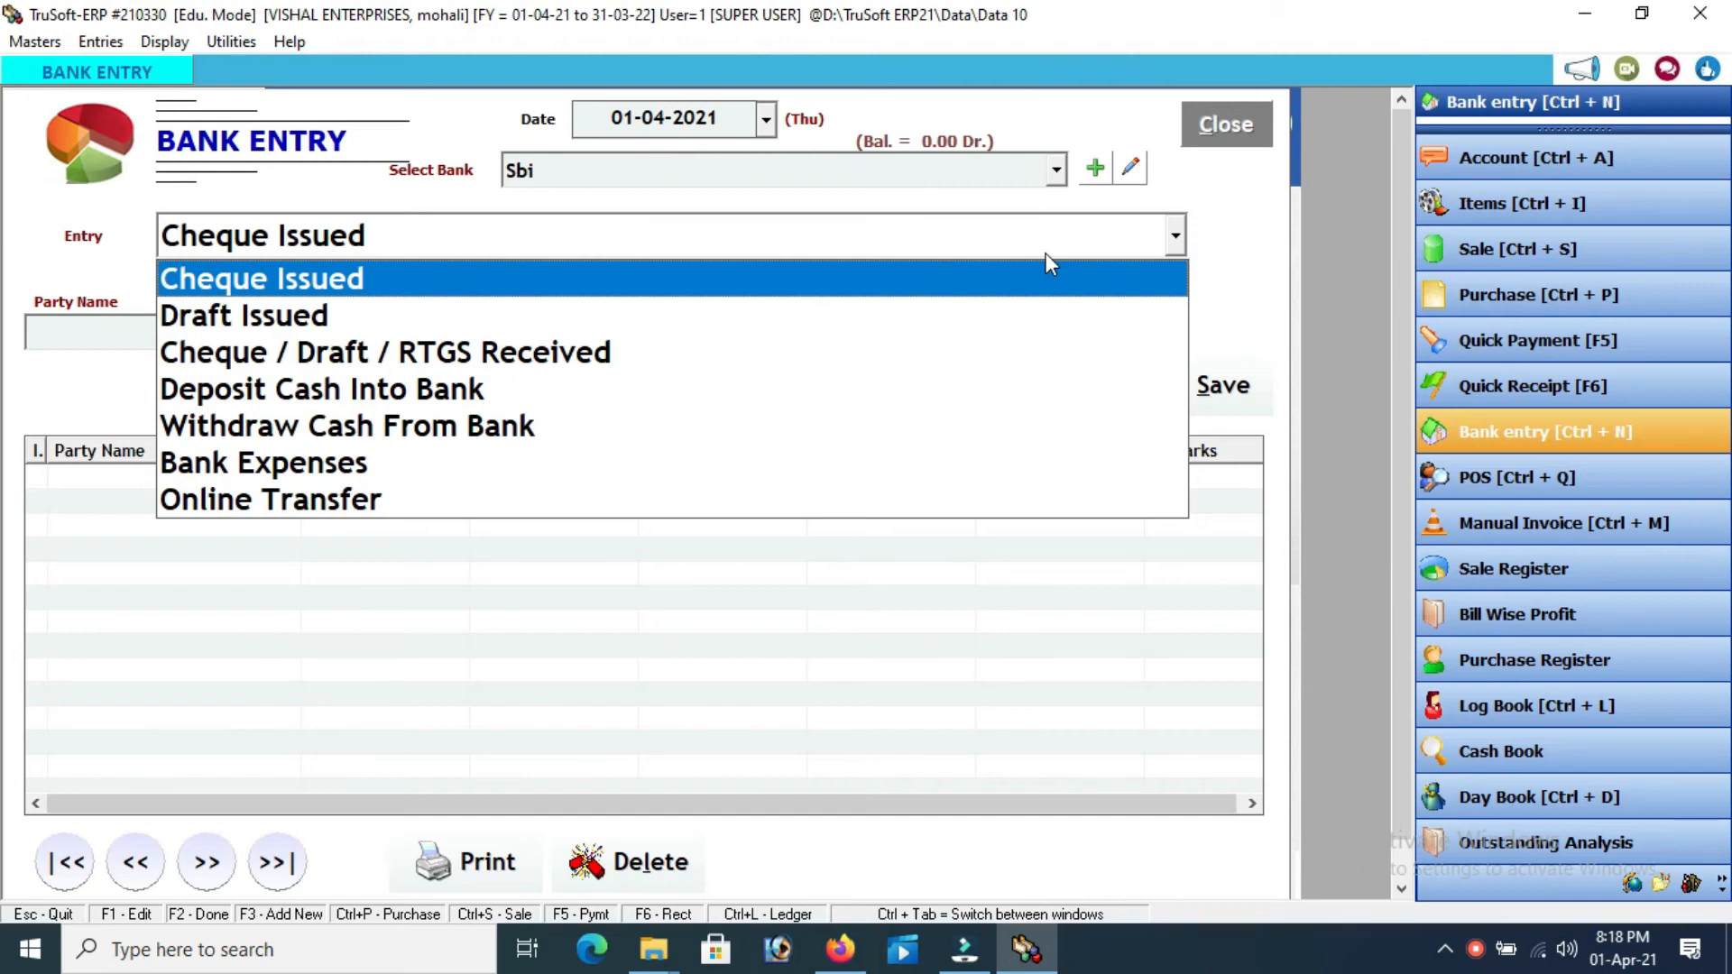
pyautogui.press('Return')
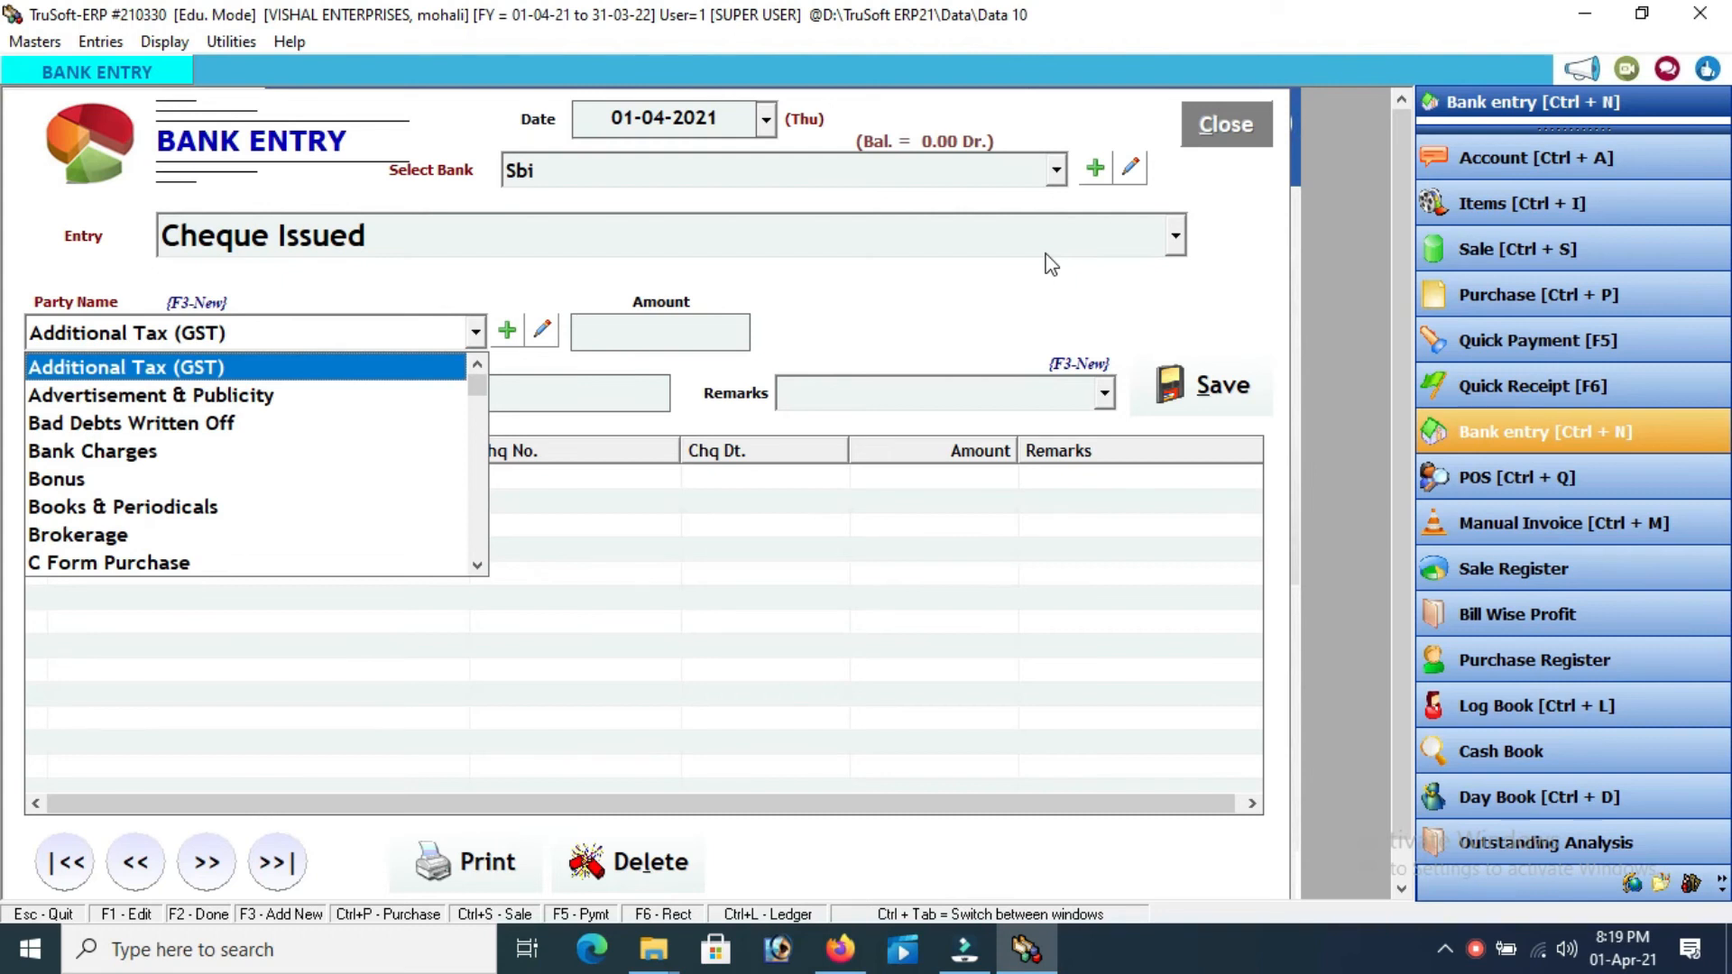
pyautogui.write('s')
pyautogui.press('Down')
pyautogui.press('Down')
pyautogui.press('Down')
pyautogui.press('Down')
pyautogui.press('Down')
pyautogui.press('Down')
pyautogui.press('Down')
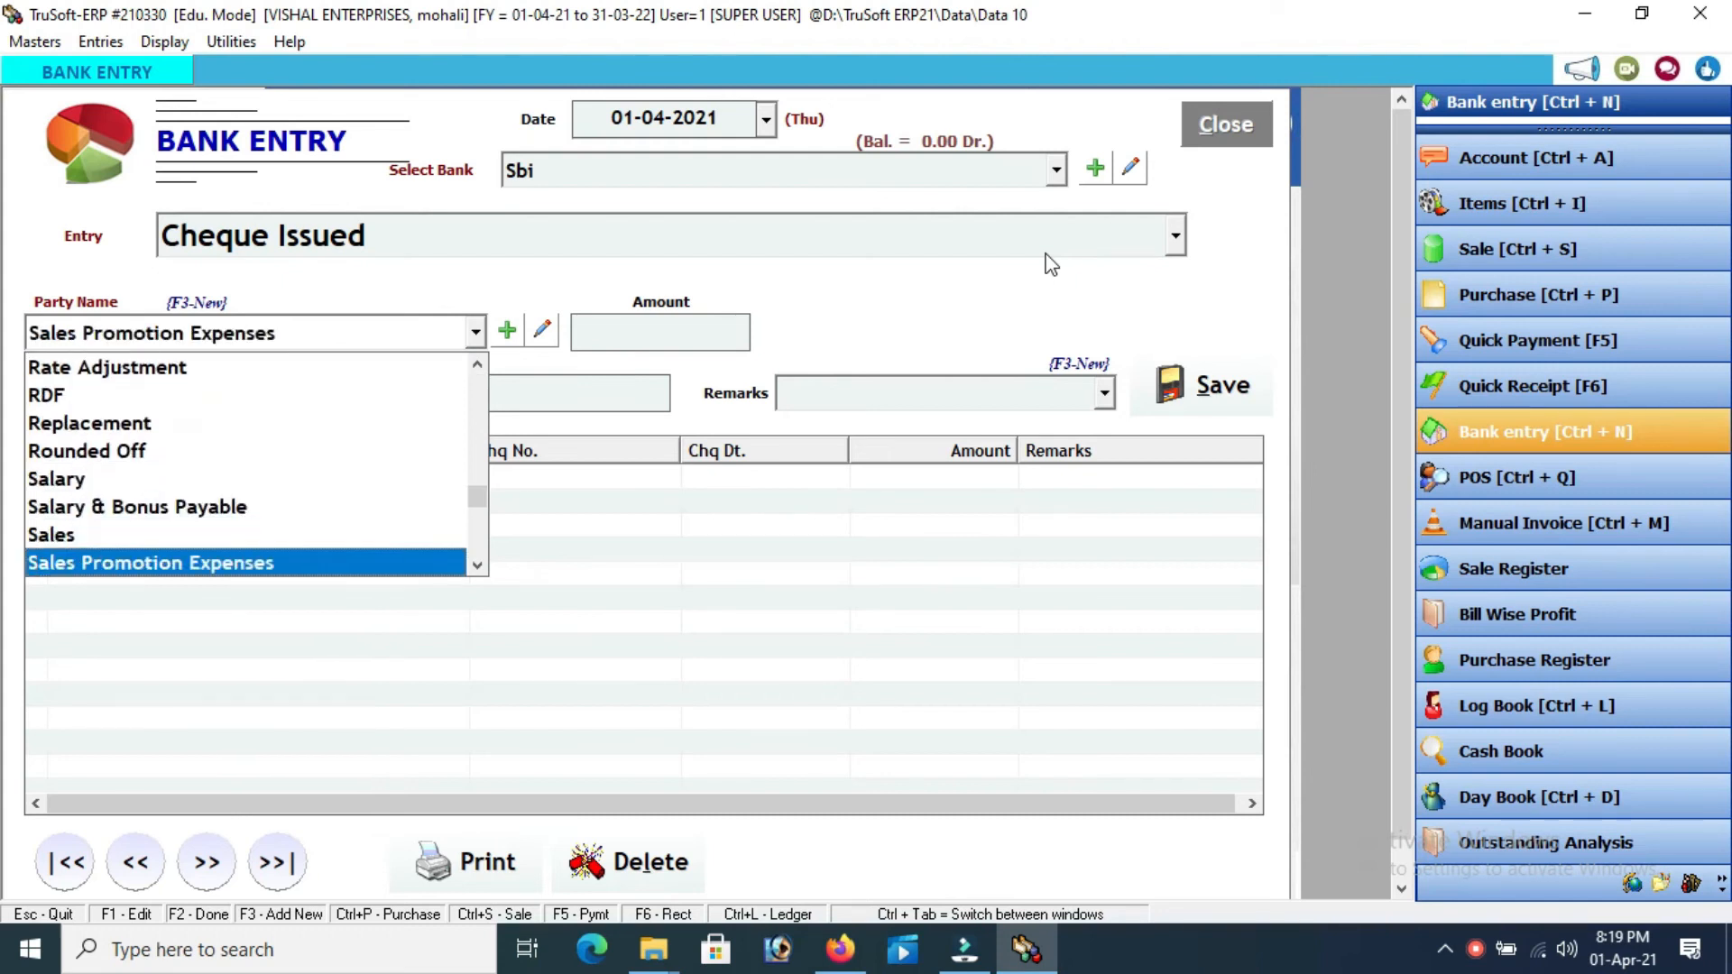
pyautogui.press('Down')
pyautogui.press('Down')
pyautogui.press('Down')
pyautogui.press('Down')
pyautogui.press('Down')
pyautogui.press('Down')
pyautogui.press('Down')
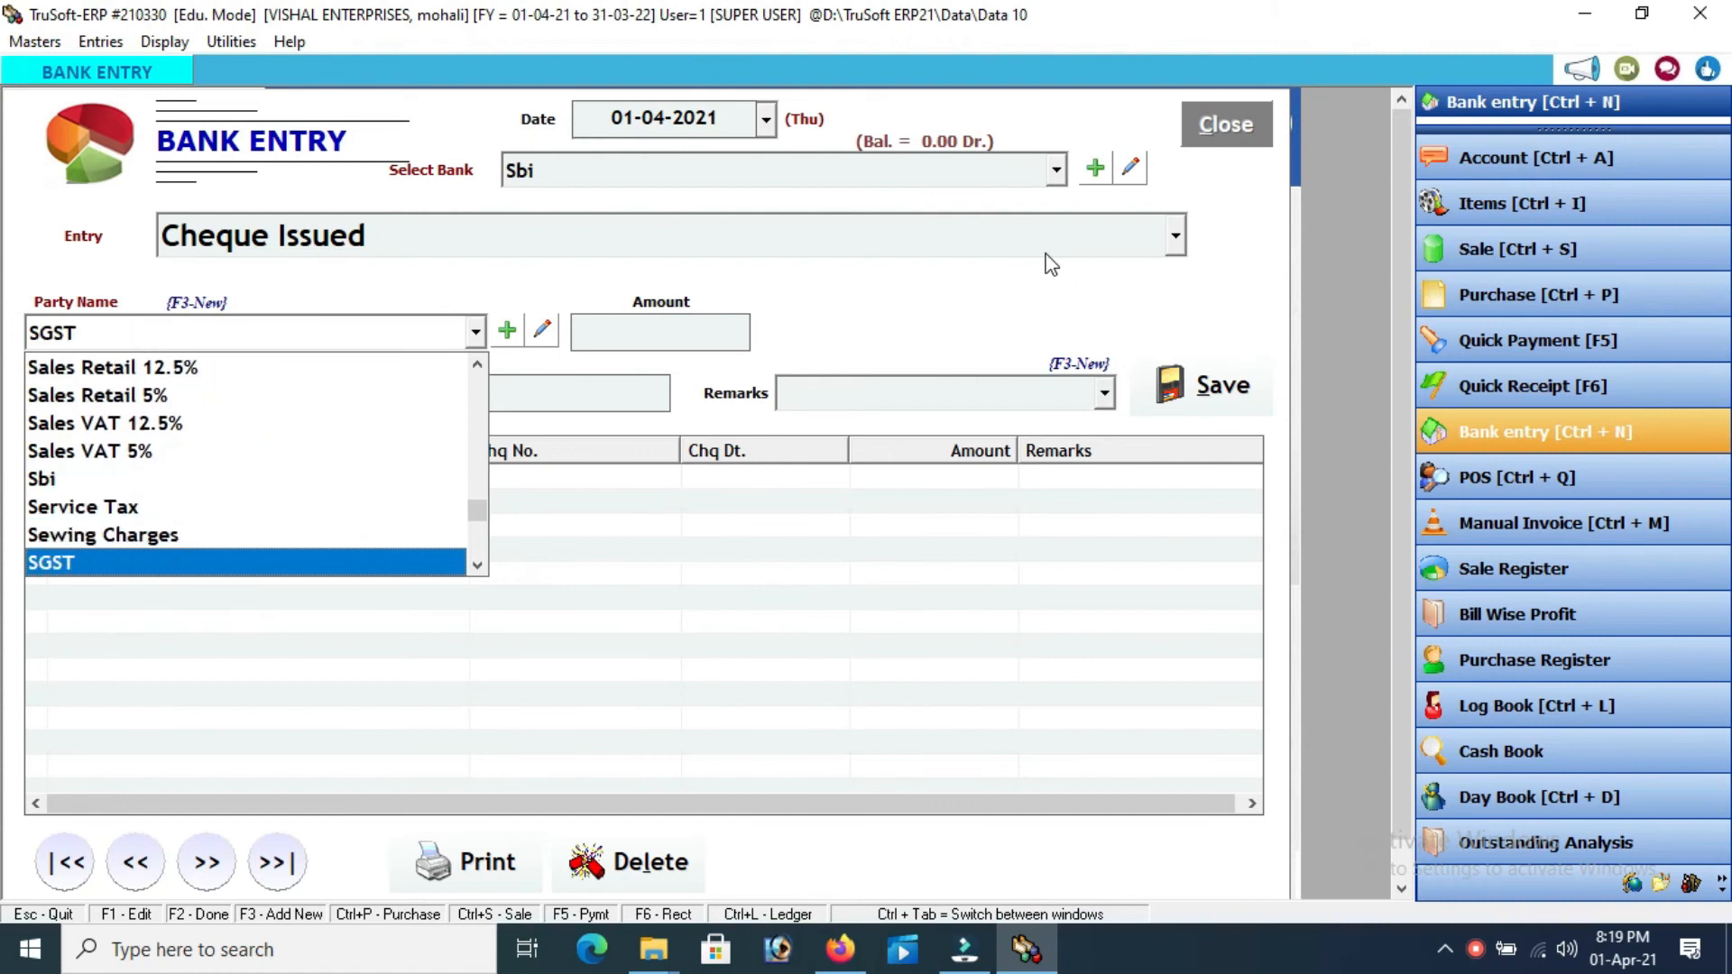
pyautogui.press('Down')
pyautogui.press('Down')
pyautogui.press('Down')
pyautogui.press('Down')
pyautogui.press('Down')
pyautogui.press('Down')
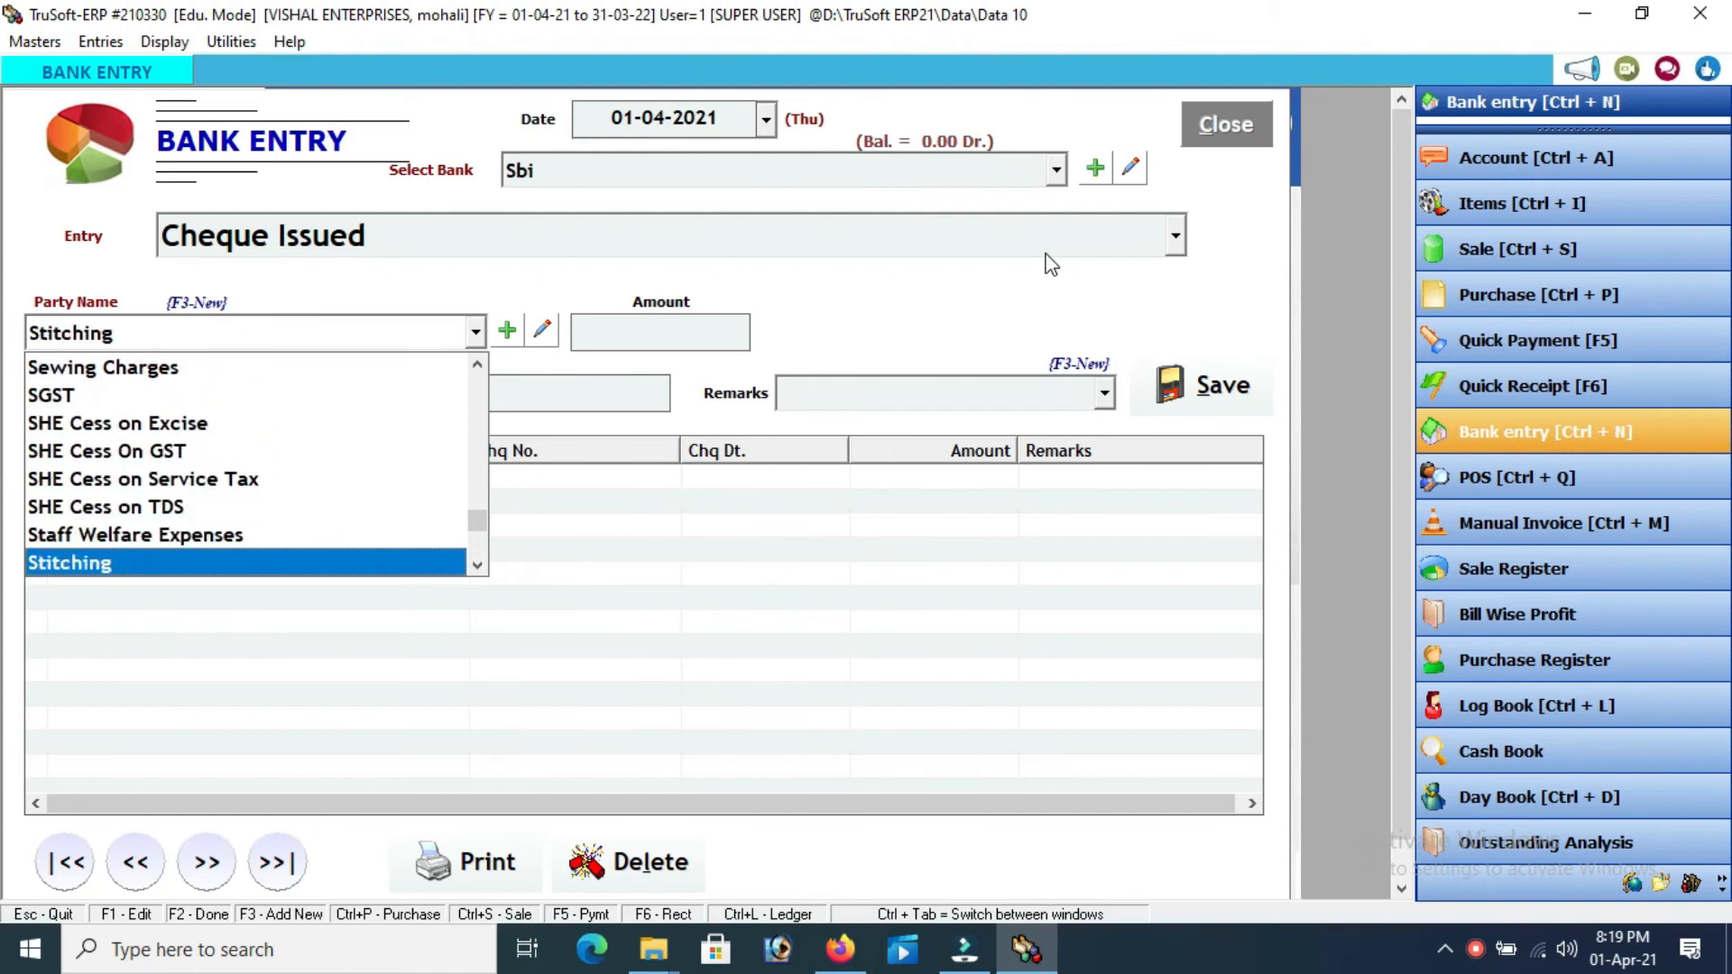
pyautogui.press('Up')
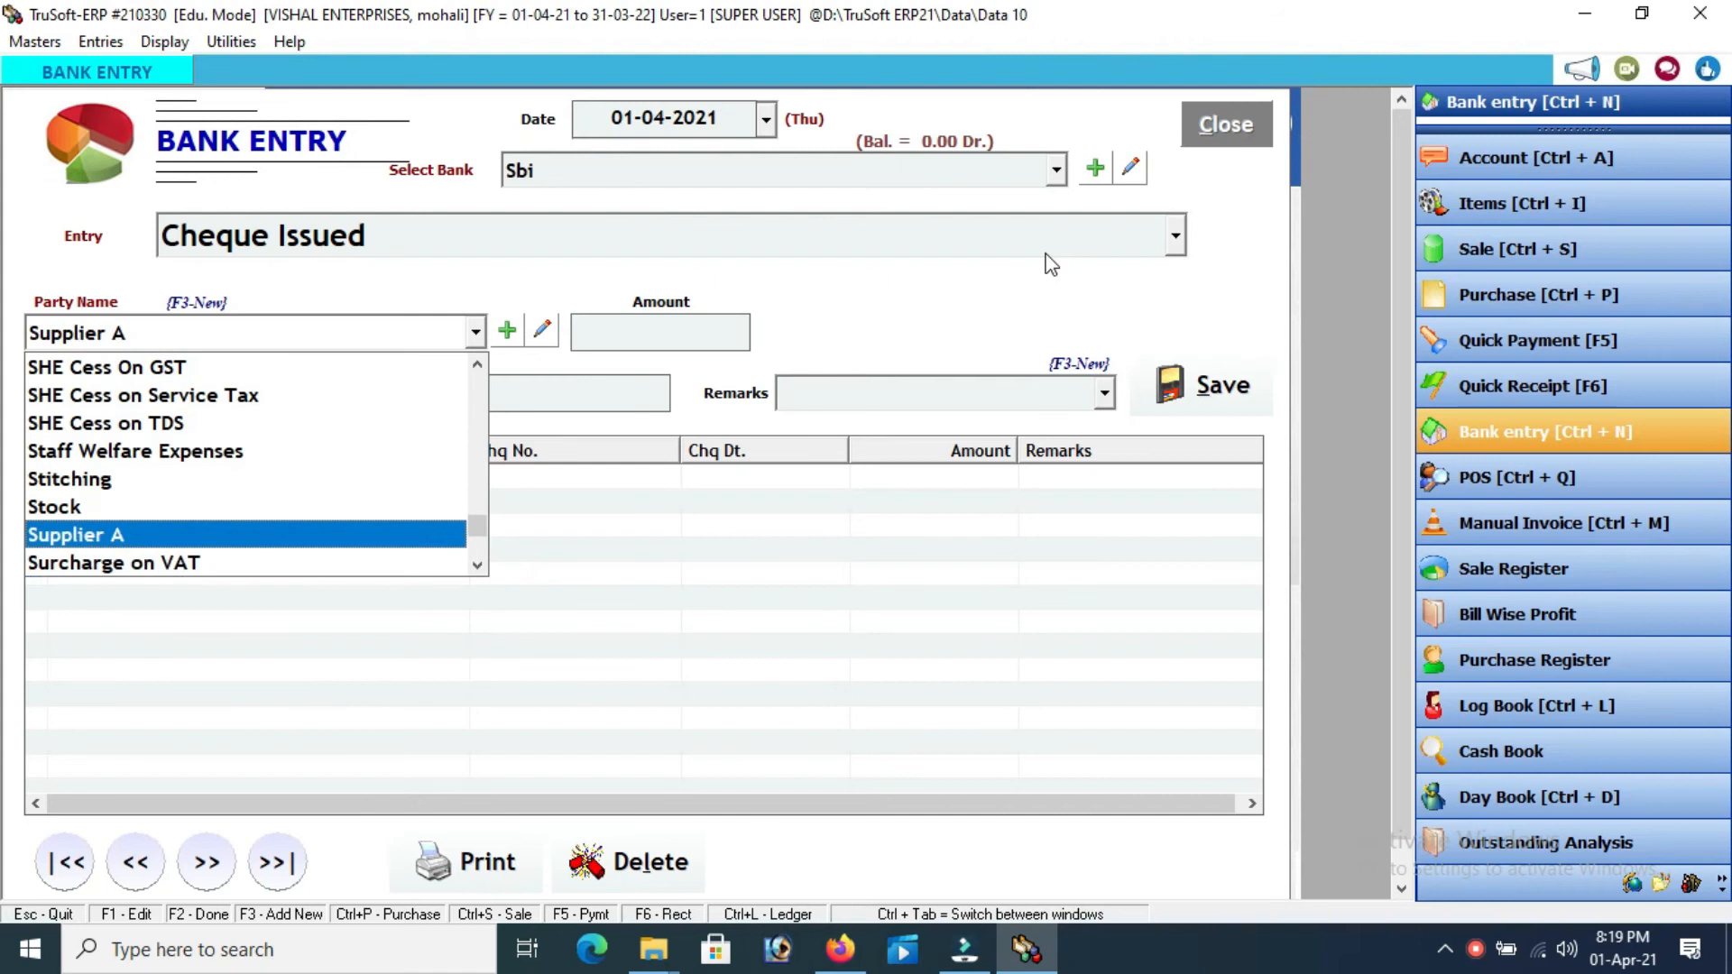
pyautogui.press('Return')
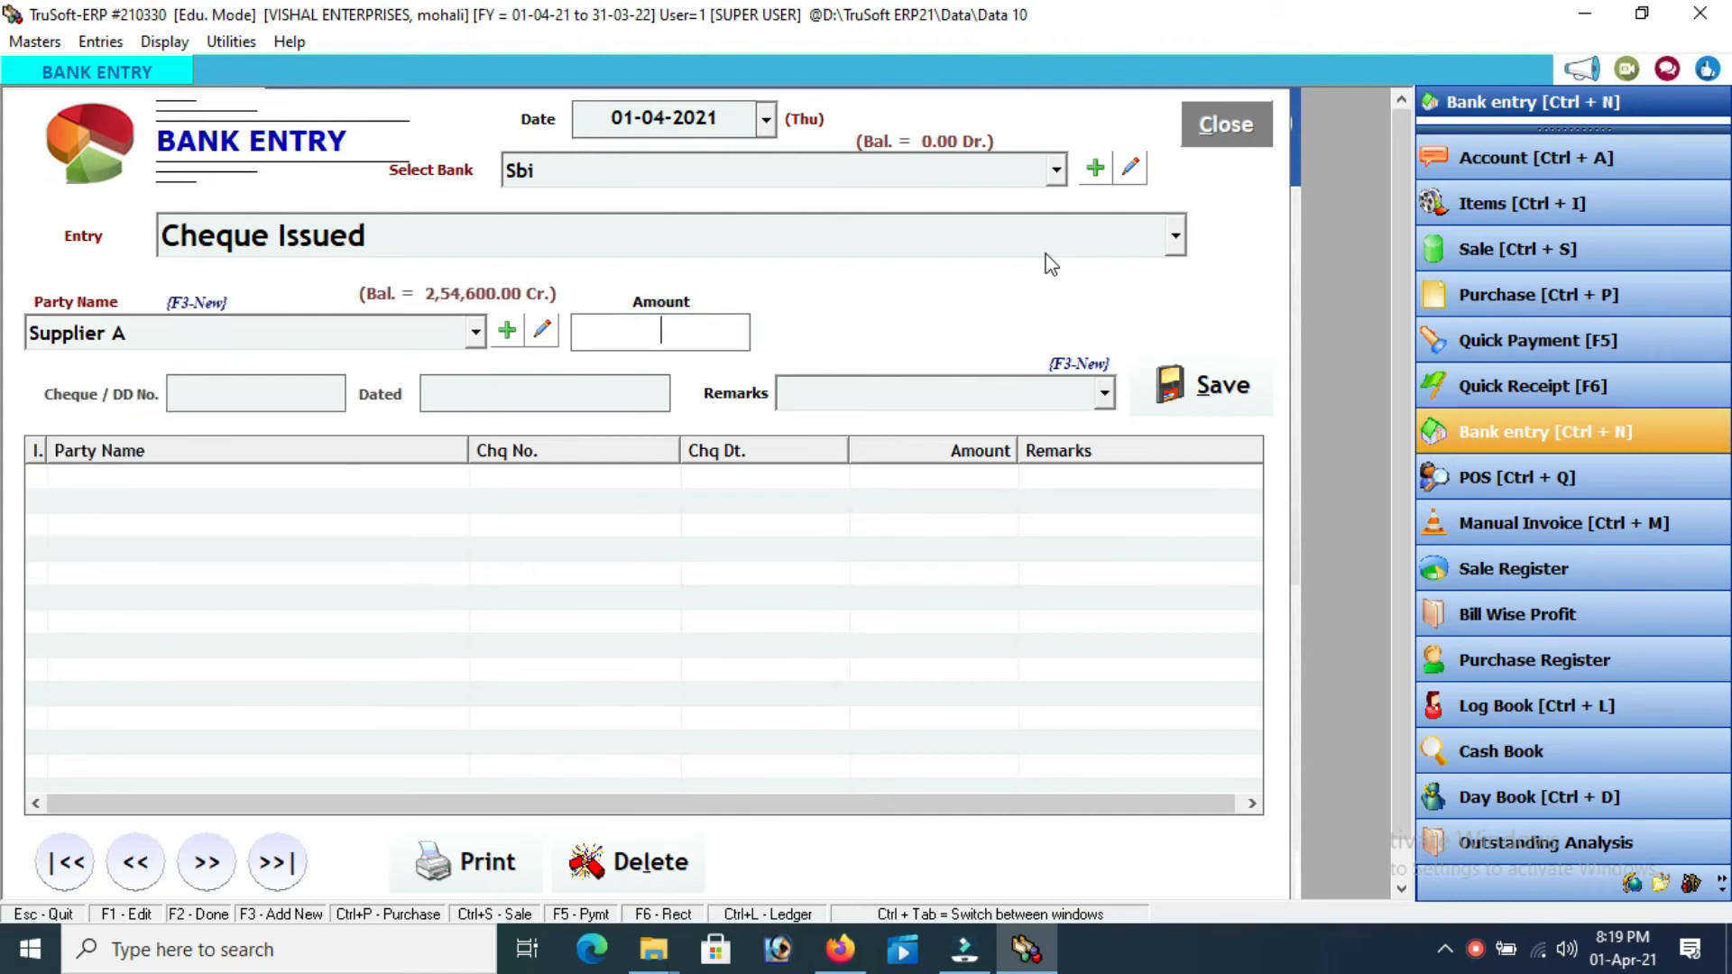
# Enter 50000, cheque no. 345674 dated 5/4/2021, remark 'for products', and save
pyautogui.write('50000')
pyautogui.press('Return')
pyautogui.write('345674')
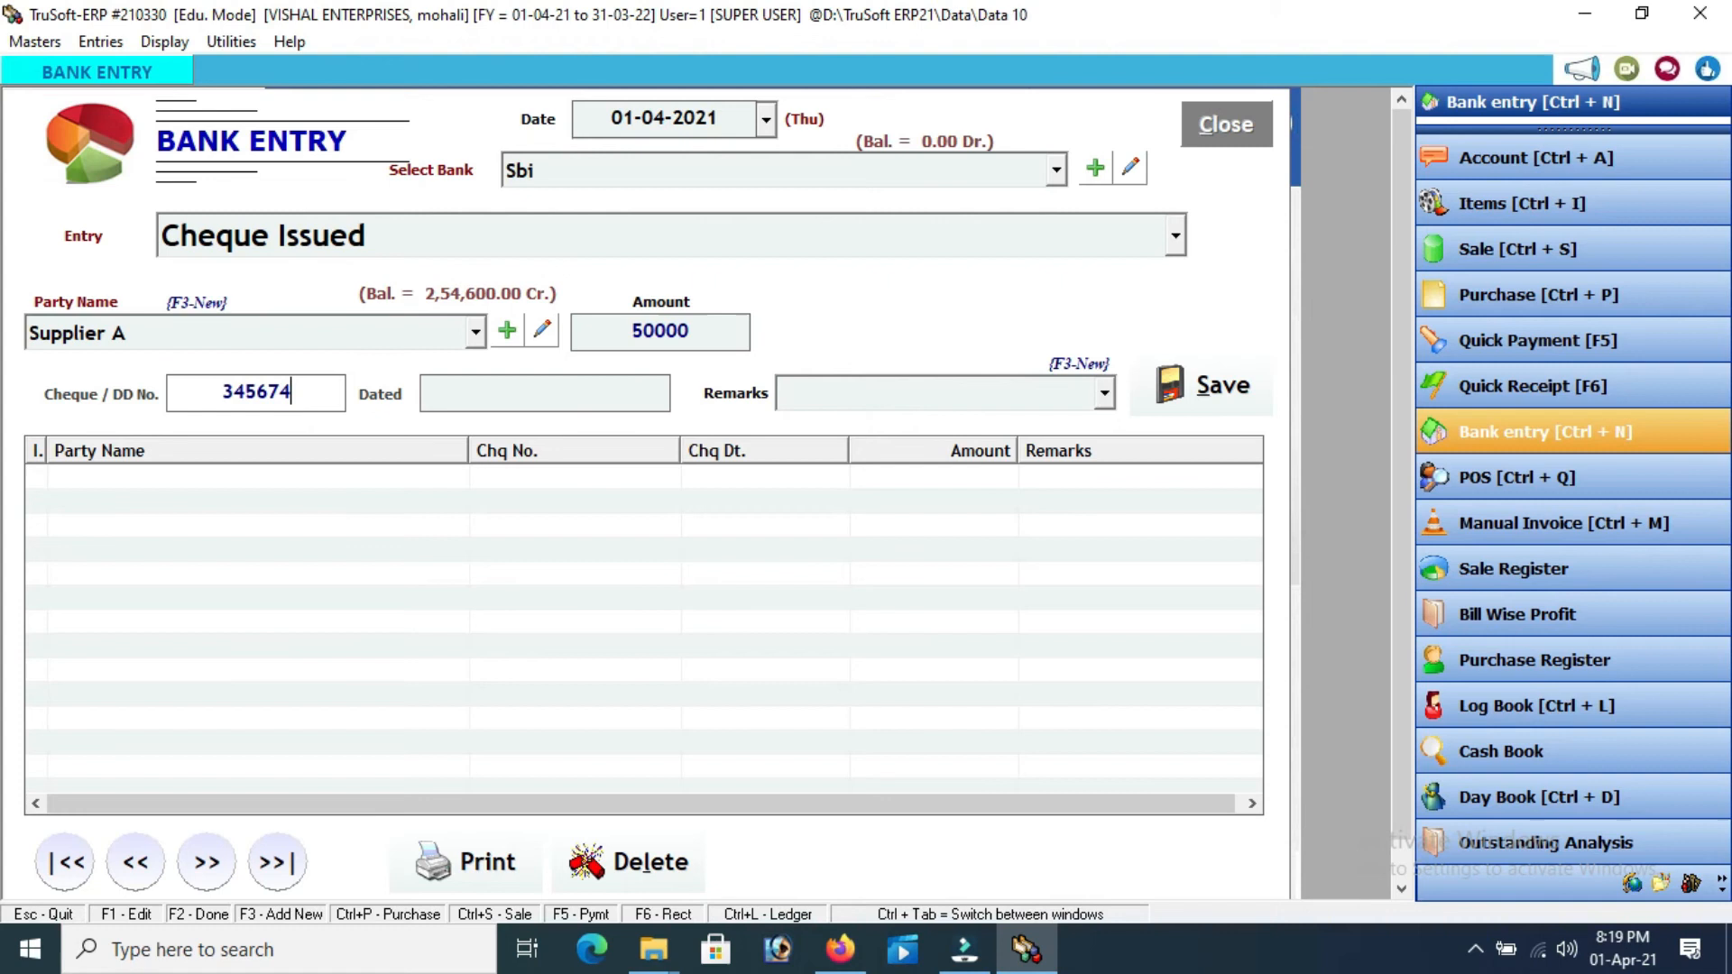
pyautogui.press('Return')
pyautogui.write('5/4')
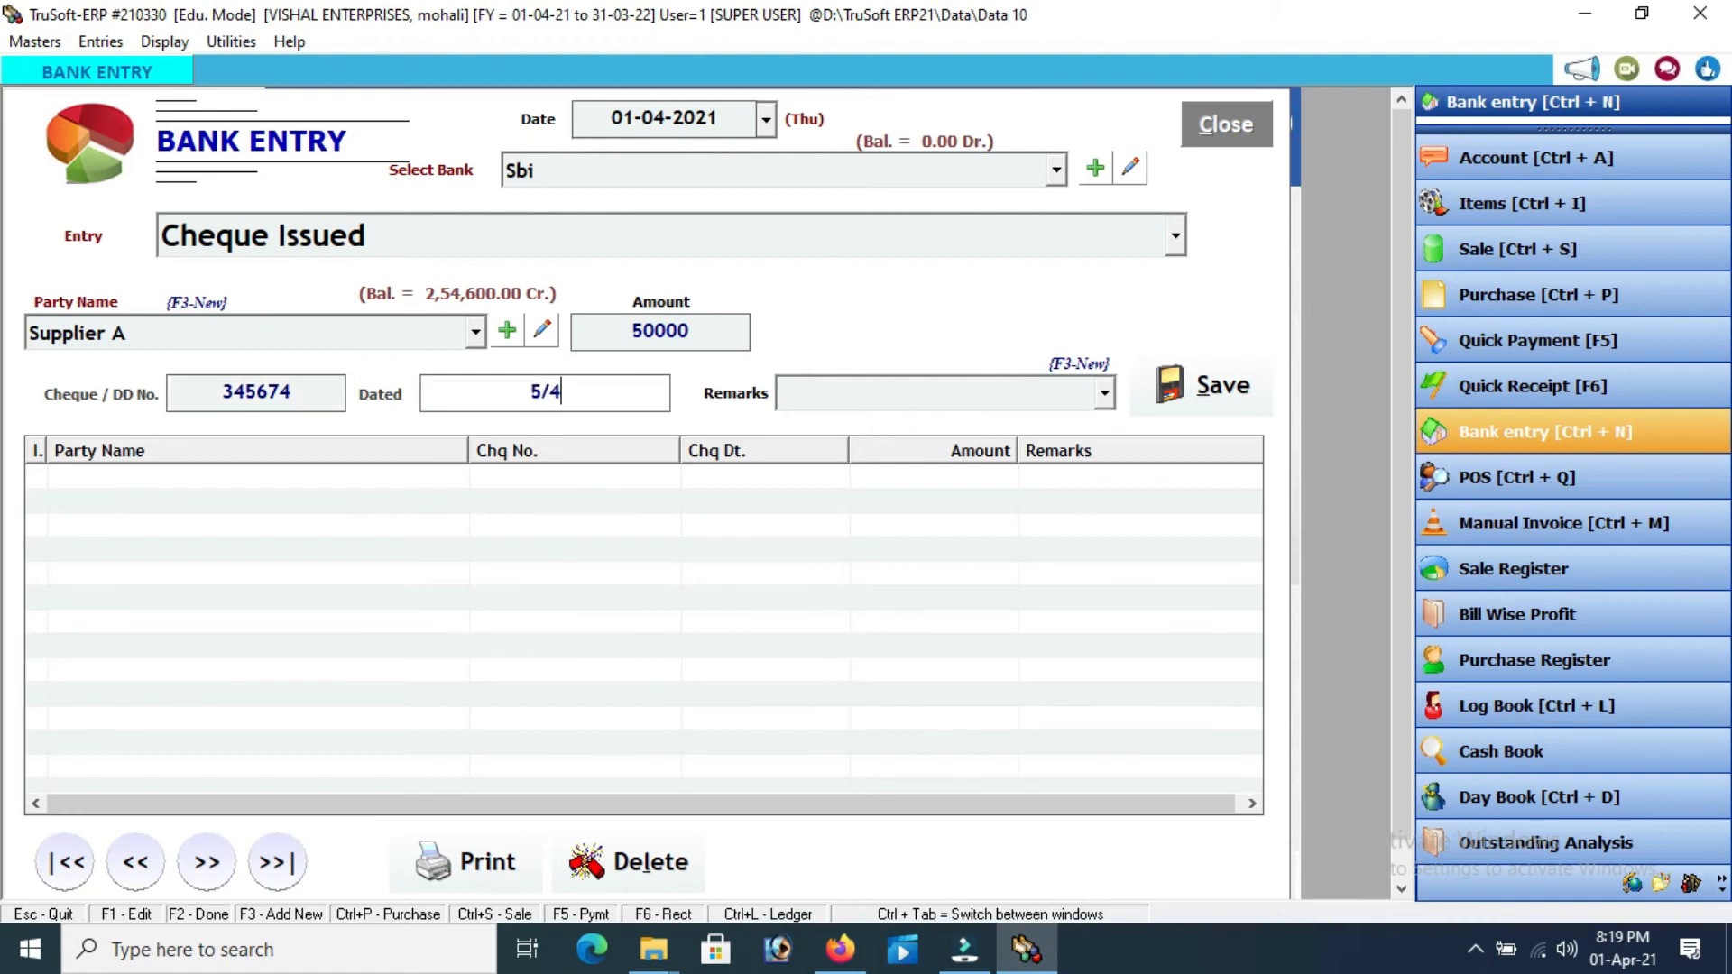
pyautogui.write('/2021')
pyautogui.press('Return')
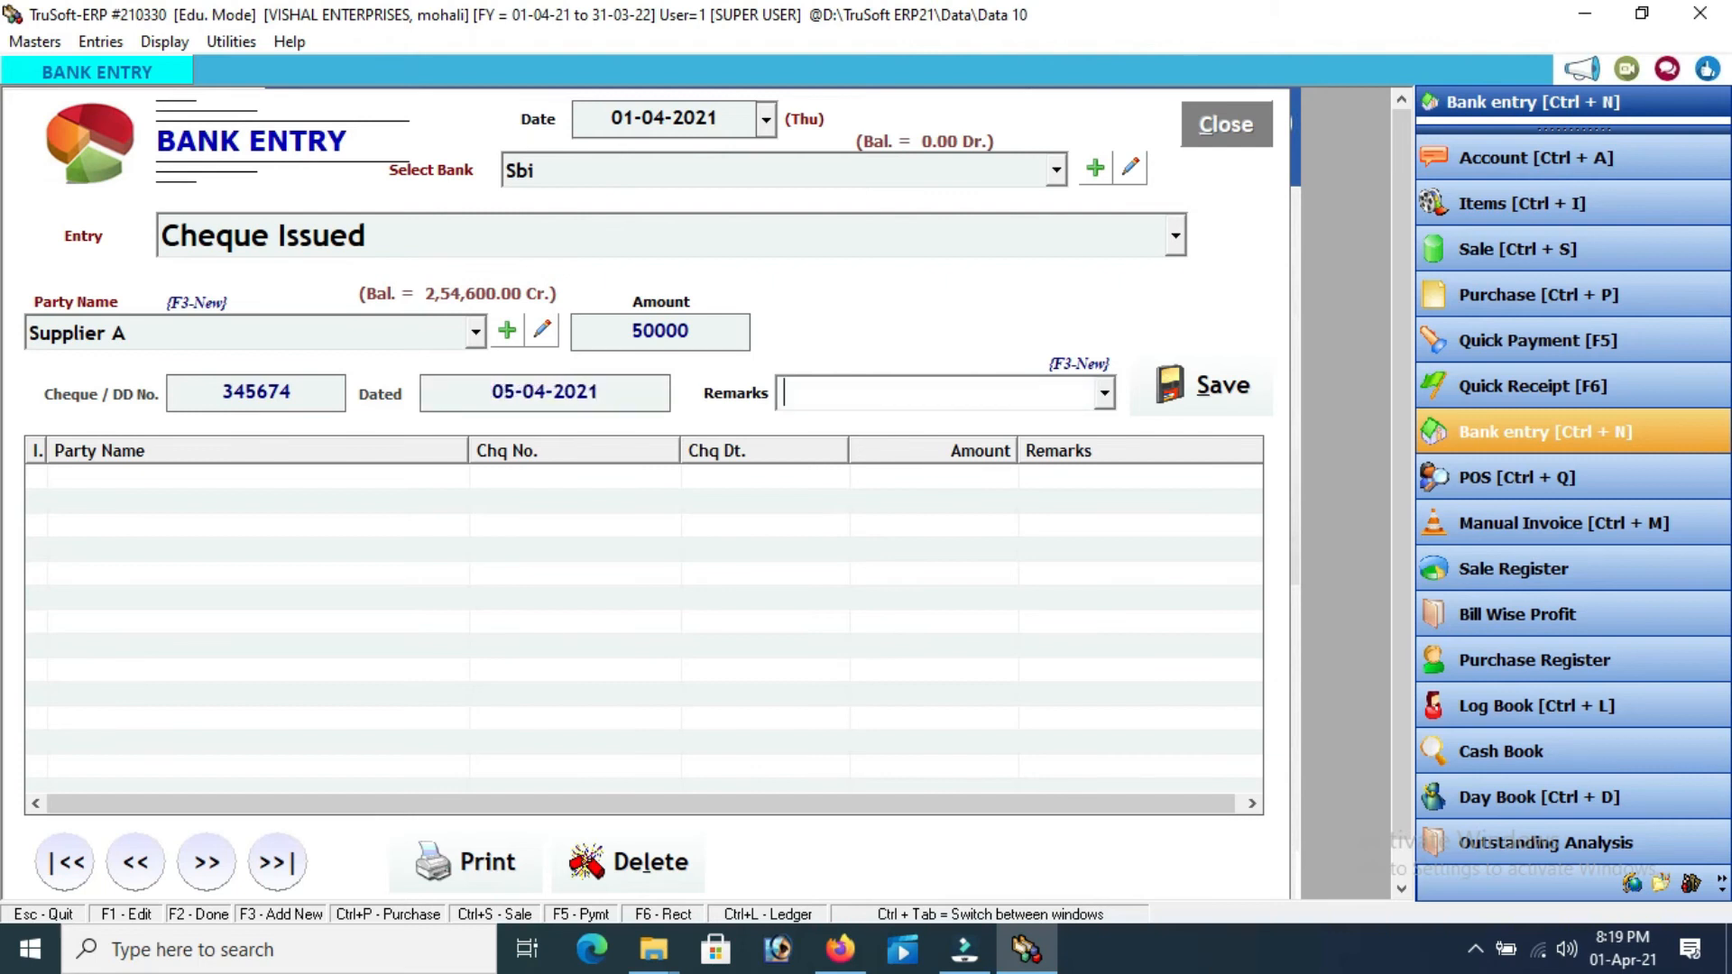
pyautogui.write('for products')
pyautogui.press('Return')
pyautogui.press('Return')
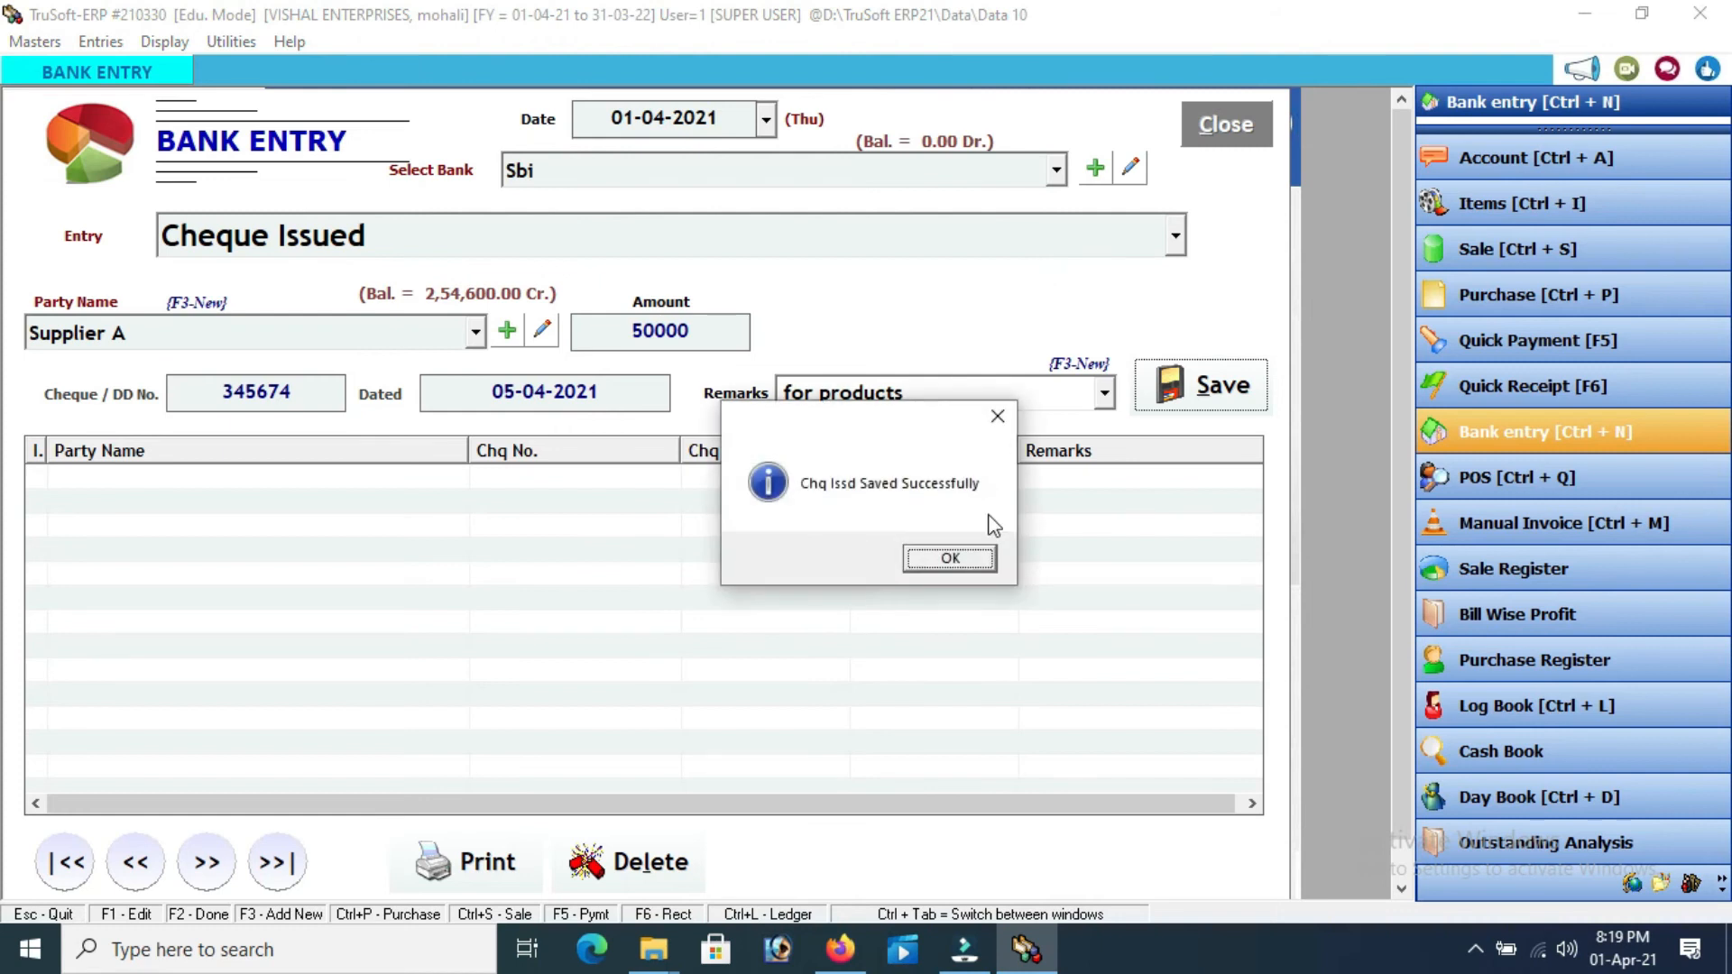
pyautogui.click(968, 556)
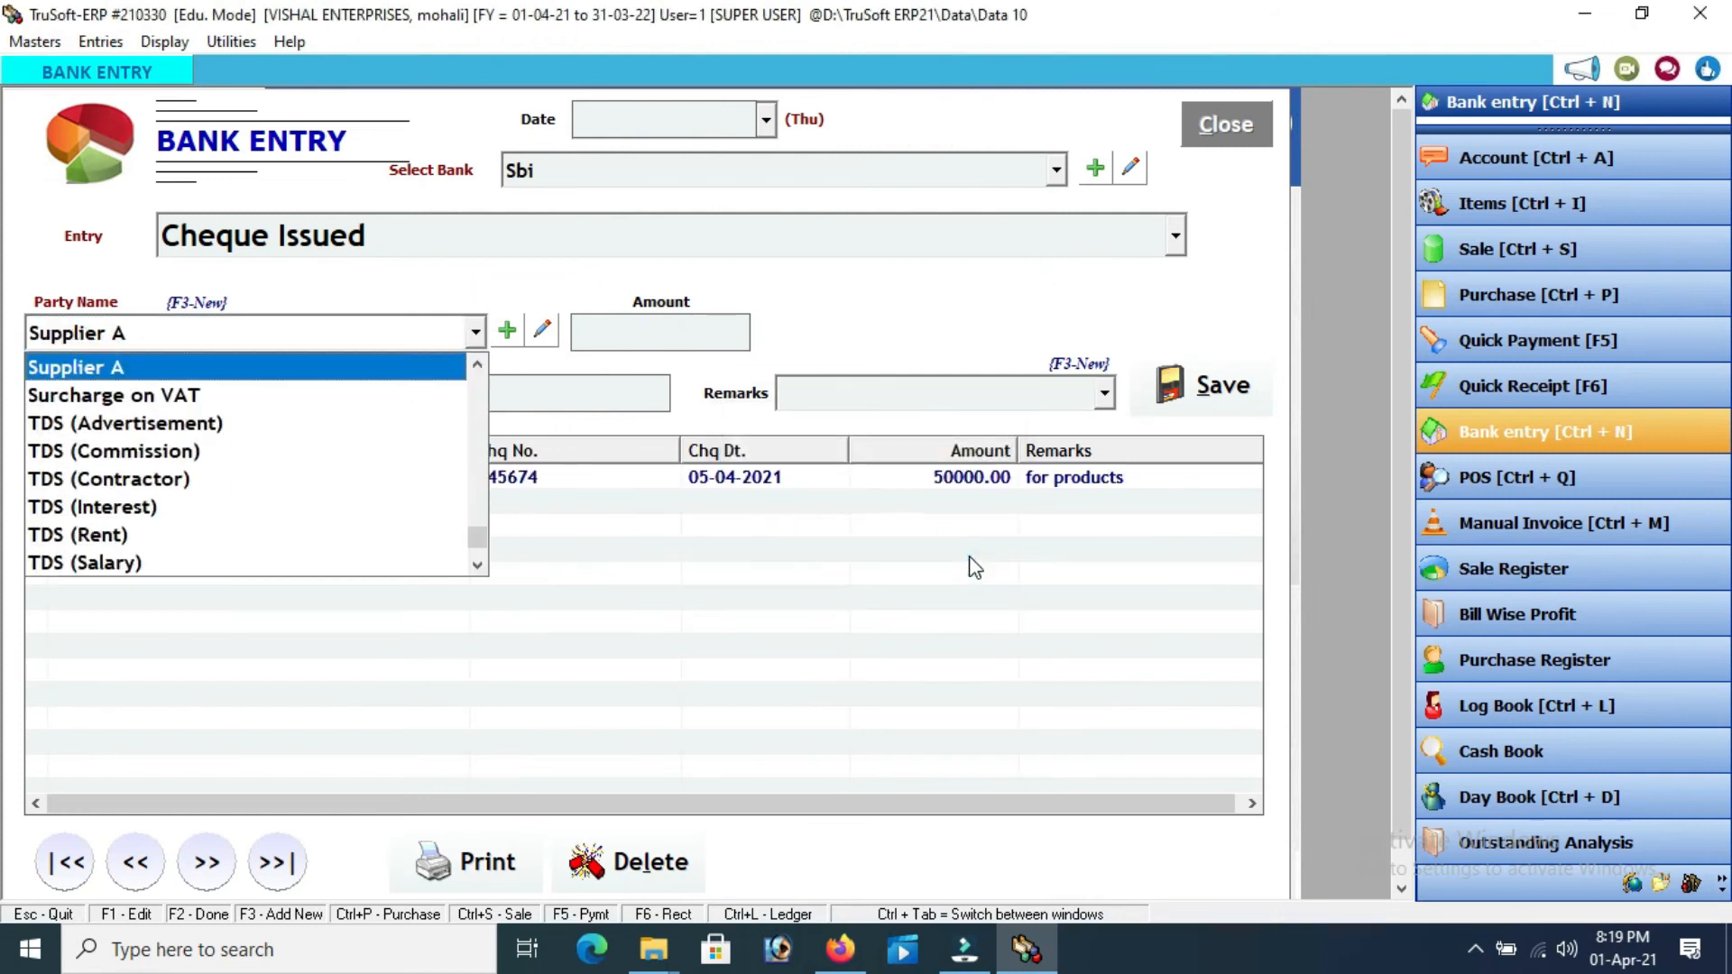
pyautogui.click(1232, 143)
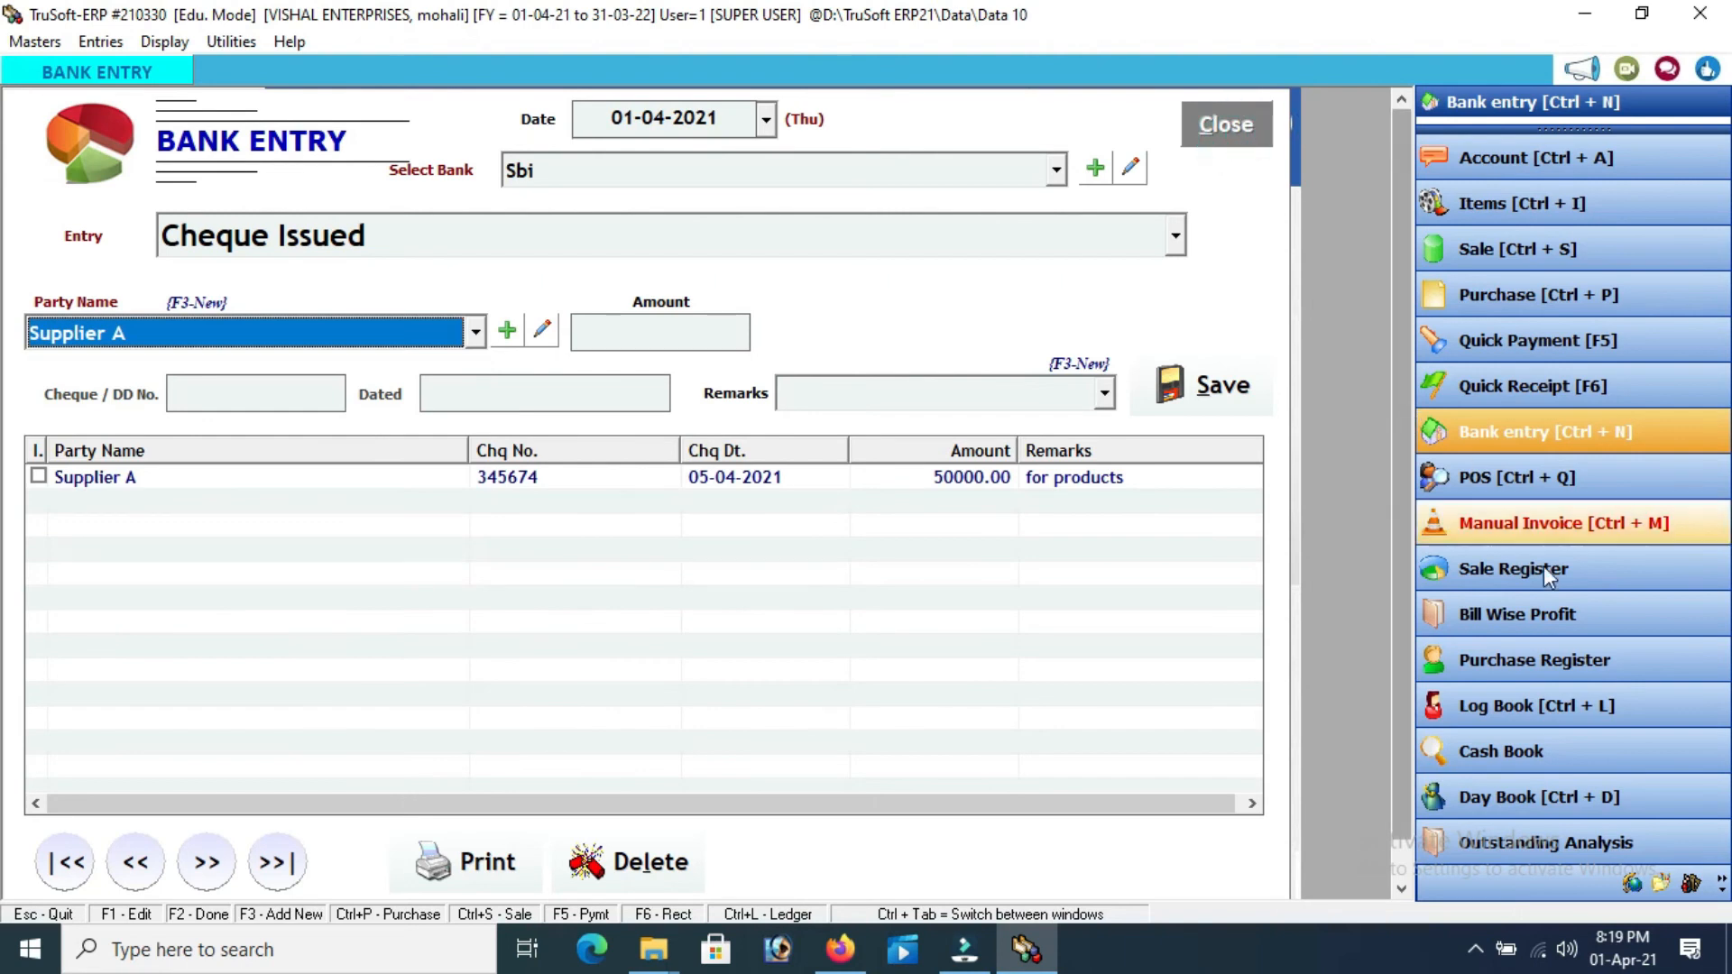
pyautogui.click(1487, 577)
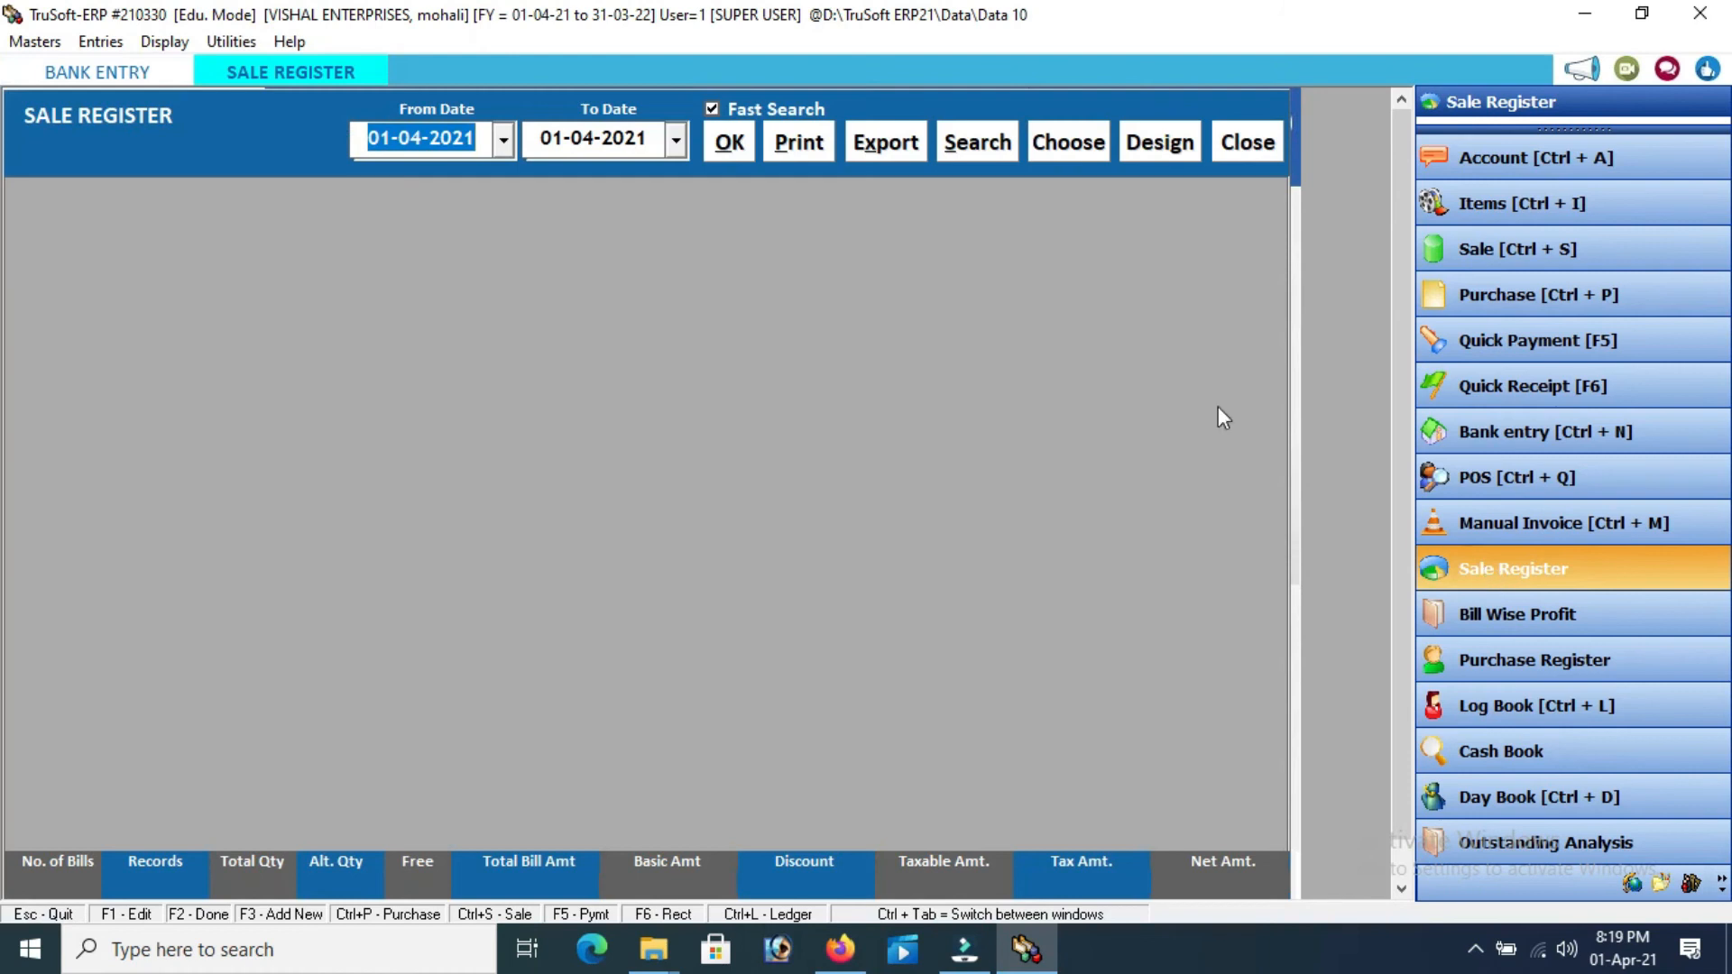
pyautogui.click(732, 141)
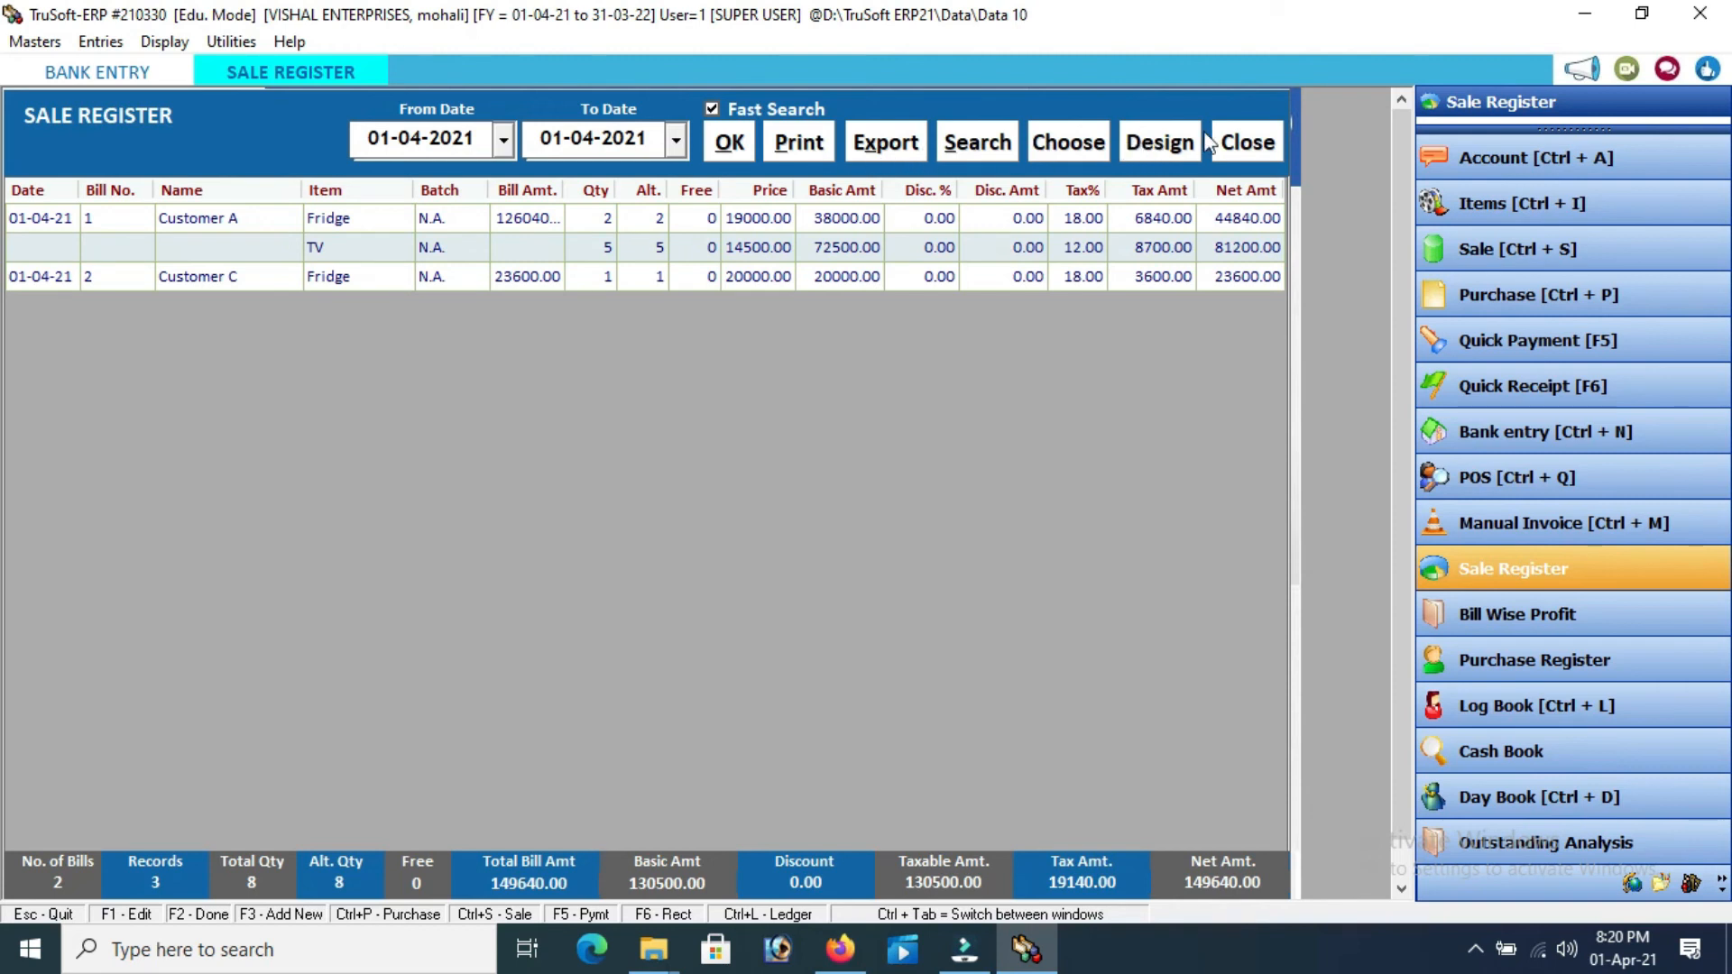
pyautogui.click(1244, 143)
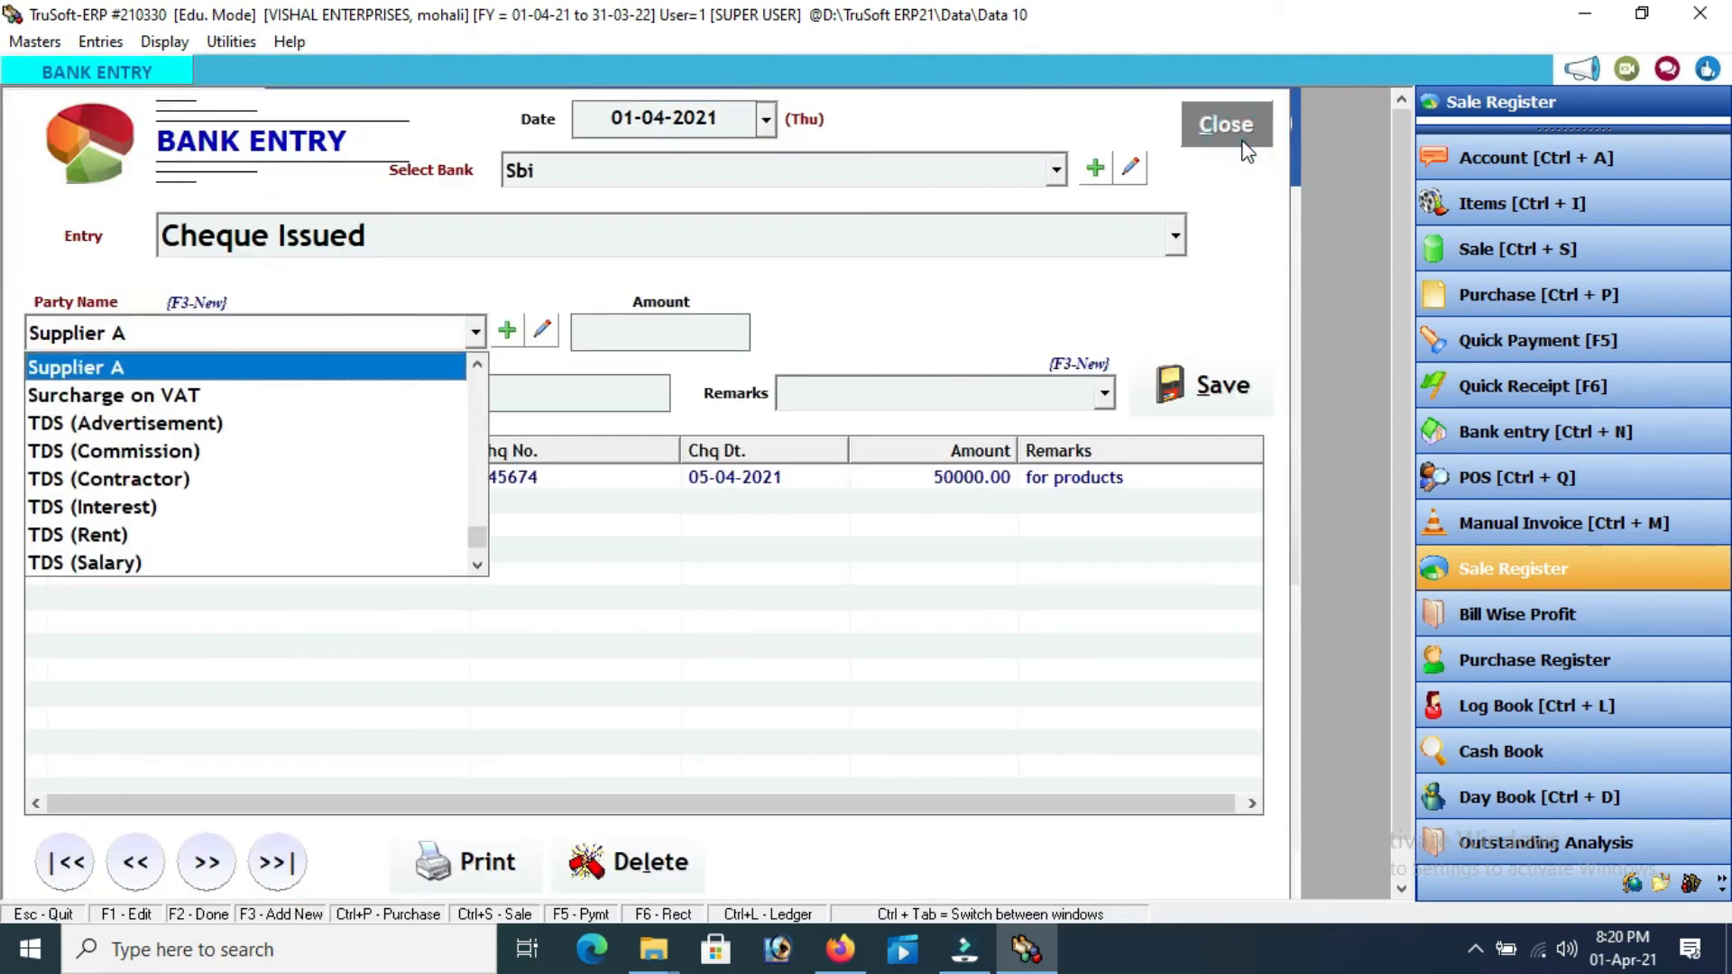
# View the 01-04-2021 Purchase Register, then close it and the Bank Entry form
pyautogui.click(1492, 662)
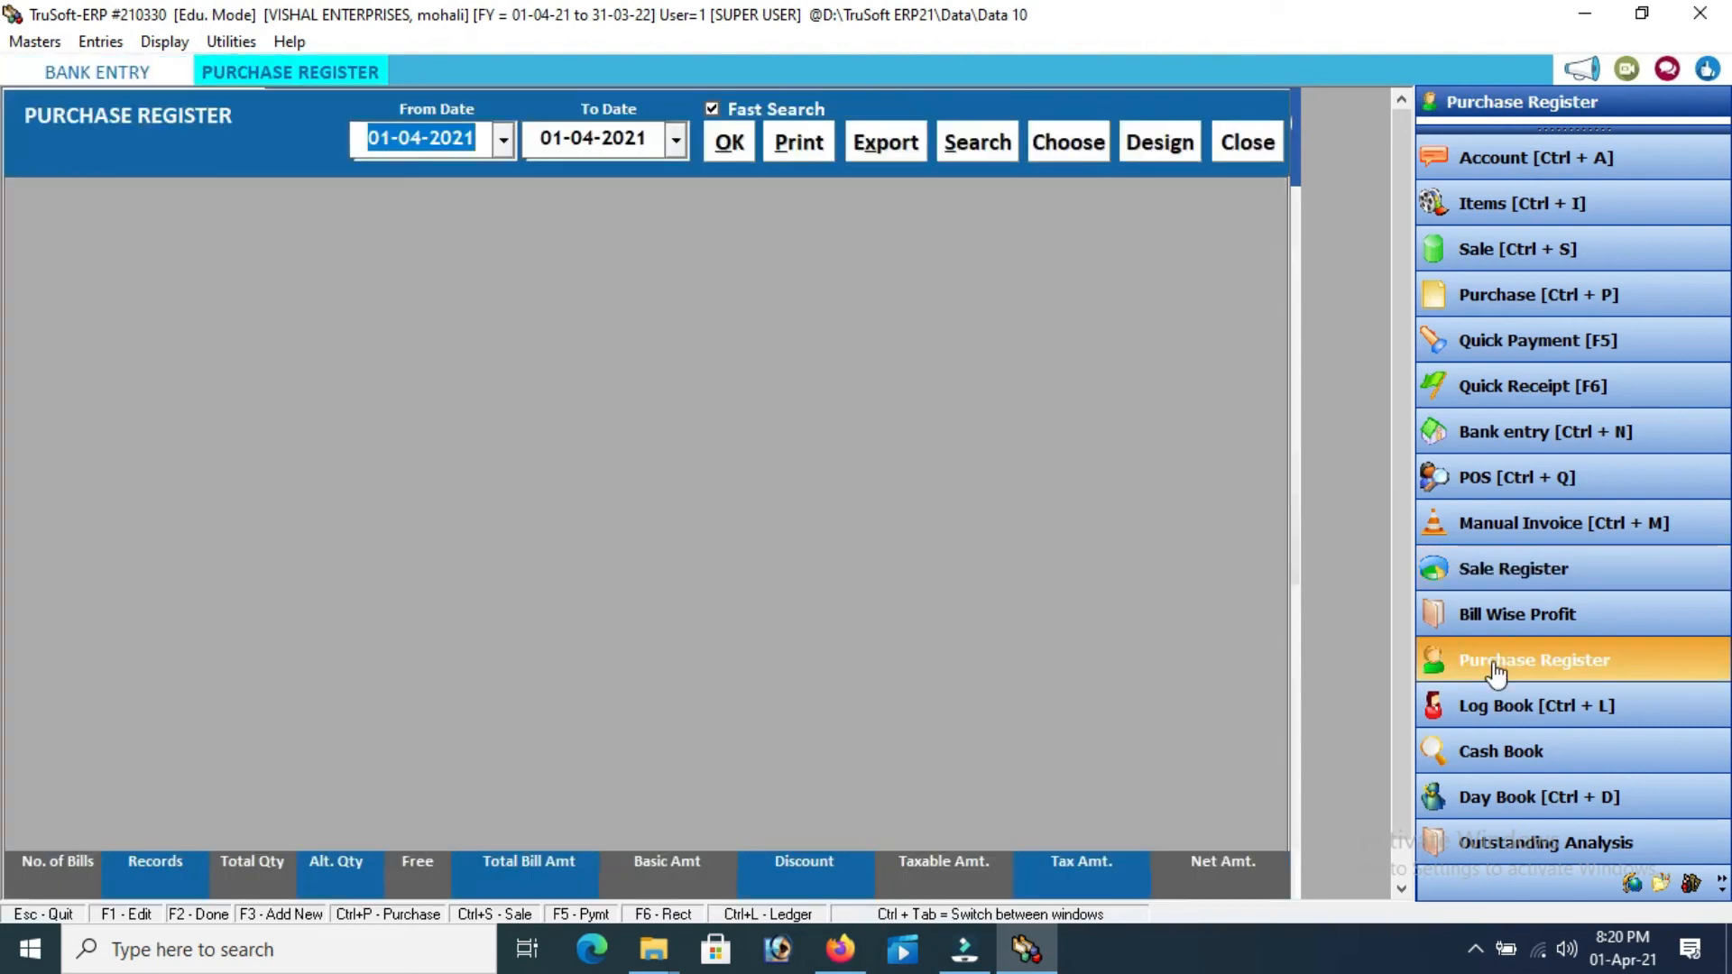
pyautogui.click(729, 144)
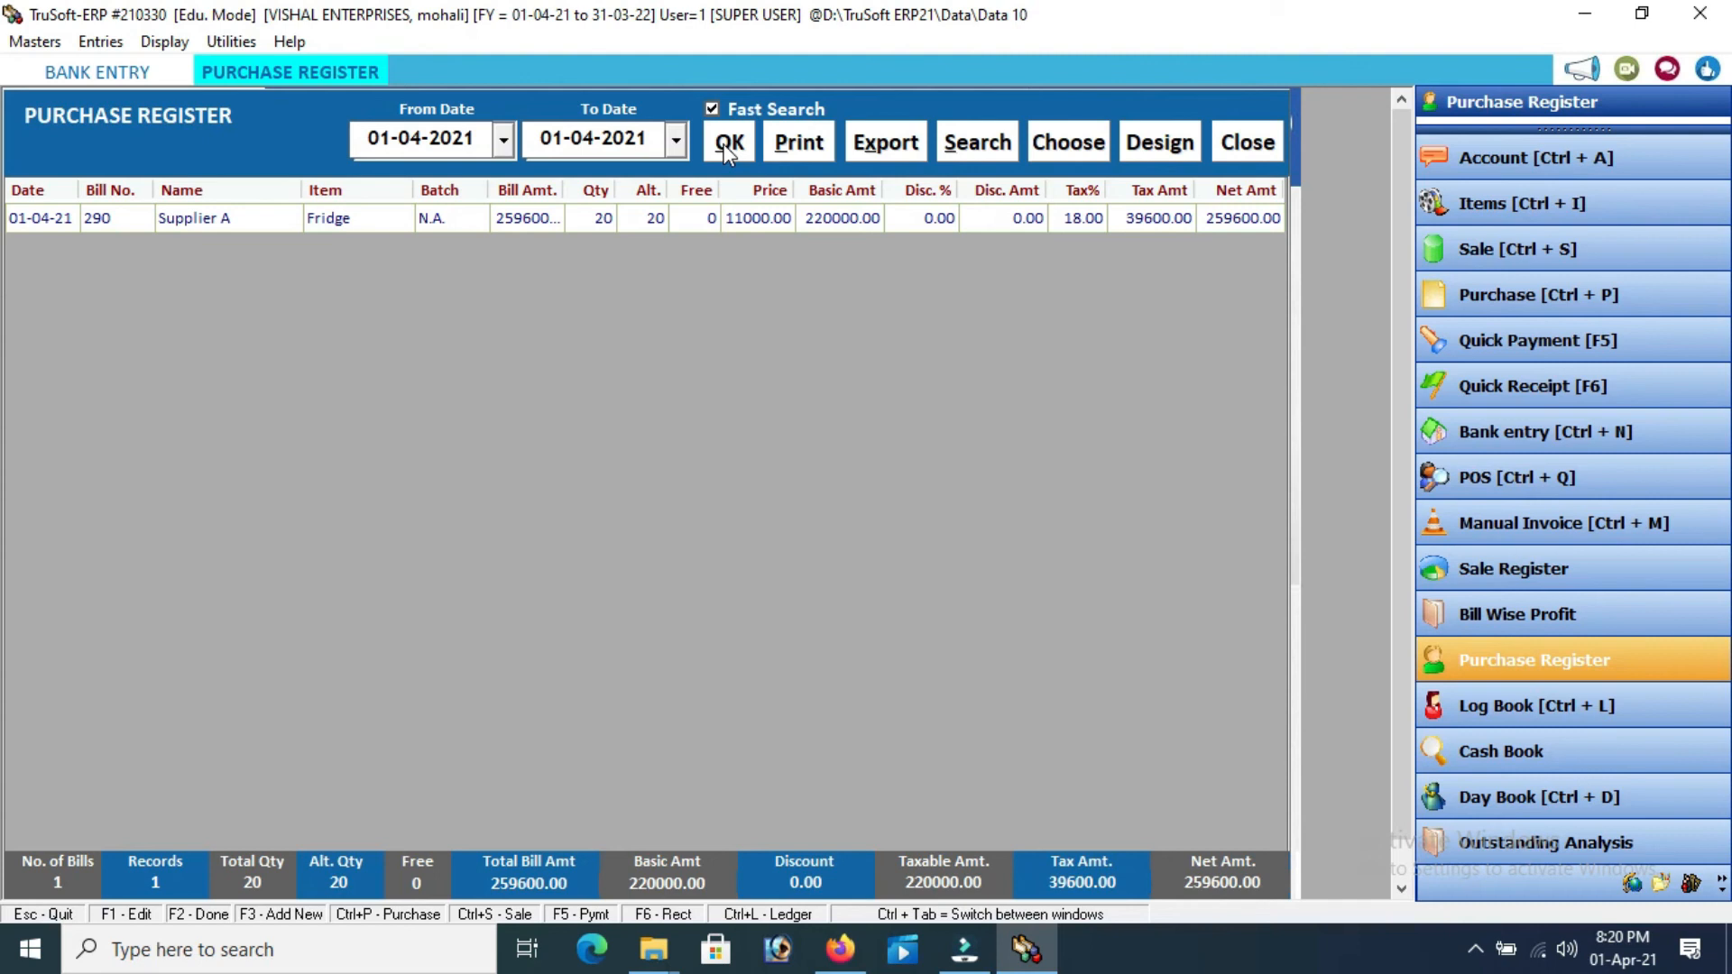
pyautogui.click(1232, 149)
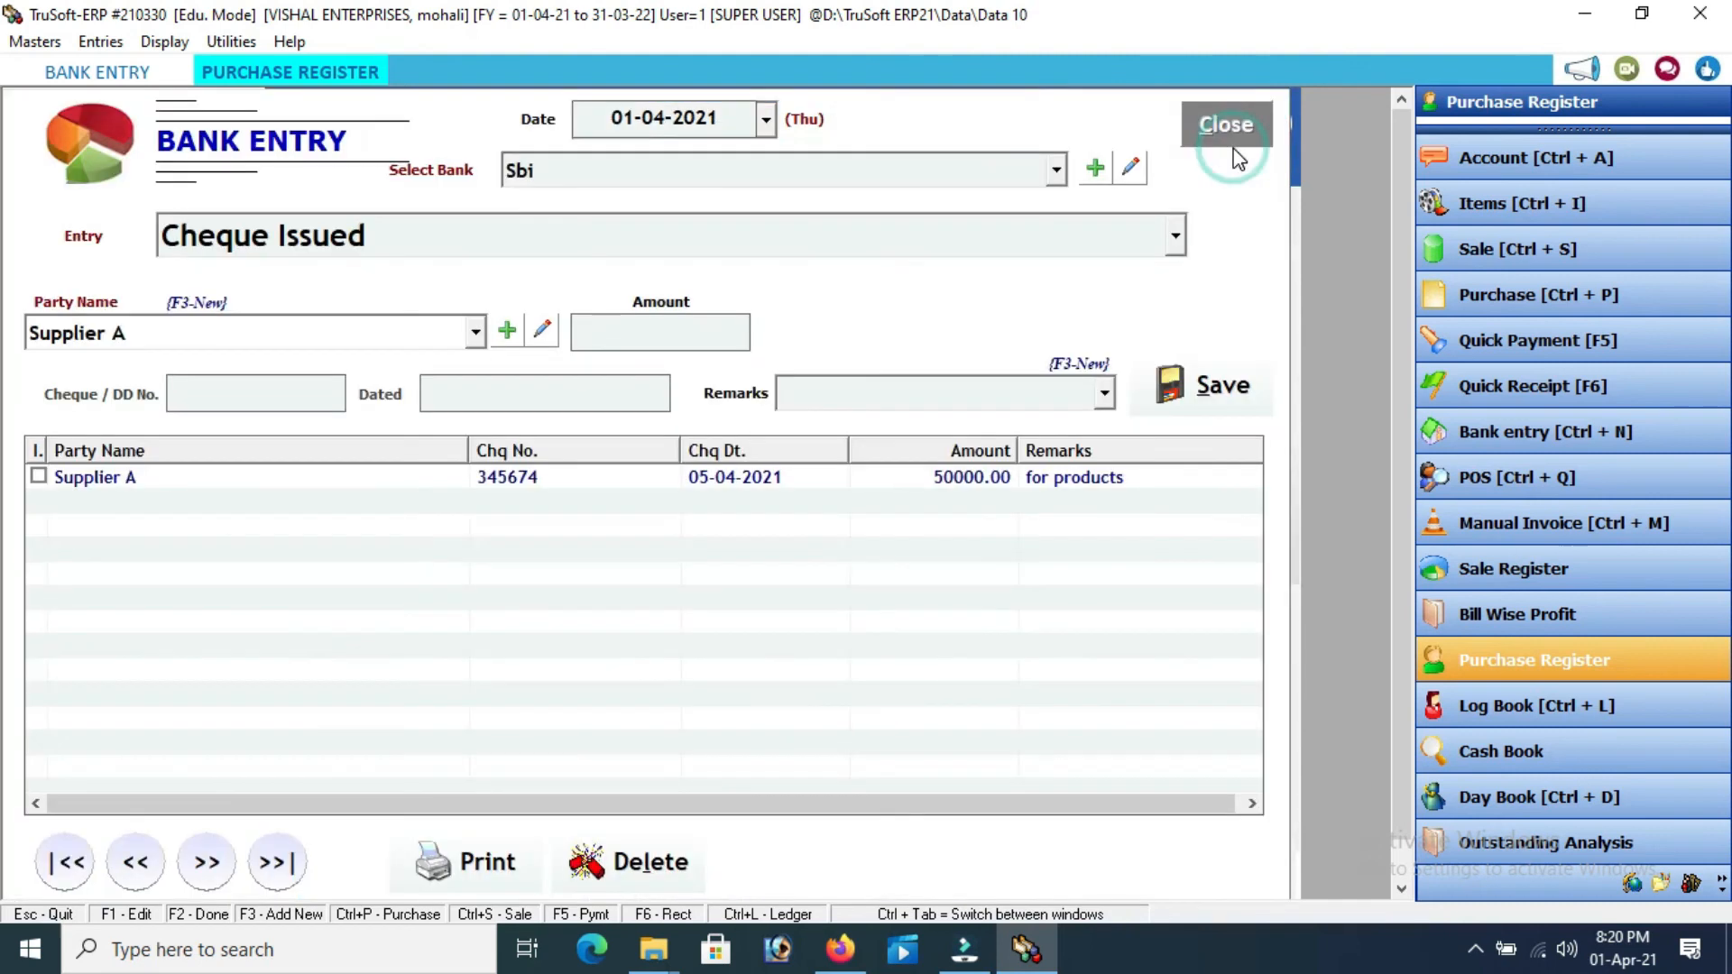
pyautogui.click(1496, 704)
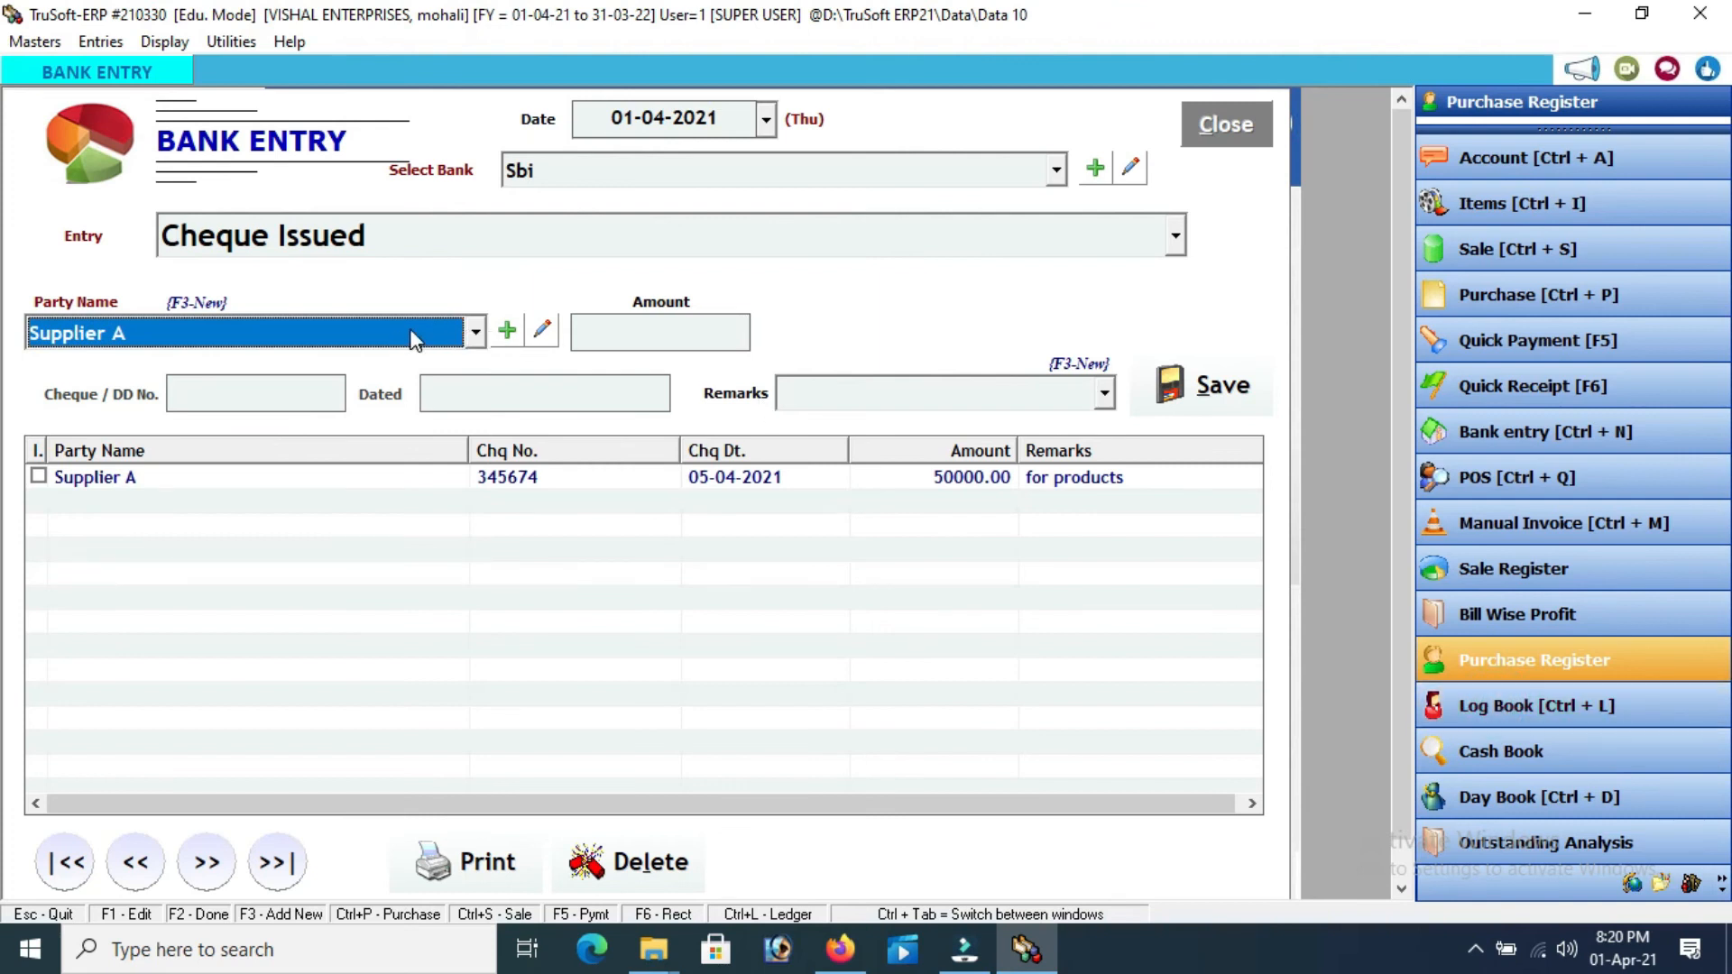
pyautogui.click(1218, 127)
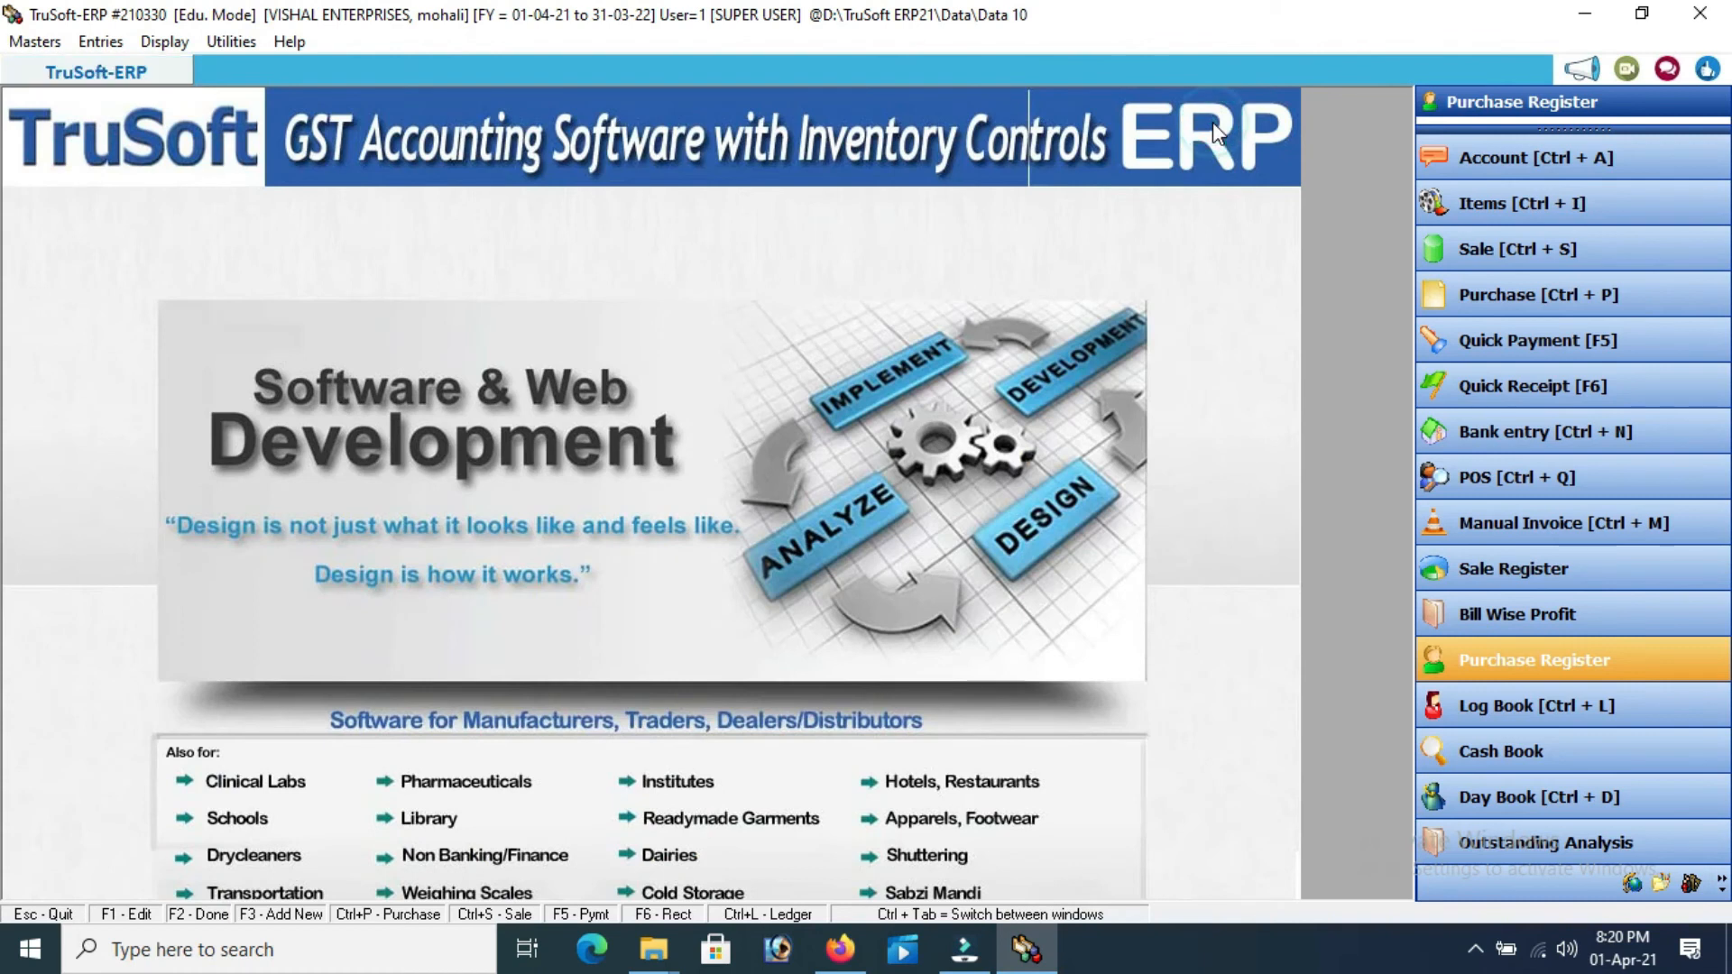
pyautogui.click(1544, 667)
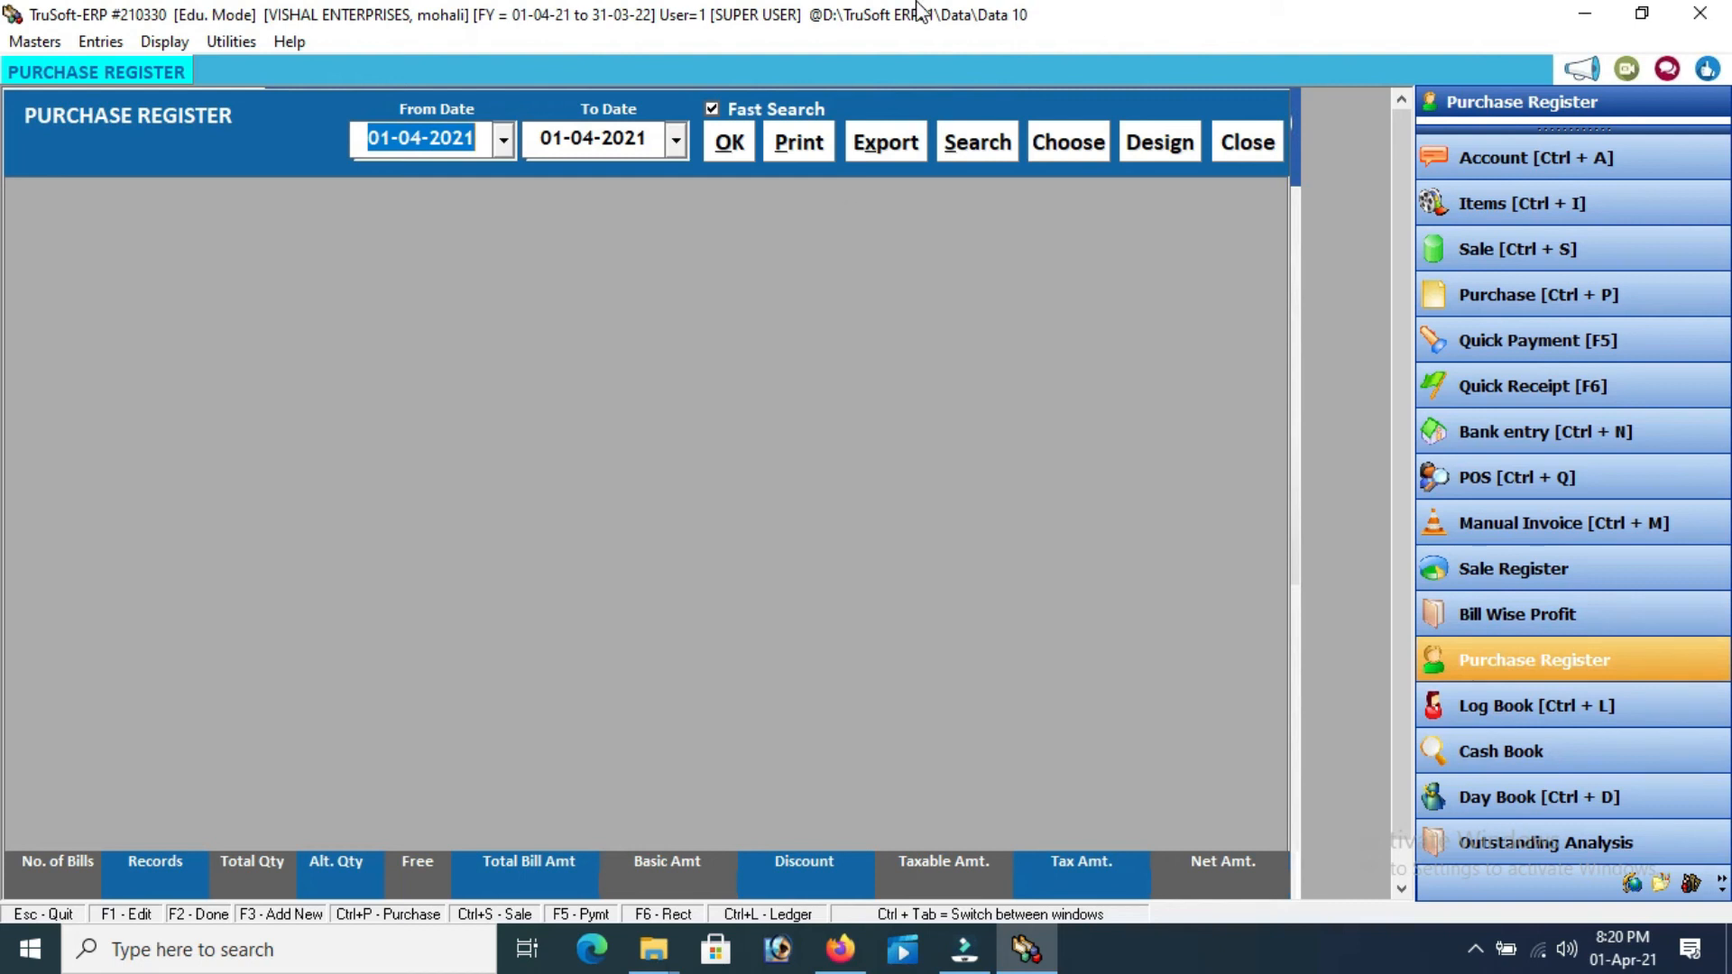
pyautogui.click(1253, 148)
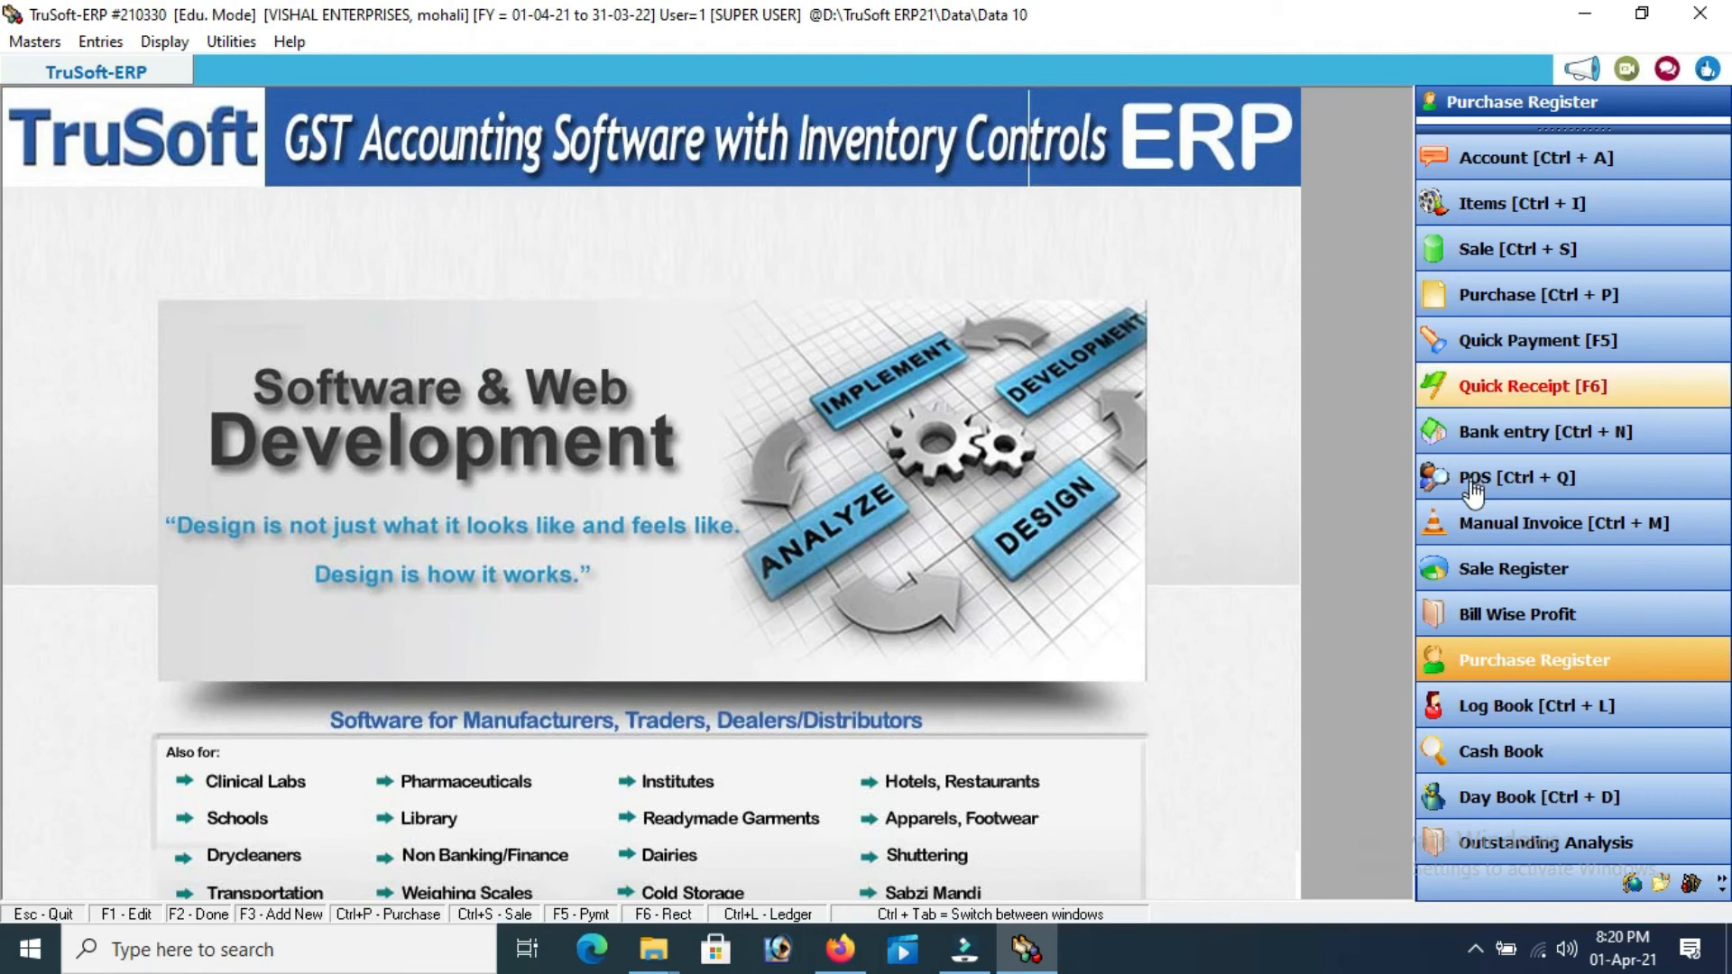
# Display Customer A's Log Book ledger, showing a 1,11,040.00 Dr balance, then close it
pyautogui.click(1476, 717)
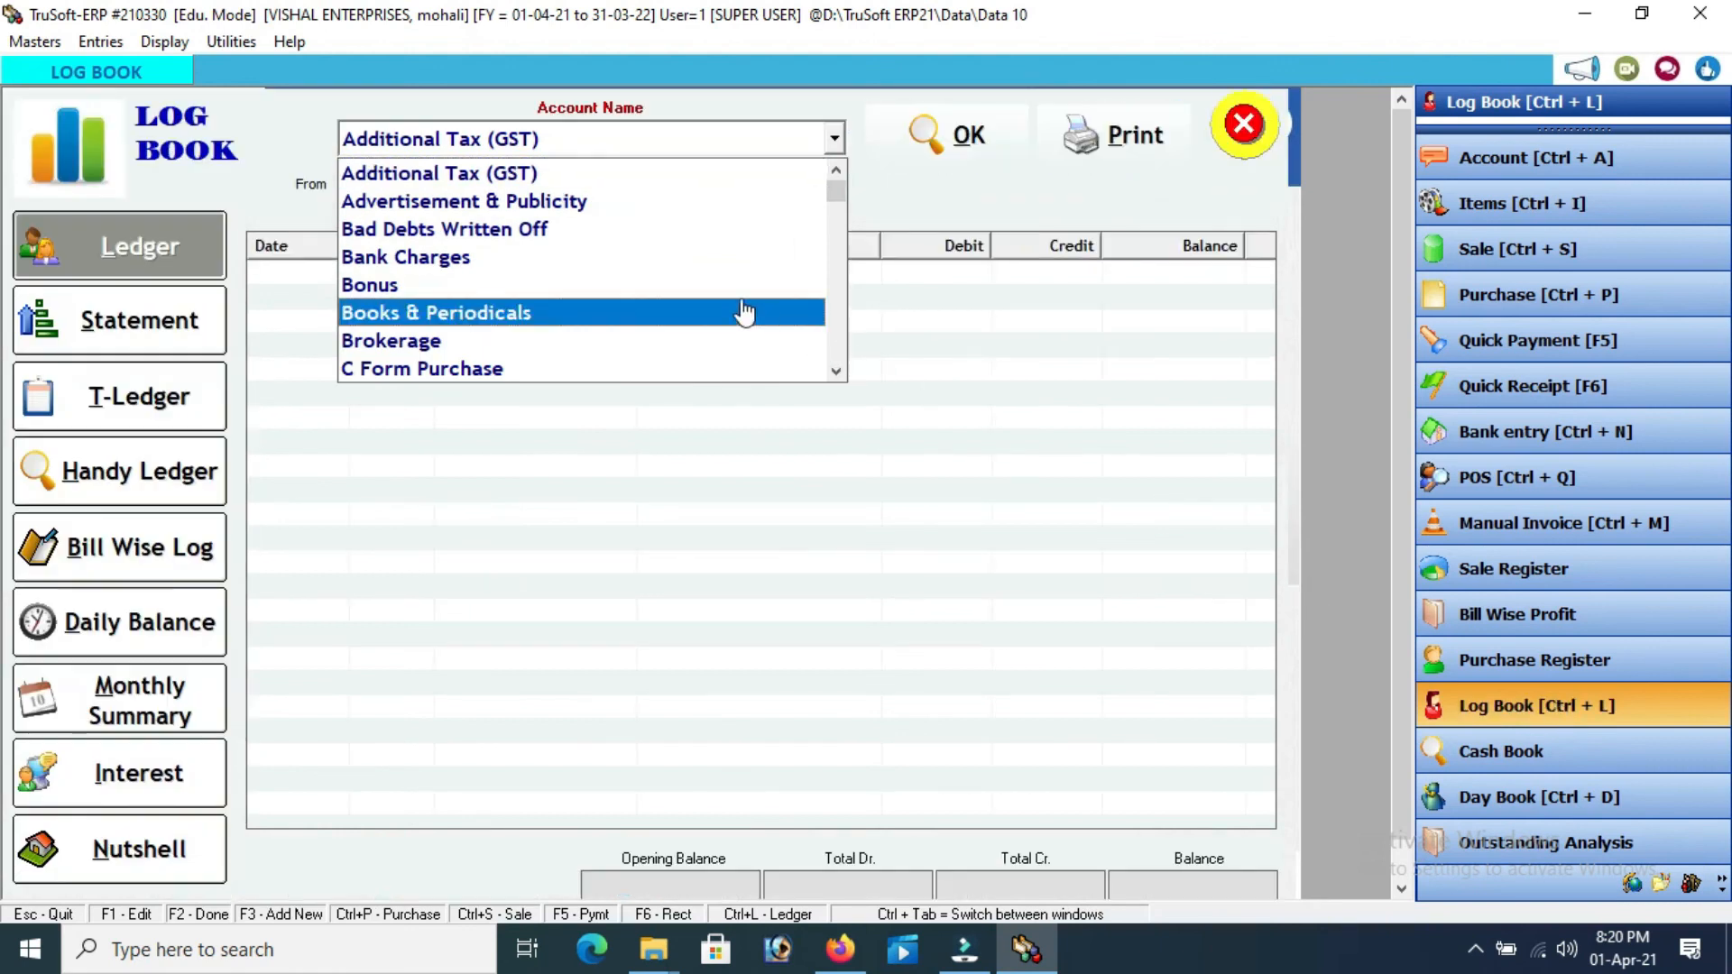
pyautogui.press('Up')
pyautogui.write('c')
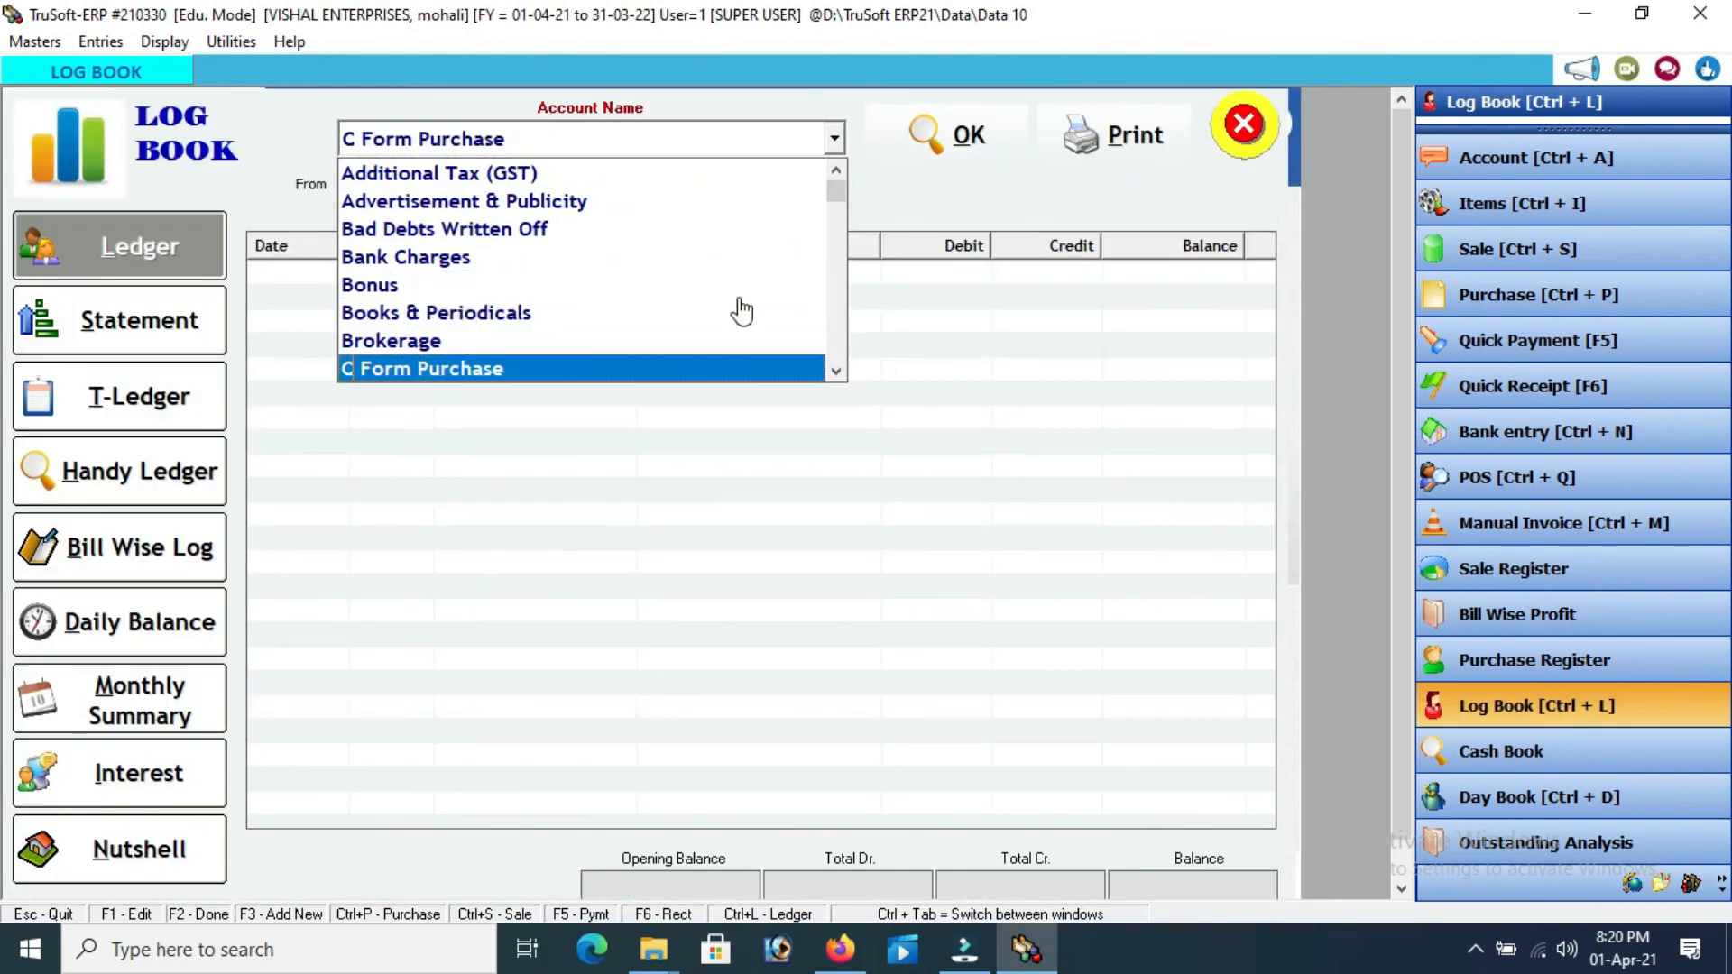
pyautogui.press('Down')
pyautogui.press('Down')
pyautogui.press('Down')
pyautogui.press('Down')
pyautogui.press('Down')
pyautogui.press('Down')
pyautogui.press('Down')
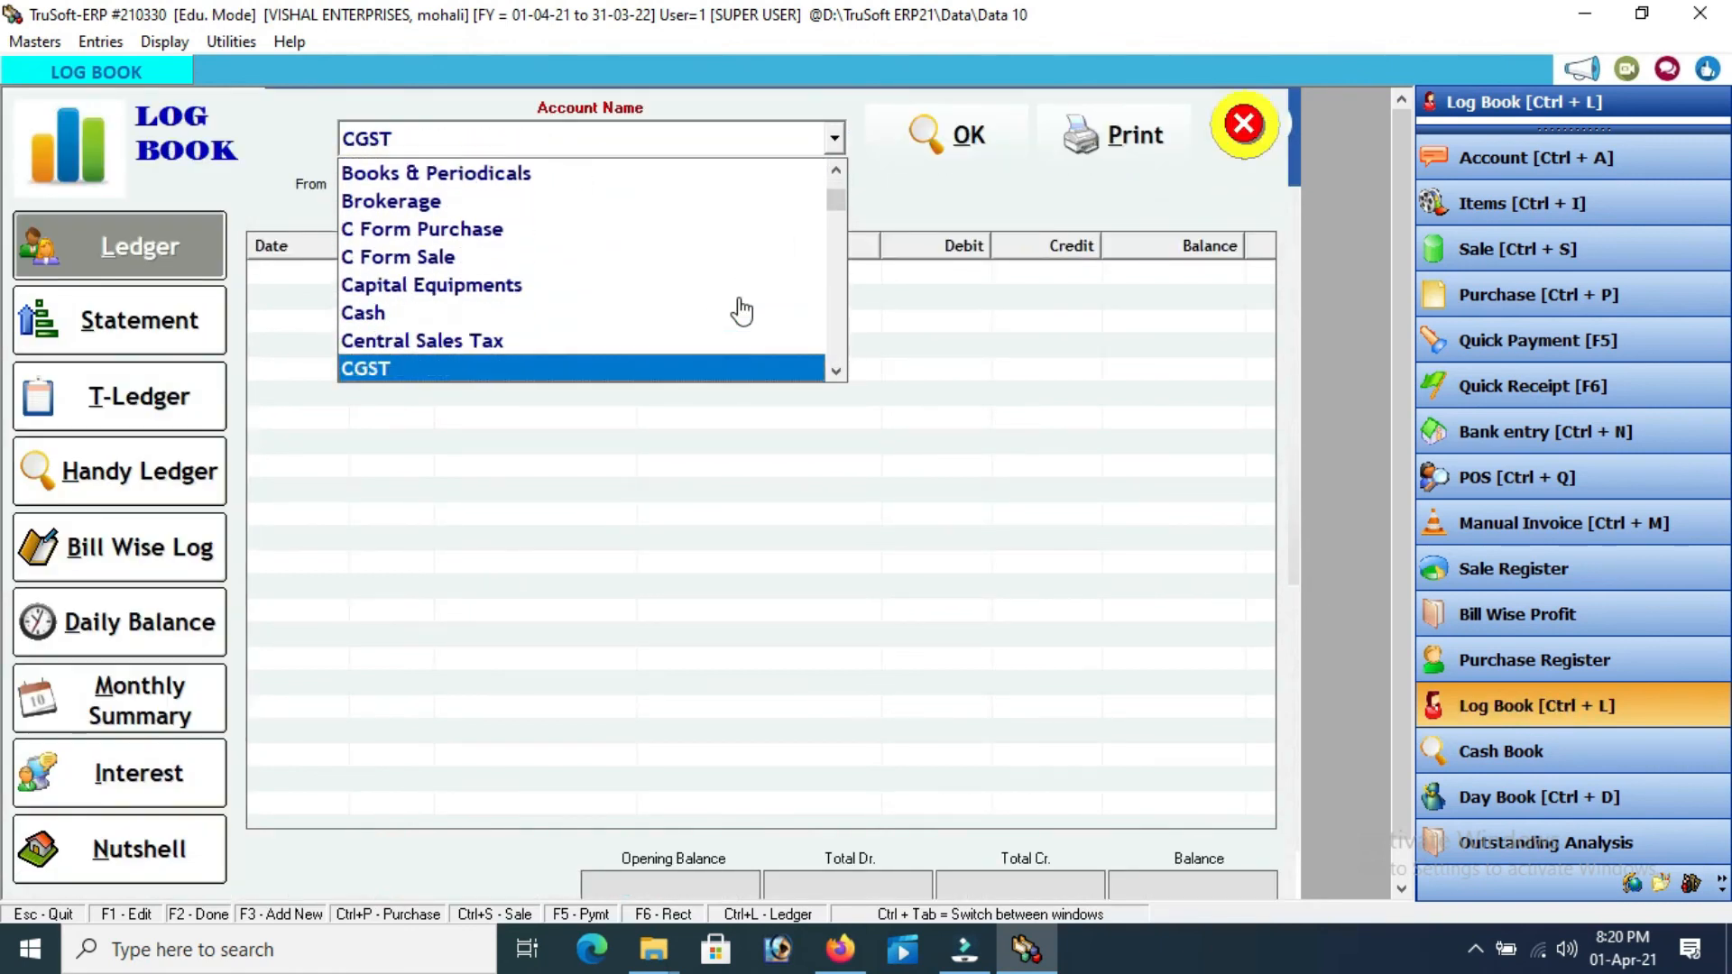
pyautogui.press('Down')
pyautogui.press('Down')
pyautogui.press('Down')
pyautogui.press('Down')
pyautogui.press('Down')
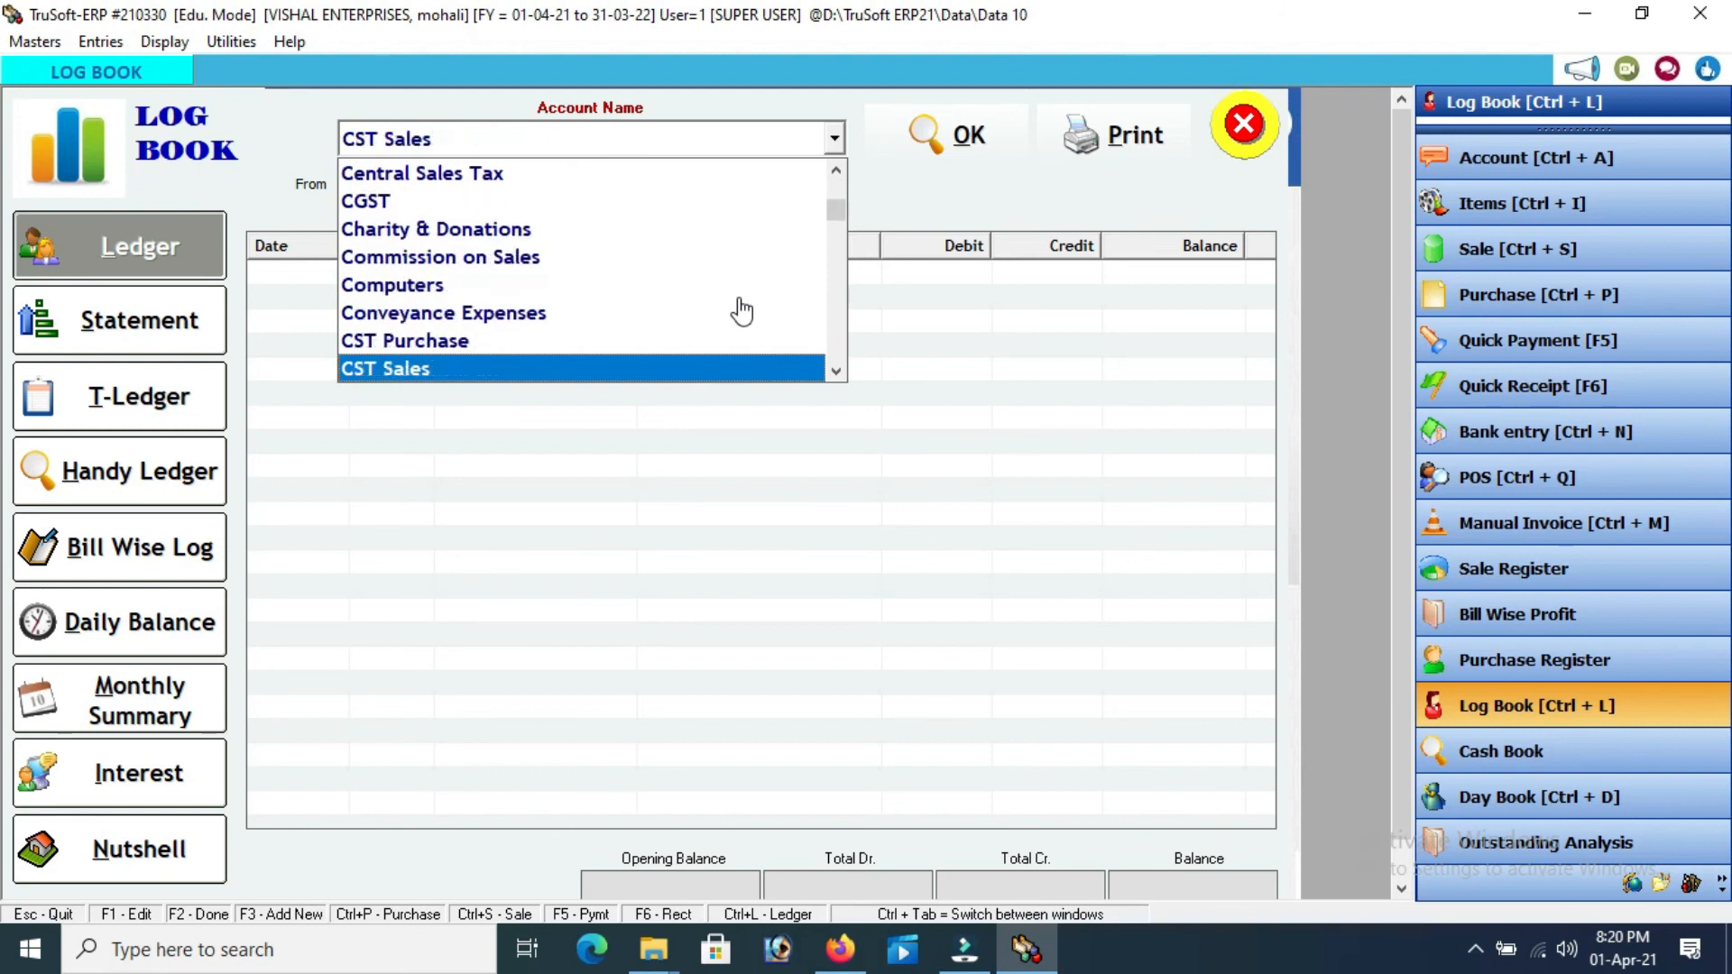
pyautogui.press('Down')
pyautogui.press('Up')
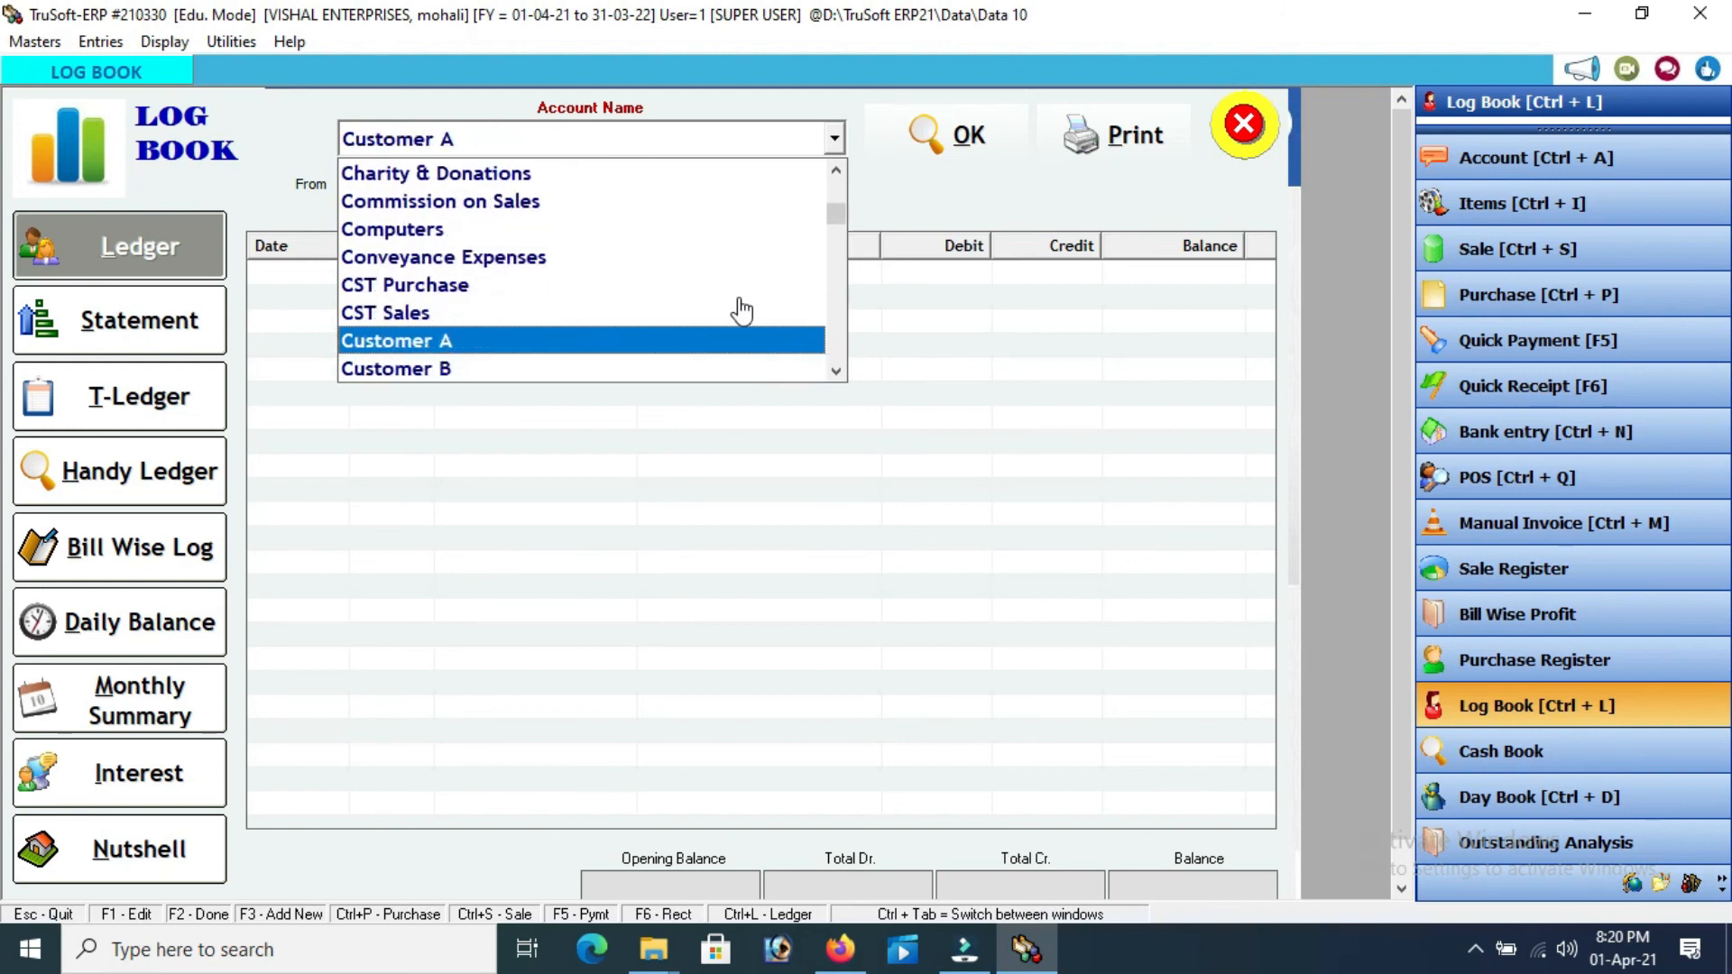
pyautogui.press('Return')
pyautogui.click(928, 126)
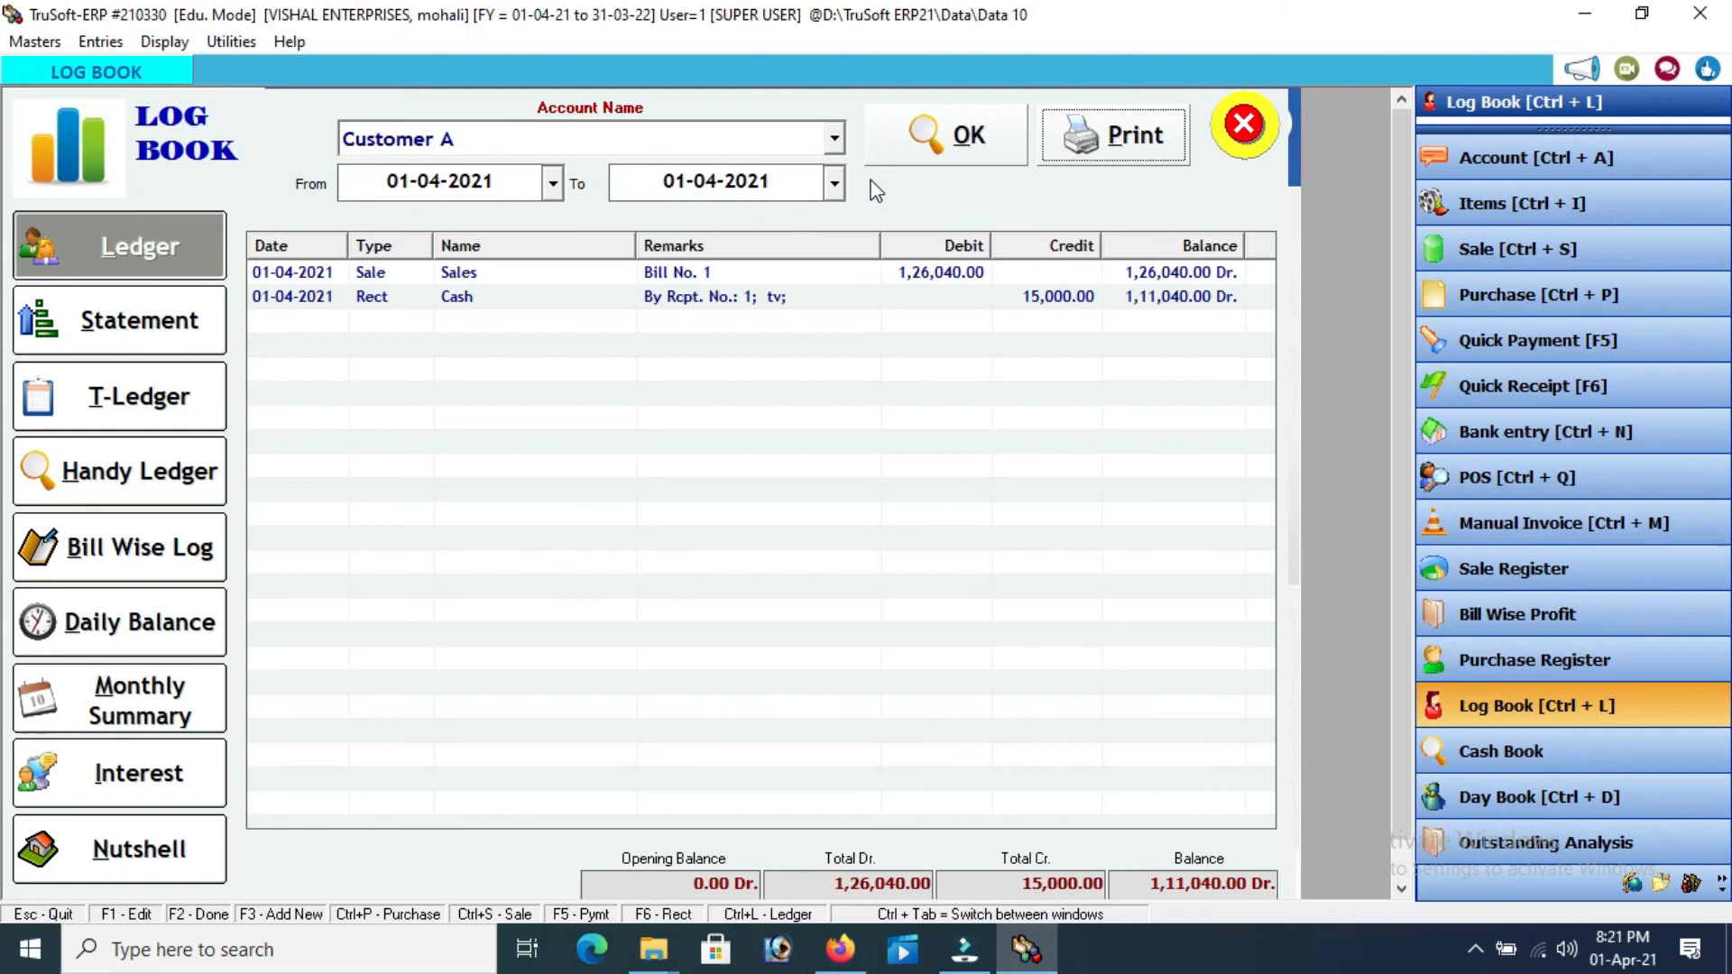
pyautogui.click(1246, 127)
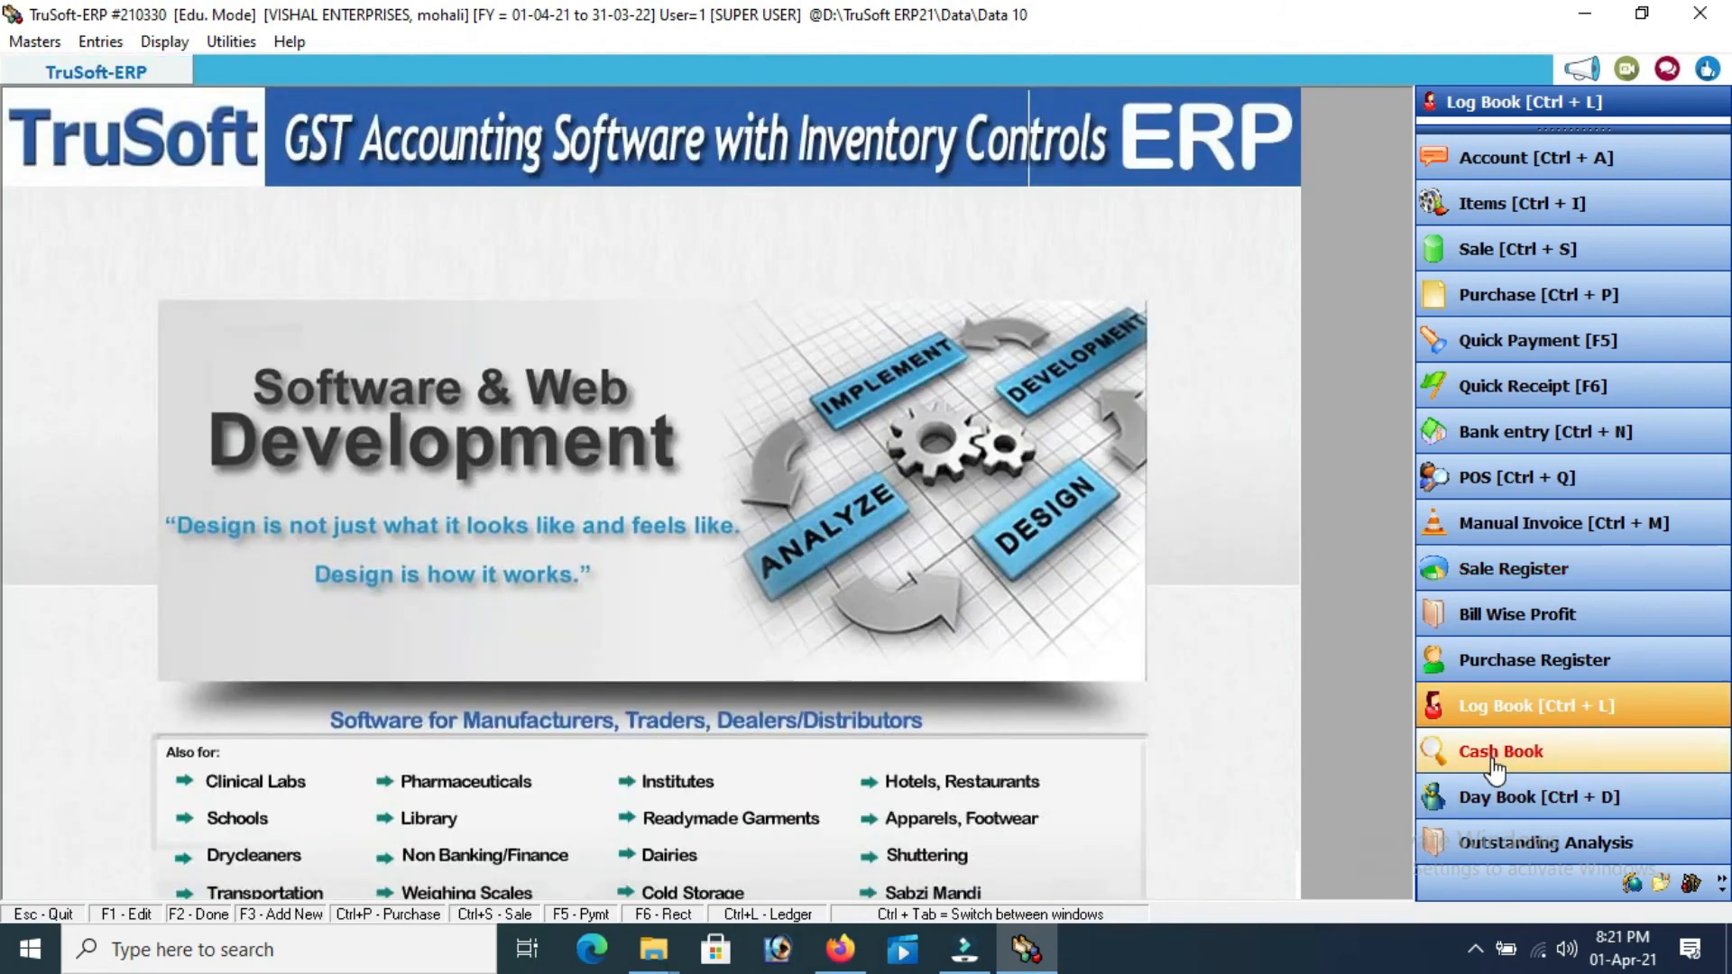
# View the Cash account's Cash Book with its 10,000.00 Dr closing balance, then close it
pyautogui.click(1493, 762)
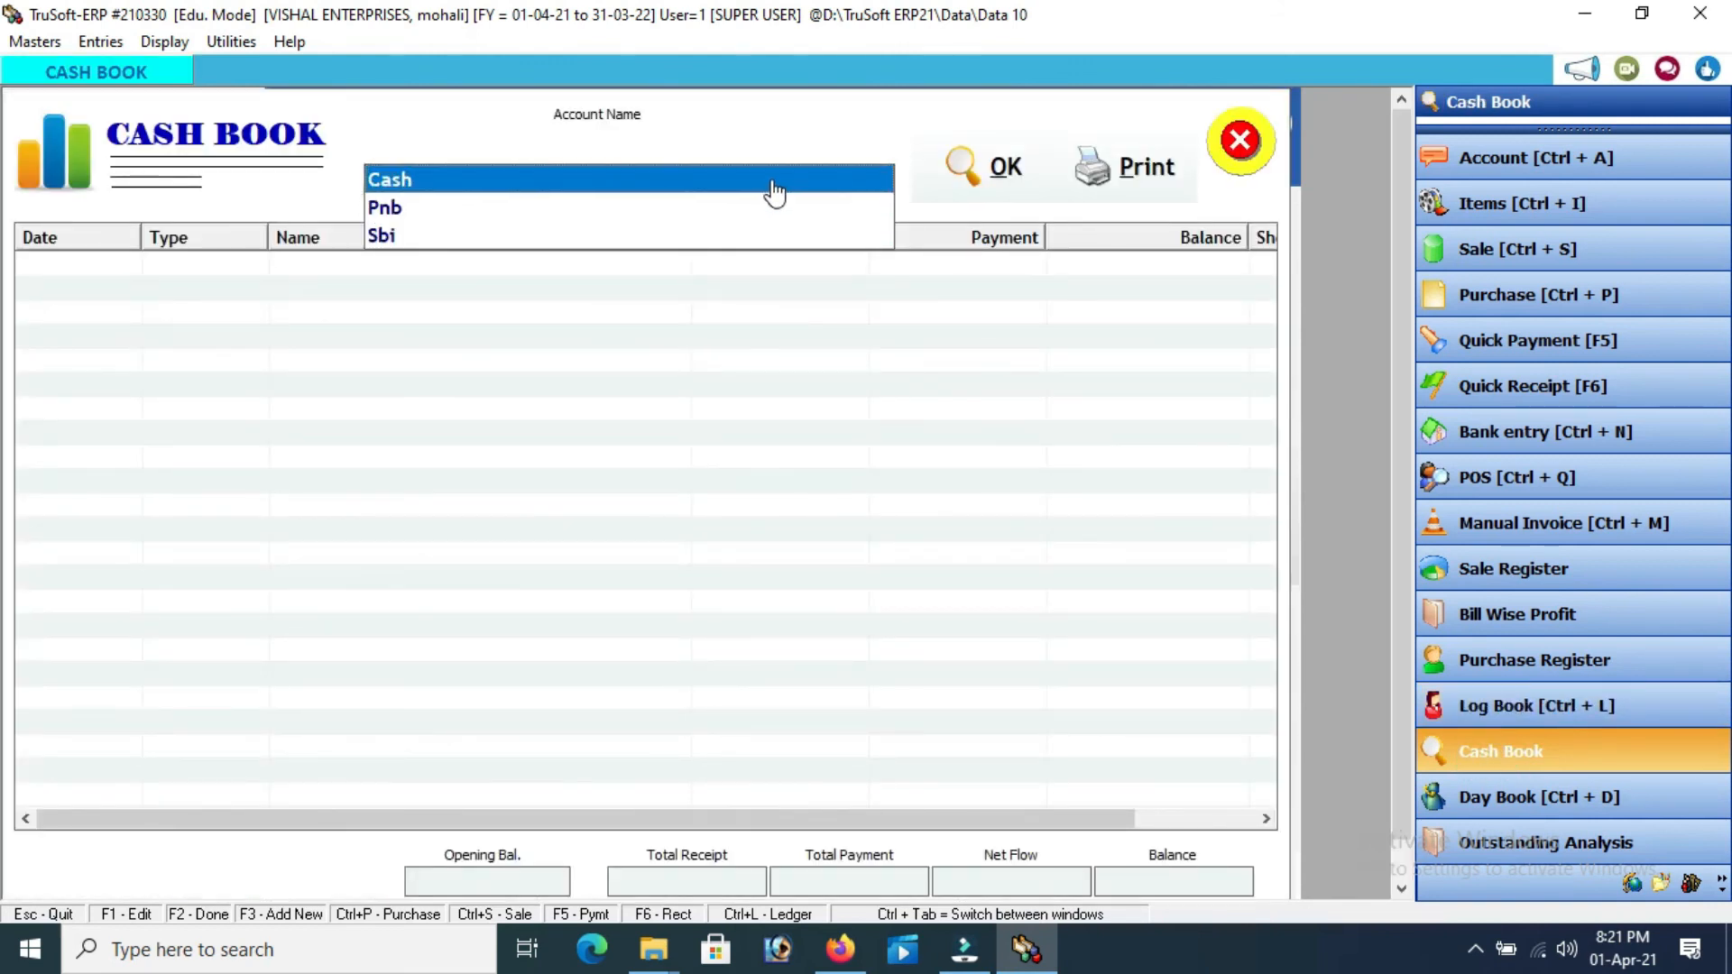
pyautogui.click(773, 183)
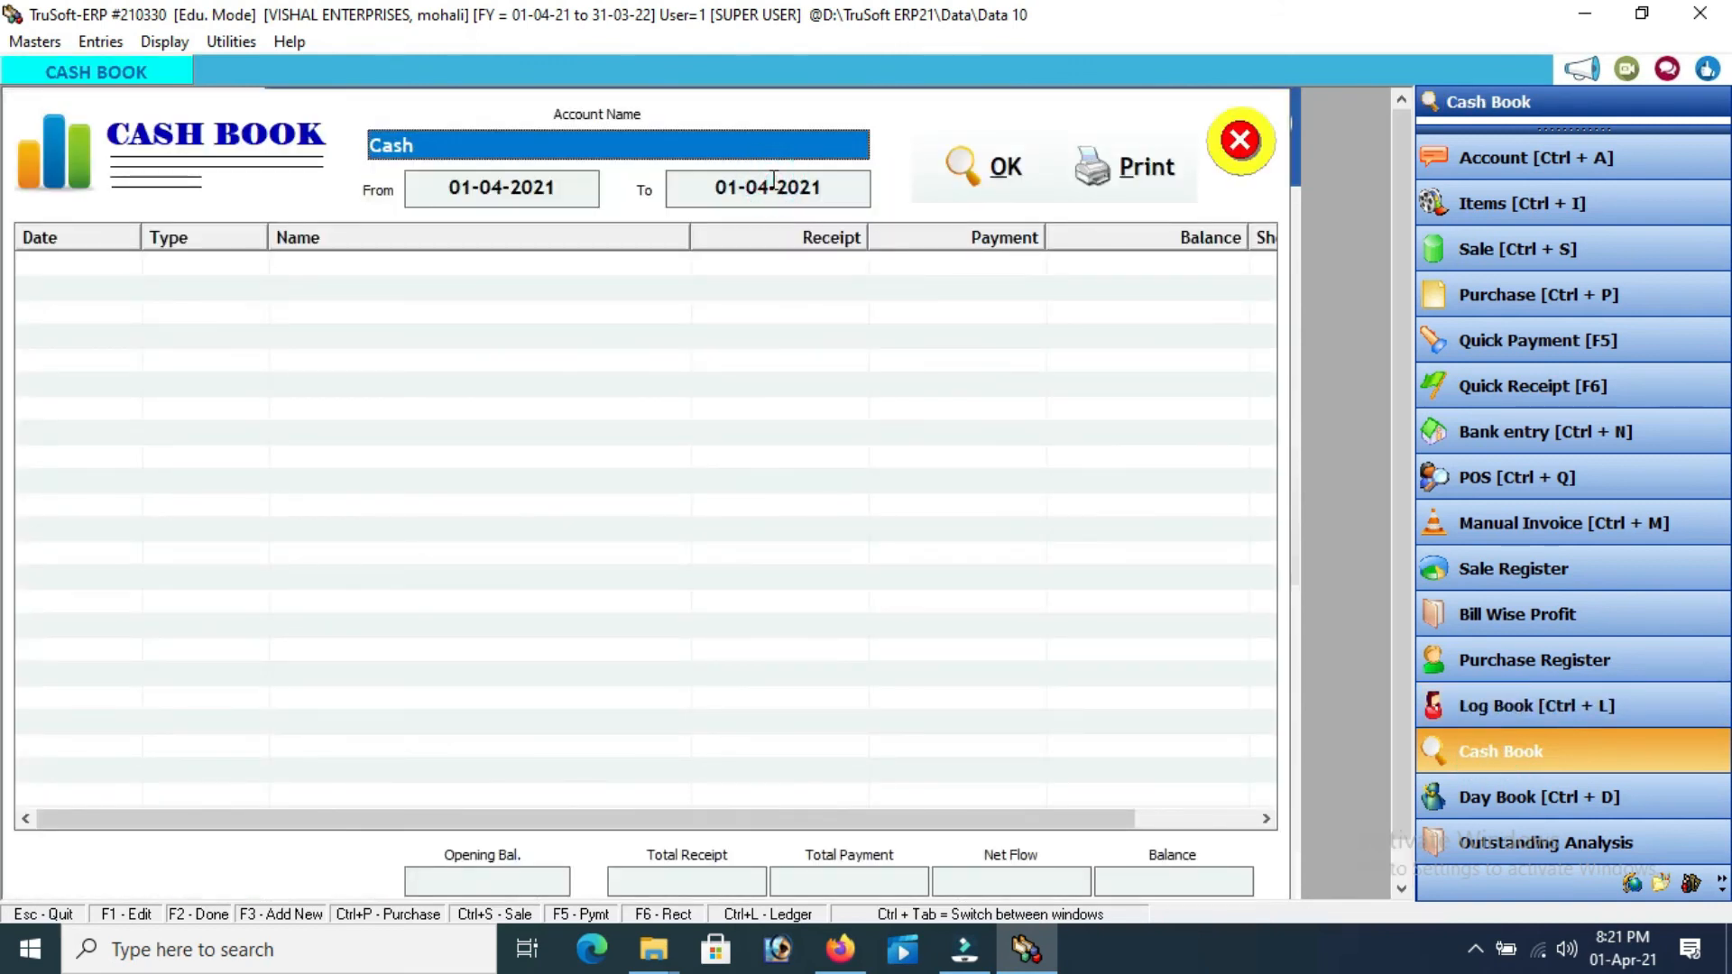
pyautogui.click(998, 177)
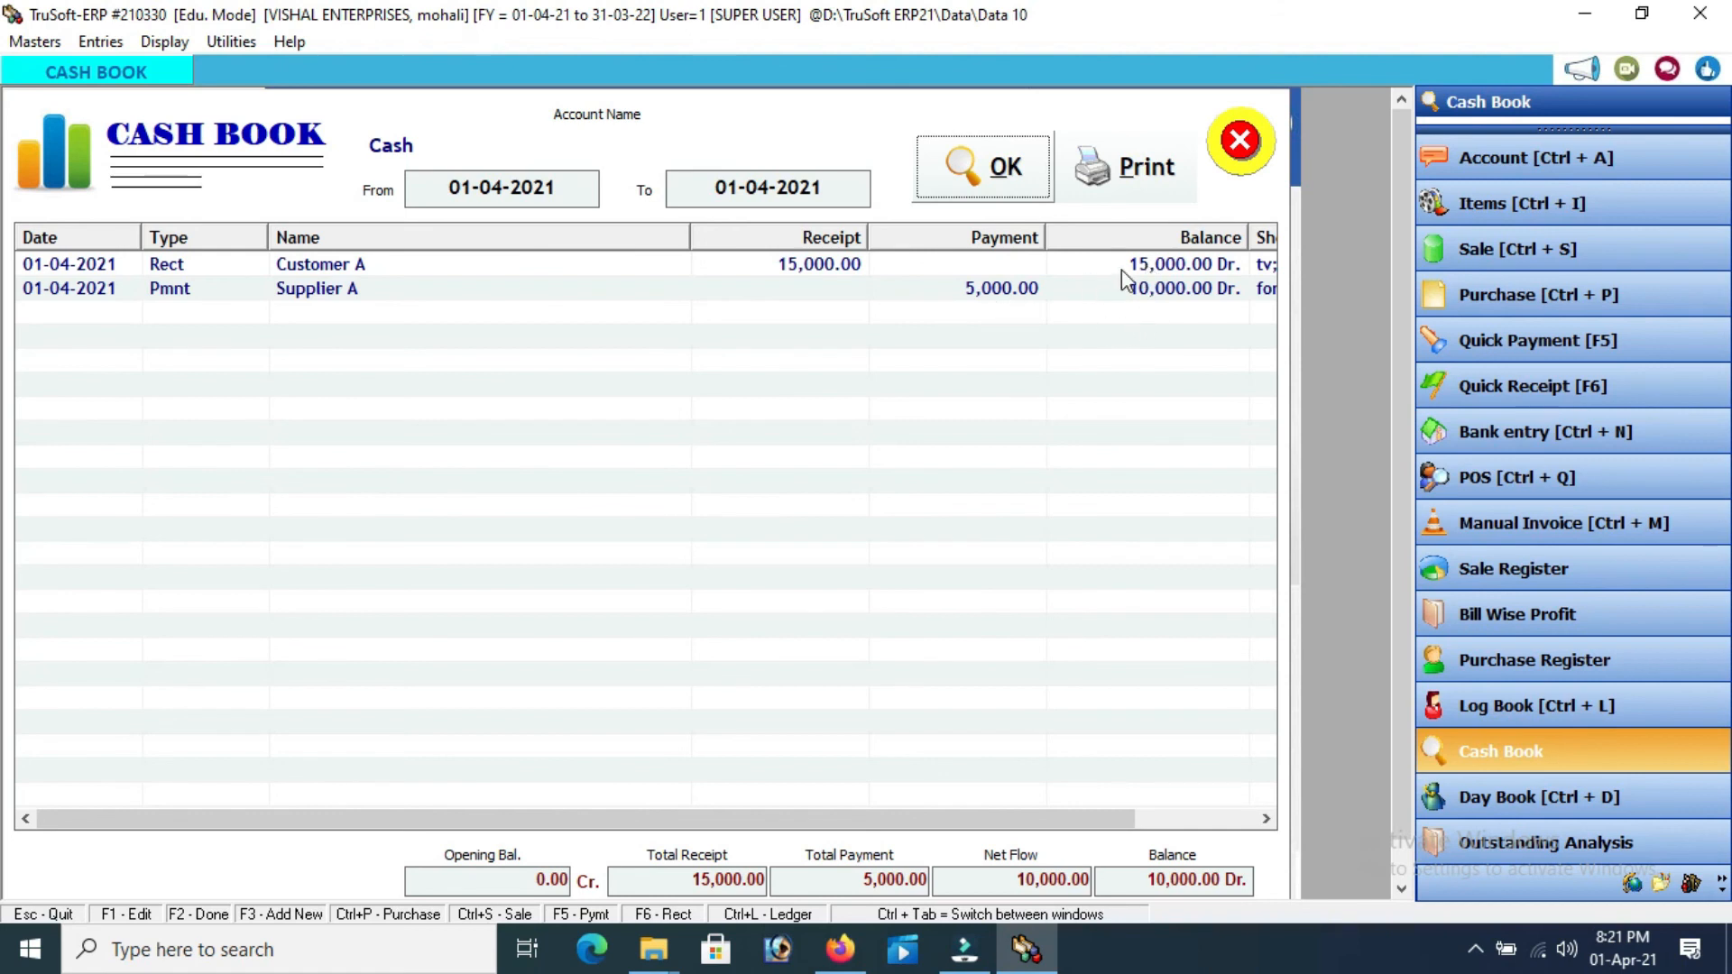
pyautogui.click(1240, 142)
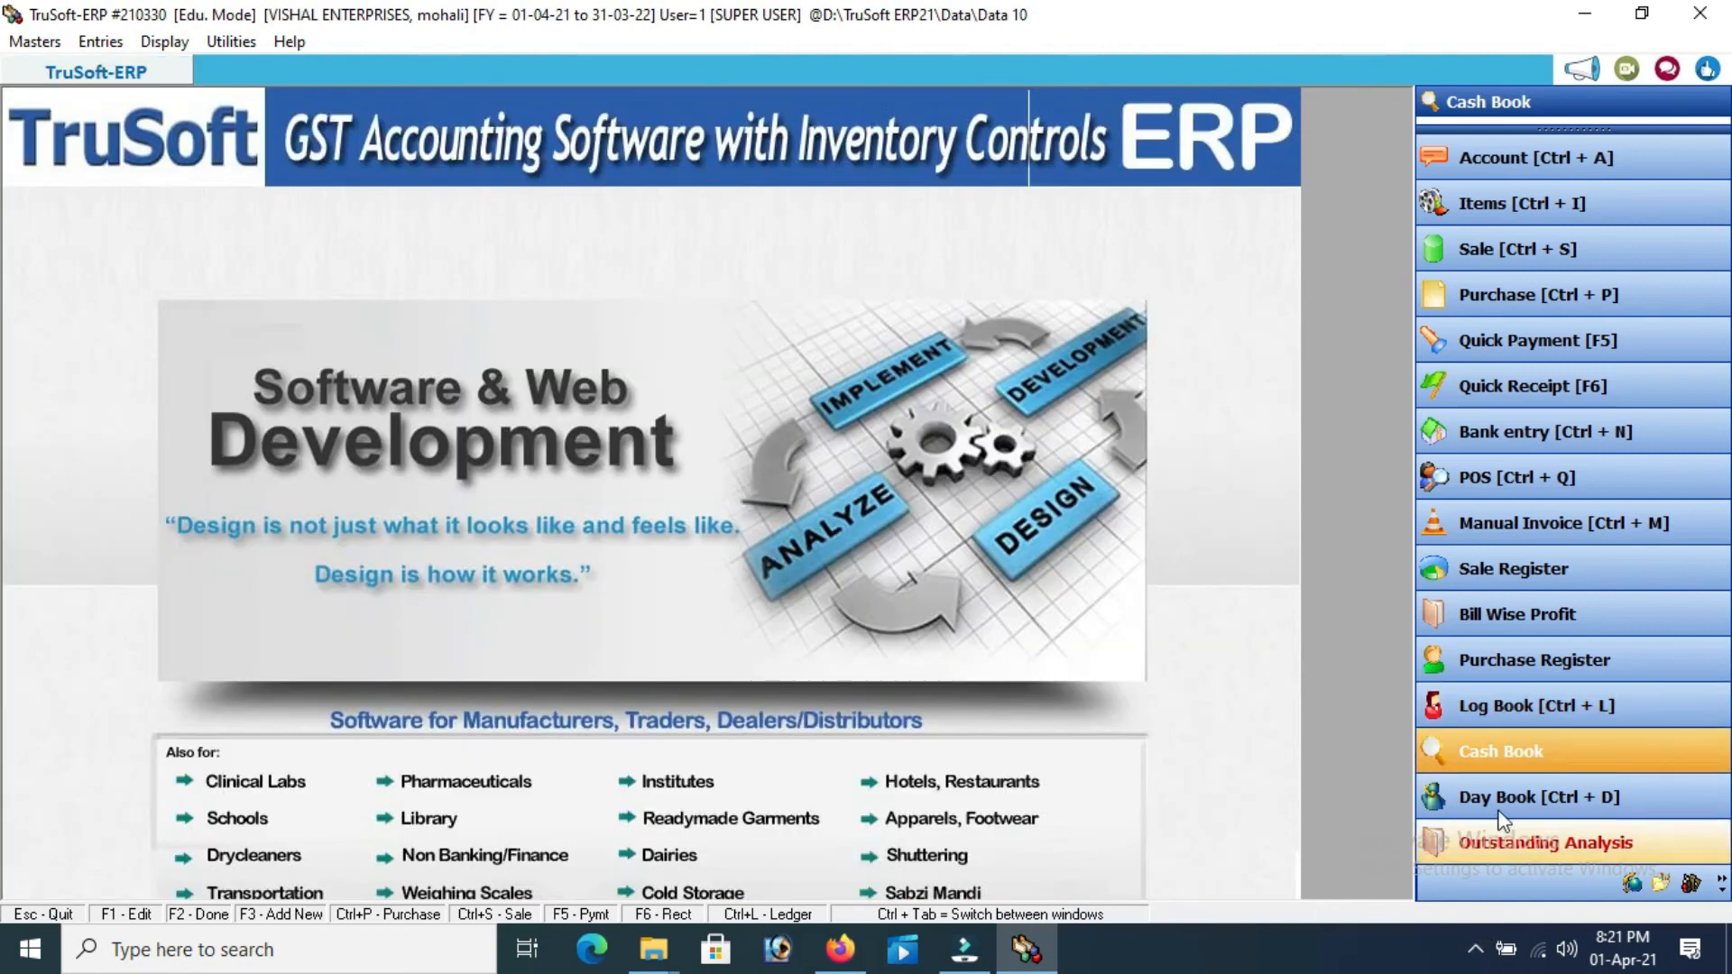
# Load the 01-04-2021 Day Book with 4,79,240.00 debit and credit totals, then close it
pyautogui.click(1499, 803)
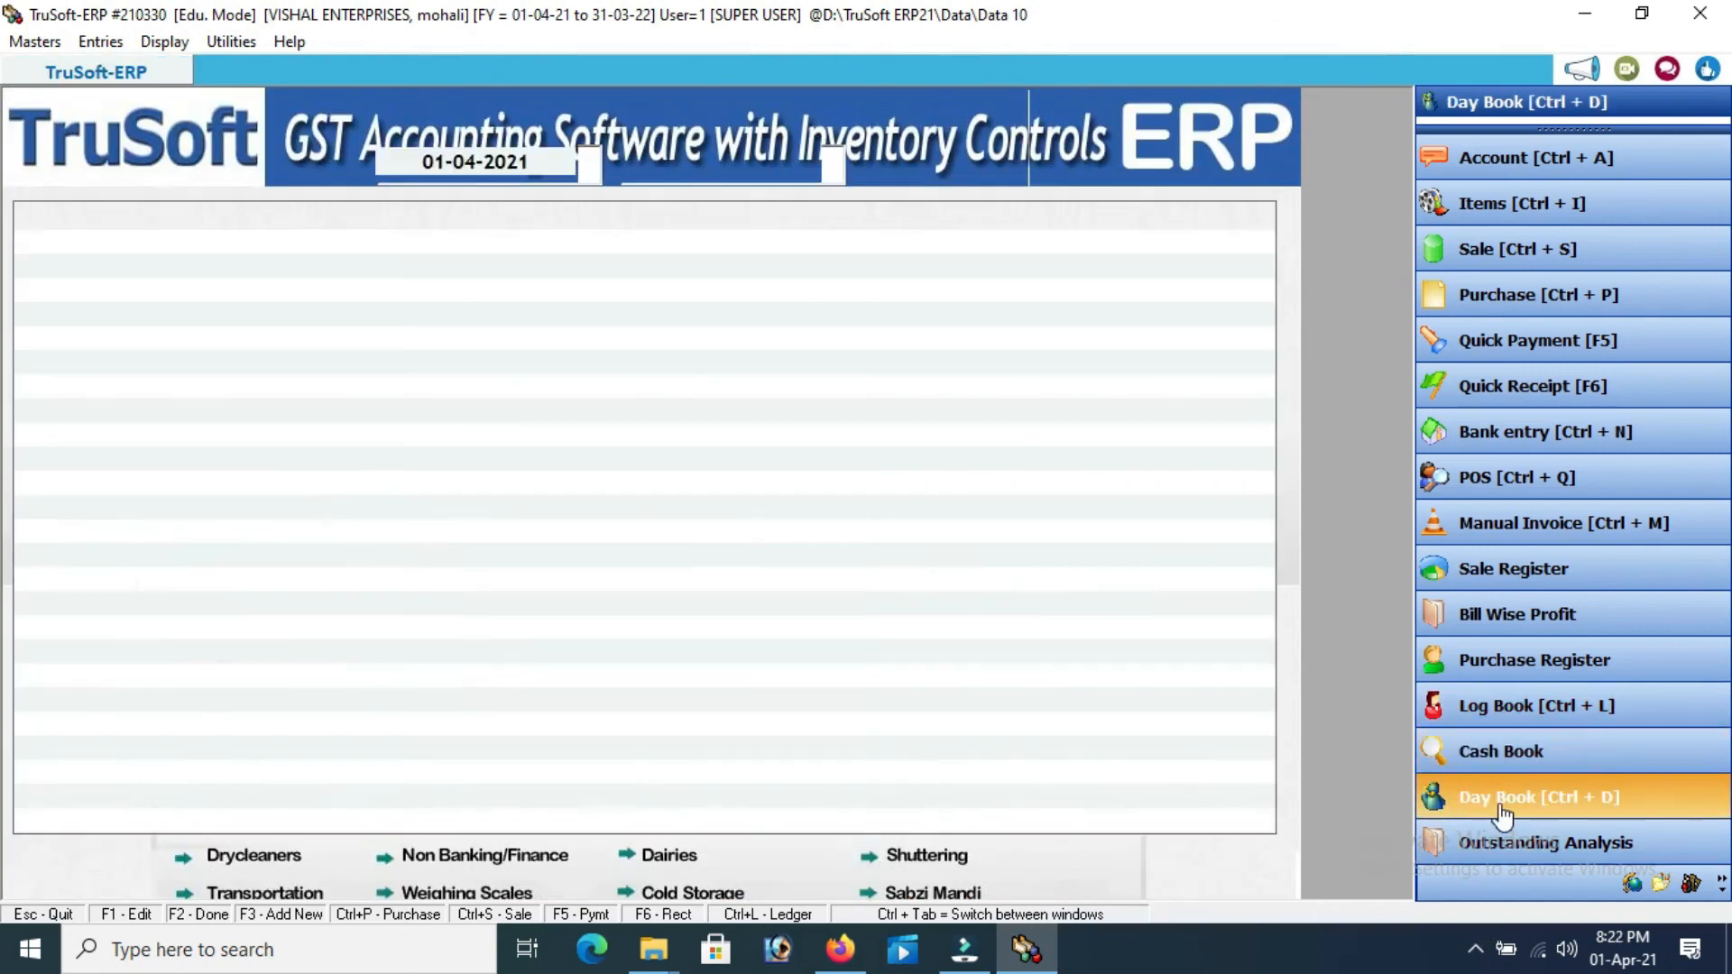
pyautogui.click(950, 161)
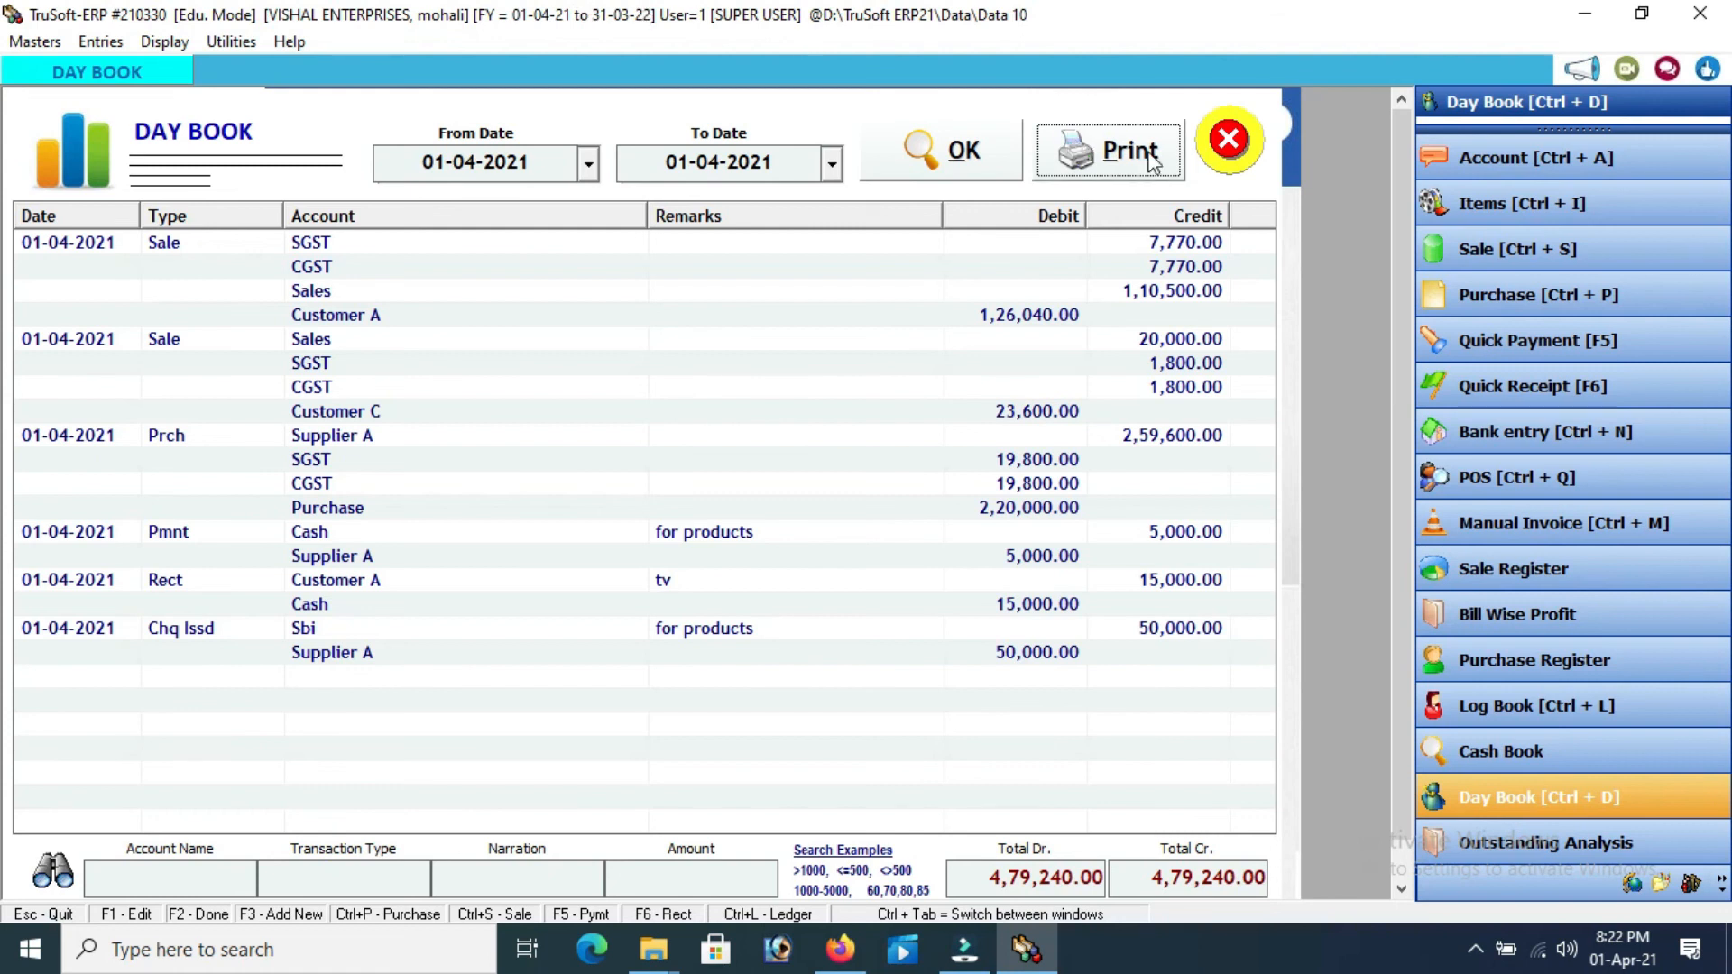
pyautogui.click(1225, 140)
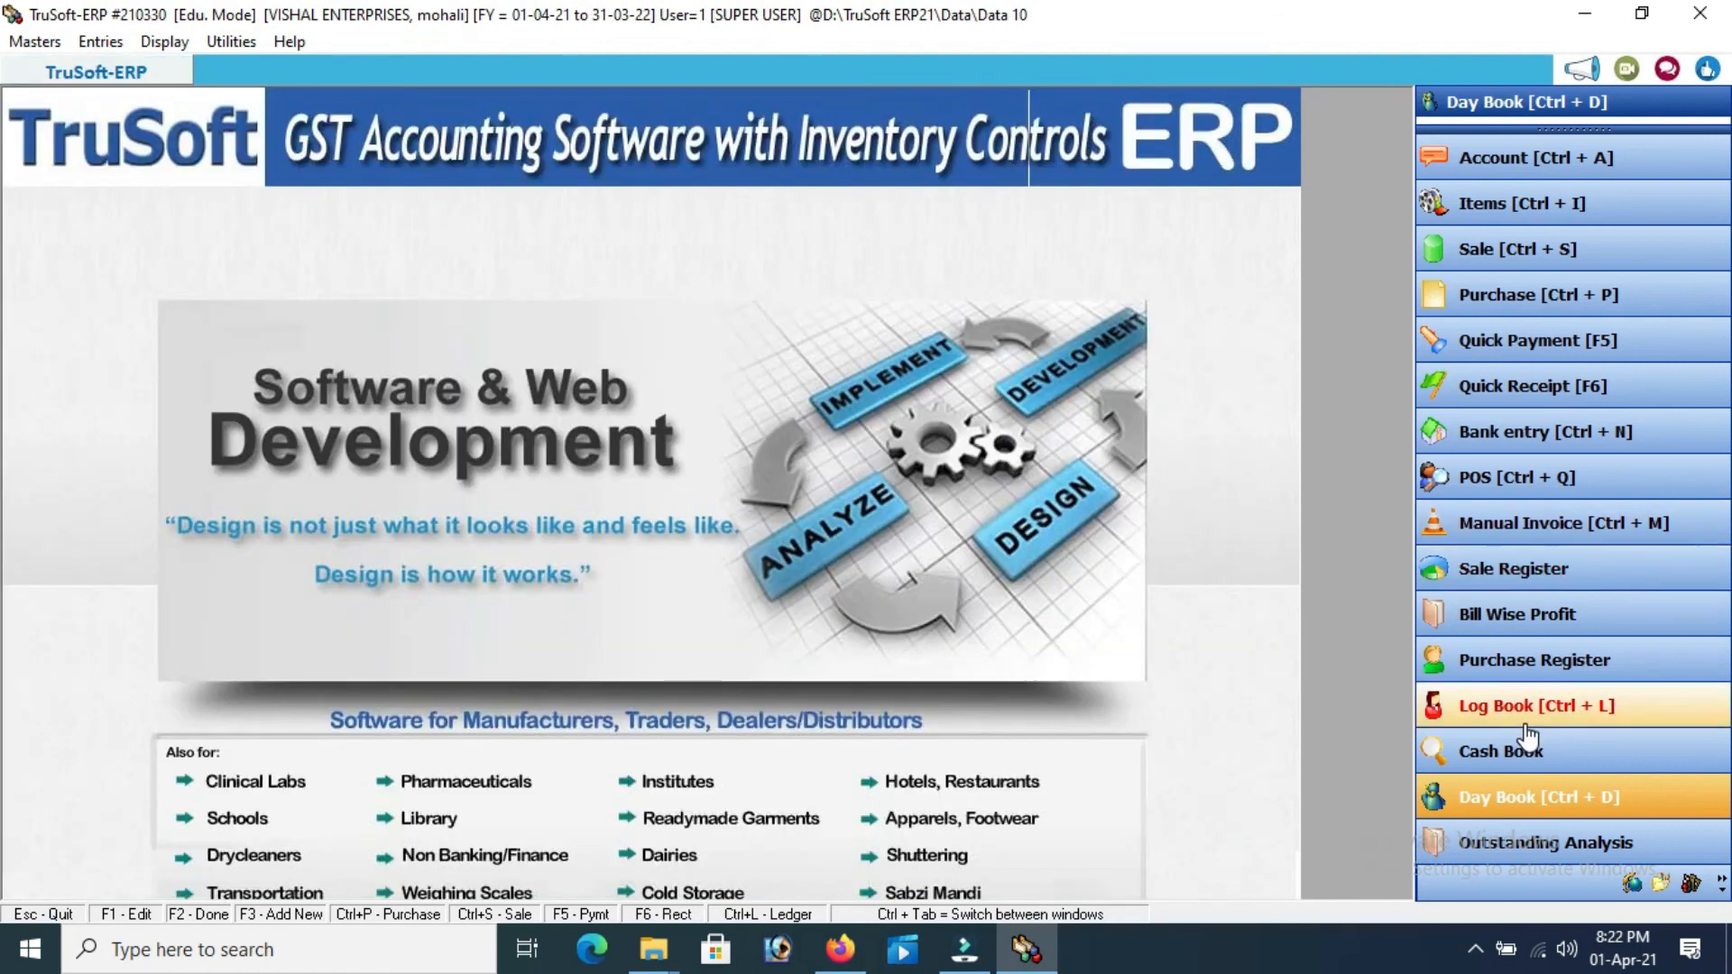
# Review Outstanding Analysis as on 01-04-2021: receivables for Customers A and C, then Supplier A's 2,04,600.00 payable
pyautogui.click(1504, 852)
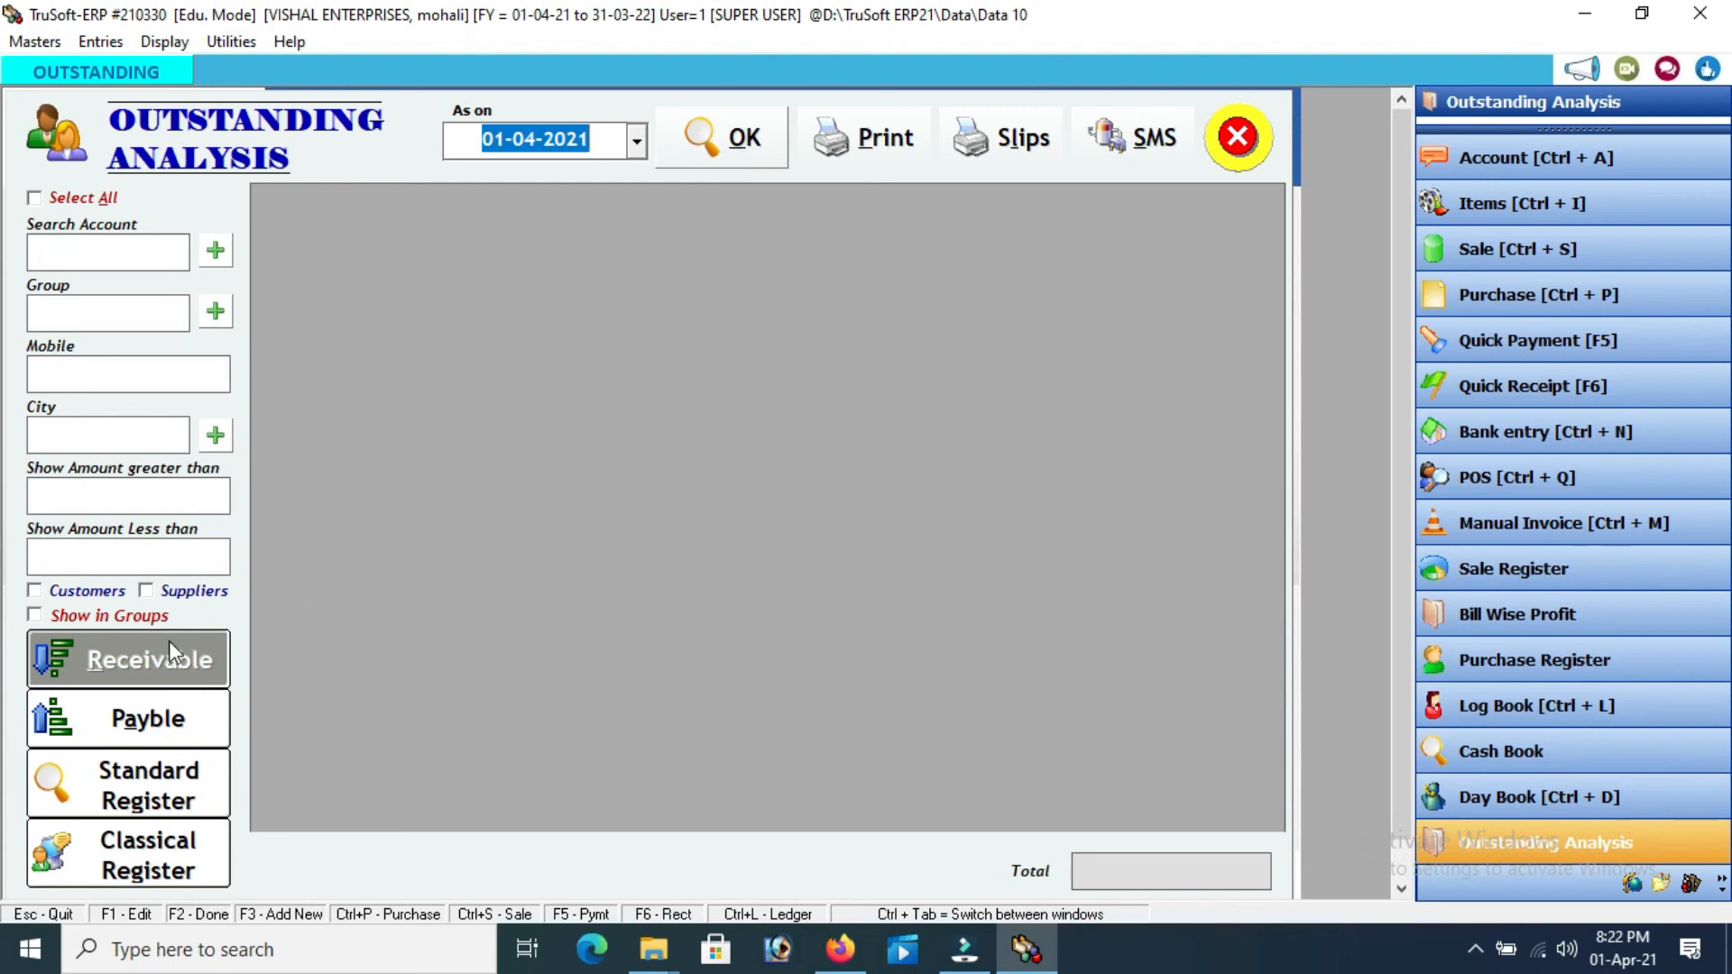
pyautogui.click(727, 142)
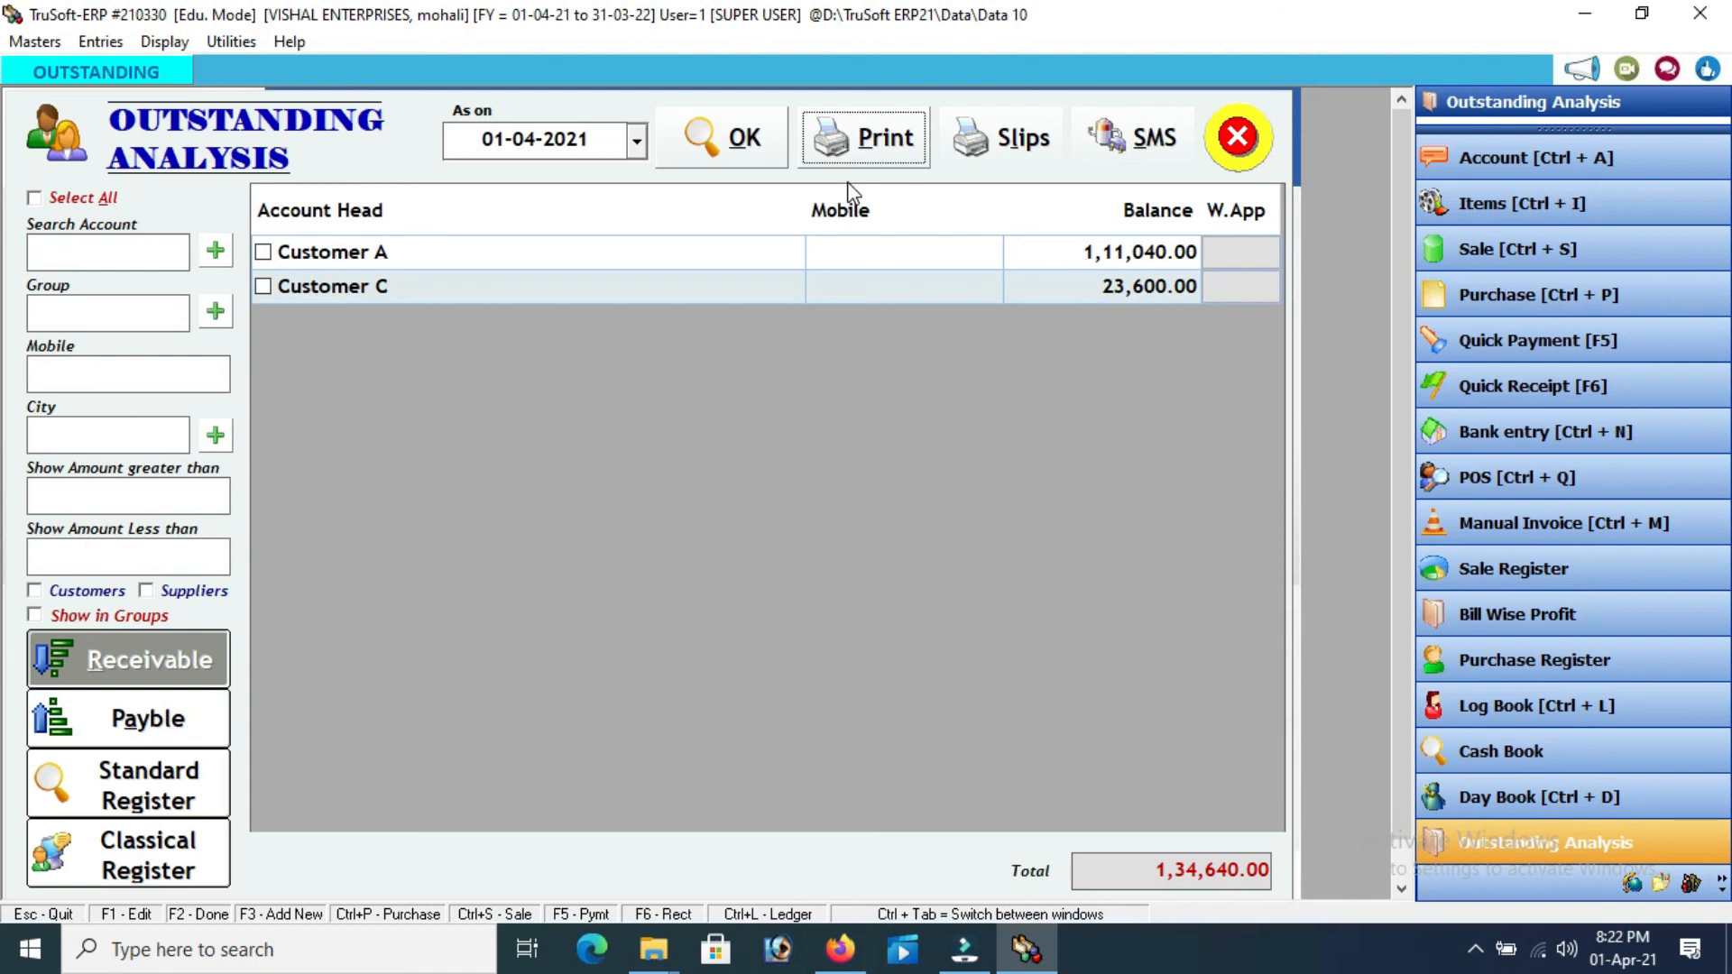
pyautogui.click(130, 723)
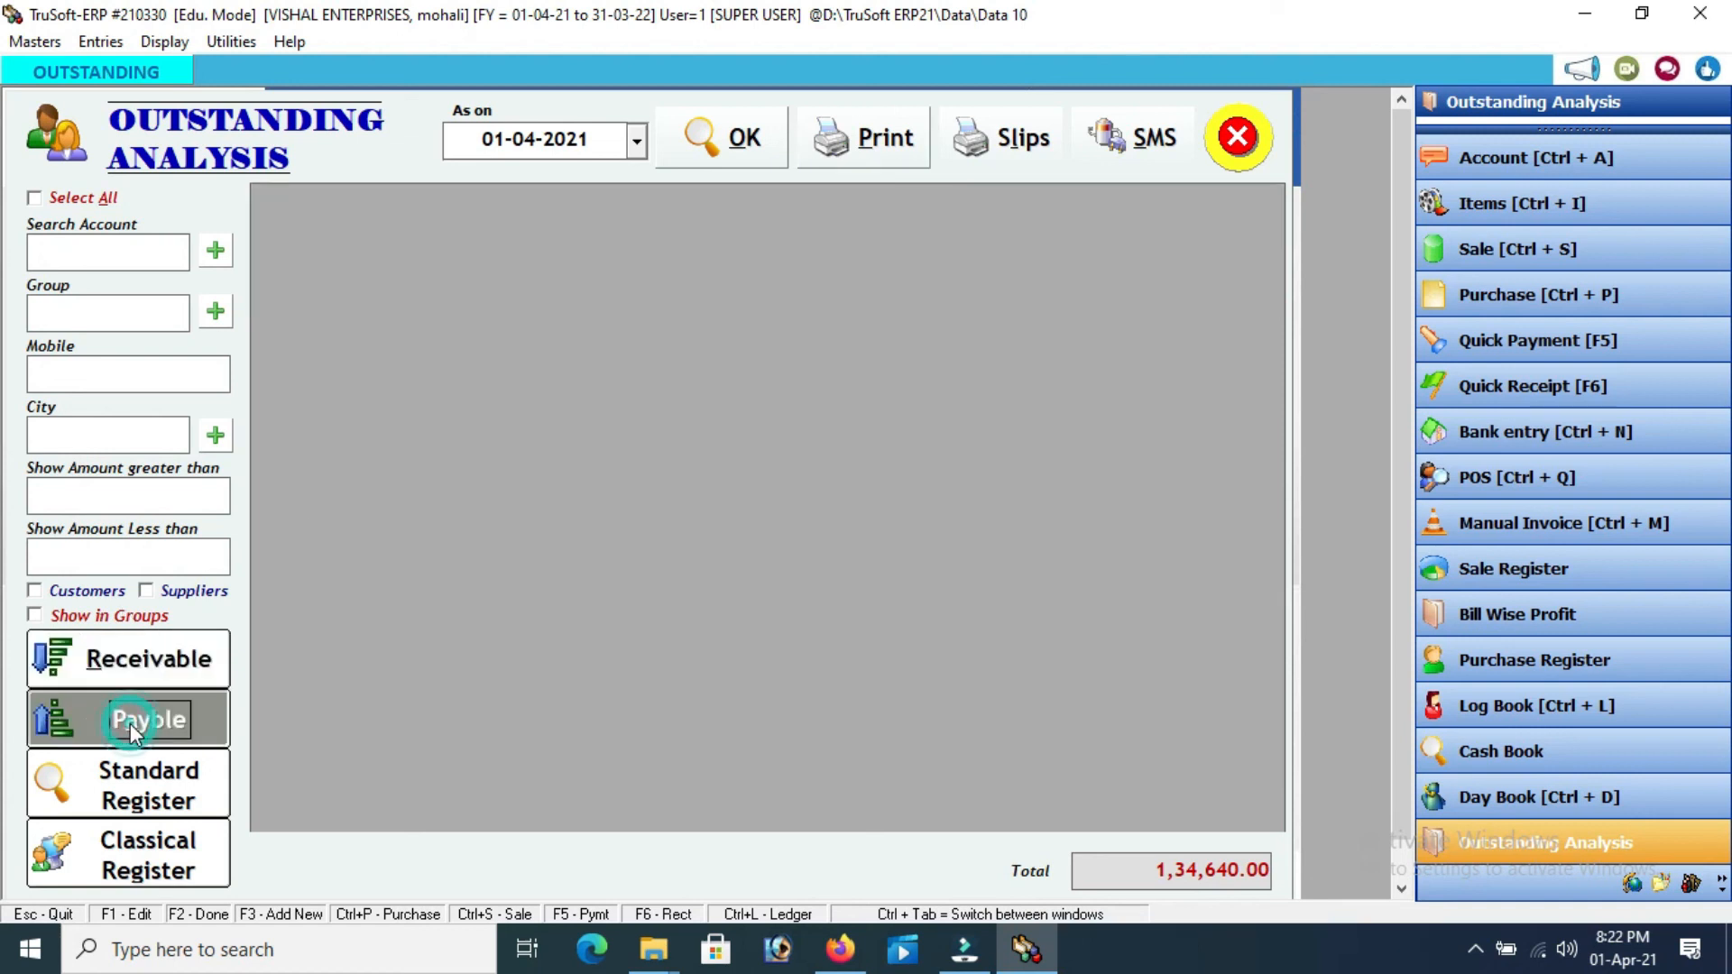
pyautogui.click(745, 155)
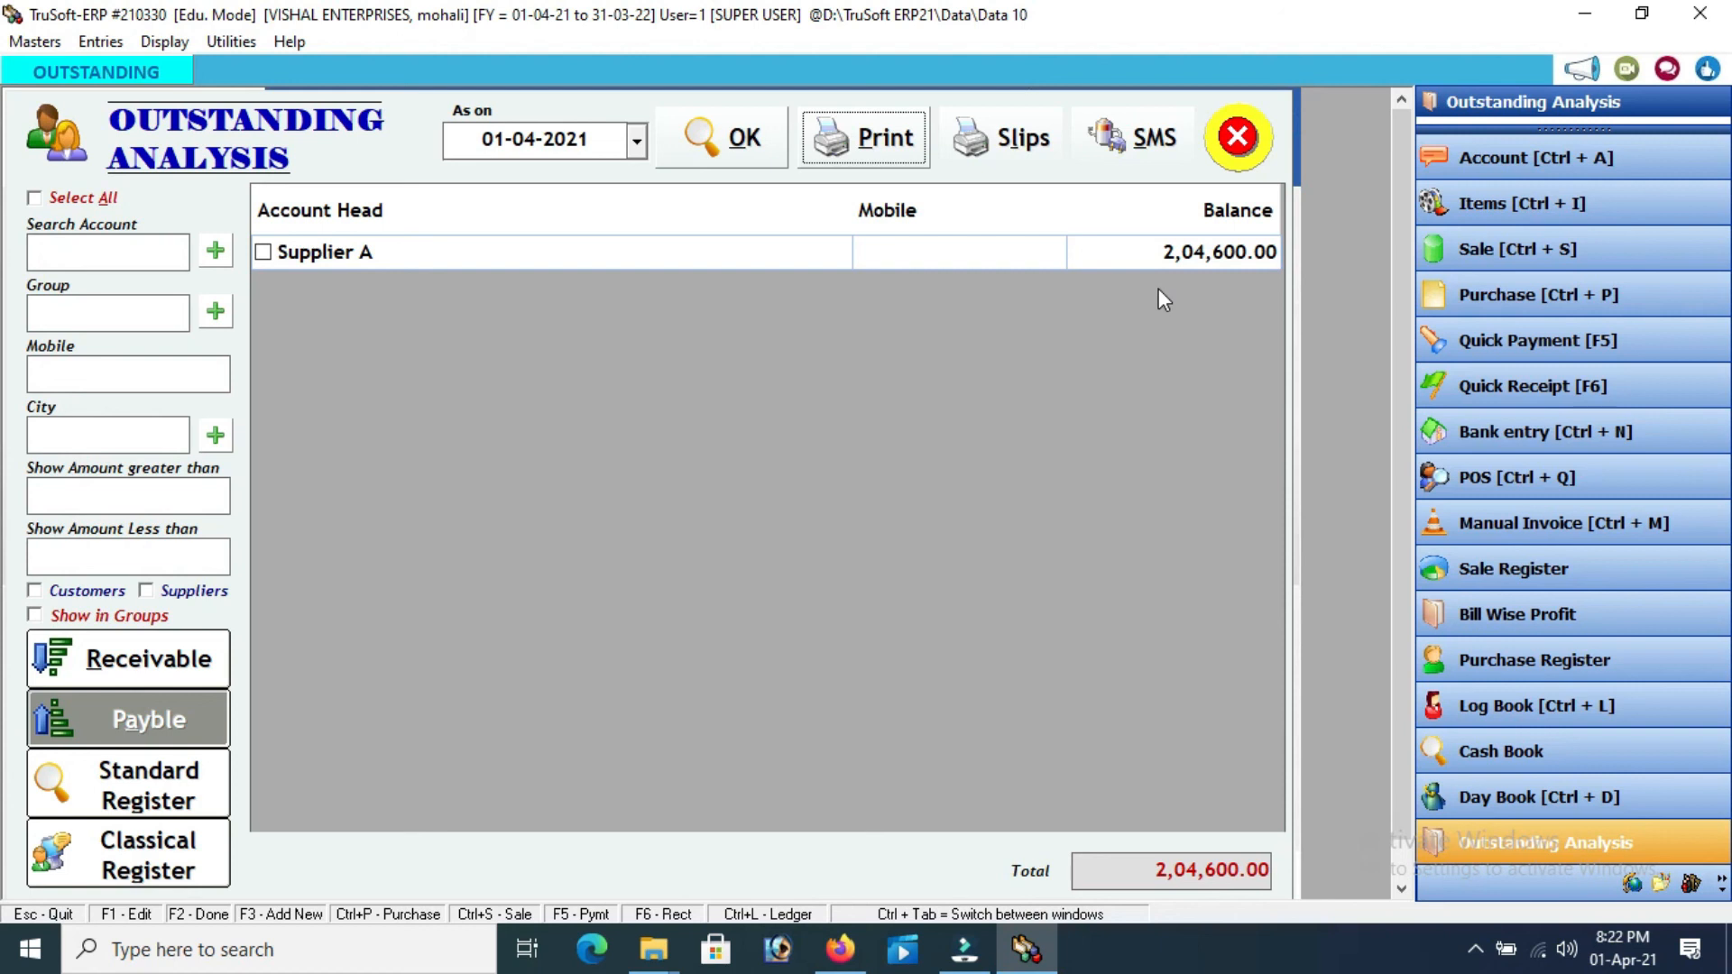
pyautogui.click(1241, 150)
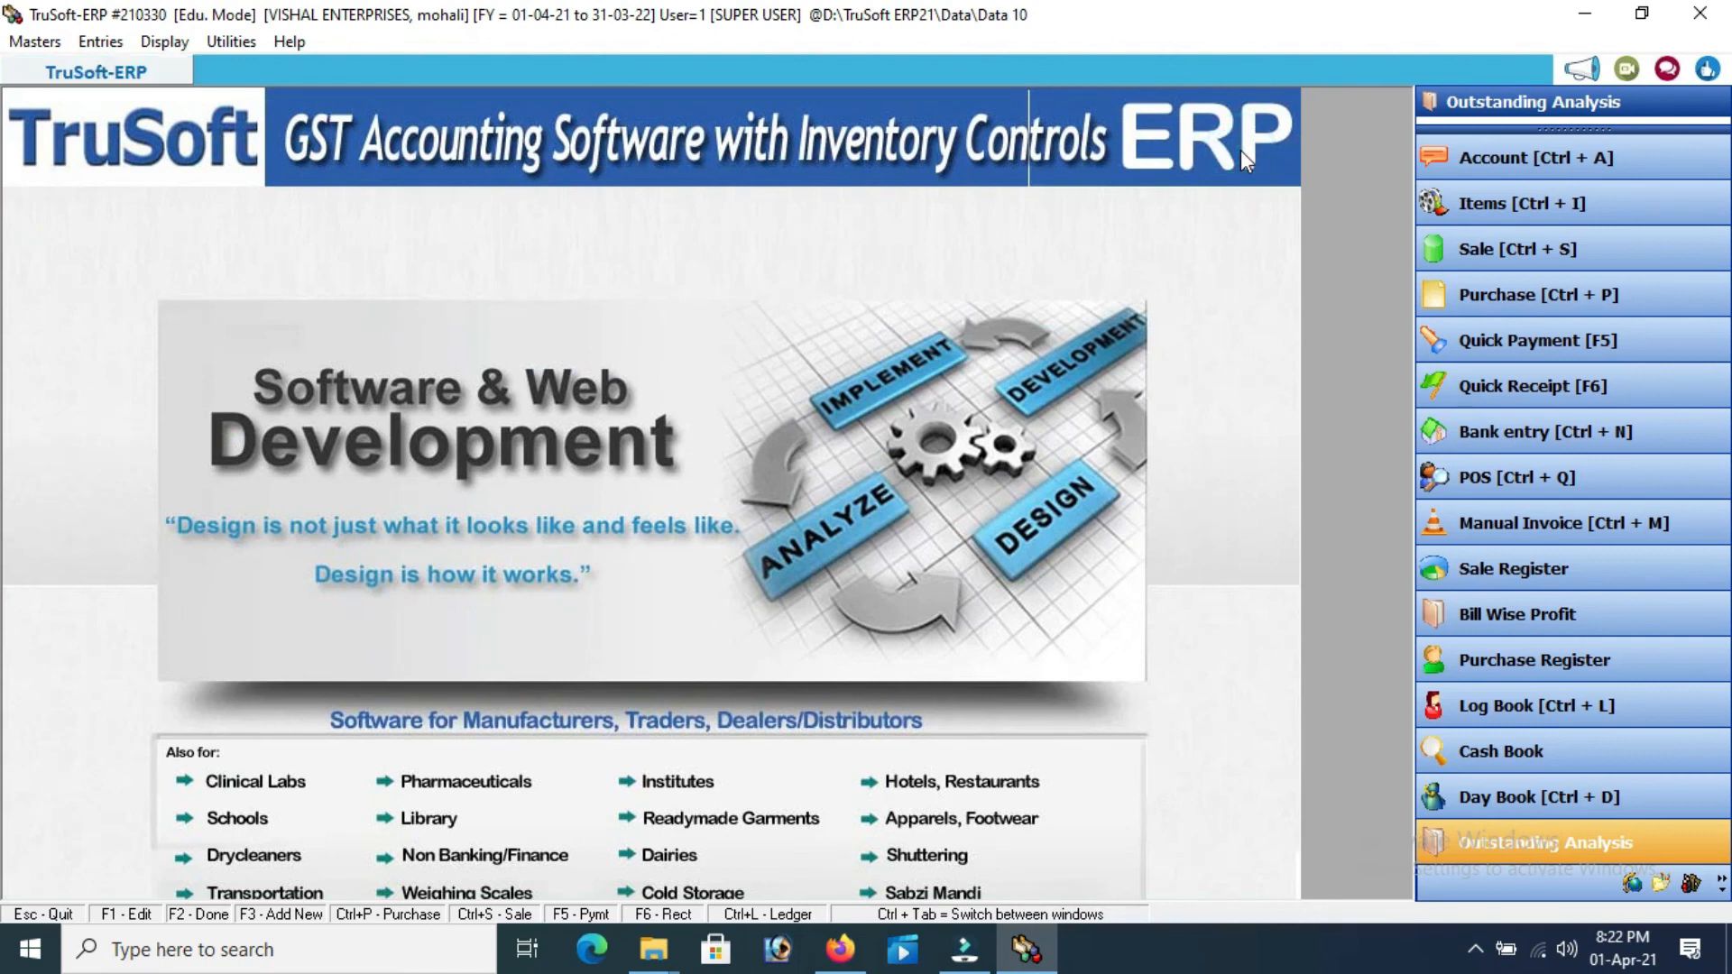
# Show the GST Reports submenu under Display, listing GSTR-1 through GSTR-9
pyautogui.click(161, 42)
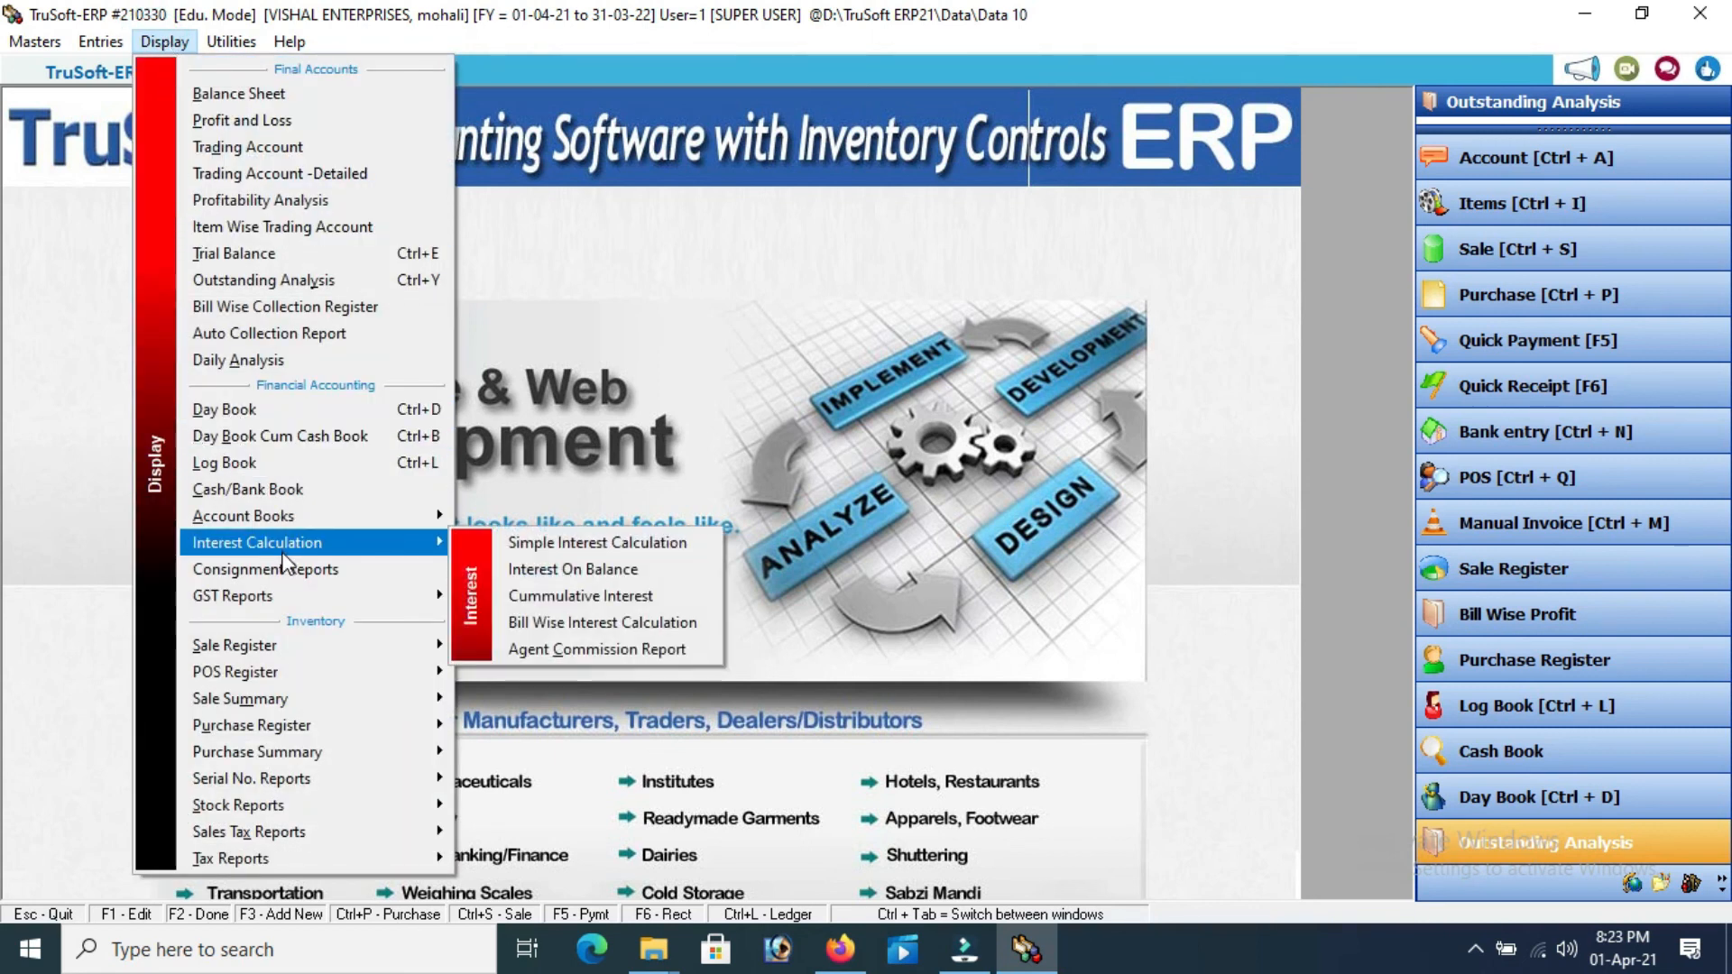
pyautogui.moveTo(309, 600)
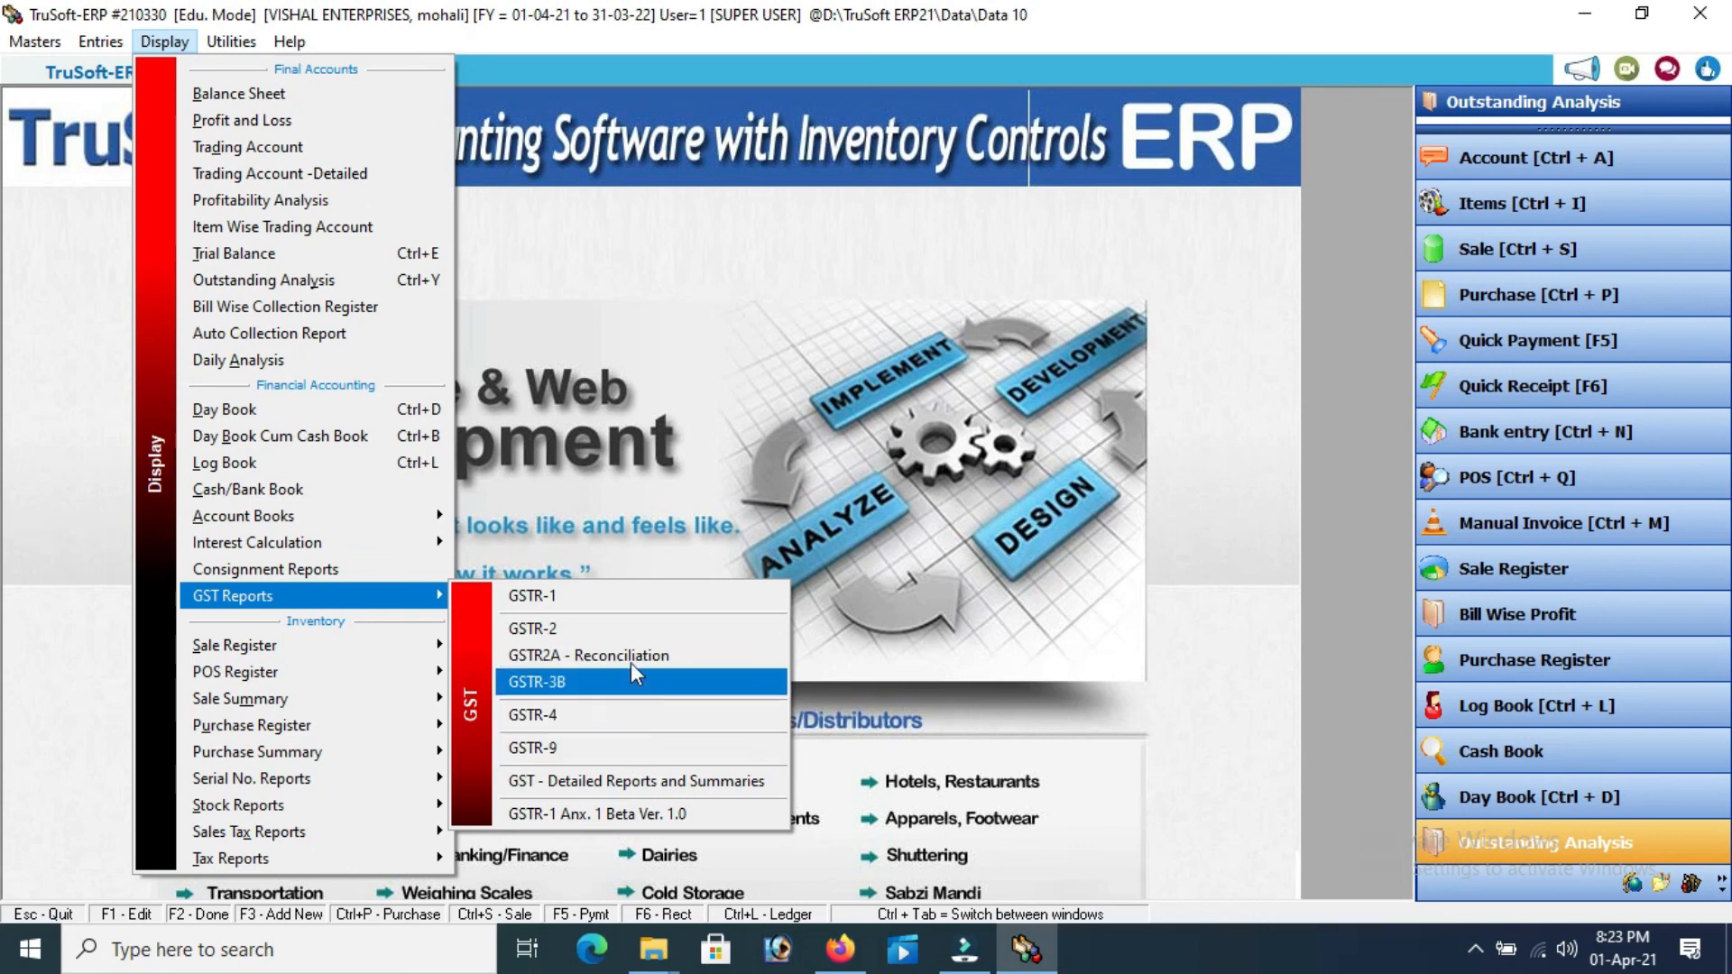
# Under GSTR-1, view the bill-wise GST Register for 01-04-2021 showing 1,49,640.00 of sales
pyautogui.click(621, 604)
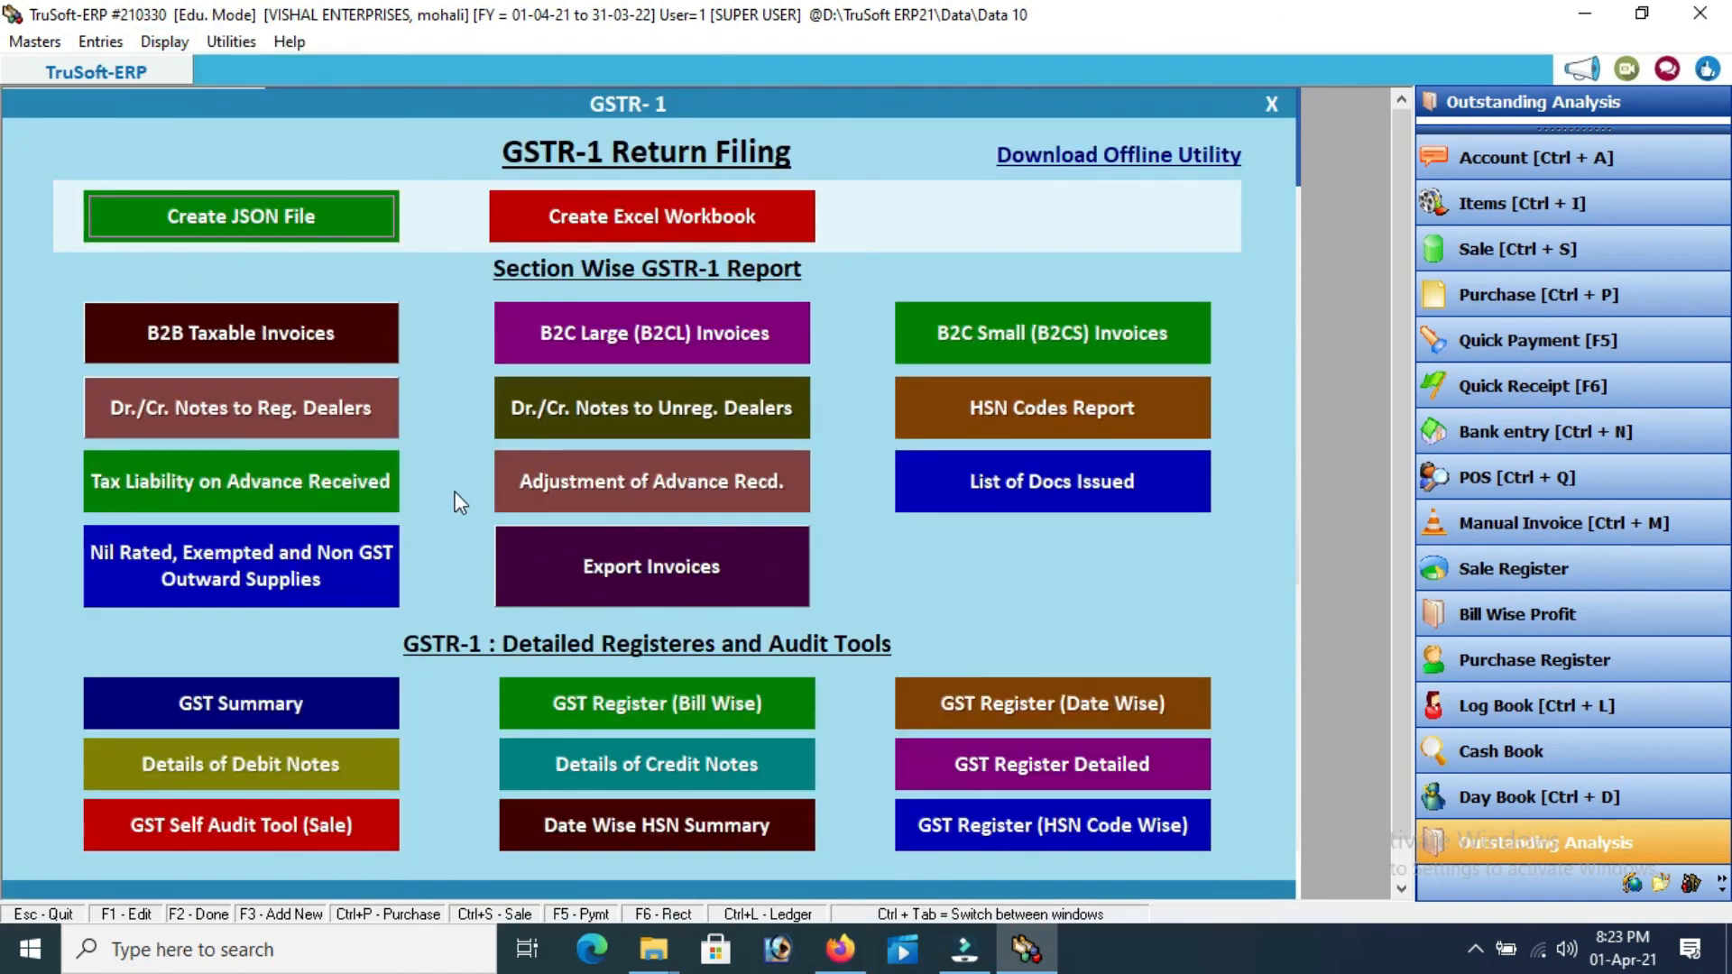
pyautogui.click(652, 699)
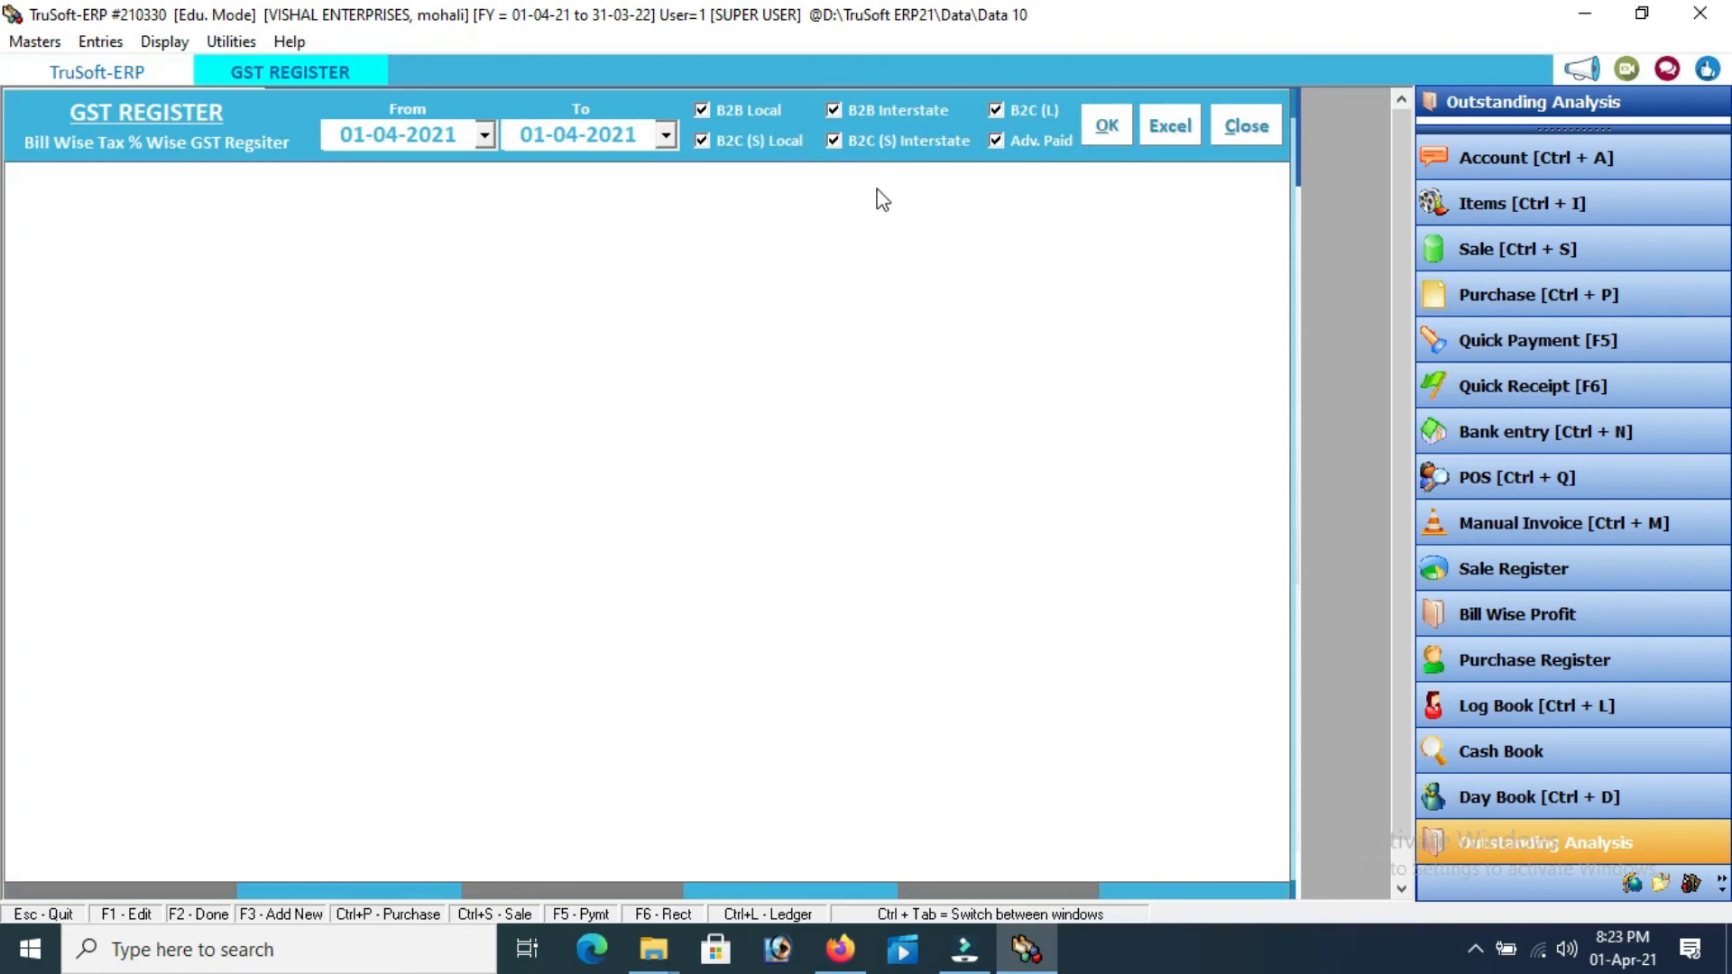
pyautogui.click(1108, 127)
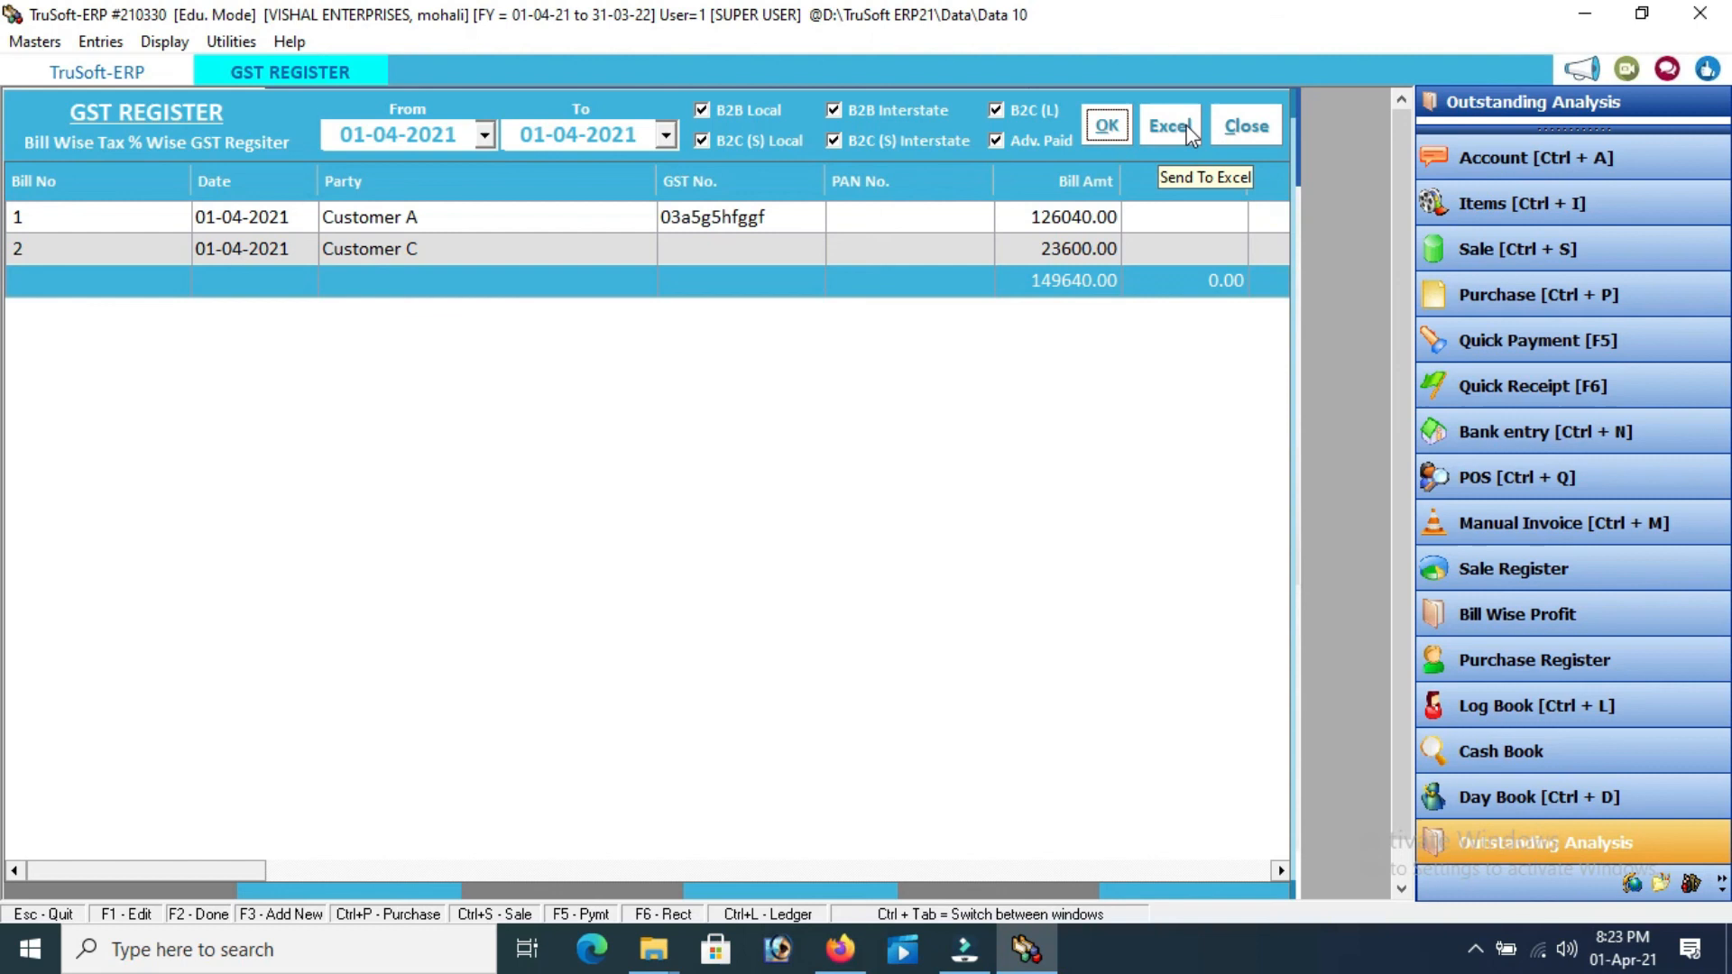
pyautogui.click(1246, 127)
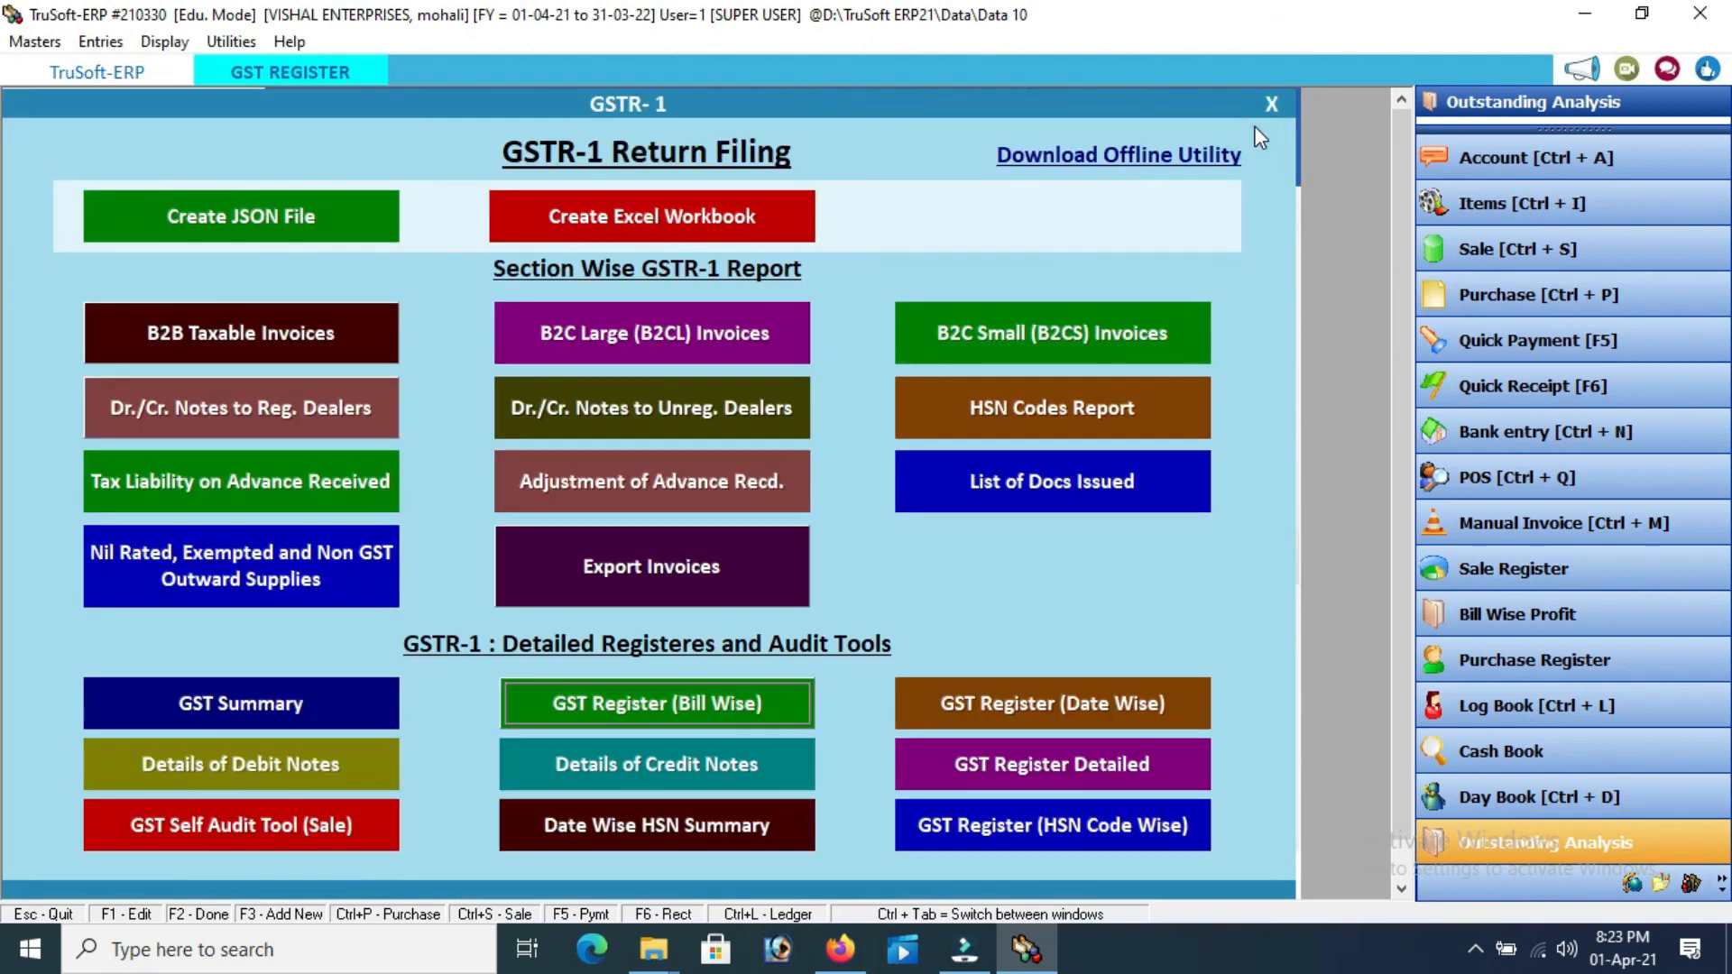